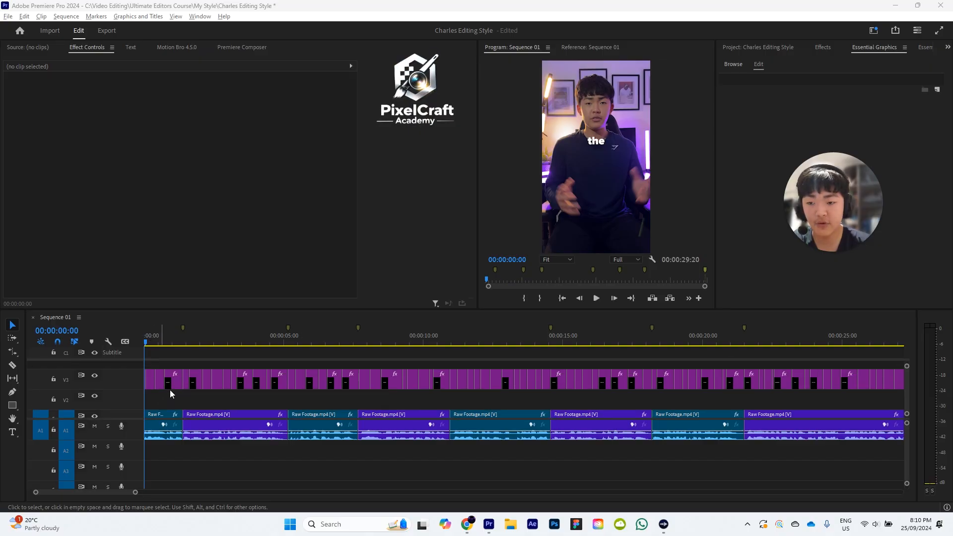
Step: Fit the whole sequence in the timeline and move all caption clips from video track V3 down to V2
drag(169, 341, 145, 341)
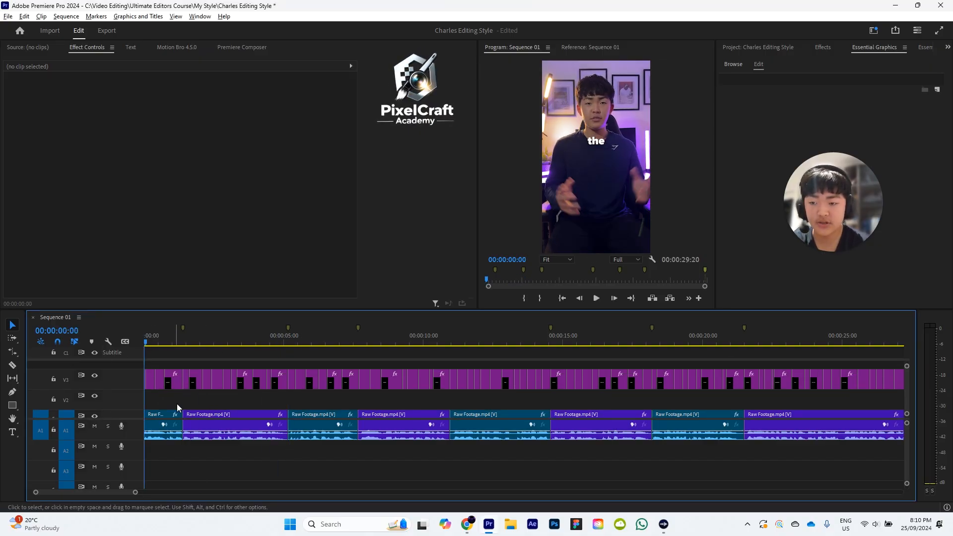
key(backslash)
drag(848, 400, 191, 398)
click(159, 379)
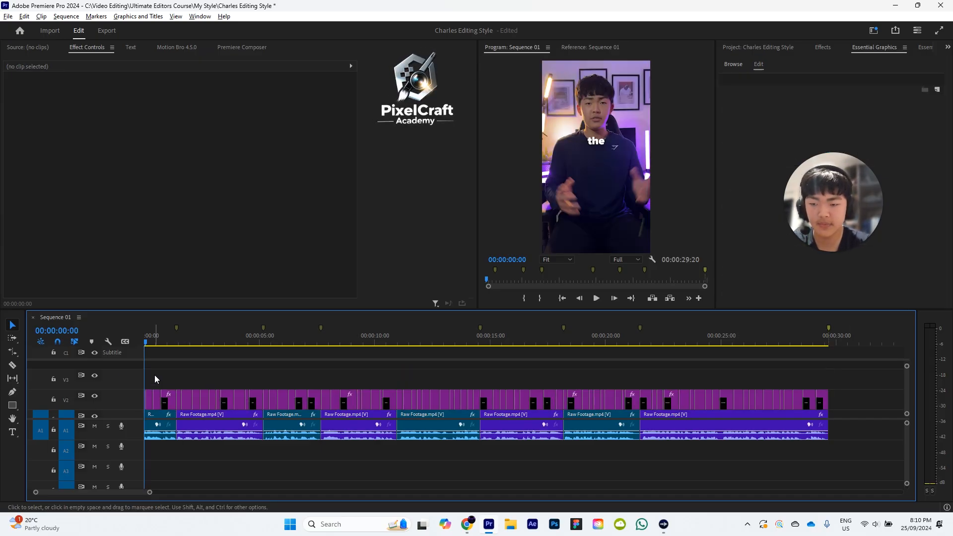
Step: Replace the first two Raw Footage clips and the captions above them with an After Effects composition
key(equal)
key(equal)
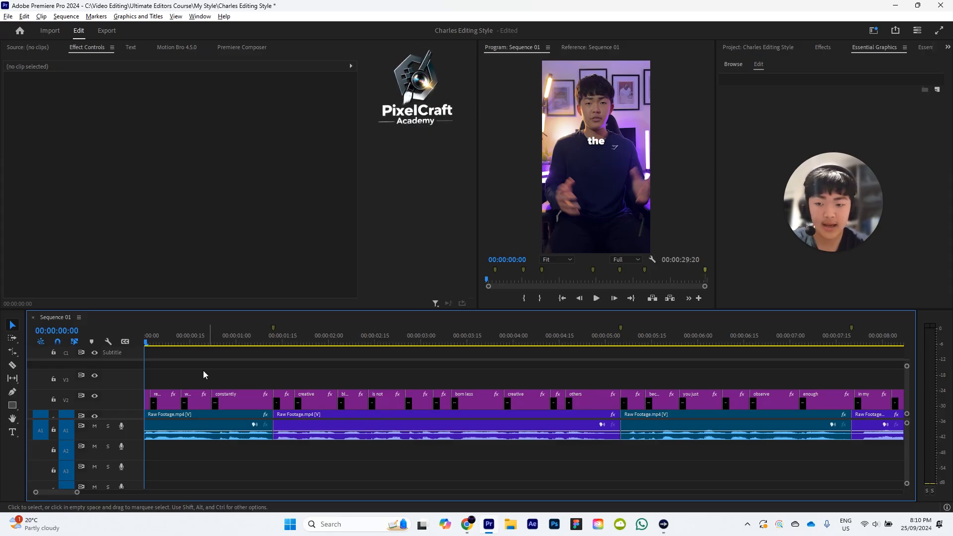
drag(148, 375, 604, 481)
scroll(460, 385, down, 1)
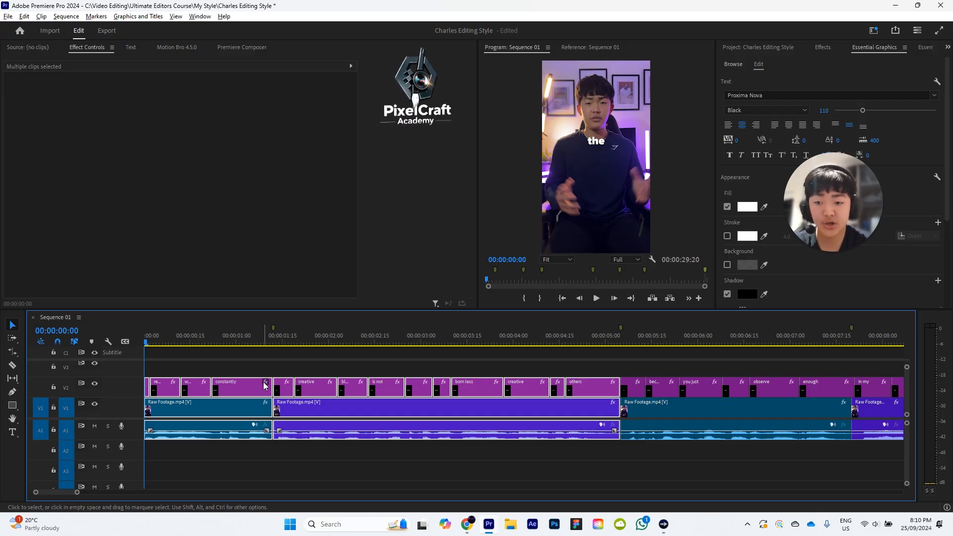
right_click(230, 386)
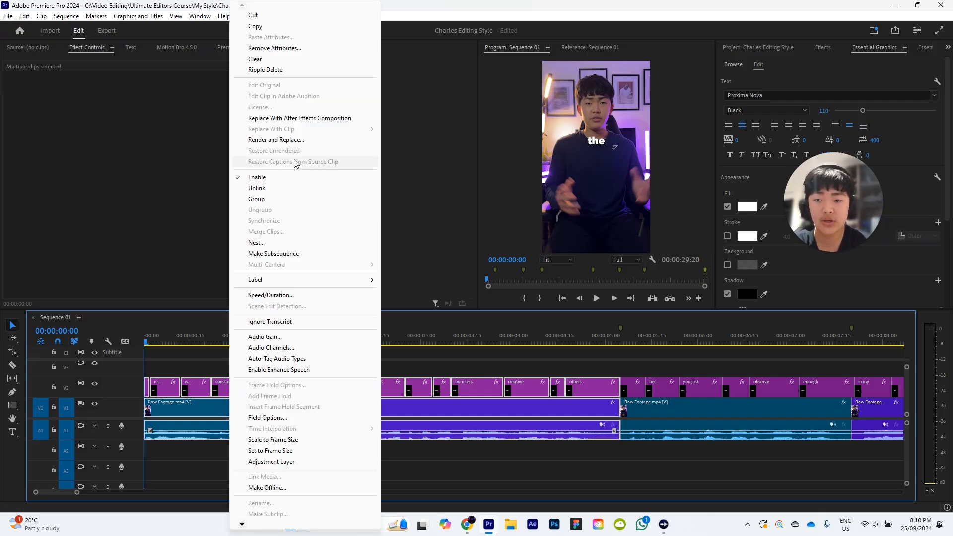
click(299, 118)
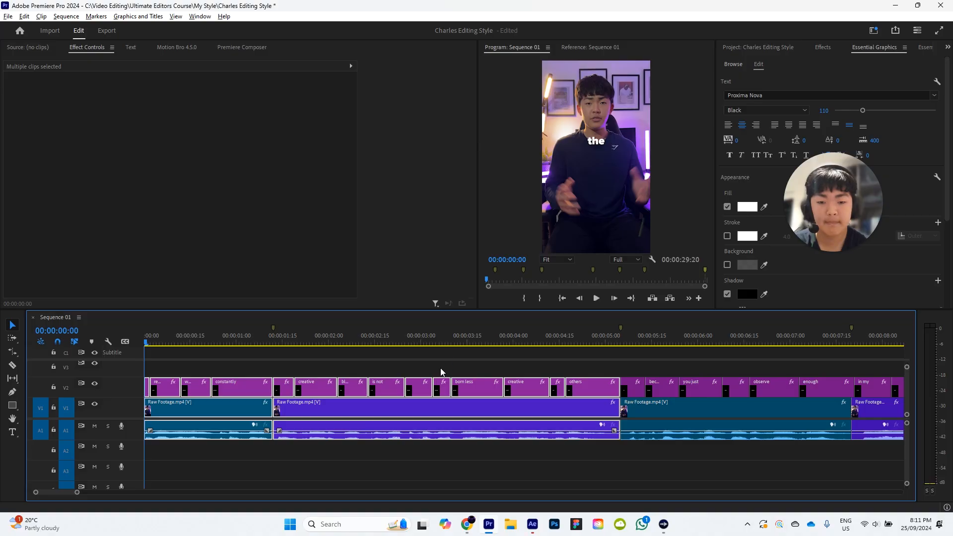
Step: Switch to After Effects and name the project being saved "Linked Comps For Charles Editing Style Course"
click(532, 524)
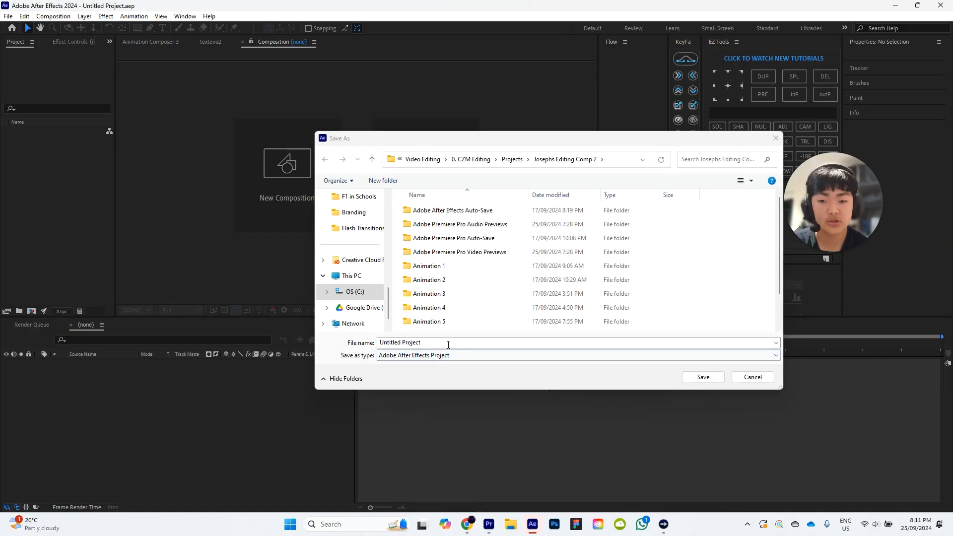
text(Animation 1)
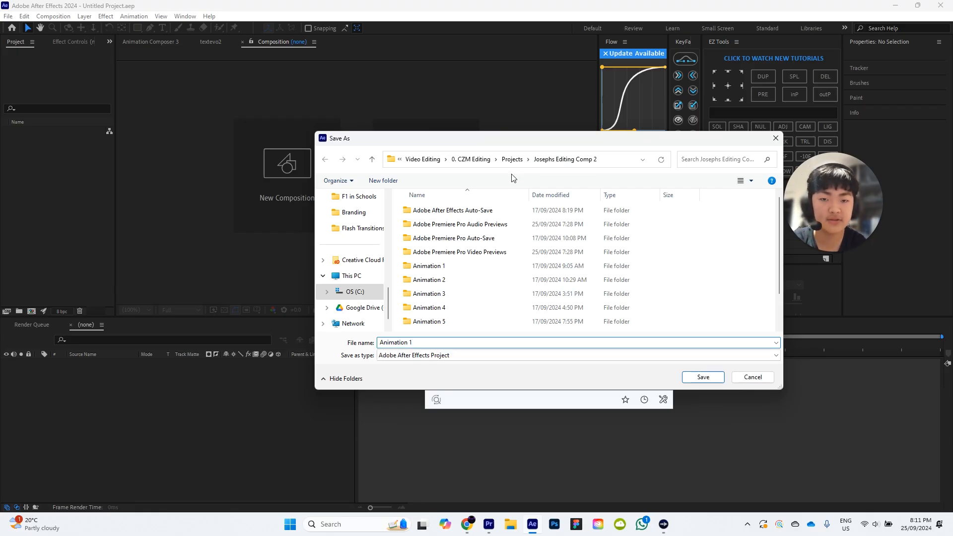
click(473, 159)
triple_click(414, 343)
text(Li)
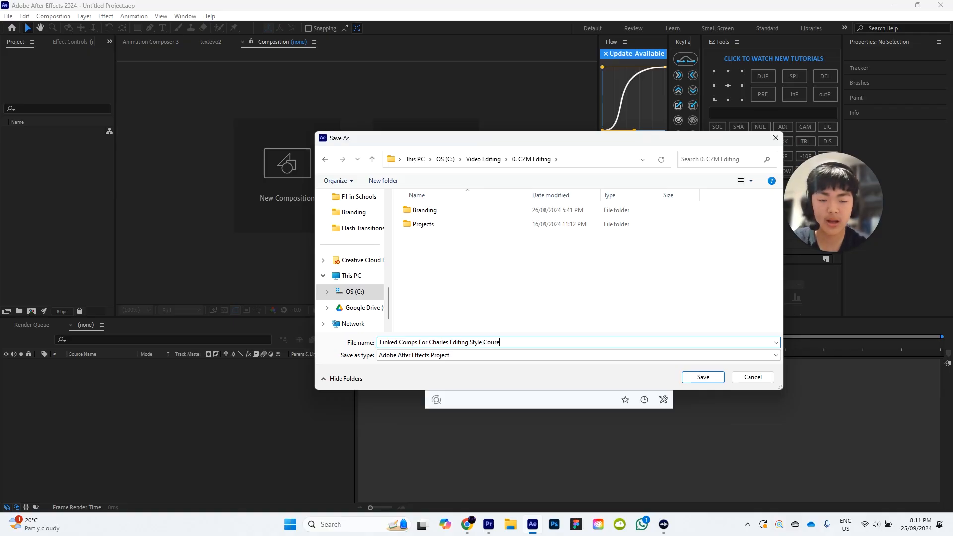
text(e)
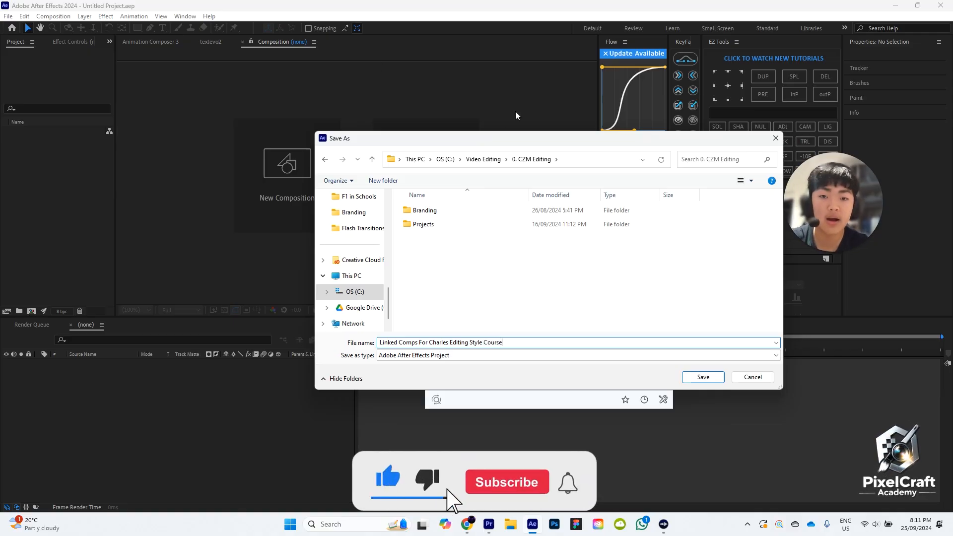
Step: Save the project in the My Style folder under Video Editing > Ultimate Editors Course
click(488, 158)
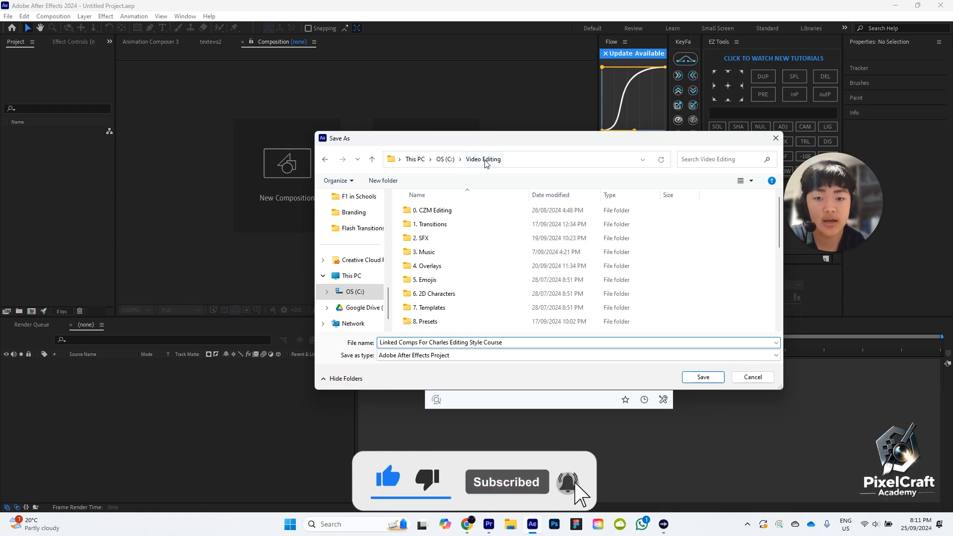
scroll(472, 253, down, 3)
double_click(440, 312)
scroll(510, 248, down, 3)
double_click(521, 298)
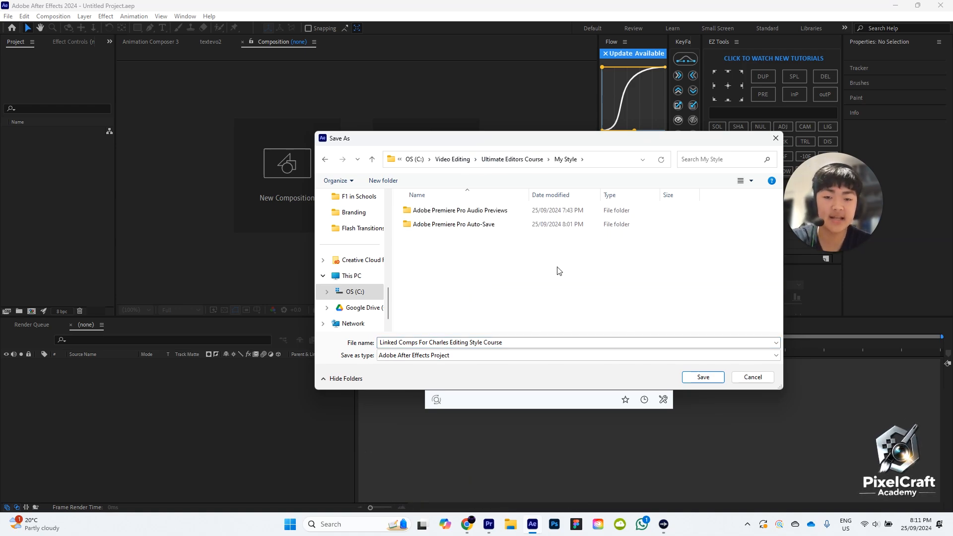
click(699, 377)
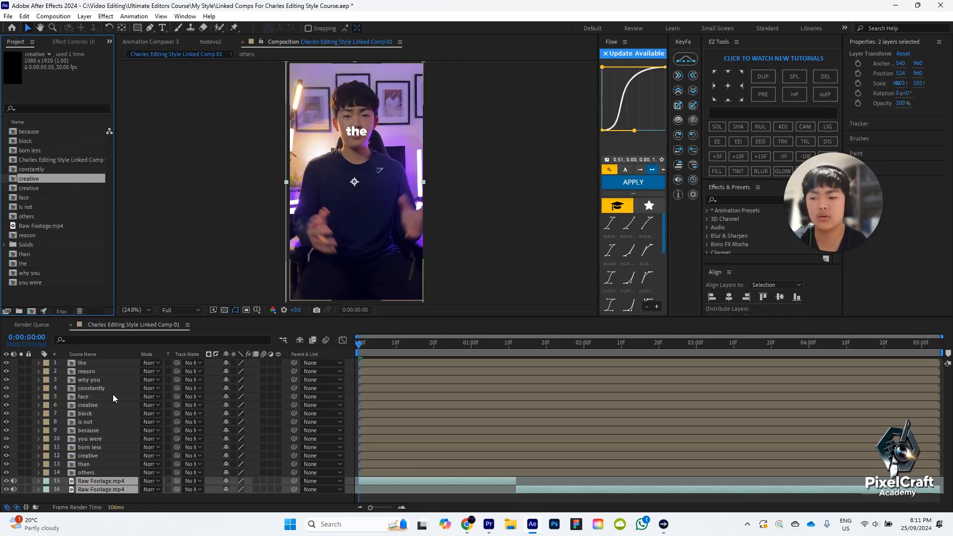
Step: Examine the caption precomps in the linked composition and the text layer inside the "the" precomp
click(103, 366)
click(103, 472)
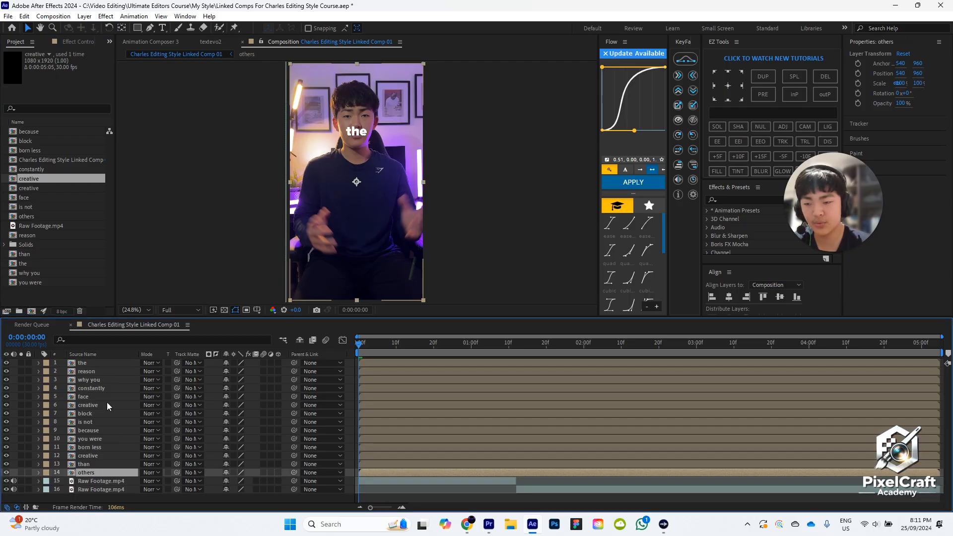
click(105, 363)
click(99, 462)
click(474, 285)
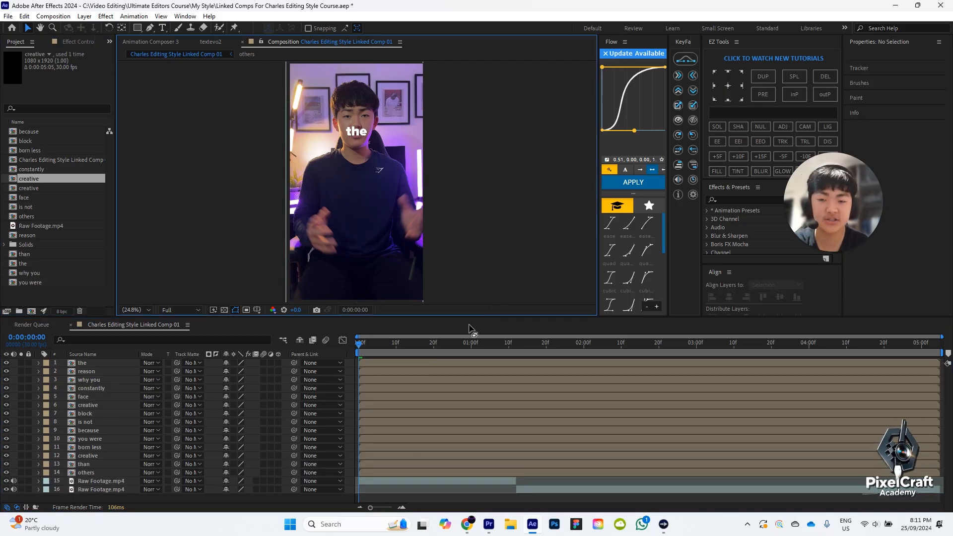
click(95, 365)
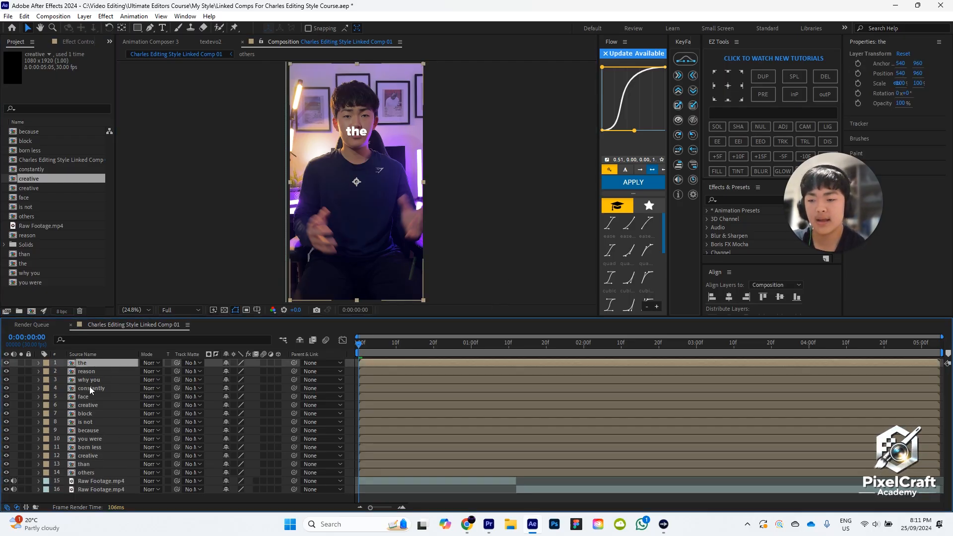
double_click(89, 362)
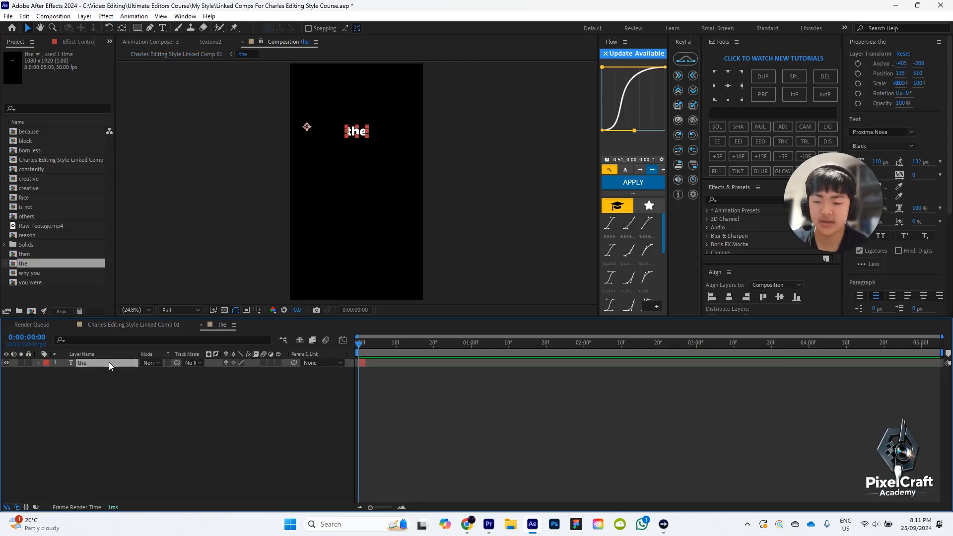
click(509, 408)
click(149, 325)
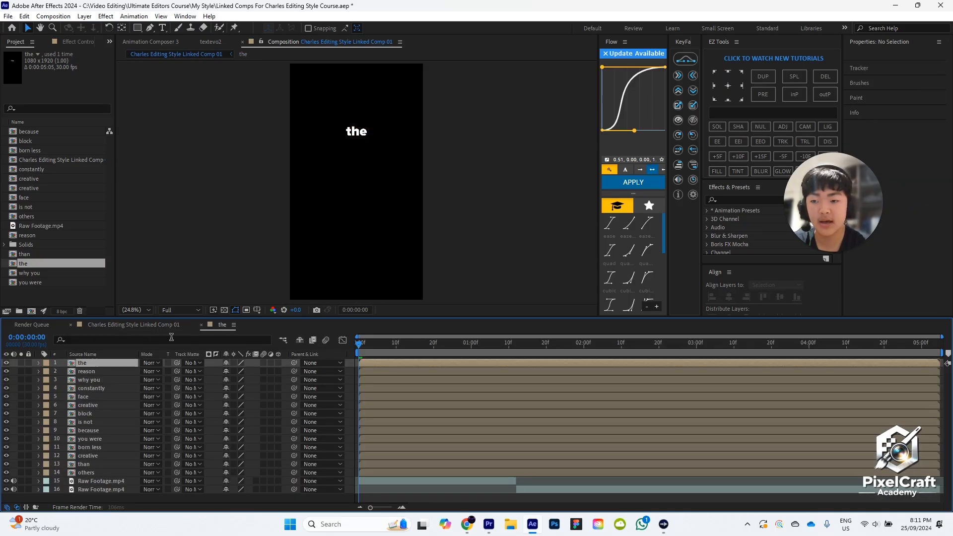
Step: Center the anchor point of the "the" text layer and move the layer from its precomp into the main composition
click(221, 325)
click(80, 365)
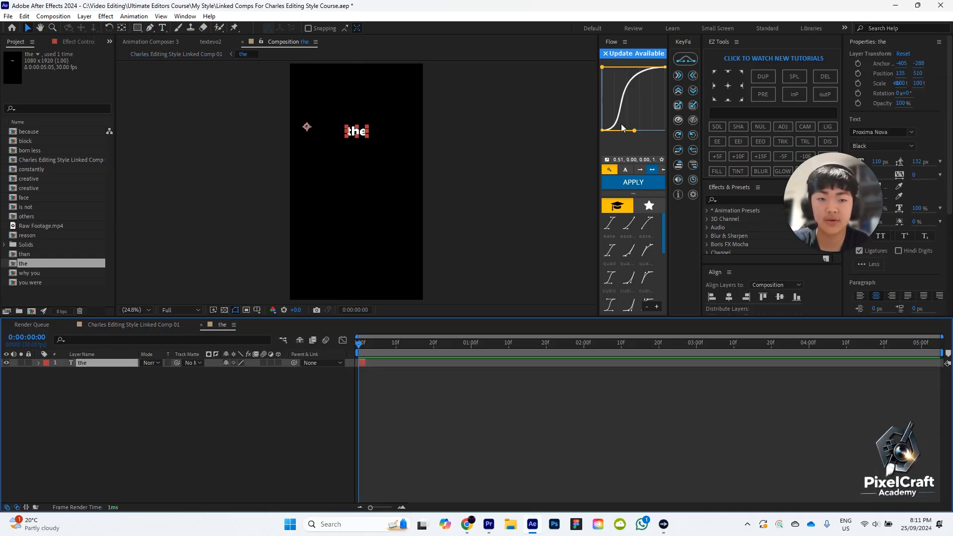
click(728, 86)
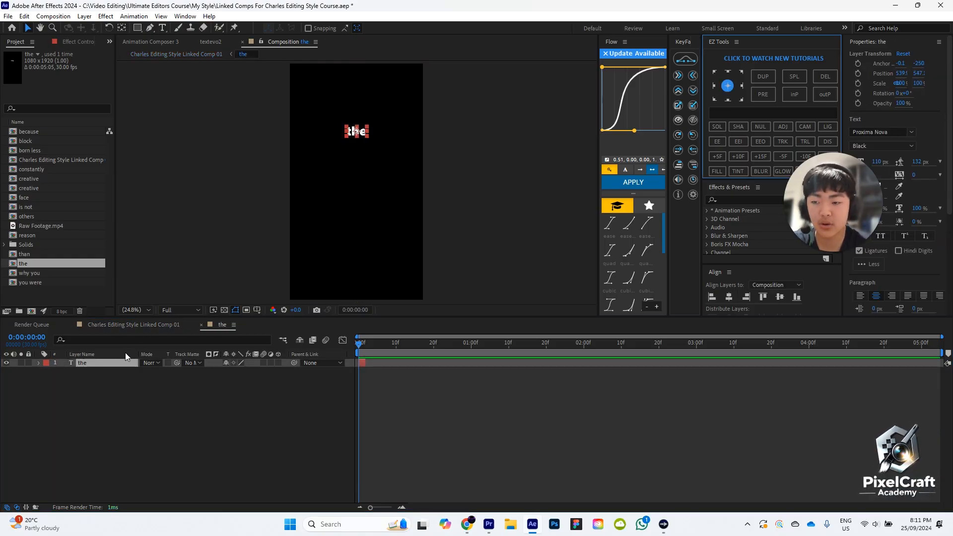
key(Delete)
click(201, 324)
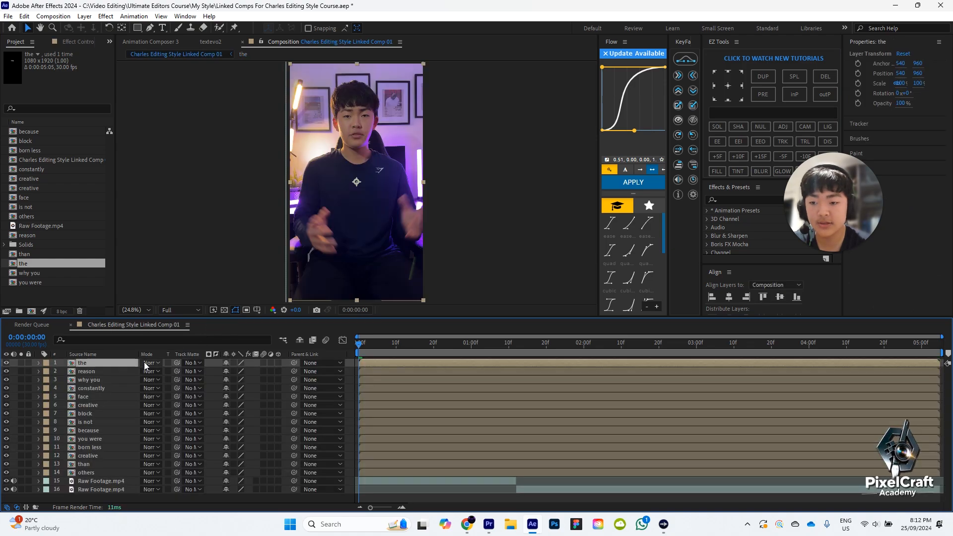
click(110, 373)
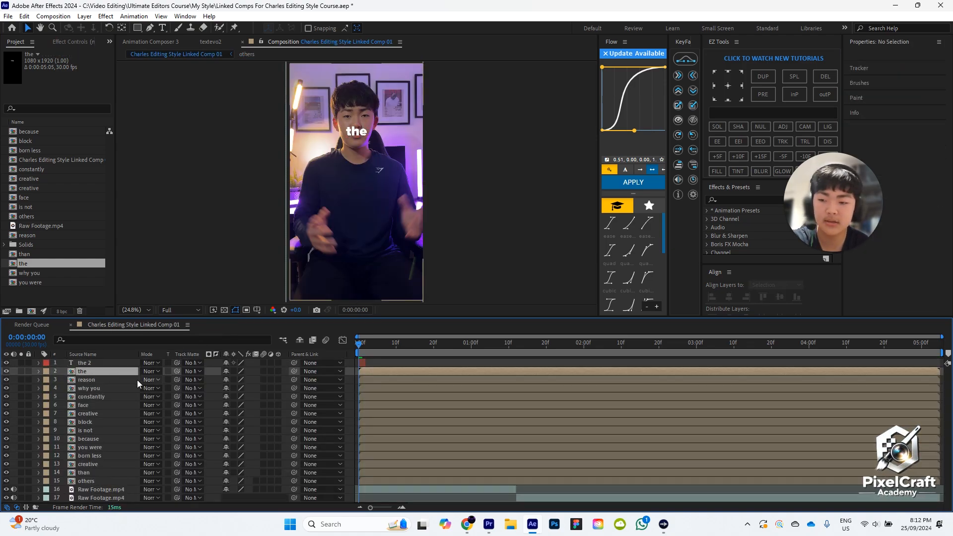
Step: Open the "reason" precomp, select its text layer and place the playhead within that layer's time span
double_click(114, 379)
click(120, 364)
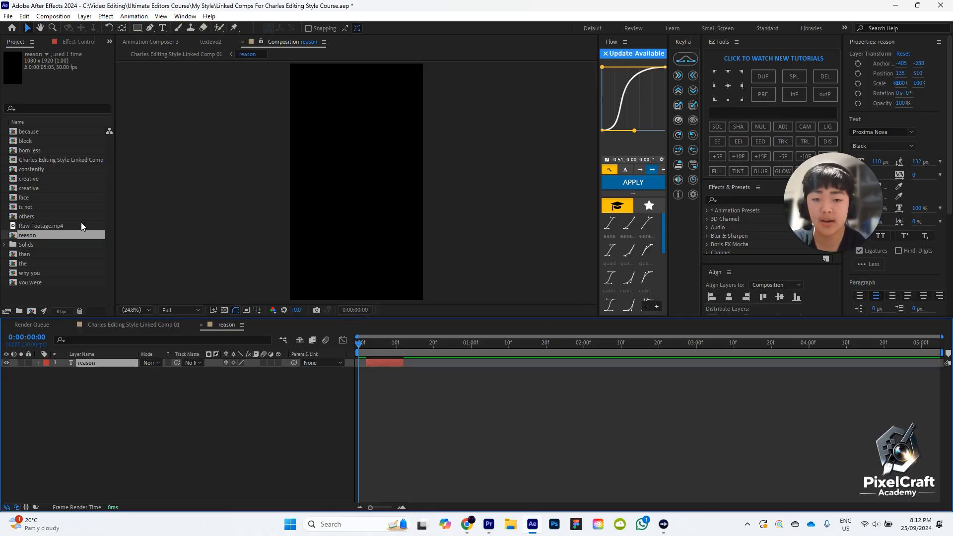
click(378, 347)
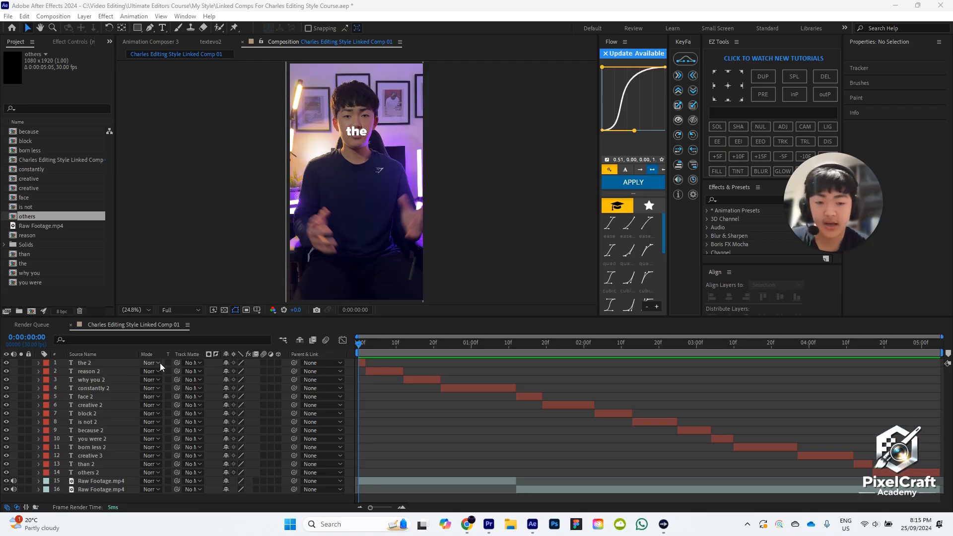
drag(367, 344, 355, 373)
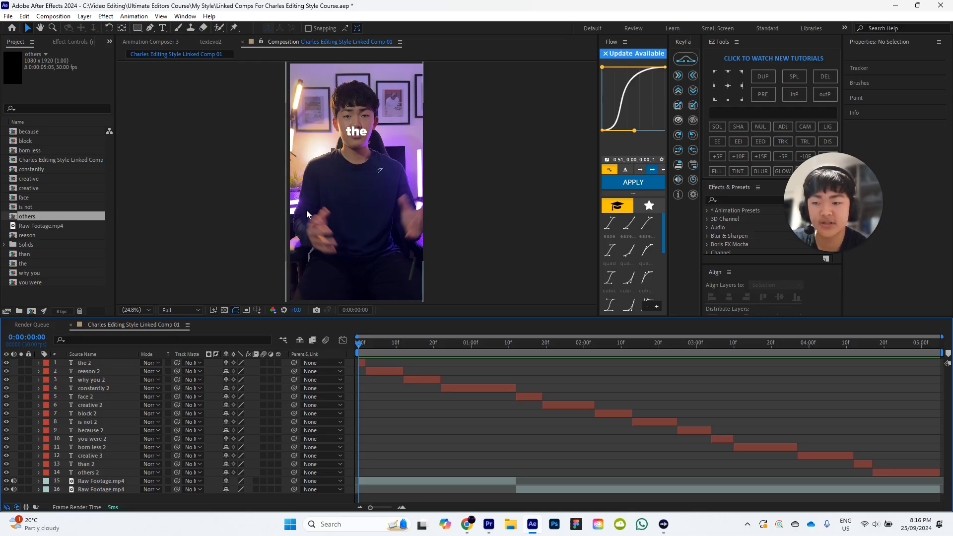
click(106, 366)
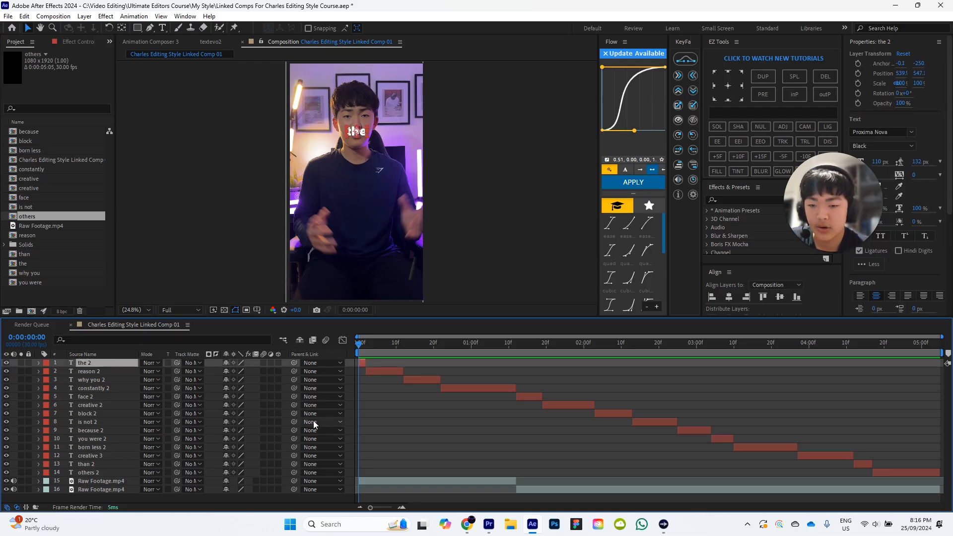
shift+click(103, 472)
click(453, 399)
Step: Lower all 14 caption text layers together by their Position, bringing the first caption to about Y 783
click(126, 364)
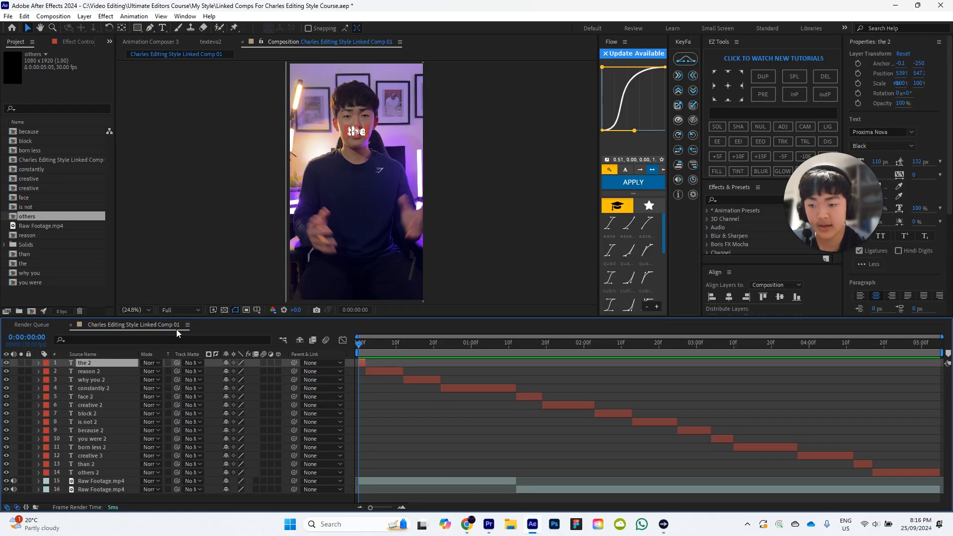
shift+click(93, 467)
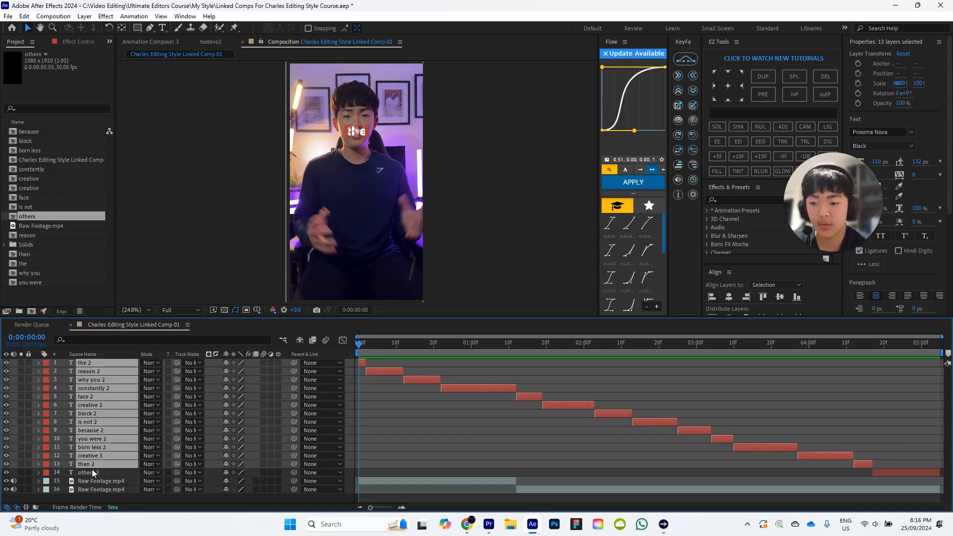
shift+click(92, 473)
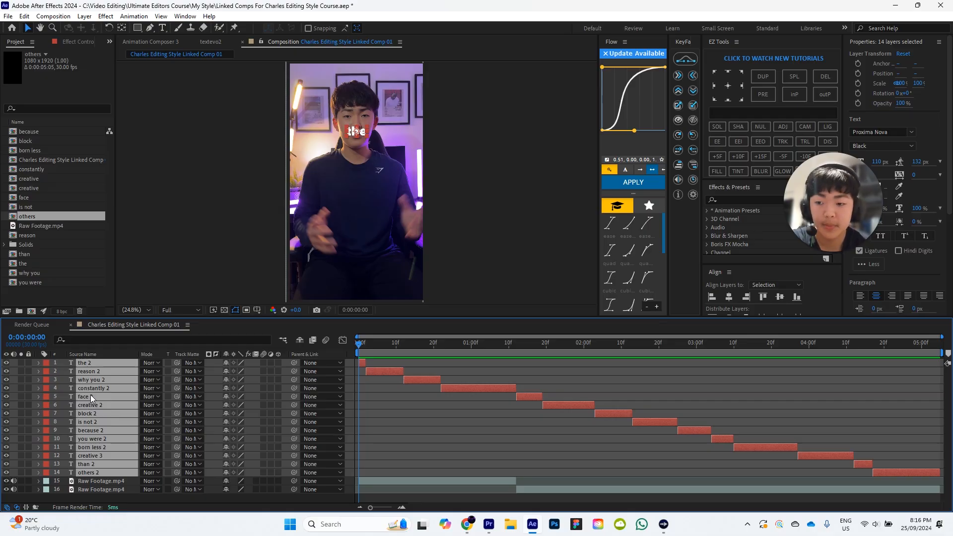
key(p)
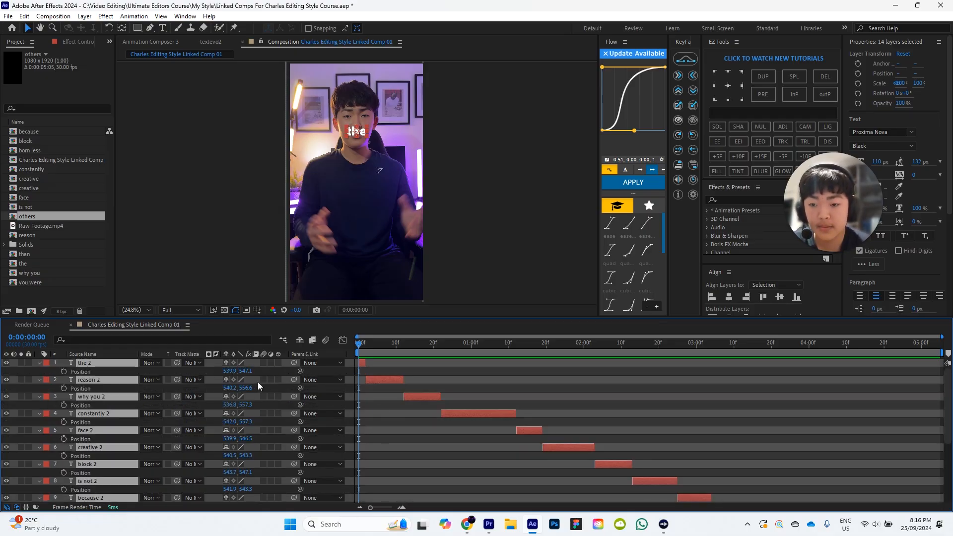
scroll(271, 377, down, 5)
scroll(271, 375, up, 5)
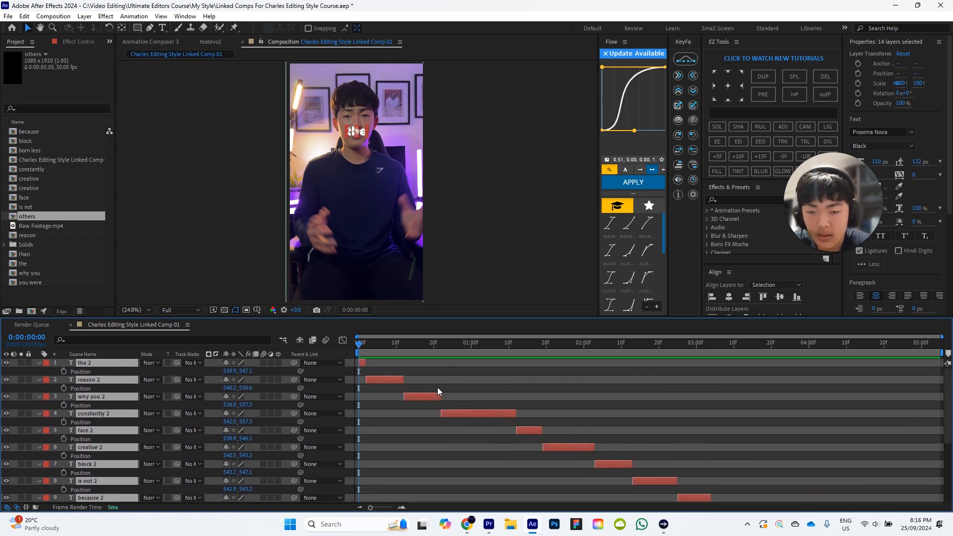
key(space)
key(space)
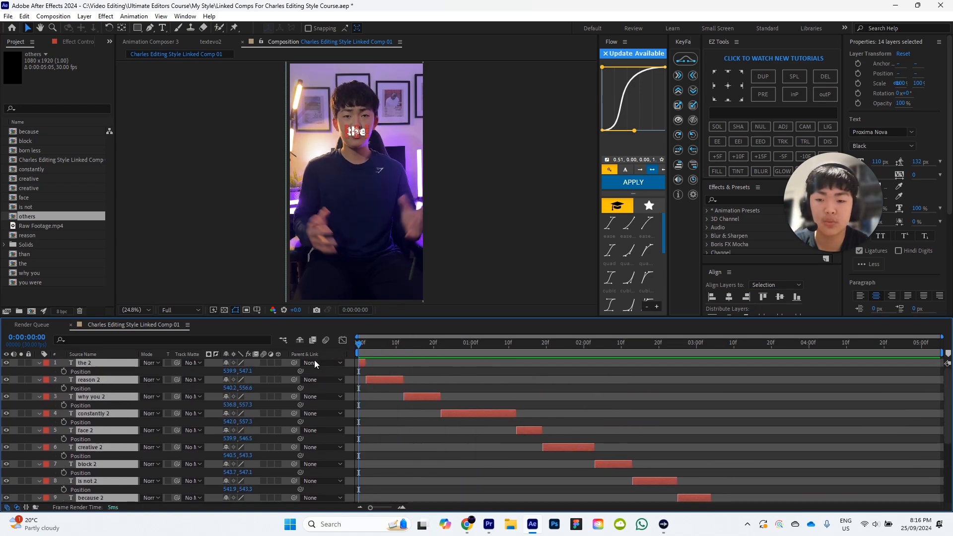
drag(246, 371, 366, 379)
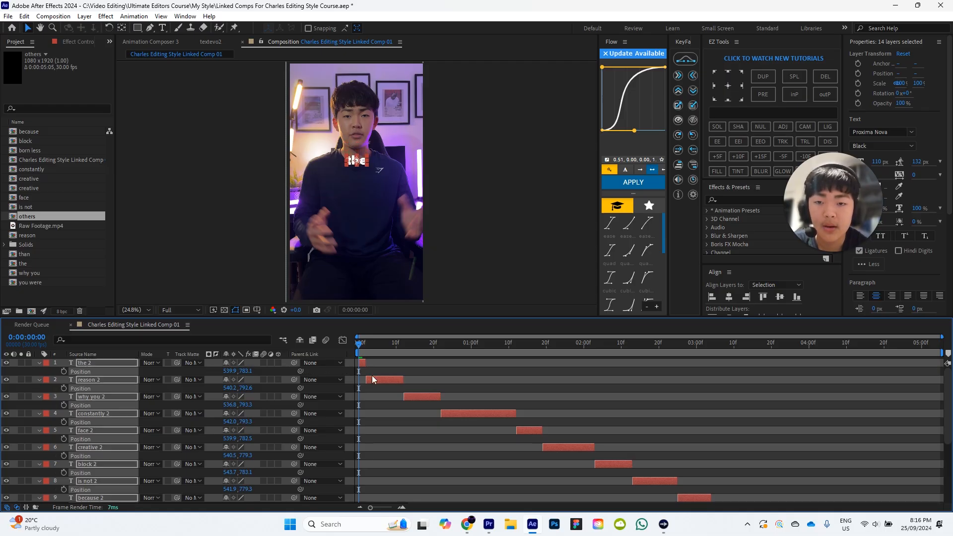
Step: Switch to Premiere Pro and scrub through the linked composition clip to check the captions
click(488, 524)
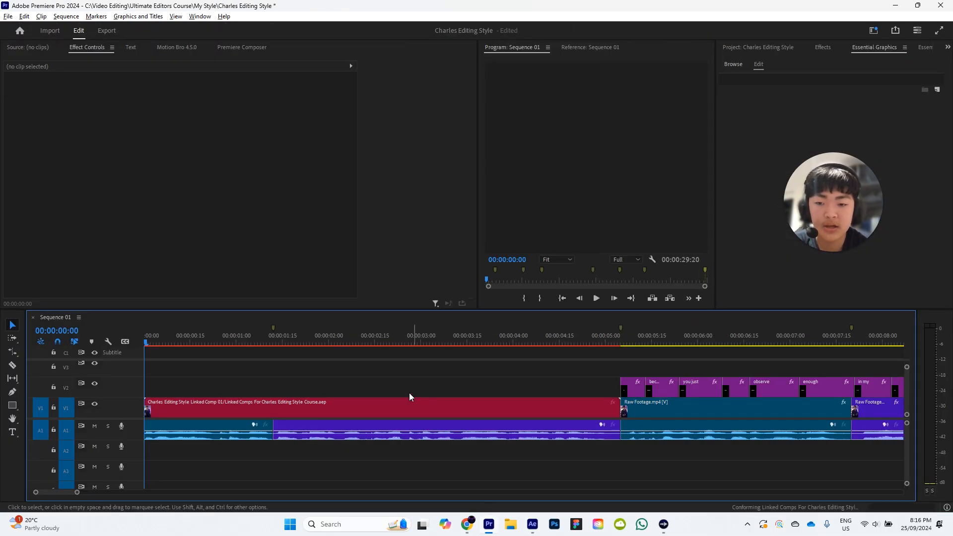
drag(519, 339, 633, 347)
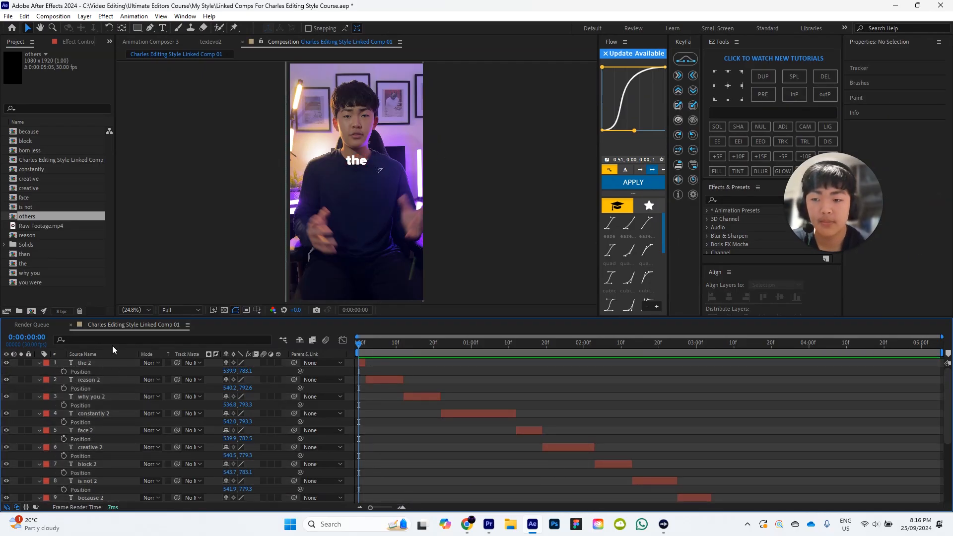
Step: Select all 14 caption text layers and collapse their Position properties in the timeline
click(85, 362)
scroll(96, 392, down, 3)
shift+click(91, 473)
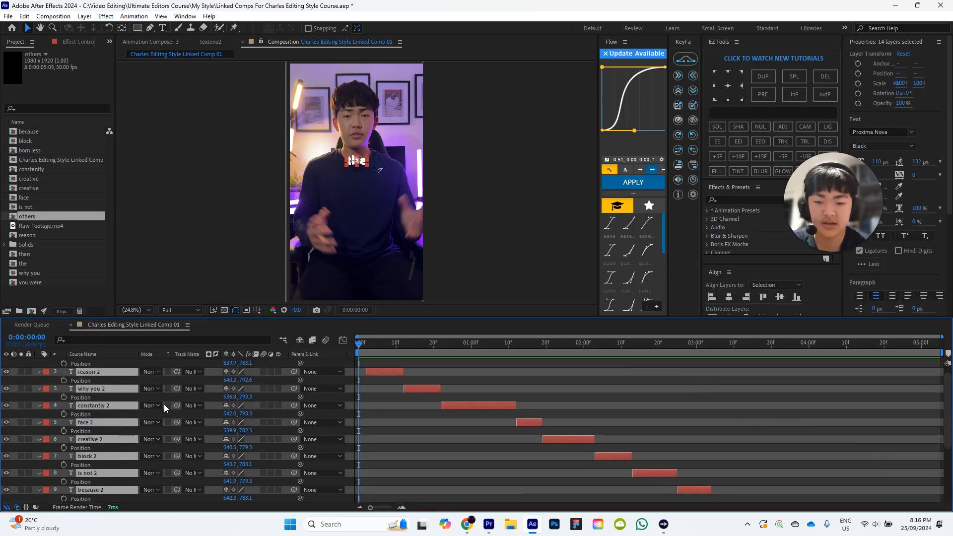
scroll(198, 400, up, 3)
key(p)
click(434, 415)
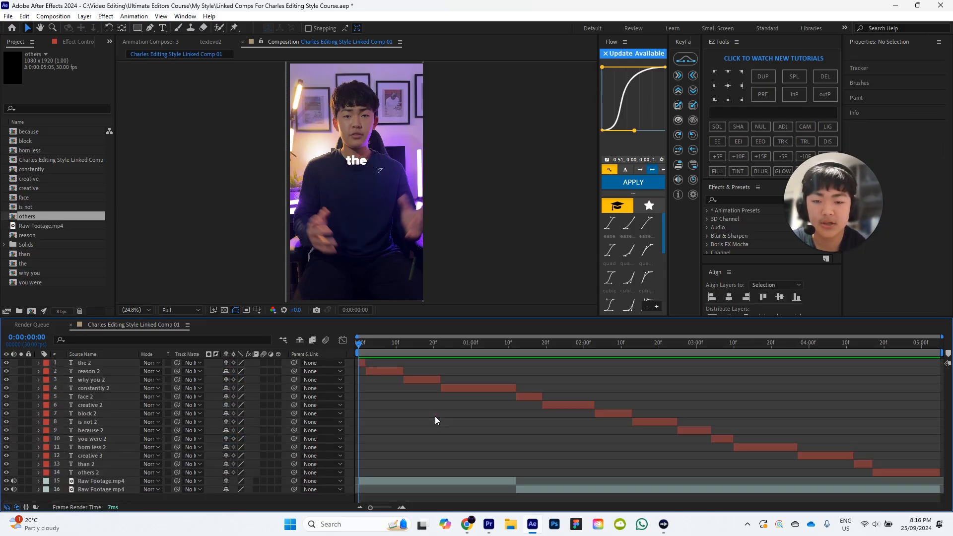
scroll(394, 154, down, 4)
scroll(394, 148, up, 4)
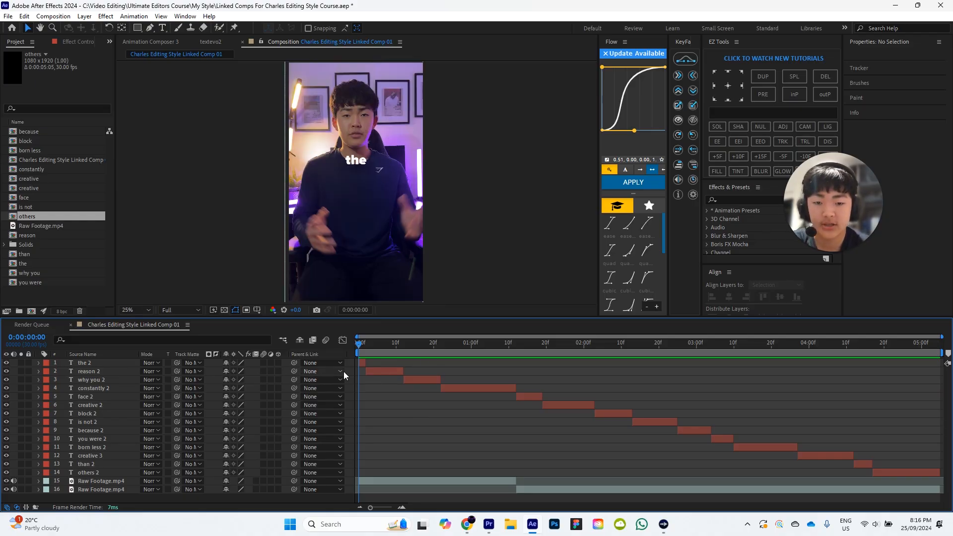
Step: Play back the opening captions and check which four text layers sit over the first footage clip
key(space)
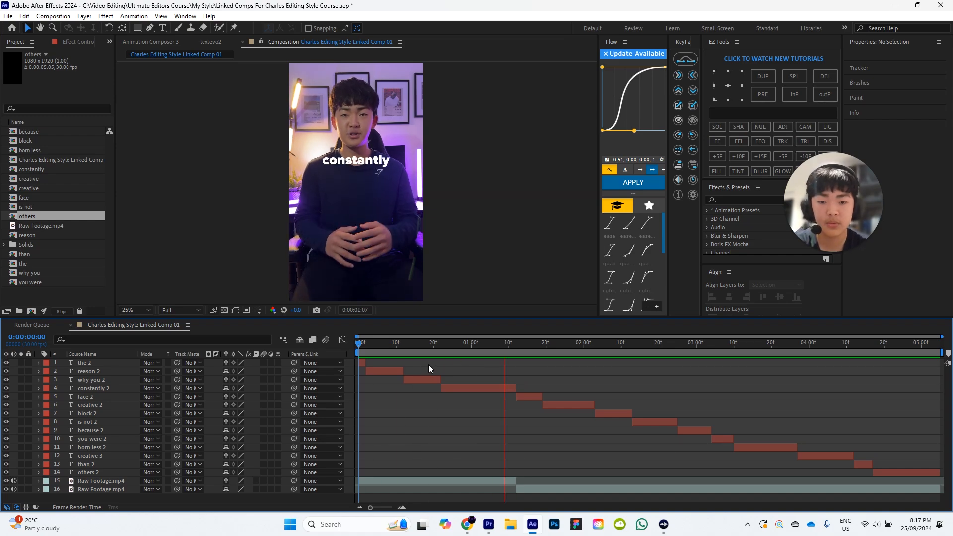
key(space)
drag(533, 350, 518, 349)
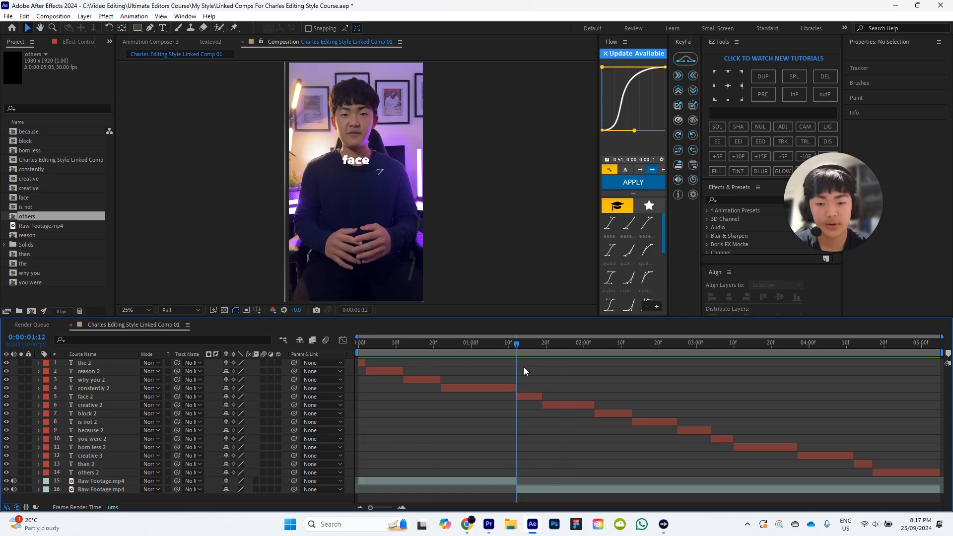
click(477, 390)
shift+click(93, 363)
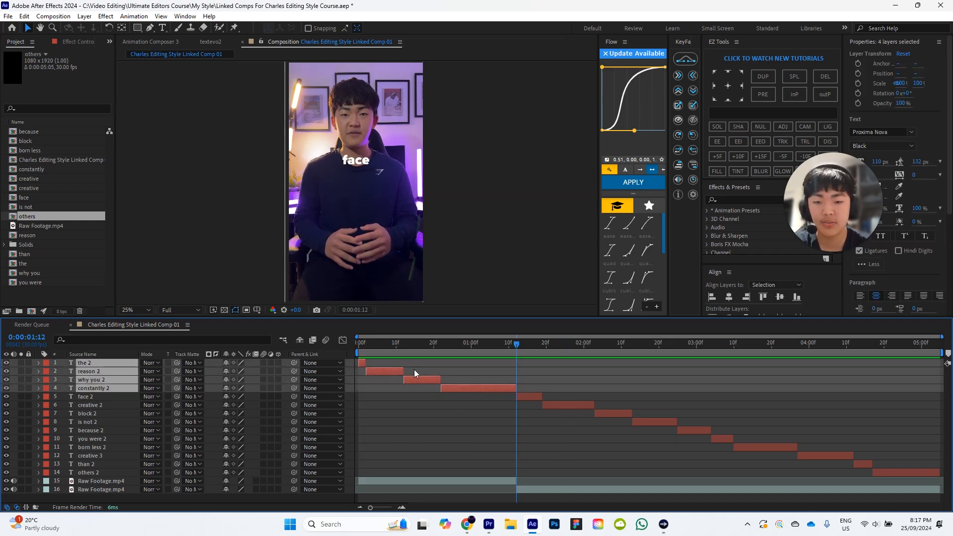
click(468, 347)
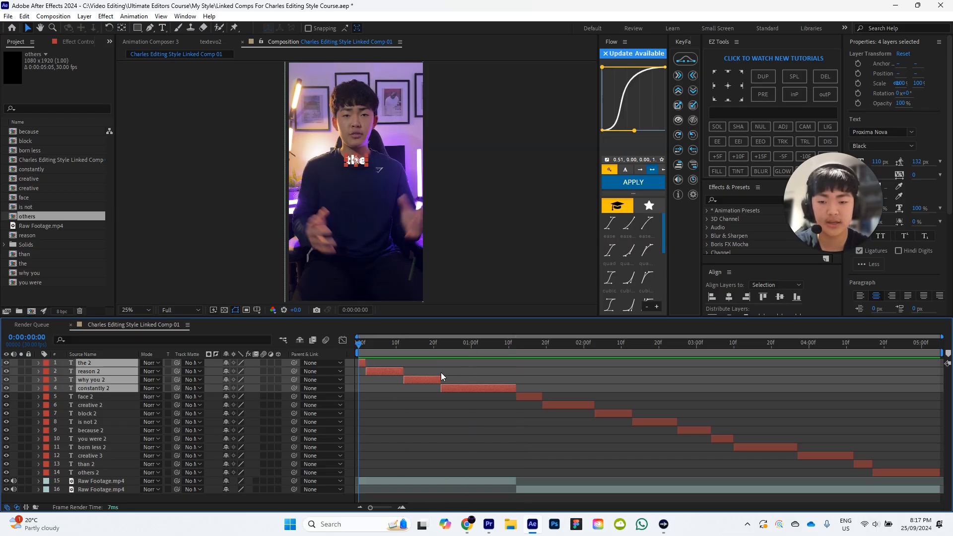
click(357, 349)
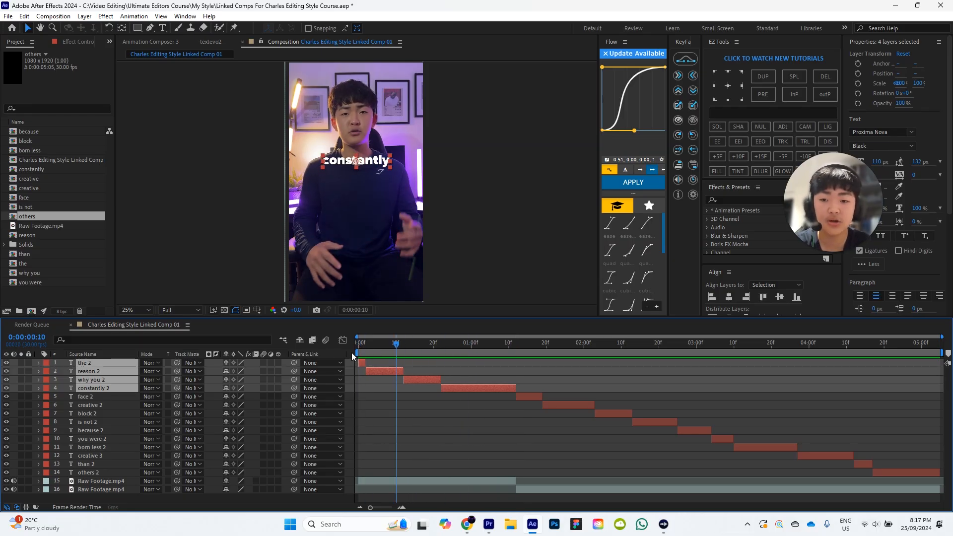
click(487, 370)
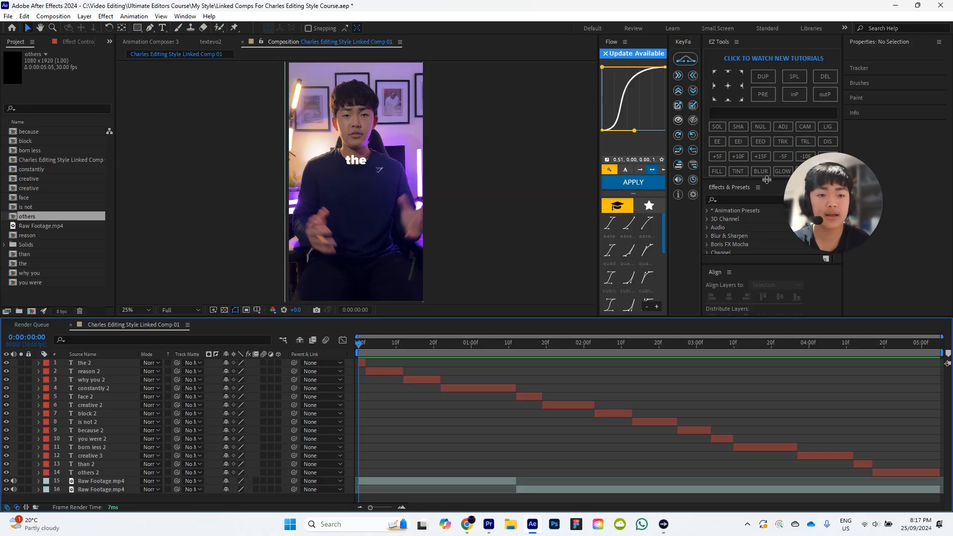
Step: Find the Fade In animation preset by searching for "fade in" and apply it to the "the" text layer
click(758, 198)
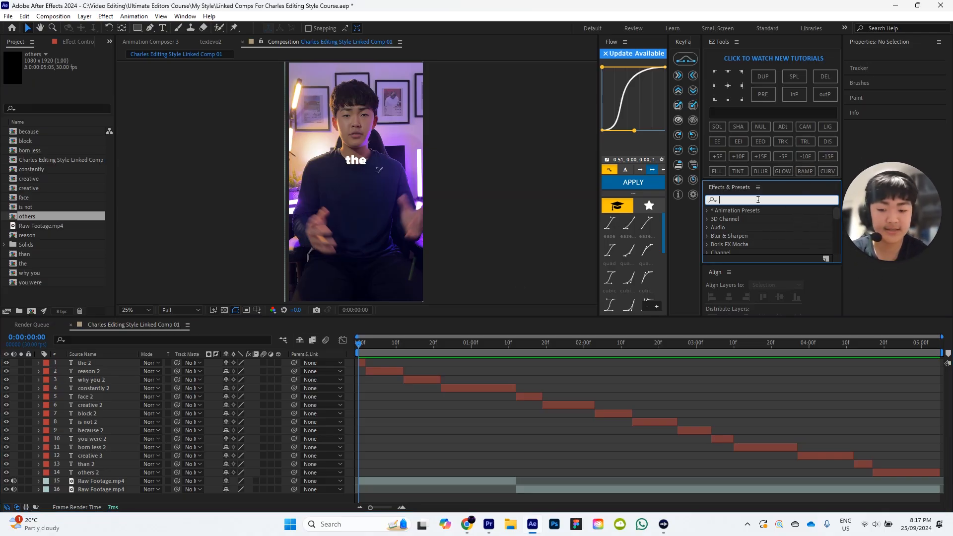
text(fade in)
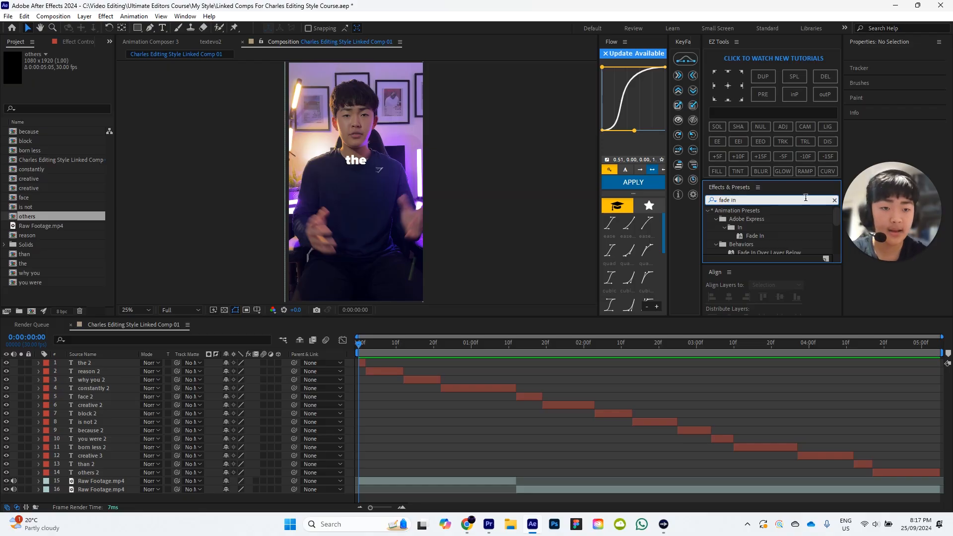
scroll(778, 214, down, 3)
scroll(779, 217, up, 3)
drag(764, 235, 114, 364)
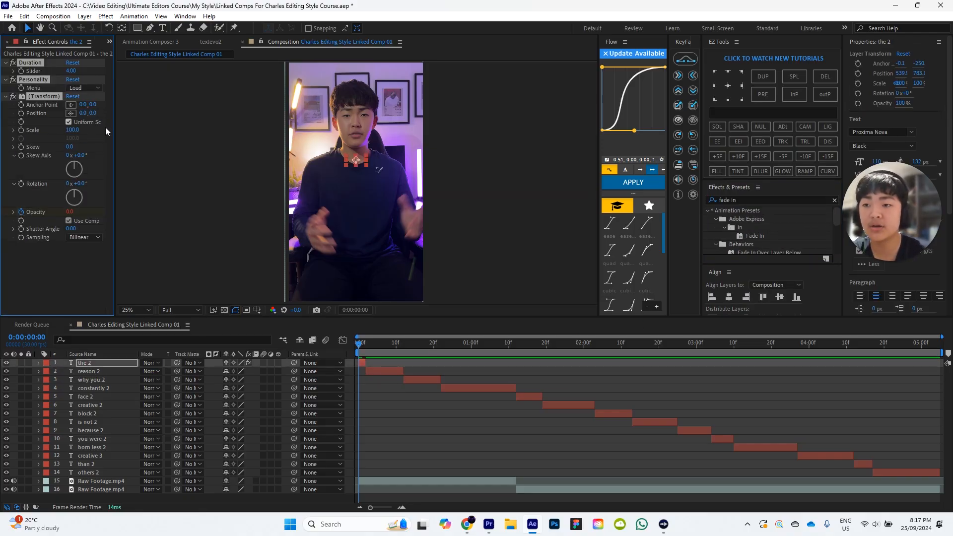
Step: Set the Fade In Duration slider on the "the" layer to 0.5 and preview the animation
click(71, 71)
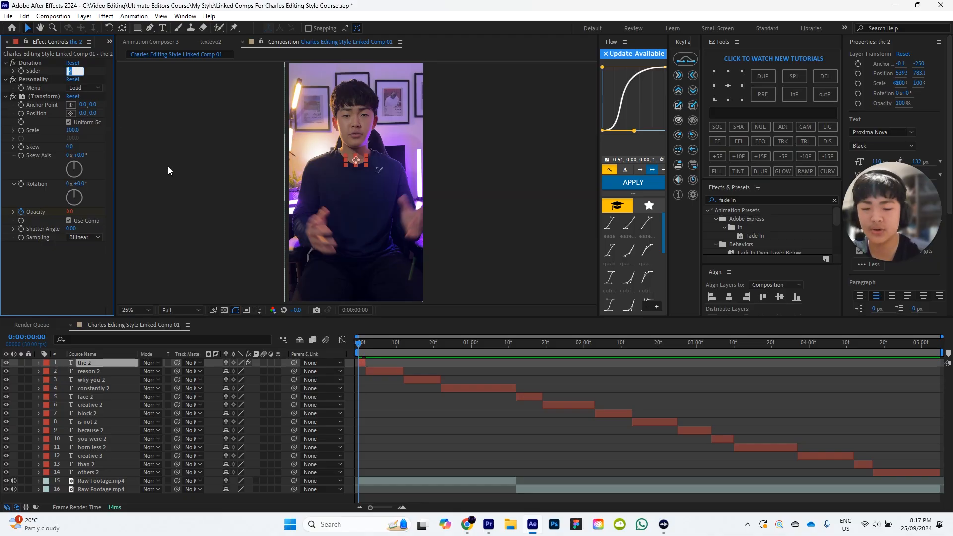
text(0.5)
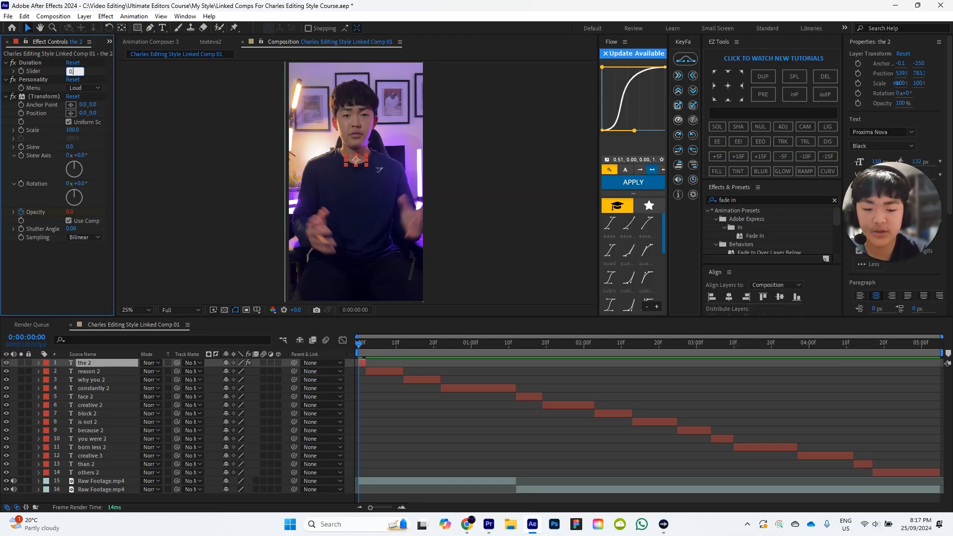
key(Return)
click(450, 375)
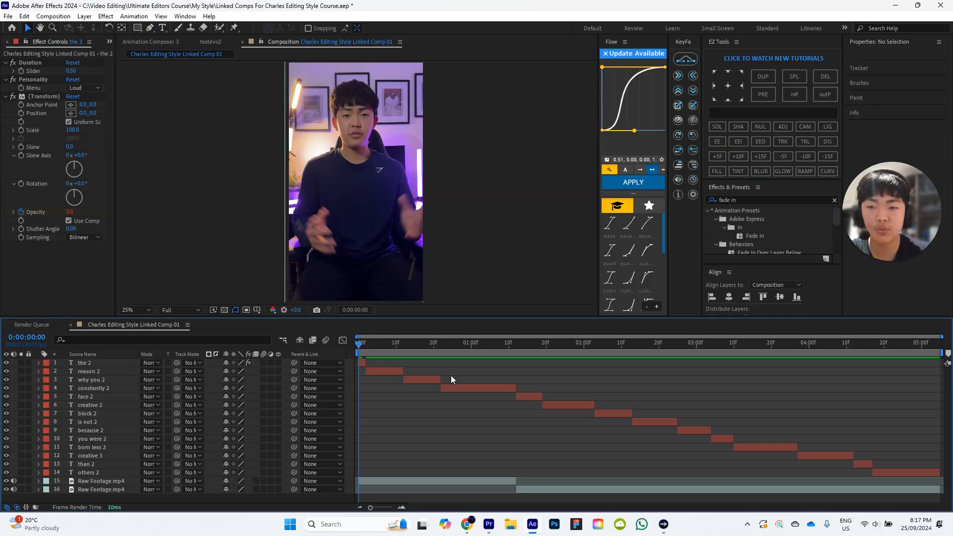
key(space)
key(space)
Step: Shorten the "the" layer's fade Duration to 0.2 and preview it from the composition's start
click(71, 71)
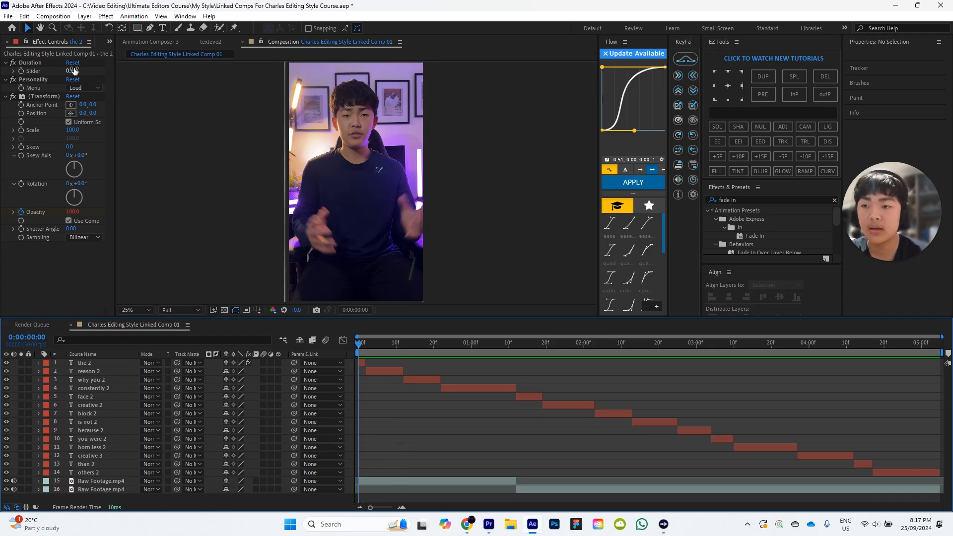
text(0.2)
key(Return)
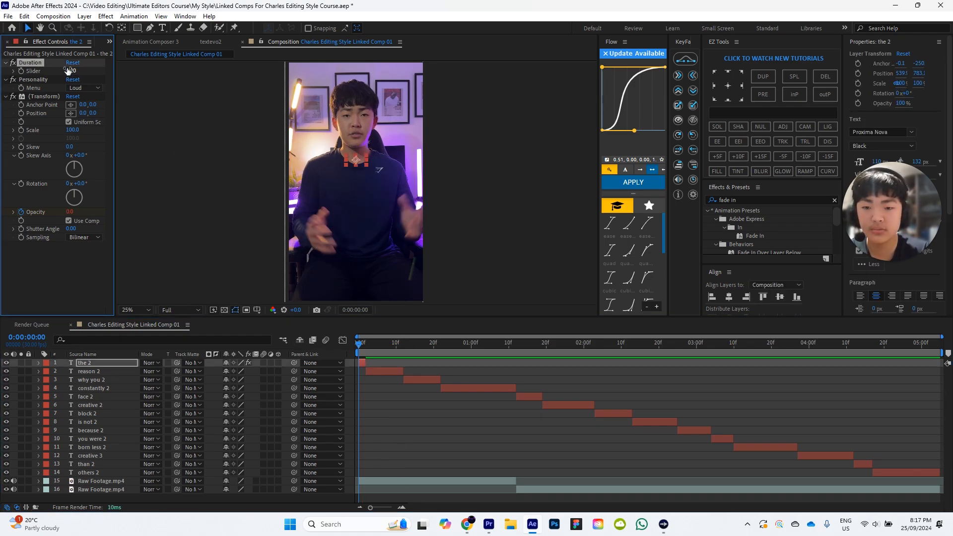
click(456, 371)
key(space)
click(362, 343)
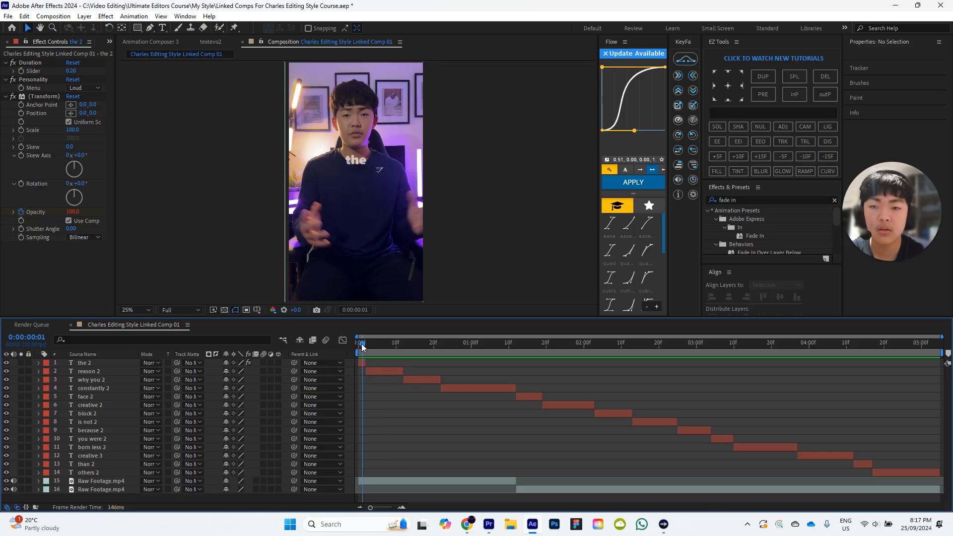
drag(363, 348, 356, 347)
Step: Reduce the "the" layer's fade Duration to 0.1 and play the result
click(102, 362)
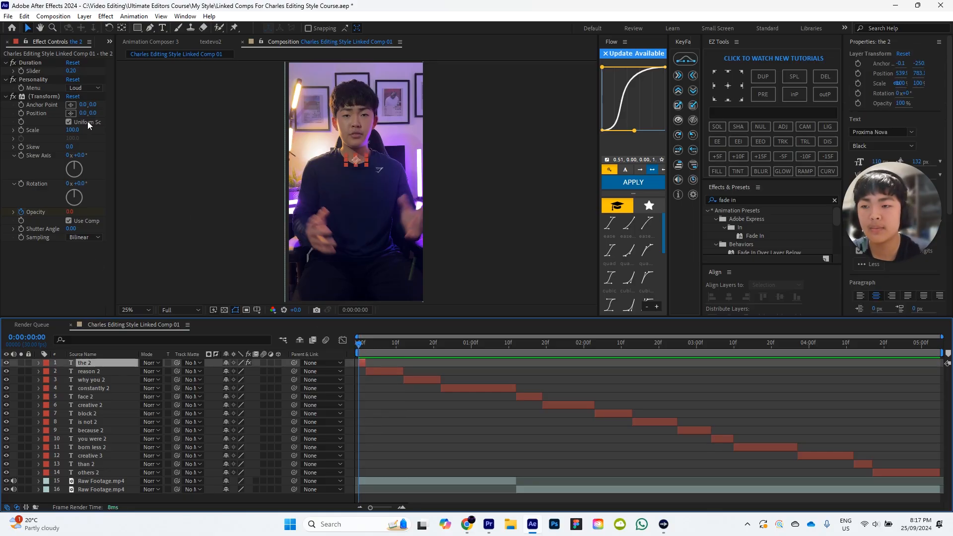
click(73, 71)
text(0.1)
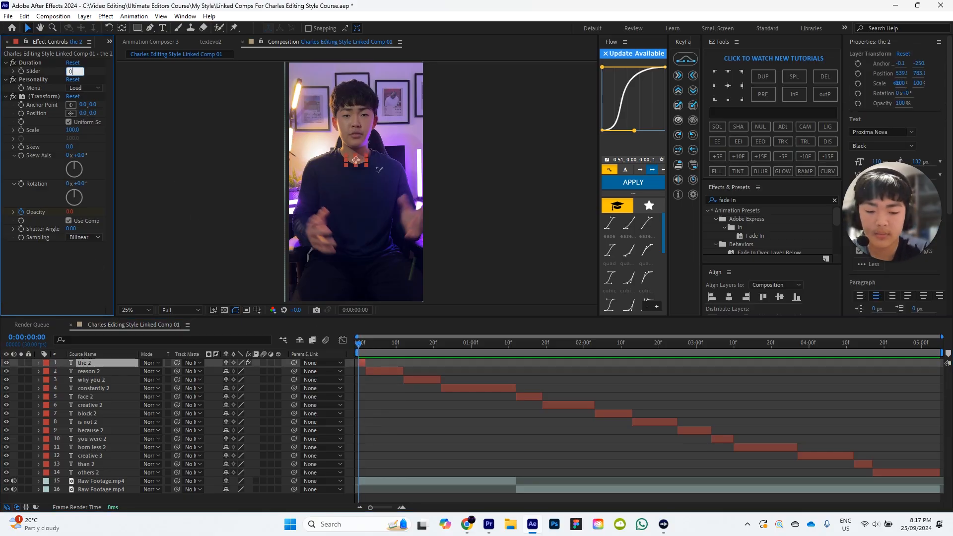
key(Return)
click(392, 403)
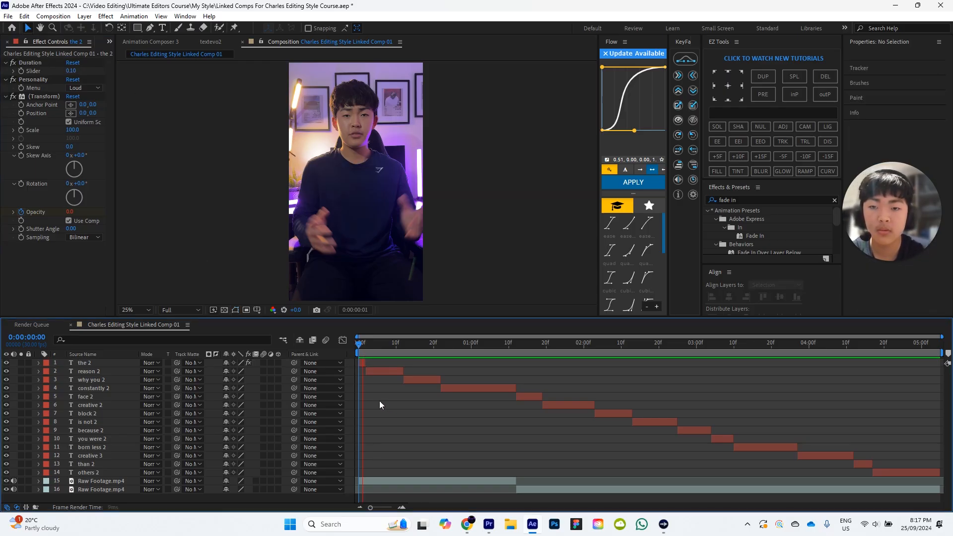
Step: Delete the "the" text layer and extend the start of the "reason" layer back to the composition's beginning
click(361, 362)
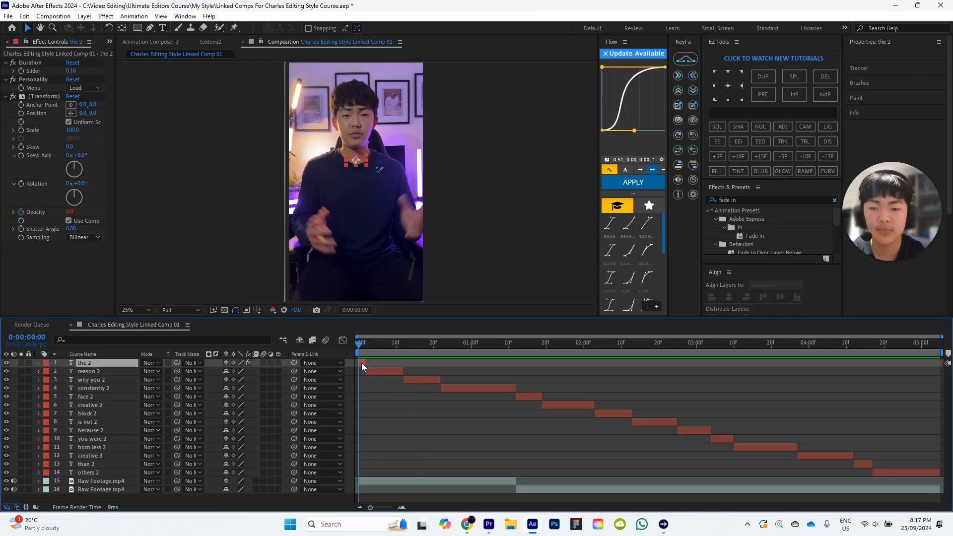
key(Delete)
drag(367, 365, 356, 361)
click(356, 362)
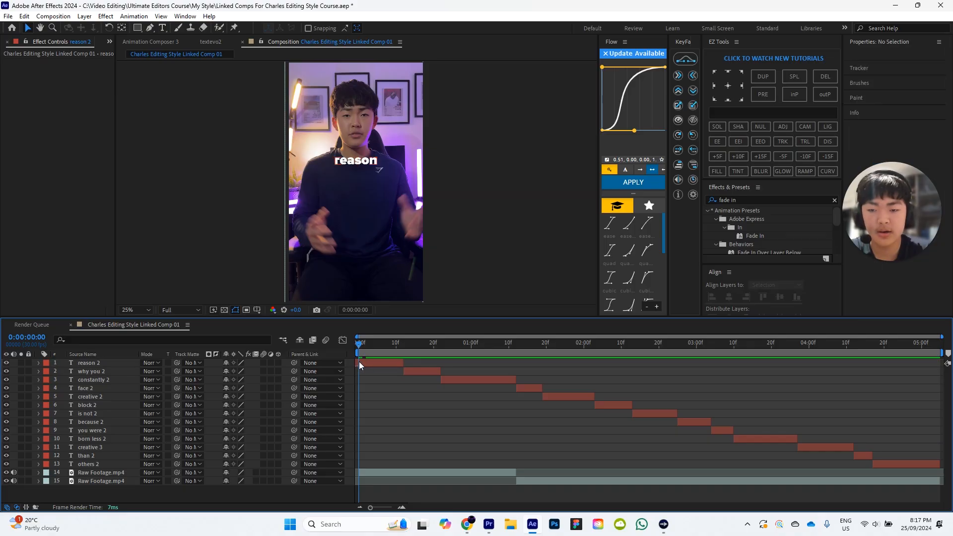
click(356, 361)
Step: Change the "reason" caption text to "the reason" and center the layer horizontally in the composition
click(355, 166)
click(336, 161)
text(the)
click(382, 370)
click(380, 362)
click(730, 296)
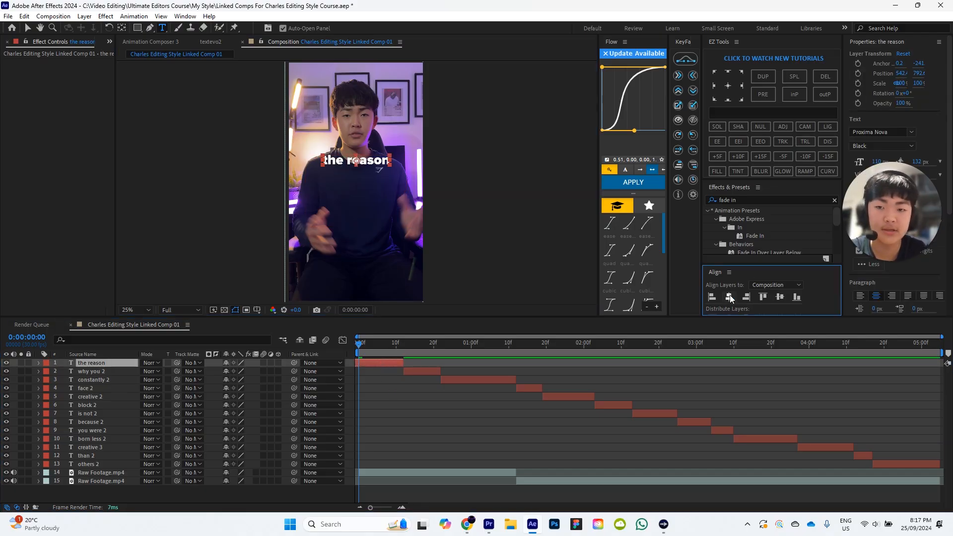
click(394, 376)
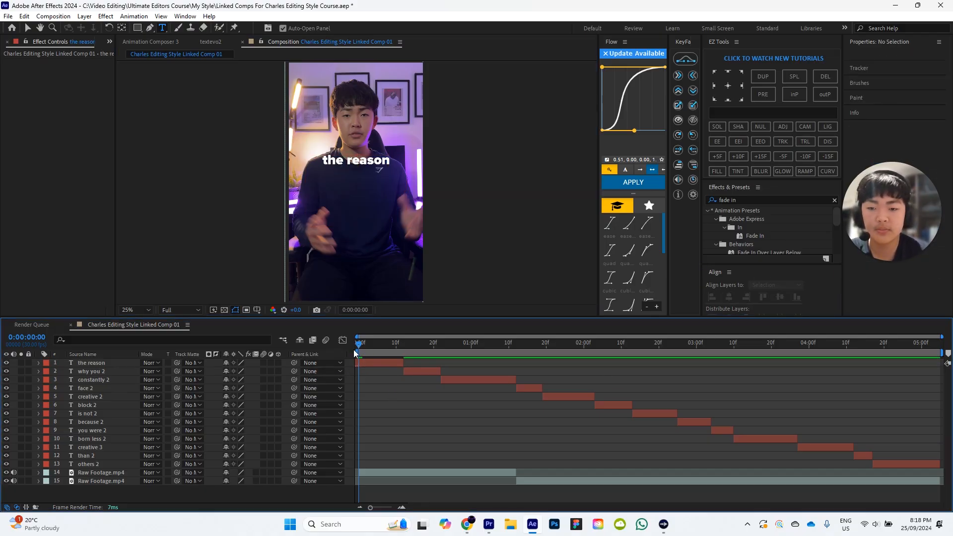
Step: Apply the Fade In preset to the "the reason" layer and set its Duration slider to 0.5
click(383, 364)
drag(747, 234, 107, 79)
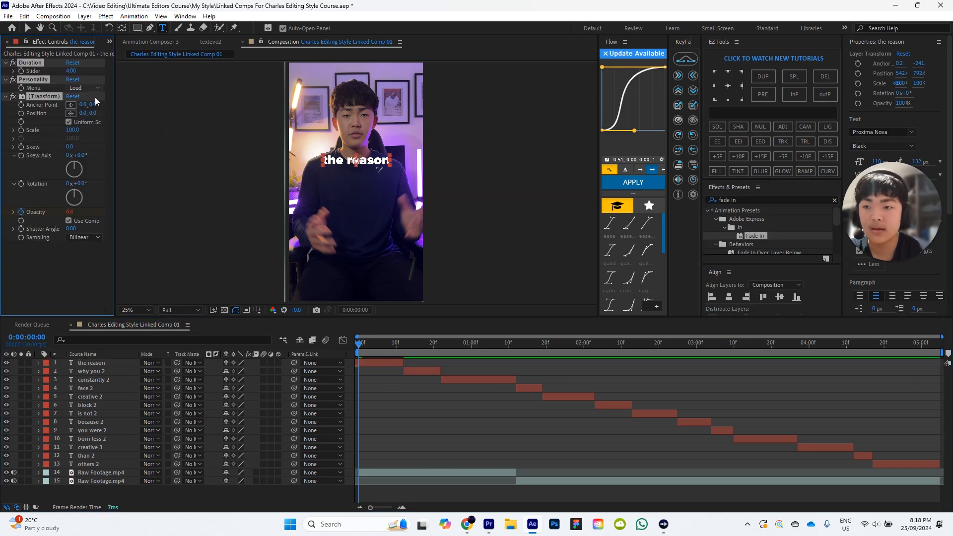
click(73, 71)
text(0.5)
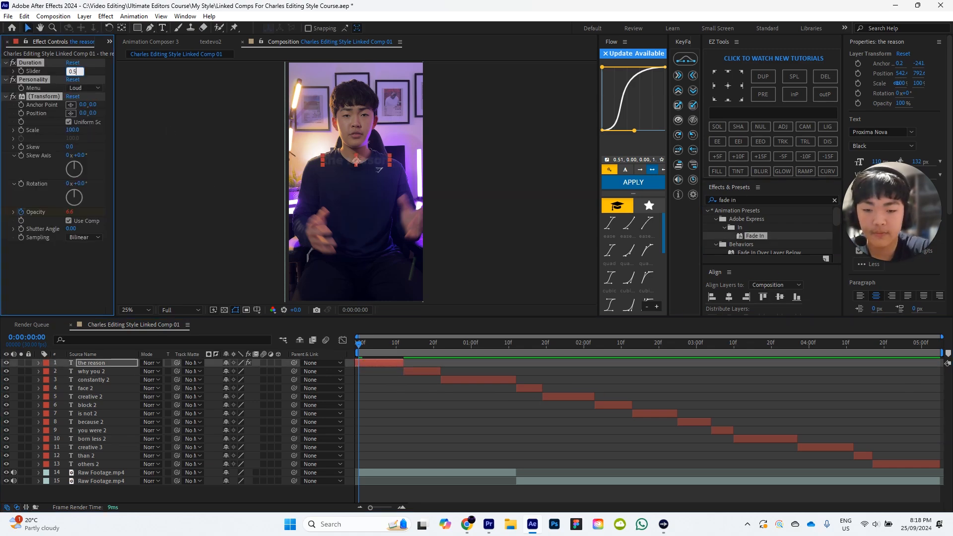
key(Return)
click(493, 372)
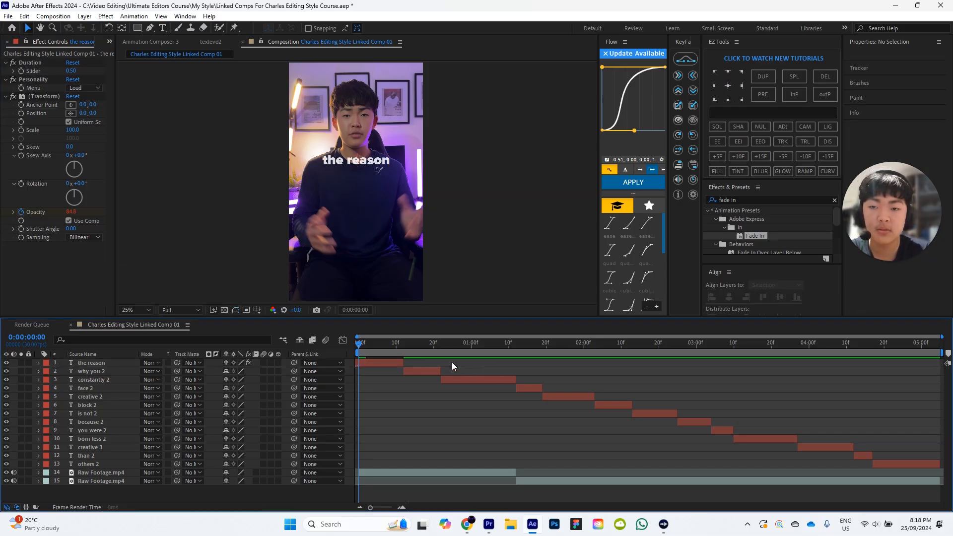
Step: Trim the "the reason" layer to start exactly at the composition's first frame and preview its fade
click(383, 367)
drag(403, 362, 353, 343)
click(356, 345)
key(space)
key(space)
Step: Set the fade Duration on the "the reason" layer to 0.2 and preview the caption
click(373, 362)
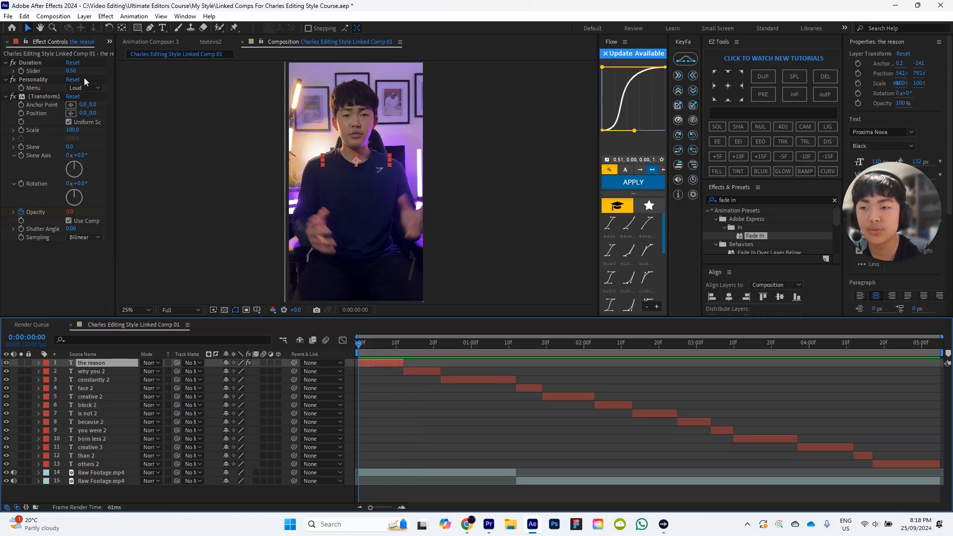
click(71, 70)
text(0.2)
key(Return)
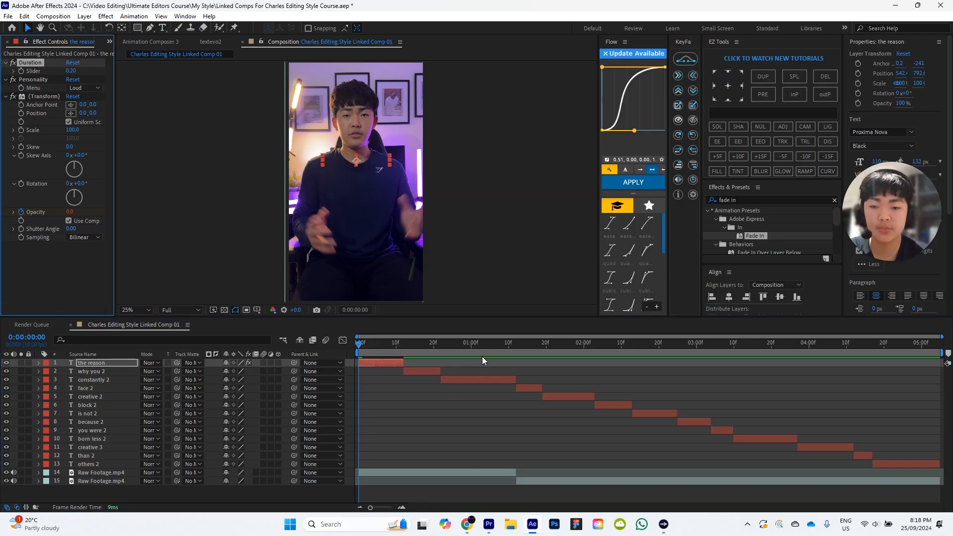
click(484, 360)
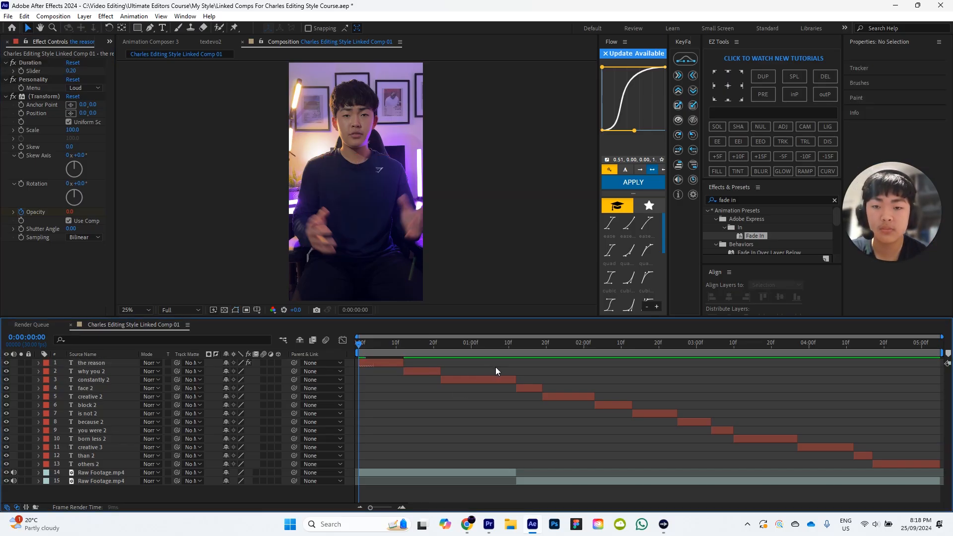
key(space)
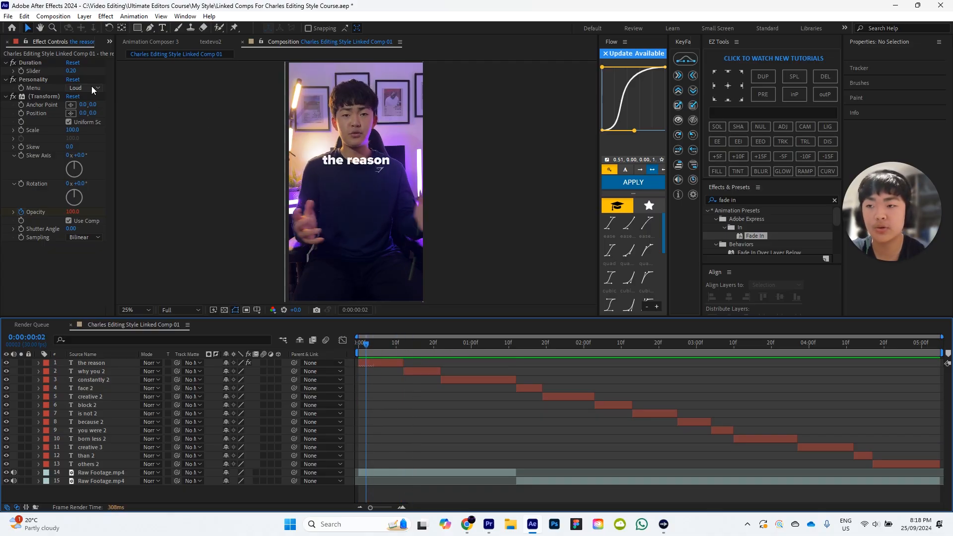
click(36, 63)
shift+click(47, 97)
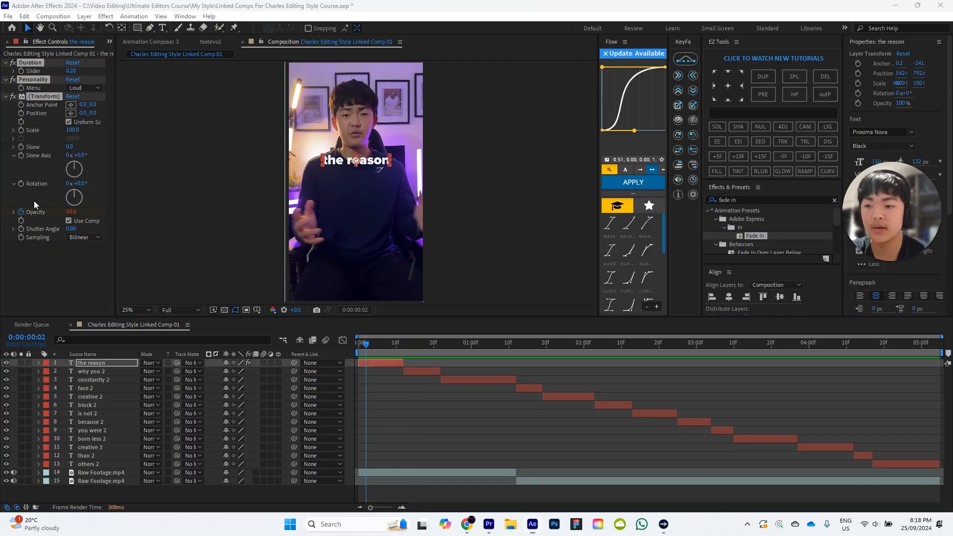
click(423, 370)
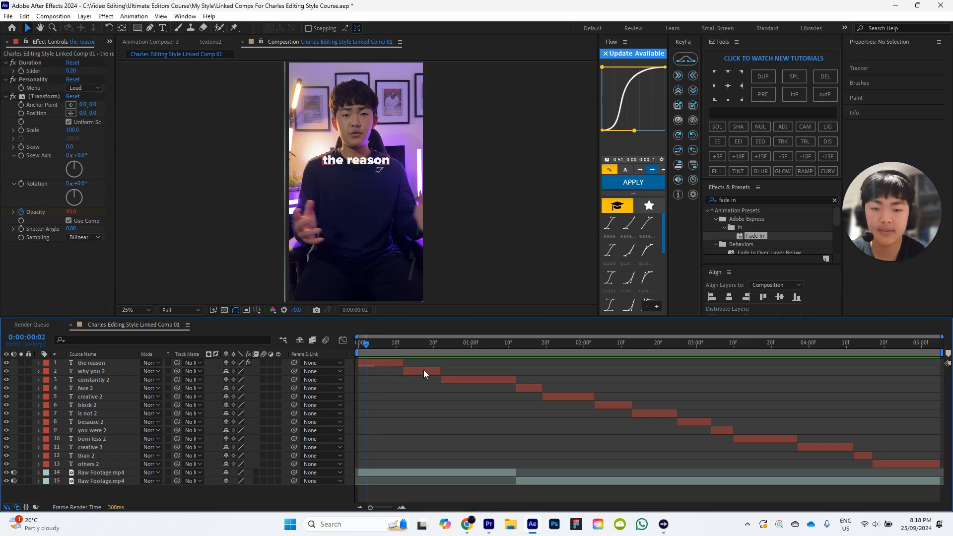
shift+click(100, 380)
shift+click(91, 388)
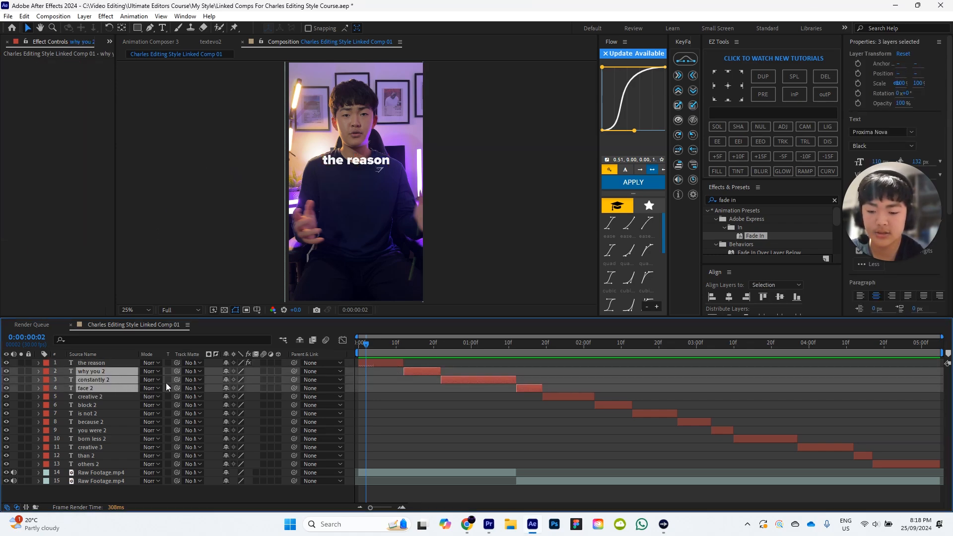
key(ctrl+v)
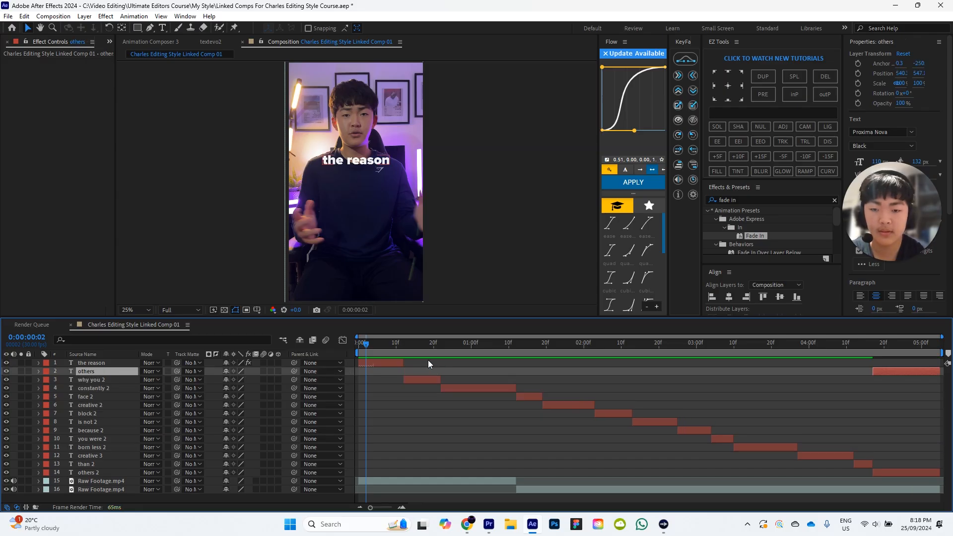
key(ctrl+z)
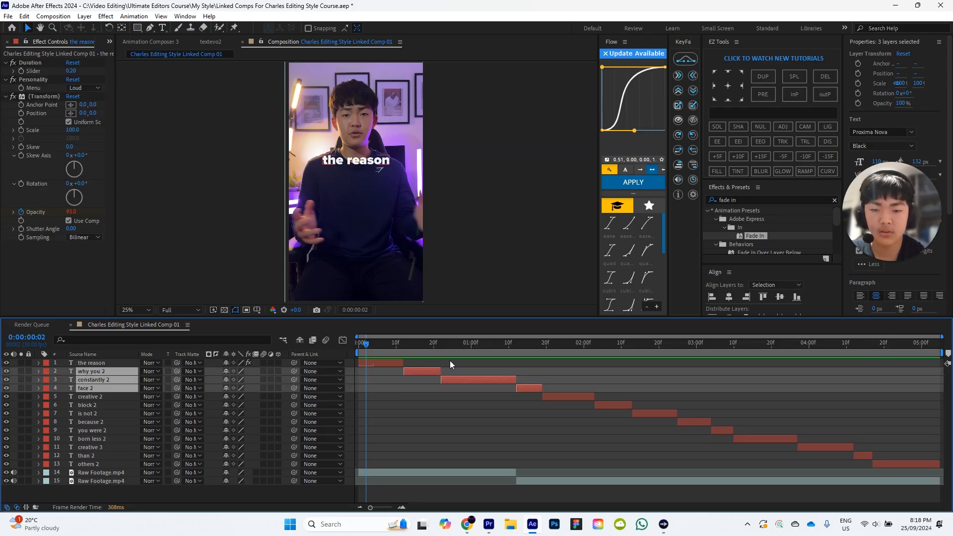
Step: Try to paste the copied fade effects onto the "why you 2" layer at its first frame
click(447, 361)
click(411, 344)
click(430, 372)
key(i)
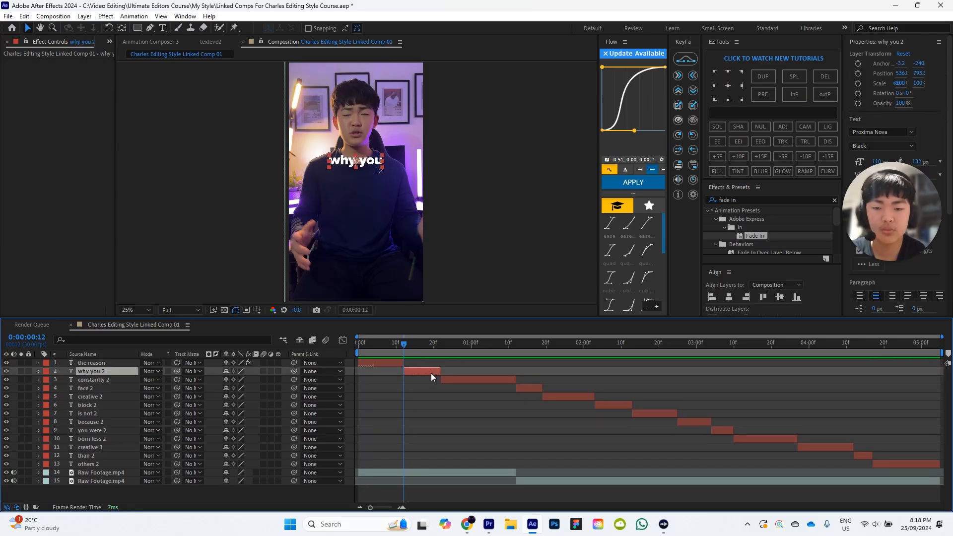
key(ctrl+v)
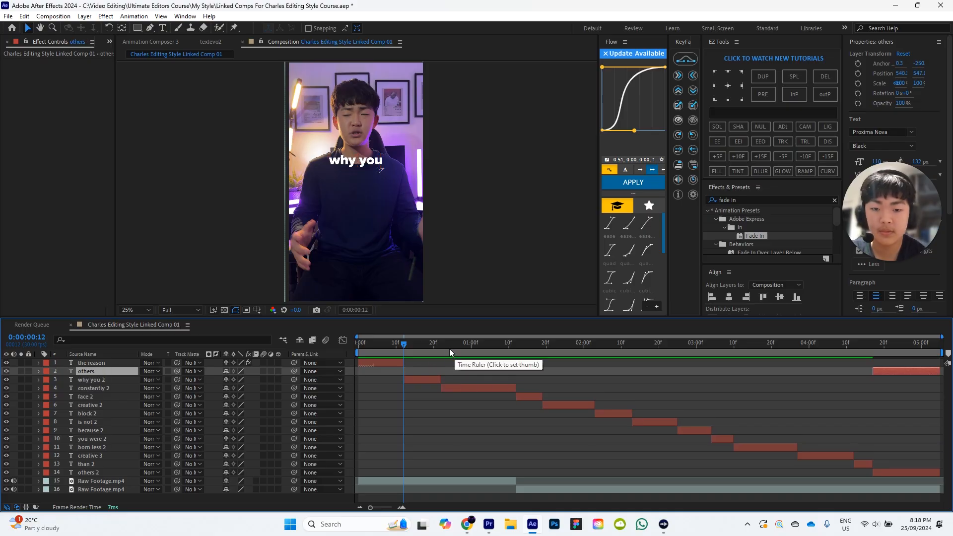
key(ctrl+z)
Step: Copy the Duration, Personality and Transform effects from the "the reason" layer and paste them onto "why you 2"
click(101, 362)
click(28, 64)
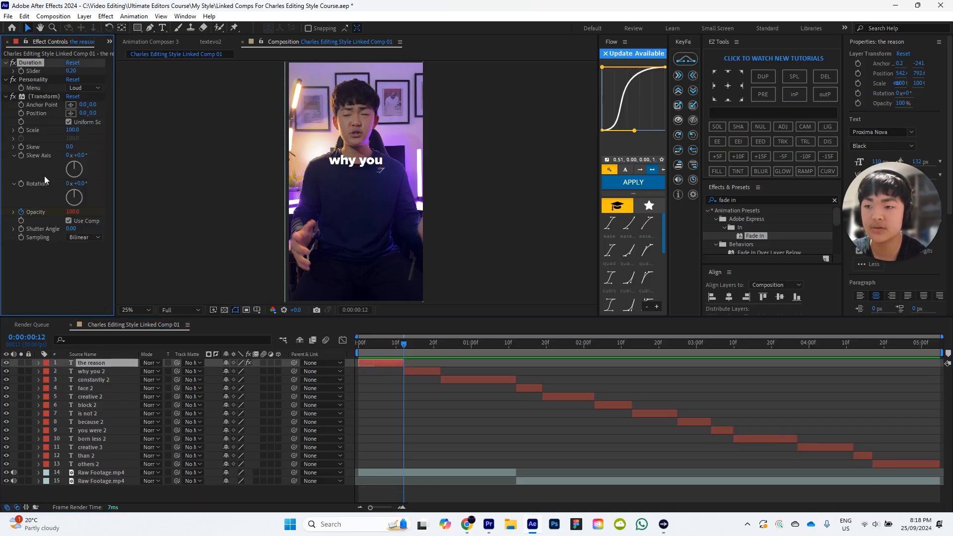
shift+click(40, 96)
click(410, 373)
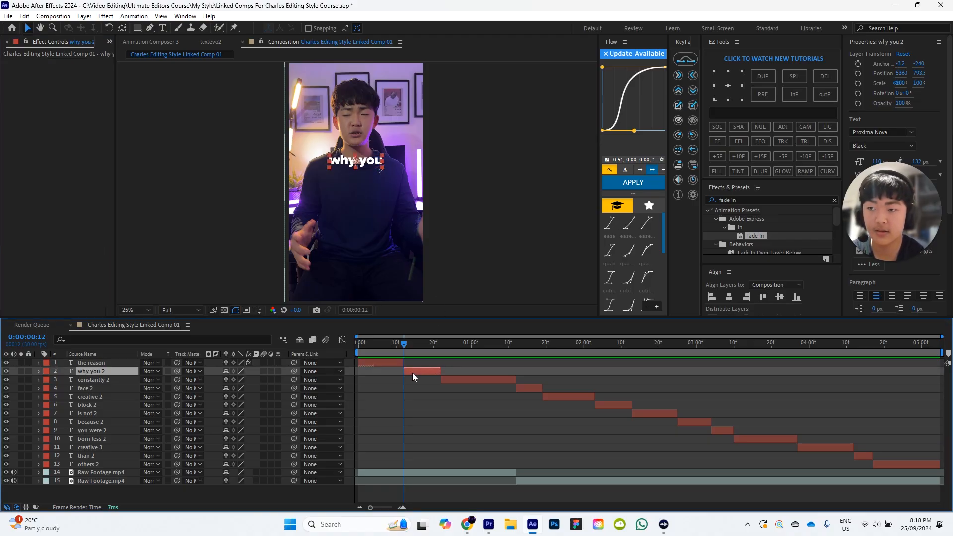
key(ctrl+v)
Step: Paste the same fade effects onto the "constantly 2" and "face 2" caption layers
drag(413, 342, 440, 343)
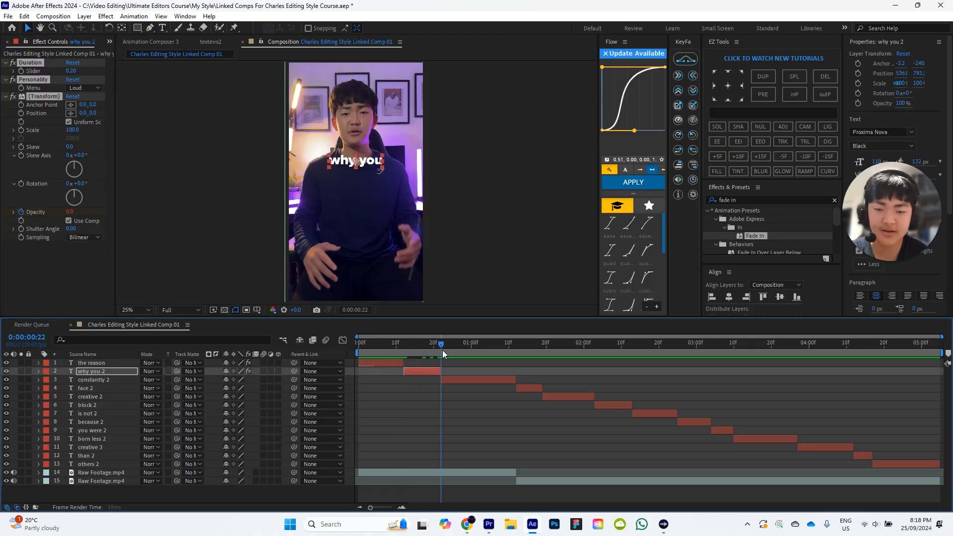
click(474, 379)
key(ctrl+v)
drag(491, 347, 528, 347)
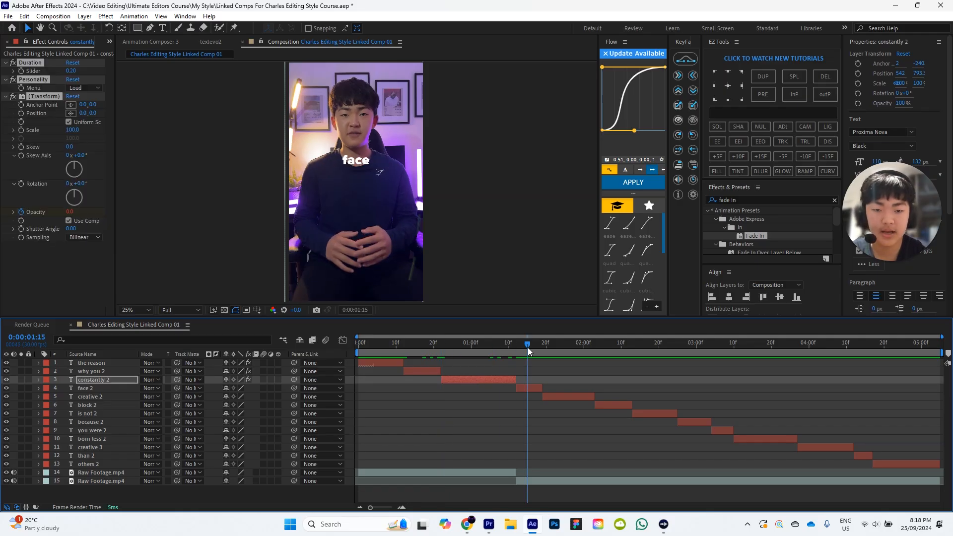
click(535, 389)
key(ctrl+v)
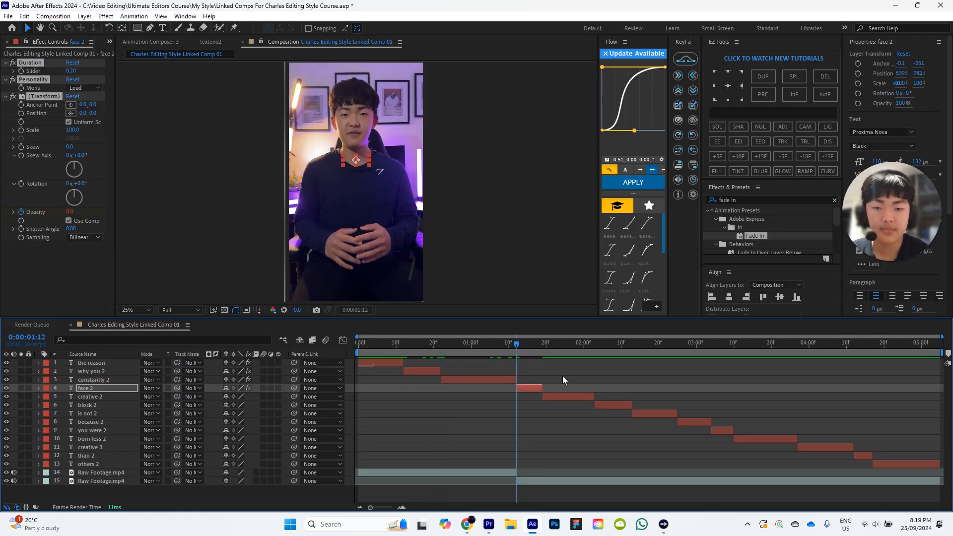
Step: Preview the fading captions from the start of the composition
click(562, 377)
key(Home)
key(space)
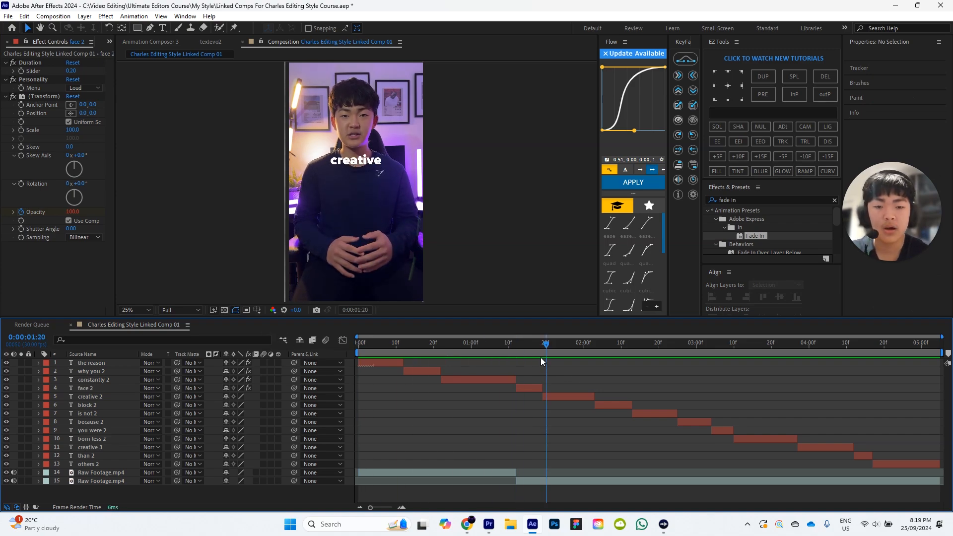
key(space)
key(space)
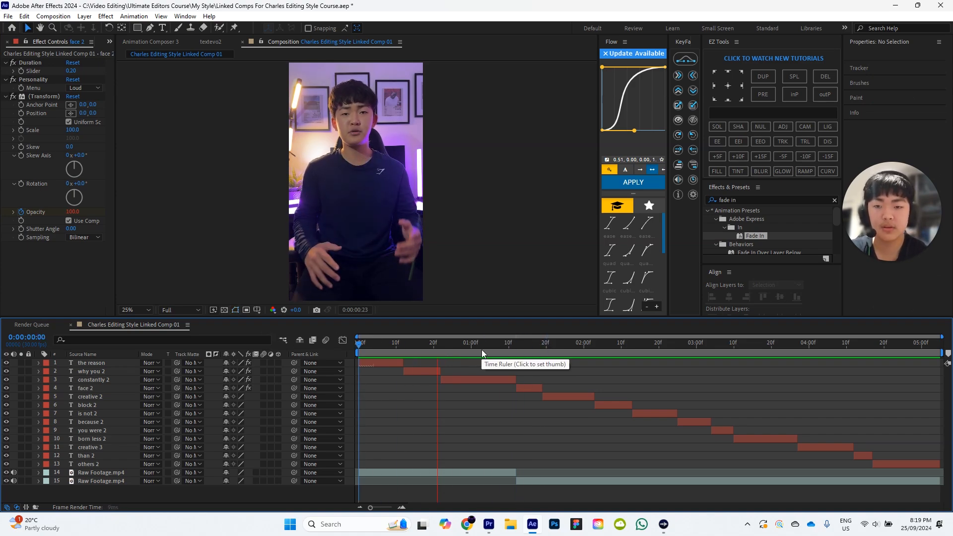
key(space)
key(space)
key(space)
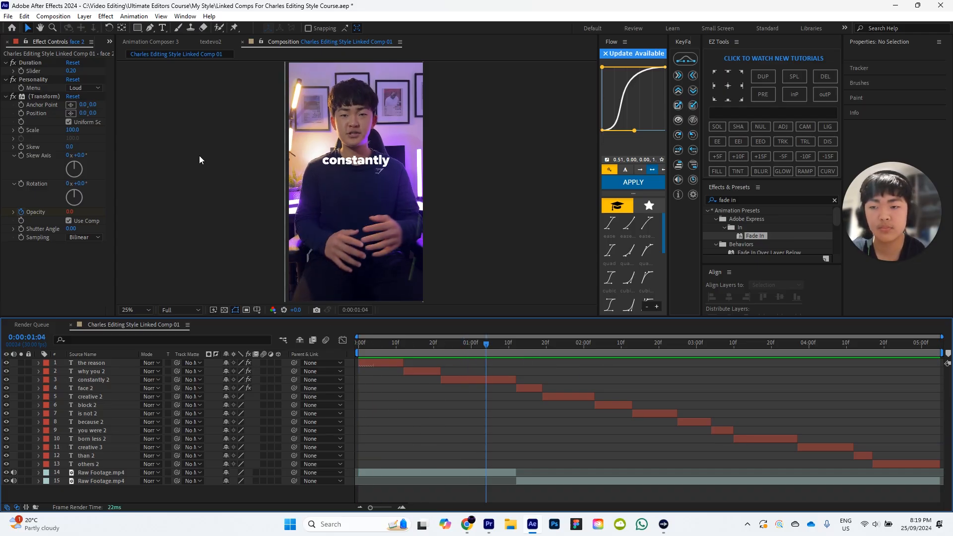
key(alt+Tab)
click(557, 375)
drag(484, 346, 505, 346)
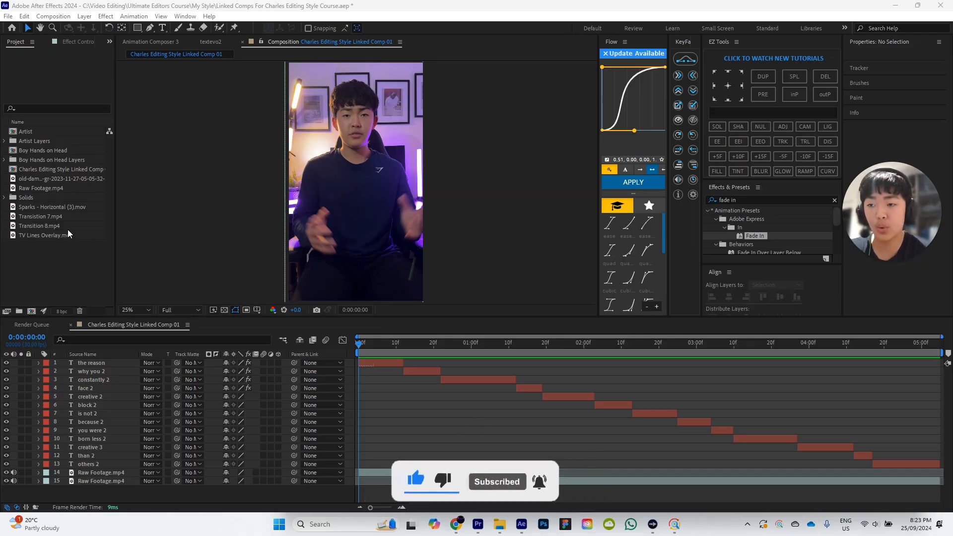
drag(83, 270, 30, 168)
click(61, 257)
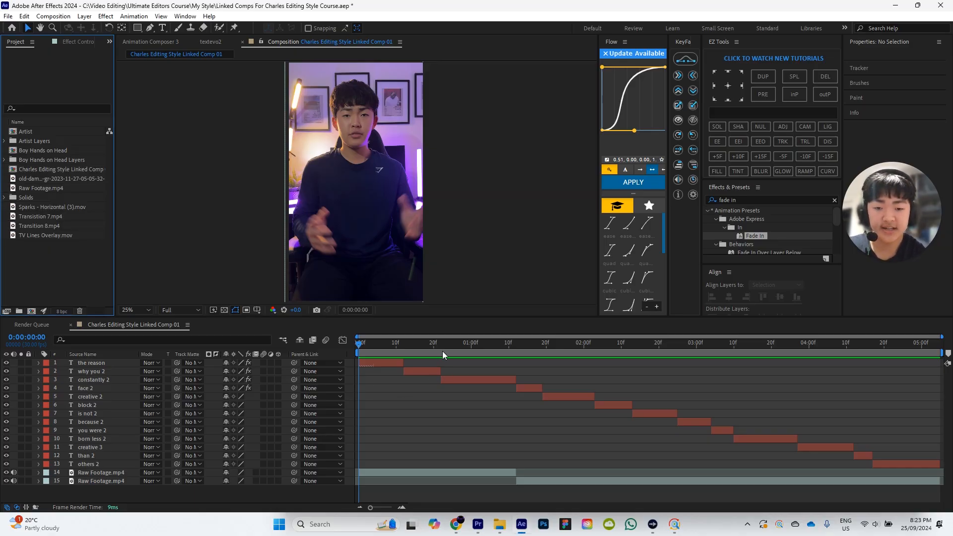
Step: Add both Boy Hands on Head layers beneath the captions and above the raw footage, with the hooded figure in front of its background
click(513, 351)
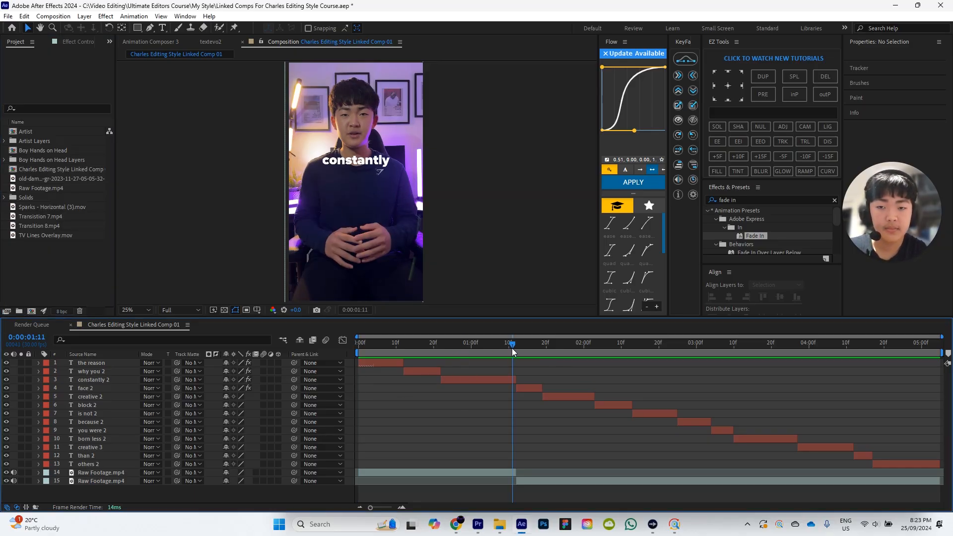
drag(512, 352, 520, 352)
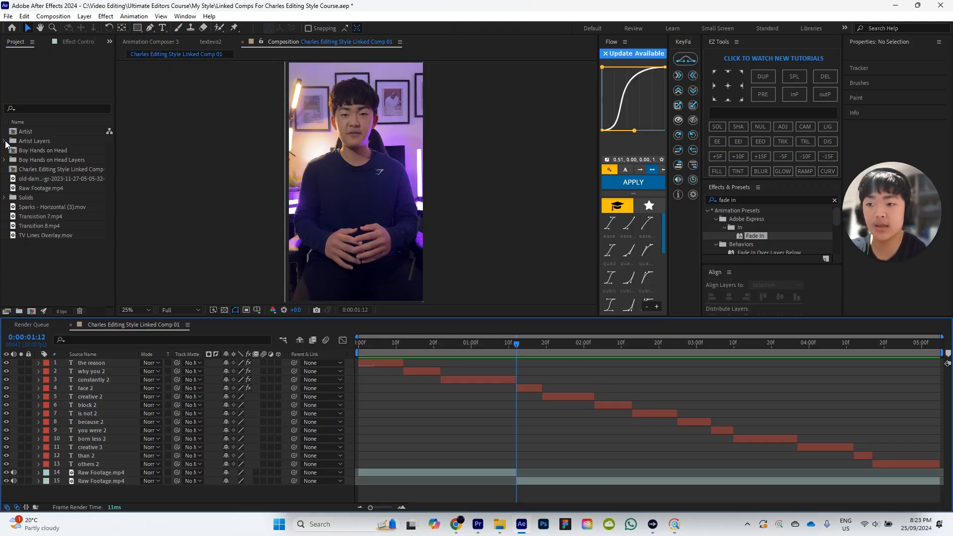
click(5, 161)
click(55, 171)
shift+click(60, 180)
drag(63, 180, 121, 471)
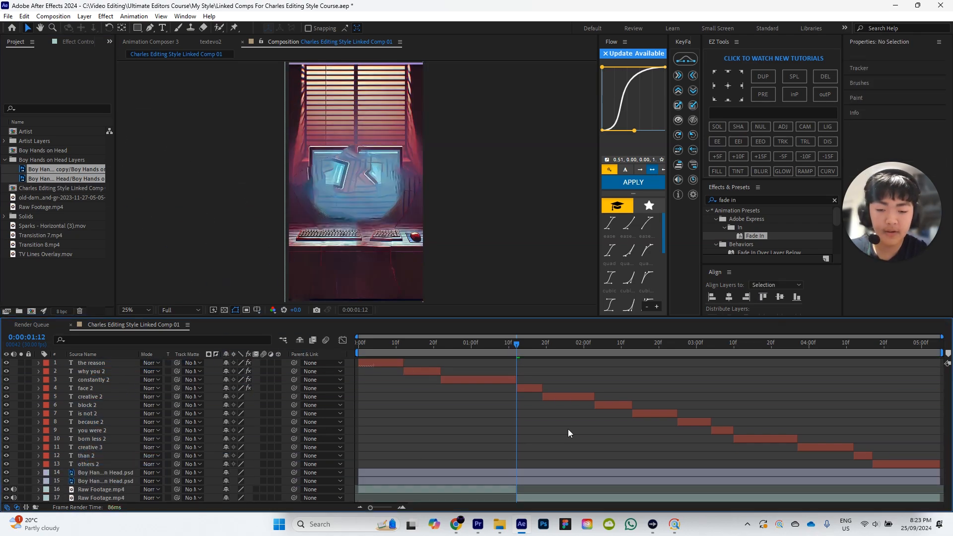
click(106, 471)
click(476, 422)
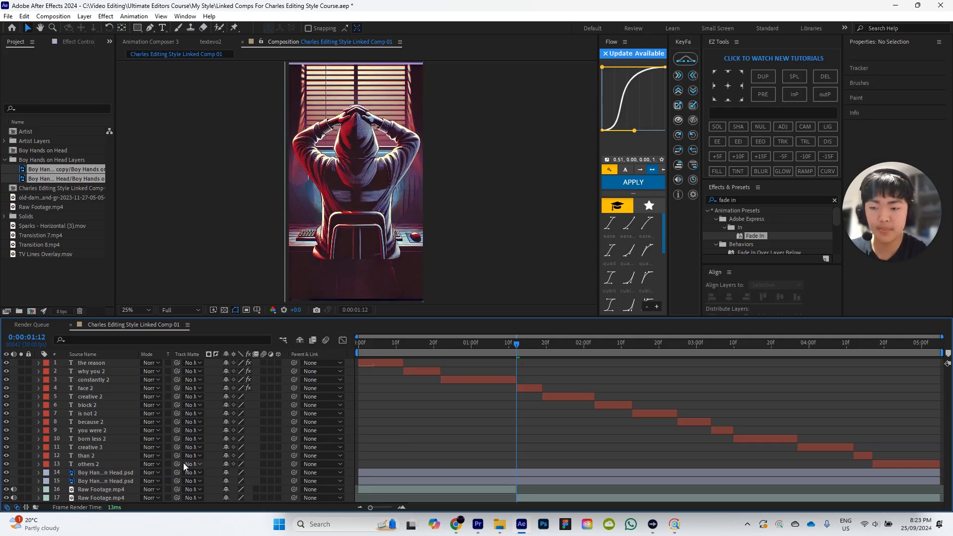
Step: Make both Boy Hands on Head layers 3D
click(116, 473)
shift+click(214, 478)
click(278, 471)
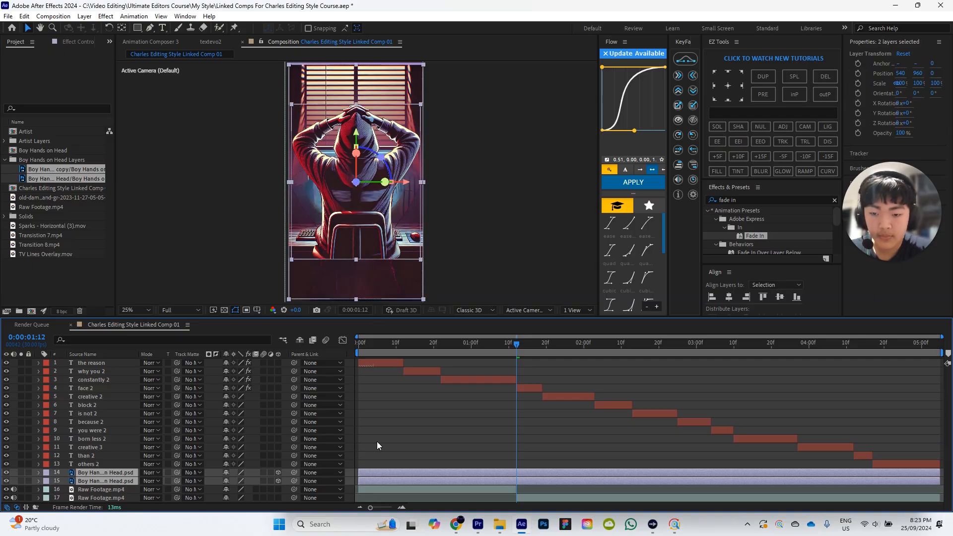
Step: Shift both Boy Hands on Head layers in time so they start at 0:00:01:12 with the "face" caption
click(362, 448)
click(412, 472)
shift+click(416, 483)
drag(419, 474, 576, 476)
click(553, 406)
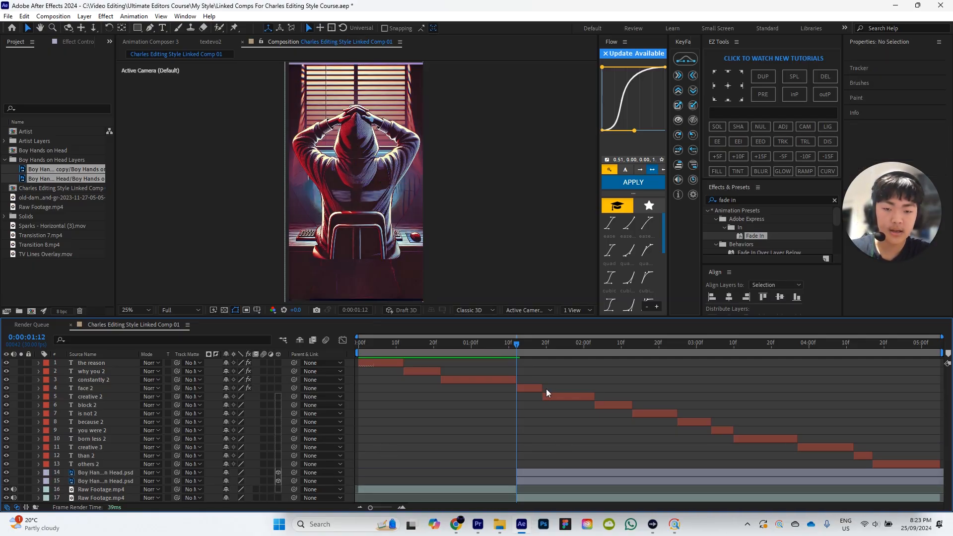
mouse_move(517, 343)
mouse_down()
mouse_move(529, 345)
mouse_move(503, 350)
mouse_move(516, 349)
mouse_up()
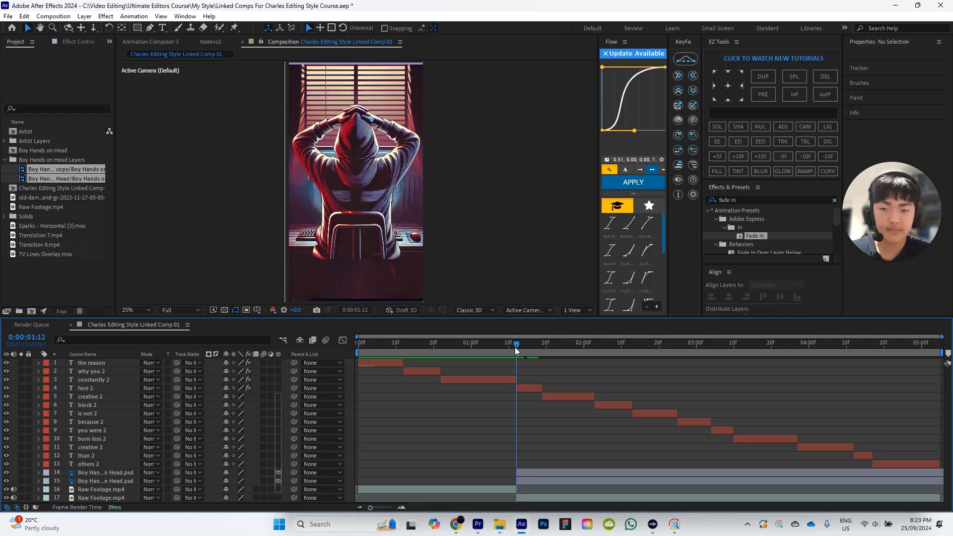
Step: Bring the hooded figure layer closer to the camera and lower it, setting its Position to about 540, 1120.7, -295
click(536, 474)
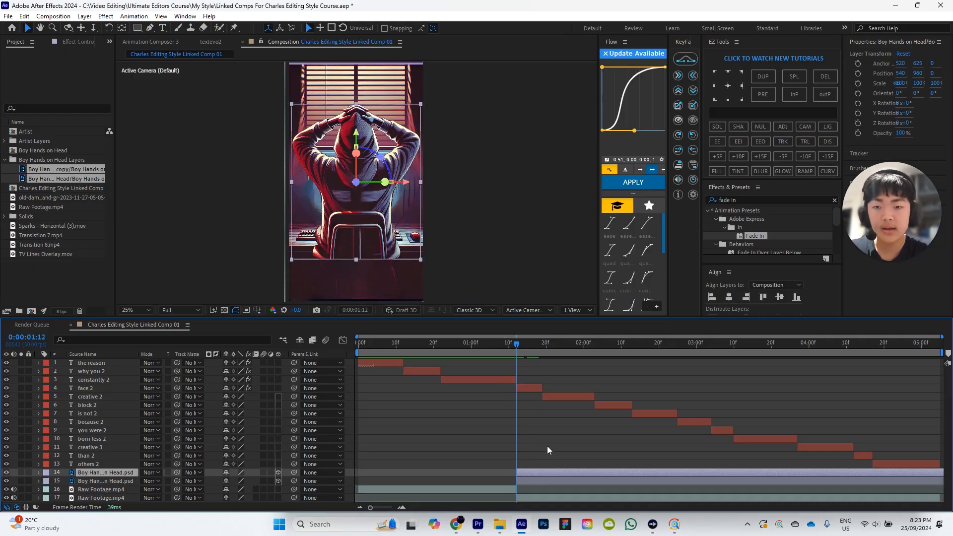
click(545, 458)
click(543, 474)
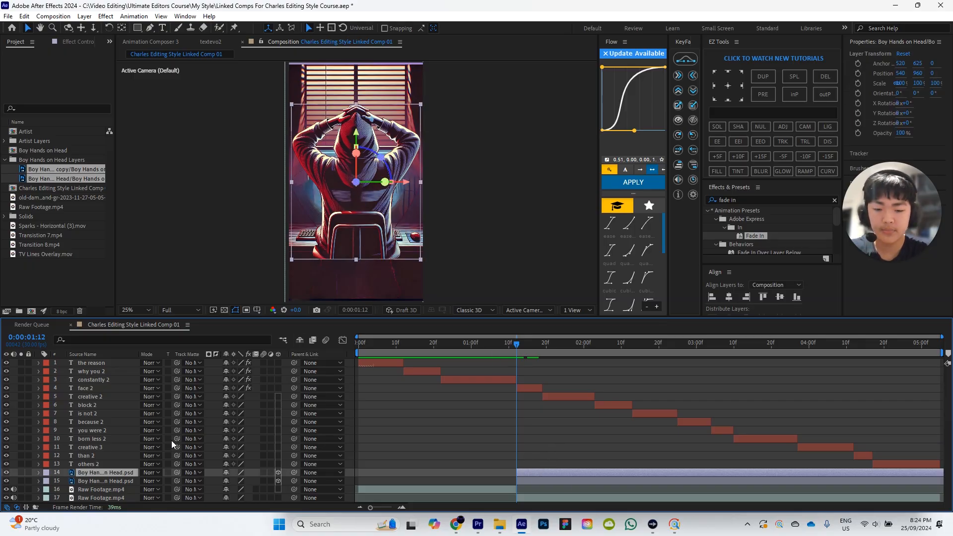
key(p)
scroll(264, 447, down, 1)
drag(255, 473, 119, 482)
drag(357, 134, 365, 157)
drag(365, 158, 366, 158)
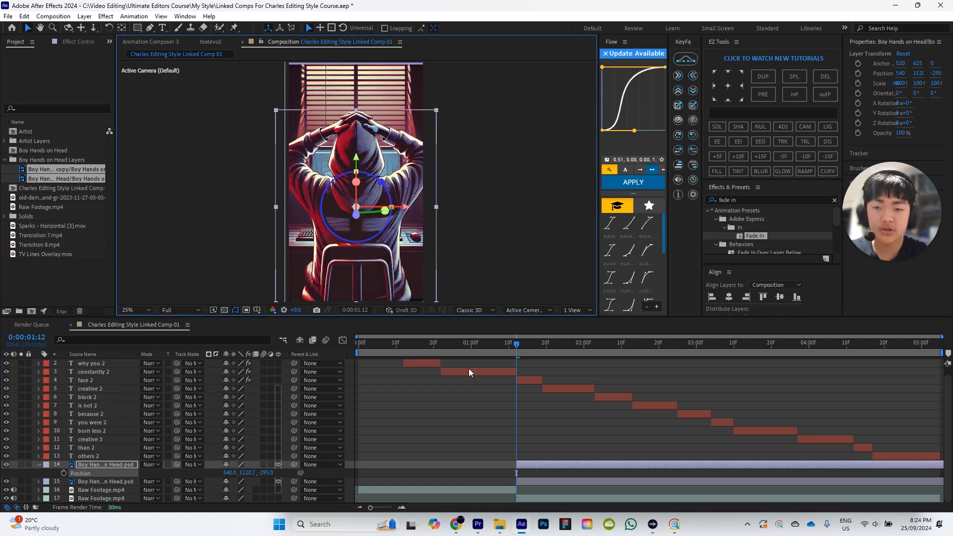
Step: Push the Boy Hands on Head background layer back to a Z position of 1020
click(452, 416)
click(554, 483)
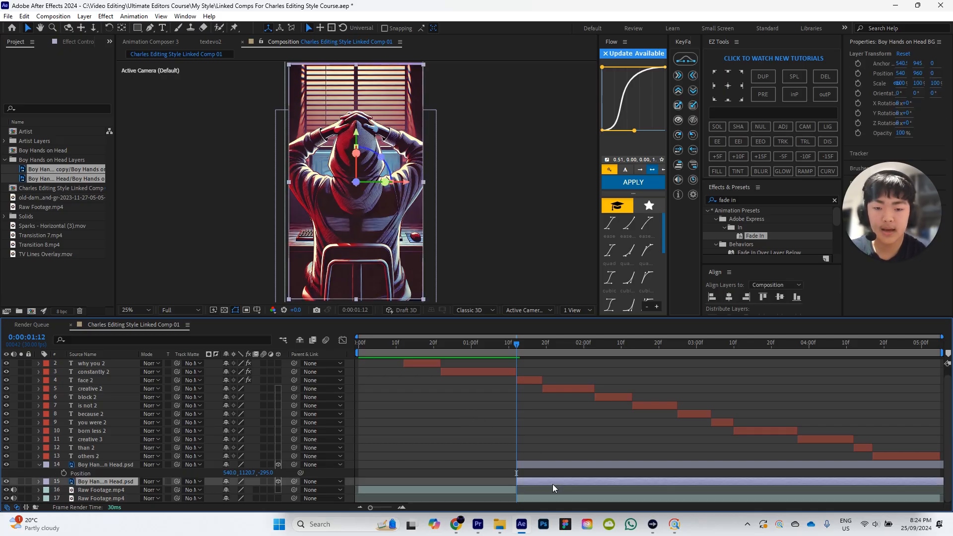
key(p)
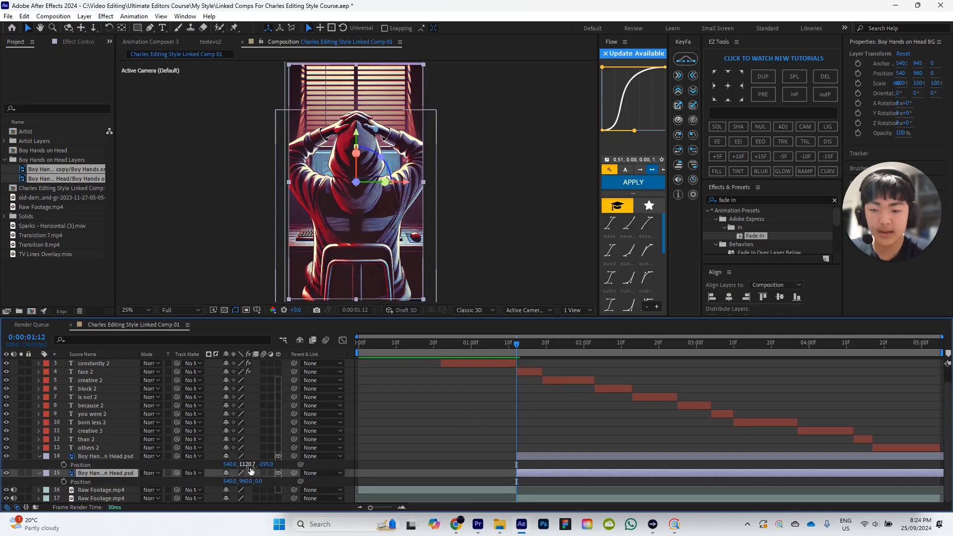
drag(260, 484, 362, 484)
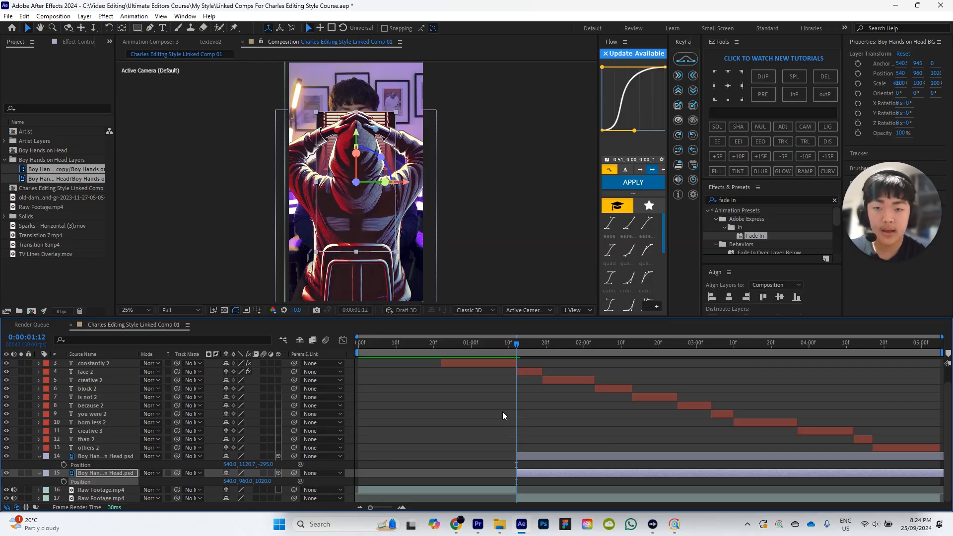
Step: Hide the video of the second Raw Footage.mp4 clip behind the illustration
click(535, 499)
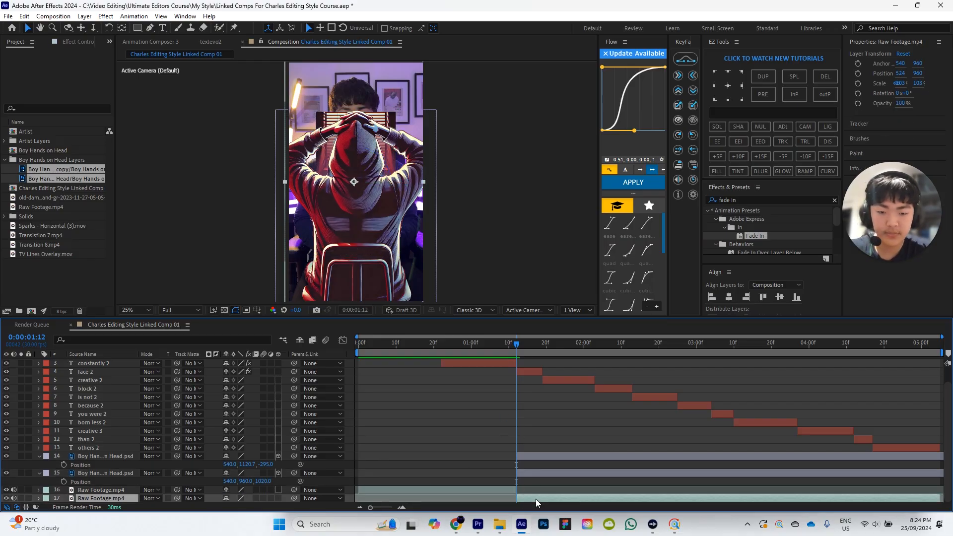
mouse_move(536, 499)
mouse_down()
mouse_move(615, 499)
mouse_move(541, 501)
mouse_up()
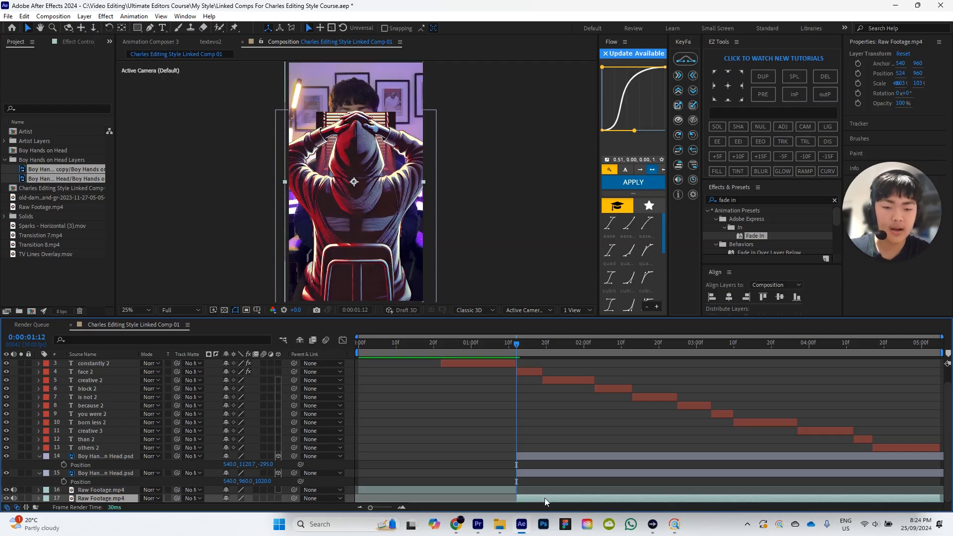
click(6, 499)
click(412, 430)
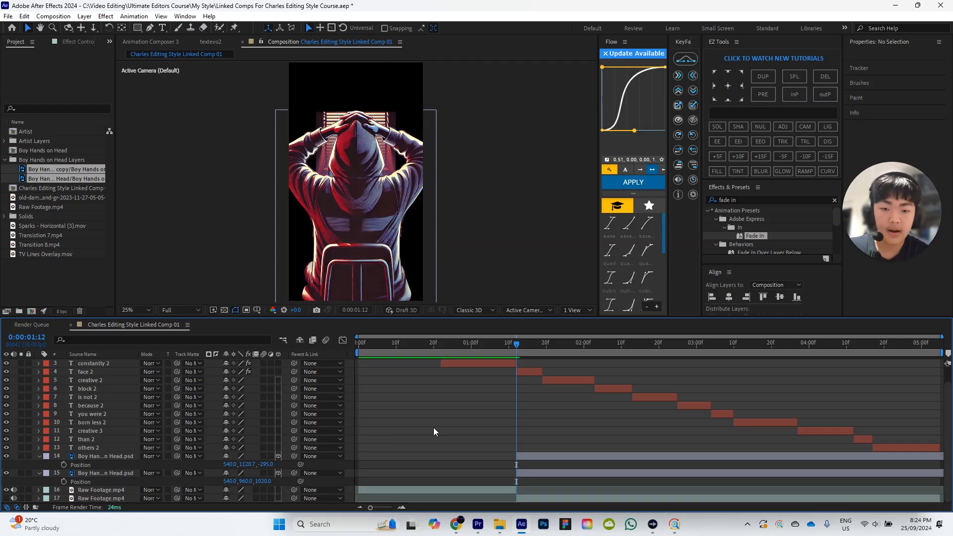
Step: Set the Z position of the Boy Hands on Head background layer to 300
click(531, 472)
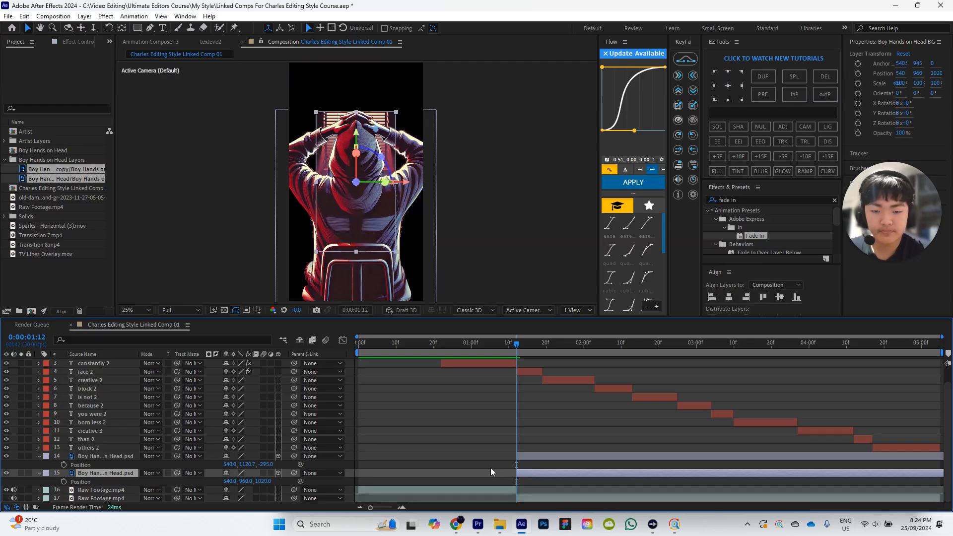
drag(264, 481, 262, 484)
click(263, 481)
text(300)
key(Return)
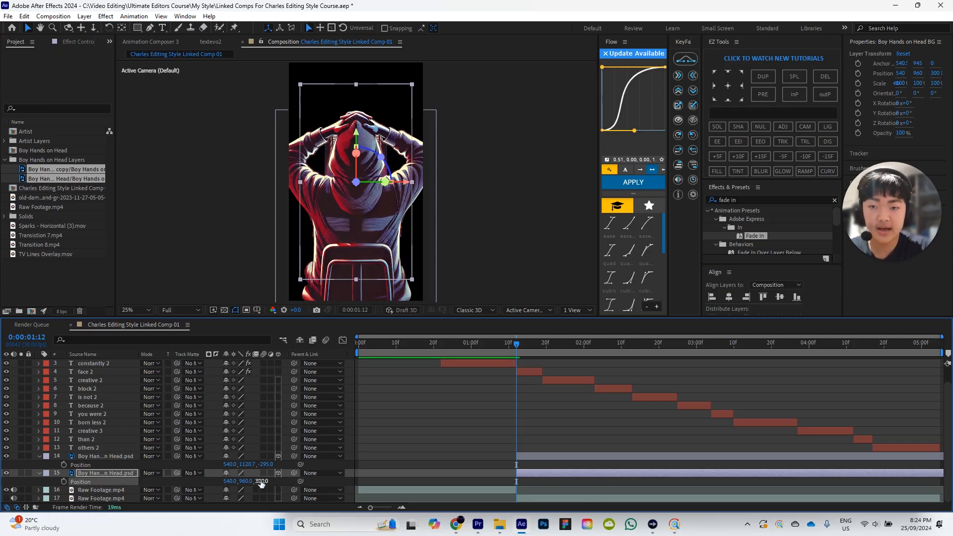
Step: Push the Boy Hands on Head background layer far back by setting its Z position to 3000
click(261, 481)
text(3000)
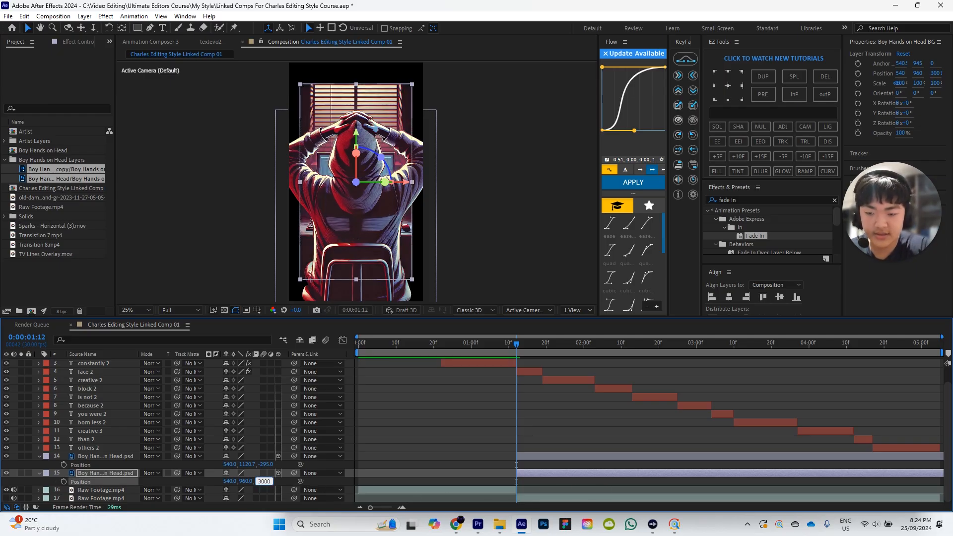
key(Return)
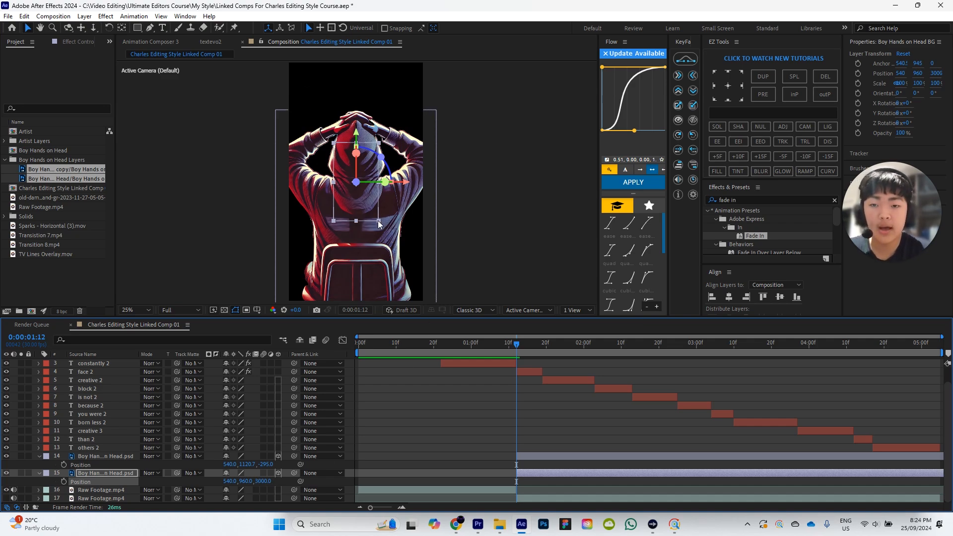
Step: Fit the composition in the viewer and enlarge the background layer to about 330% scale so it fills the frame
click(138, 310)
click(144, 318)
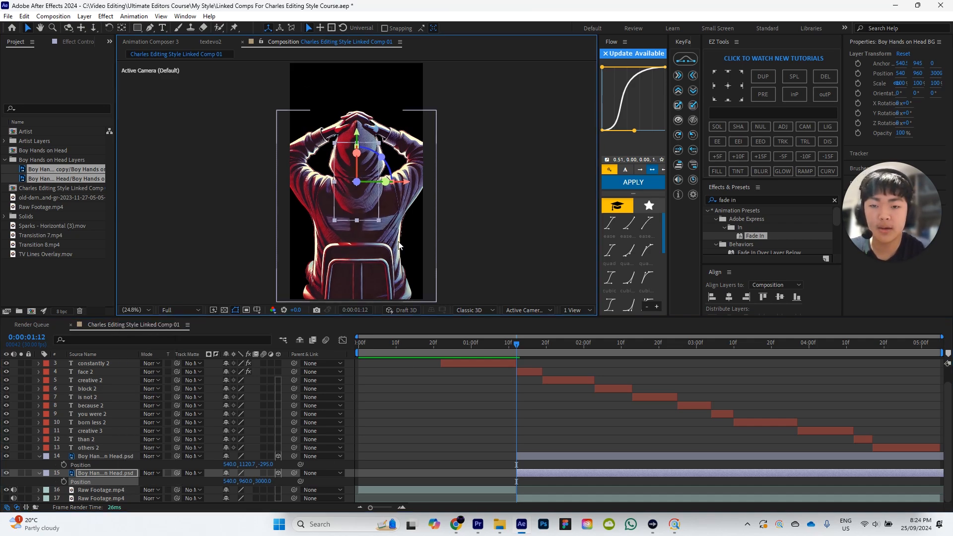
drag(378, 221, 428, 251)
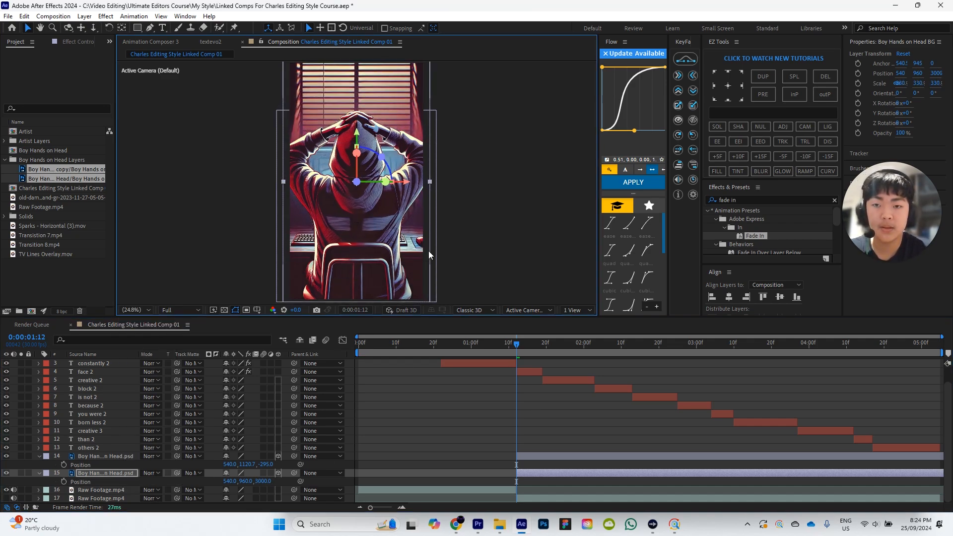
click(441, 392)
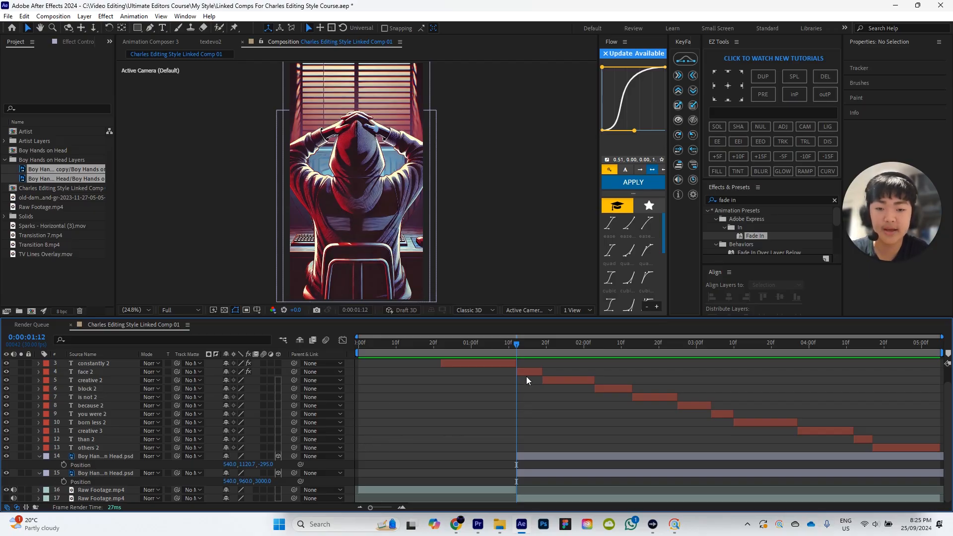
Step: Add TV Lines Overlay.mov between the two Boy Hands on Head layers, starting at 0:00:01:12
click(511, 343)
click(515, 344)
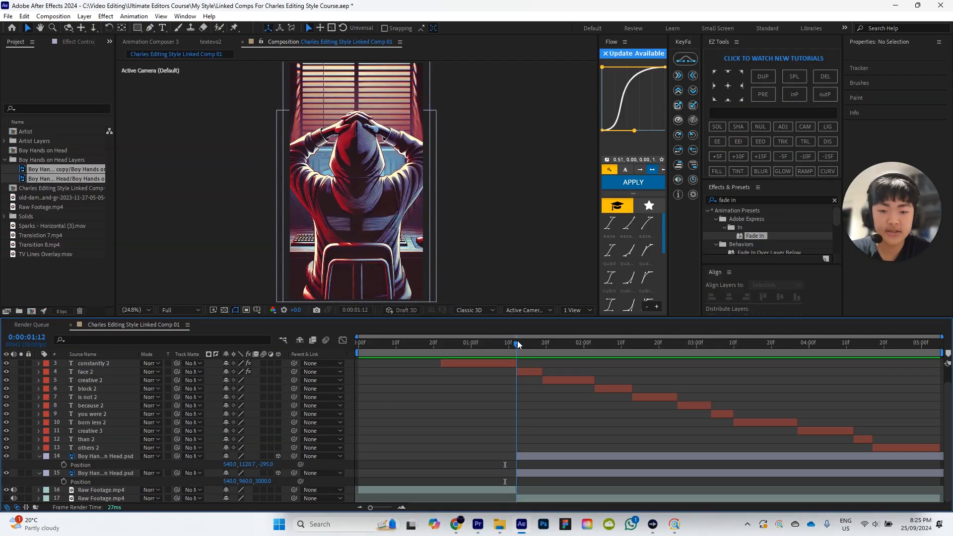
click(95, 259)
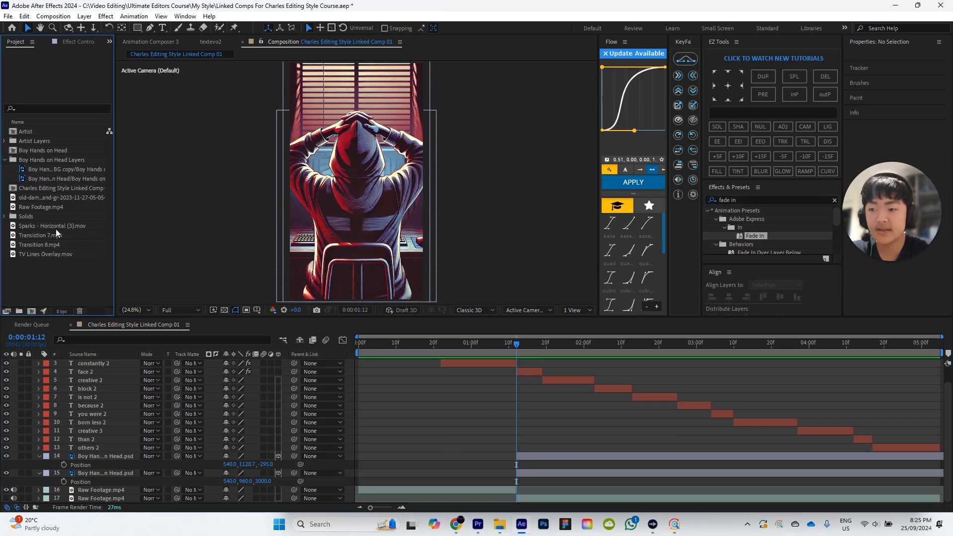
drag(61, 255, 124, 467)
click(427, 415)
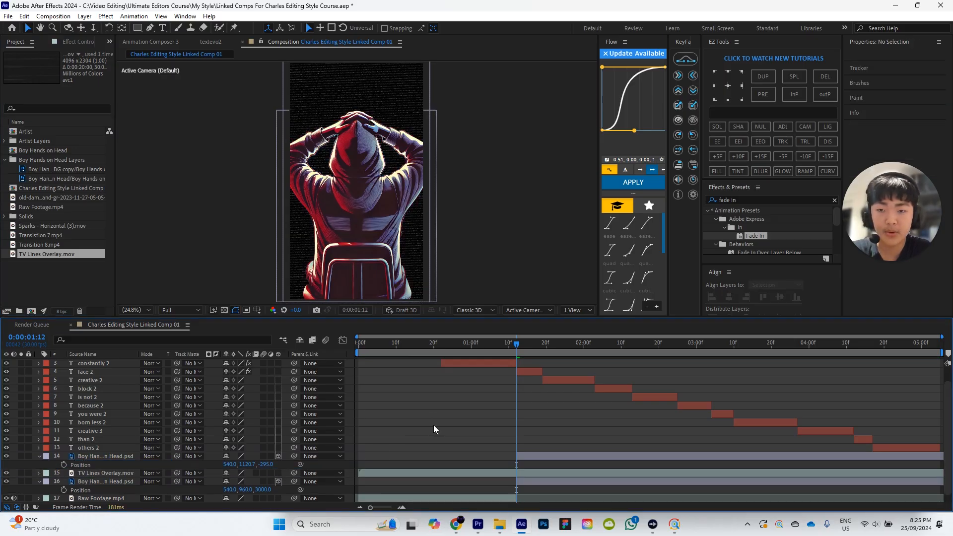
drag(423, 472, 569, 477)
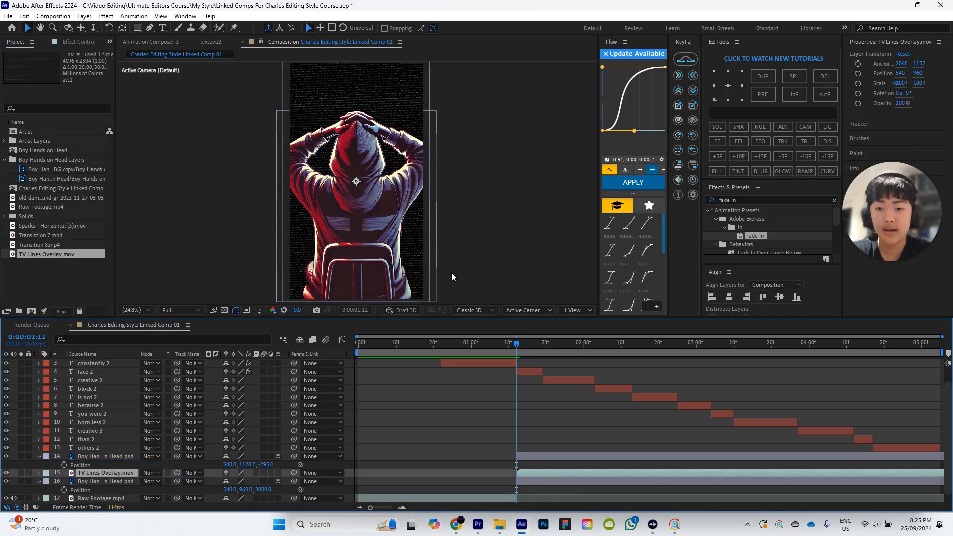
scroll(441, 430, down, 1)
click(477, 430)
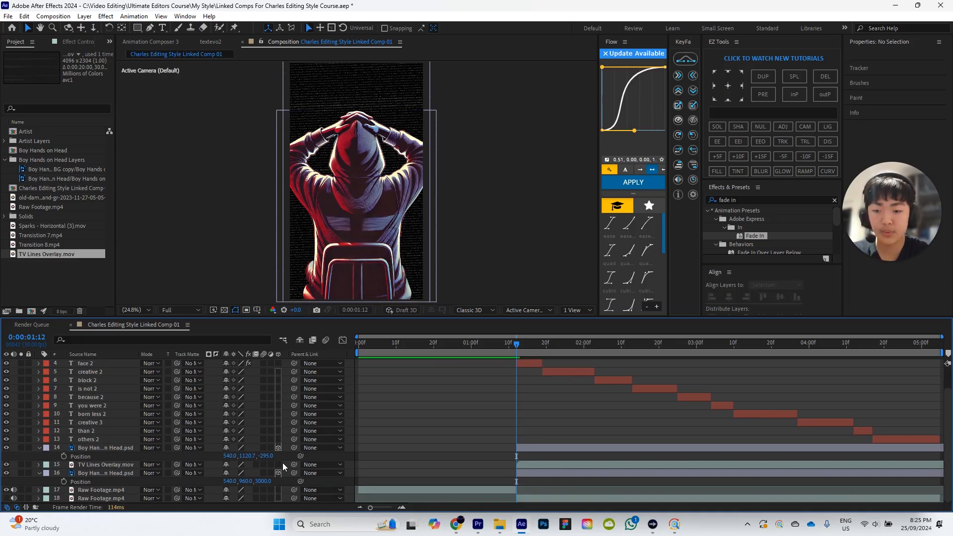
Step: Set the blending mode of the TV Lines Overlay.mov layer to Screen
click(148, 465)
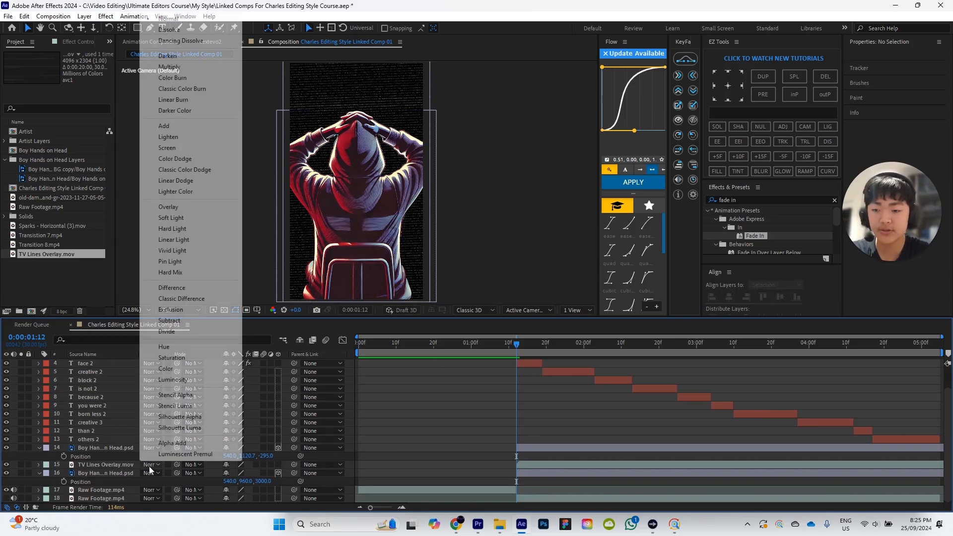
click(169, 147)
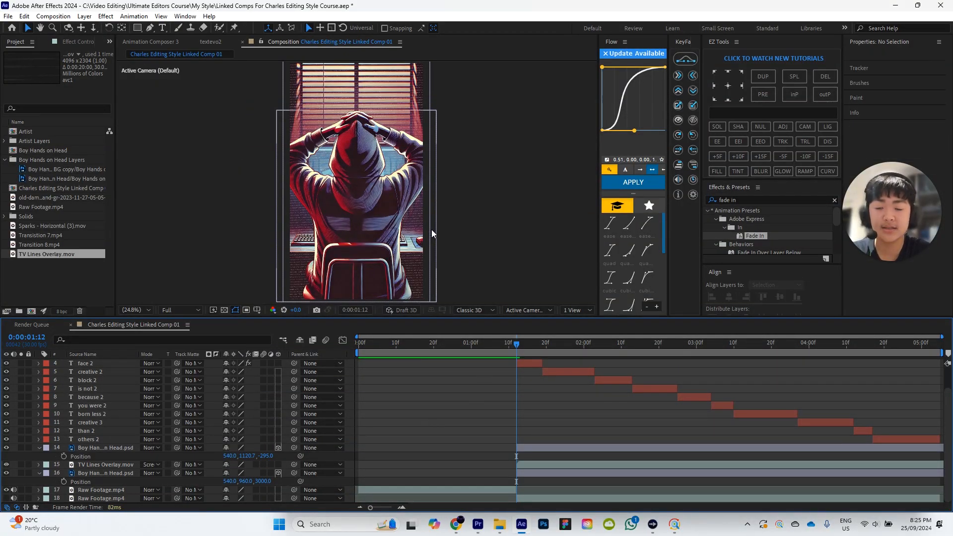
click(113, 464)
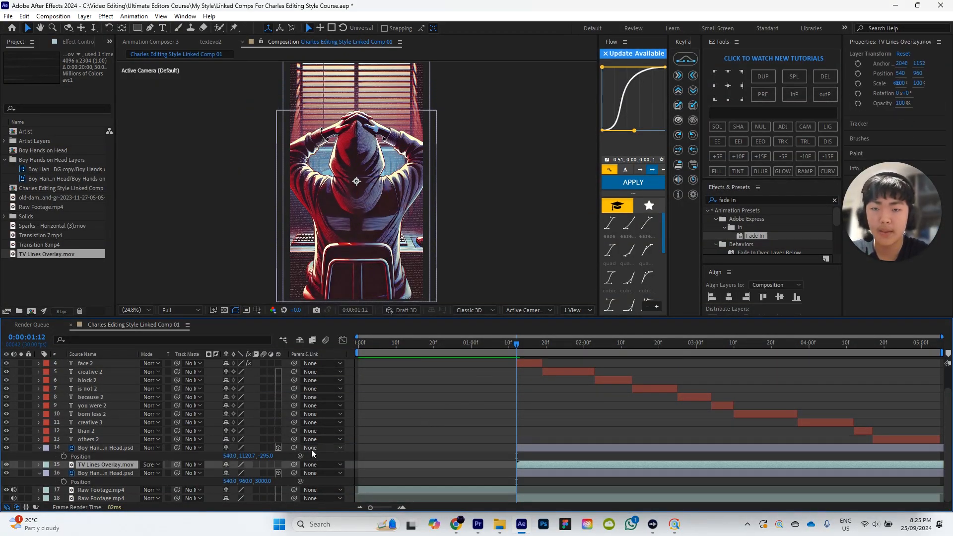
click(409, 421)
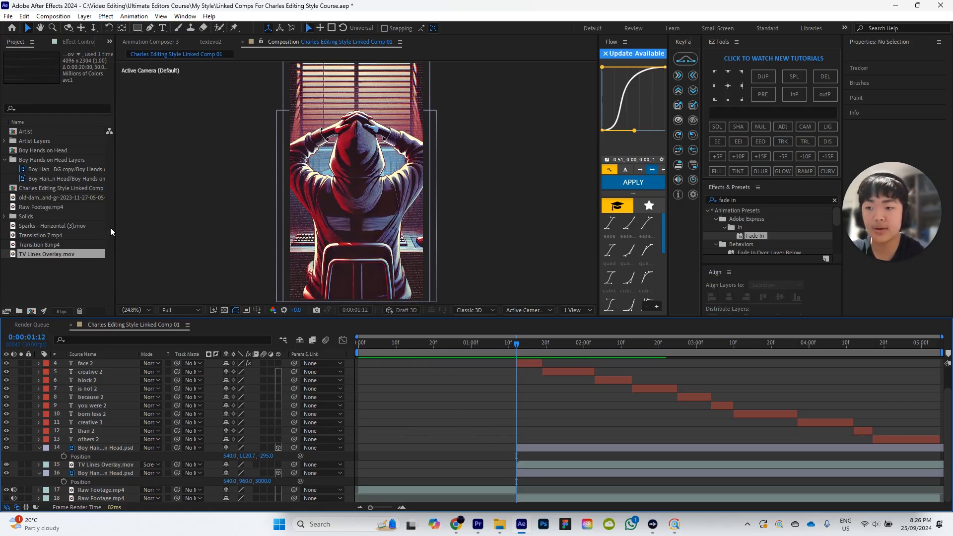
Step: Add the old damaged film footage directly above the hooded figure layer, starting at 0:00:01:12
click(54, 267)
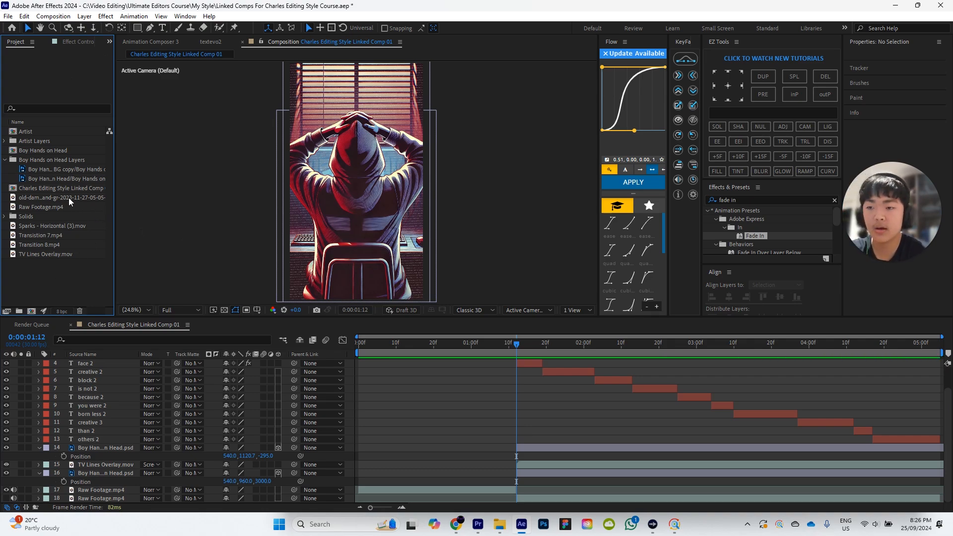
drag(69, 198, 96, 447)
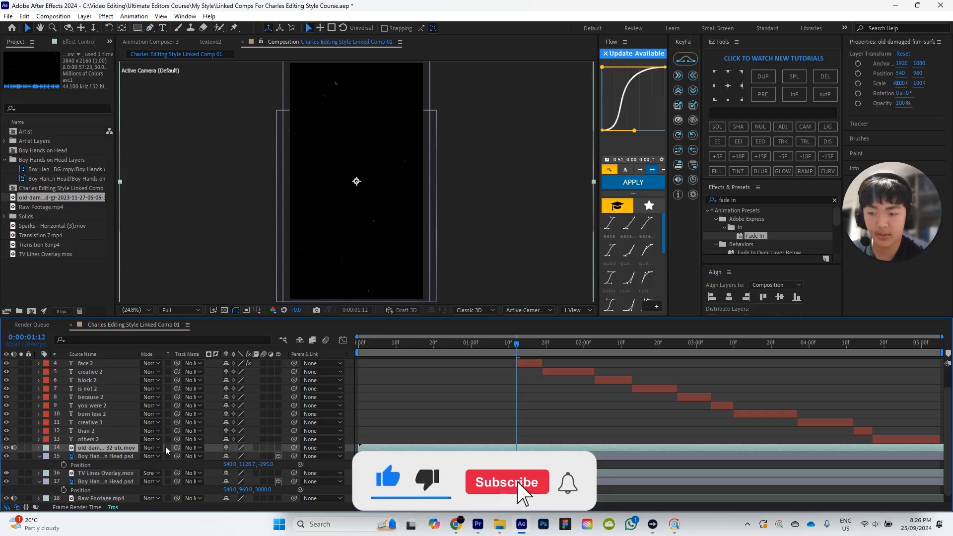
drag(431, 447, 590, 447)
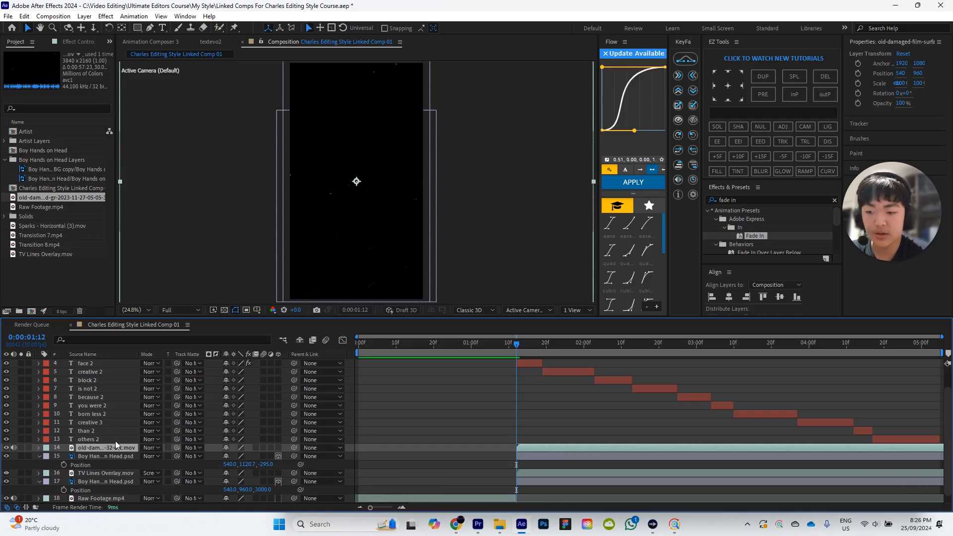
key(comma)
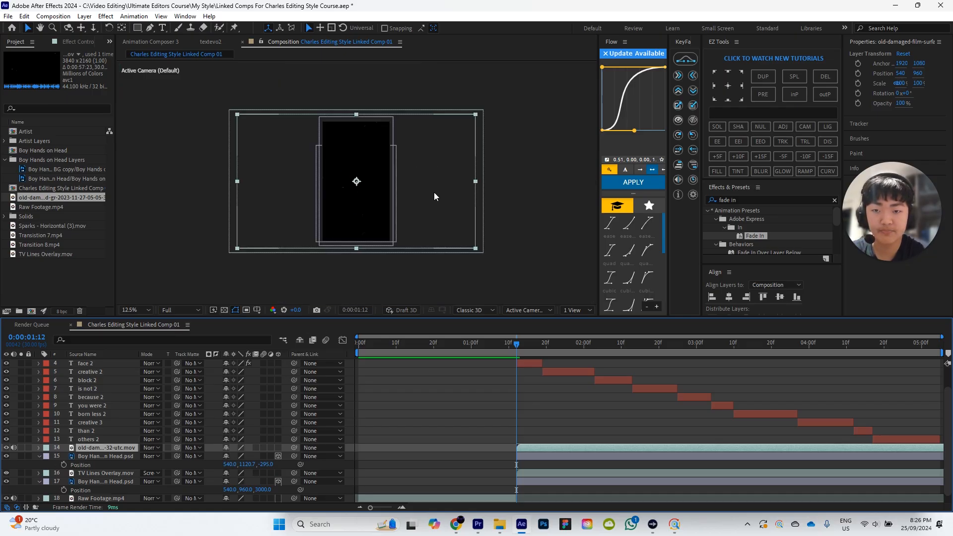
key(period)
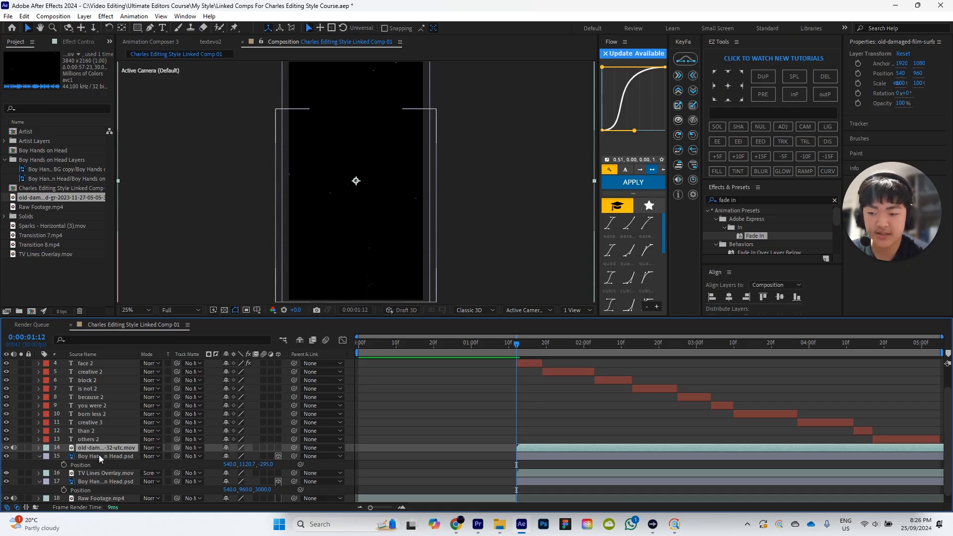
Step: Rotate the old damaged film layer by 90 degrees
key(r)
click(237, 456)
text(90)
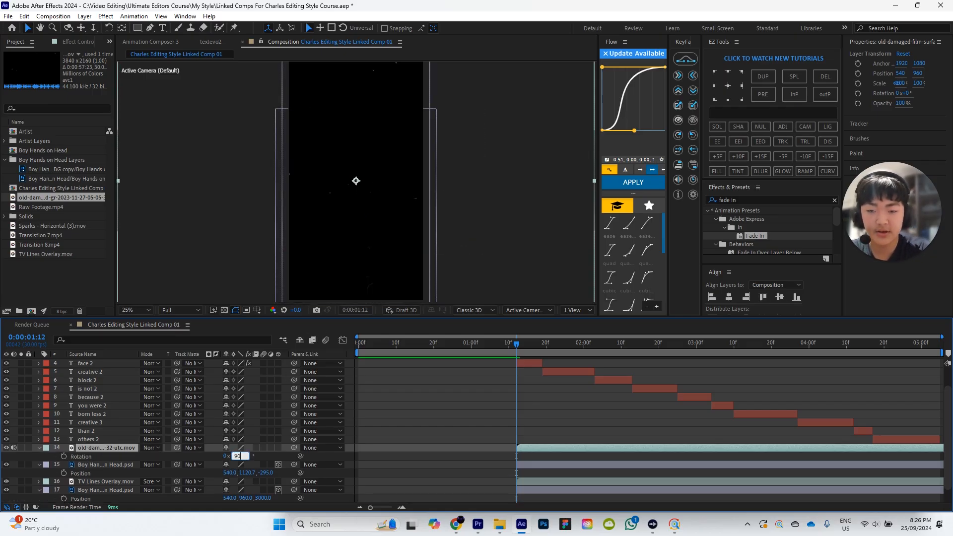
key(Return)
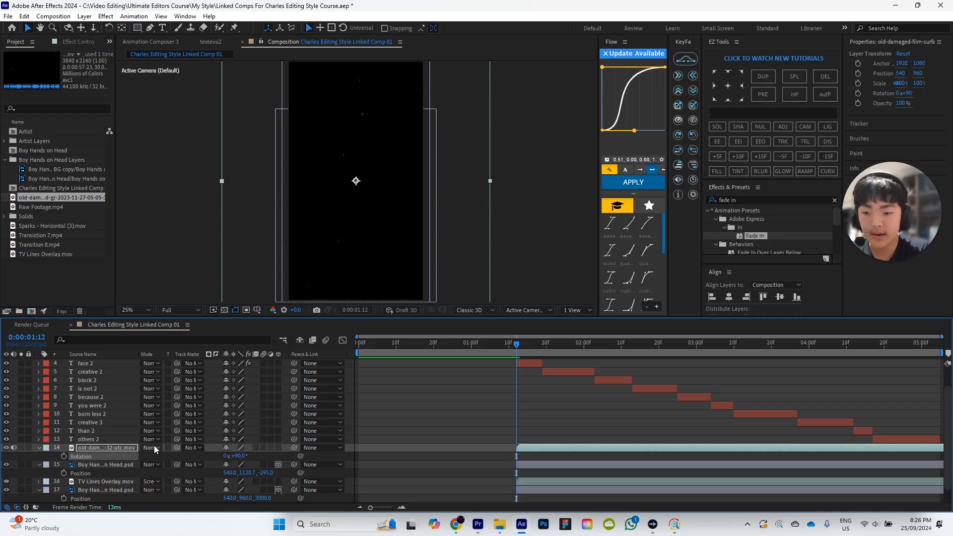
Step: Set the old damaged film layer's blending mode to Screen and preview the scene from around 0:00:01:12
click(151, 448)
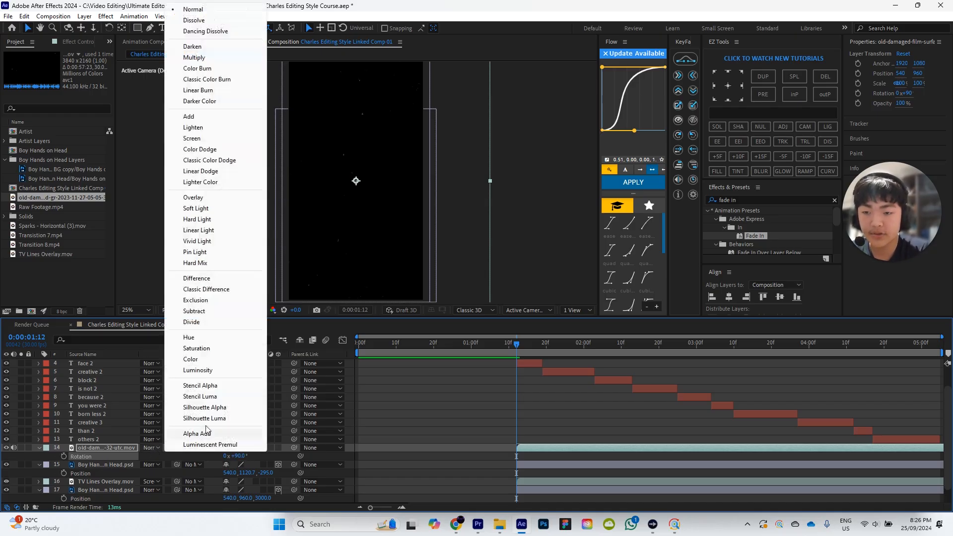
click(210, 139)
click(490, 442)
key(space)
key(space)
drag(563, 346, 519, 347)
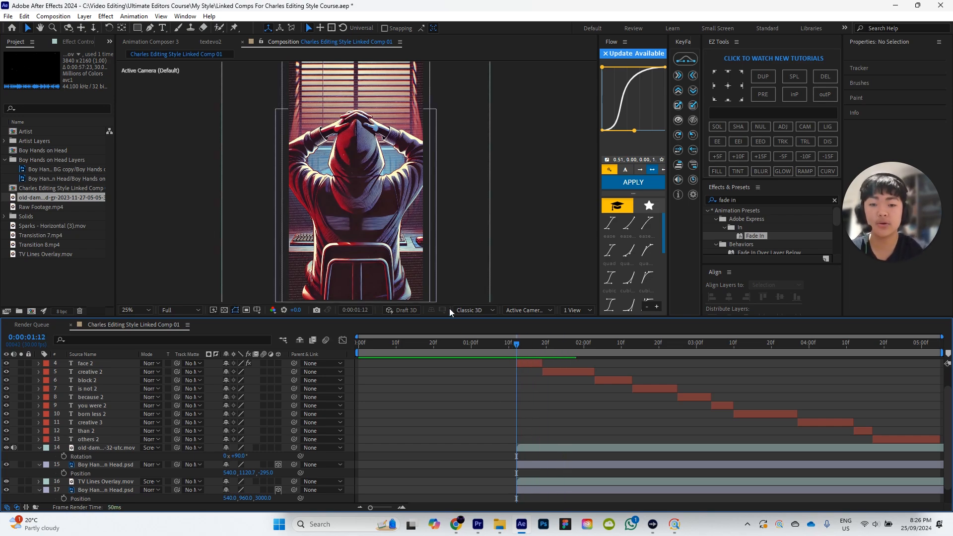
scroll(459, 372, up, 1)
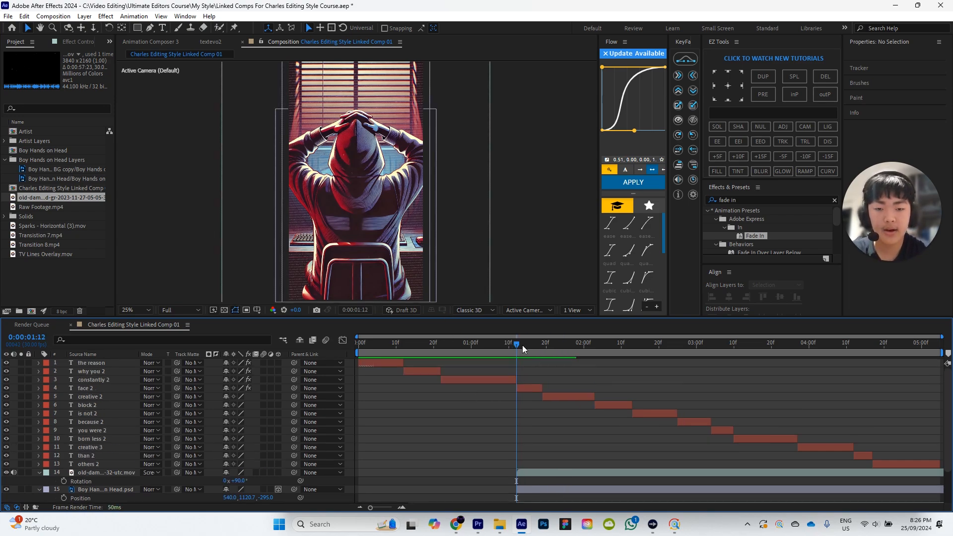
drag(517, 344, 513, 347)
key(space)
Step: Shift the old film, hooded figure, TV lines and background layers together to start at about 0:00:01:16
scroll(476, 408, down, 2)
drag(531, 455, 543, 472)
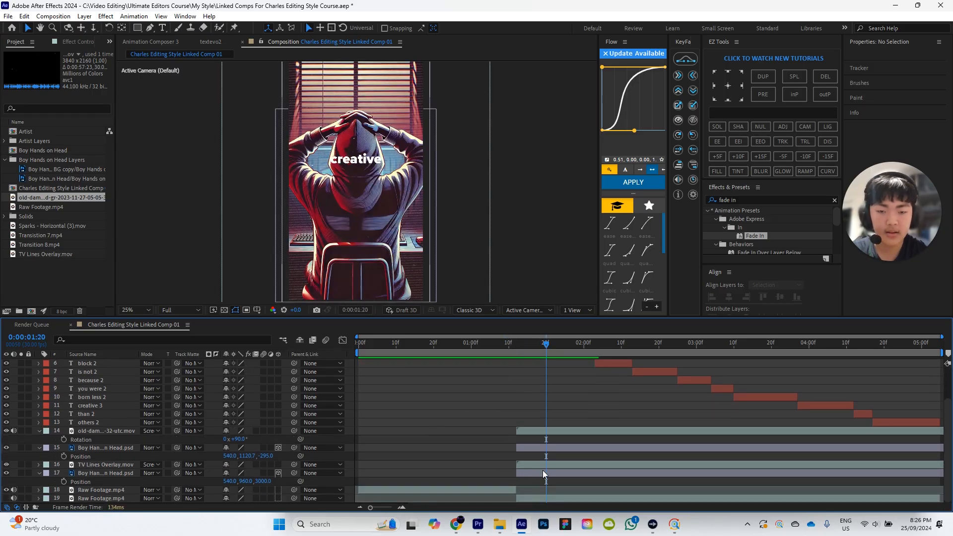
click(534, 440)
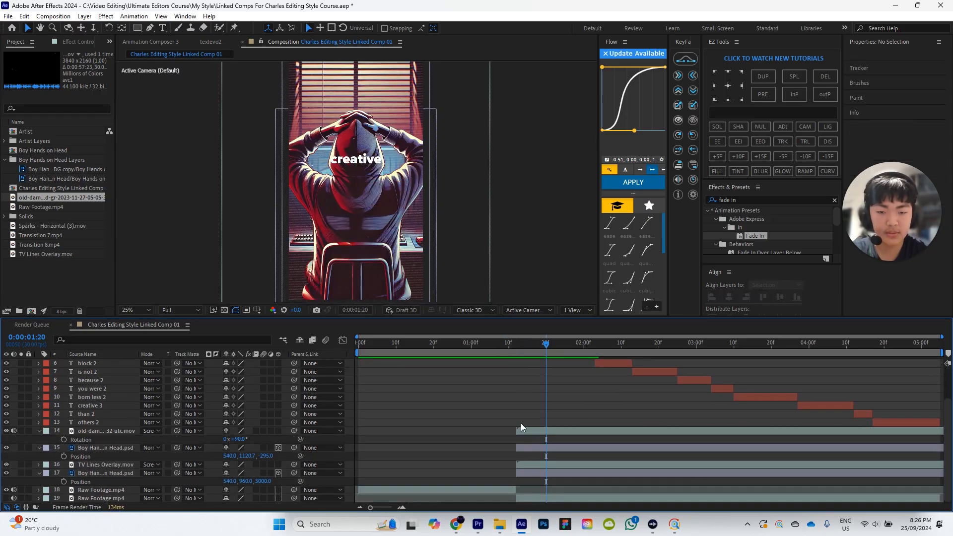
drag(529, 430, 528, 472)
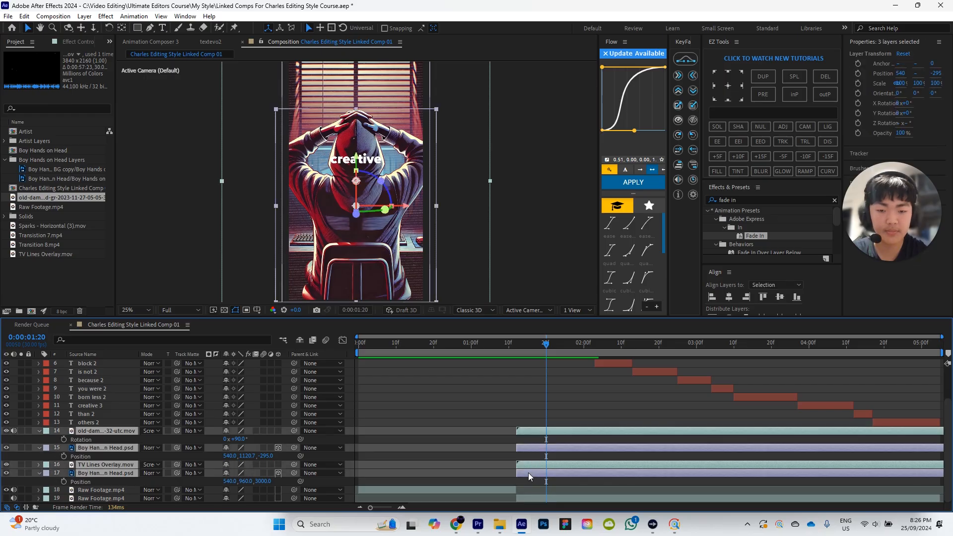
drag(538, 433, 555, 453)
scroll(567, 394, up, 2)
click(529, 344)
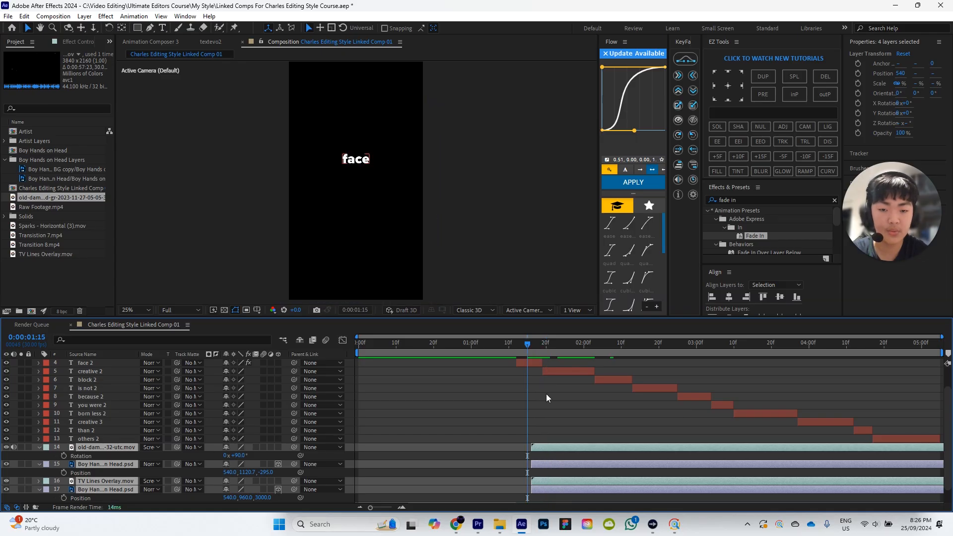
click(540, 402)
click(534, 343)
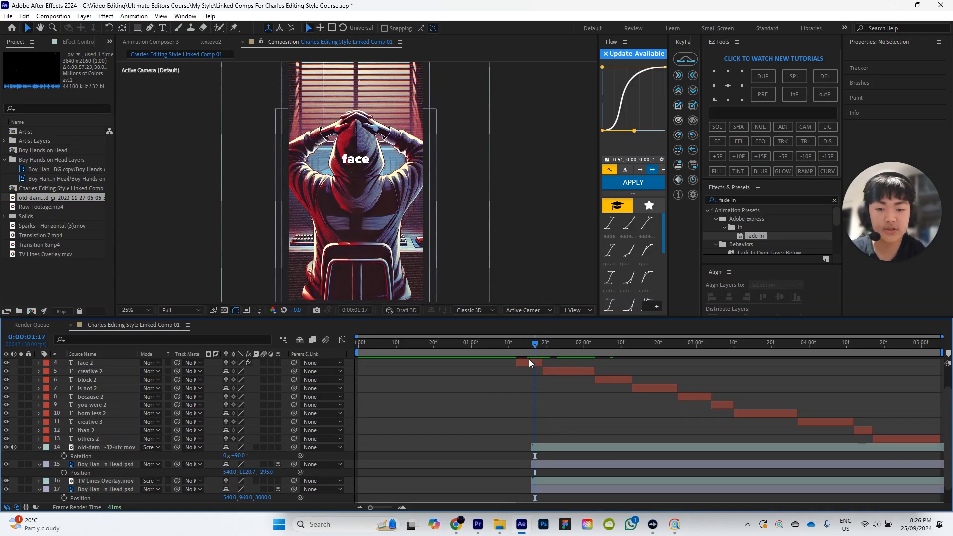
Step: Select the four illustration and overlay layers and slide them together to start at 0:00:01:13
click(547, 447)
scroll(547, 420, down, 1)
shift+click(547, 471)
drag(547, 430, 535, 431)
Step: Reorder the four illustration and overlay layers between the "constantly 2" and "face 2" captions
scroll(546, 403, up, 2)
mouse_move(529, 347)
mouse_down()
mouse_move(516, 356)
mouse_move(529, 356)
mouse_up()
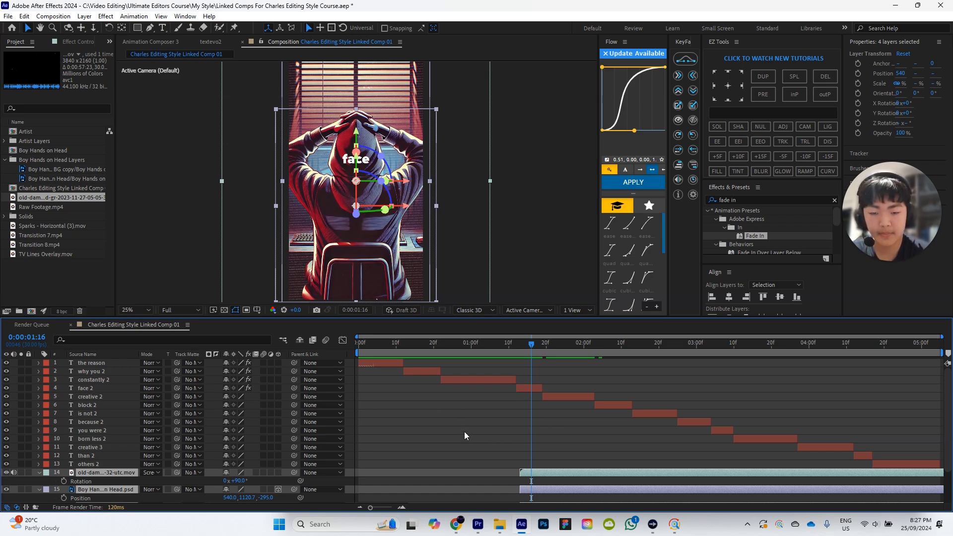
drag(99, 474, 101, 383)
click(669, 445)
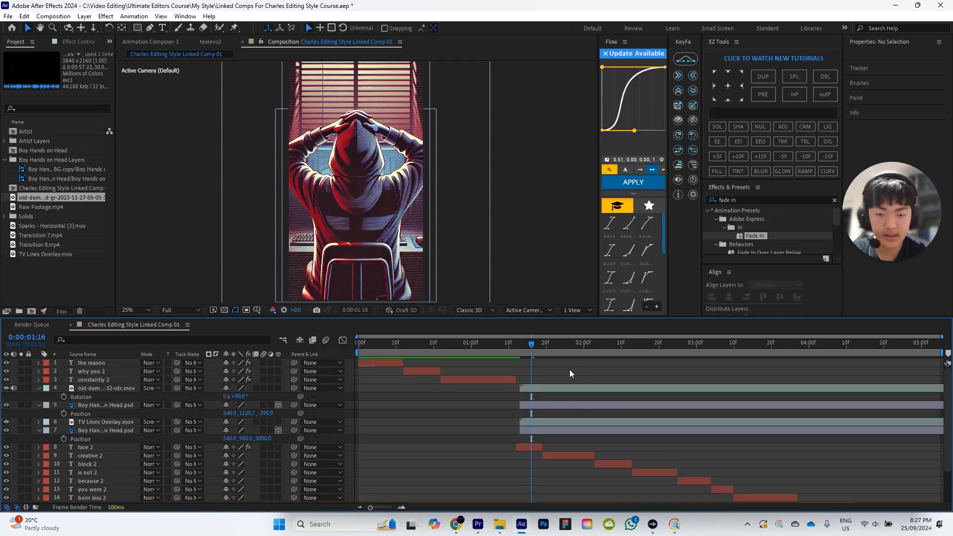
Step: Check the cut around 0:00:01:12, turn the second Raw Footage.mp4 clip's video back on, and preview from 0:00:01:13
click(525, 346)
drag(521, 344, 516, 345)
scroll(526, 427, down, 2)
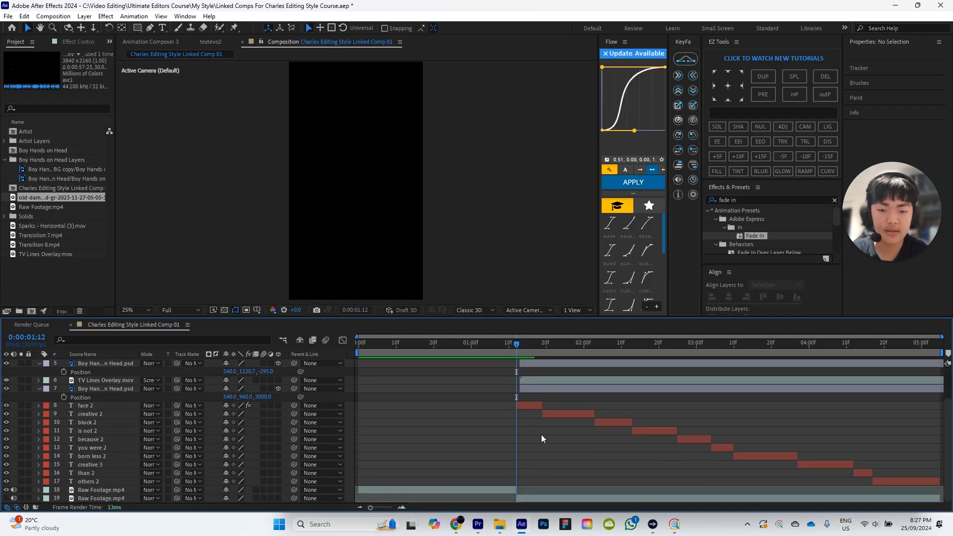
scroll(526, 372, up, 2)
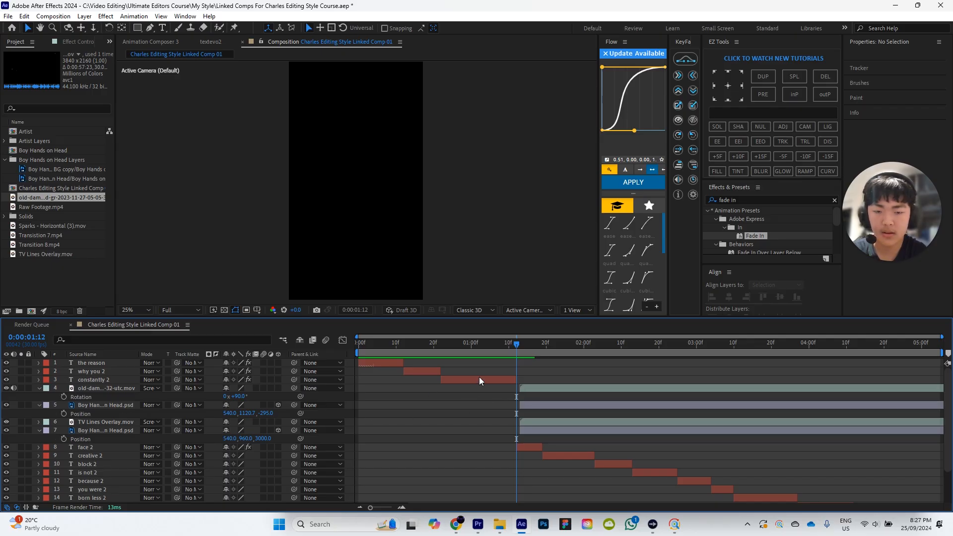
click(524, 347)
scroll(562, 419, down, 2)
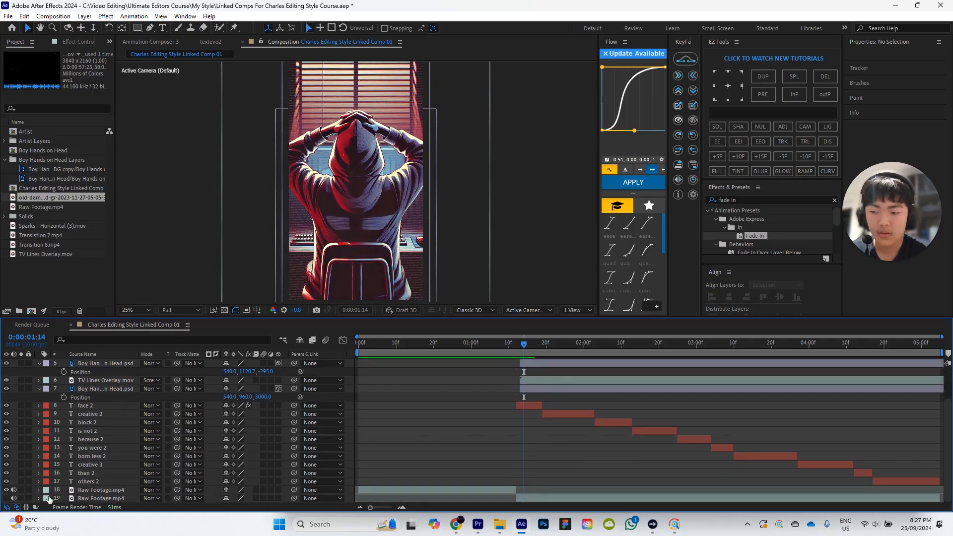
click(7, 498)
click(520, 344)
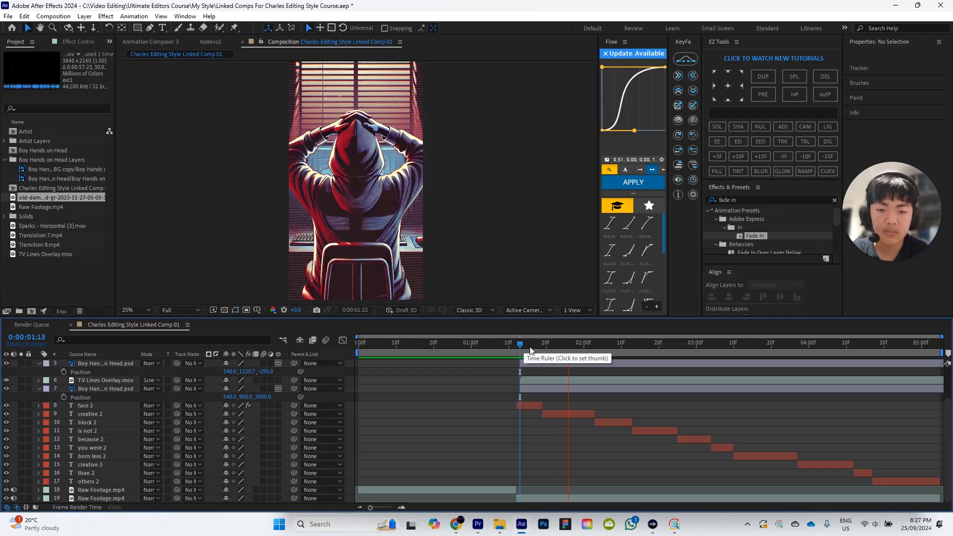
Step: Keyframe Opacity at 100% at 0:00:01:16 on the old film, hooded figure, TV lines and background illustration layers
scroll(556, 406, up, 2)
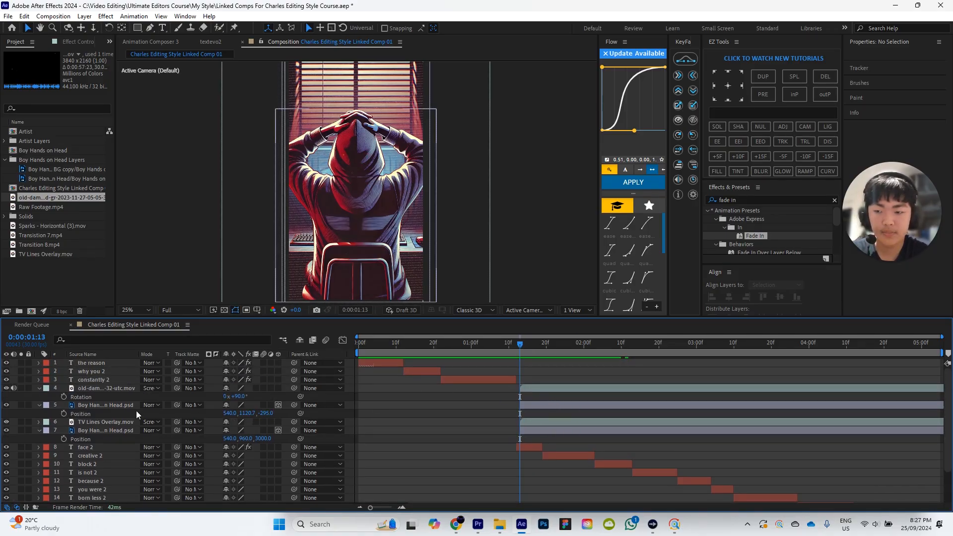
click(91, 387)
shift+click(130, 430)
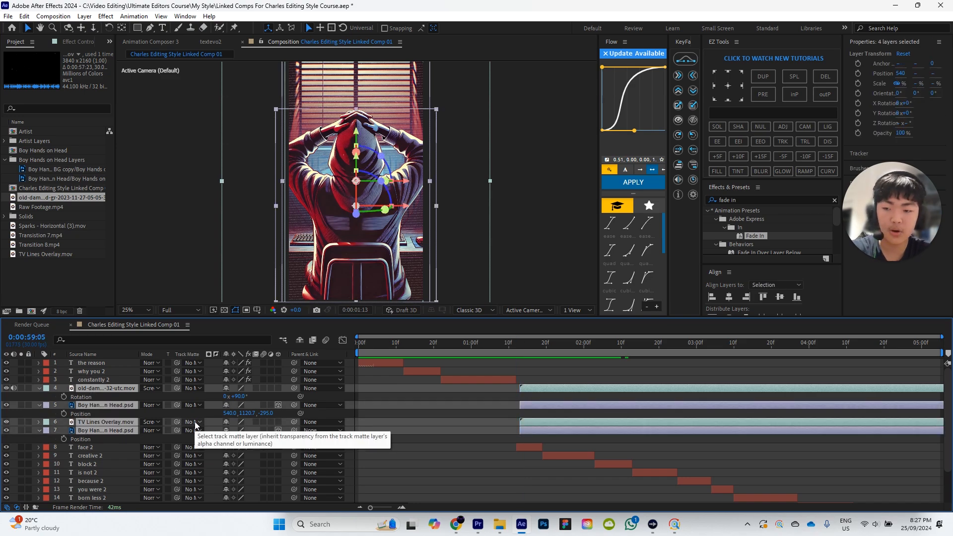
key(End)
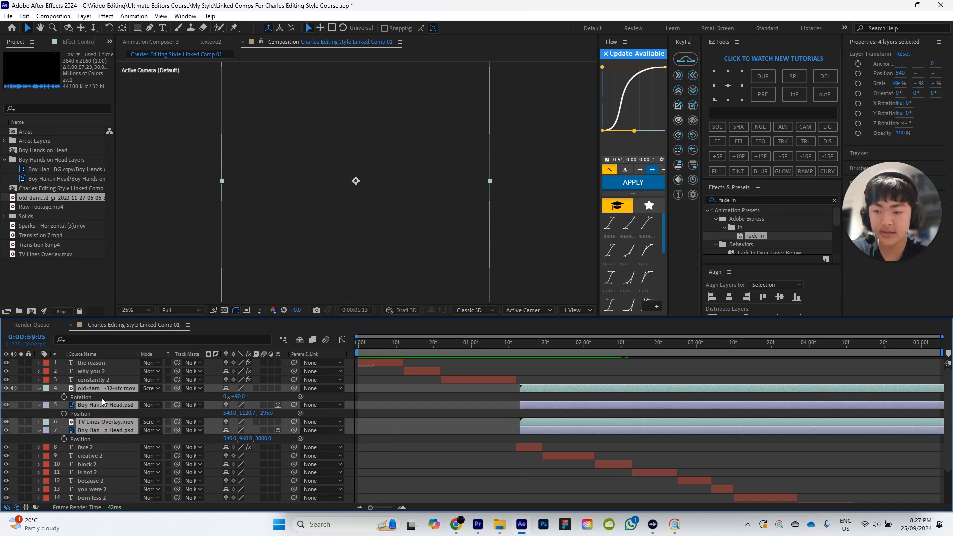
key(t)
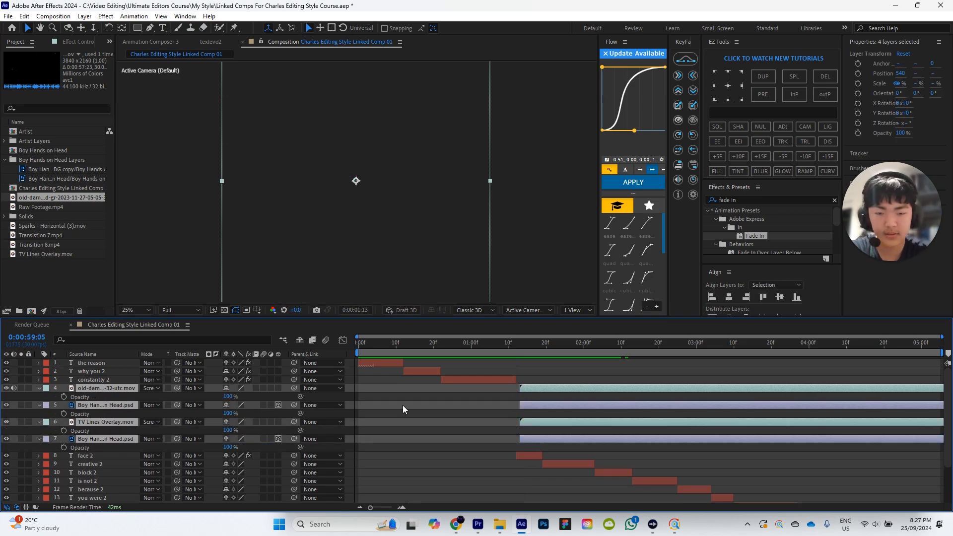
drag(545, 343, 530, 350)
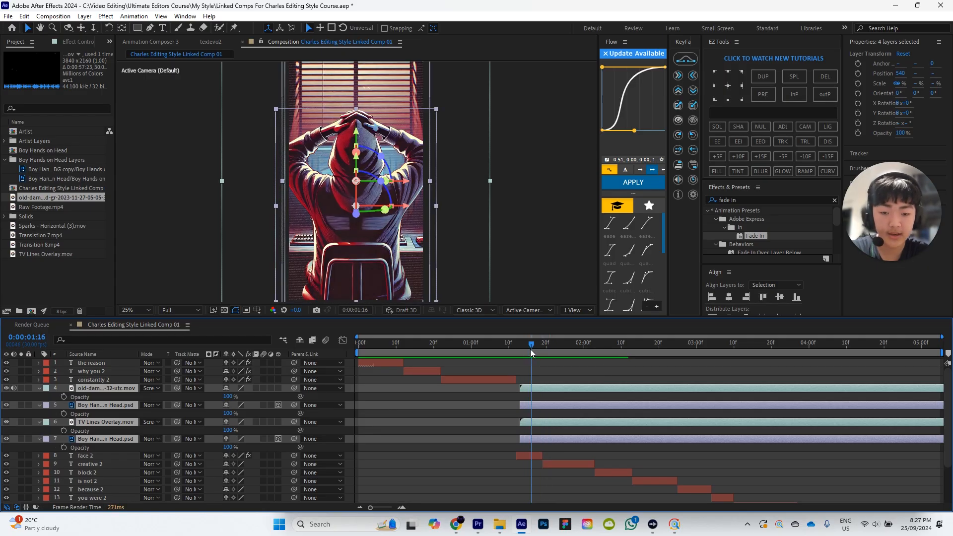
click(63, 396)
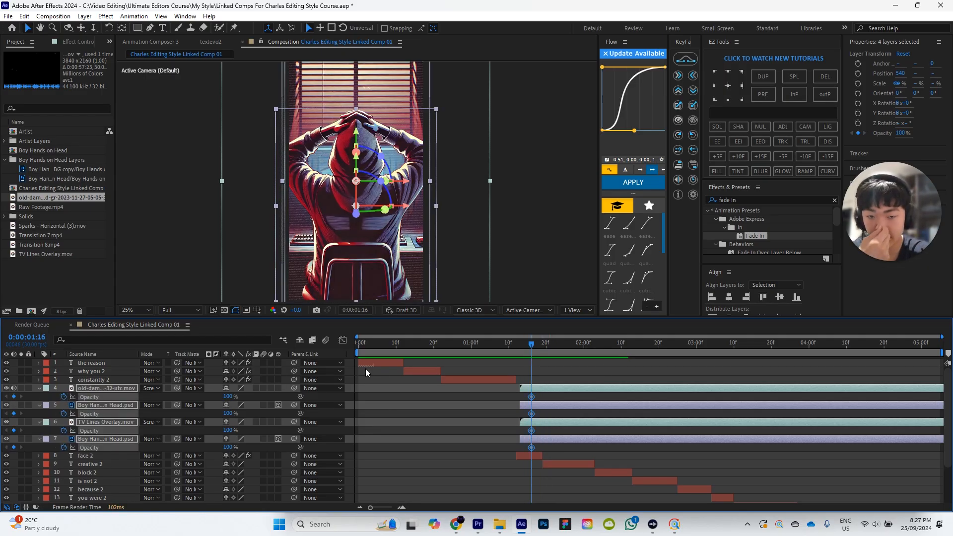
Step: Set the four layers' Opacity to 0% at 0:00:01:13 and apply Easy Ease to all their opacity keyframes
drag(522, 347, 518, 352)
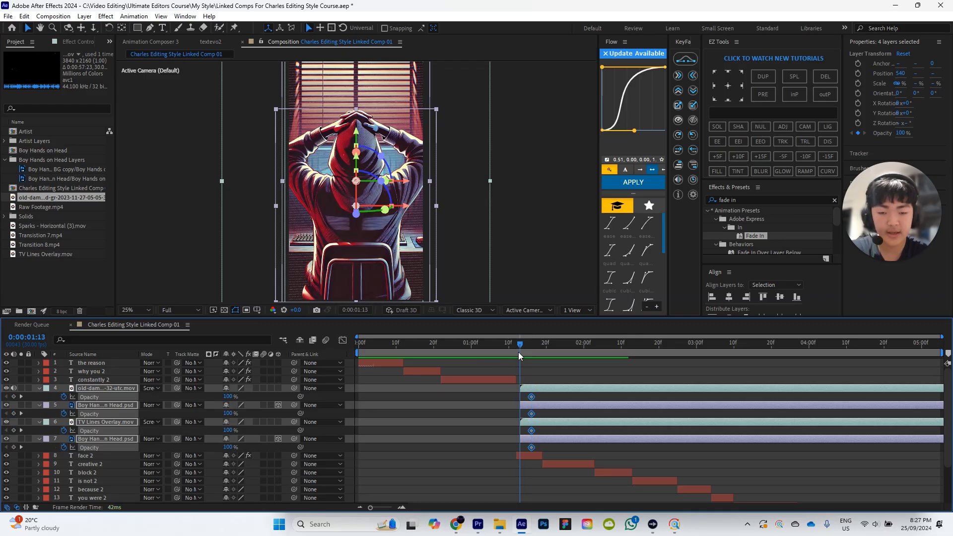
click(229, 396)
key(Return)
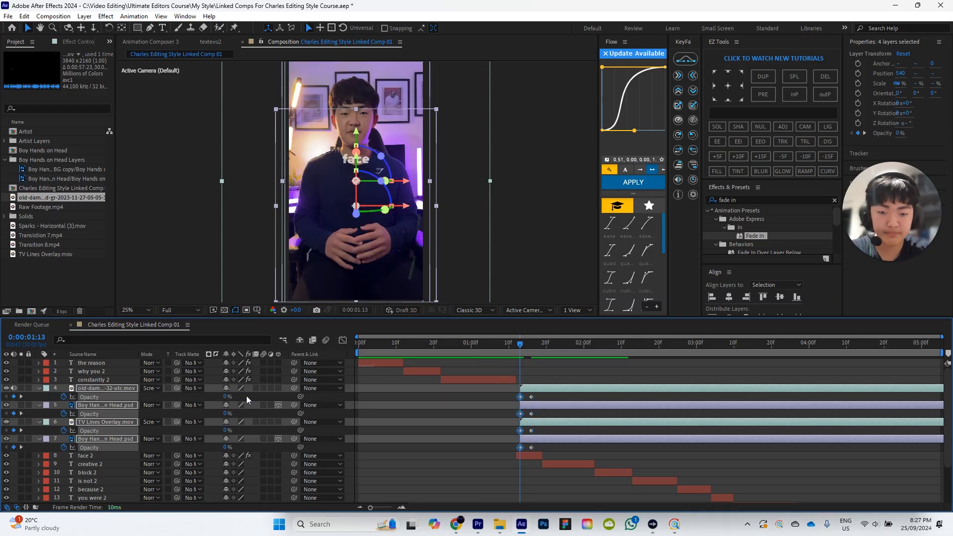
drag(502, 397, 549, 452)
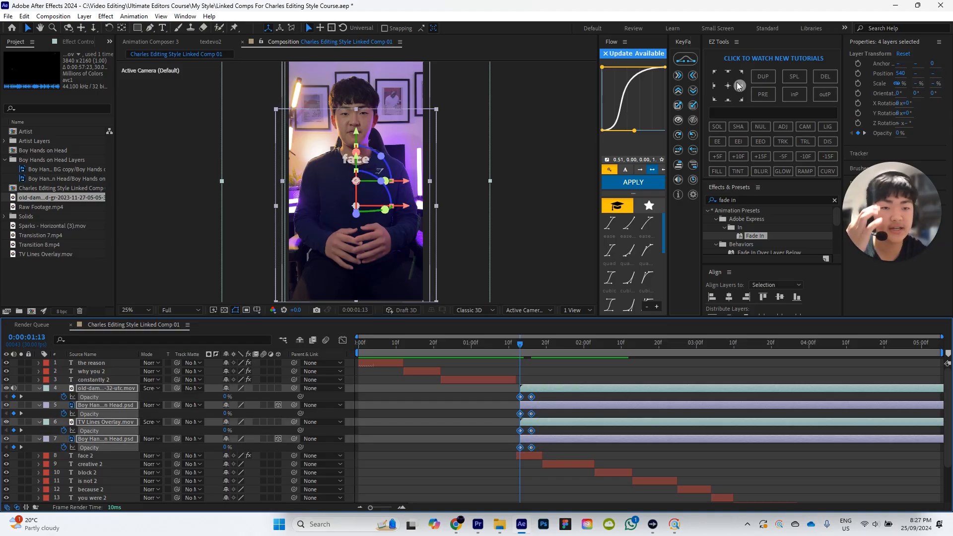
click(719, 142)
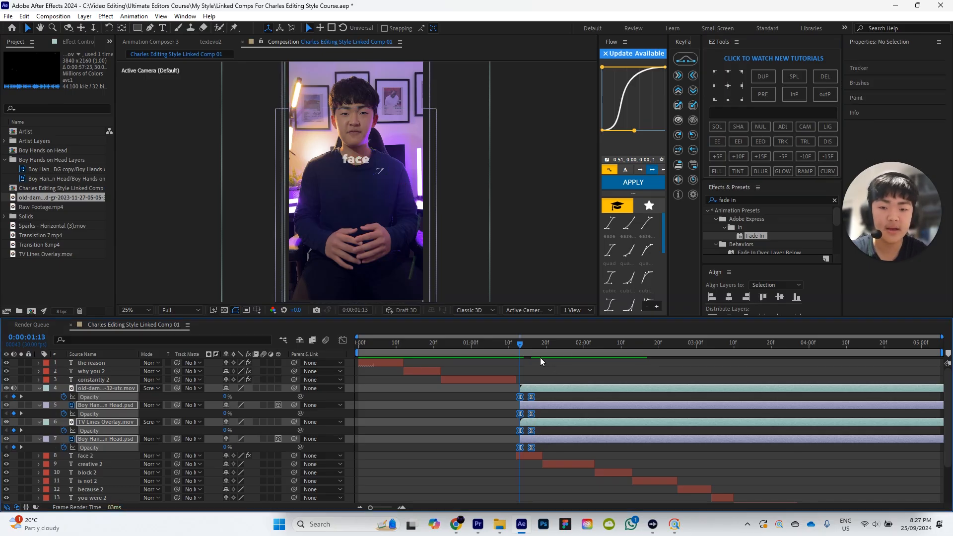
click(553, 369)
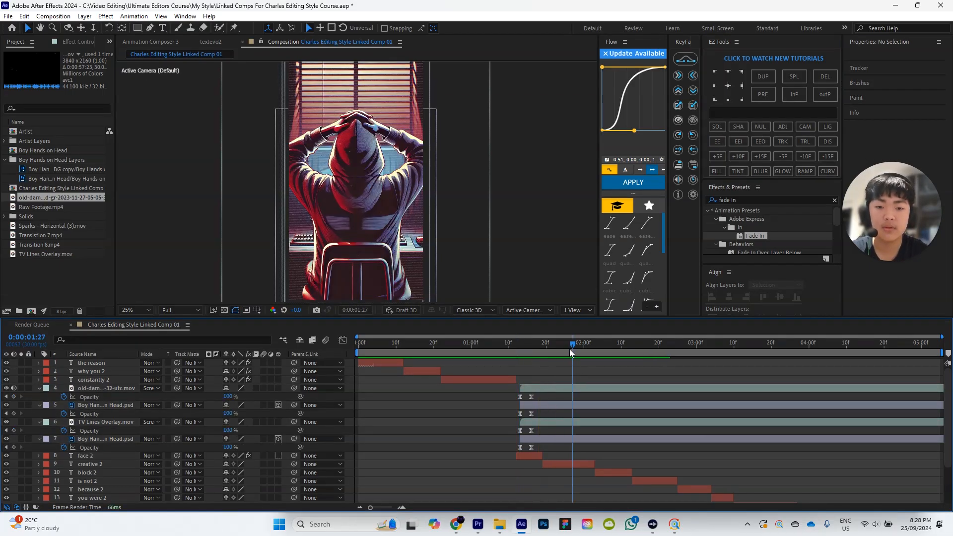
drag(520, 342, 524, 343)
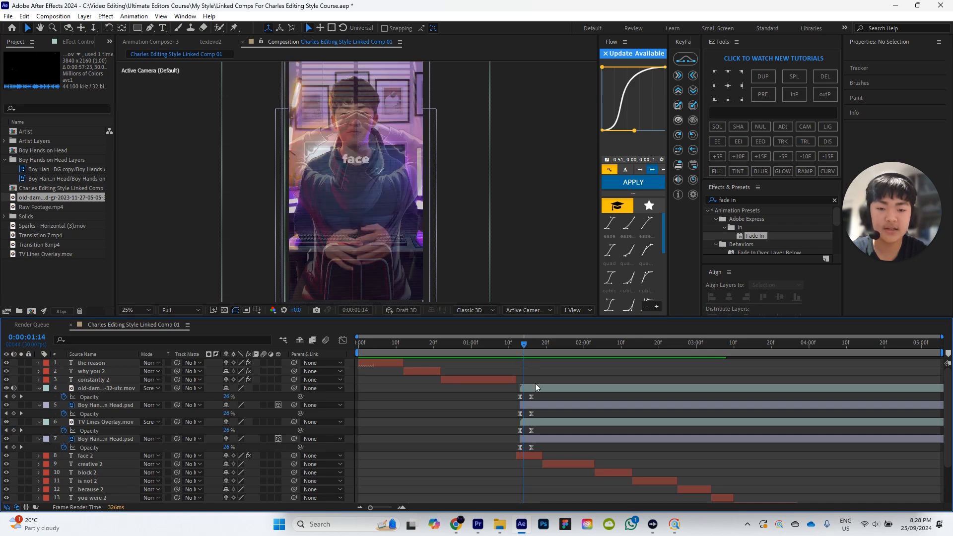
Step: Move the four ending opacity keyframes to 0:00:01:18 and preview the slower fade from 0:00:01:13
click(531, 397)
shift+click(531, 446)
shift+click(531, 430)
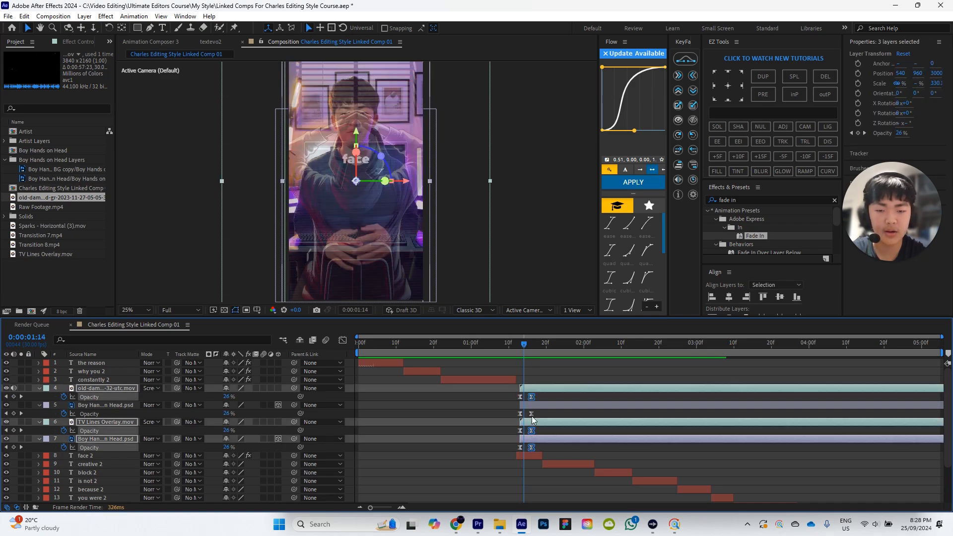
shift+click(531, 414)
drag(534, 412, 540, 395)
click(552, 371)
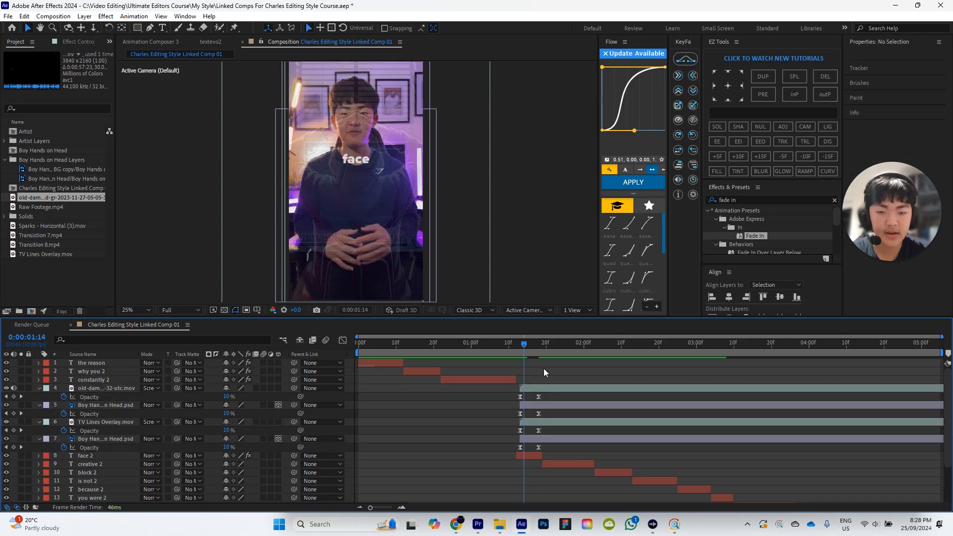
click(519, 345)
key(space)
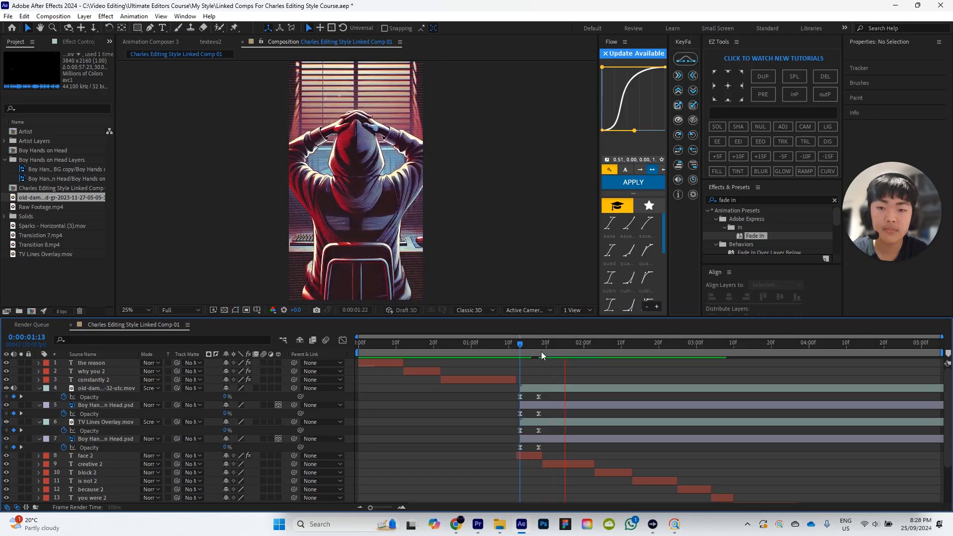
key(space)
Step: Check the frames at 0:00:01:12 and 0:00:01:13, and delete the "face 2" caption layer
click(523, 347)
click(508, 343)
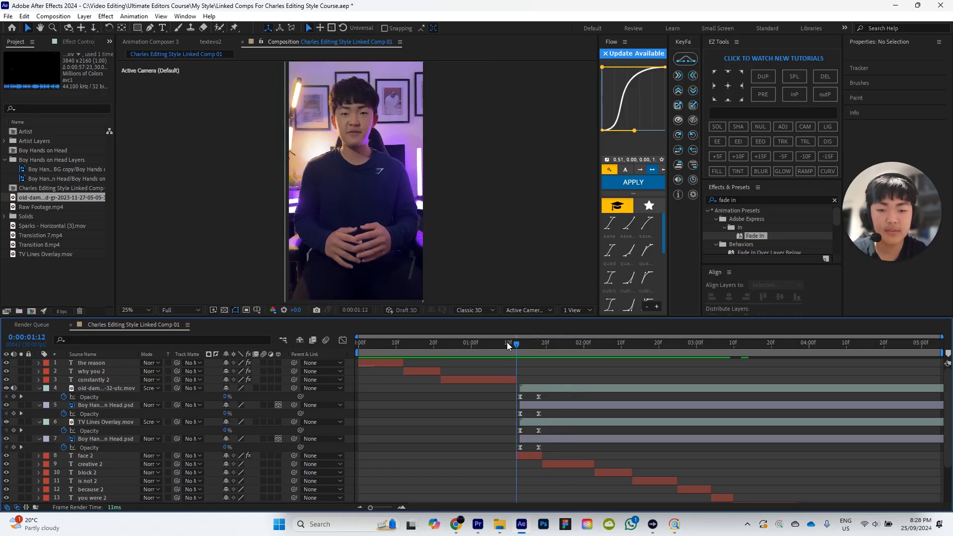
click(519, 344)
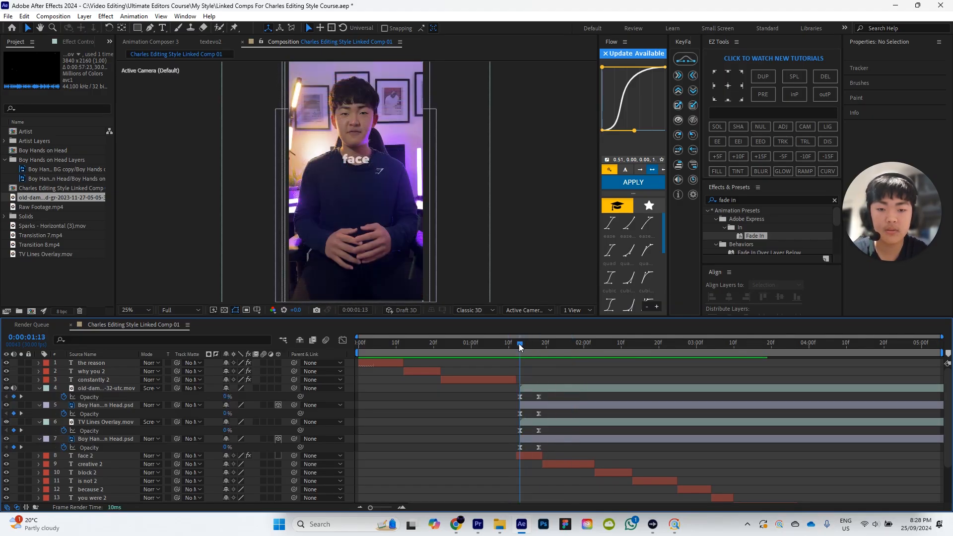
click(534, 455)
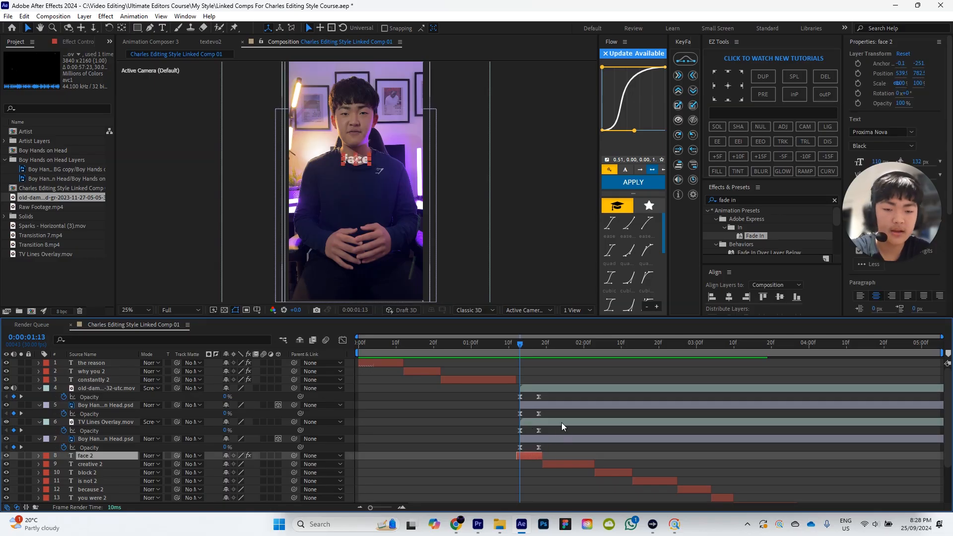
key(Delete)
Step: Slide the four illustration and overlay layers together to start at 0:00:01:12 and check the fade
click(549, 388)
shift+click(554, 438)
drag(555, 388, 551, 386)
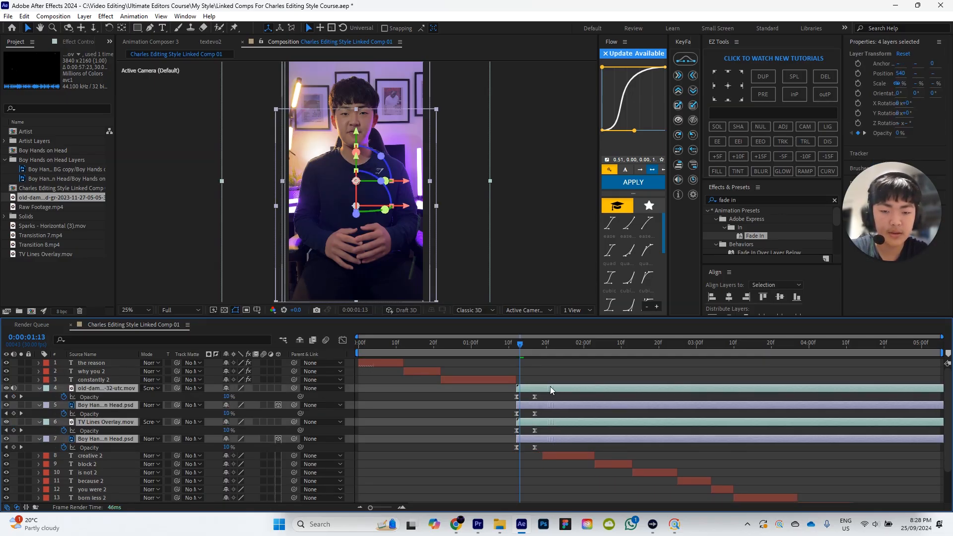
click(545, 364)
mouse_move(520, 344)
mouse_down()
mouse_move(506, 349)
mouse_move(538, 343)
mouse_move(529, 346)
mouse_up()
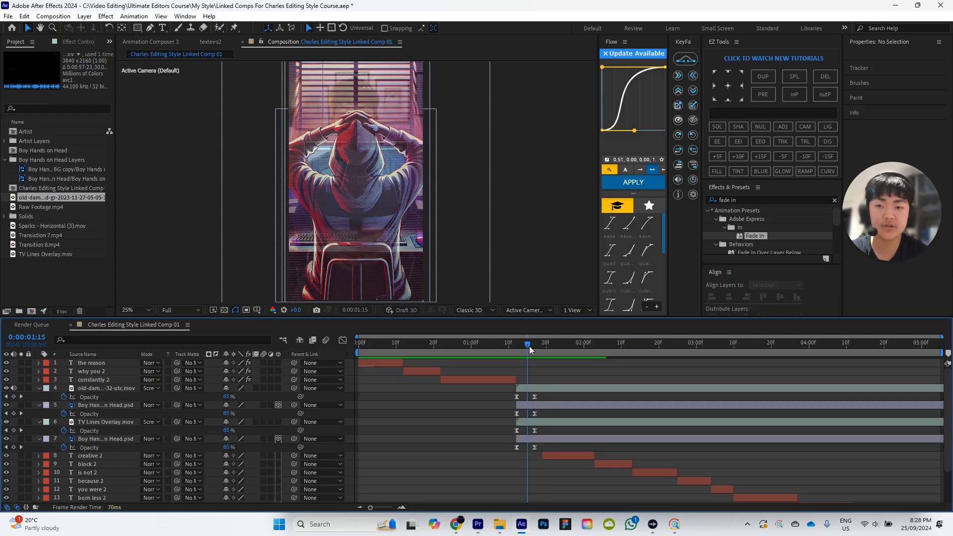
Step: Try moving the background illustration layer upward on its own behind the hooded figure, to about Y 648
click(117, 439)
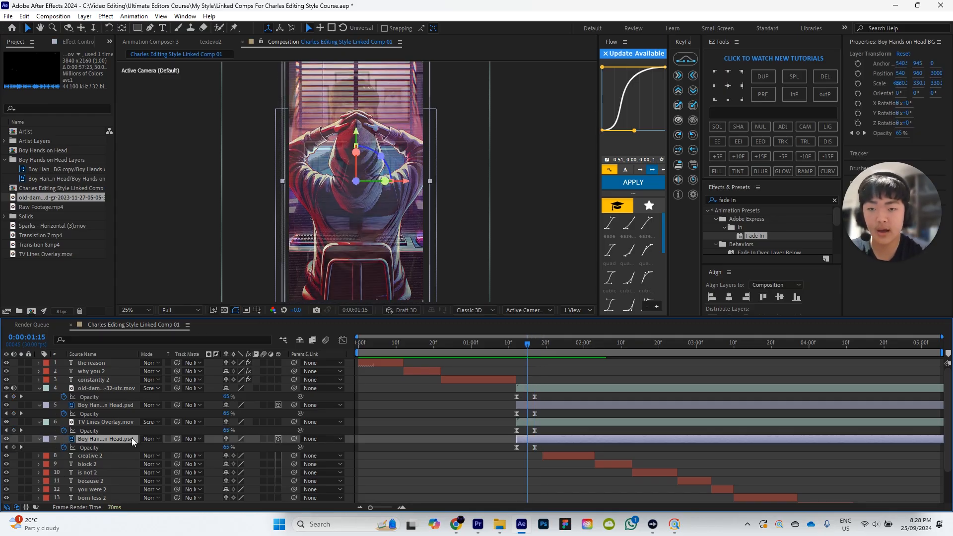
drag(355, 137, 355, 117)
key(ctrl+z)
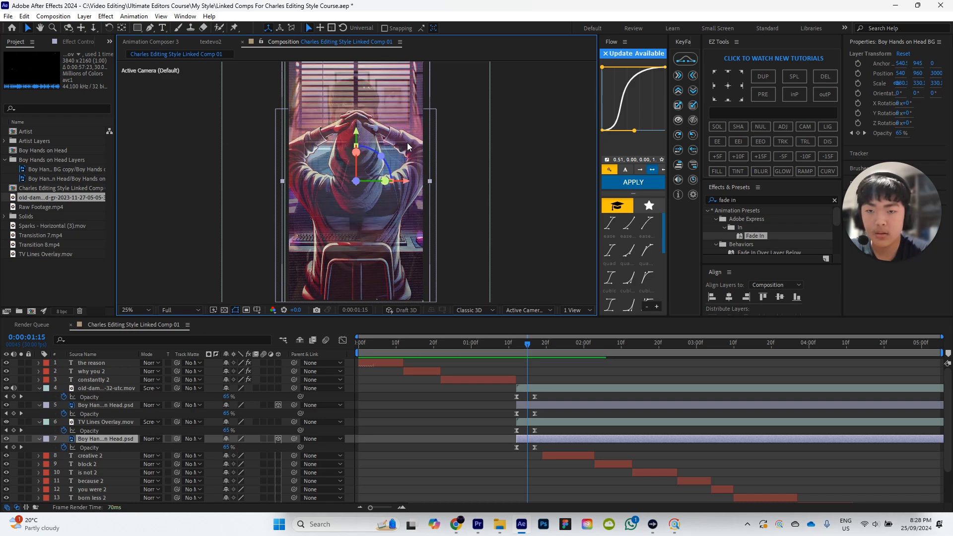
click(434, 449)
click(525, 437)
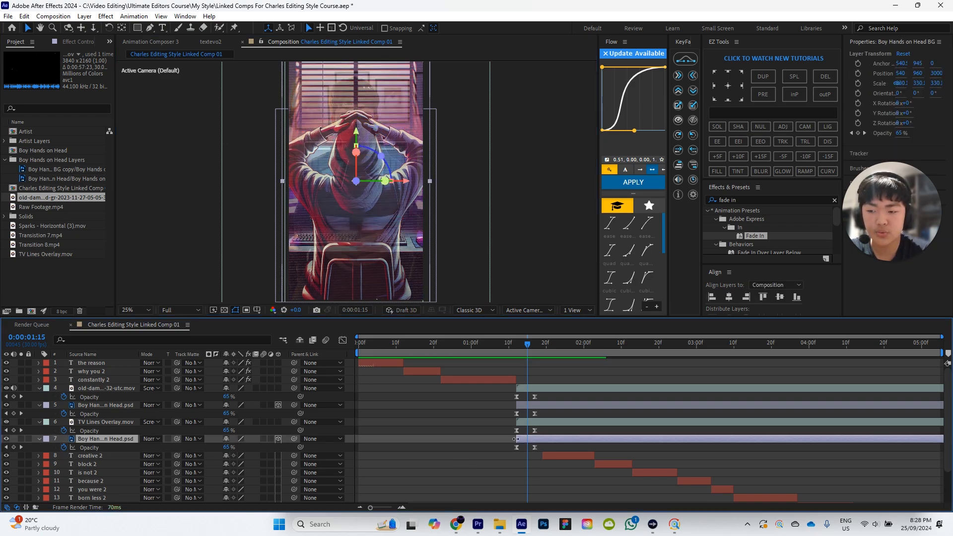
drag(356, 134, 385, 138)
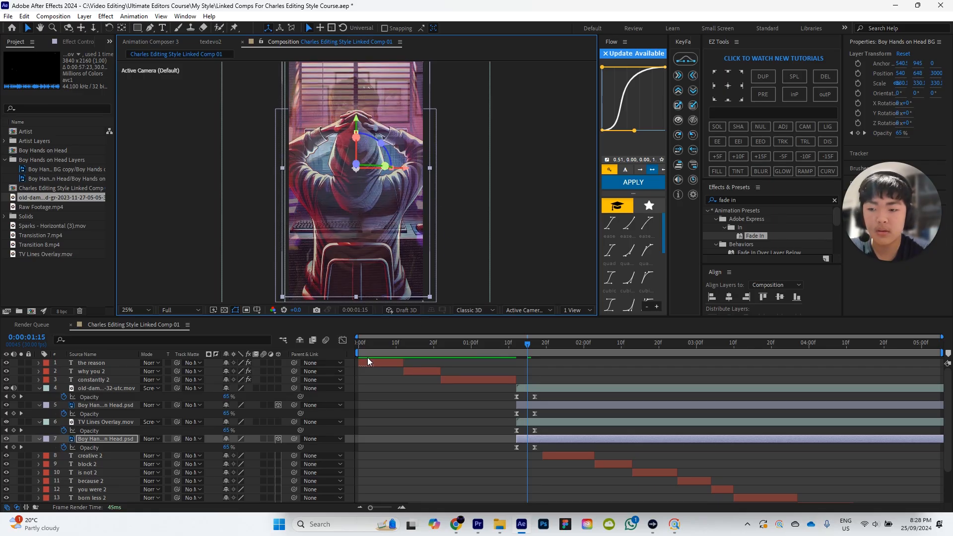
Step: Try moving the hooded figure layer upward separately from its background, and undo the move
scroll(409, 400, down, 2)
click(412, 407)
click(168, 376)
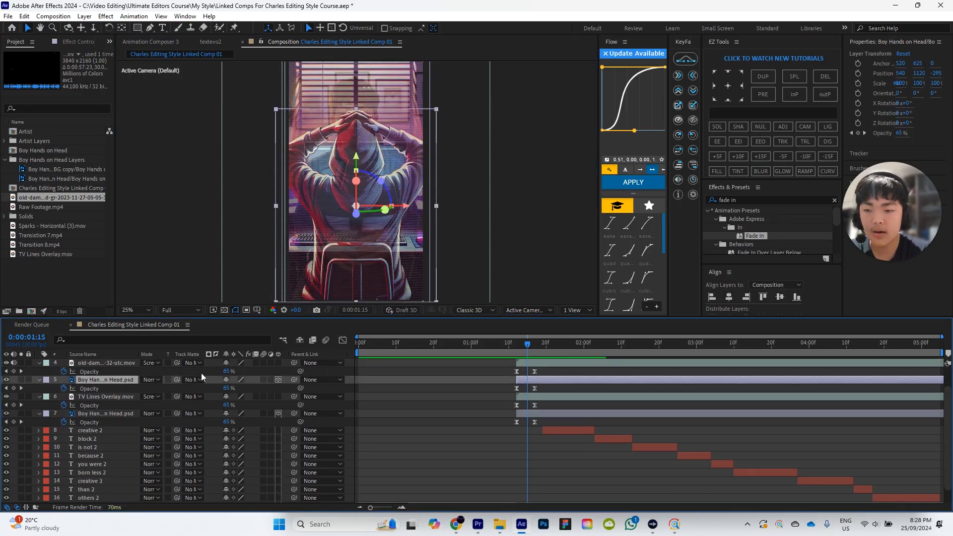
scroll(167, 373, up, 1)
mouse_move(352, 150)
mouse_down()
mouse_move(353, 115)
mouse_move(352, 136)
mouse_up()
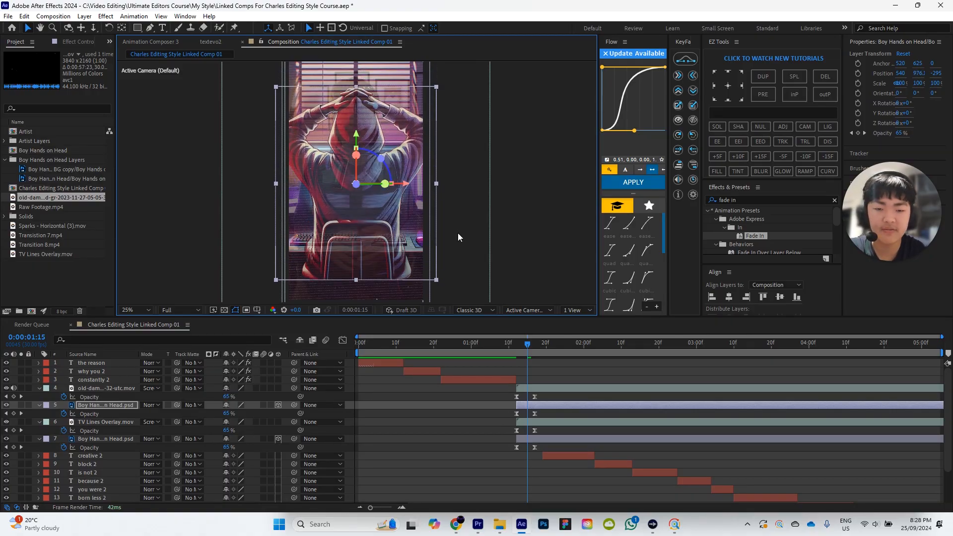
key(ctrl+z)
click(460, 414)
Step: At 0:00:01:12, add a two-node camera named Camera 1 with the custom preset and depth of field enabled
drag(528, 350, 516, 346)
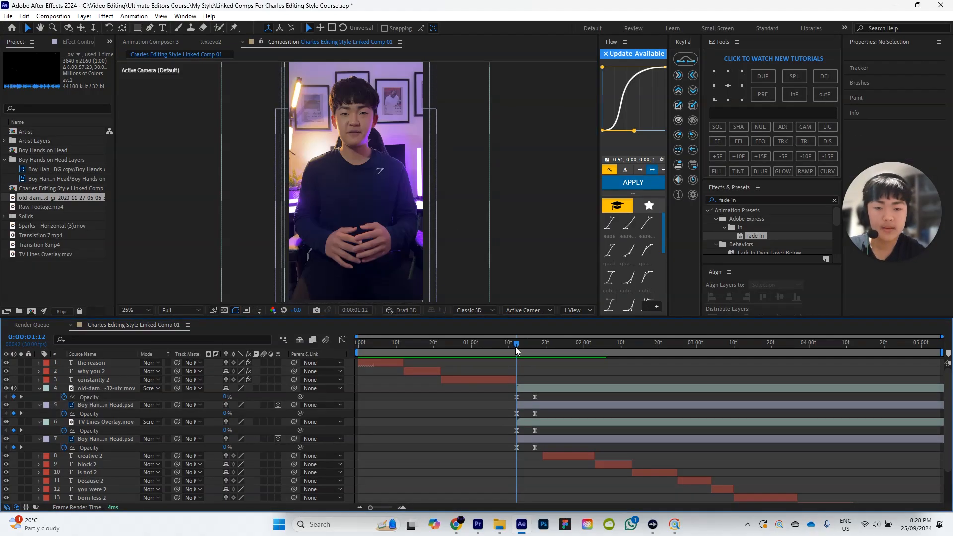
click(799, 129)
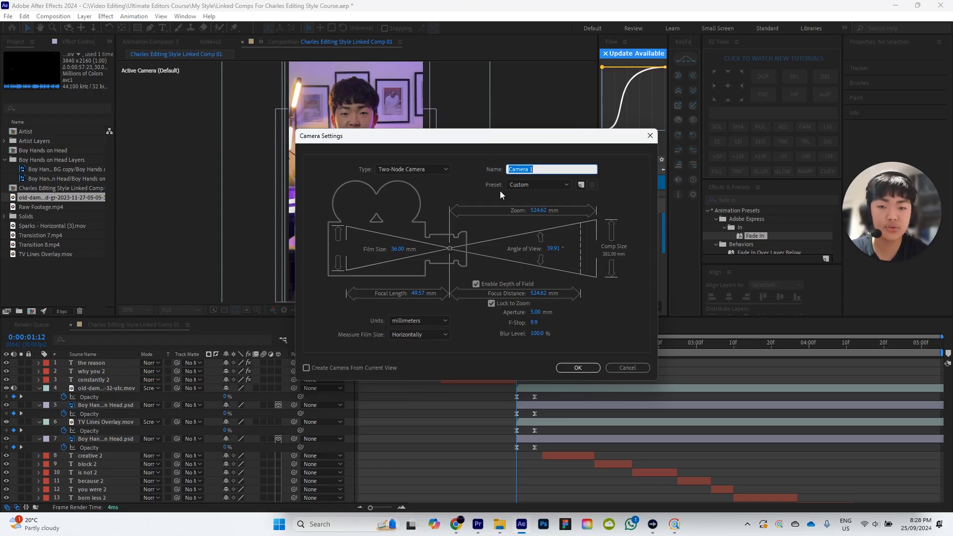
click(572, 369)
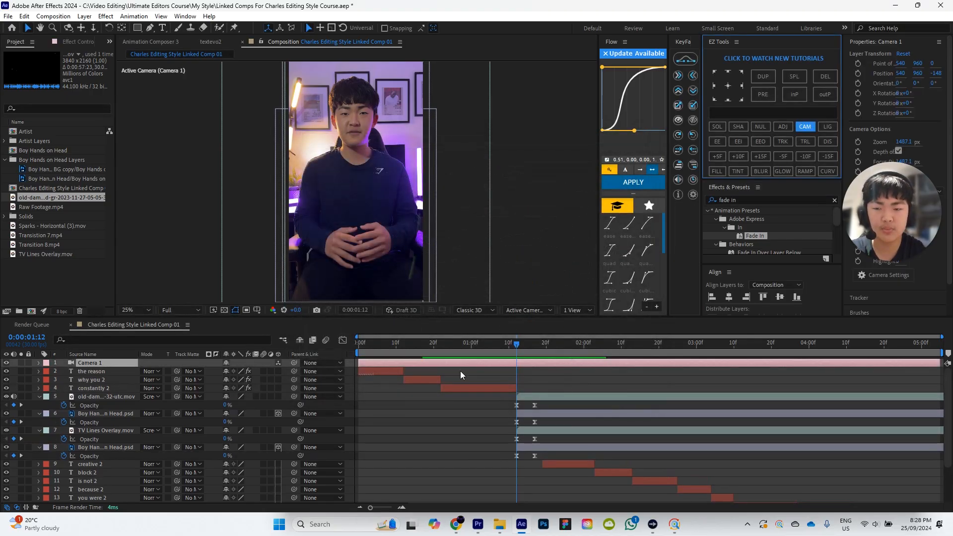
Step: Add a null object, make it a 3D layer, and parent Camera 1 to it
click(764, 126)
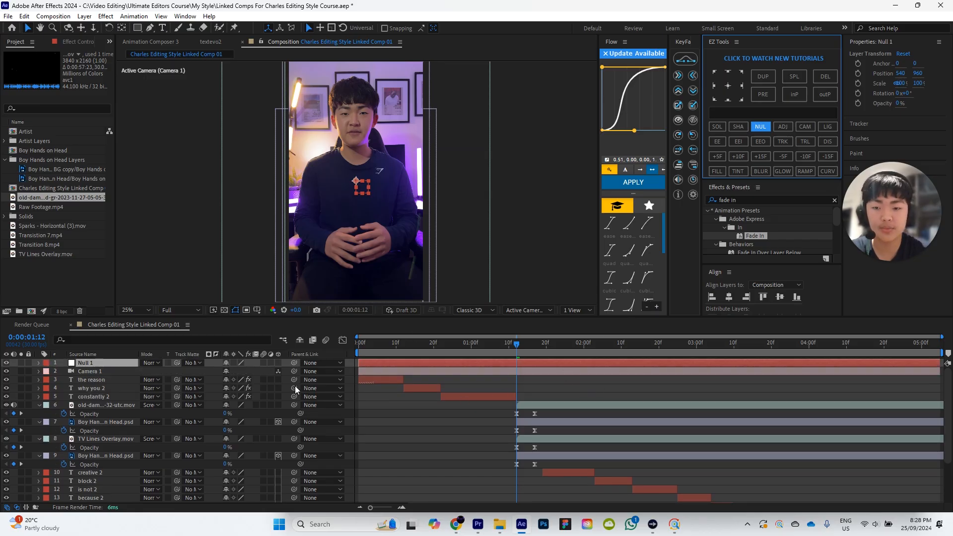
click(277, 364)
drag(293, 372, 315, 364)
click(596, 392)
Step: Add keyframes at 0:00:01:12 for the null's Position, Orientation and X, Y and Z Rotation
mouse_move(520, 346)
mouse_down()
mouse_move(503, 343)
mouse_move(517, 344)
mouse_up()
click(521, 361)
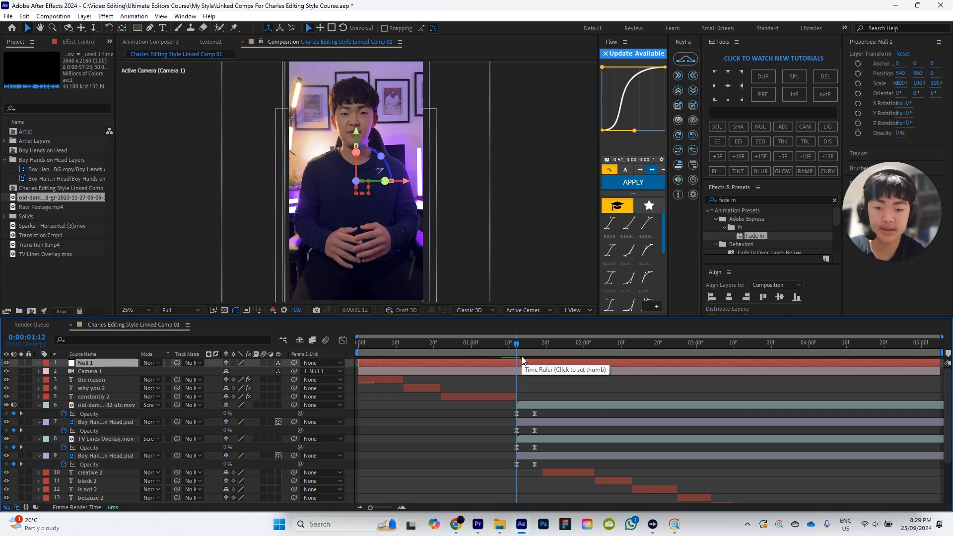
key(p)
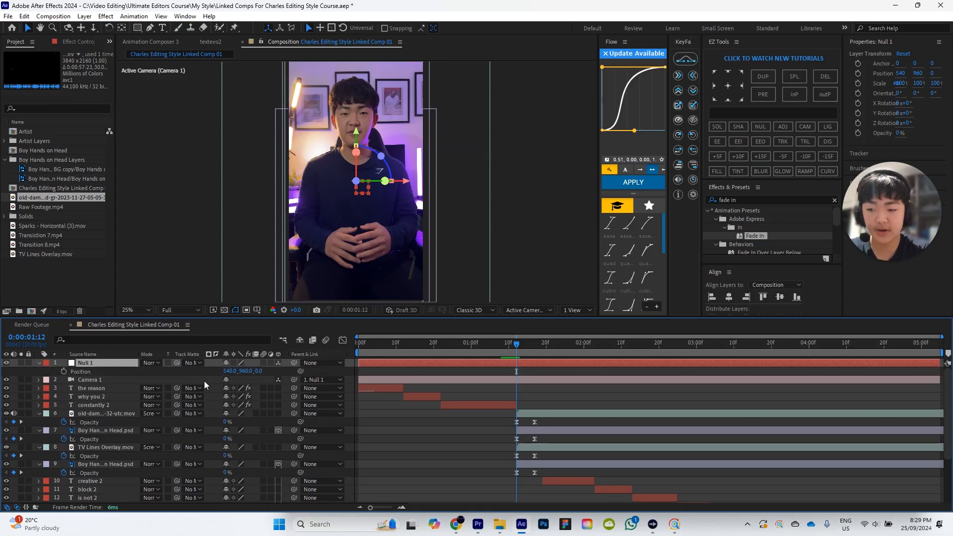
key(shift+r)
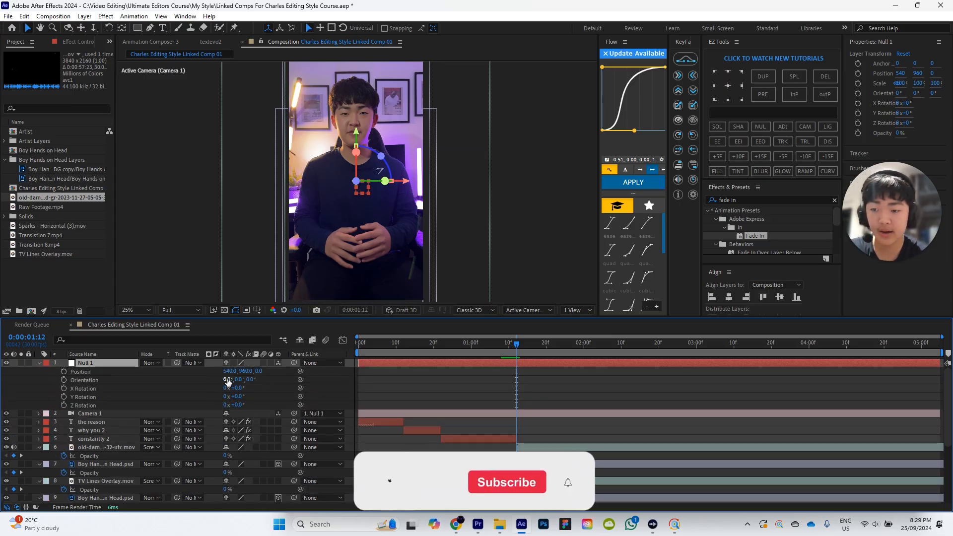
click(63, 372)
drag(64, 380, 64, 405)
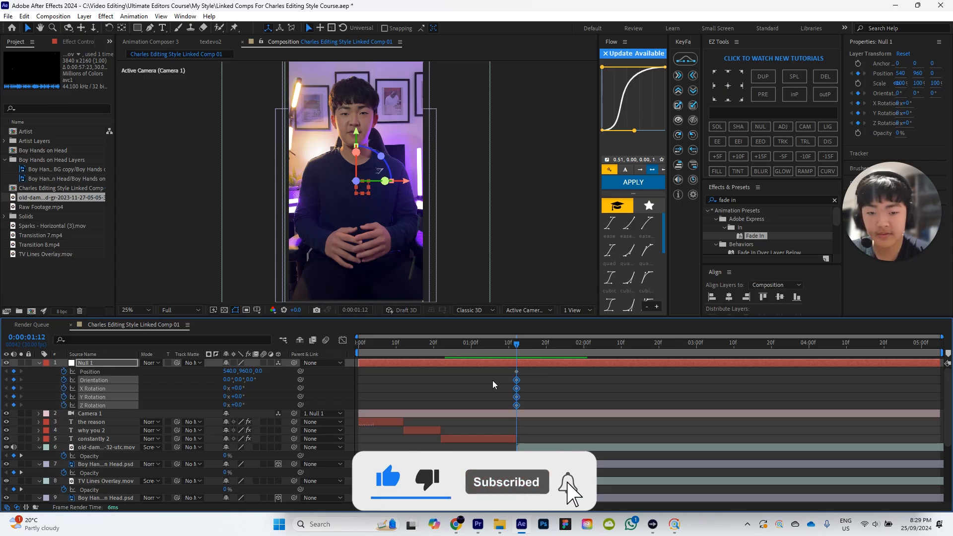
click(553, 374)
click(536, 351)
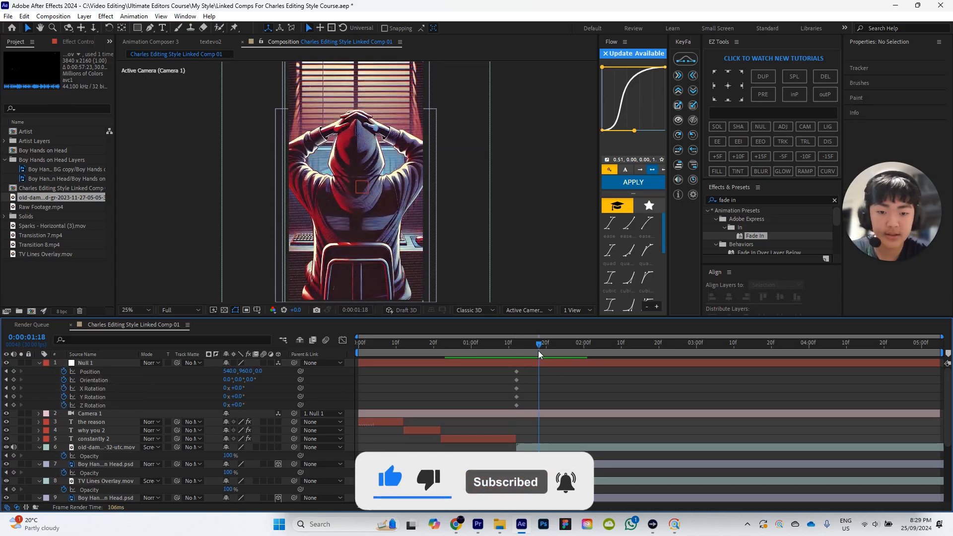
Step: Add a second set of Position, Orientation and X, Y and Z Rotation keyframes to Null 1 and place it at 0:00:01:26
drag(13, 371, 14, 405)
click(6, 371)
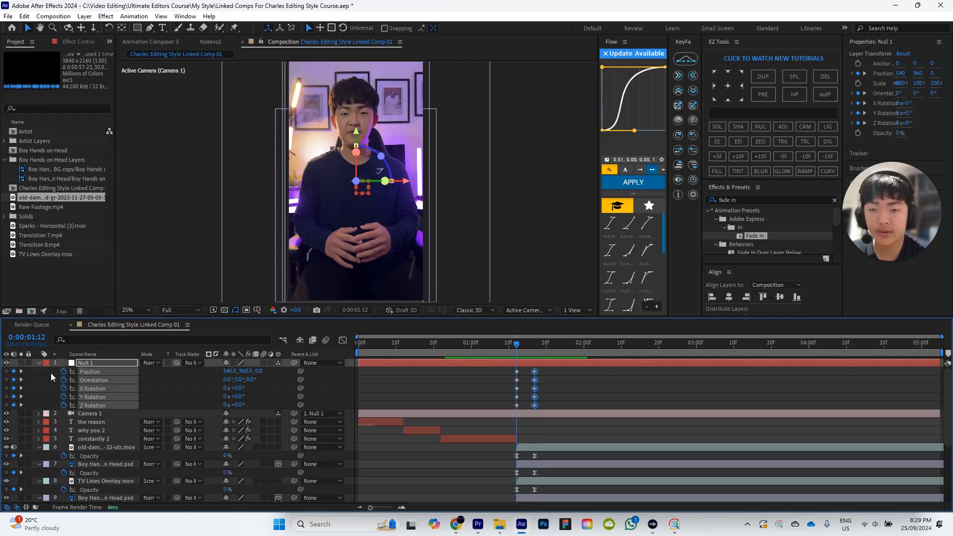
drag(534, 373, 568, 381)
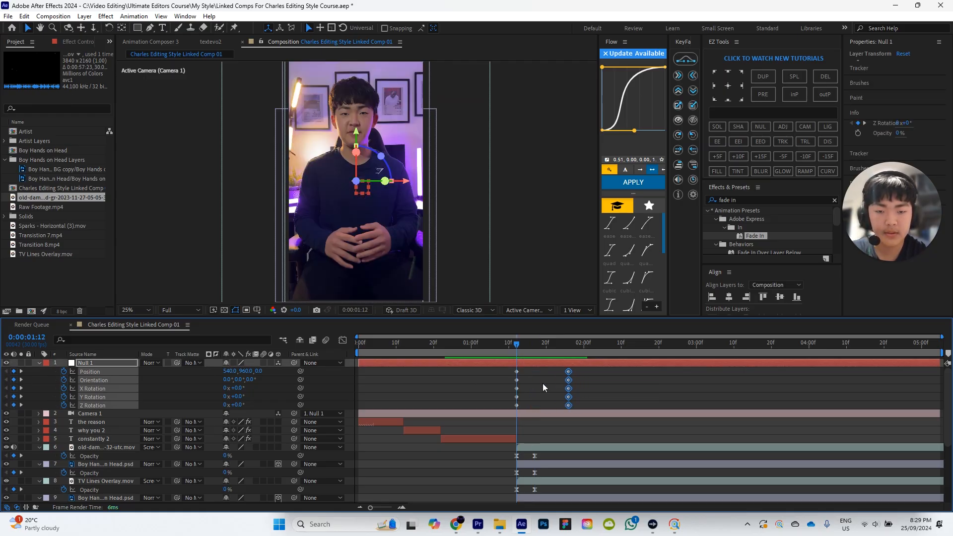
click(528, 413)
click(531, 406)
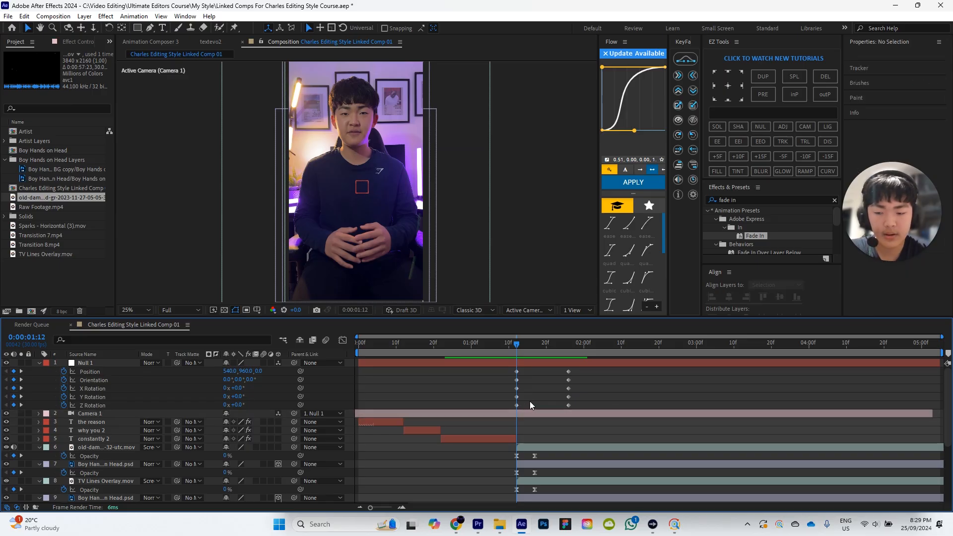
Step: Move Null 1's first keyframe set to 0:00:01:17 and set its Z position to 354 and Z Rotation to -3° there
drag(529, 400, 534, 376)
click(534, 344)
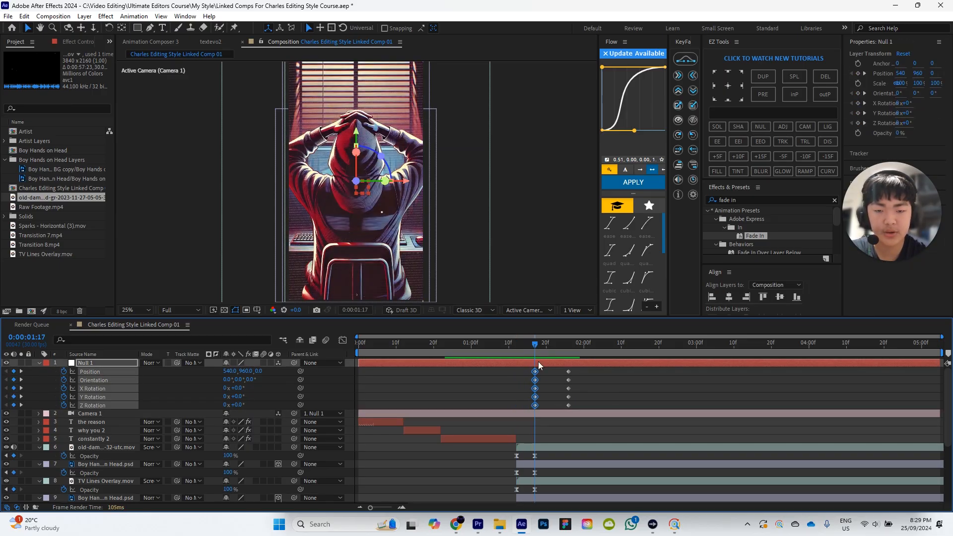
click(546, 378)
drag(262, 373, 456, 391)
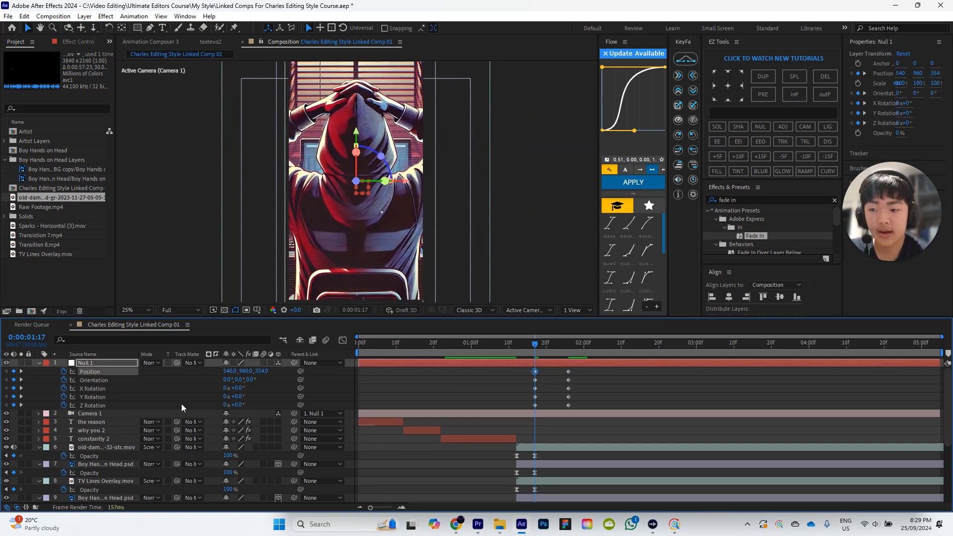
mouse_move(239, 406)
mouse_down()
mouse_move(258, 406)
mouse_move(238, 405)
mouse_up()
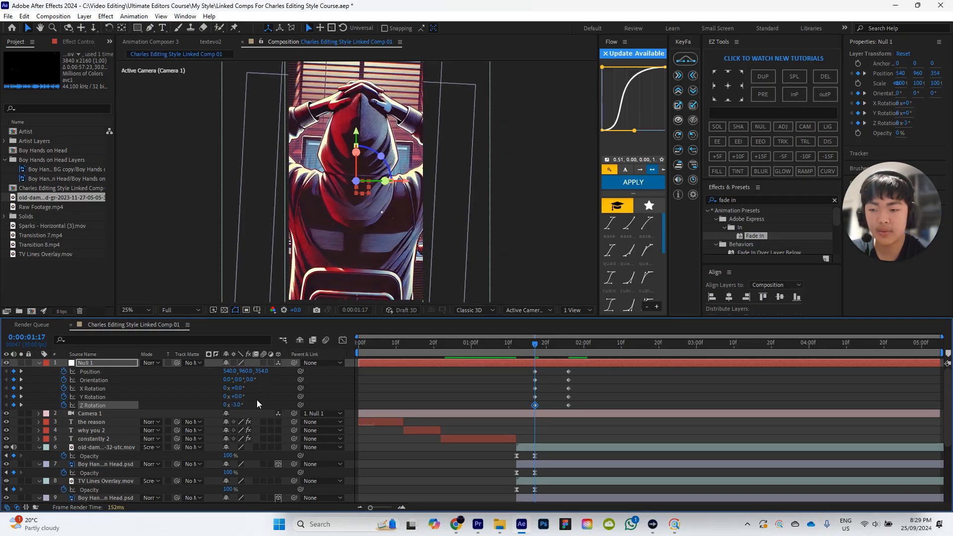
Step: Scale the Boy Hands on Head background layer to 369.1% so it covers the tilted frame
scroll(364, 203, down, 1)
scroll(409, 178, up, 1)
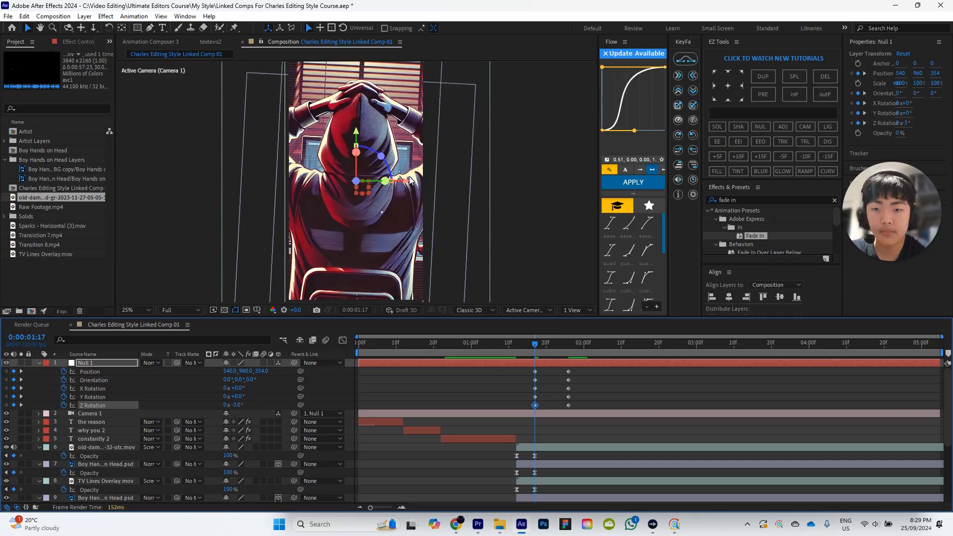
scroll(403, 177, down, 1)
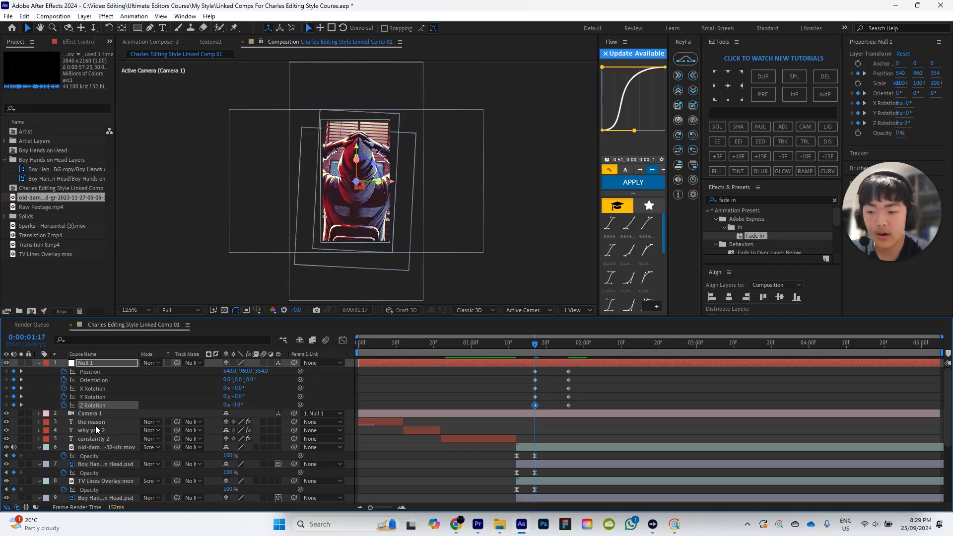
click(100, 464)
scroll(117, 460, down, 1)
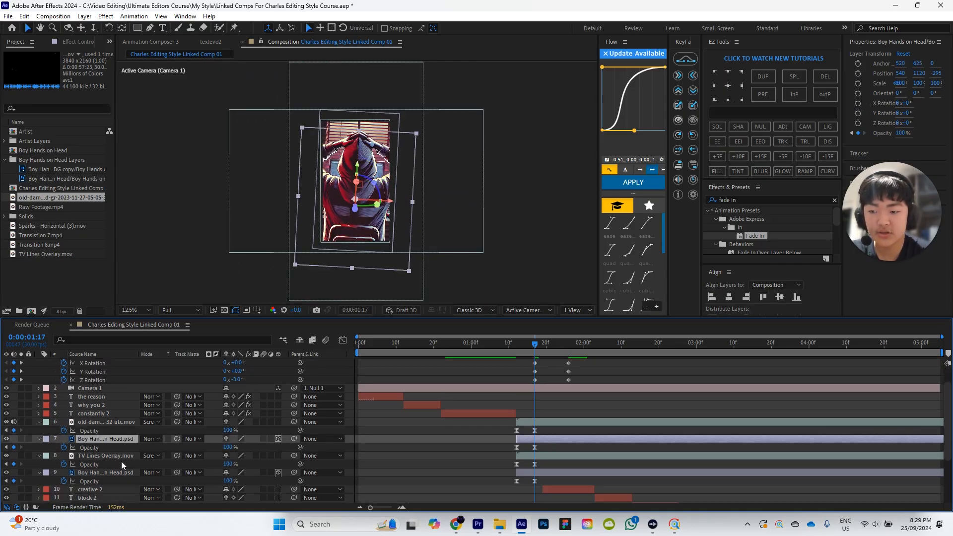
click(109, 474)
key(p)
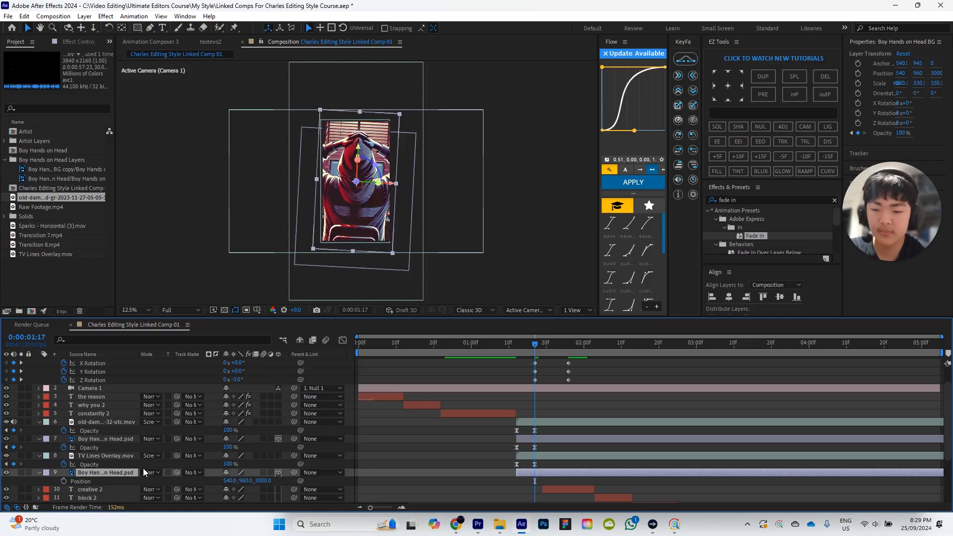
key(s)
drag(271, 486, 292, 481)
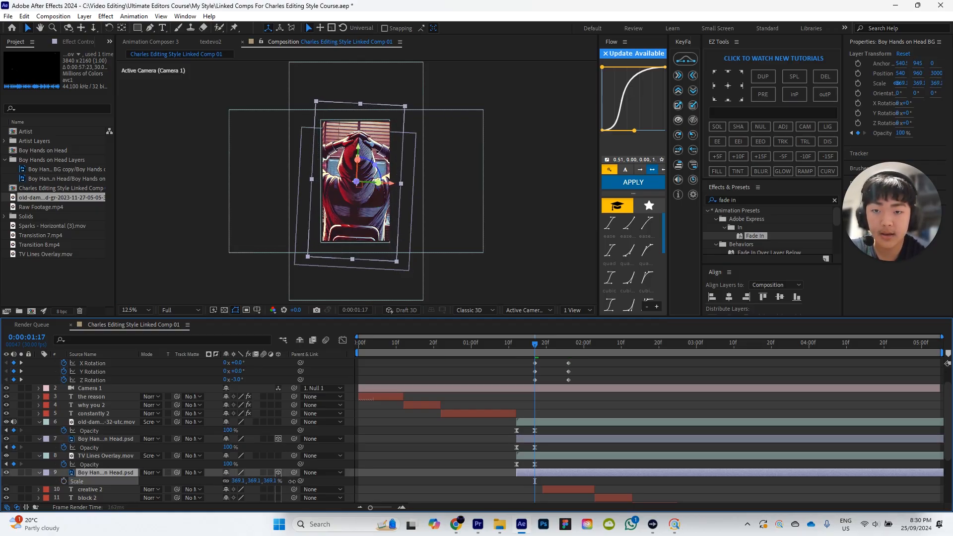
Step: Set Null 1's starting Z Rotation to -8° at 0:00:01:17
click(507, 374)
scroll(542, 364, up, 1)
drag(238, 408, 238, 407)
click(454, 363)
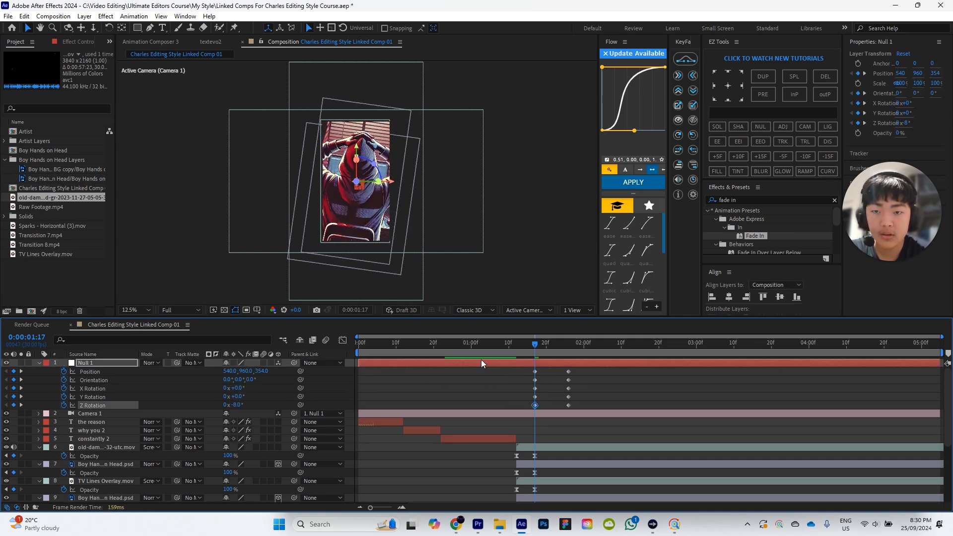
Step: Move Null 1's starting keyframes back to 0:00:01:12 and apply the current Flow easing curve to all its keyframes
click(496, 396)
drag(557, 399, 522, 371)
click(544, 381)
drag(542, 404, 520, 372)
drag(589, 404, 490, 369)
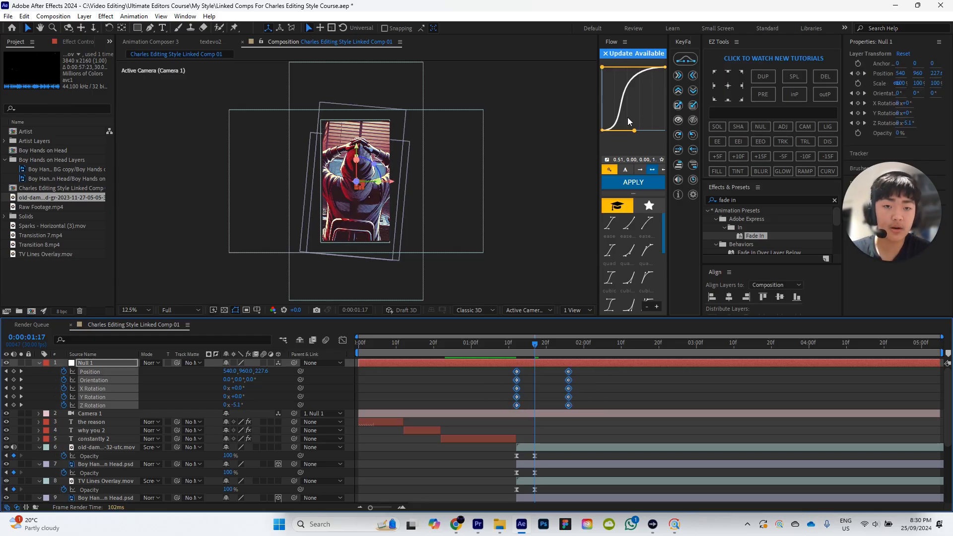
click(634, 182)
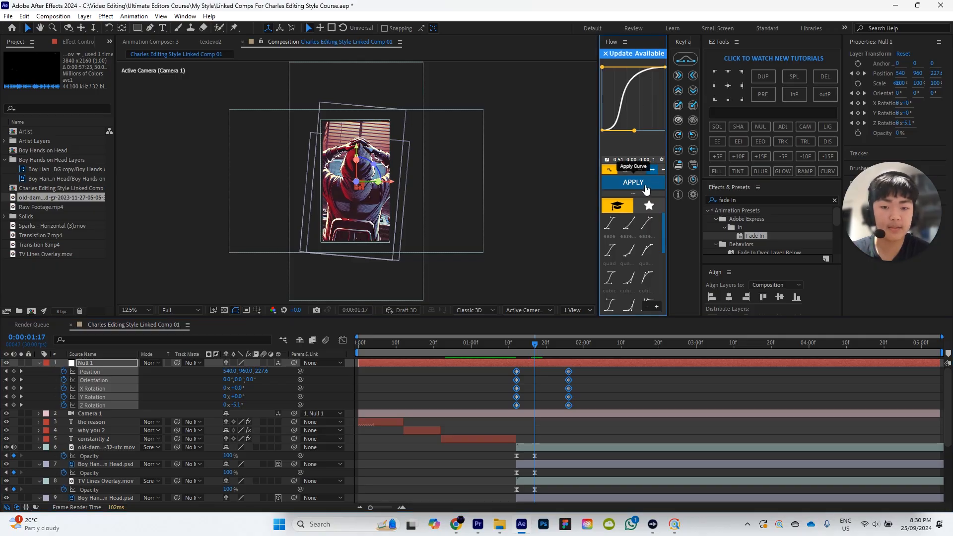
click(584, 382)
Step: Fit the composition in the viewer and preview the camera move from the start
drag(534, 354, 516, 346)
click(149, 310)
click(147, 317)
drag(516, 343, 342, 341)
key(space)
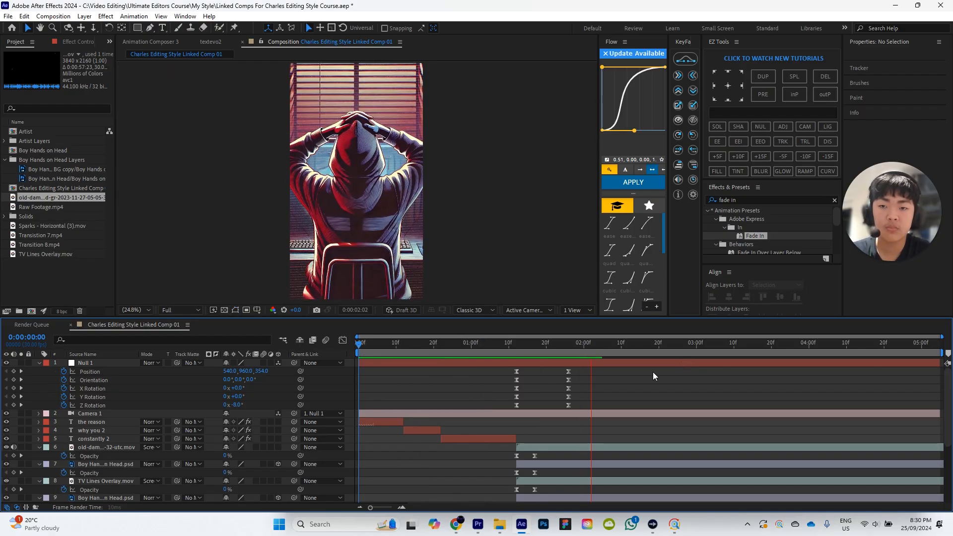
Step: Delay Null 1's ending keyframes to 0:00:02:06 and preview the slower camera move
drag(573, 342, 507, 351)
drag(593, 404, 606, 374)
click(644, 381)
click(449, 343)
key(space)
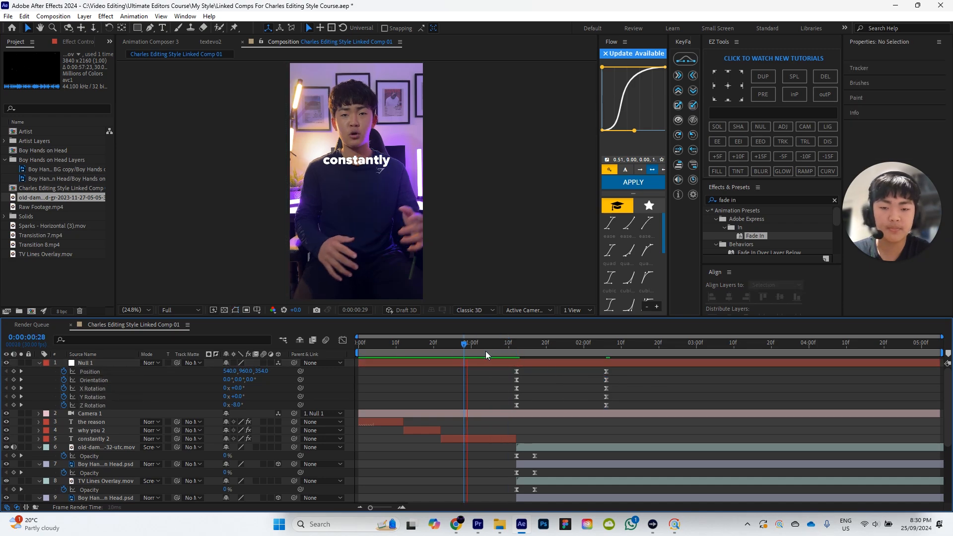
key(space)
drag(576, 341, 533, 342)
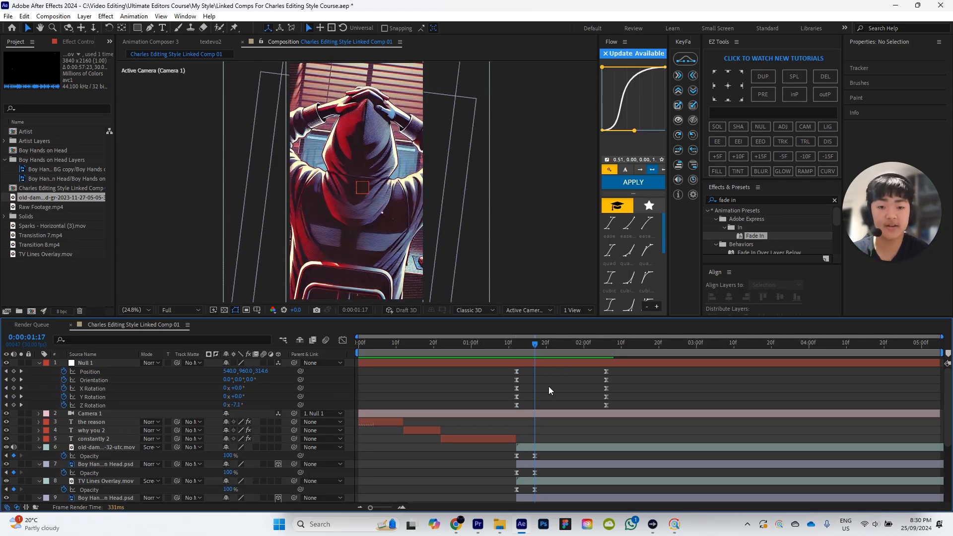
drag(536, 346, 546, 346)
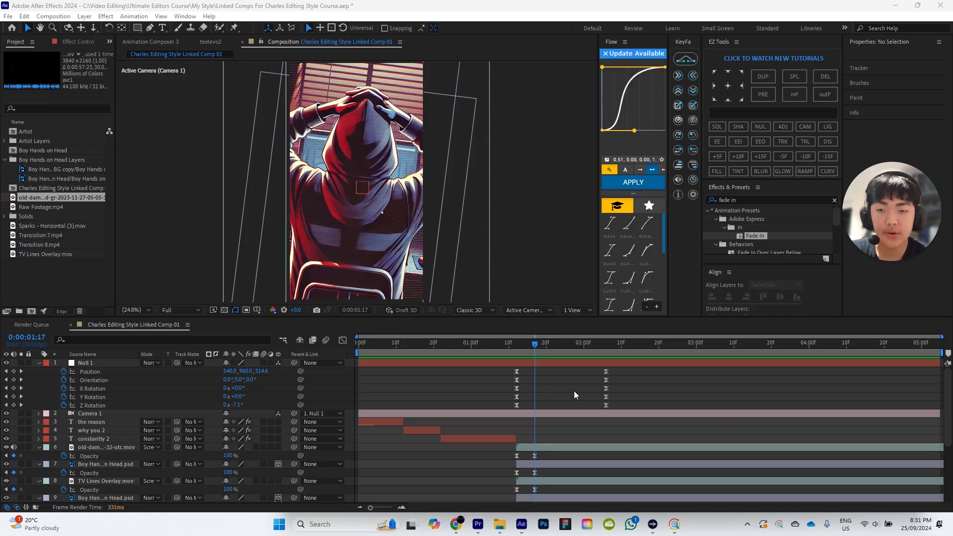
Step: Move the caption layers creative 2 through others 2 above the old damaged film overlay, directly below constantly 2
scroll(573, 390, down, 4)
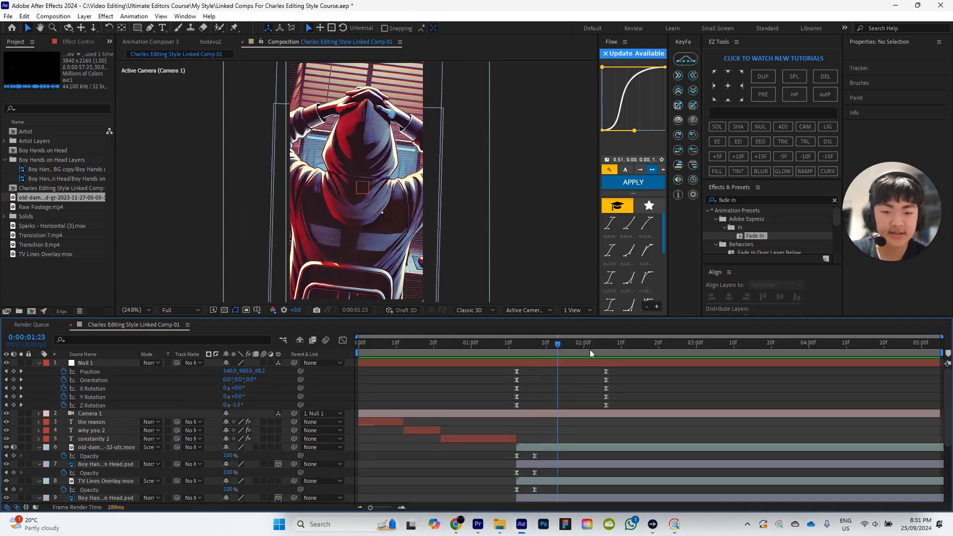
click(606, 351)
scroll(621, 386, down, 4)
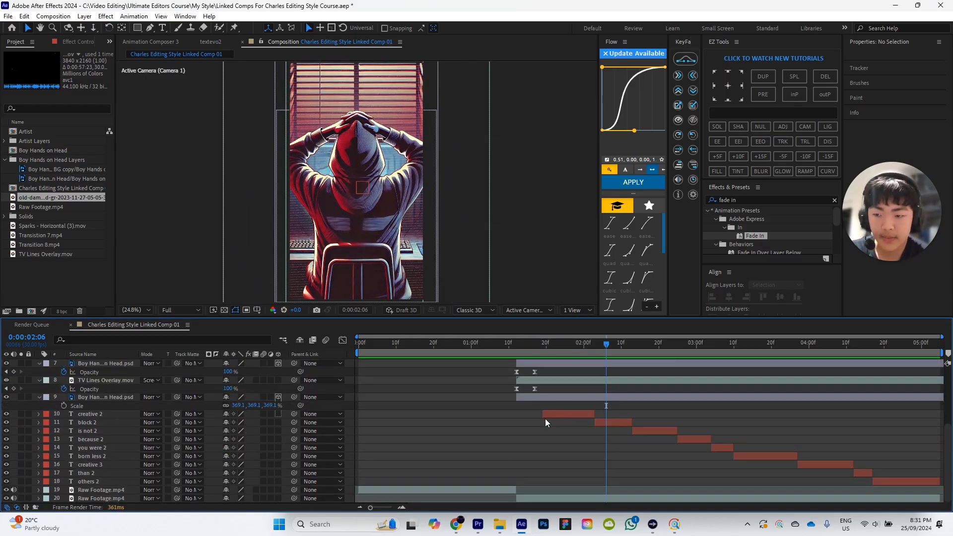
click(556, 414)
shift+click(108, 422)
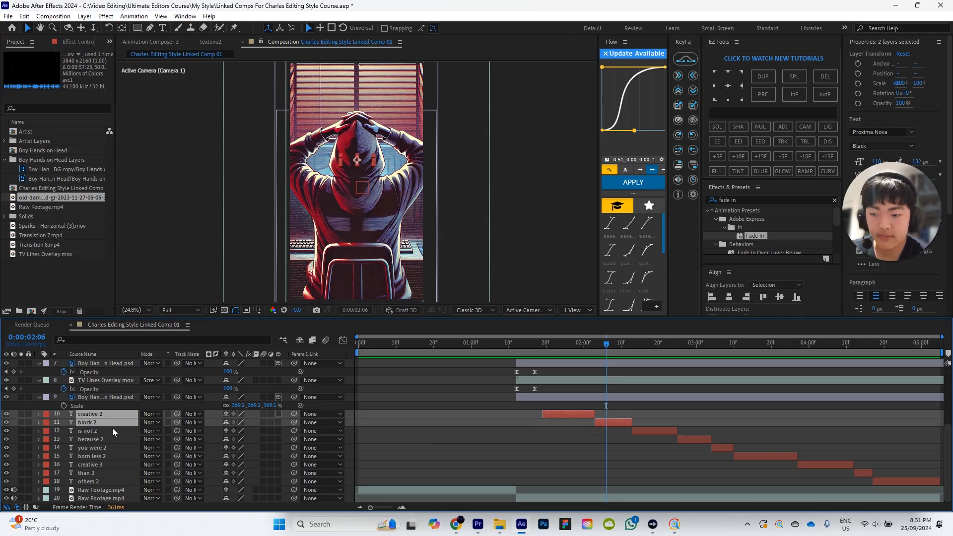
shift+click(92, 482)
scroll(106, 455, up, 2)
drag(98, 469, 110, 394)
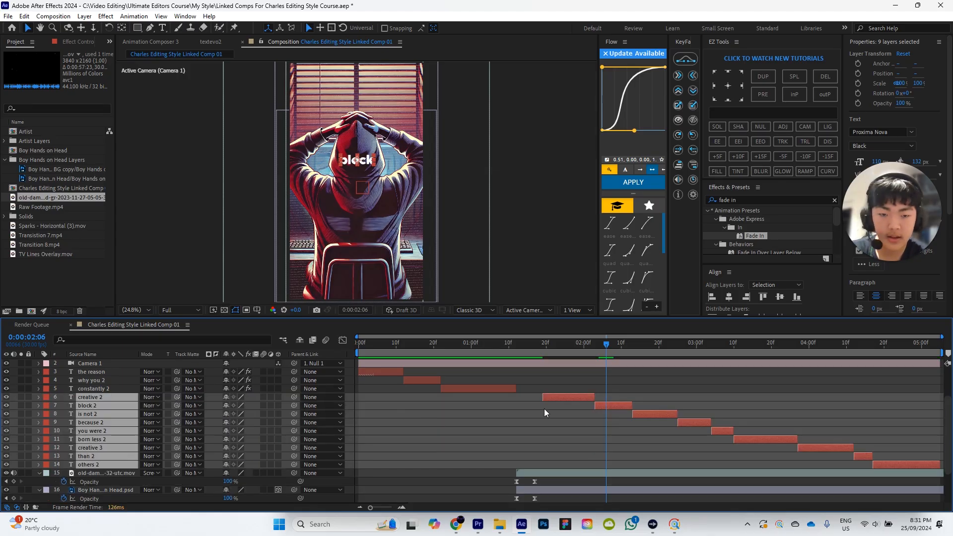
Step: Make the creative 2 caption a 3D layer
click(544, 413)
drag(551, 346, 588, 352)
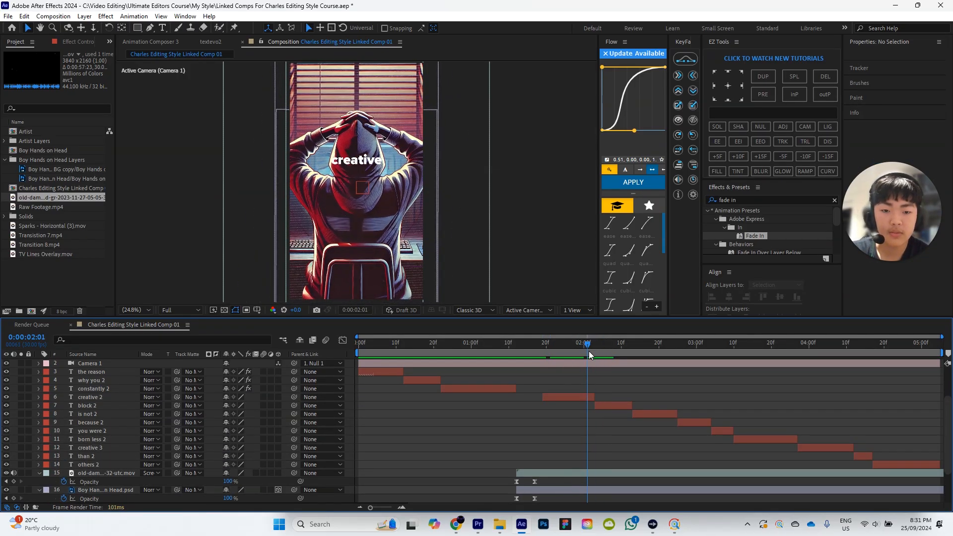
click(91, 397)
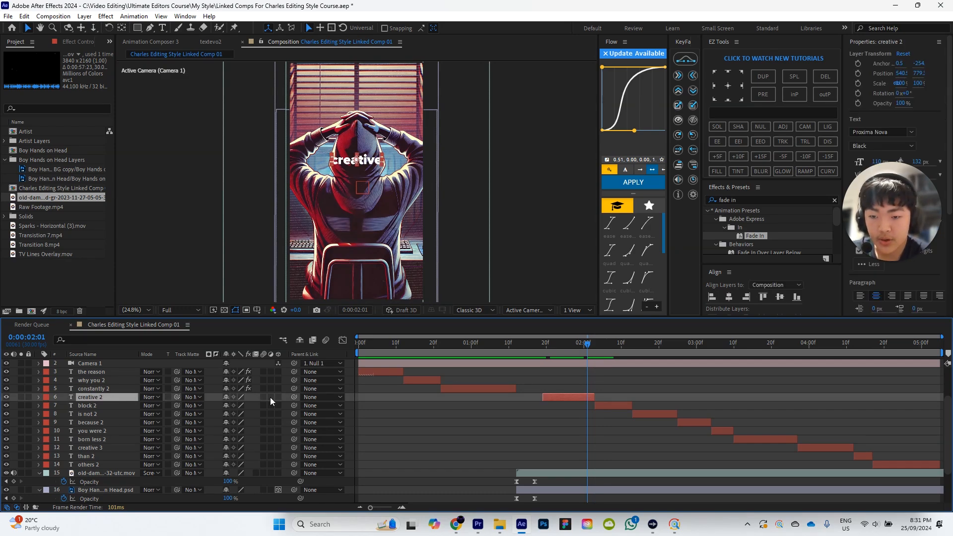
click(508, 422)
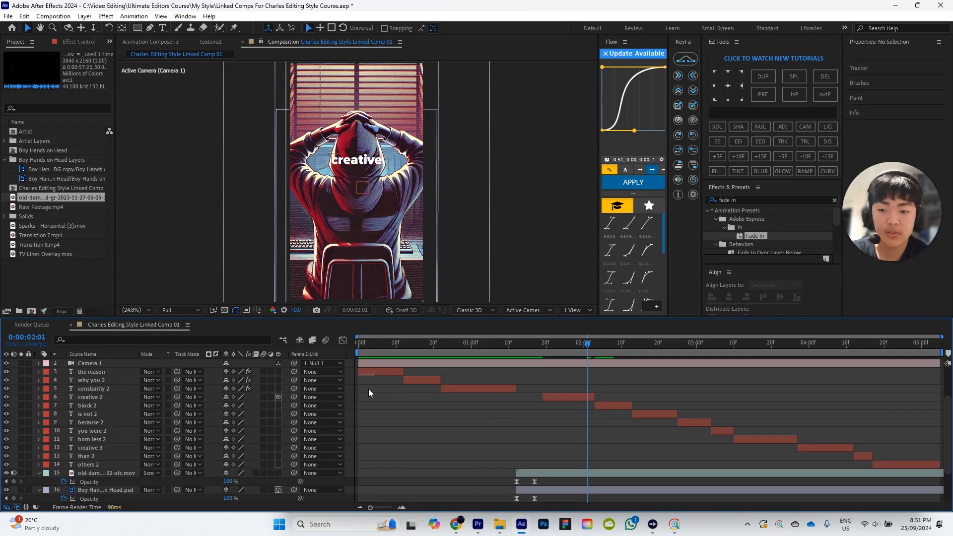
Step: Raise the creative 2 caption above the hooded figure's head, to a Y position of about 179
click(75, 397)
scroll(575, 377, up, 2)
mouse_move(588, 344)
mouse_down()
mouse_move(602, 341)
mouse_move(517, 346)
mouse_move(616, 347)
mouse_move(584, 349)
mouse_up()
drag(359, 112, 361, 64)
click(135, 310)
click(135, 318)
click(487, 242)
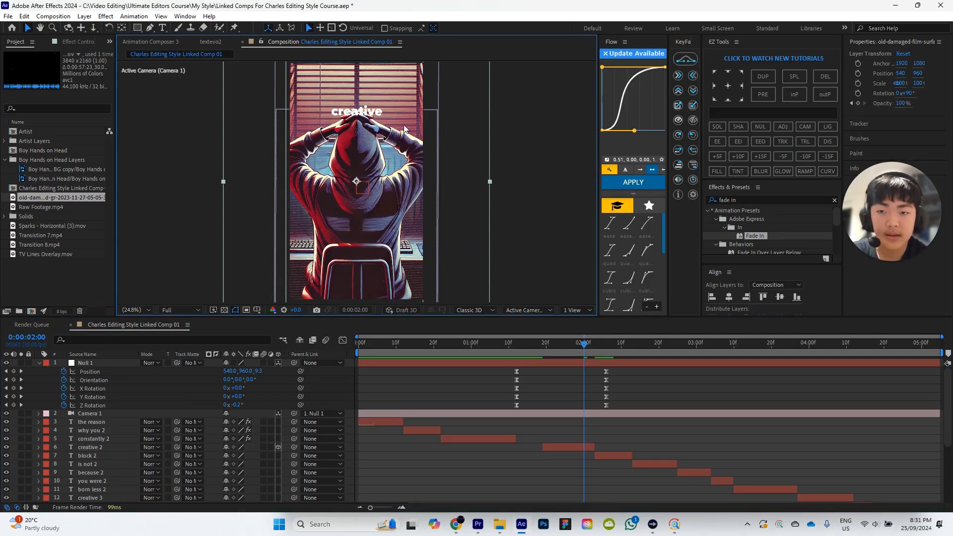
click(570, 447)
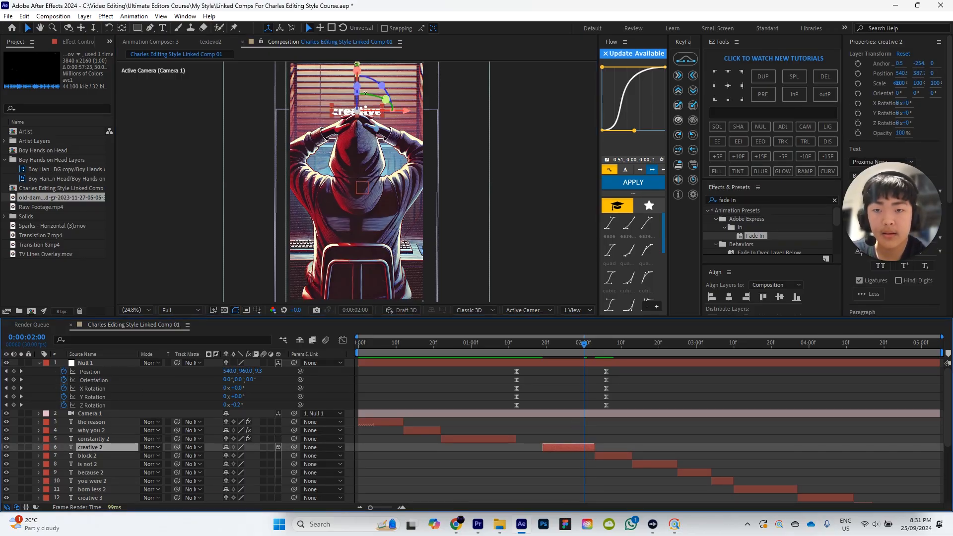
drag(357, 65, 362, 40)
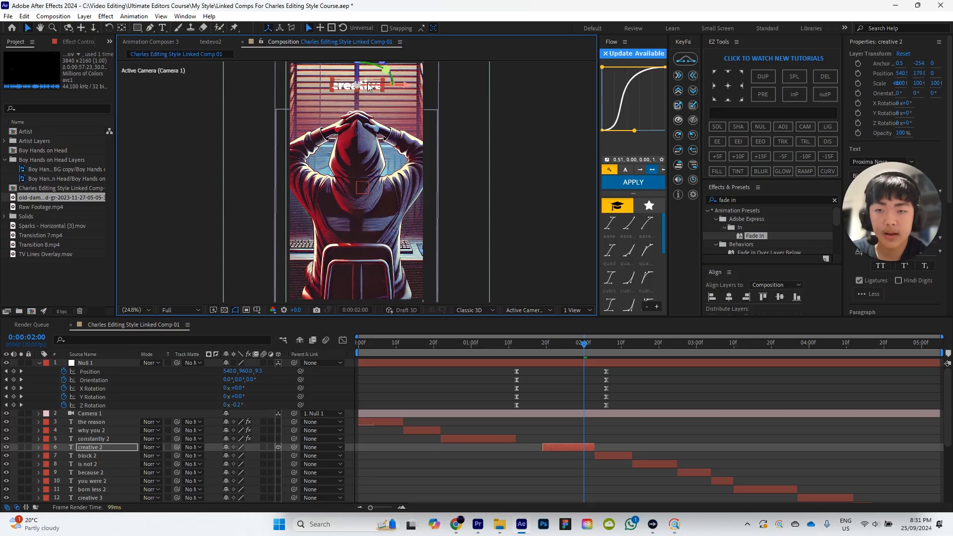
Step: Enlarge the creative 2 caption to about 148% and step back through the camera move to 0:00:01:25
key(ctrl+t)
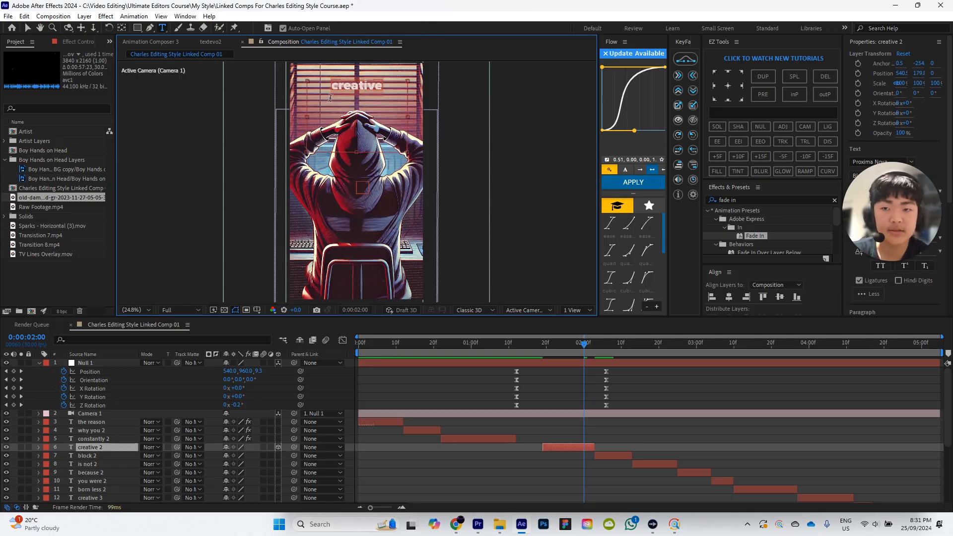
click(656, 420)
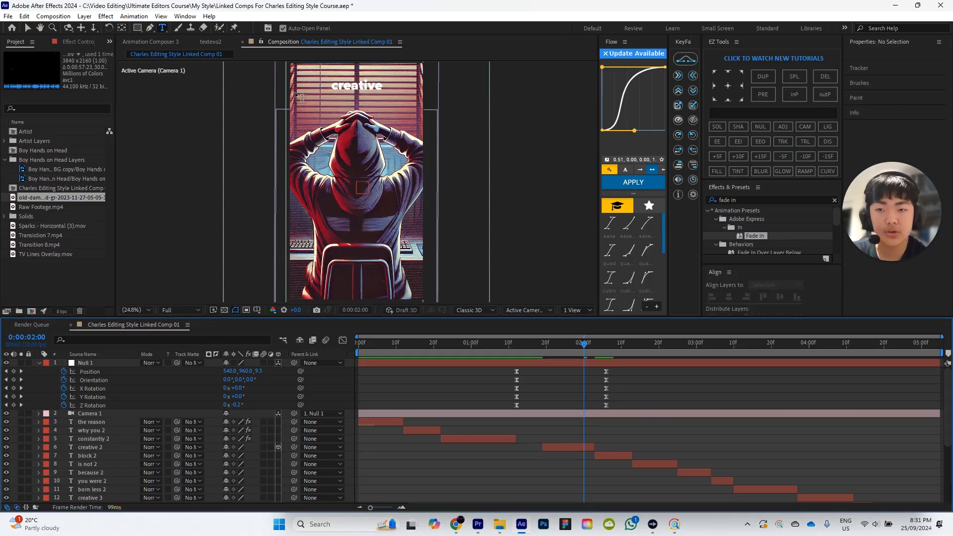
key(v)
click(355, 88)
mouse_move(382, 92)
mouse_down()
mouse_move(393, 97)
mouse_move(385, 94)
mouse_up()
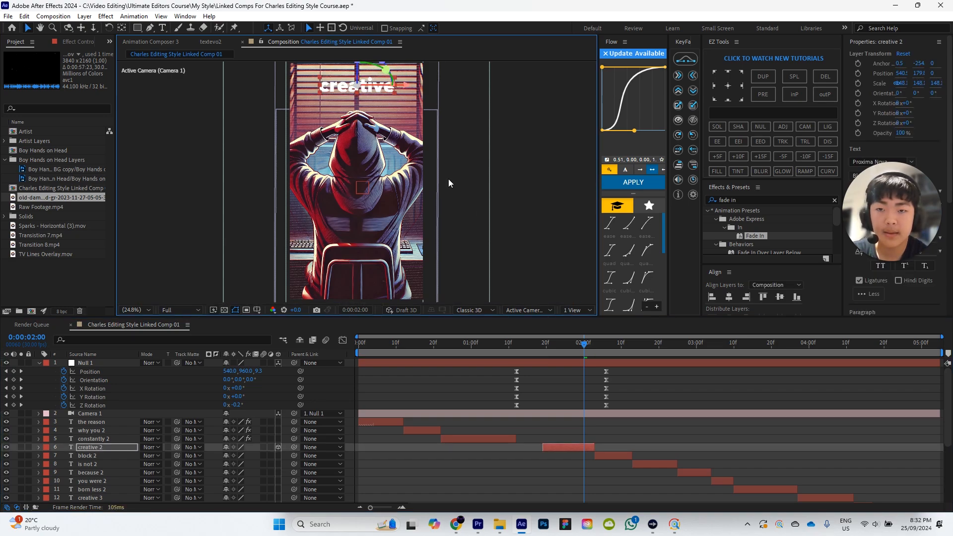
click(614, 387)
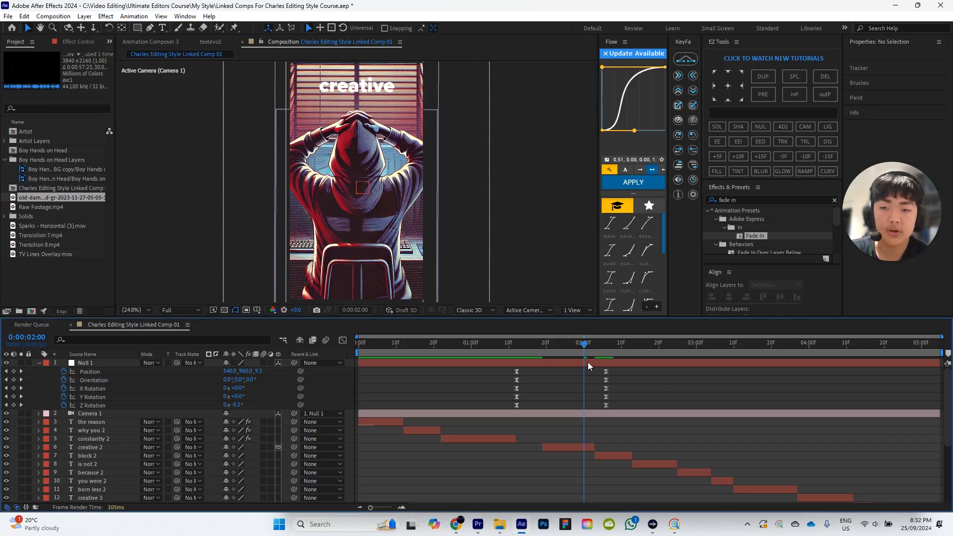
key(Page_Up)
key(Page_Up)
key(Page_Up)
key(Page_Up)
key(Page_Up)
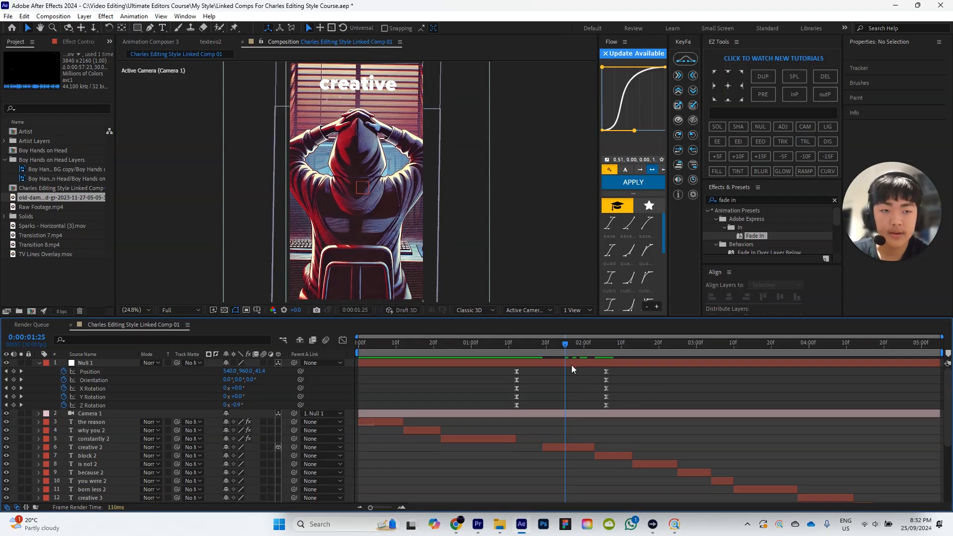
Step: Copy the Duration, Personality and Transform effects from constantly 2 to creative 2 at 0:00:01:19 and preview the caption's entrance
click(469, 439)
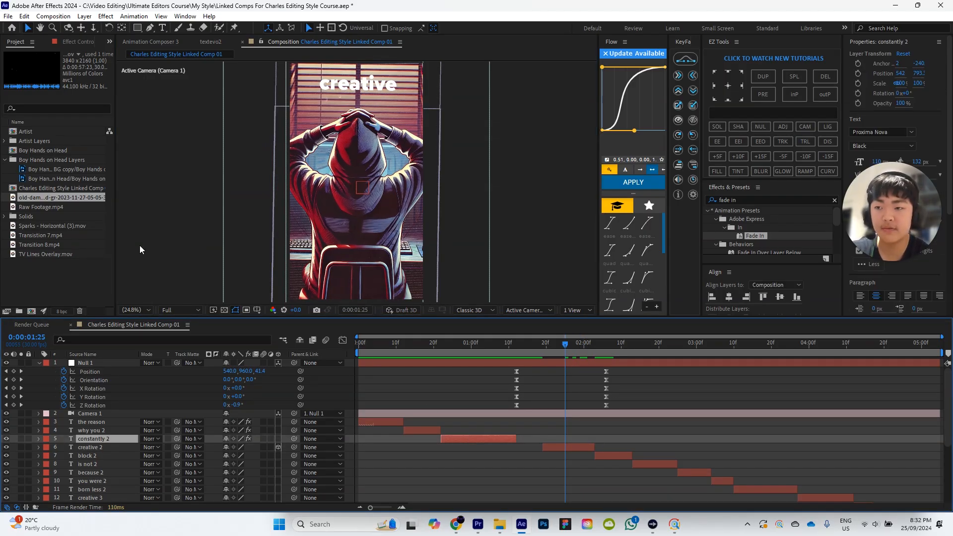
click(63, 43)
shift+click(42, 95)
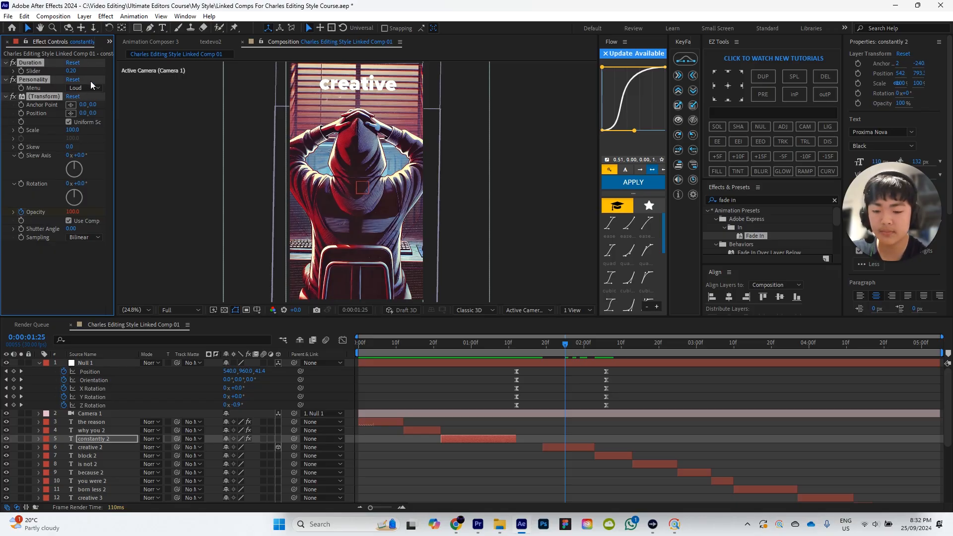
click(580, 450)
click(543, 344)
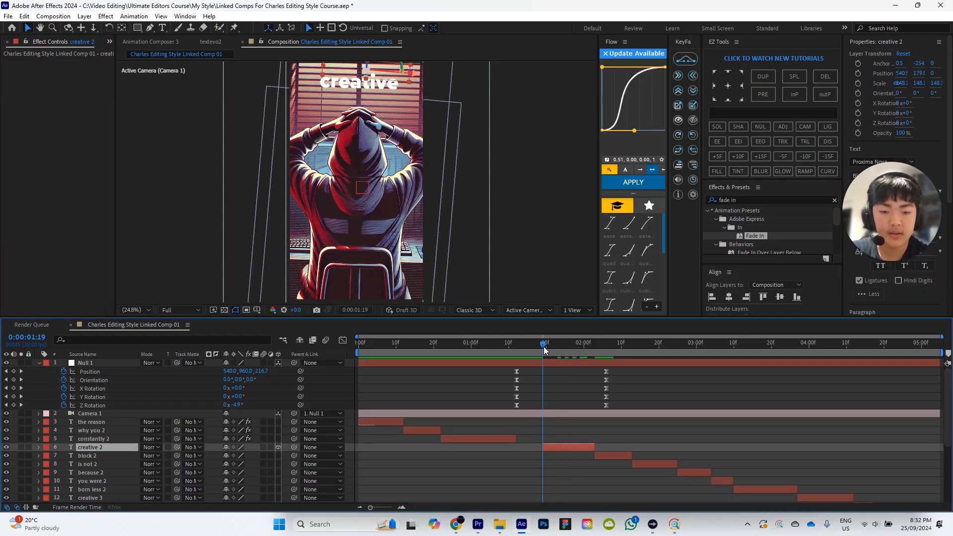
key(ctrl+v)
click(572, 385)
key(space)
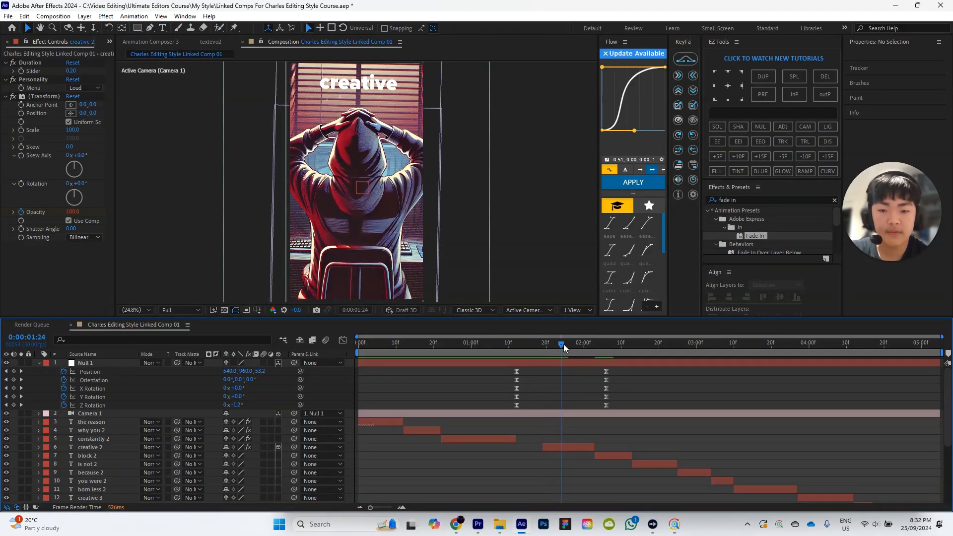
Step: Extend the creative 2 caption so it ends together with the block 2 layer
drag(564, 344, 592, 351)
drag(594, 446, 627, 445)
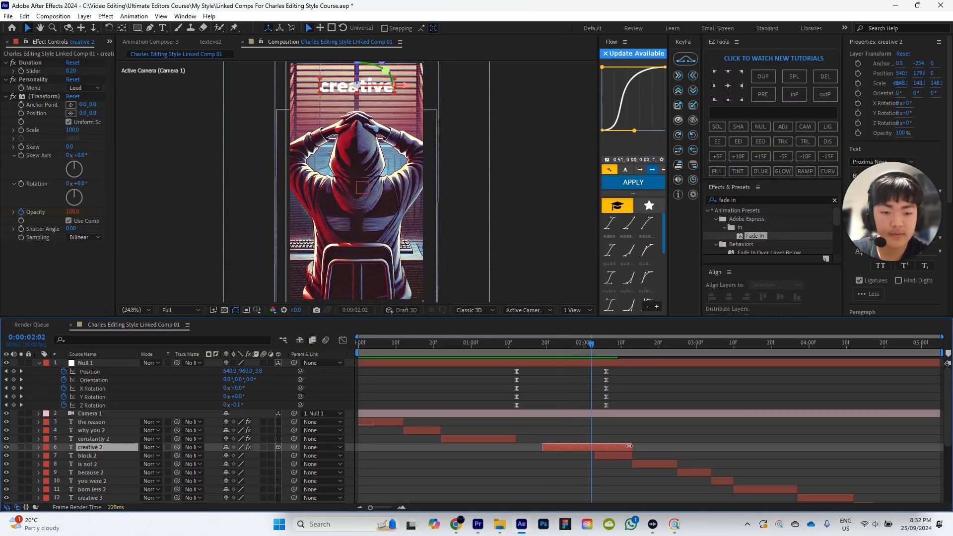
click(671, 420)
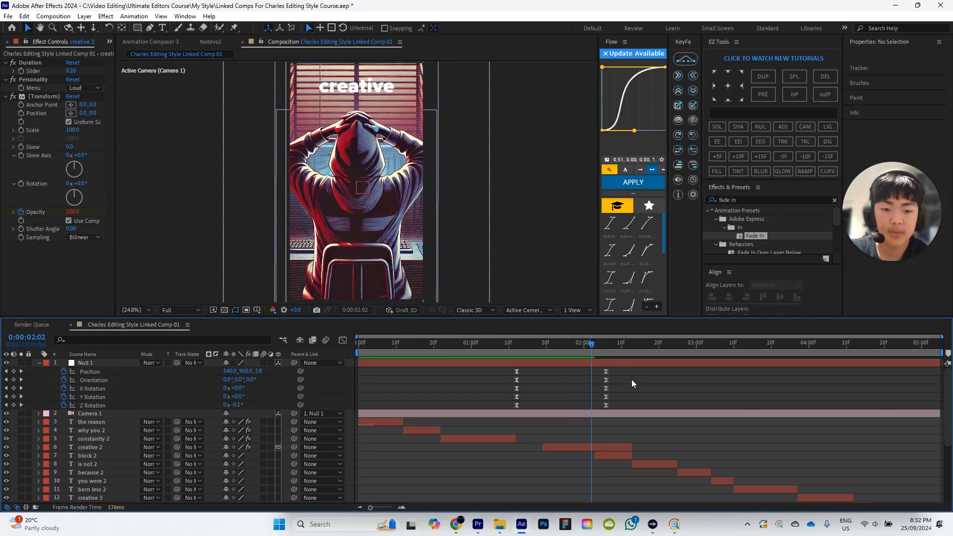
Step: Make the block 2 caption a 3D layer and raise it beneath the word creative, to a Y position of about 324
click(609, 343)
click(607, 455)
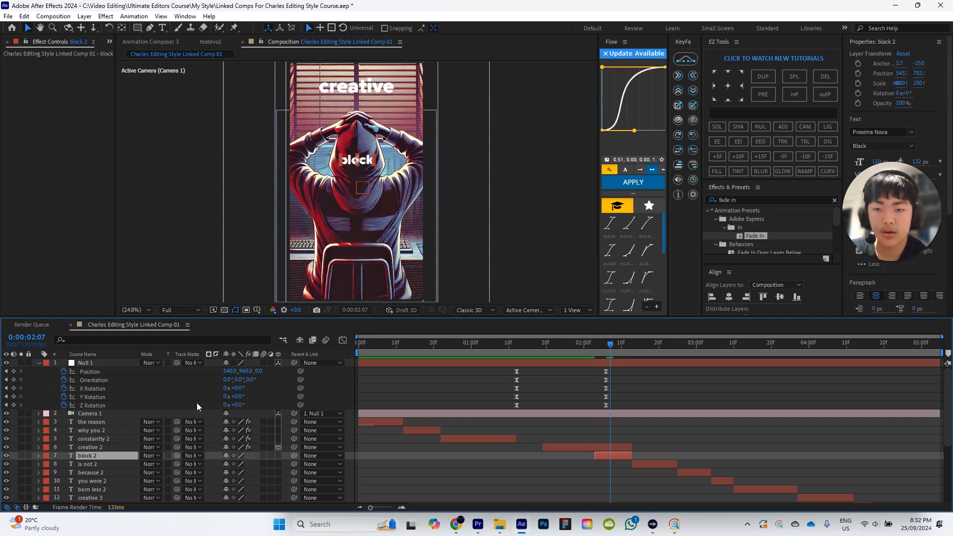
click(278, 455)
drag(358, 159, 358, 104)
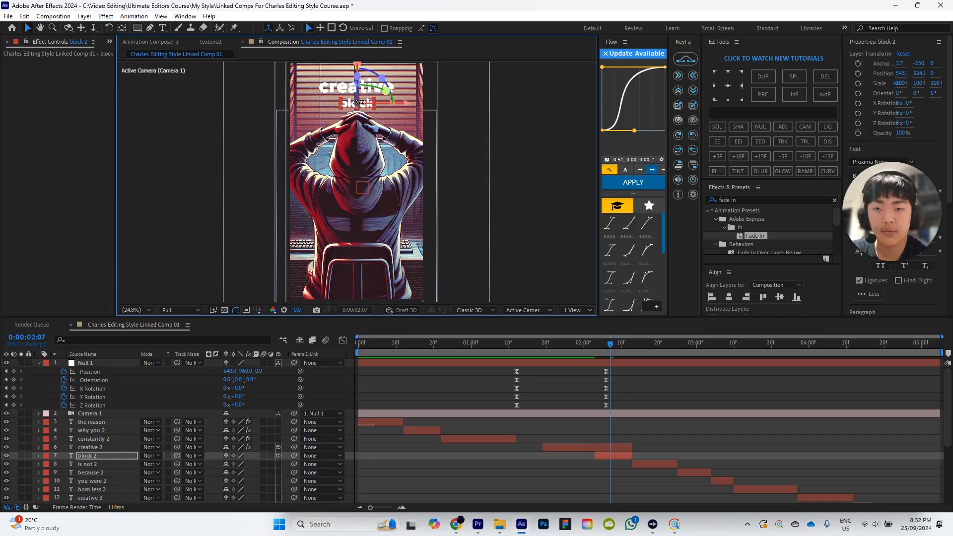
Step: Set the block caption's font to PT Serif Regular in all caps
key(ctrl+t)
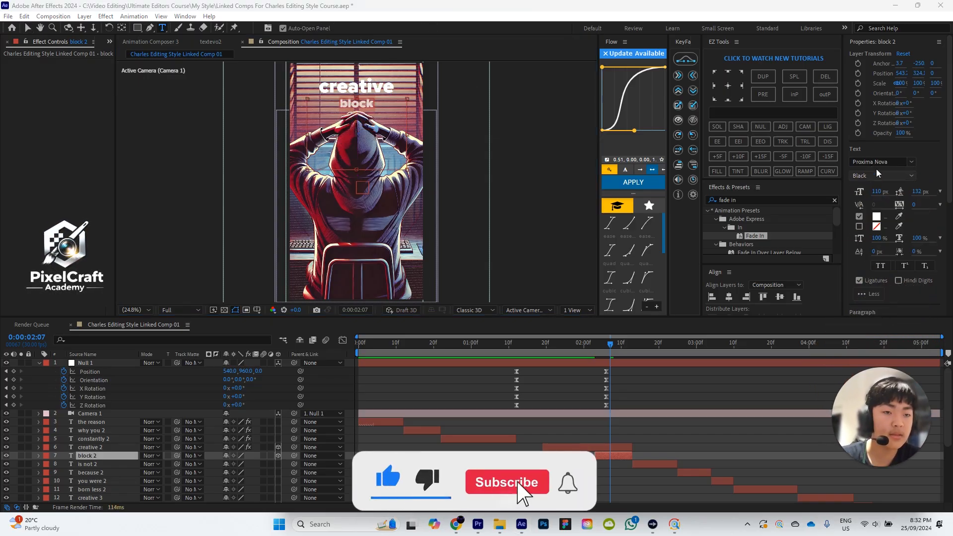
click(876, 162)
text(serif)
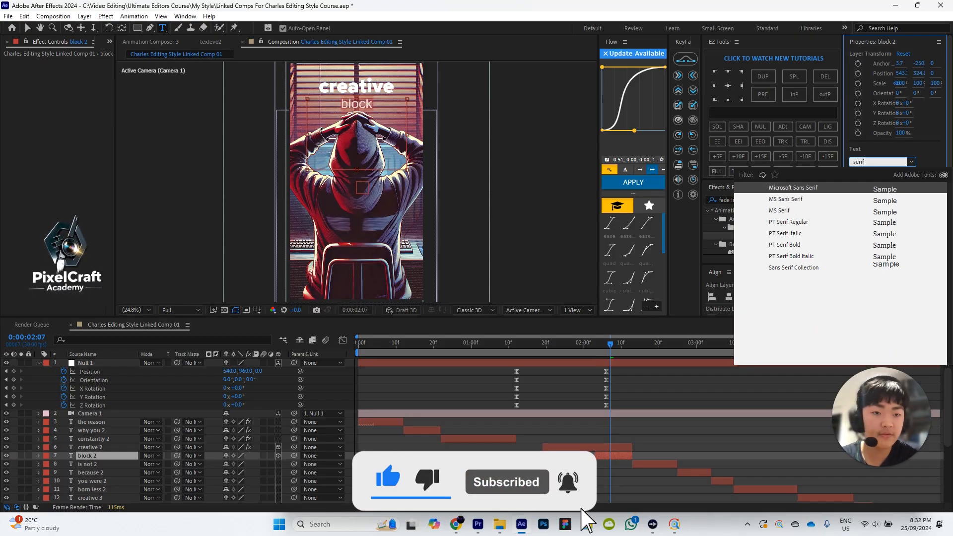
click(803, 224)
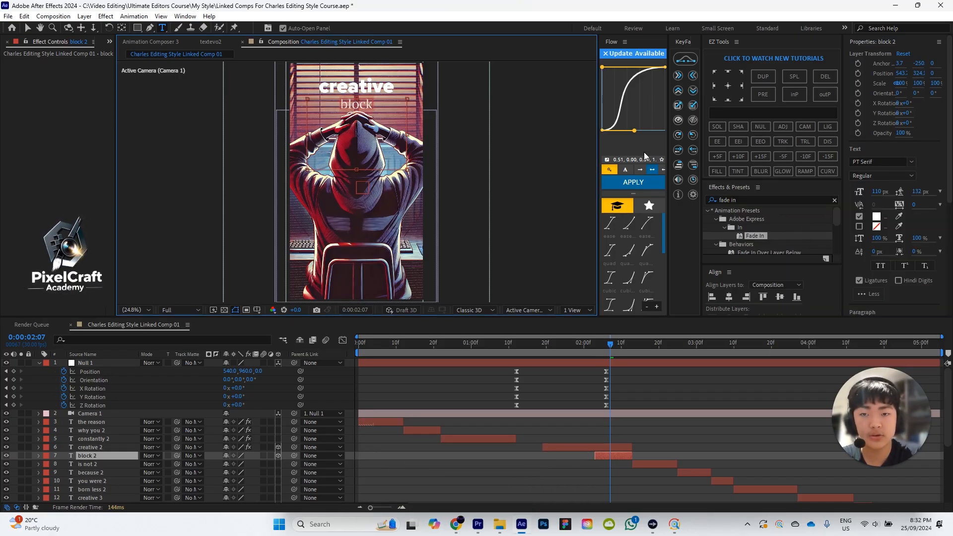
click(880, 265)
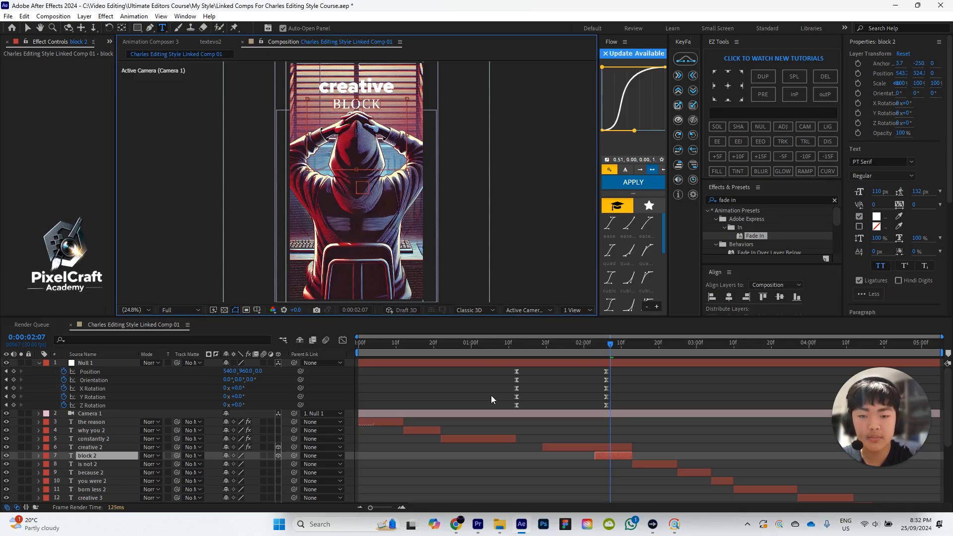
Step: Enlarge the block caption to about 185%
key(v)
mouse_move(381, 109)
mouse_down()
mouse_move(389, 114)
mouse_move(379, 117)
mouse_up()
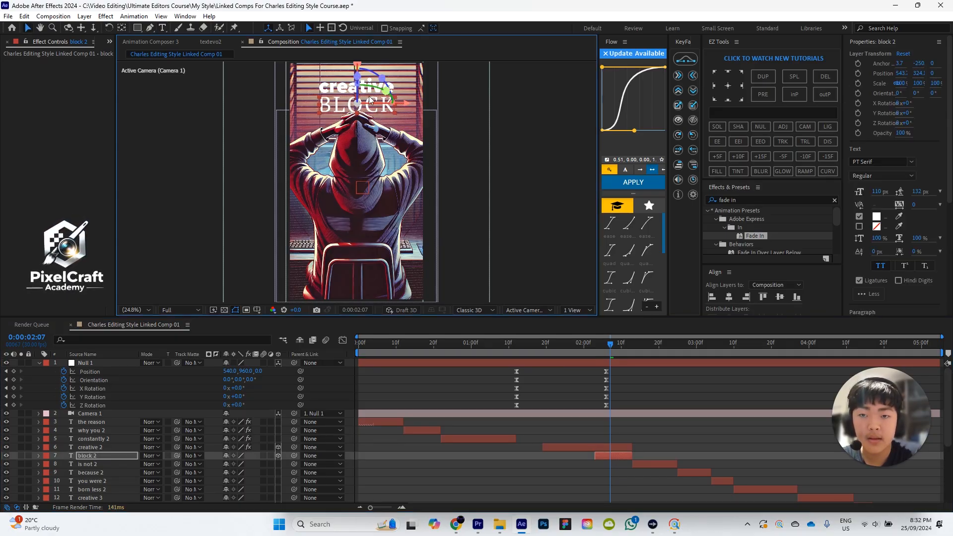
drag(398, 115, 398, 114)
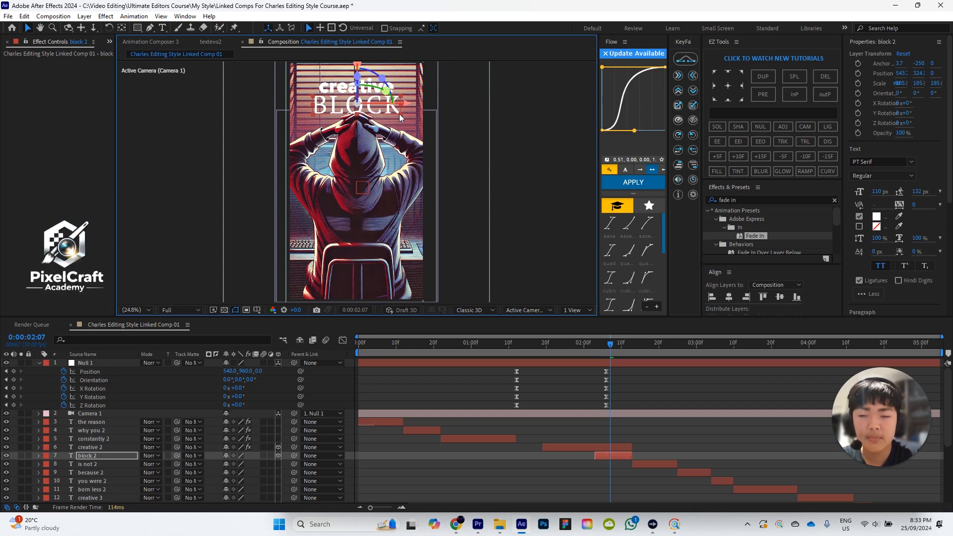
Step: Lower the block caption towards the figure's hands, to a Y position of about 388
key(comma)
key(period)
key(comma)
mouse_move(359, 113)
mouse_down()
mouse_move(360, 94)
mouse_move(367, 103)
mouse_up()
key(period)
key(ctrl+z)
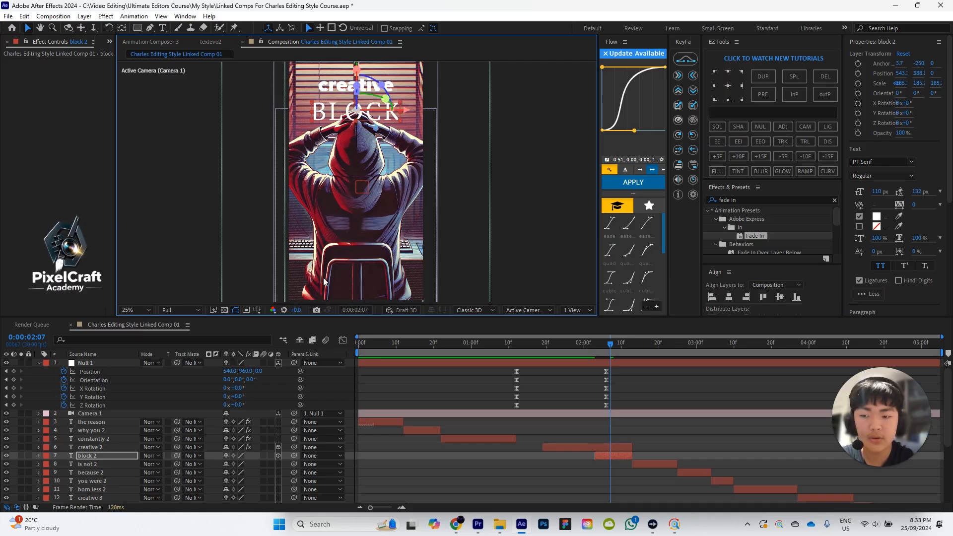
Step: Try pushing the block 2 caption back in depth to a Z position of about 2362, and reset Z to 0
click(105, 449)
click(110, 455)
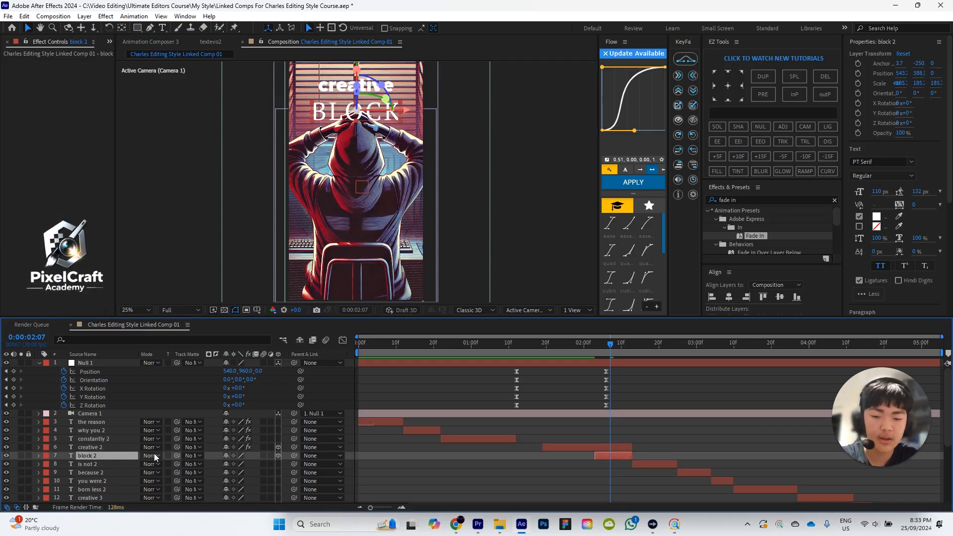
key(p)
drag(257, 463, 848, 459)
drag(274, 460, 371, 460)
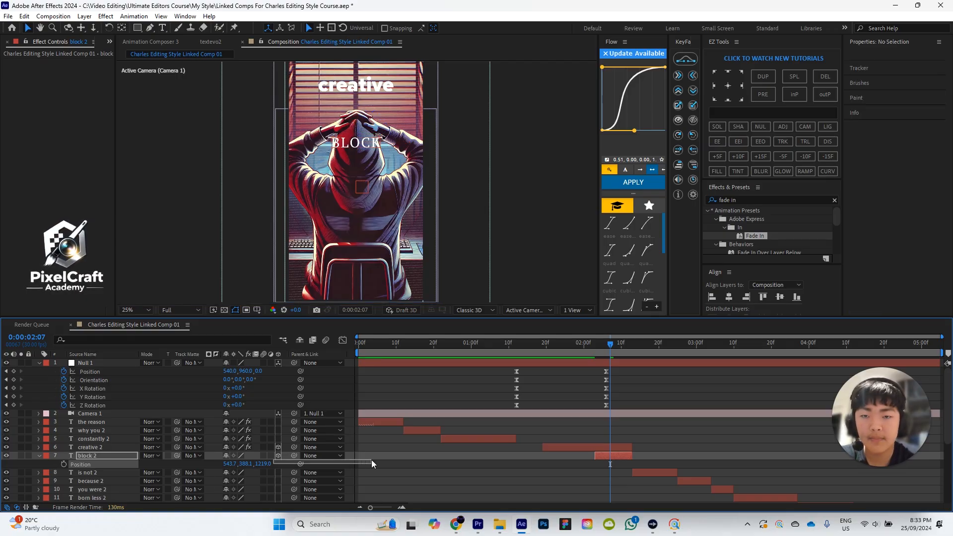
drag(263, 463, 386, 451)
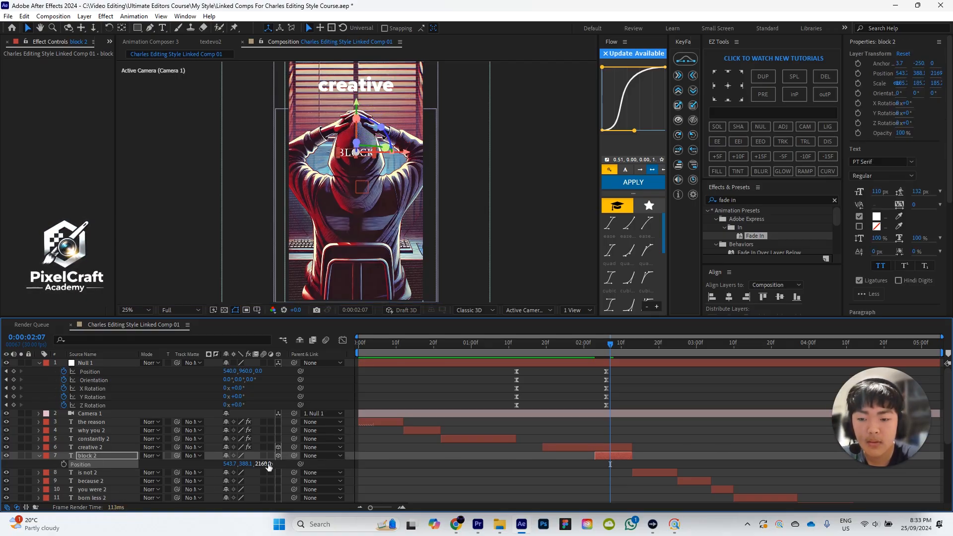
drag(263, 464, 314, 462)
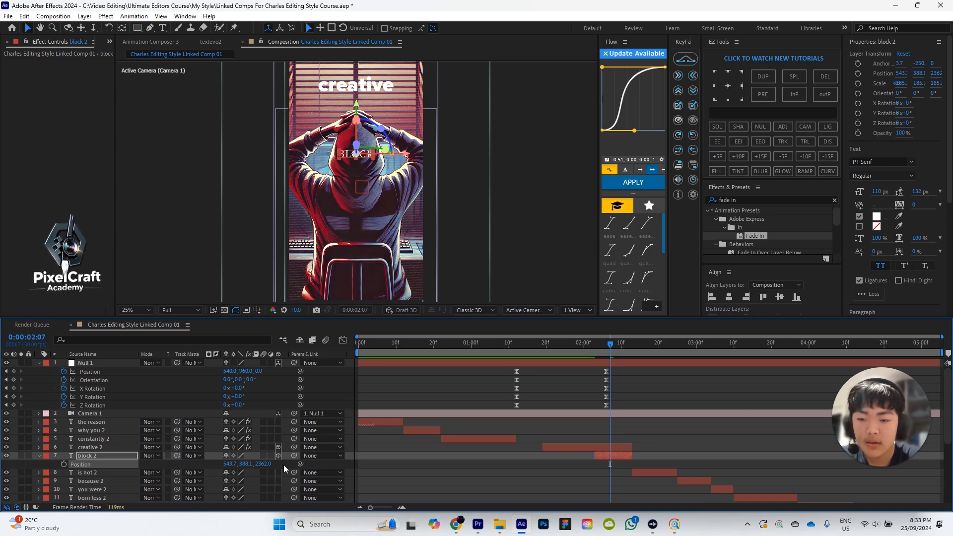
key(ctrl+z)
click(263, 463)
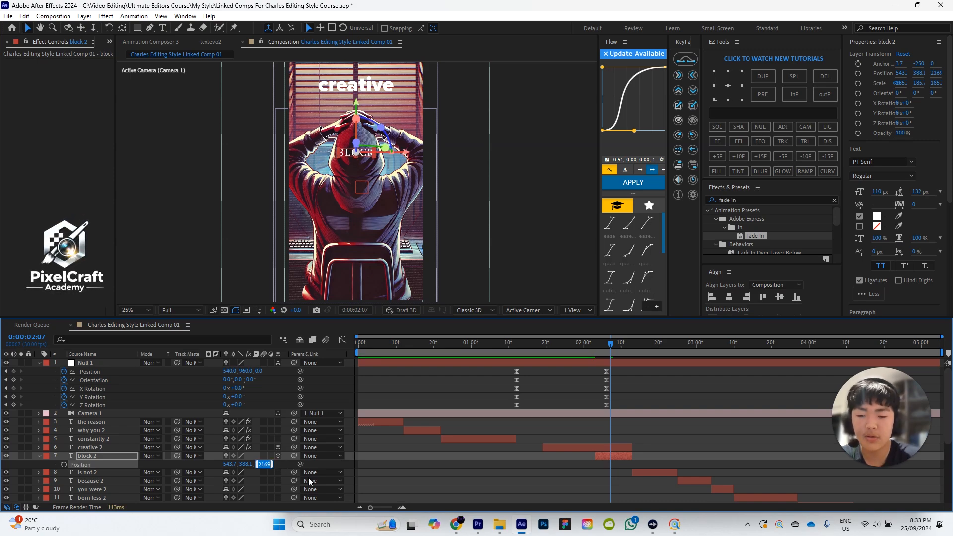
text(0)
key(Return)
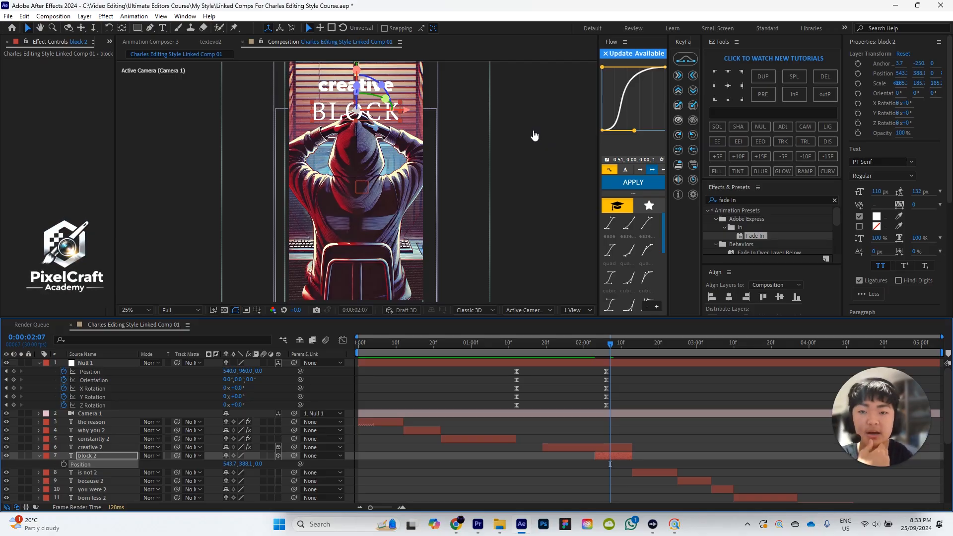
Step: Move the block 2 layer below TV Lines Overlay, directly above the lower Boy Hands on Head layer
scroll(442, 408, down, 3)
drag(96, 394, 113, 494)
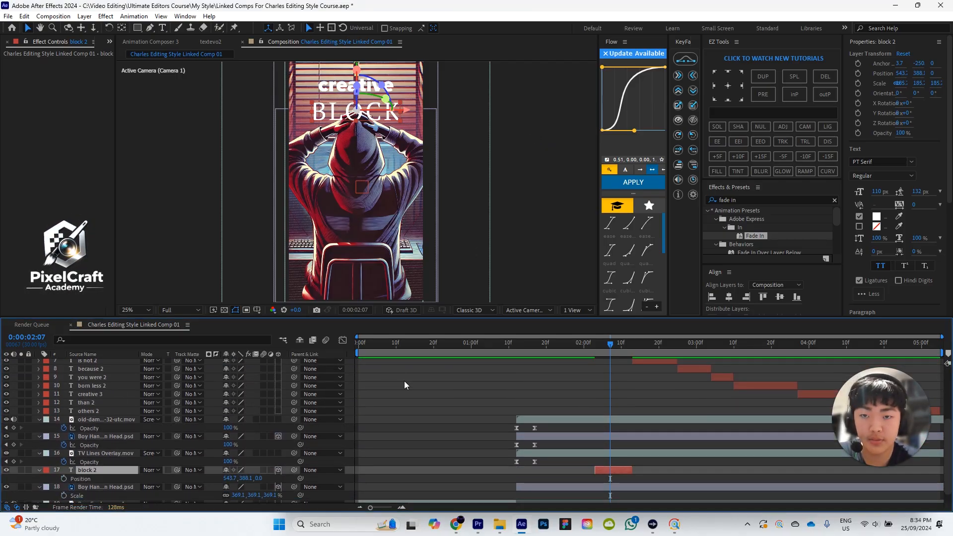
click(418, 407)
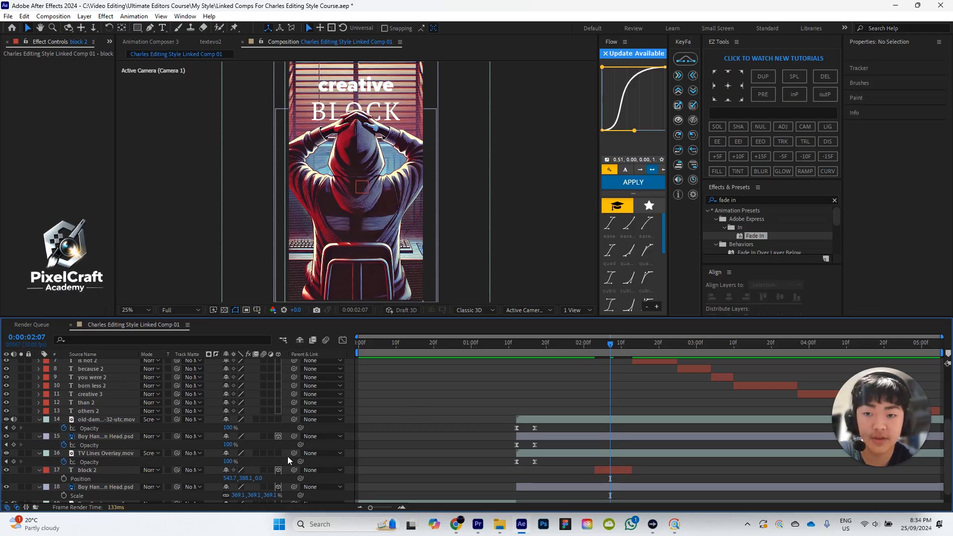
Step: Tighten the block caption's tracking to about -101
click(99, 470)
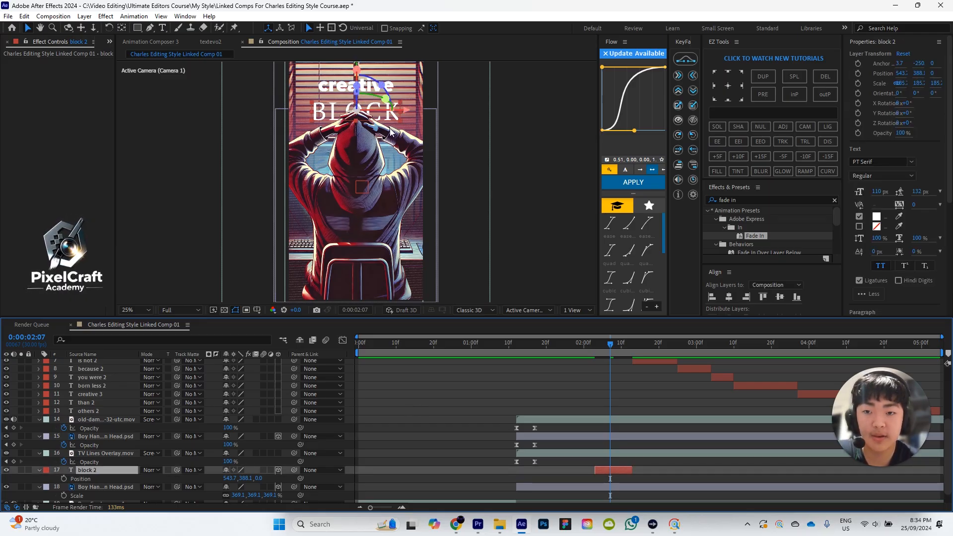
click(357, 124)
key(ctrl+t)
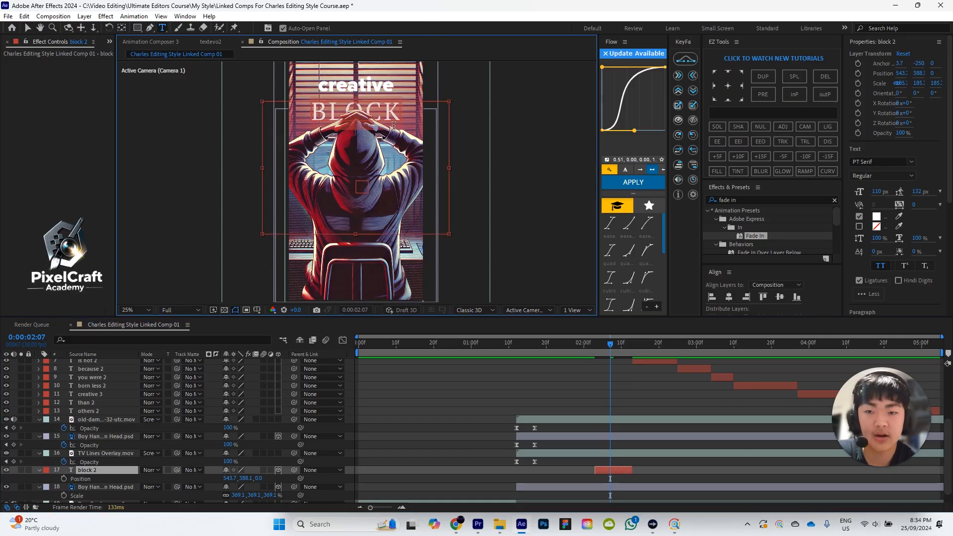
drag(913, 205, 865, 216)
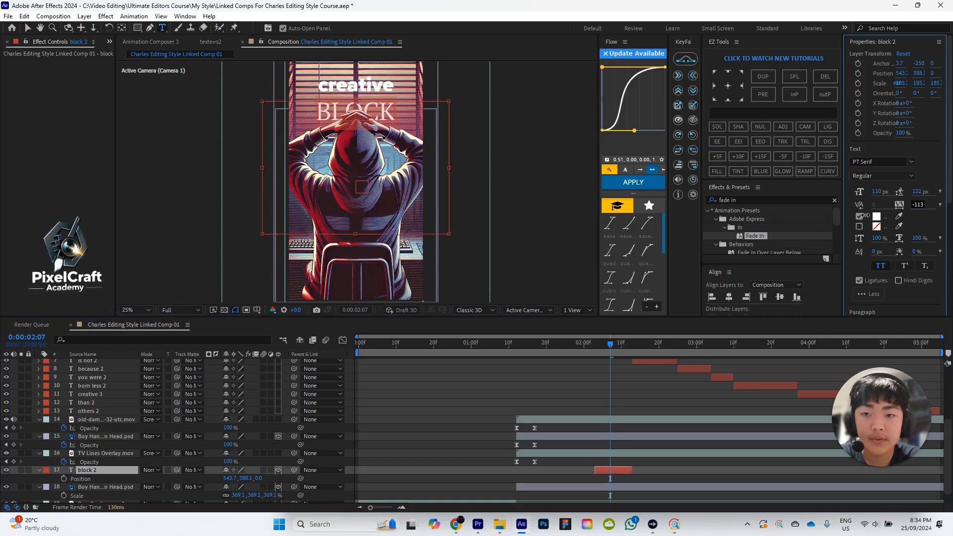
click(376, 211)
Step: Scale the block 2 caption up to about 249.7%
click(93, 471)
key(s)
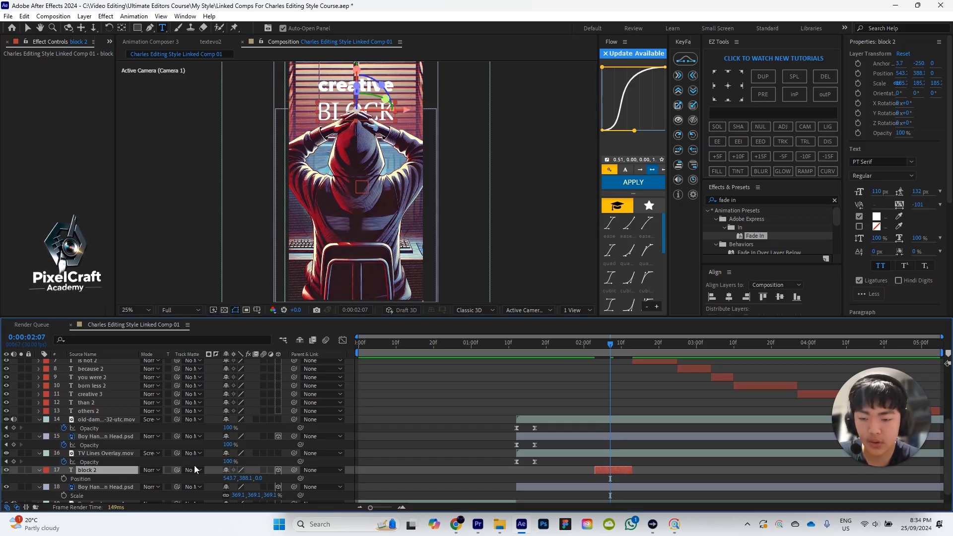
drag(271, 478, 304, 479)
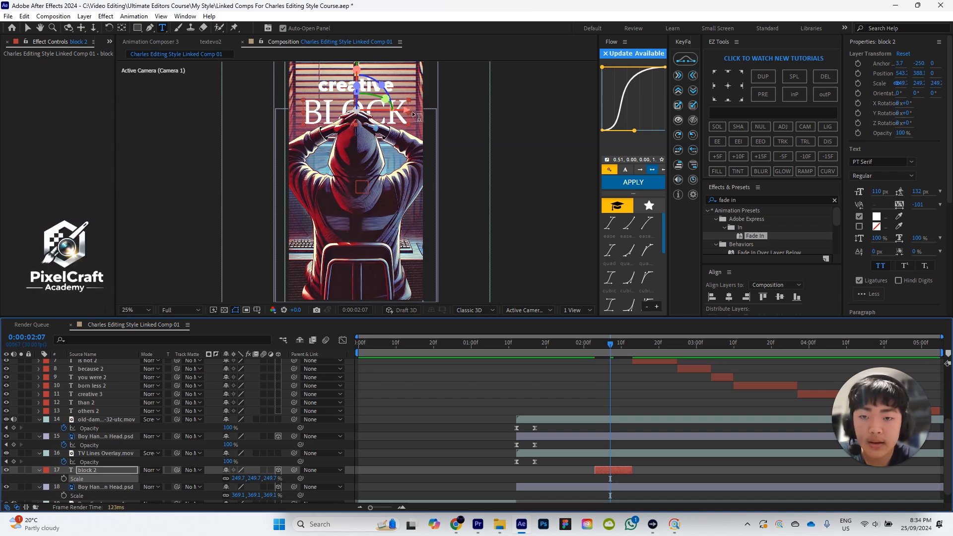
Step: Shift the block caption to an X position of about 559 and adjust its height behind the figure's raised hands
key(v)
drag(406, 114, 408, 114)
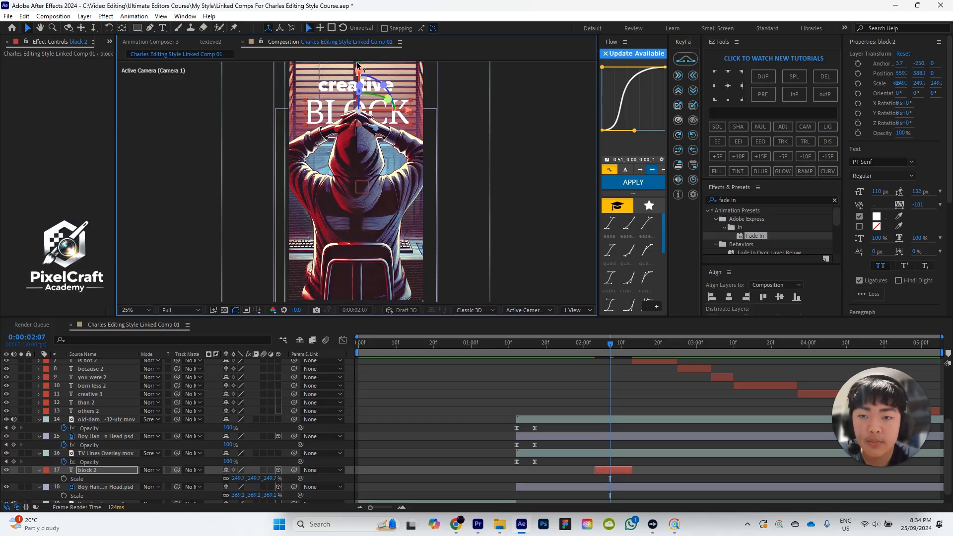
drag(358, 71, 367, 77)
click(447, 386)
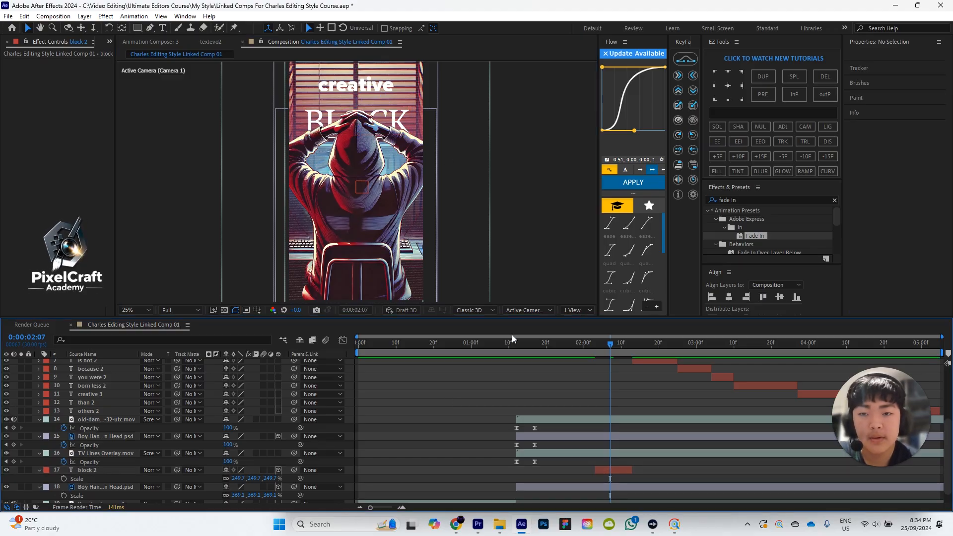
click(90, 467)
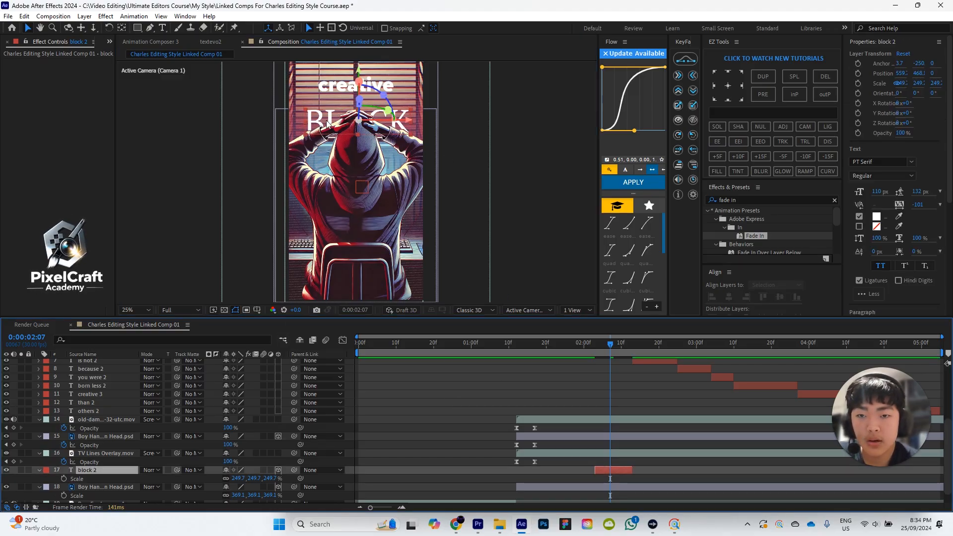
mouse_move(356, 72)
mouse_down()
mouse_move(363, 64)
mouse_move(361, 83)
mouse_up()
click(446, 387)
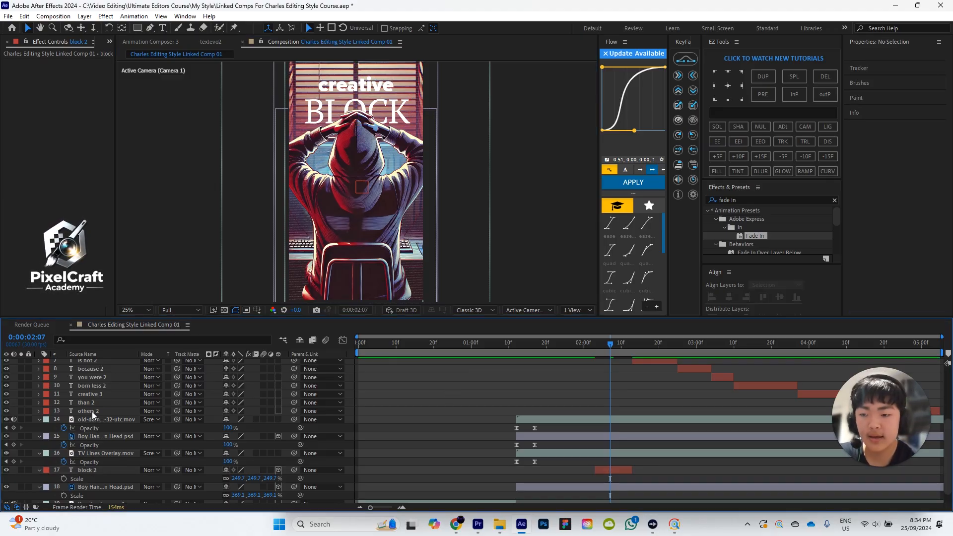
Step: Scale the creative 2 caption up to about 190.1%
scroll(116, 391, up, 1)
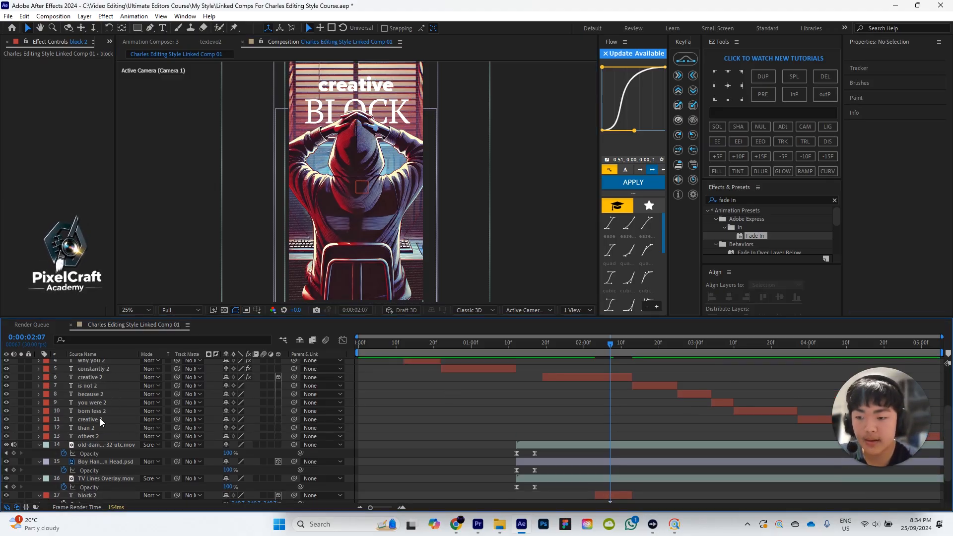
click(100, 419)
scroll(138, 378, up, 3)
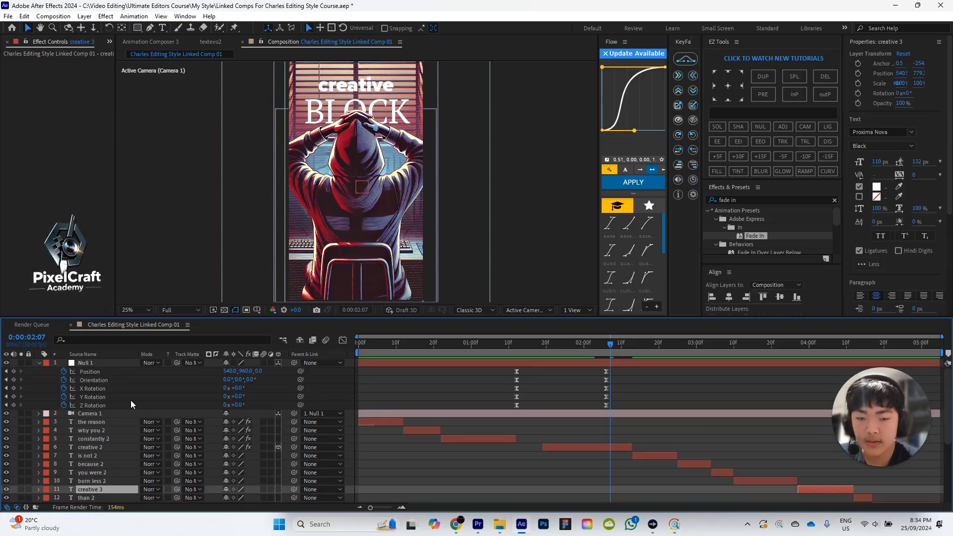
click(573, 447)
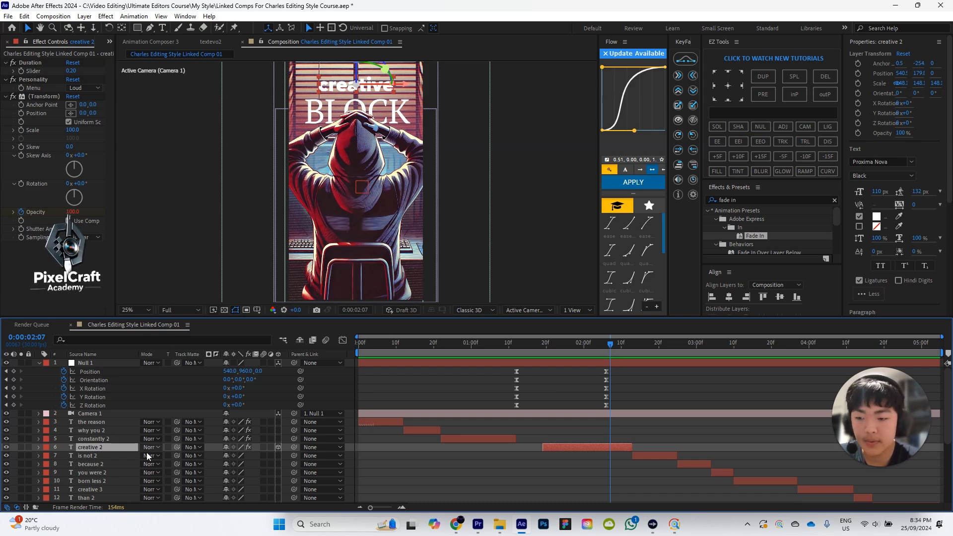
key(s)
drag(272, 455, 285, 453)
drag(288, 453, 291, 453)
click(459, 413)
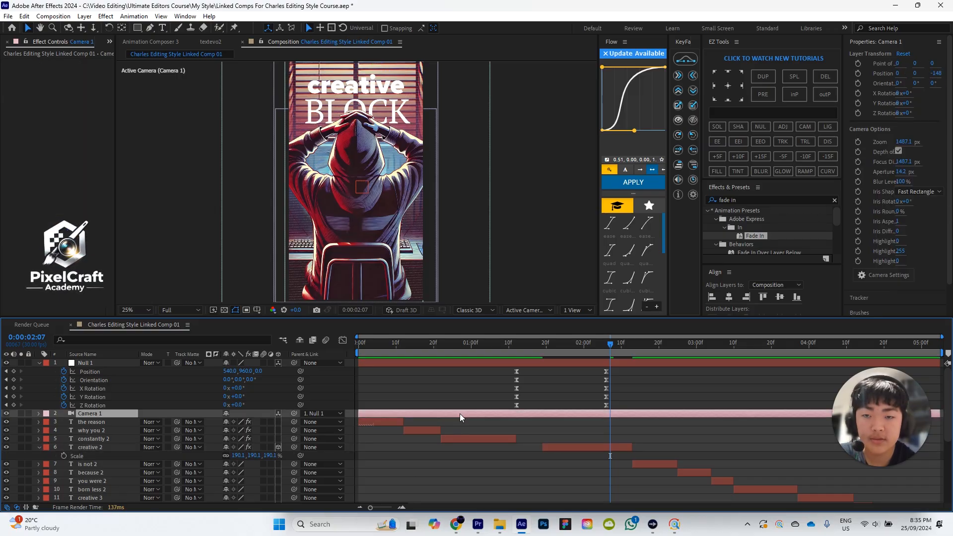
Step: Lower the creative 2 caption closer to the block caption, to a Y position of about 203.8
click(103, 445)
key(comma)
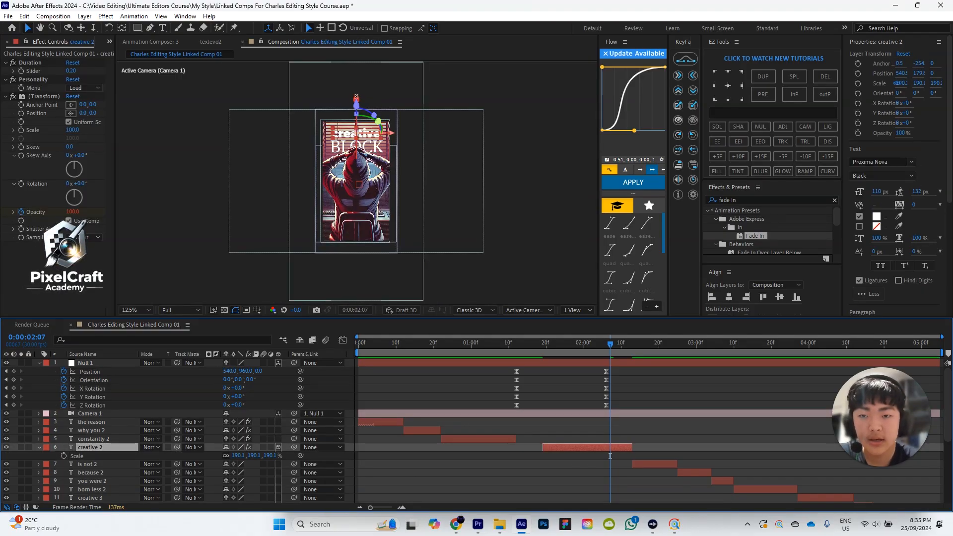
key(period)
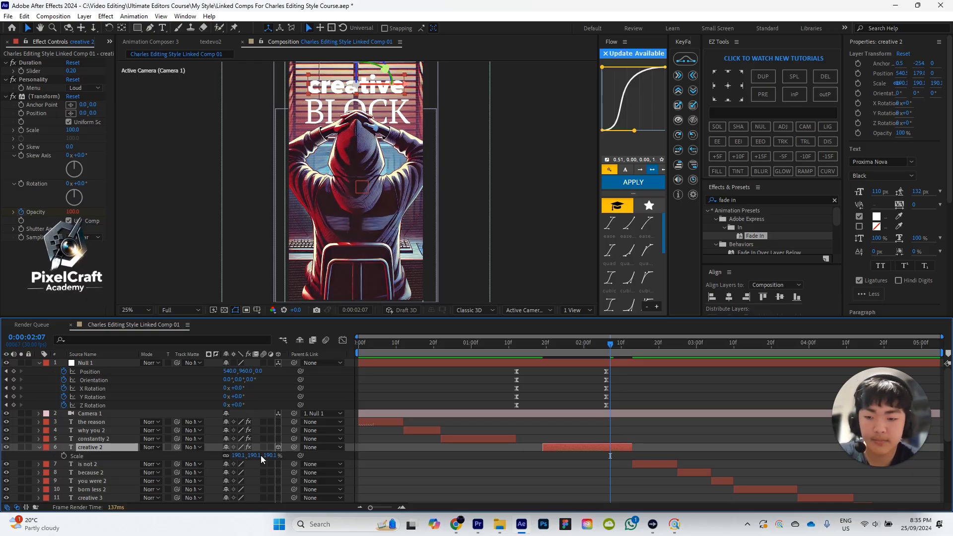
key(p)
drag(250, 456, 261, 457)
click(465, 390)
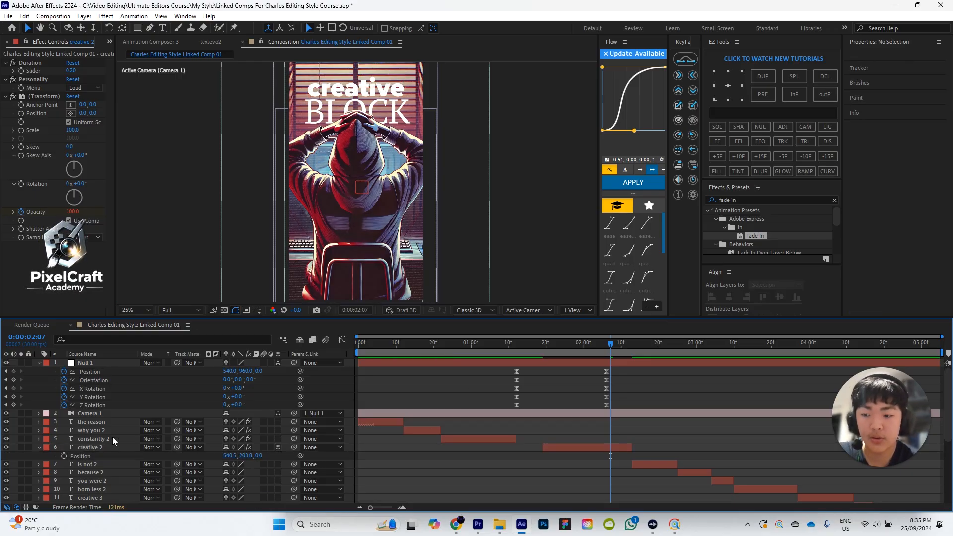
Step: Move the creative 2 layer below TV Lines Overlay, directly above the block 2 layer
click(95, 447)
scroll(106, 421, down, 2)
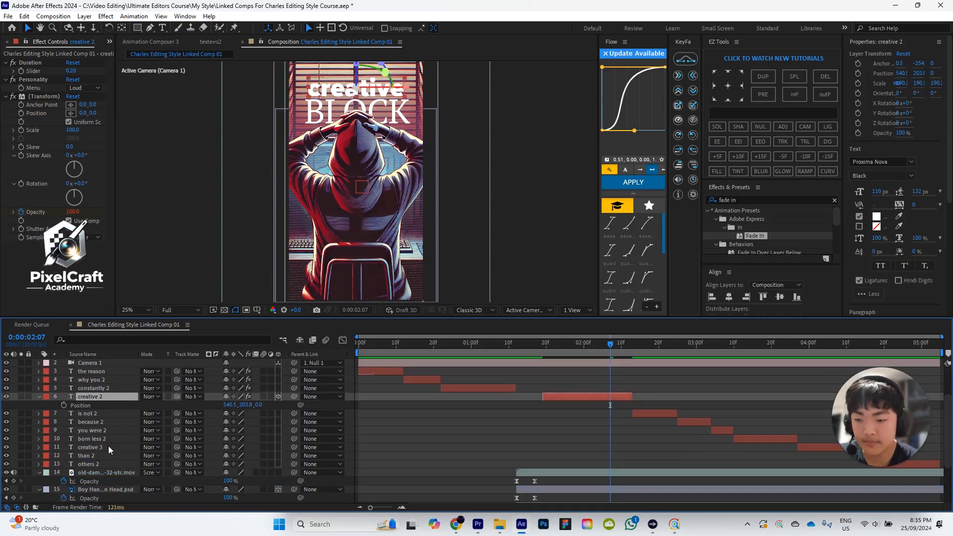
key(ctrl+z)
drag(105, 447, 115, 485)
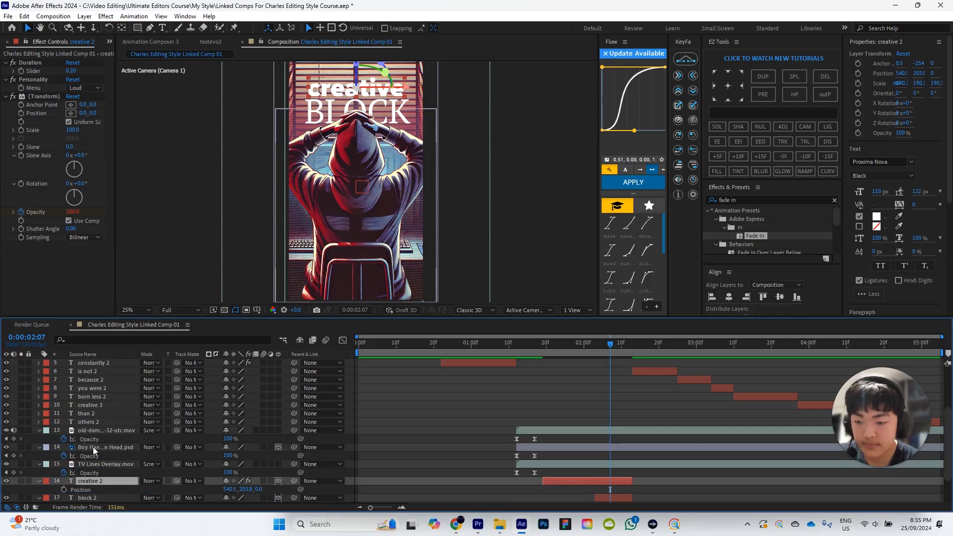
scroll(102, 444, down, 1)
click(430, 405)
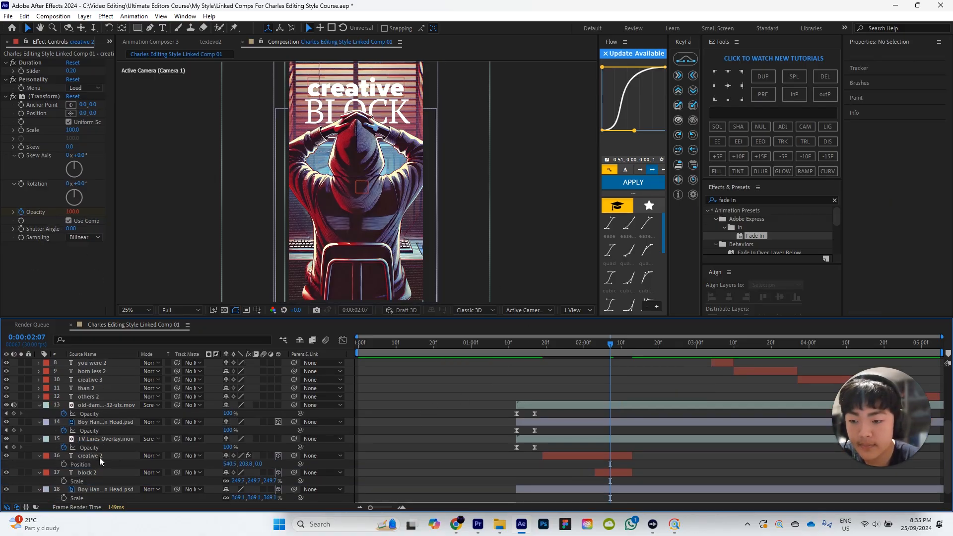
Step: Examine up close how the creative and block captions blend behind the figure's raised hands
key(period)
key(period)
key(h)
drag(424, 127, 408, 258)
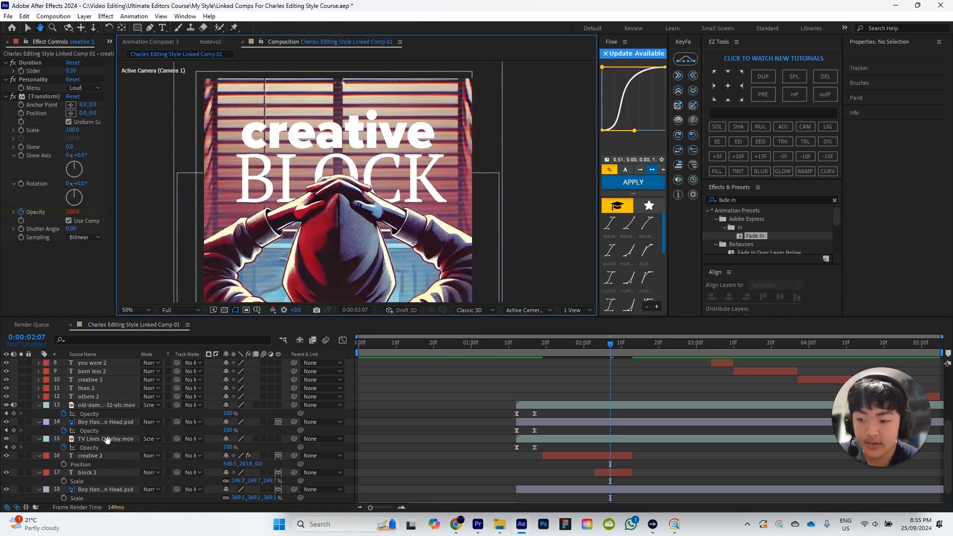
key(v)
key(period)
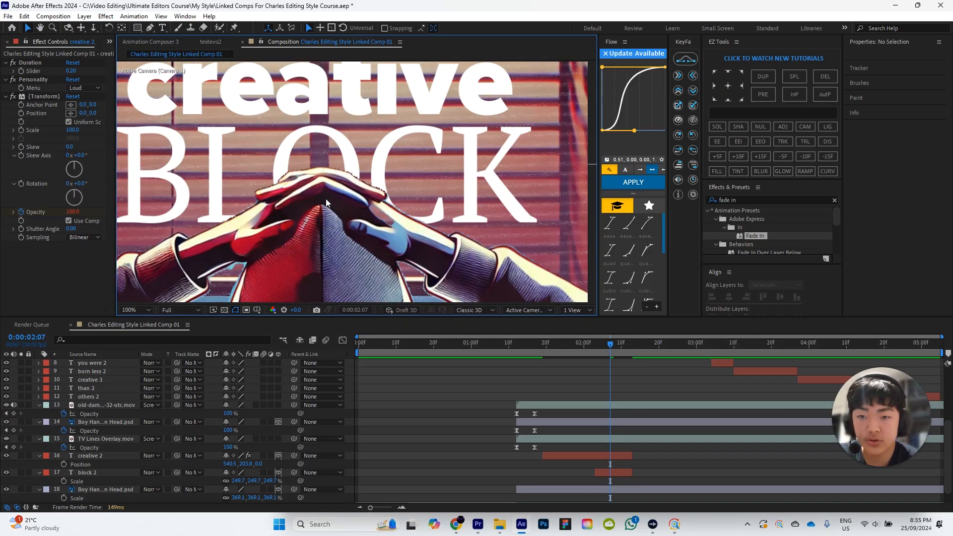
key(shift+slash)
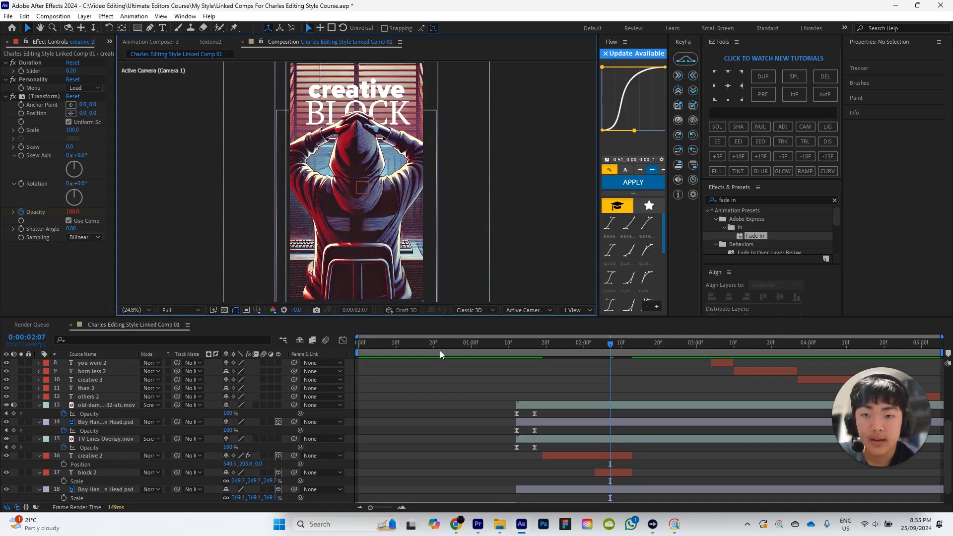
Step: Set the opacity of the creative 2 and block 2 captions to 80%
click(111, 455)
ctrl+click(112, 474)
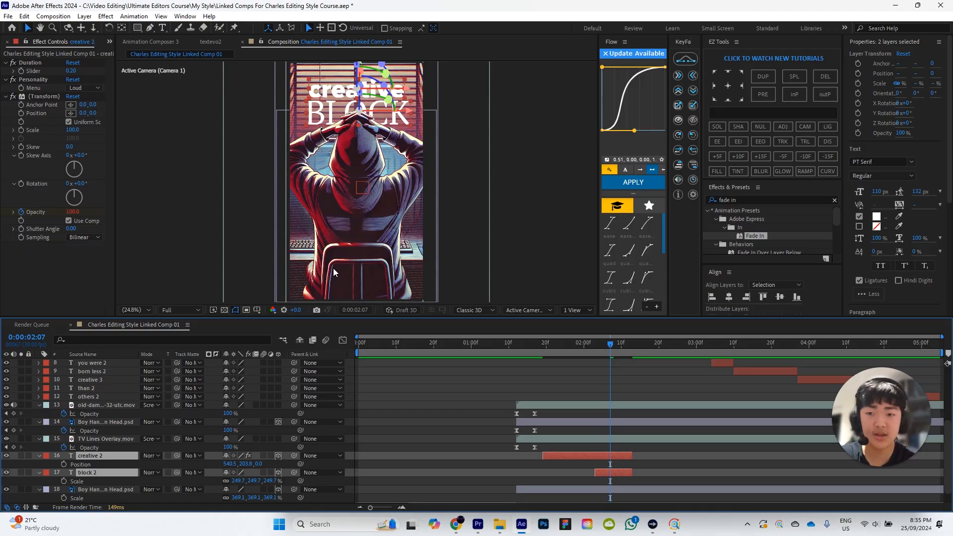
key(t)
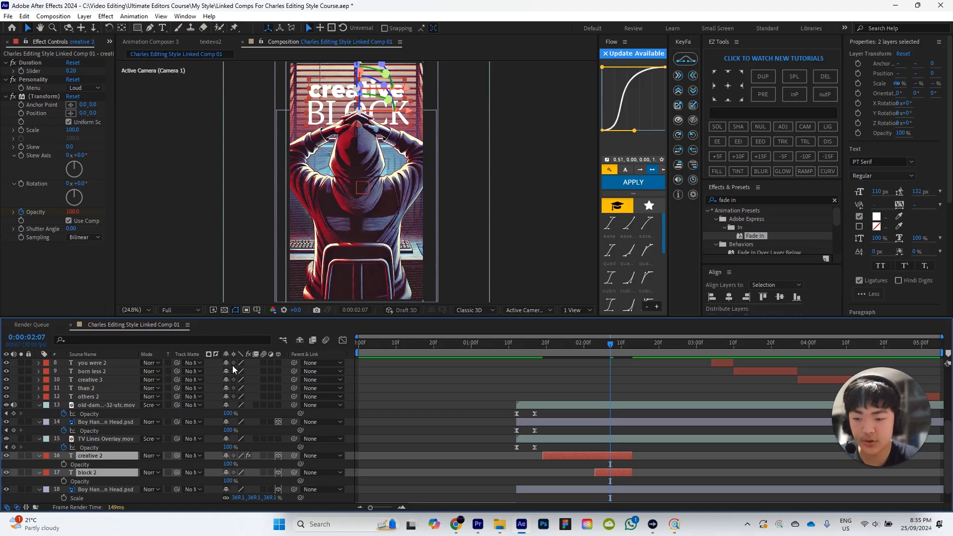
click(228, 464)
text(80)
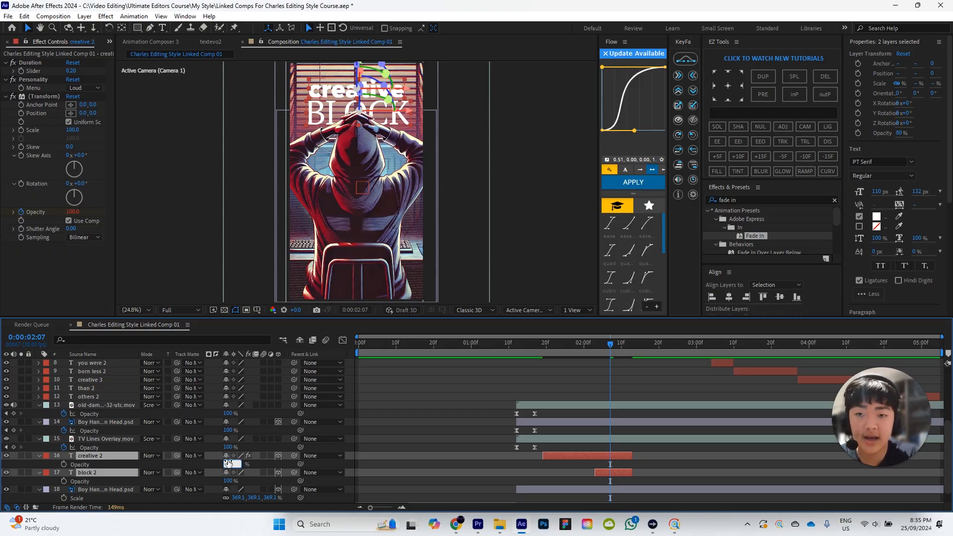
key(Return)
click(414, 405)
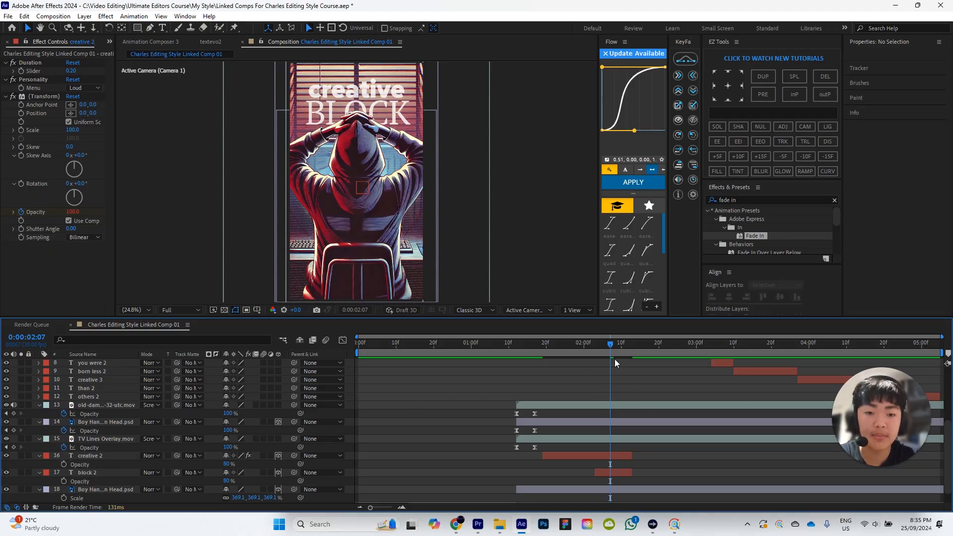
Step: Copy the Duration, Personality and Transform effects from creative 2 onto block 2 at 2:03 and preview the animation
drag(605, 338, 602, 364)
click(610, 470)
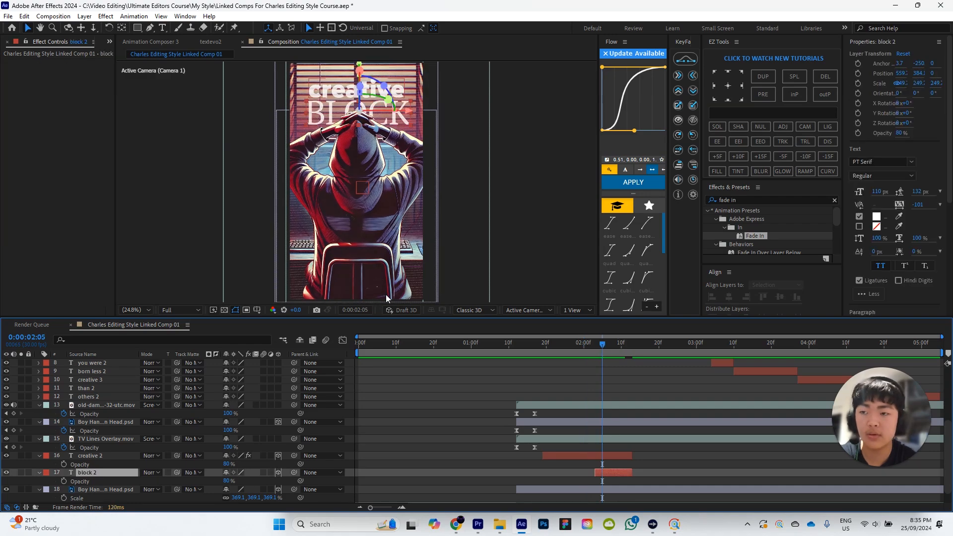
click(581, 457)
click(44, 62)
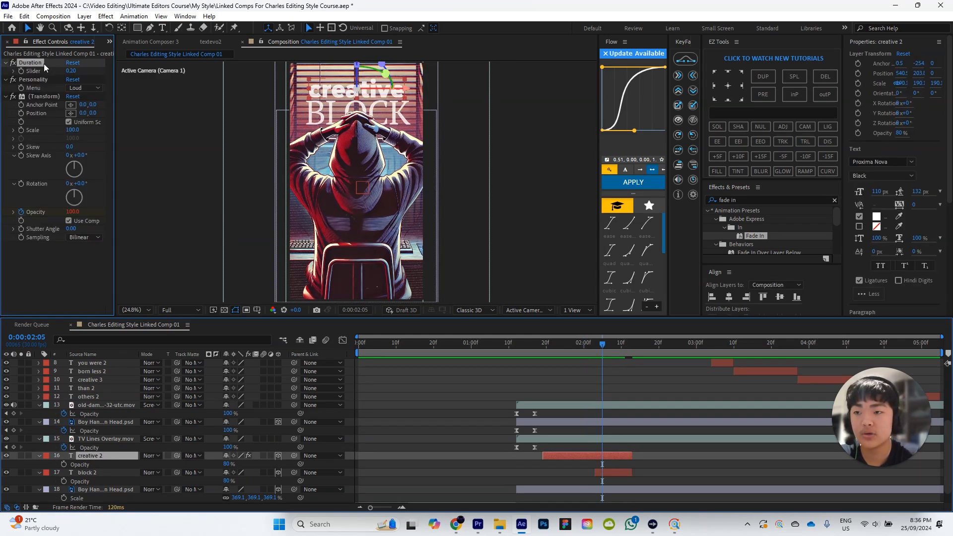
shift+click(44, 96)
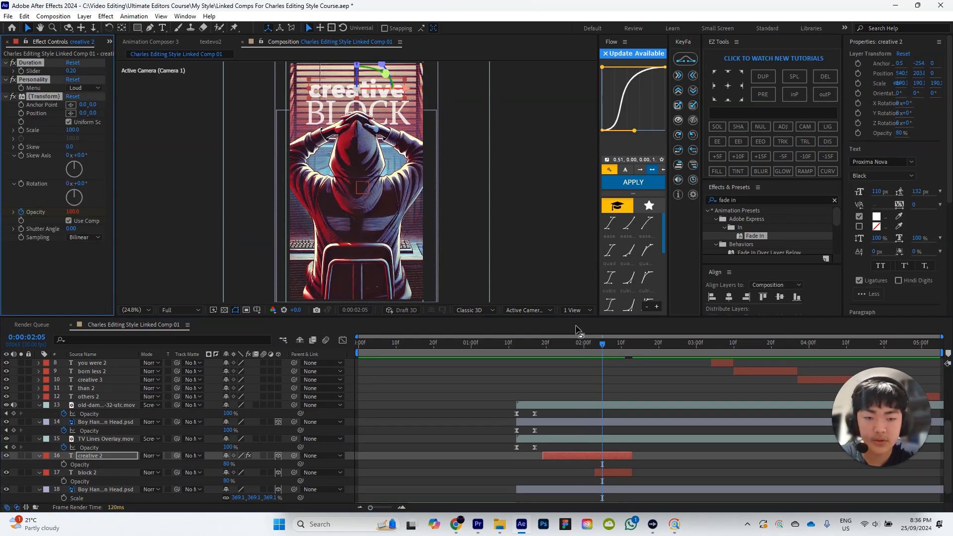
click(596, 345)
click(630, 468)
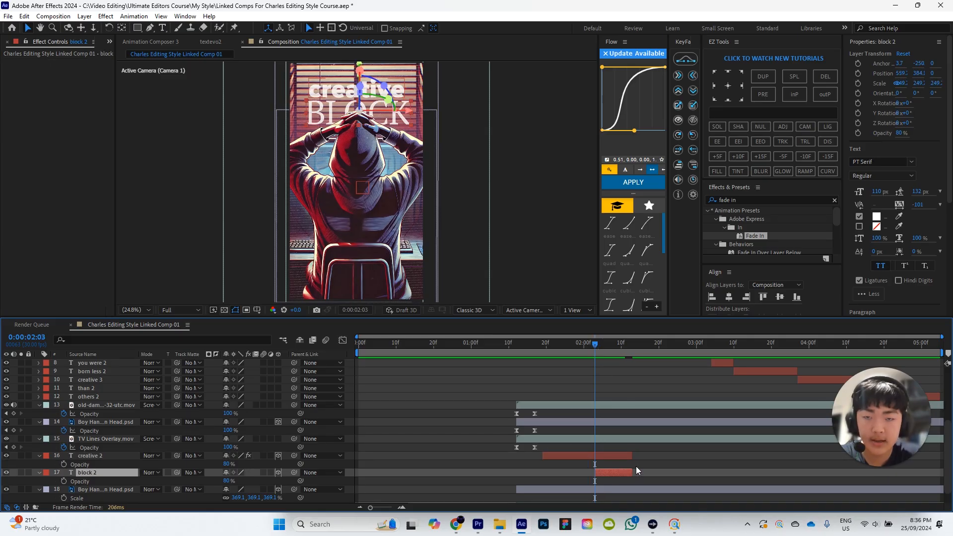
key(ctrl+v)
drag(564, 342, 480, 343)
key(space)
click(618, 346)
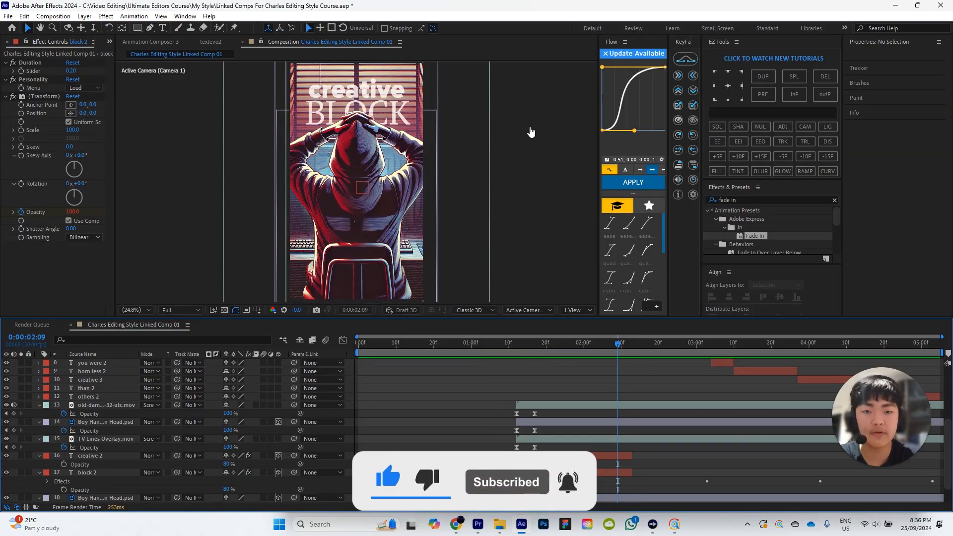
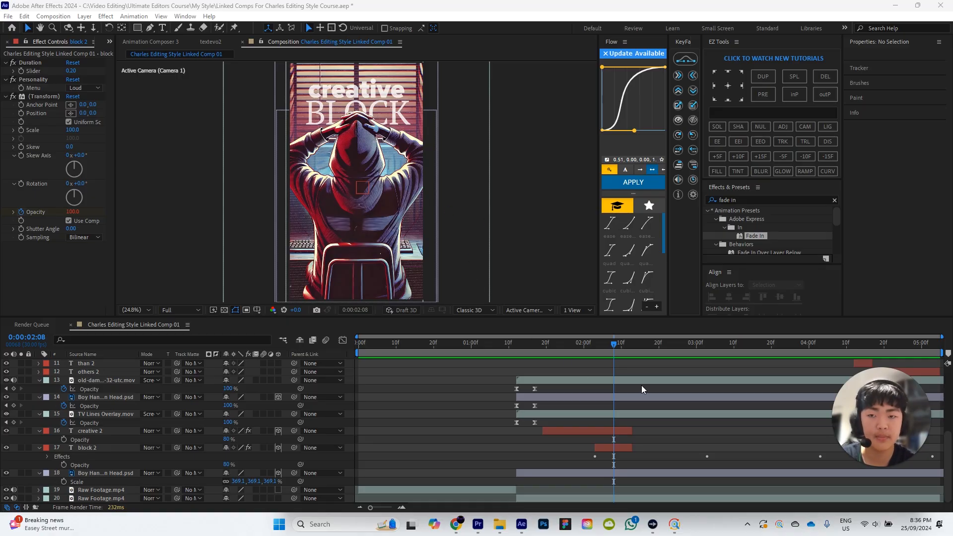
Step: Extend the creative 2 and block 2 layers to the end of the because 2 caption and play back the result
click(618, 448)
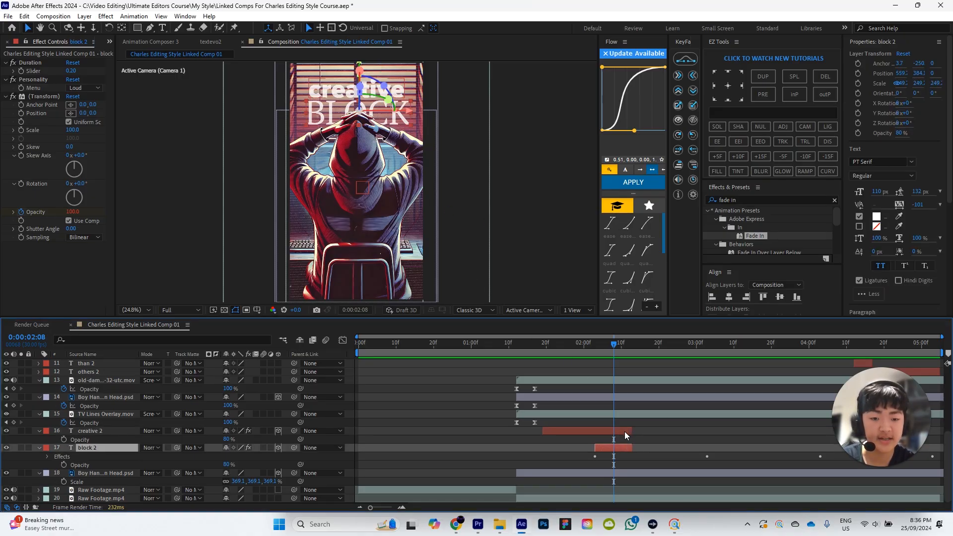
shift+click(630, 430)
drag(631, 429, 703, 430)
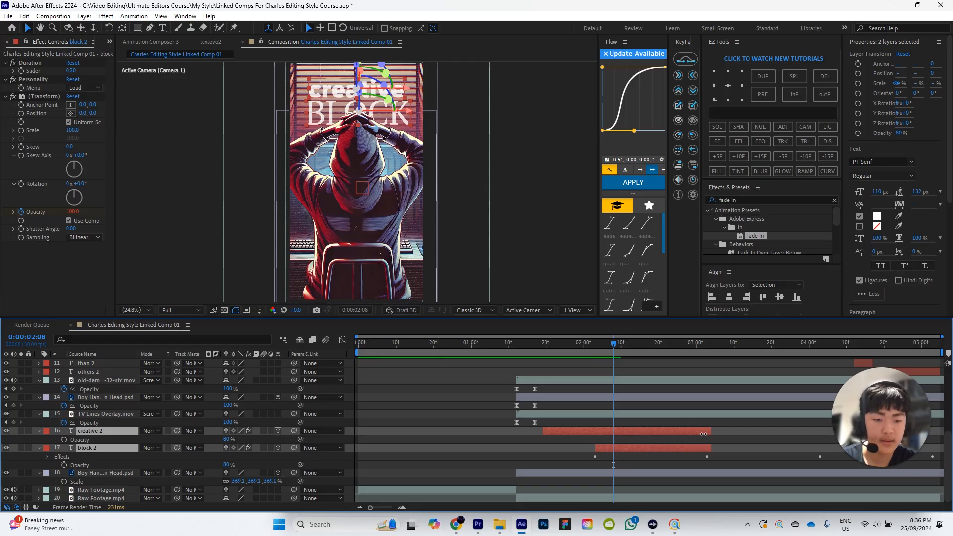
click(741, 453)
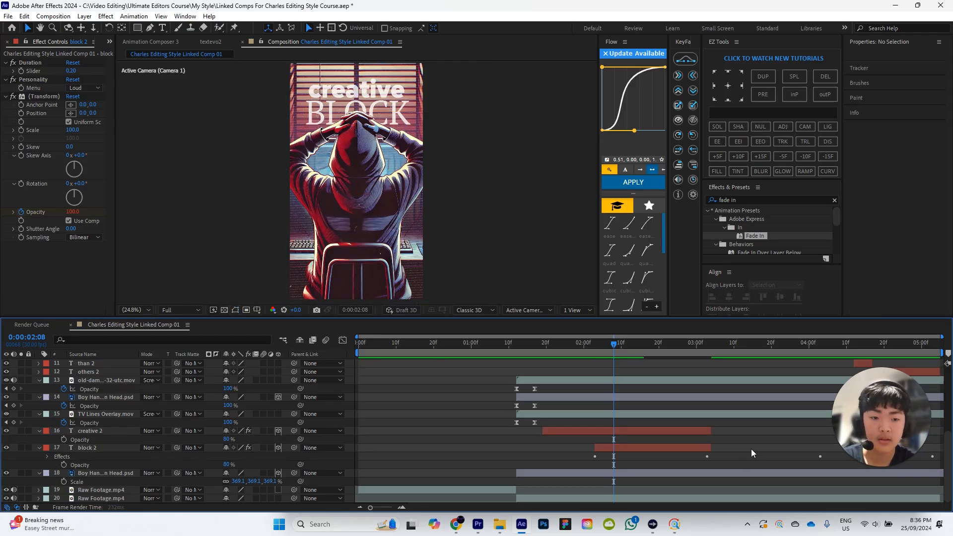
key(space)
key(space)
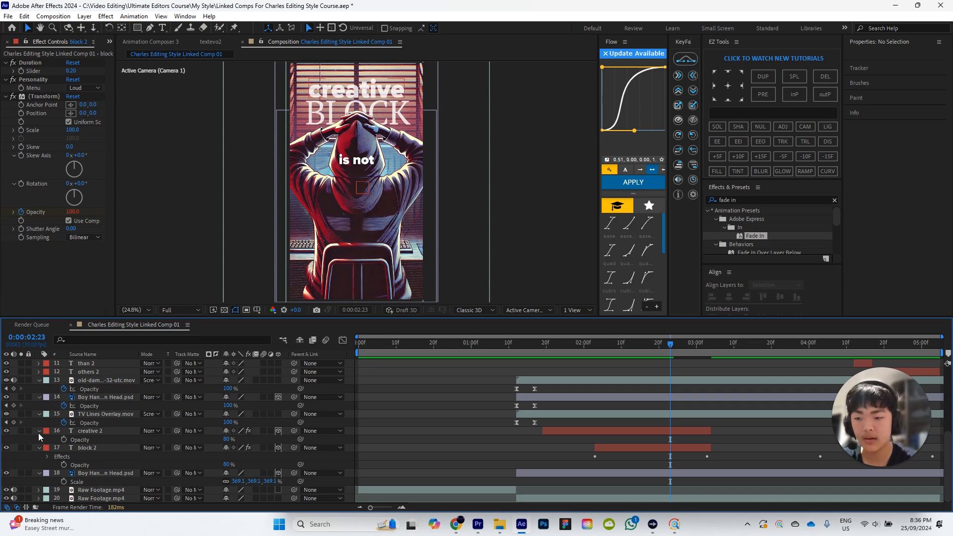
Step: Collapse the revealed properties of all layers in the timeline
click(79, 430)
shift+click(109, 447)
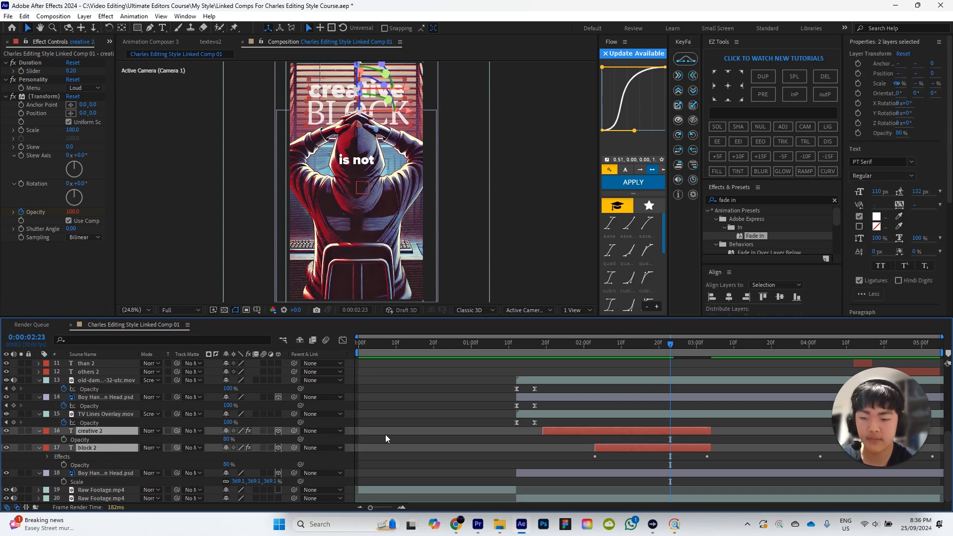
key(u)
click(462, 413)
key(u)
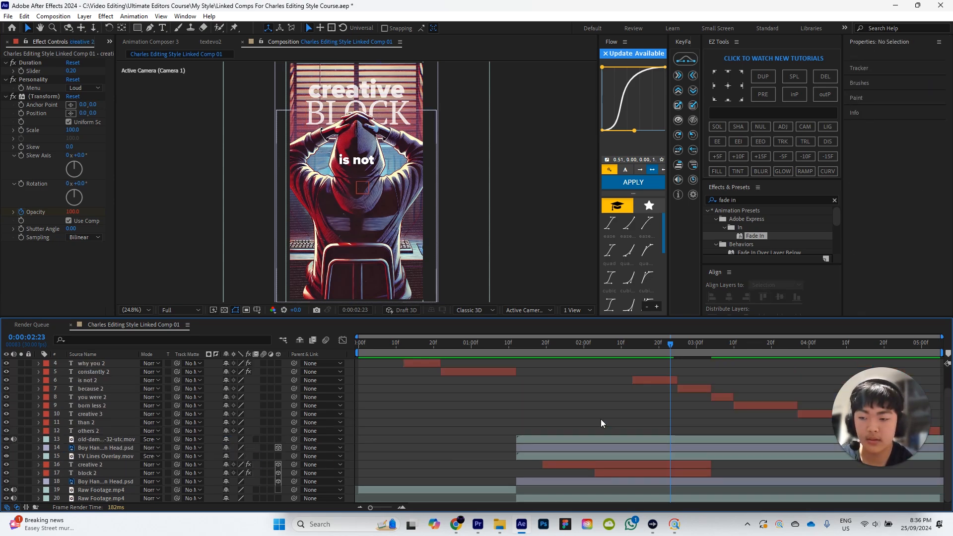
key(u)
key(u)
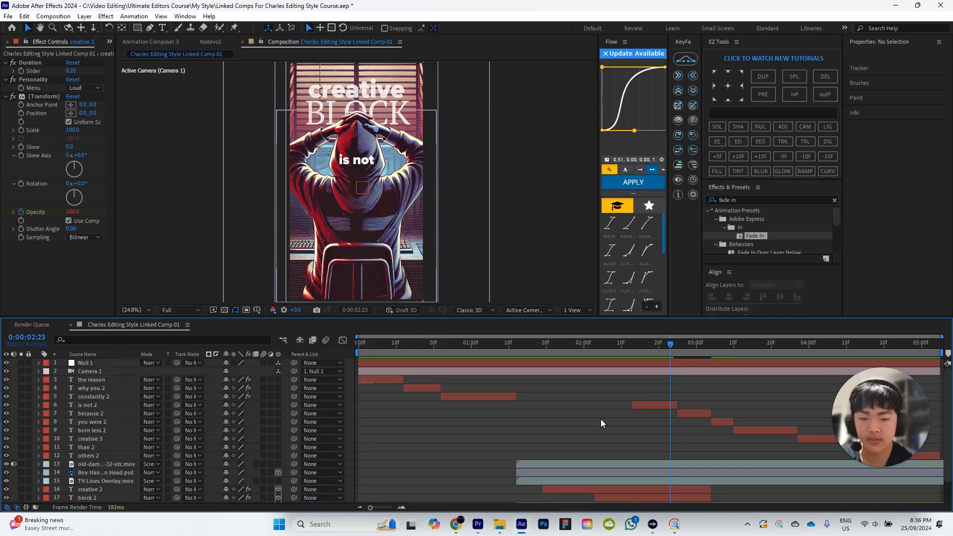
mouse_move(665, 348)
mouse_down()
mouse_move(645, 347)
mouse_move(718, 346)
mouse_move(663, 347)
mouse_up()
click(643, 406)
shift+click(695, 414)
drag(677, 405, 711, 406)
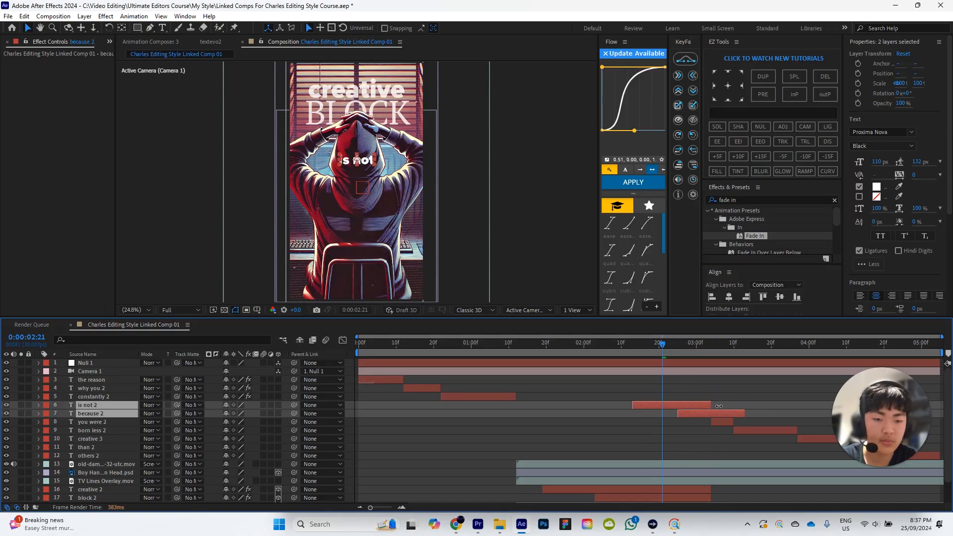
key(ctrl+z)
Step: Extend the is not 2 layer to the end of the because 2 caption and delete the because 2 layer
click(674, 403)
drag(684, 401, 711, 401)
click(692, 346)
click(693, 412)
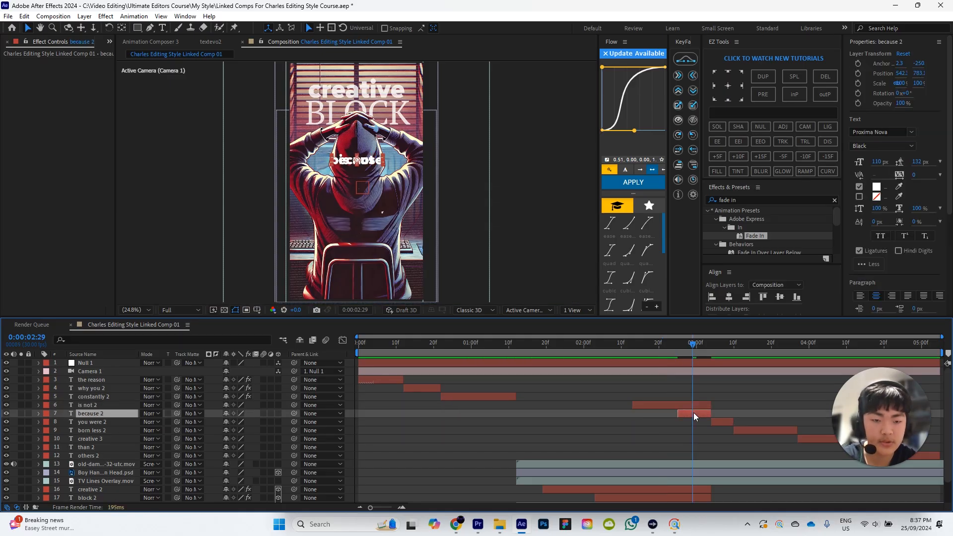
key(Delete)
Step: Extend the is not 2 caption's text so it reads "is not becuase"
click(687, 403)
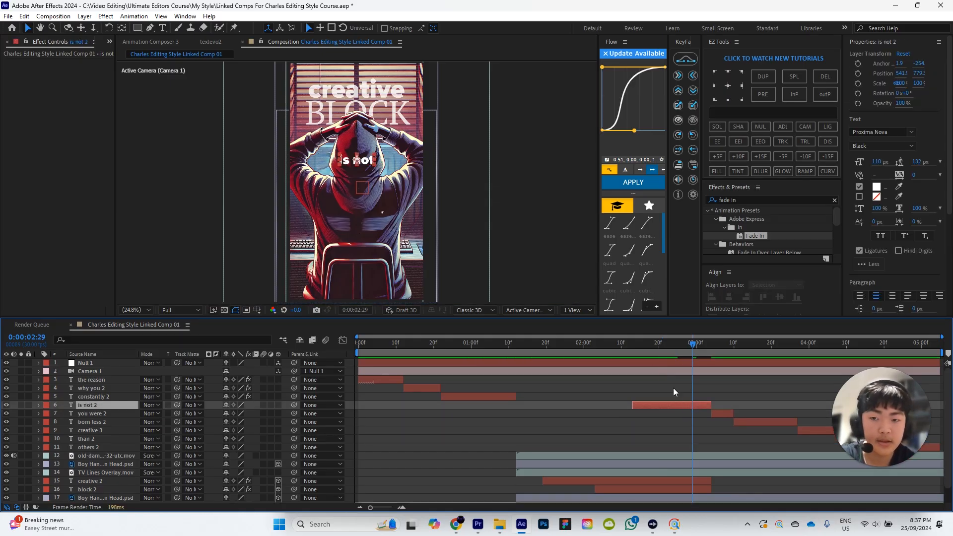
click(369, 162)
key(ctrl+t)
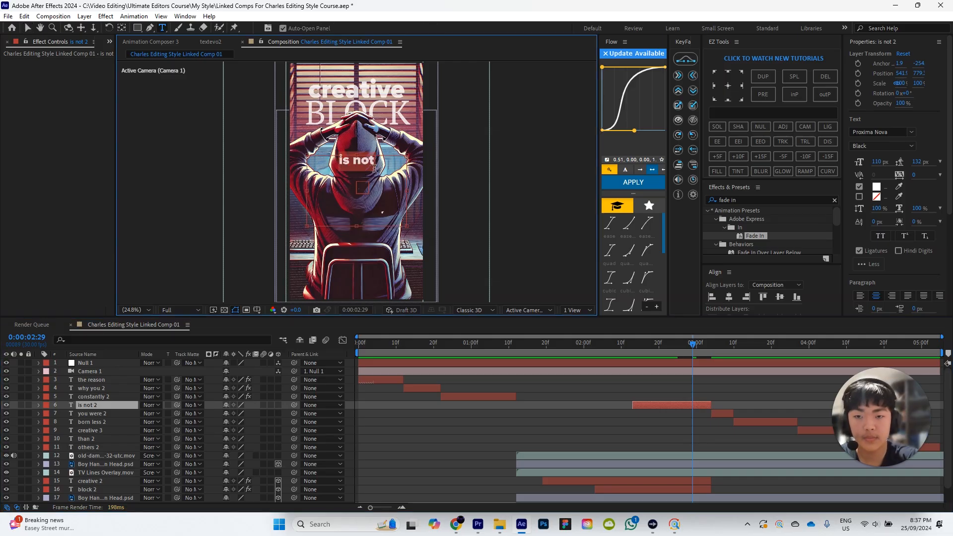
click(377, 167)
text(becua)
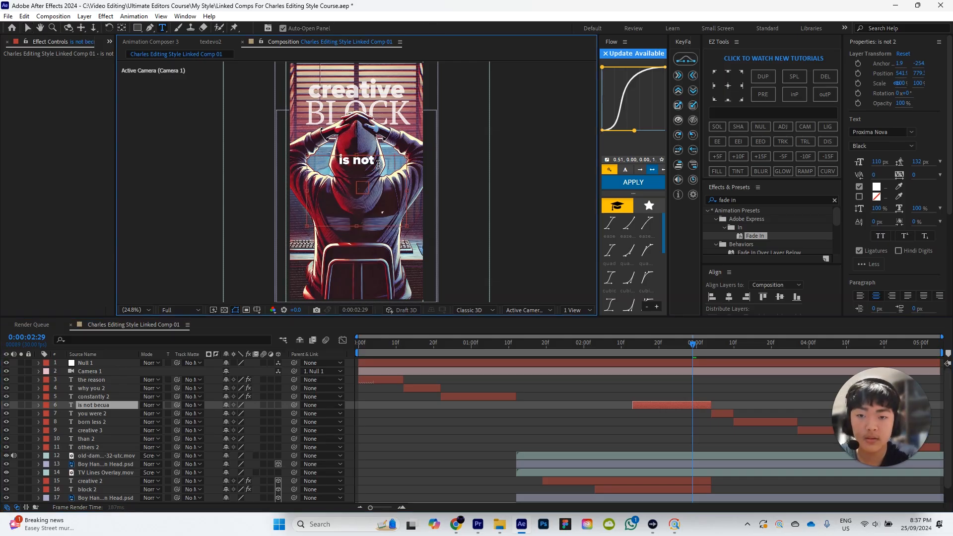
text(se)
click(611, 400)
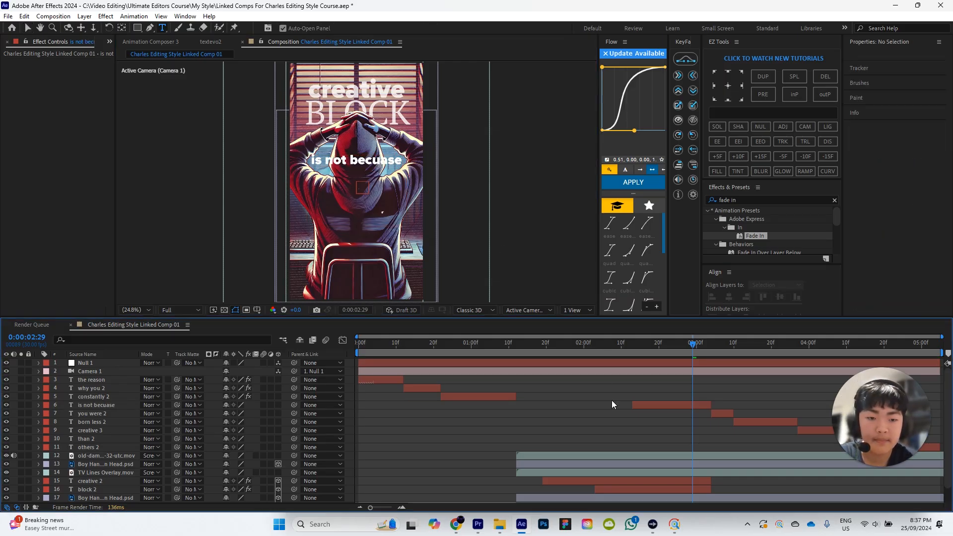
click(673, 405)
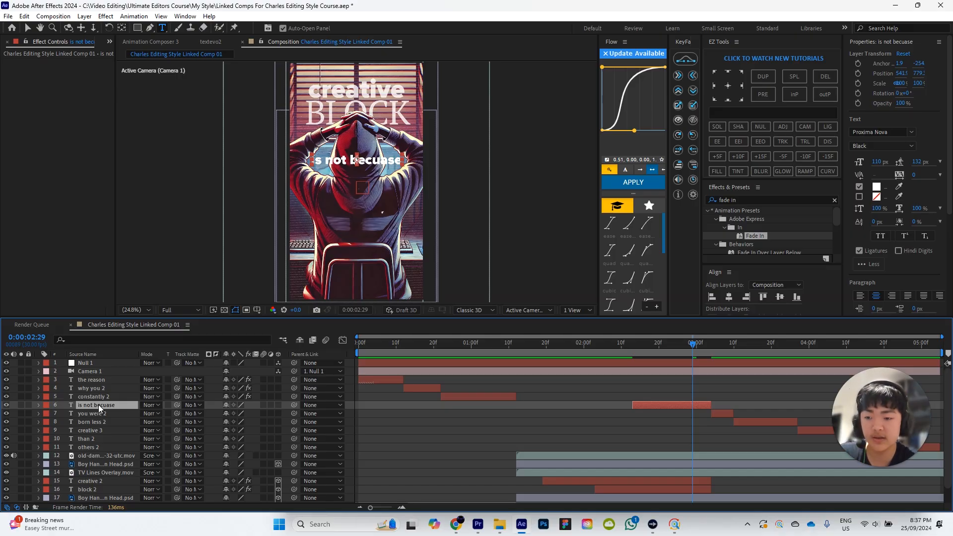
drag(100, 399, 179, 444)
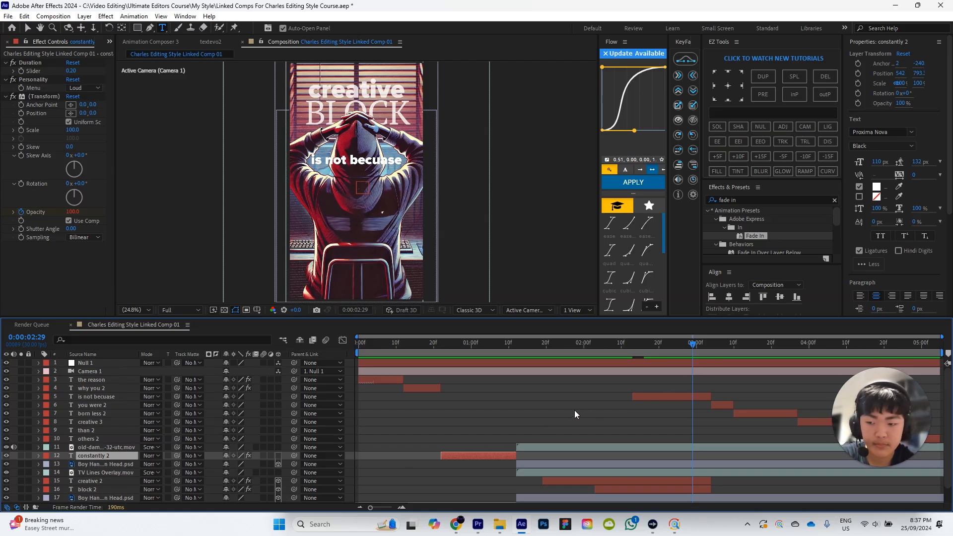
key(ctrl+z)
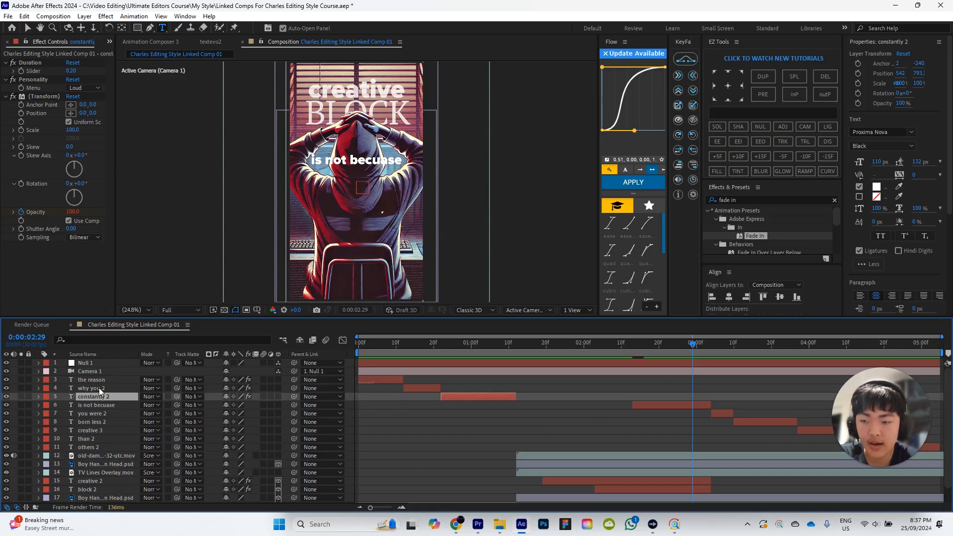
drag(685, 407, 675, 407)
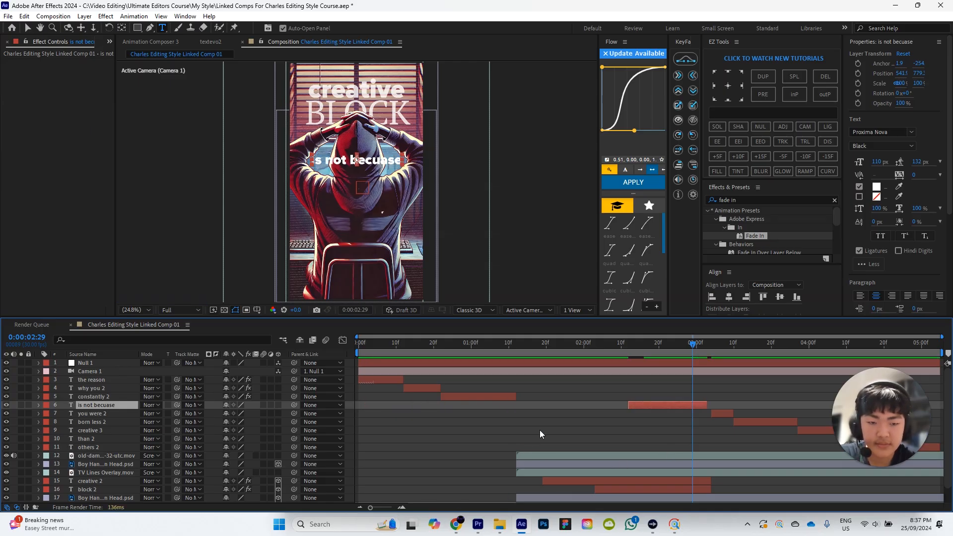
key(ctrl+z)
Step: Move the is not becuase layer below the old-damaged film overlay and make it a 3D layer
drag(107, 410, 107, 460)
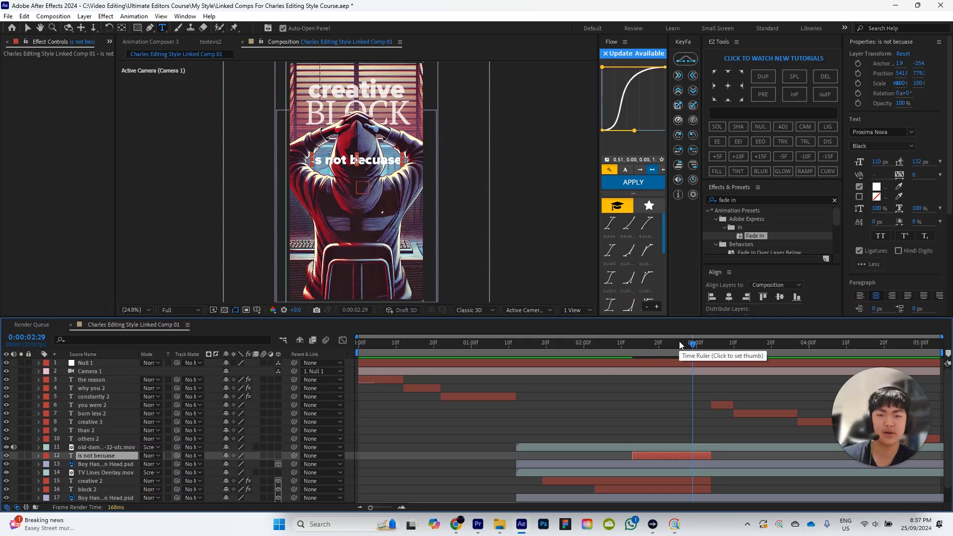
drag(680, 345, 646, 350)
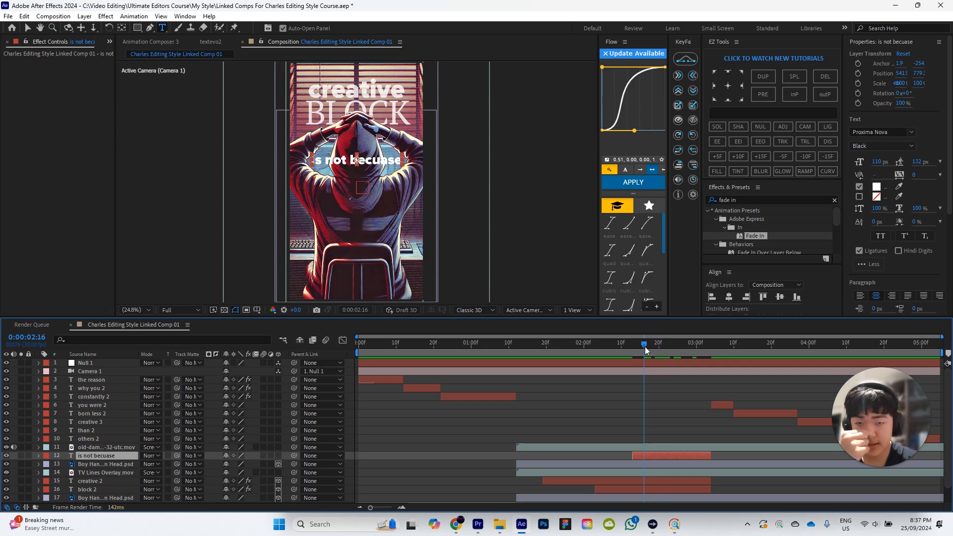
click(600, 394)
click(665, 454)
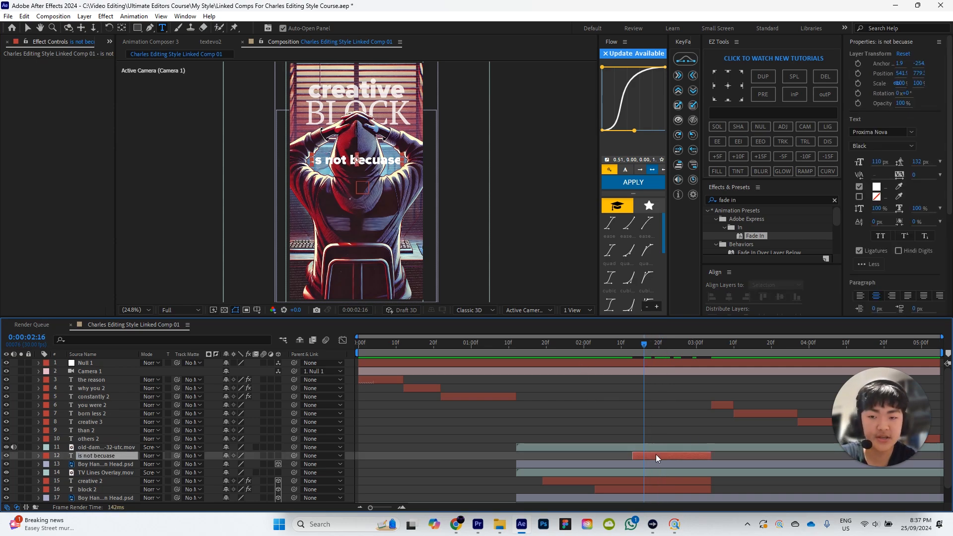
click(278, 456)
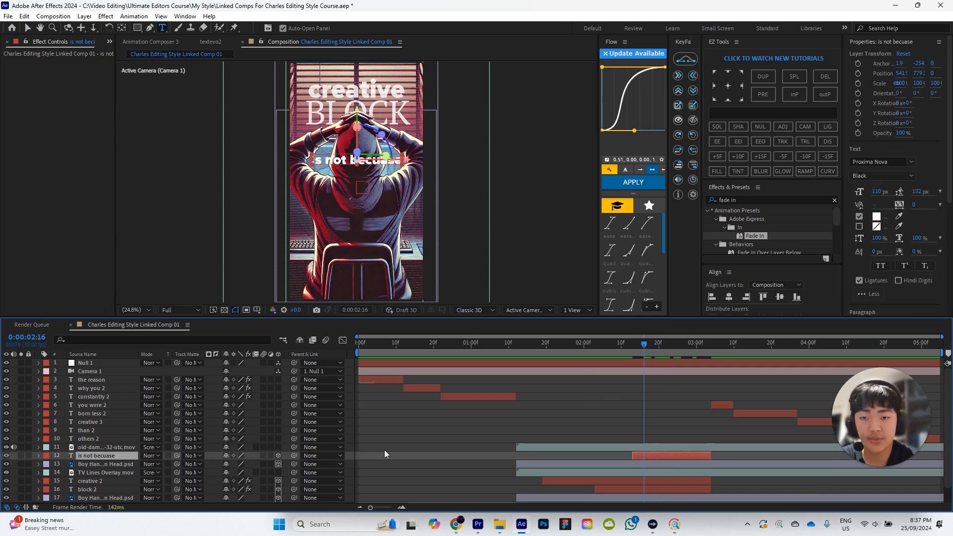
Step: Lower the is not becuase caption onto the hooded figure's upper back, to a Y position of about 1085
key(v)
click(362, 130)
drag(360, 128, 364, 150)
drag(355, 199, 370, 245)
key(ctrl+z)
Step: Restack the is not becuase layer directly above the old-damaged film overlay
drag(105, 455, 103, 442)
click(103, 454)
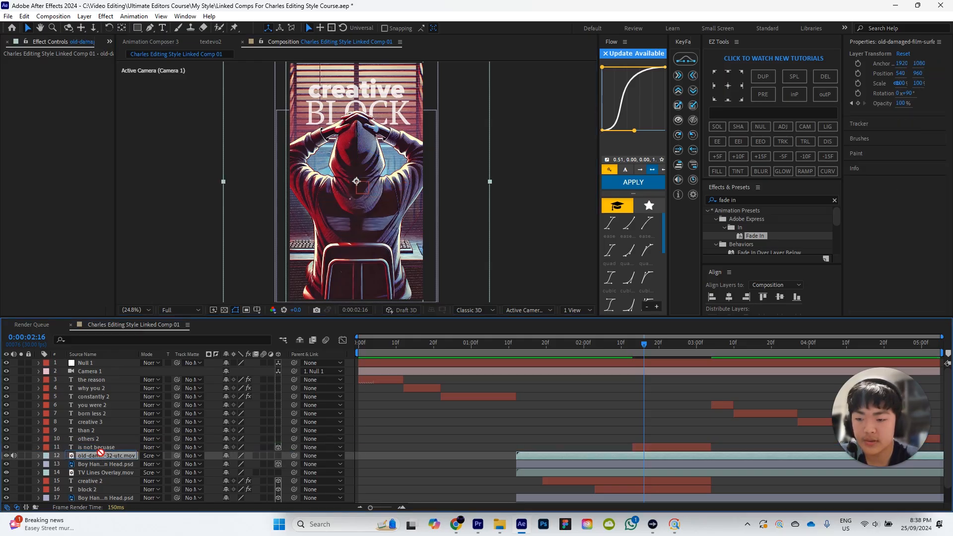
click(412, 424)
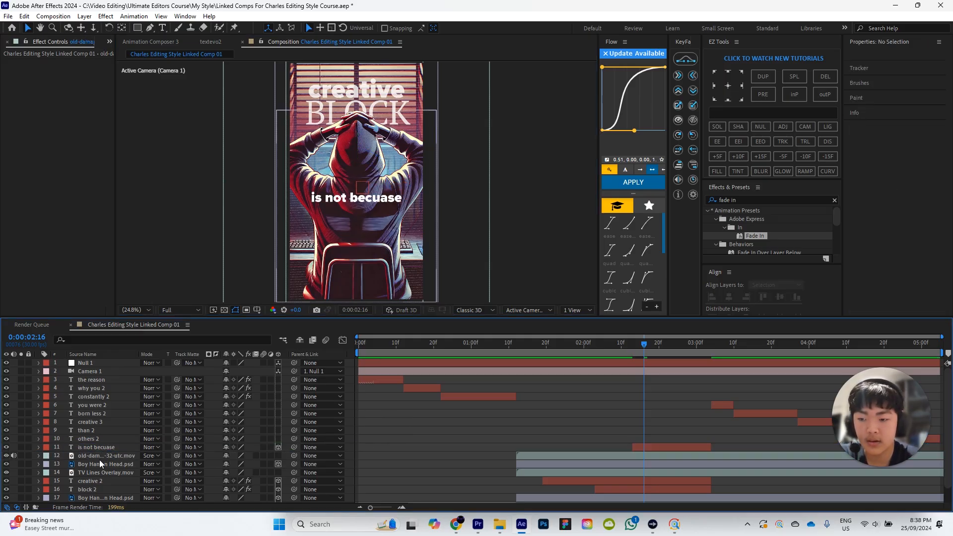
Step: Scale the is not becuase caption down uniformly to about 87.9%
click(106, 446)
mouse_move(357, 149)
mouse_down()
mouse_move(356, 140)
mouse_move(358, 151)
mouse_up()
click(492, 396)
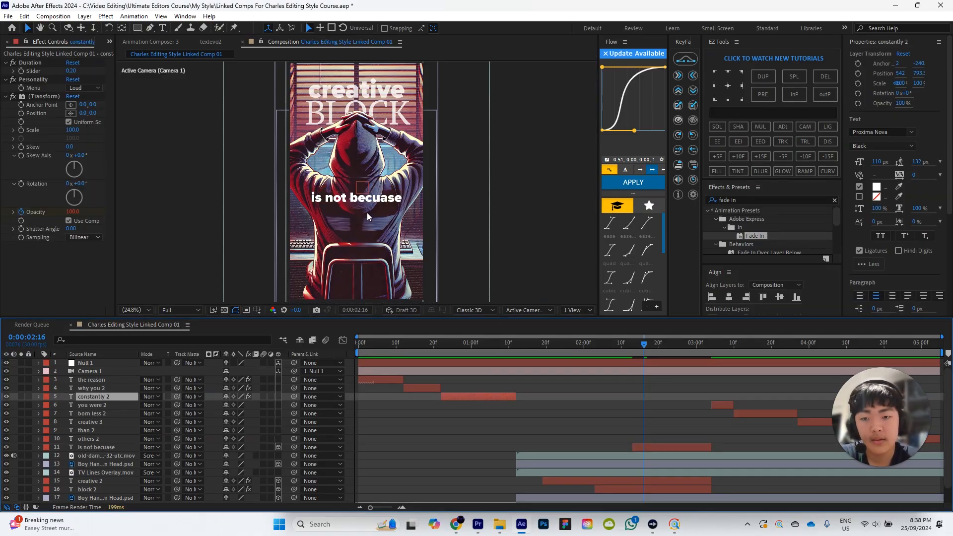
double_click(365, 199)
click(384, 200)
click(548, 397)
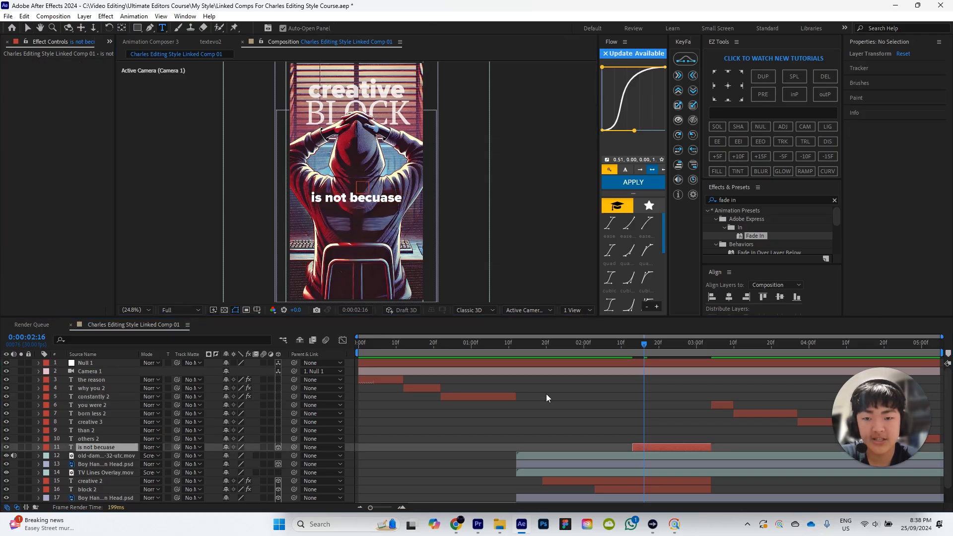
key(v)
click(387, 201)
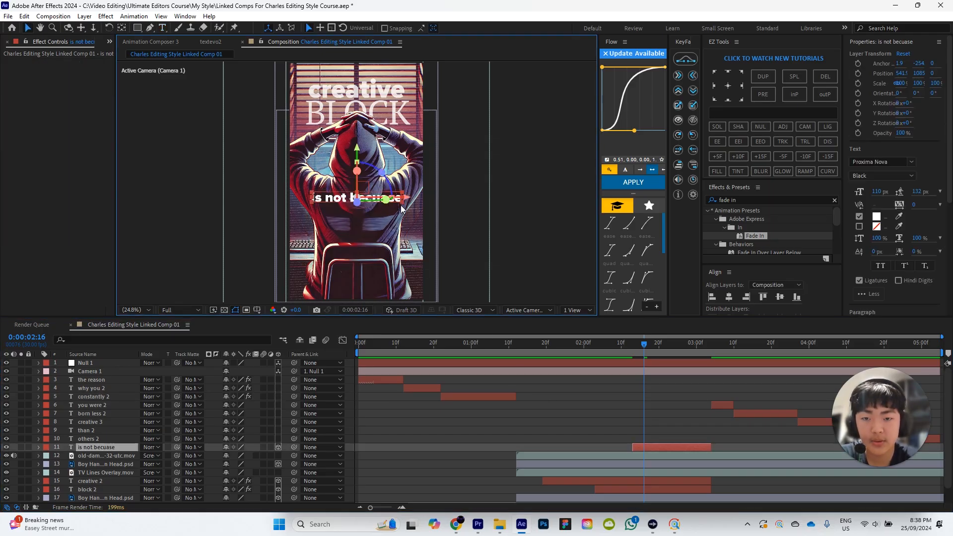
click(582, 385)
click(650, 447)
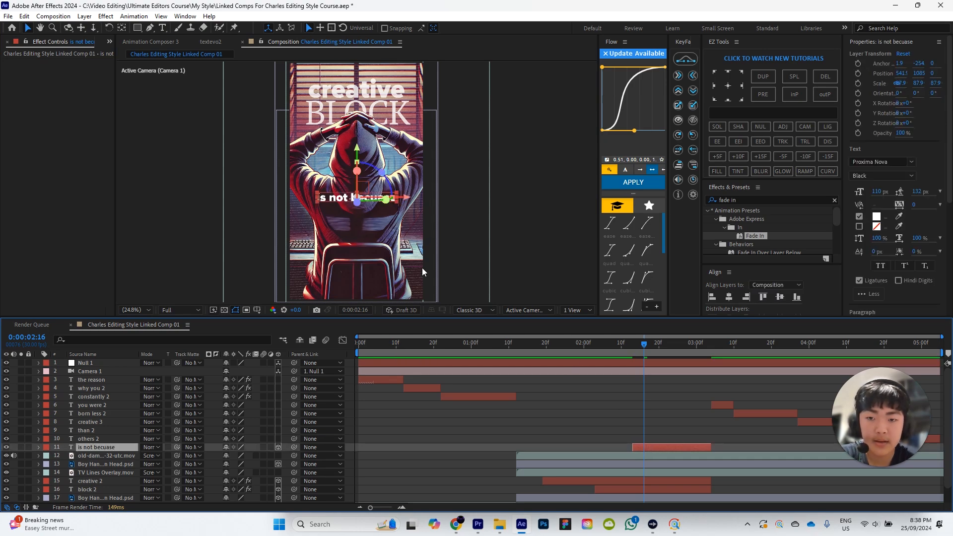
click(591, 406)
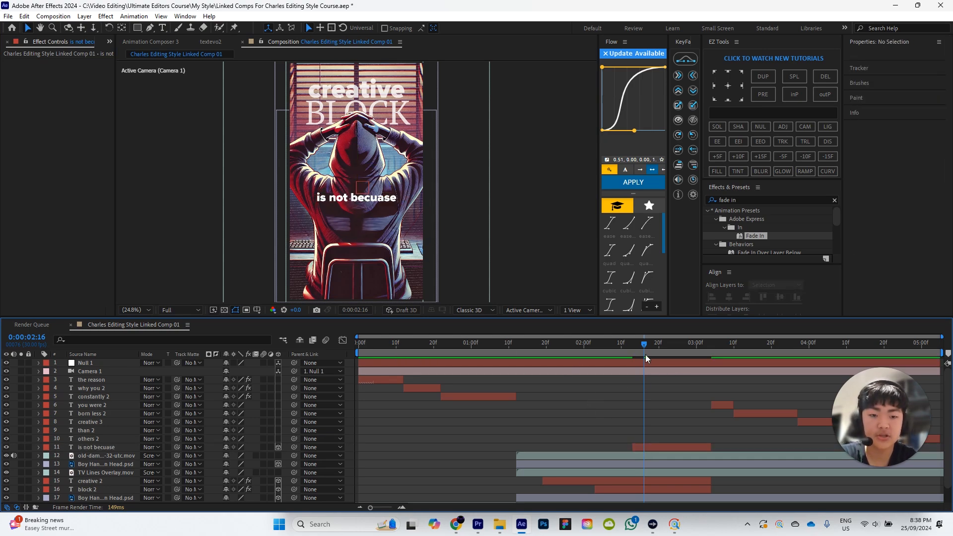
Step: Reveal Null 1's Position keyframes and add a second null object with its Position property shown
drag(626, 349, 555, 346)
click(552, 363)
key(p)
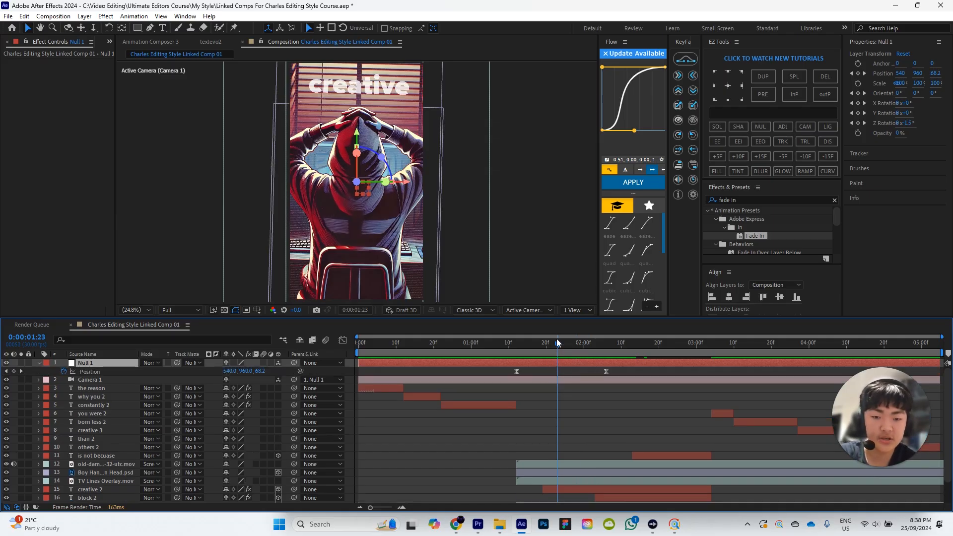
click(564, 422)
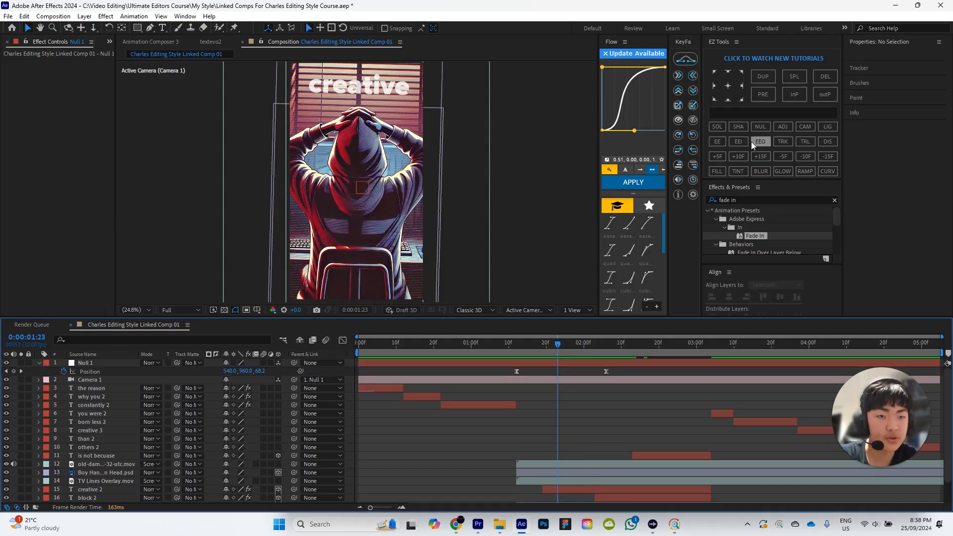
click(758, 127)
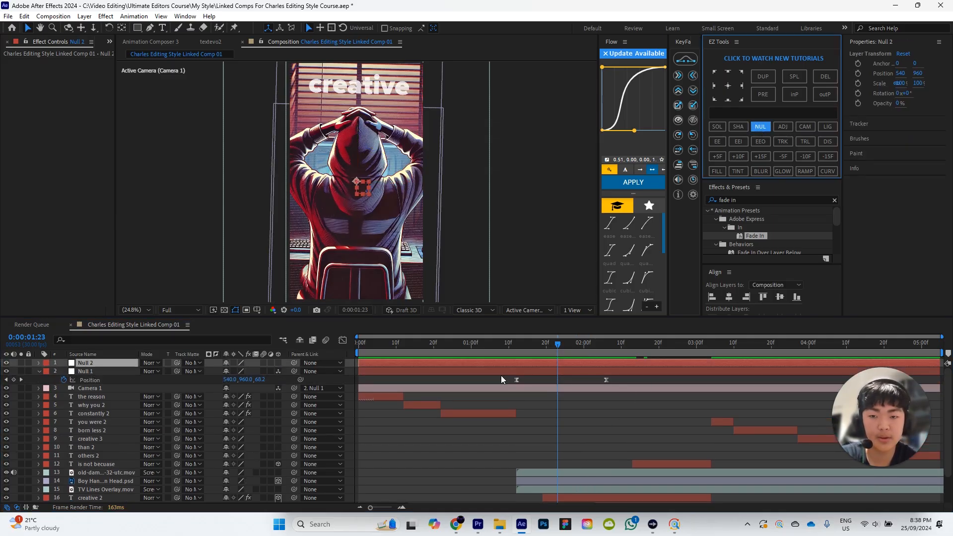
key(p)
Step: Move Null 1's last Position keyframe to the start of the is not becuase layer and preview the camera move
drag(570, 346, 595, 345)
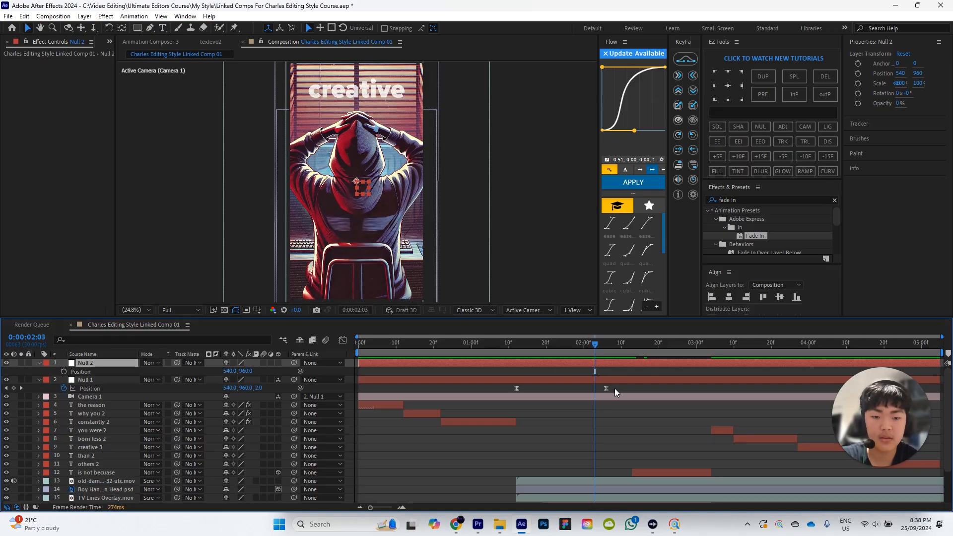
drag(606, 388, 632, 388)
drag(596, 351, 517, 353)
key(space)
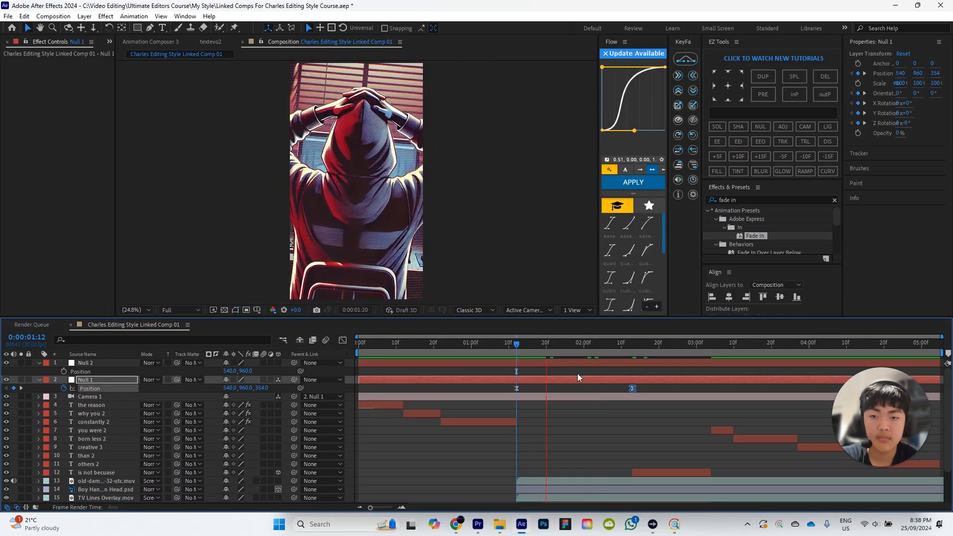
Step: Align Null 1's ending Orientation and X, Y and Z Rotation keyframes with its last Position keyframe and play back the move
click(81, 380)
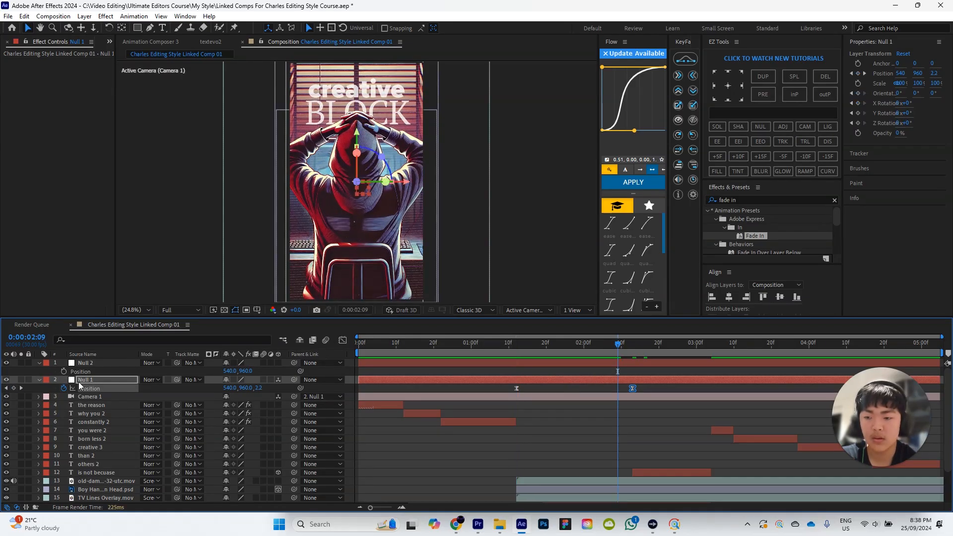
key(u)
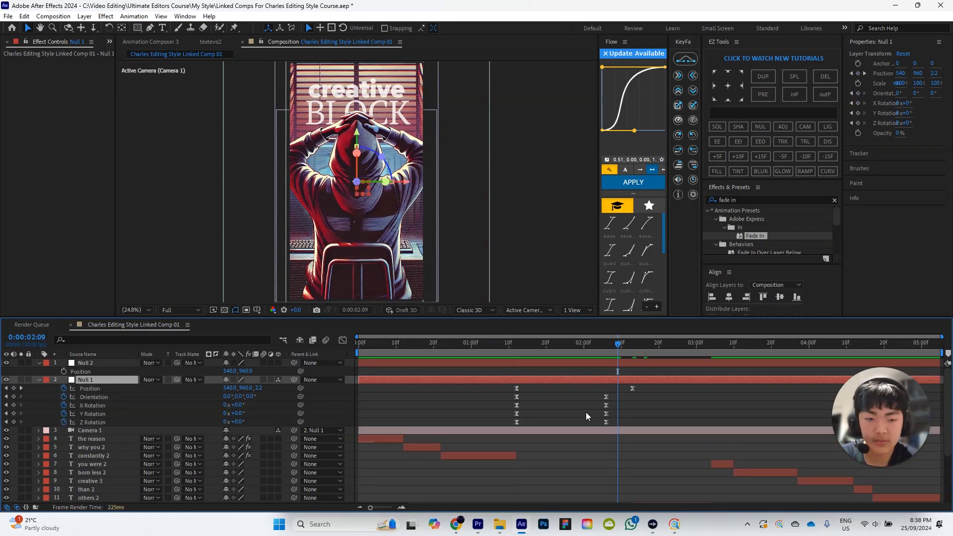
drag(588, 390, 632, 405)
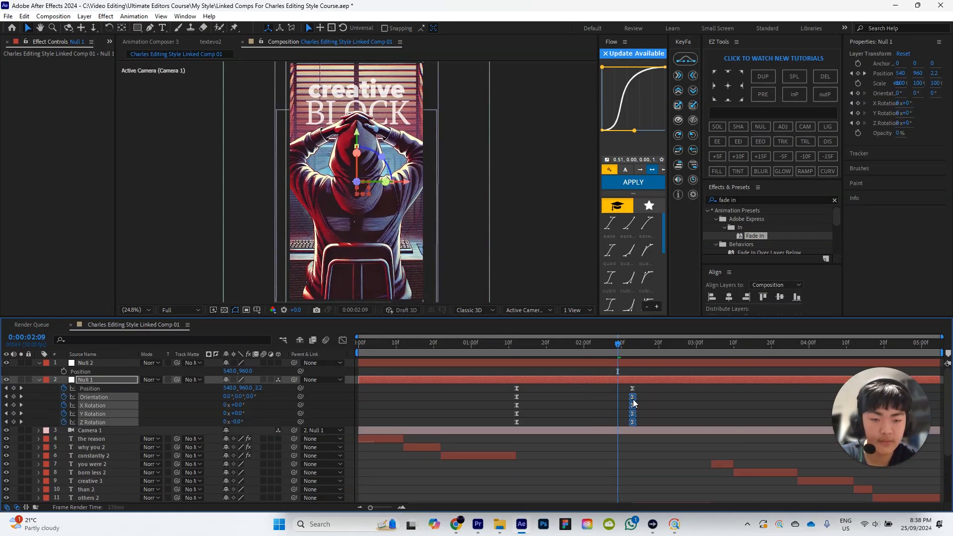
click(642, 390)
click(513, 354)
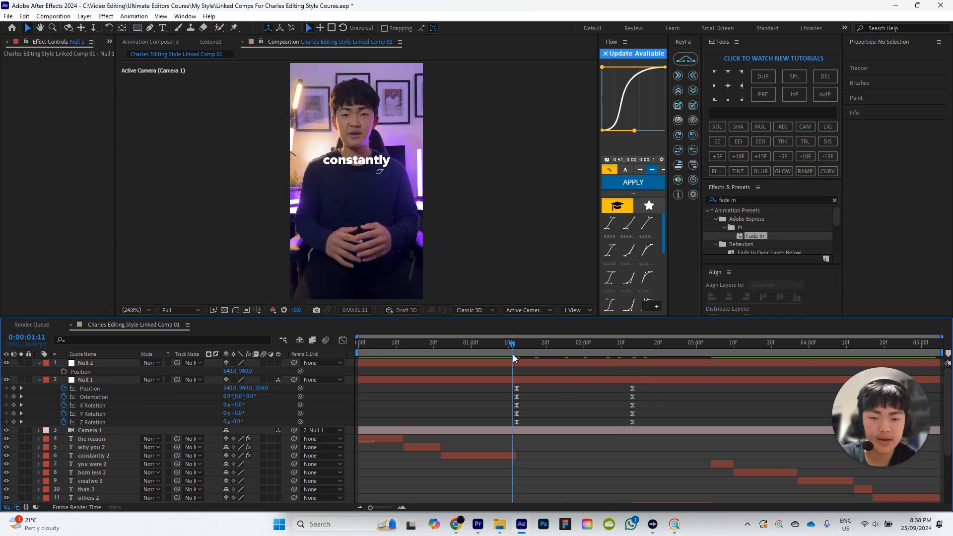
key(space)
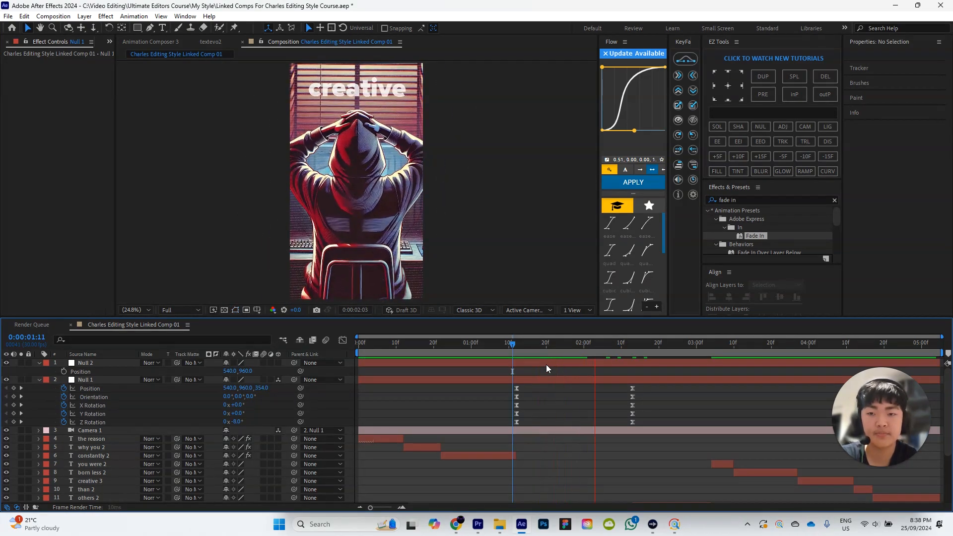
key(space)
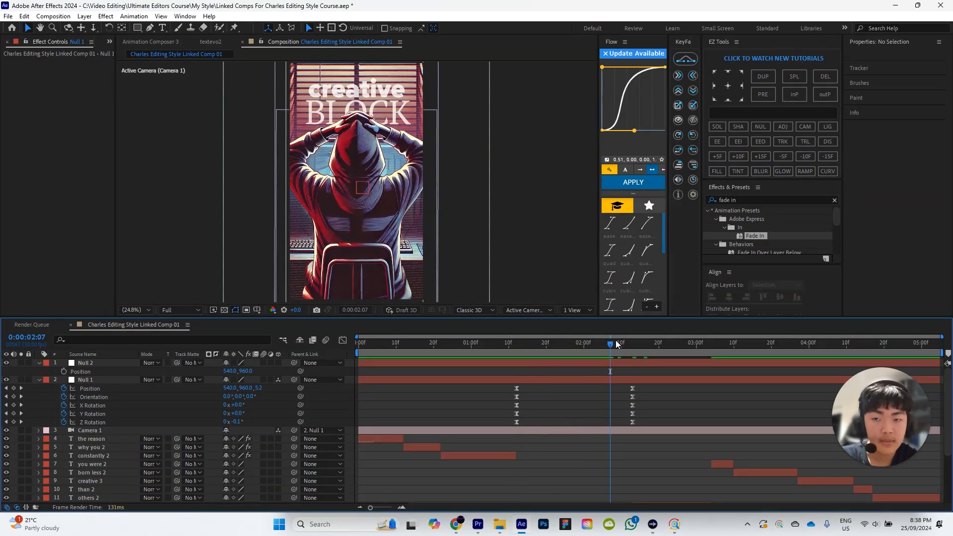
Step: Keyframe Null 2's Position at 2:05 and again at 2:20
click(64, 372)
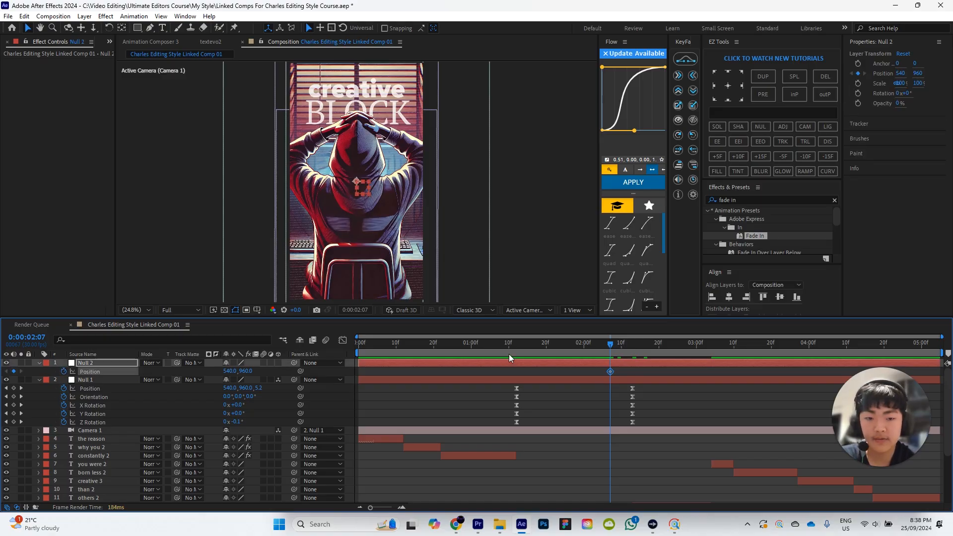
drag(610, 355, 602, 348)
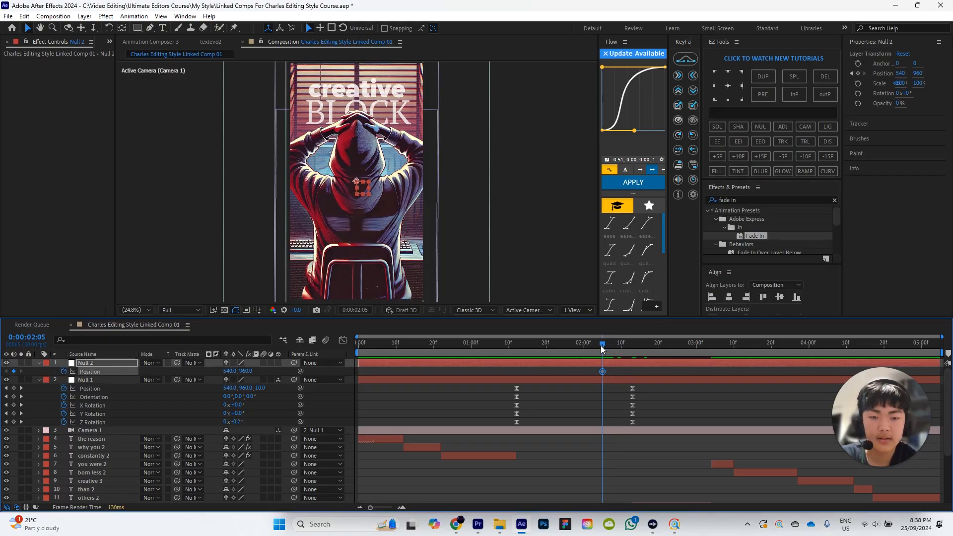
scroll(647, 408, down, 2)
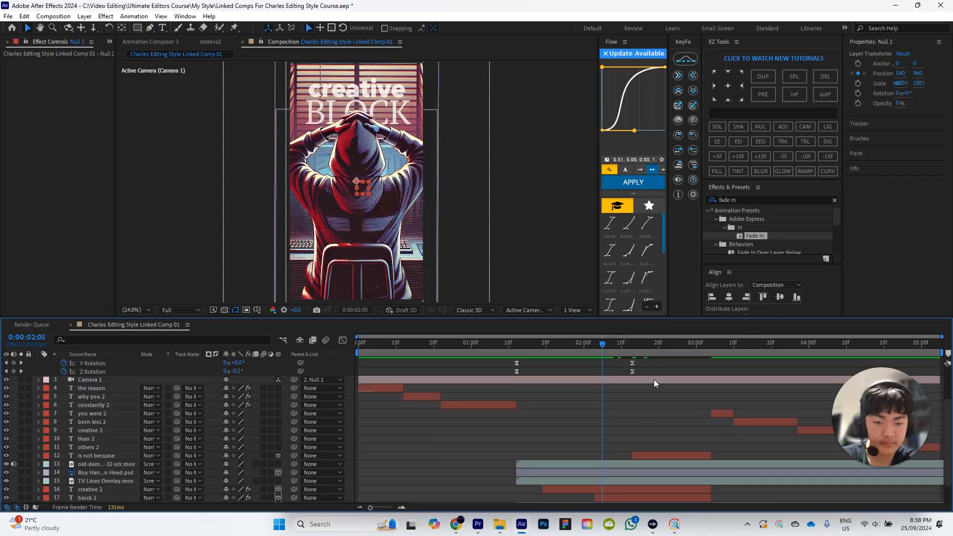
click(654, 346)
scroll(680, 388, up, 2)
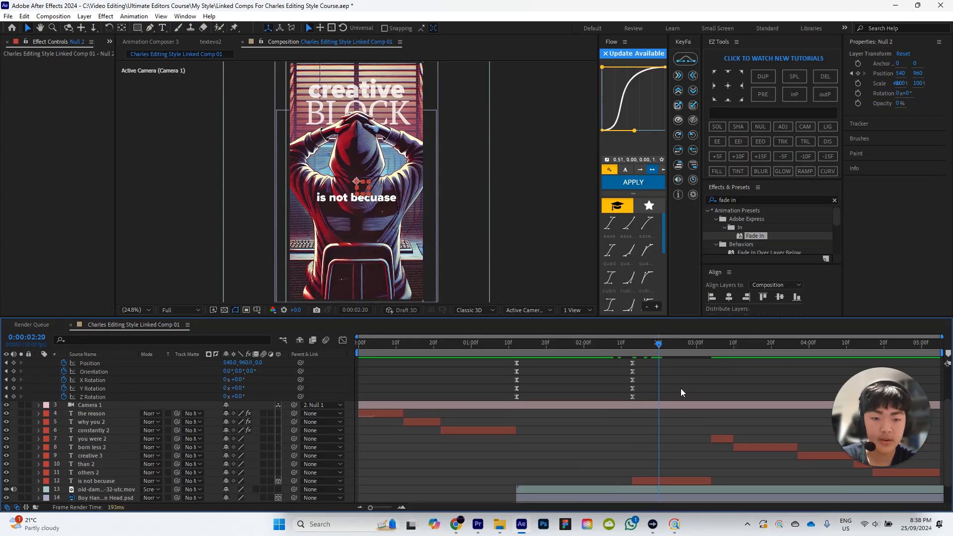
click(14, 371)
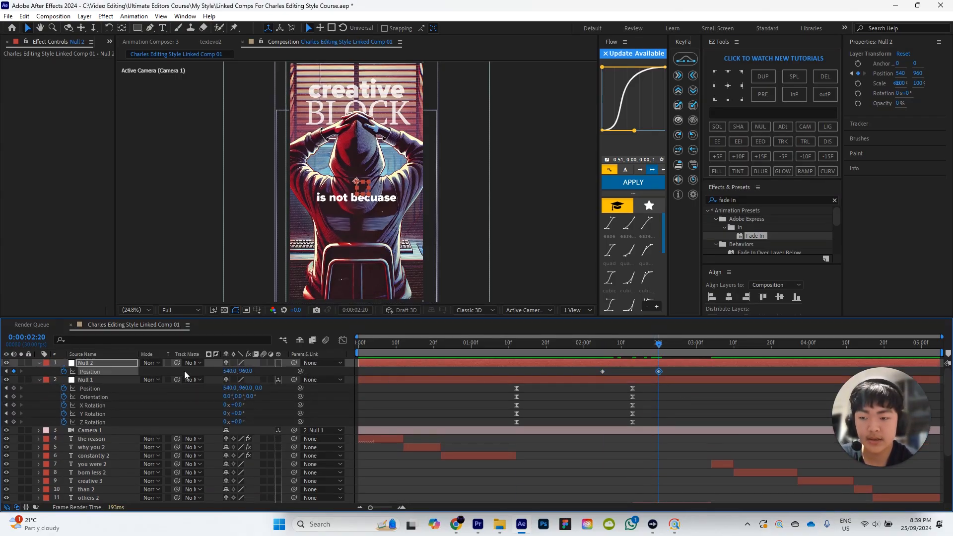
Step: Make Null 2 a 3D layer, parent Null 1 to it and show Null 2's Position keyframes
click(279, 362)
drag(316, 376, 102, 363)
click(46, 363)
click(152, 363)
key(u)
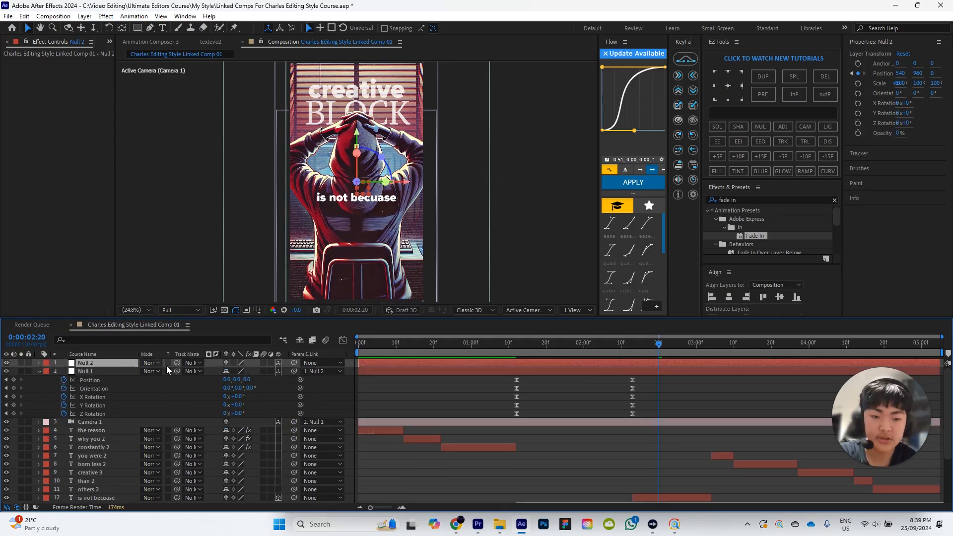
key(p)
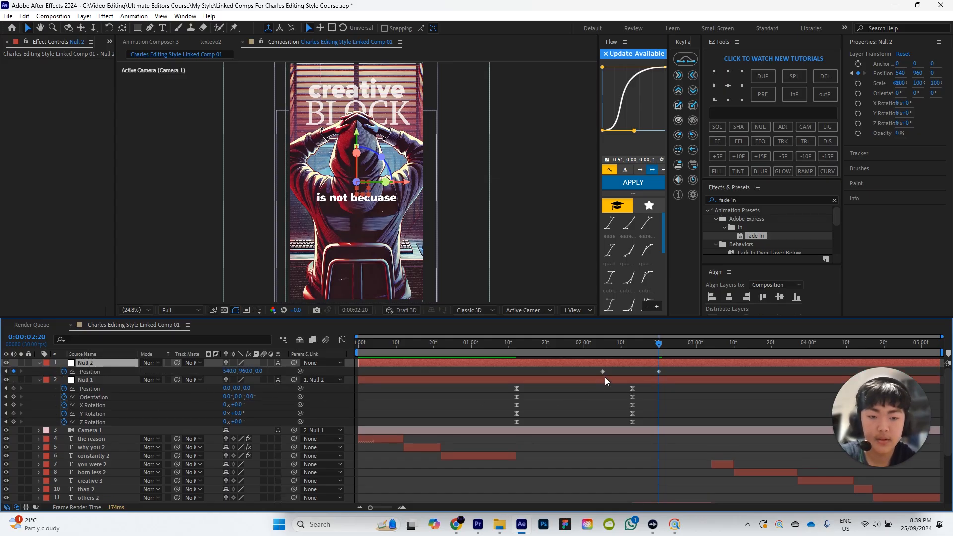
Step: Set Null 2's Position keyframe at 2:20 to 540, 1050, 317
click(658, 372)
drag(258, 371, 290, 375)
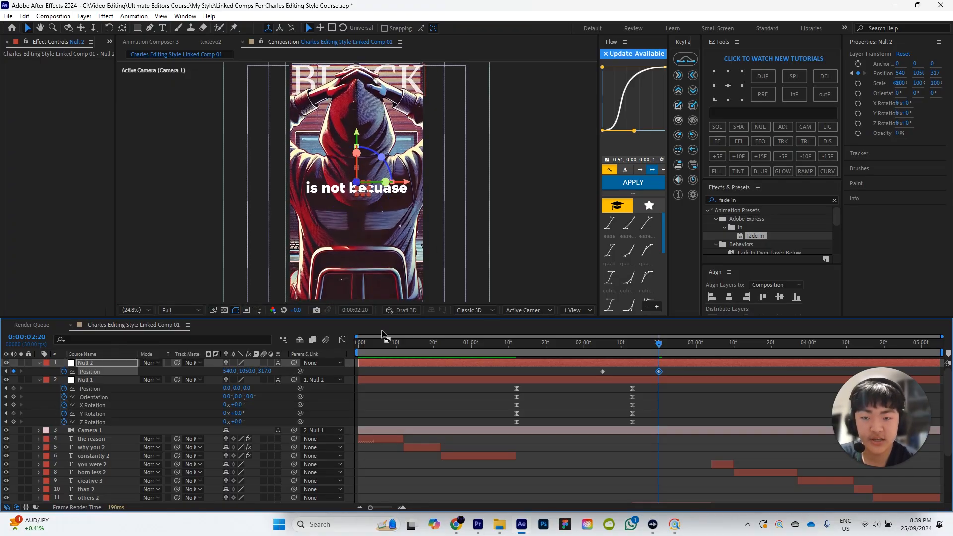
click(522, 403)
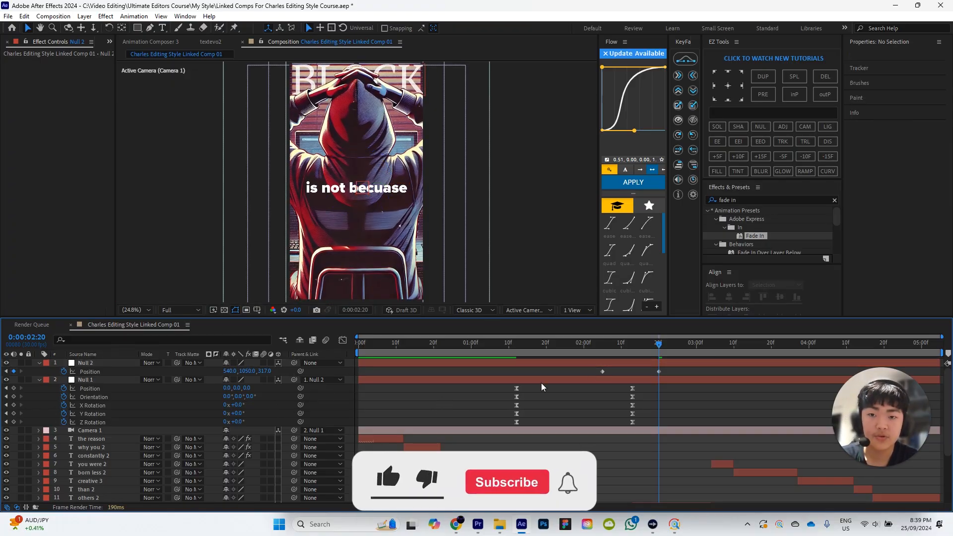
Step: Easy ease both Null 2 Position keyframes, move the last one to 3:00 and preview the camera move
drag(671, 365, 595, 377)
click(653, 191)
drag(659, 372, 697, 371)
drag(640, 344, 599, 353)
click(669, 405)
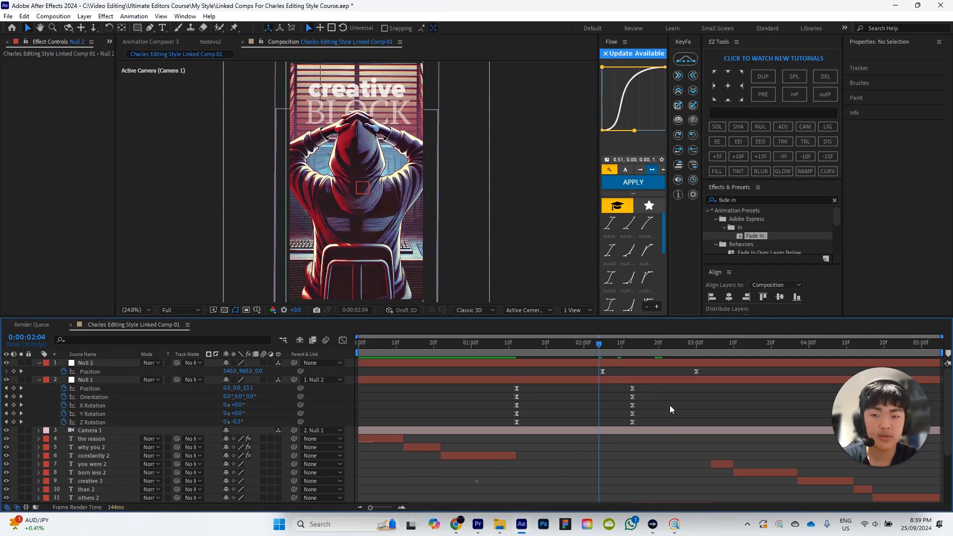
key(space)
drag(674, 341, 603, 343)
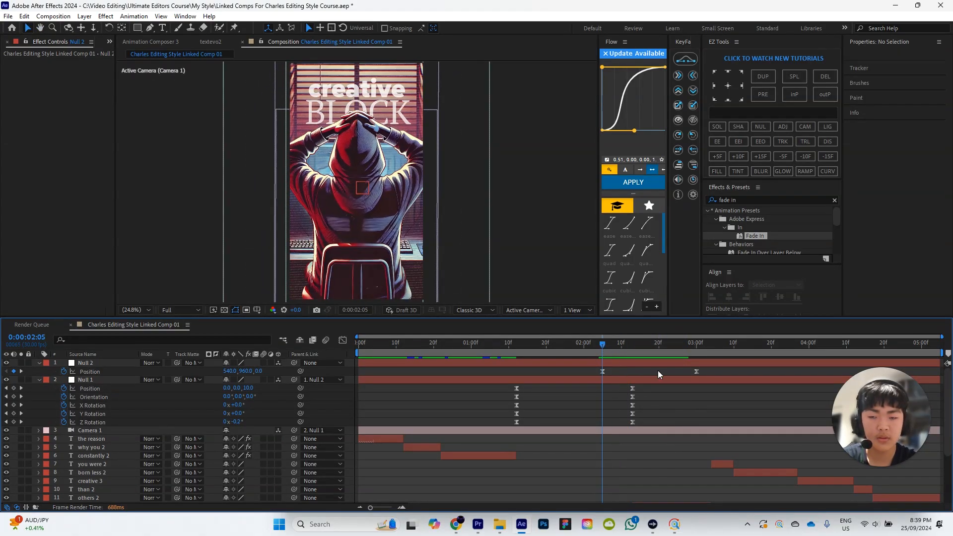
key(space)
key(space)
Step: Select the is not becuase layer and browse Animation Composer's starter transitions for text layers
scroll(690, 403, down, 3)
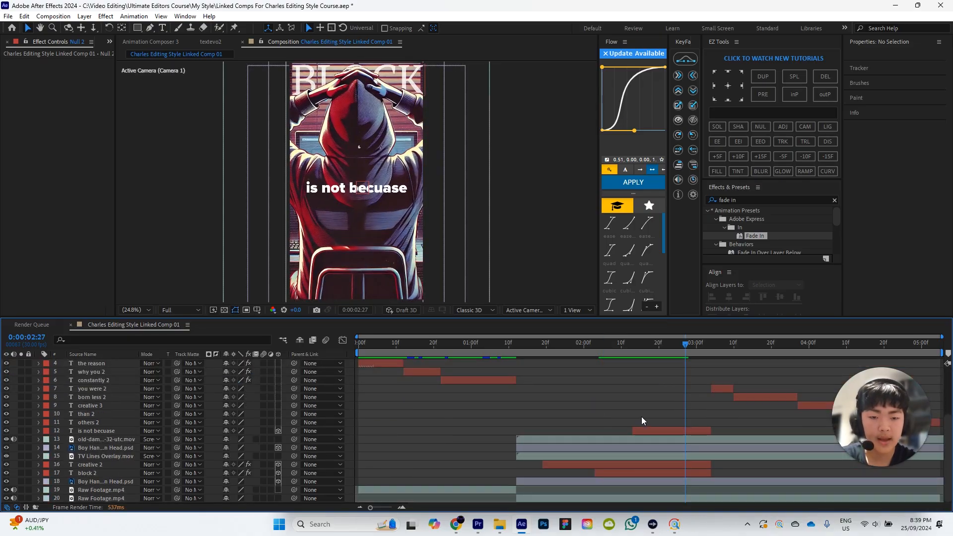
drag(669, 342, 648, 343)
click(651, 429)
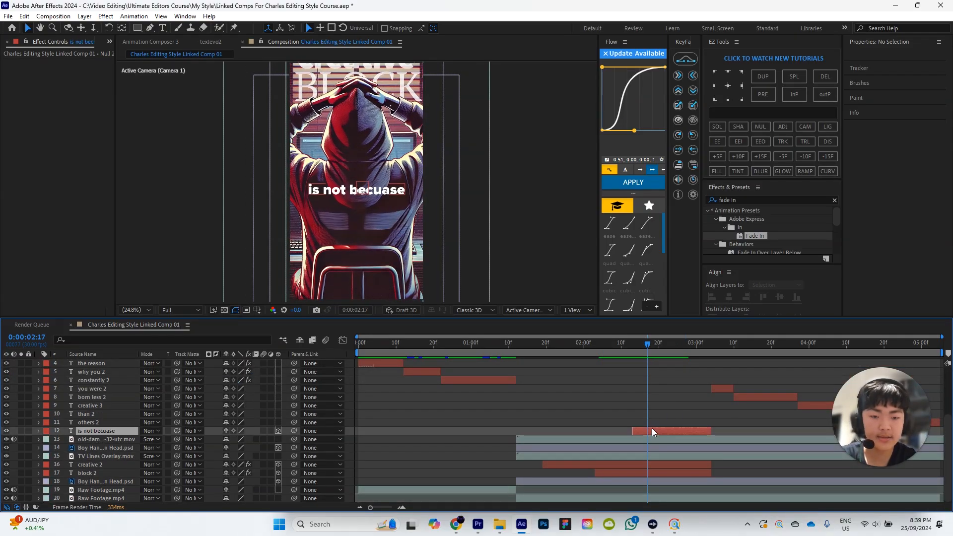
click(145, 42)
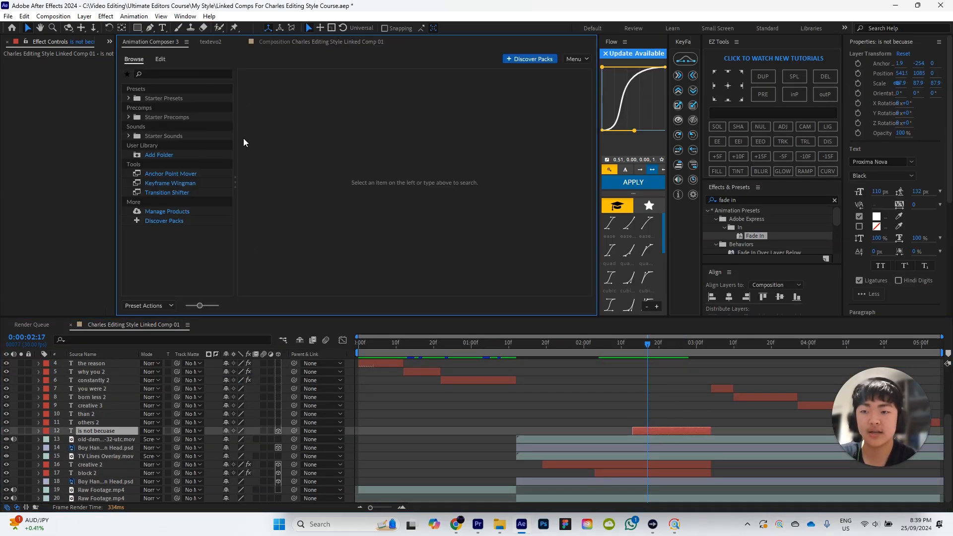
click(129, 118)
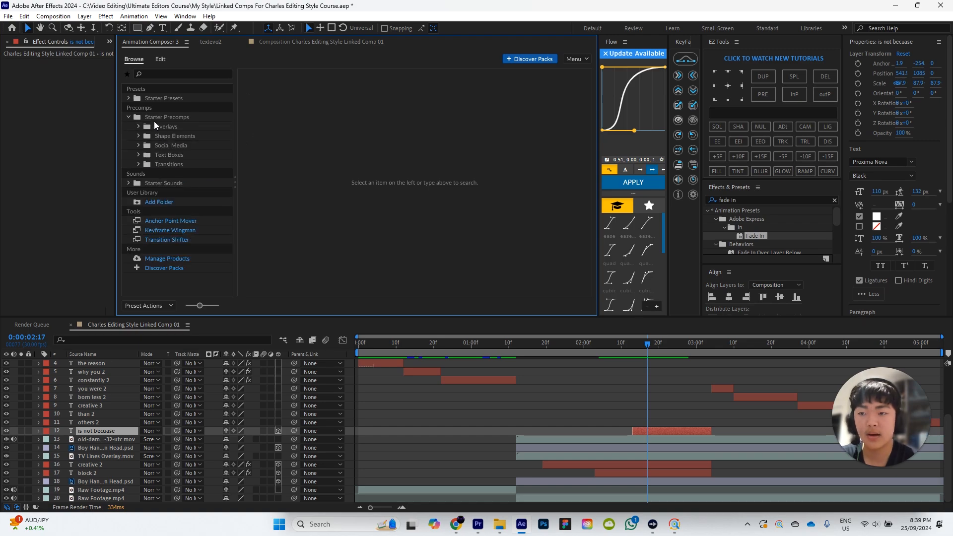
click(129, 99)
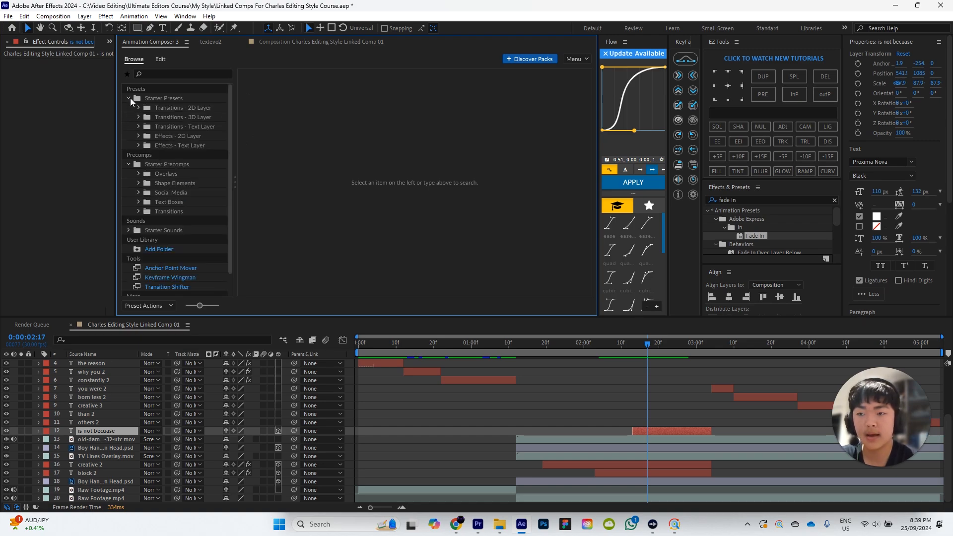
click(188, 126)
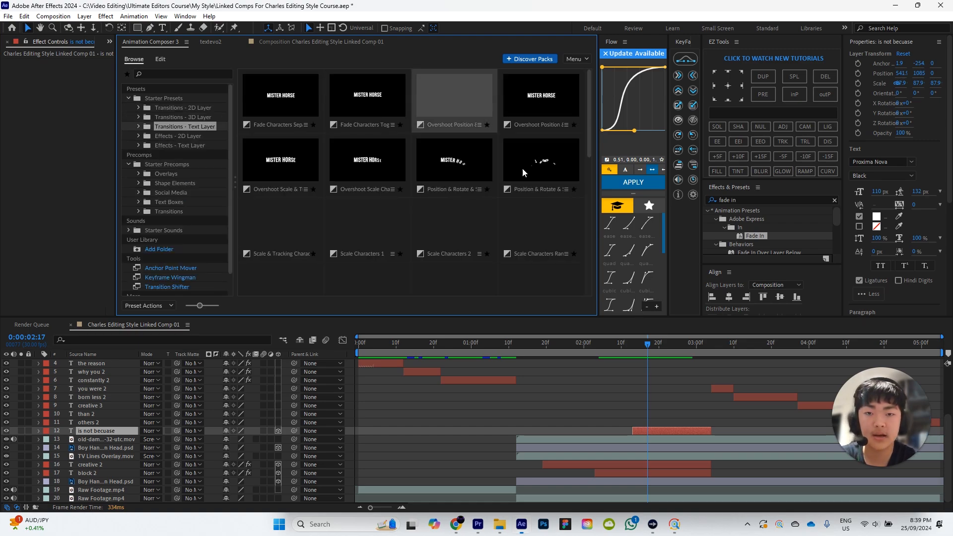
Step: Apply the Overshoot Position & Rotate & Scale Characters preset as an In transition on the is not becuase layer
click(644, 342)
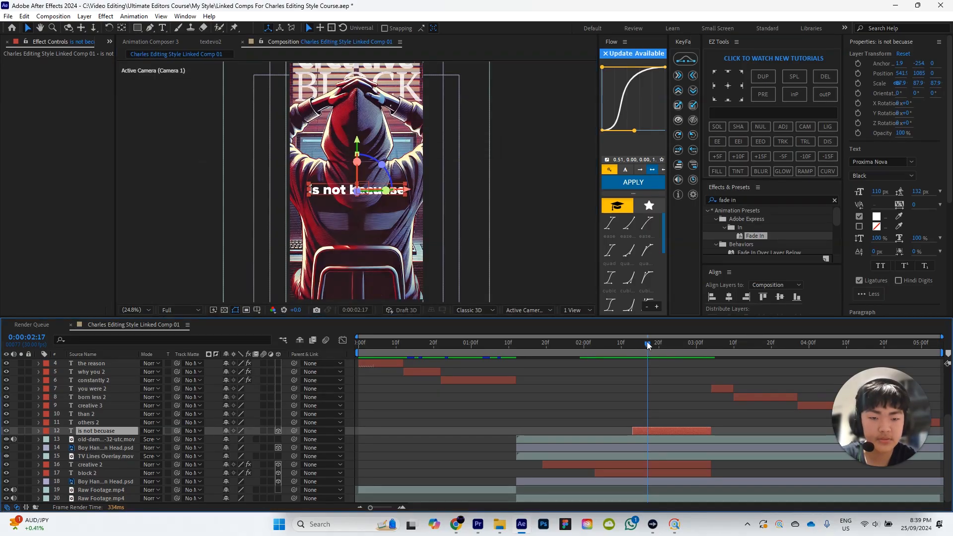
click(656, 400)
drag(645, 341, 633, 344)
click(662, 430)
click(150, 41)
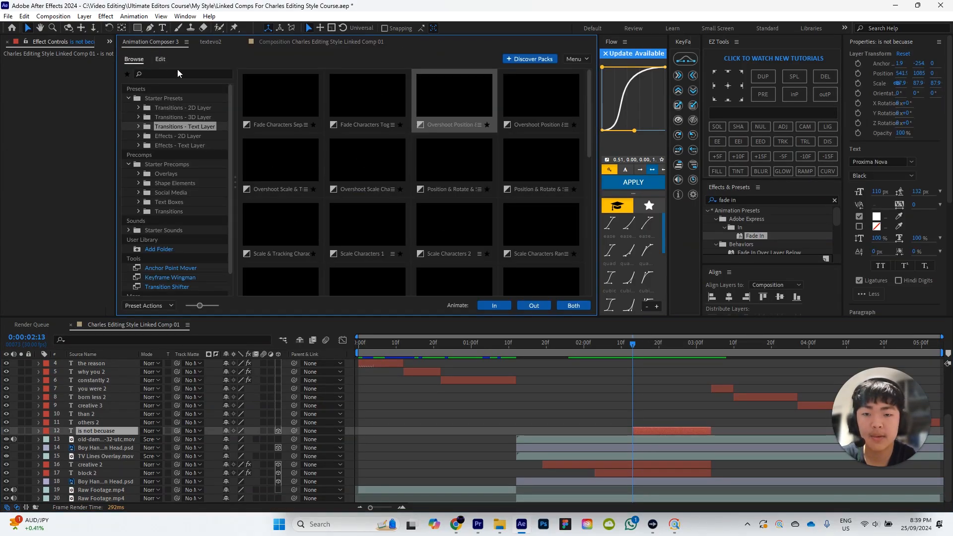
click(494, 305)
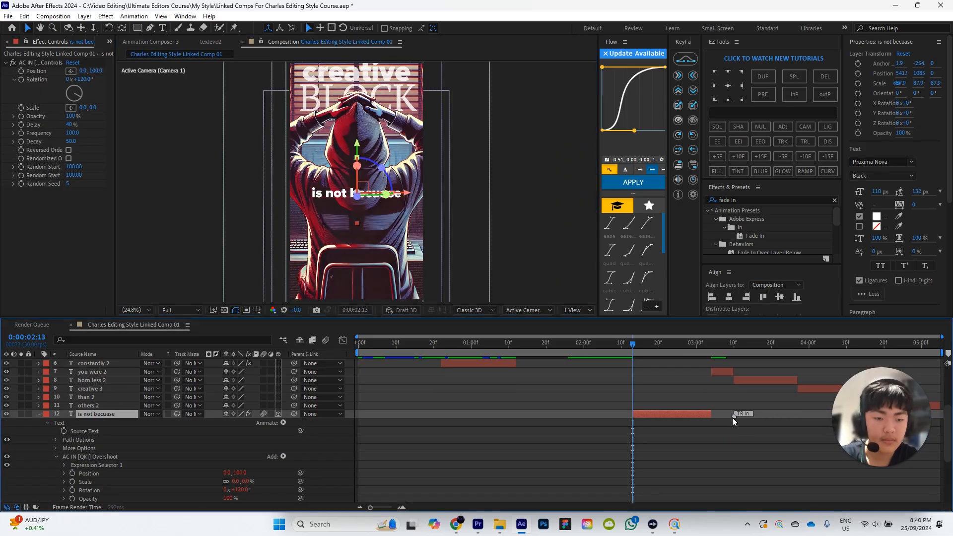
Step: Shorten the In transition of is not becuase to end at 3:00 and preview the overshoot animation
key(F2)
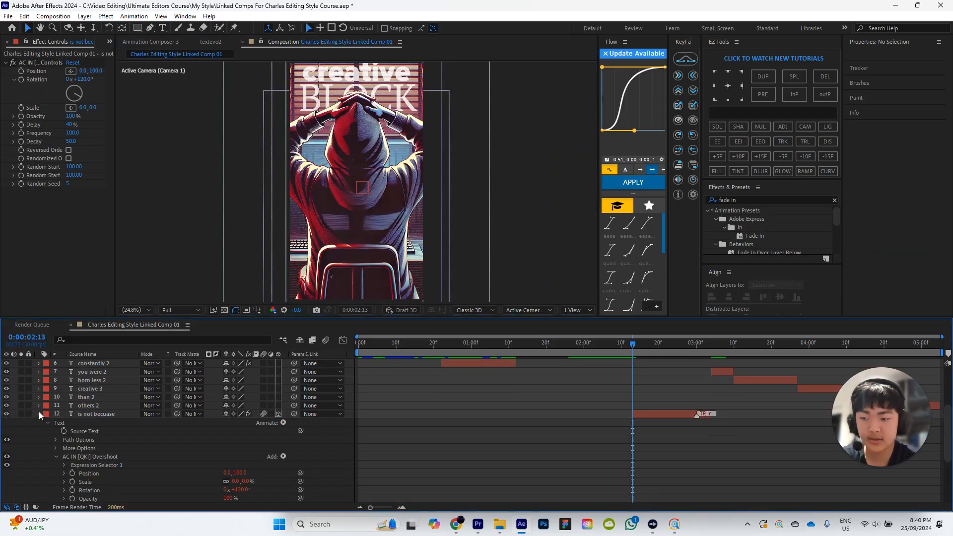
click(39, 414)
key(space)
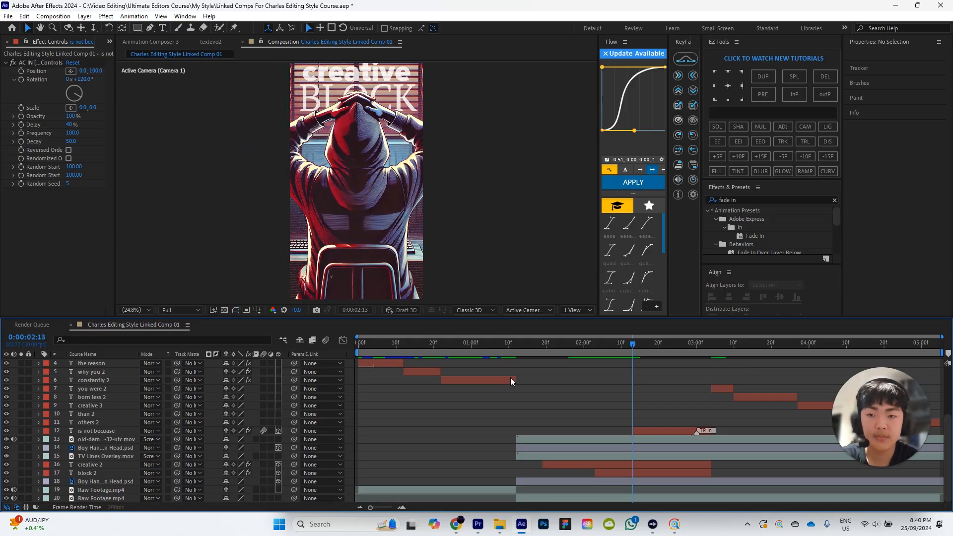
key(space)
drag(682, 345, 636, 351)
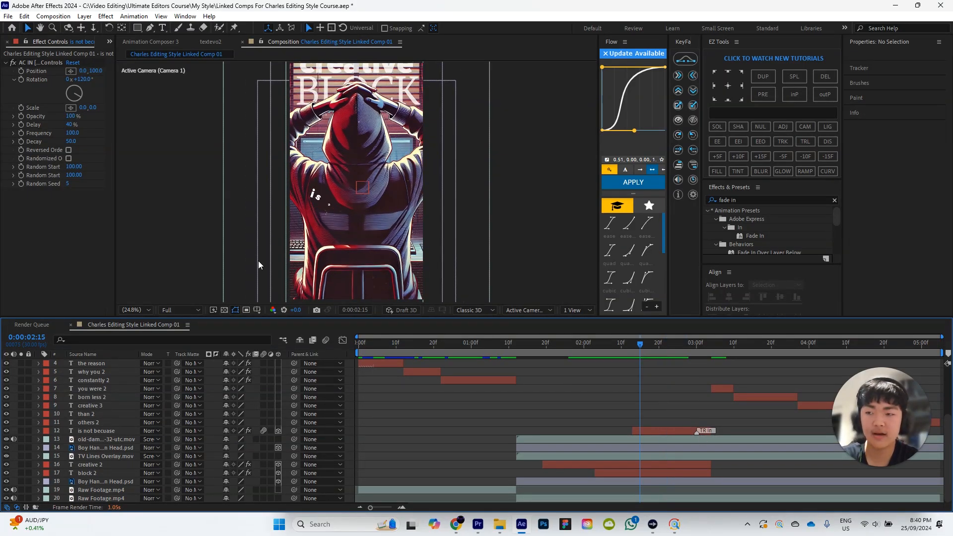
Step: Remove the overshoot In transition and its control effect from the is not becuase layer and return to the composition view
click(35, 60)
key(Delete)
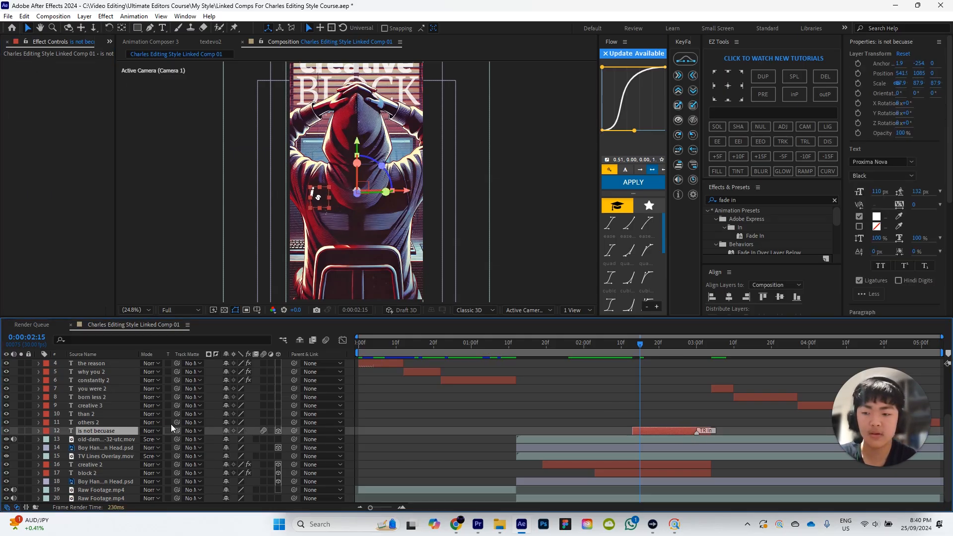
click(145, 39)
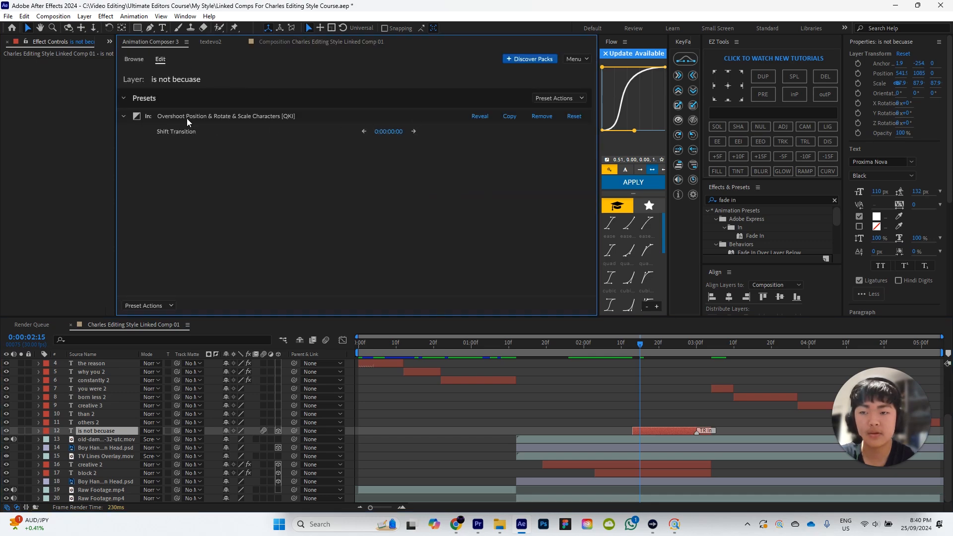
click(545, 117)
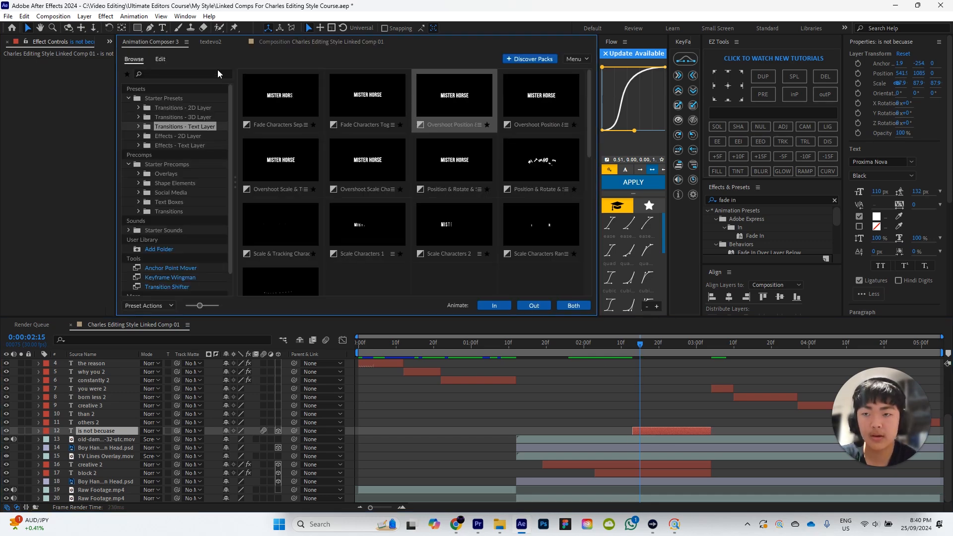
click(308, 43)
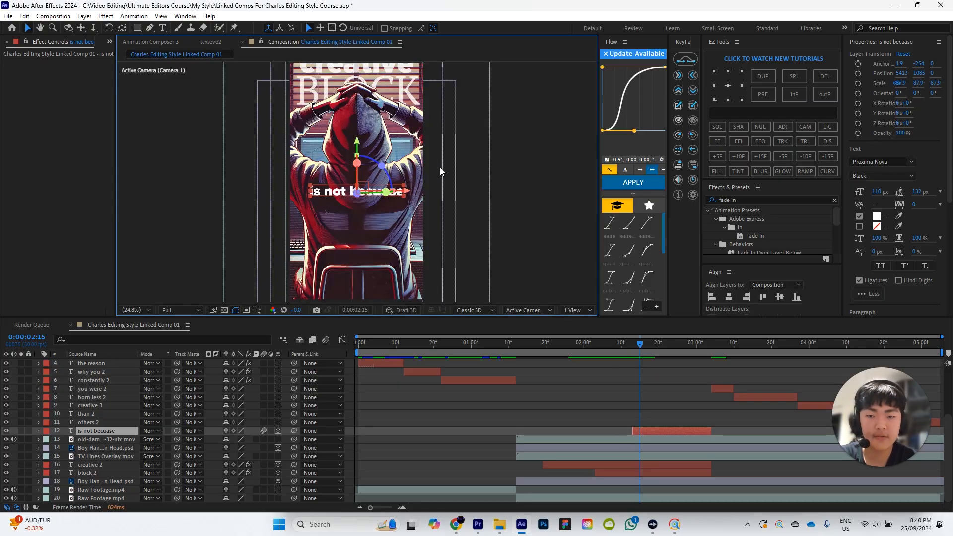
Step: Find the Typewriter animation preset, apply it to the is not becuase layer and reveal its Range Selector keyframes
drag(746, 201, 650, 204)
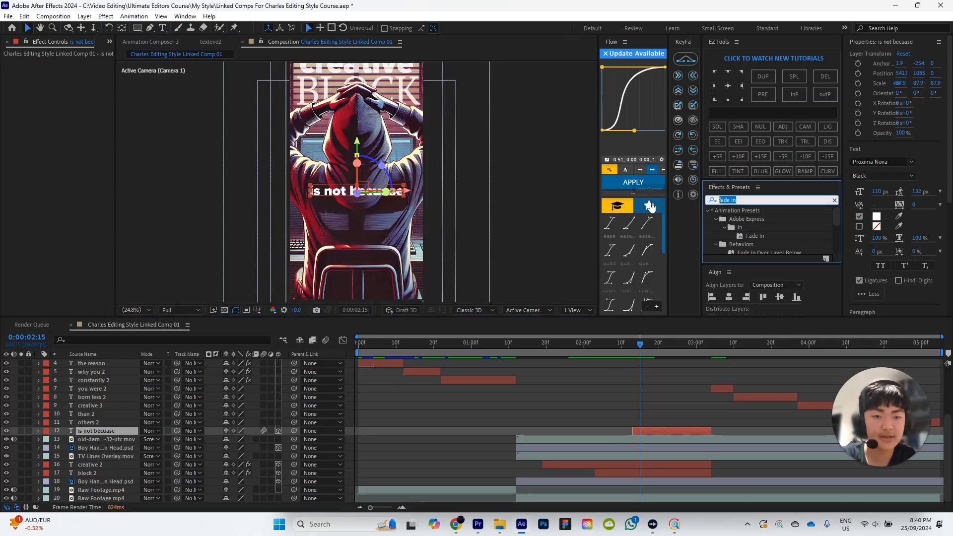
text(typew)
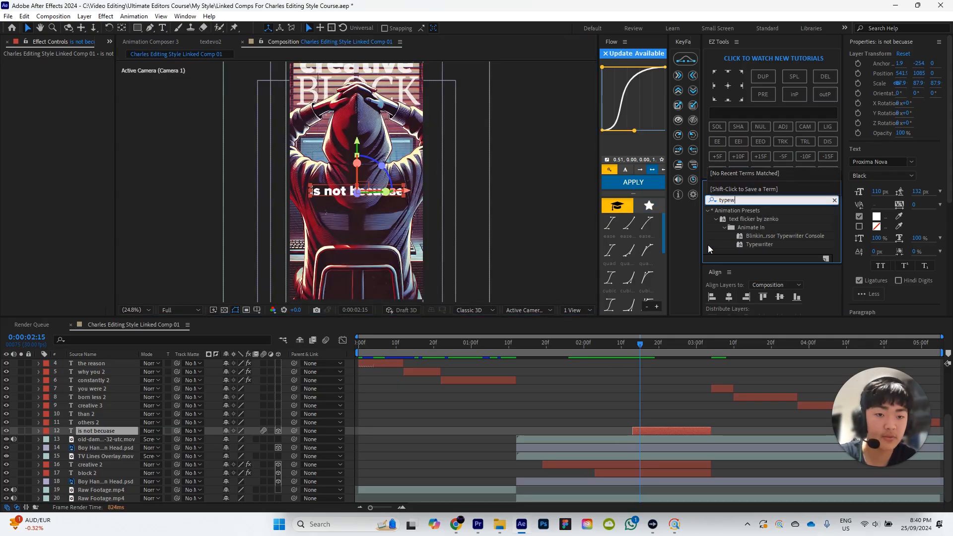
drag(757, 245, 664, 433)
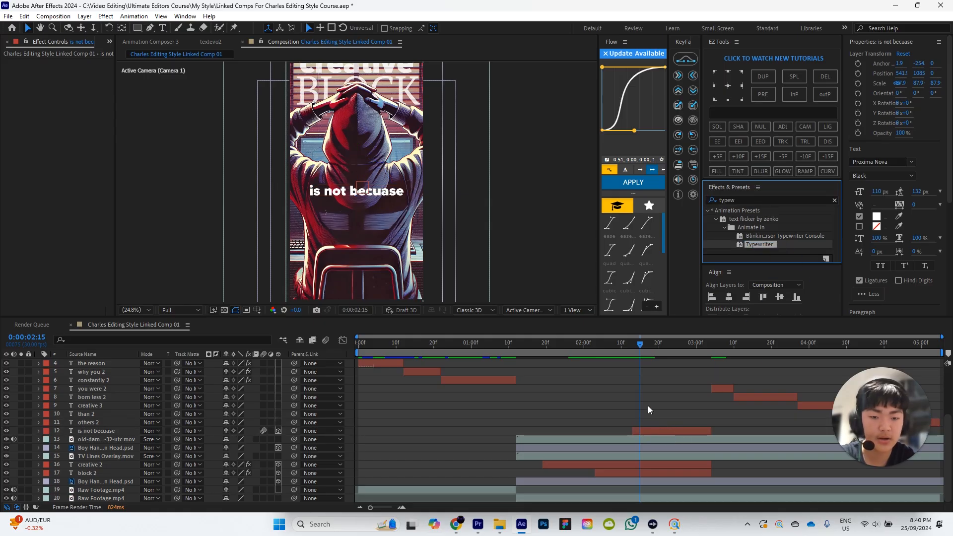
click(633, 342)
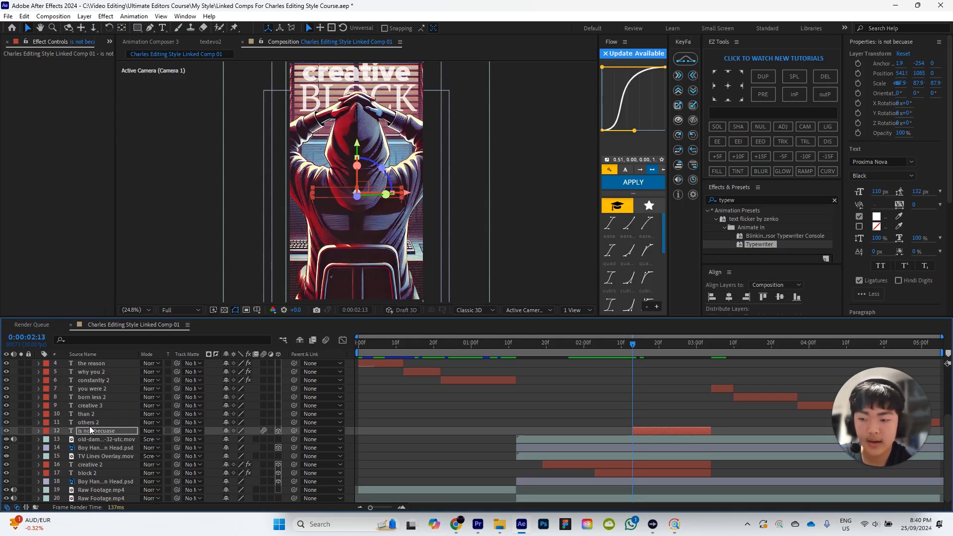
key(u)
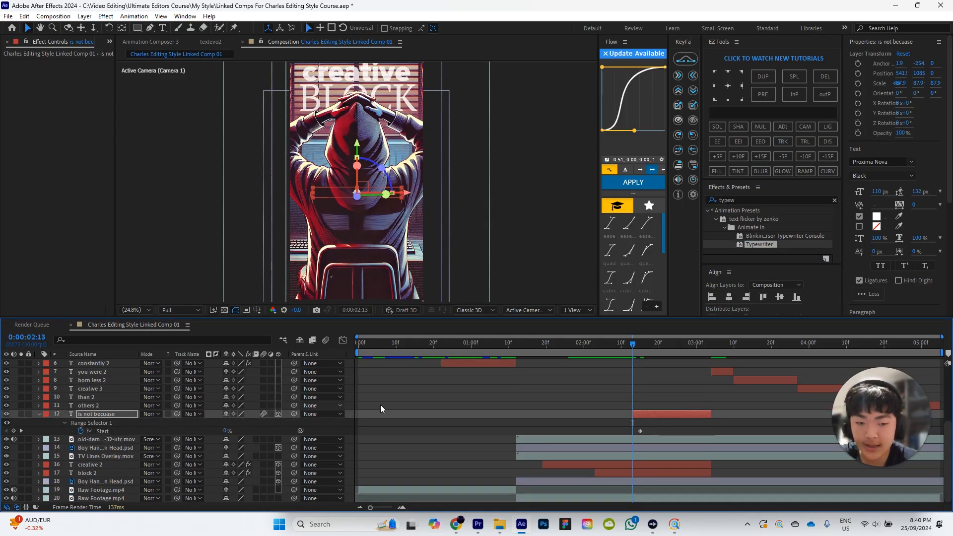
Step: Move the Range Selector Start keyframes of is not becuase to 2:13 and 3:00 and play back the typing
drag(862, 407, 828, 296)
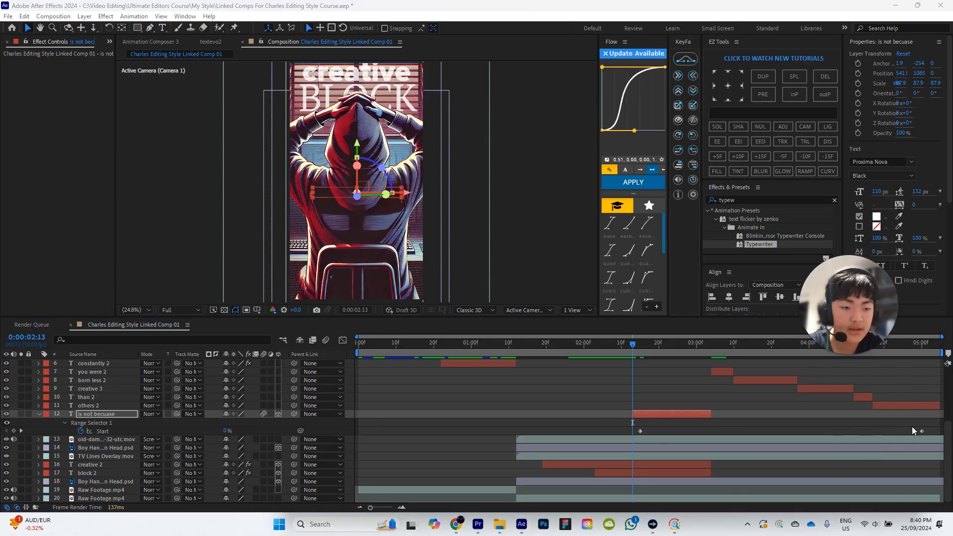
drag(922, 431, 633, 430)
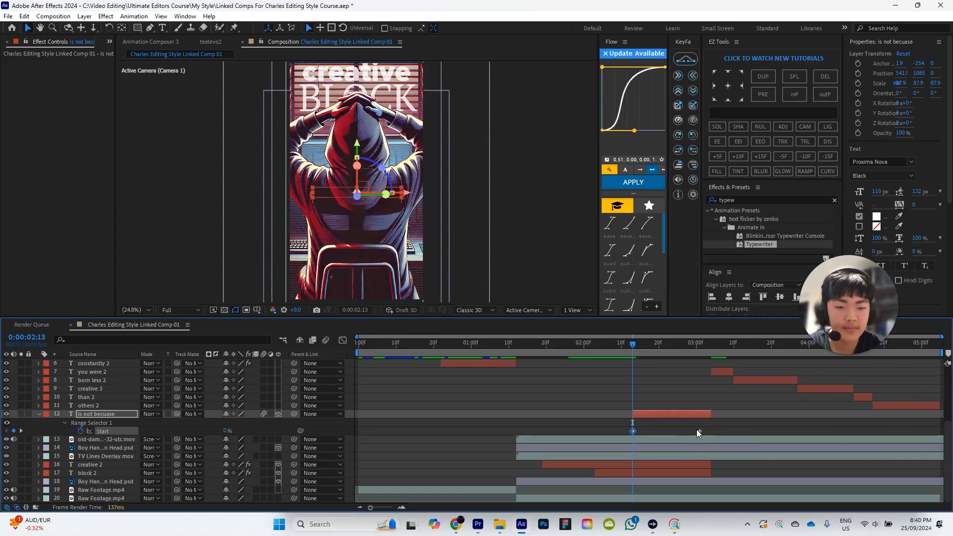
click(726, 428)
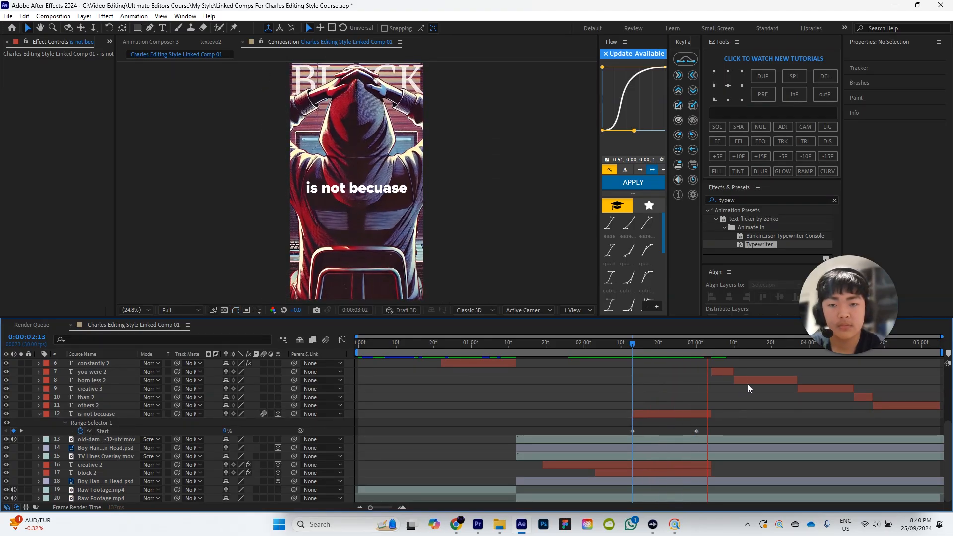
key(space)
Step: Easy ease both Range Selector Start keyframes of is not becuase and preview the result
drag(708, 426, 624, 433)
click(717, 142)
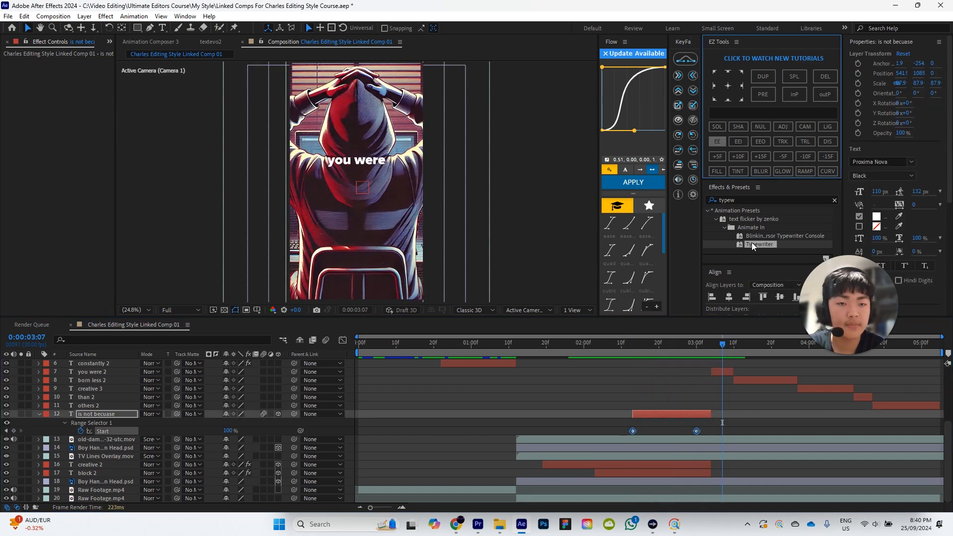
click(724, 438)
drag(664, 347, 628, 347)
click(675, 382)
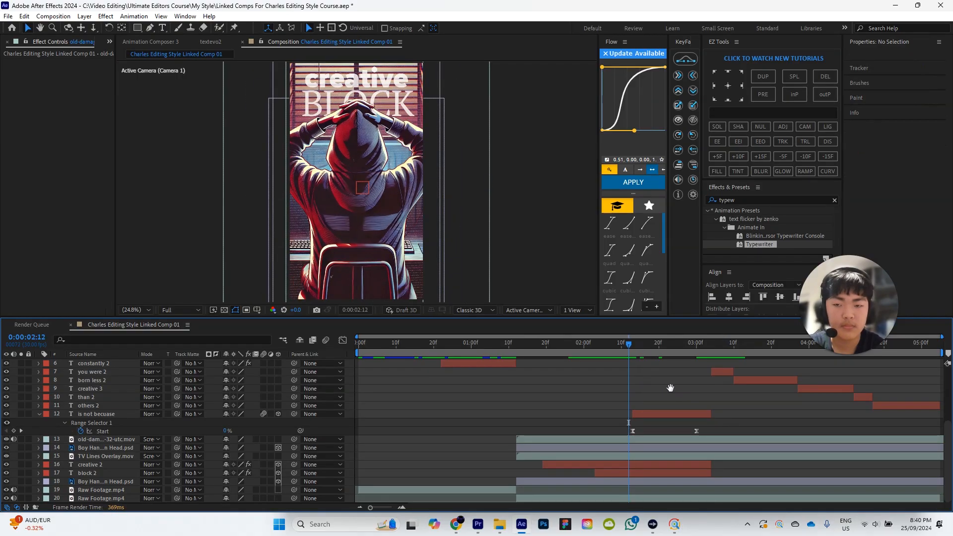
key(space)
Step: Move the last Range Selector Start keyframe to 2:25, preview the typewriter animation and park the playhead at 3:00
drag(694, 432, 676, 430)
drag(680, 347, 626, 360)
key(space)
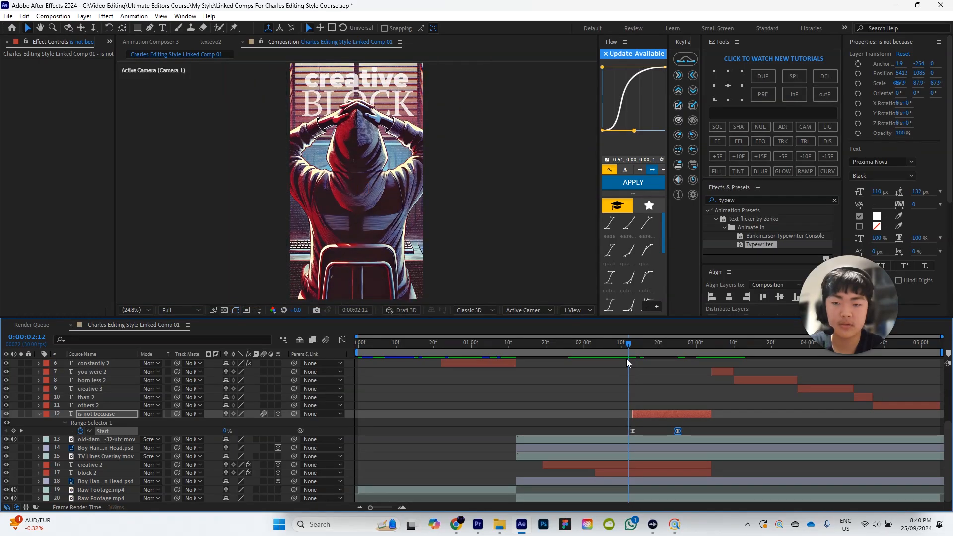
key(space)
drag(696, 348, 674, 350)
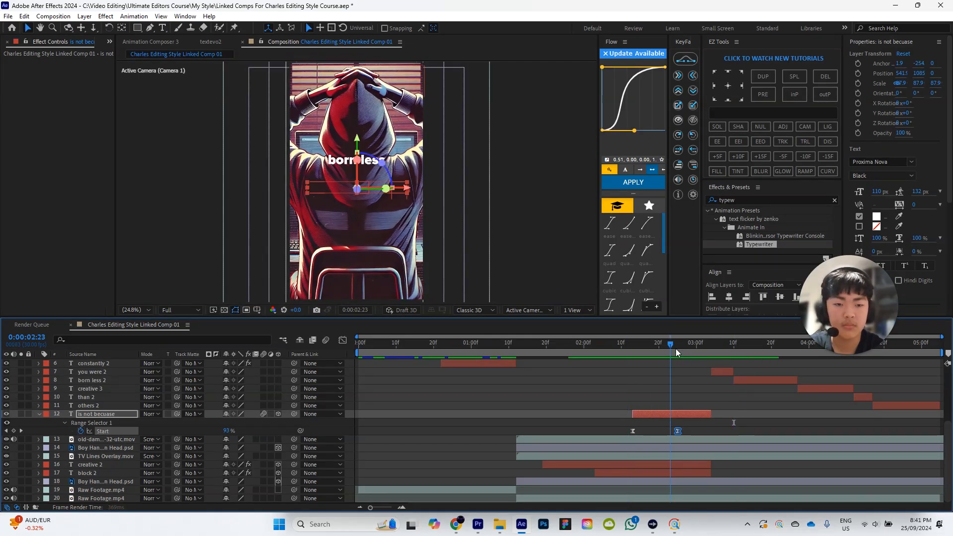
key(space)
key(space)
click(697, 347)
click(751, 420)
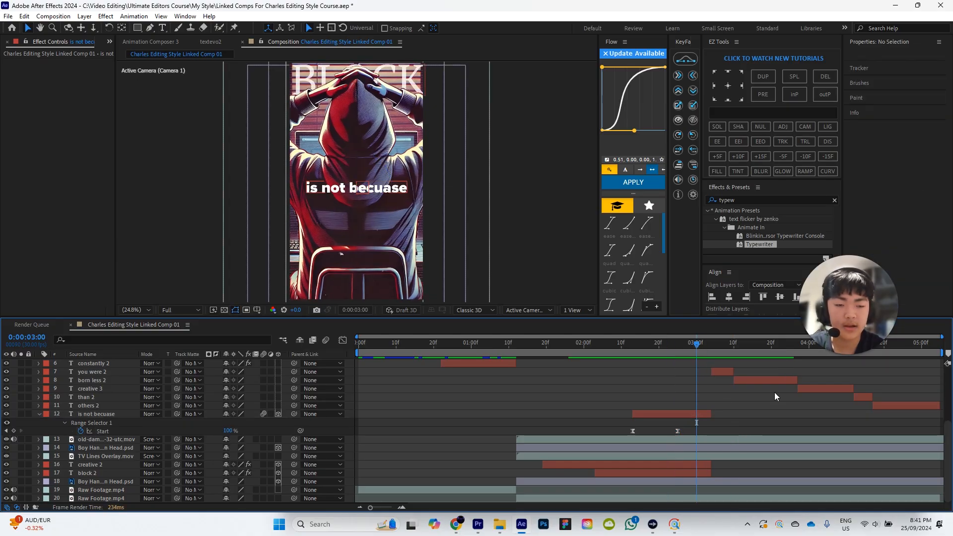
Step: Play back the typewriter animation of the is not becuase caption from about 1:26
drag(859, 309, 908, 271)
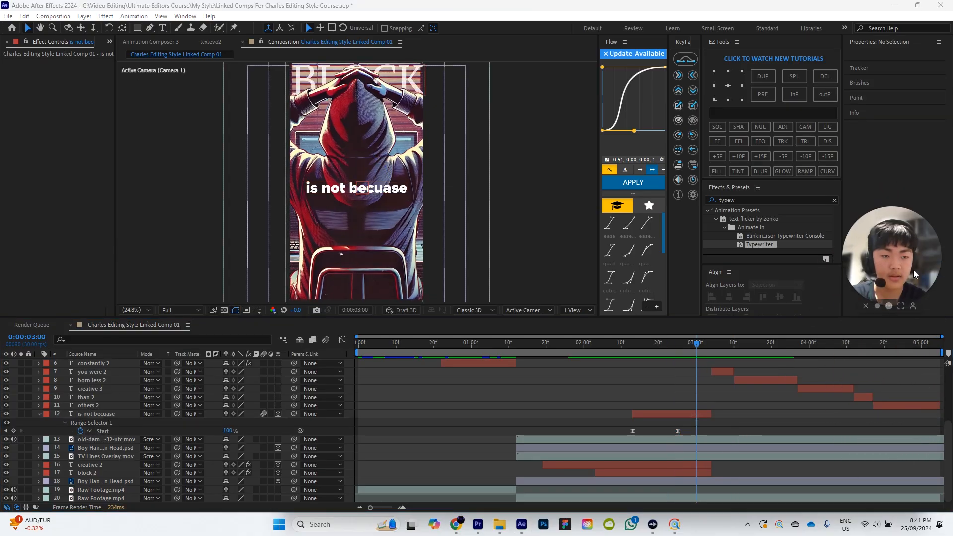
drag(628, 345, 568, 347)
key(space)
key(space)
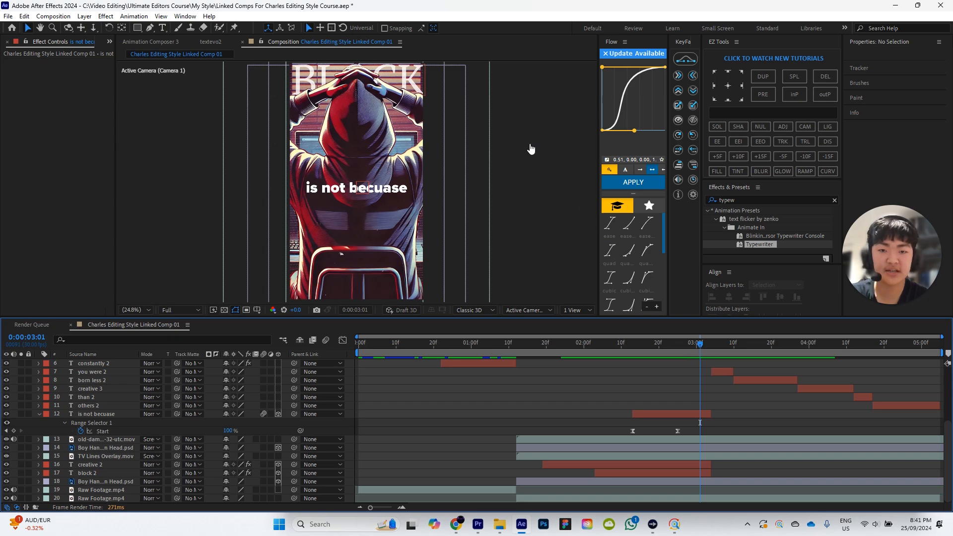
Step: Delete the you were 2 caption layer and scrub from the gap to 3:10
click(718, 344)
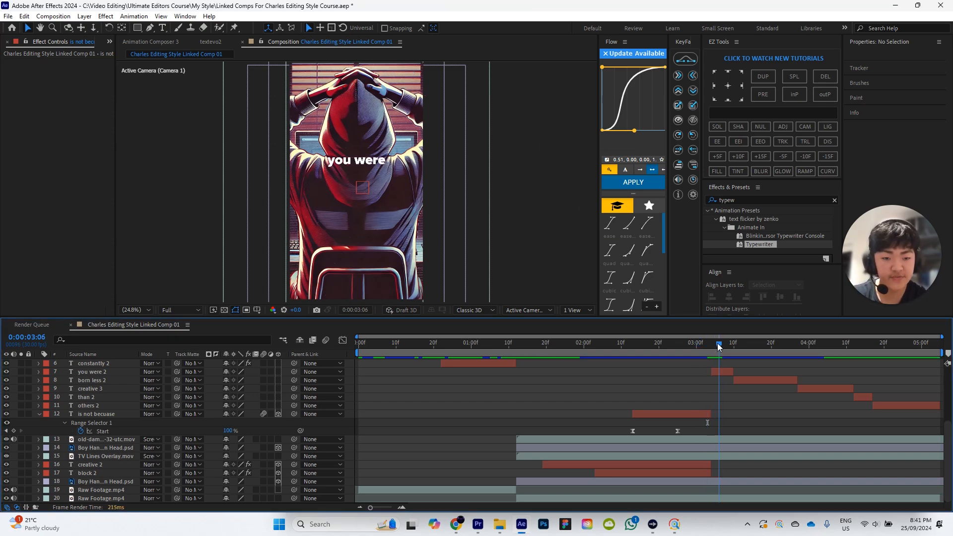
click(719, 372)
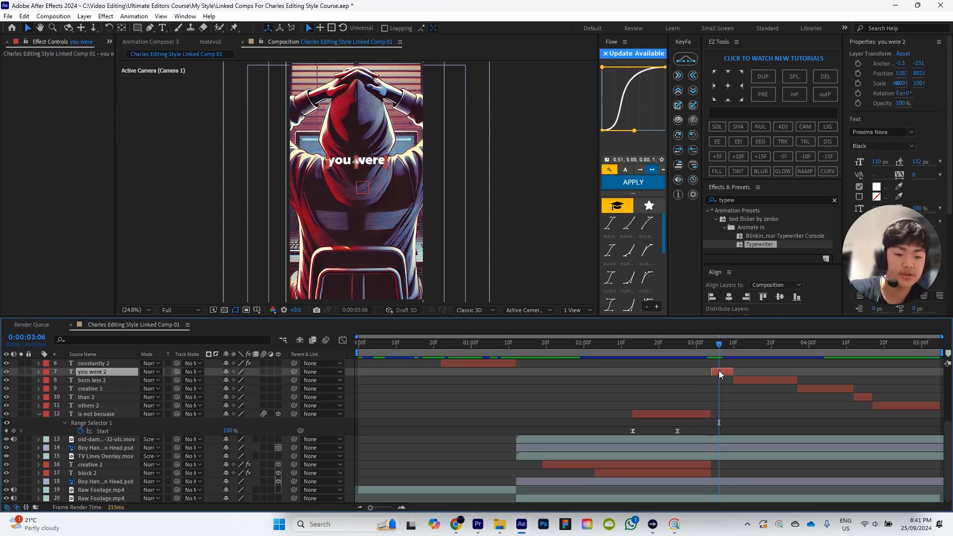
key(Delete)
click(715, 348)
drag(713, 347, 734, 350)
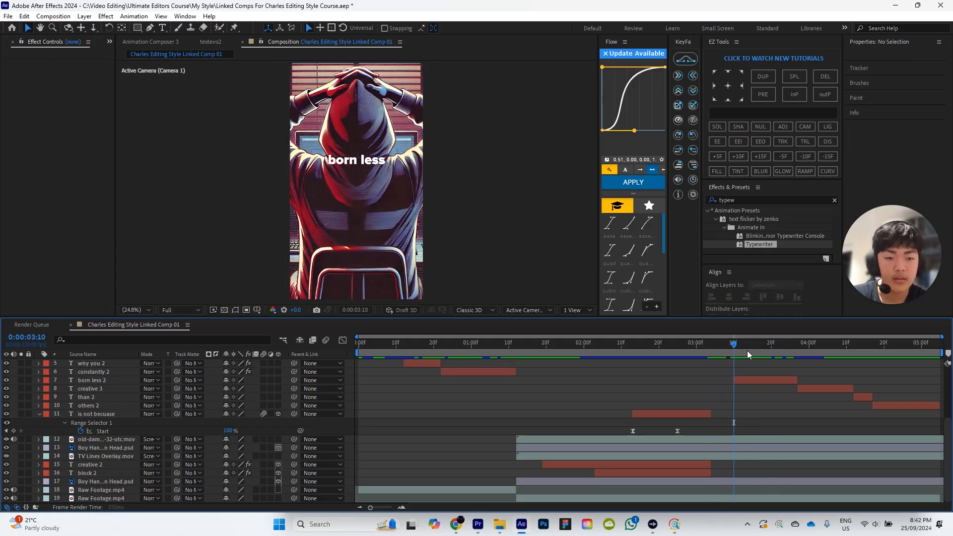
Step: Extend the born less 2 layer to the end of creative 3 and make creative 3 start at 3:19
click(768, 350)
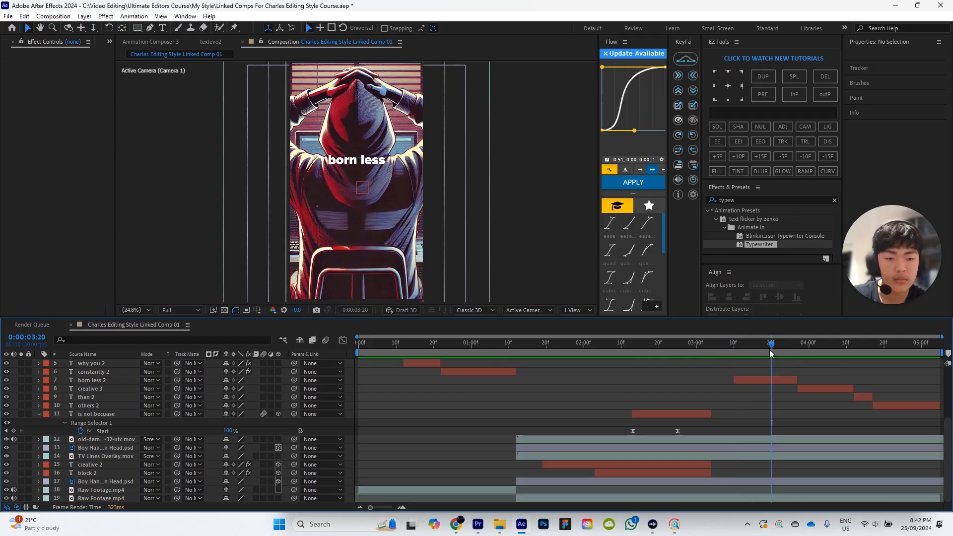
click(778, 380)
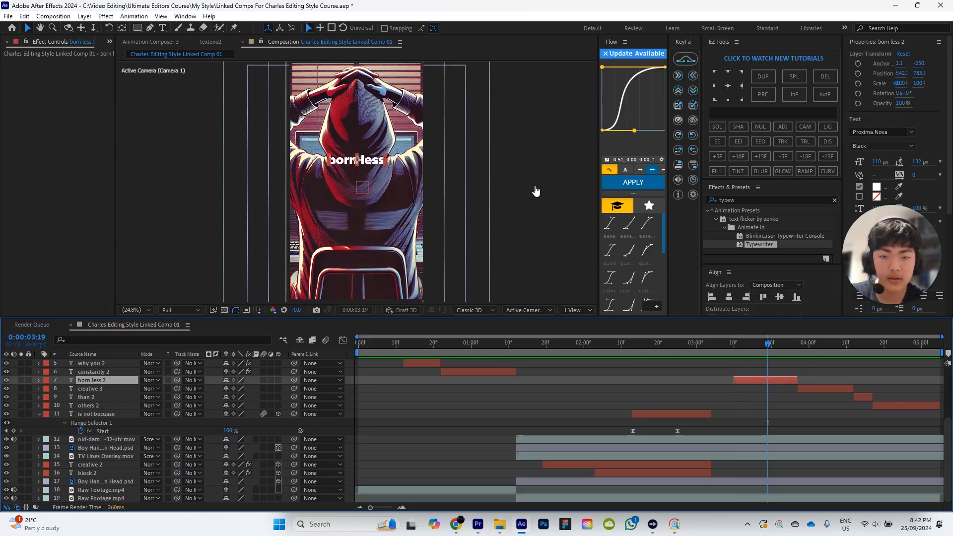
click(96, 382)
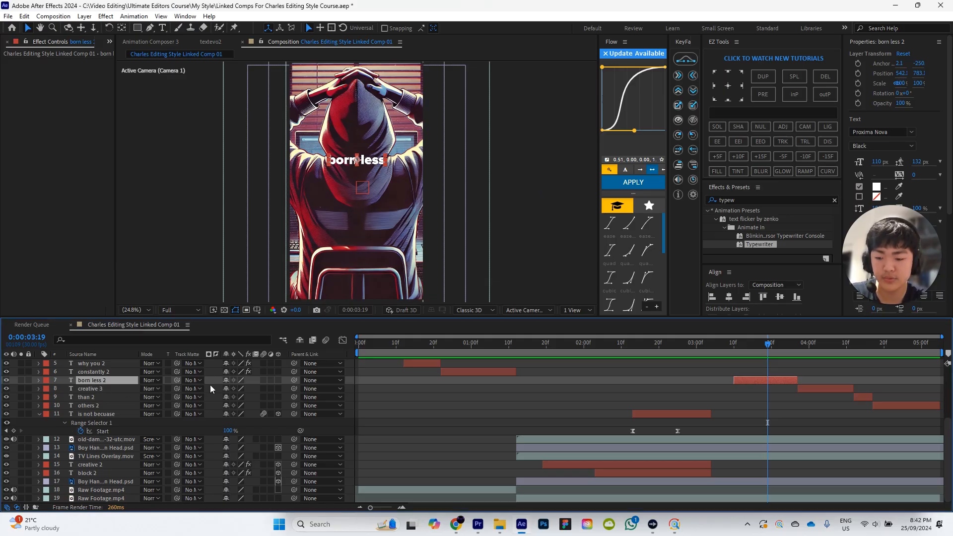
drag(788, 380, 799, 380)
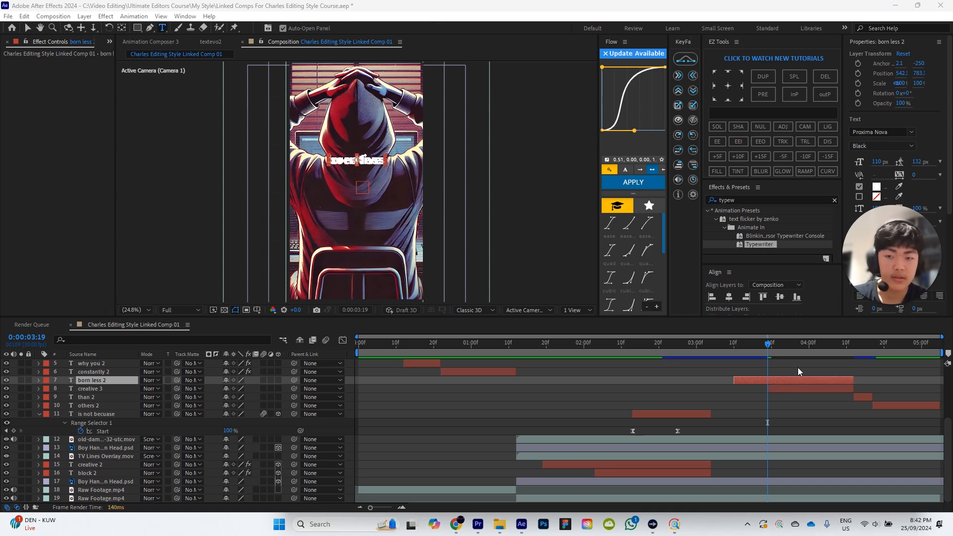
click(799, 367)
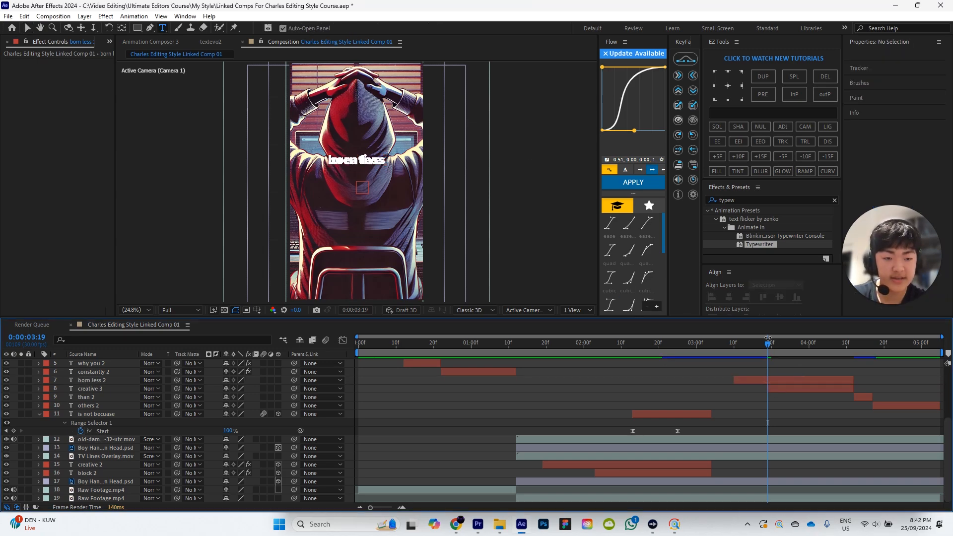
Step: Shorten the text of the born less 2 caption to born
click(752, 346)
click(764, 378)
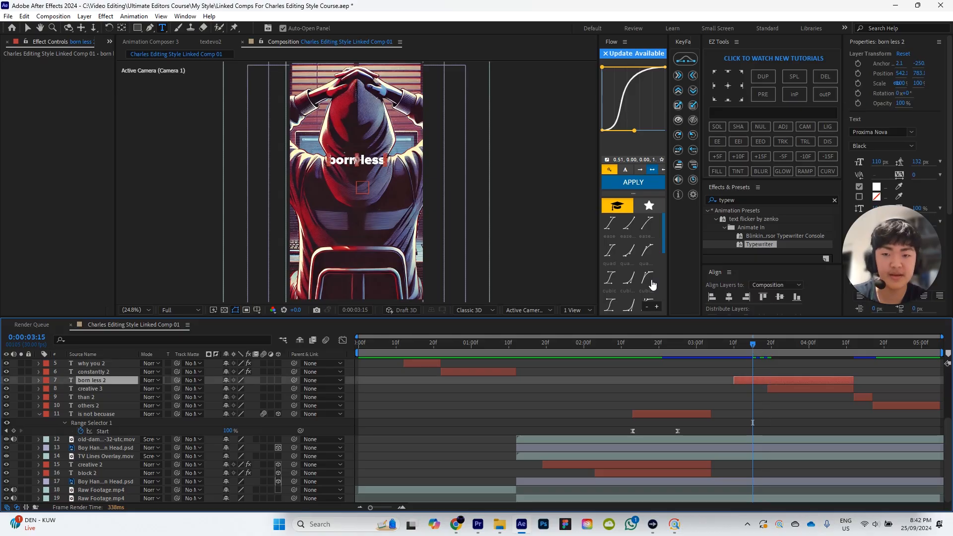
key(BackSpace)
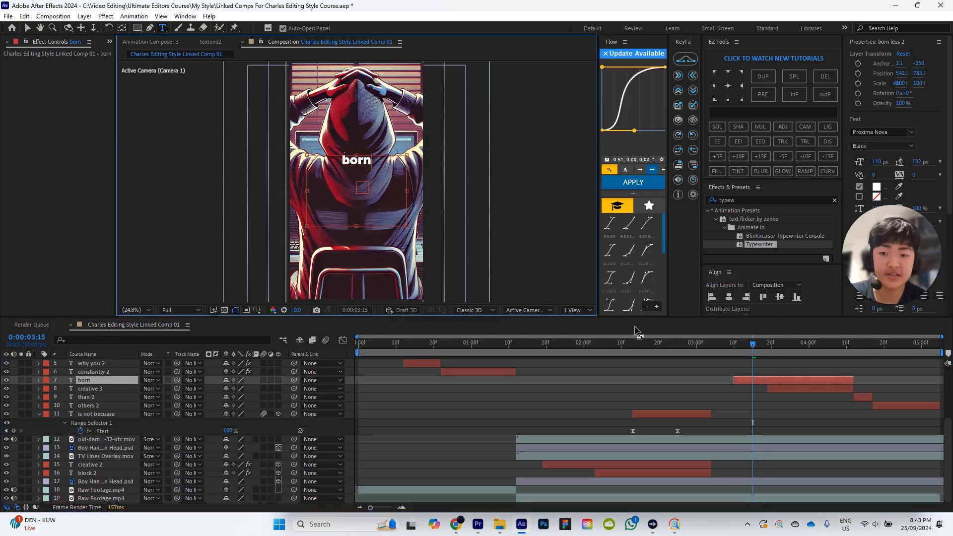
click(696, 381)
key(space)
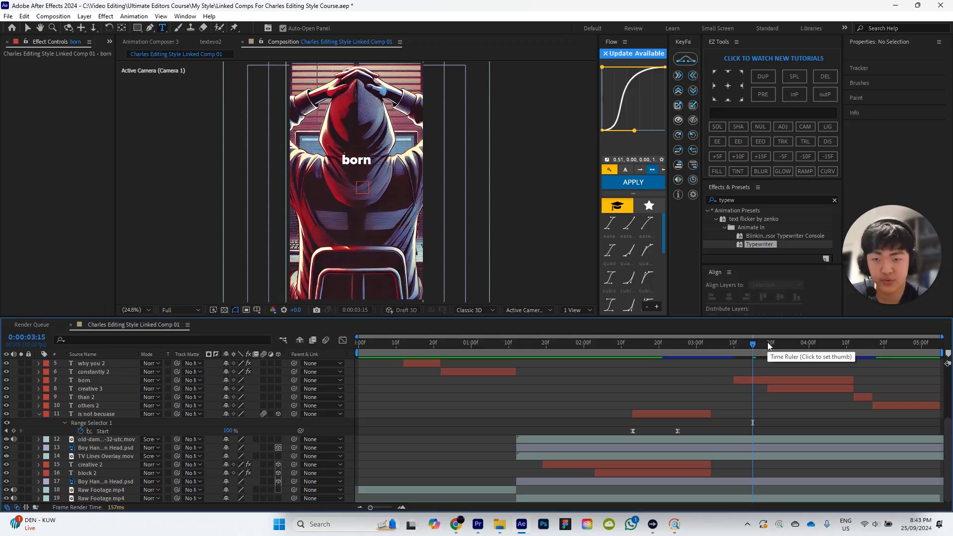
Step: Trim the end of the born layer to 3:19, where the creative 3 layer begins
click(824, 389)
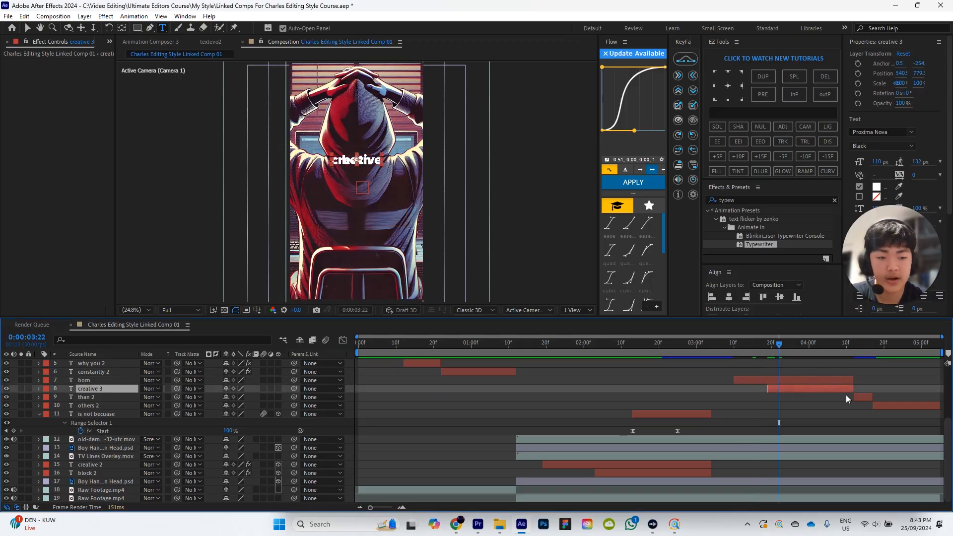
click(830, 380)
drag(852, 380, 767, 380)
Step: Change the creative 3 caption to read less creative and centre it horizontally in the composition
click(811, 389)
click(333, 160)
text(less)
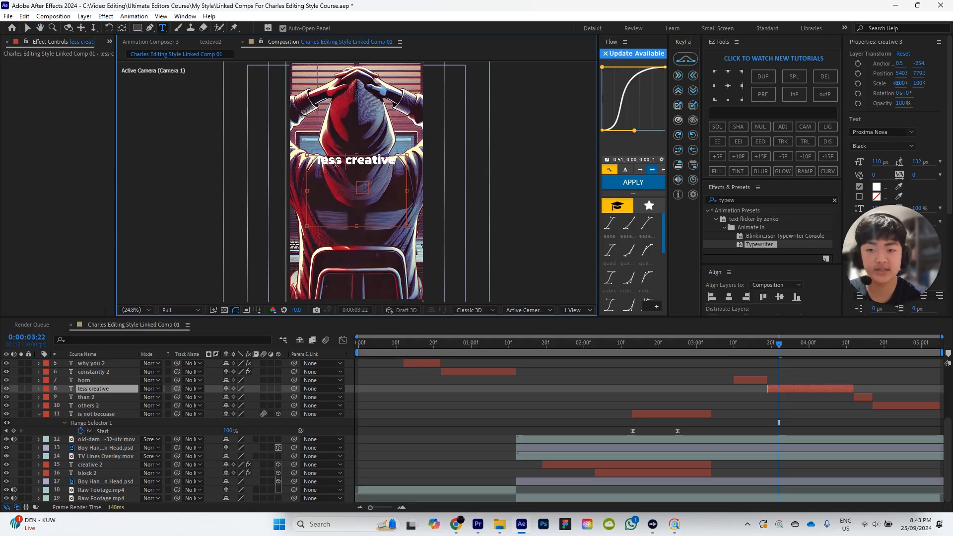
click(651, 387)
click(796, 390)
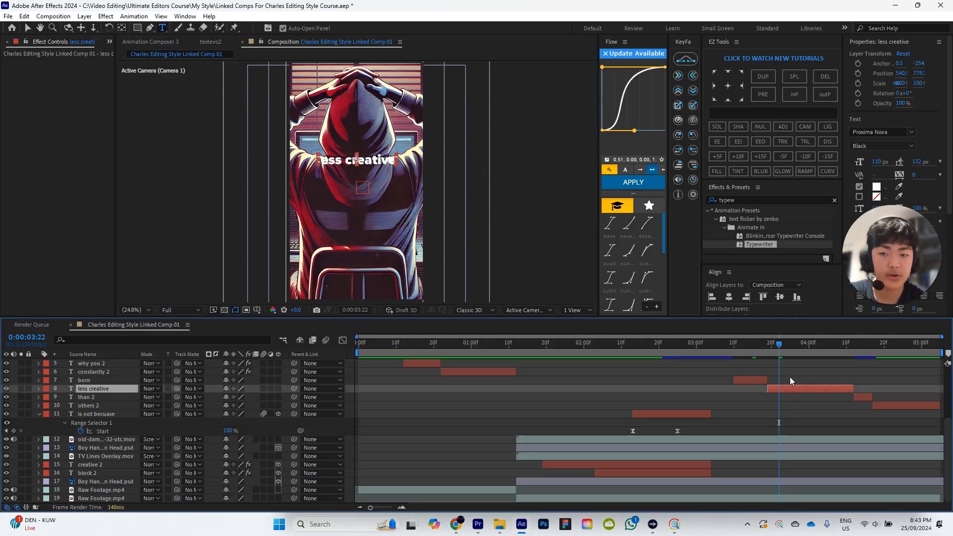
click(740, 299)
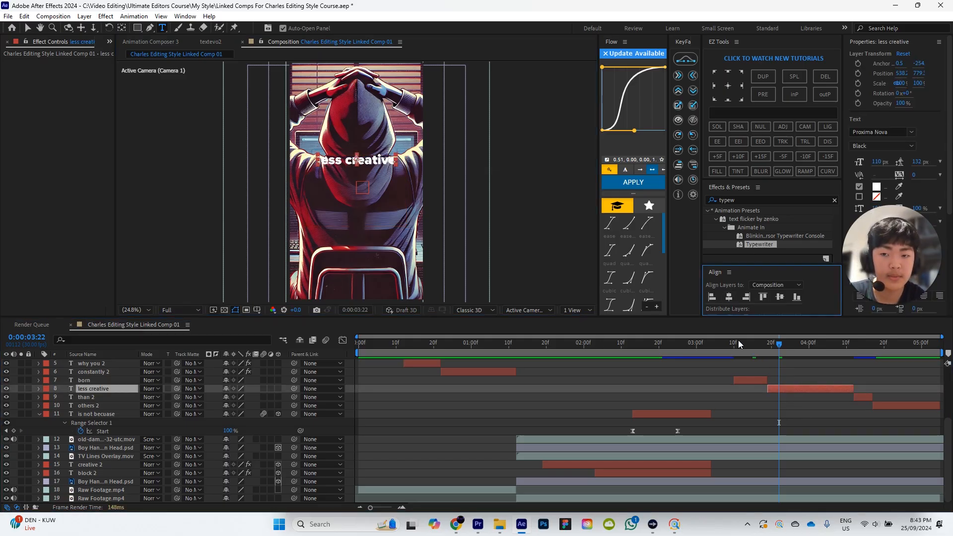
Step: Clear the effects search and add a 1080 x 1920 px white solid with the playhead at 3:07
click(754, 380)
click(683, 369)
drag(754, 344, 718, 348)
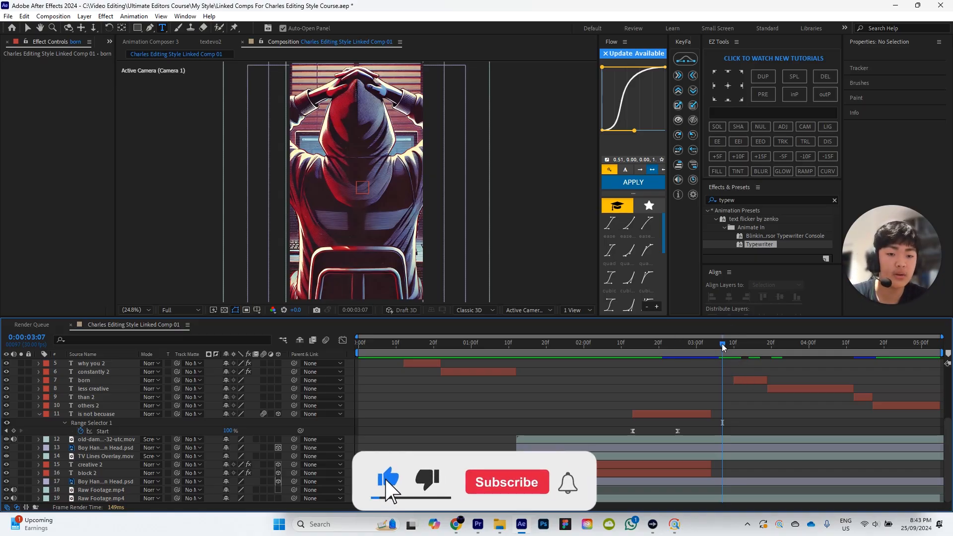
click(750, 200)
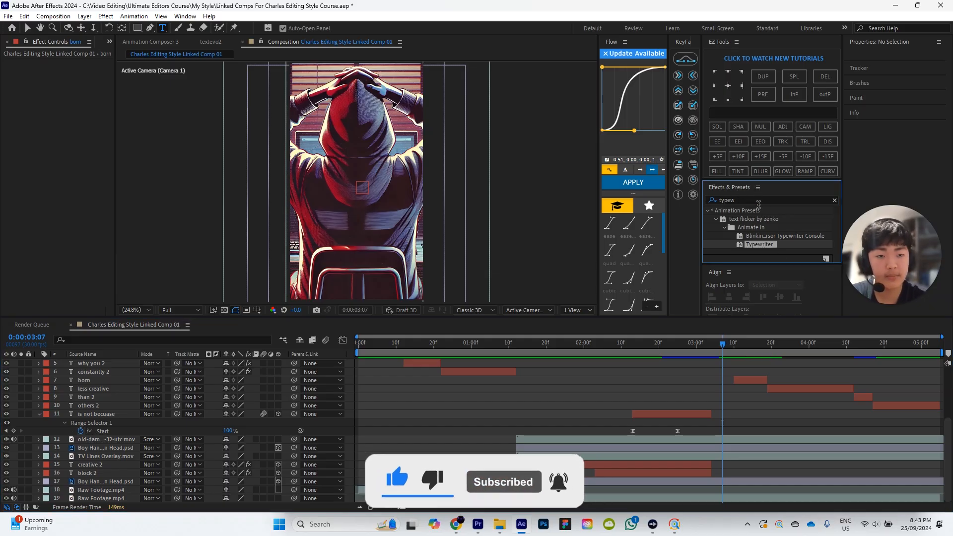
click(755, 201)
key(BackSpace)
click(677, 386)
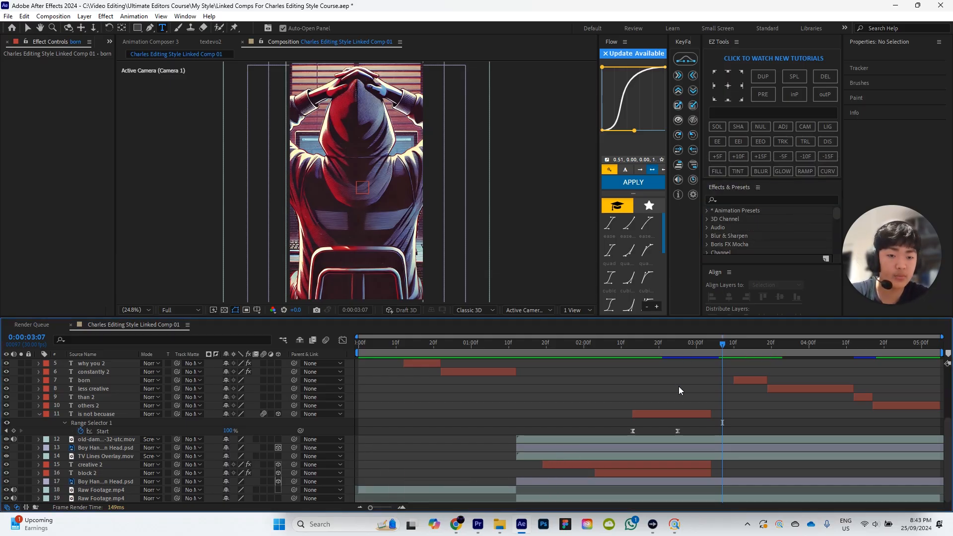
key(ctrl+y)
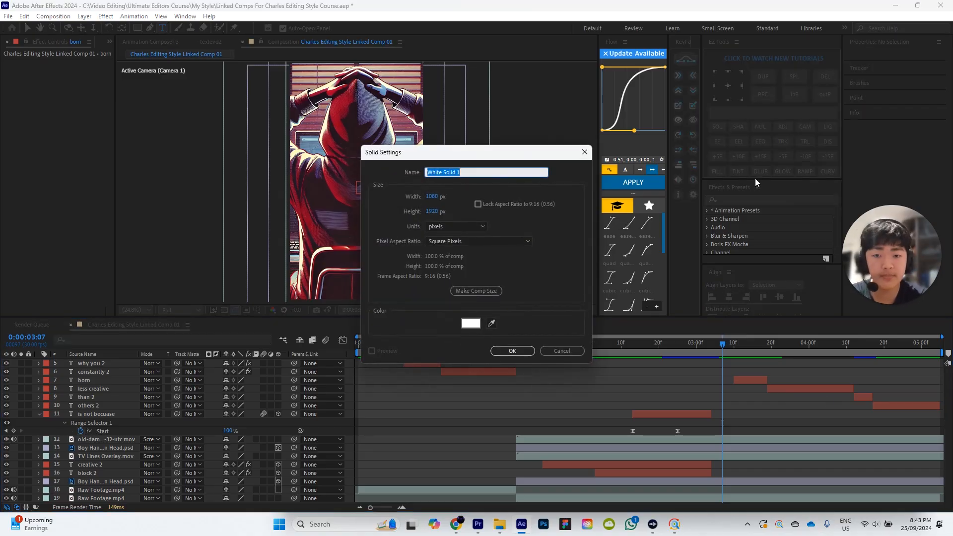
click(515, 347)
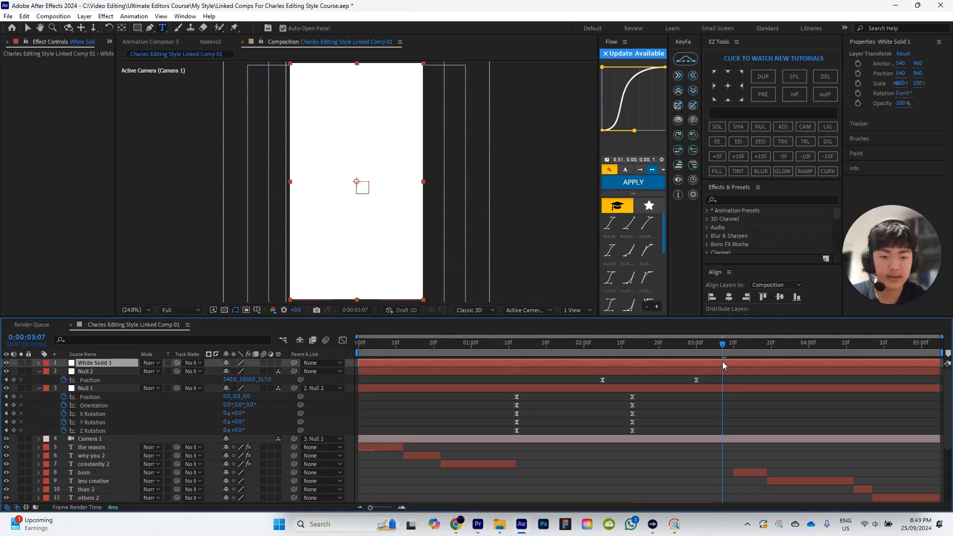
Step: Trim the white solid to a two-frame flash at 3:06 and 3:07
drag(355, 361, 645, 364)
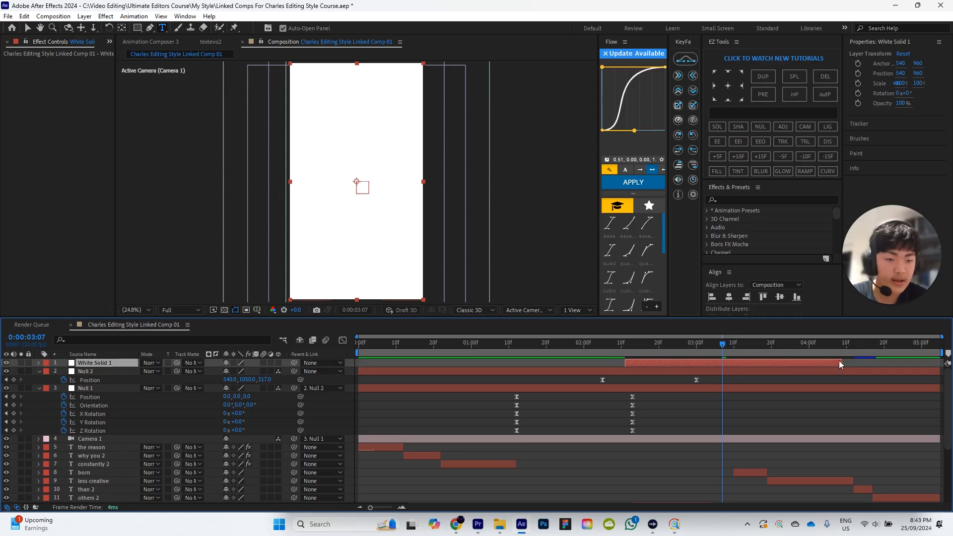
drag(839, 363, 722, 370)
click(737, 361)
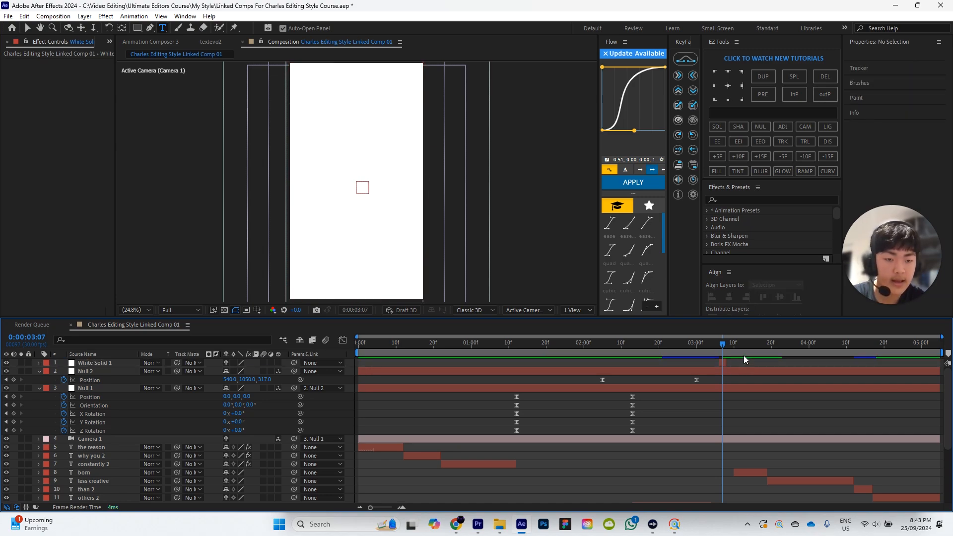
Step: Reveal the white solid's opacity and set it to 90%
key(=)
click(725, 363)
key(t)
click(233, 375)
text(80)
key(Return)
click(230, 371)
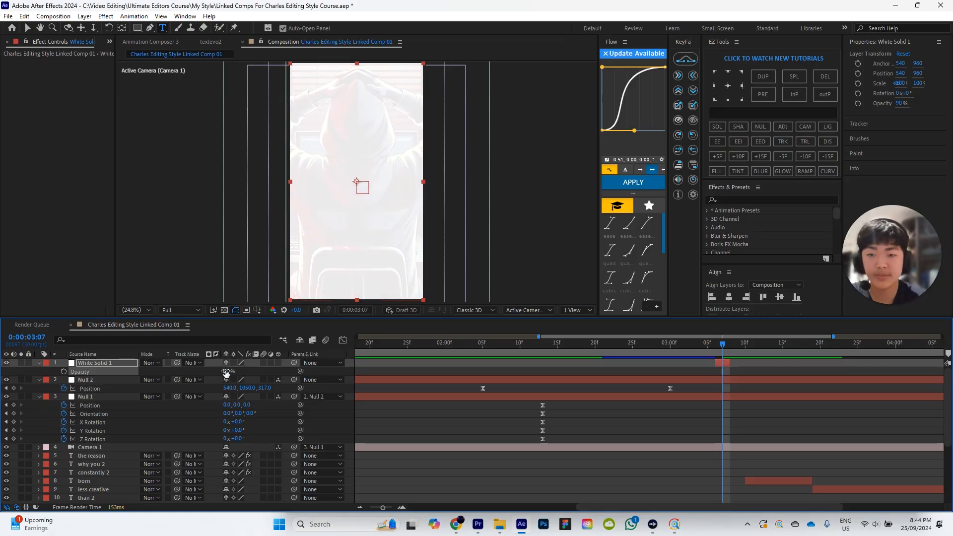
click(763, 367)
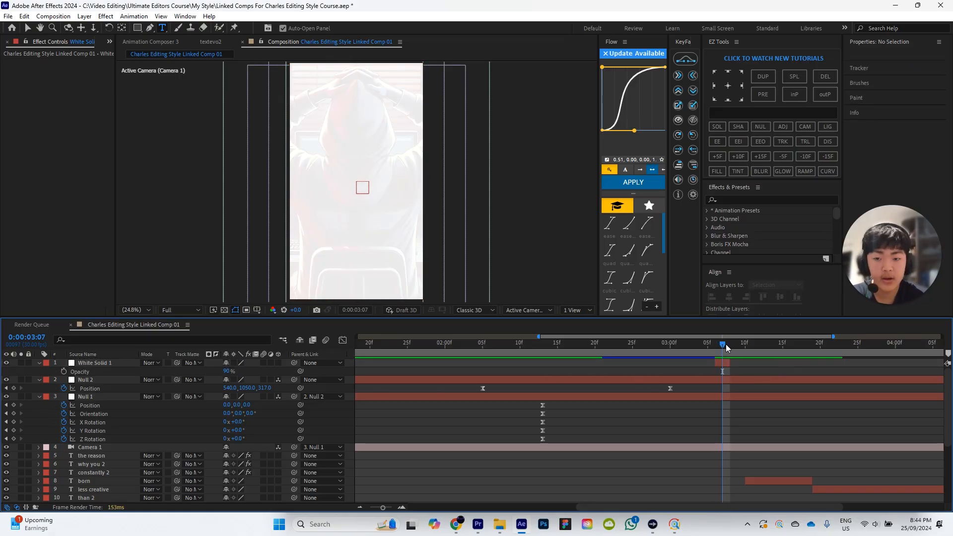
Step: Park the playhead at 3:04 and add Transition 8.mp4 from the project as the topmost layer
drag(725, 344, 700, 344)
scroll(784, 403, down, 2)
scroll(789, 400, up, 2)
key(ctrl+0)
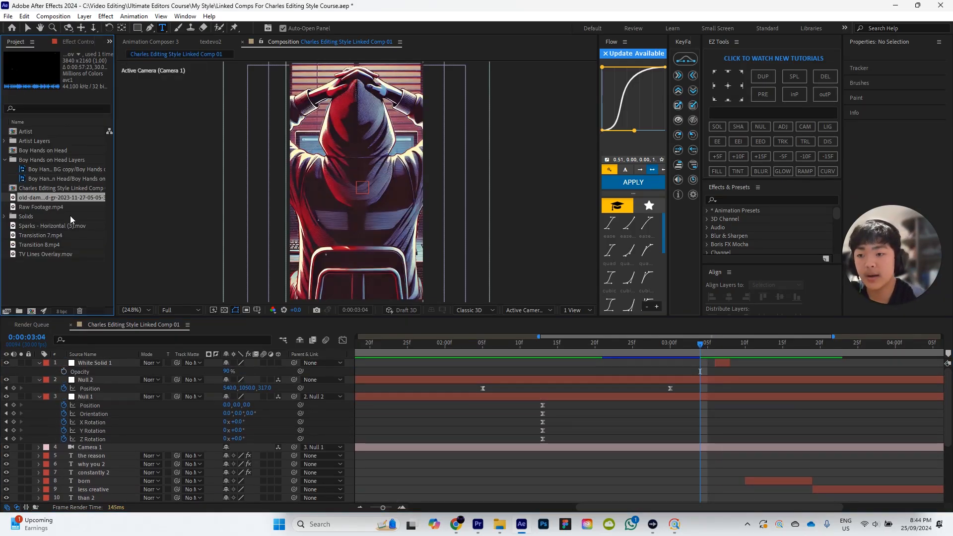
click(59, 237)
click(58, 245)
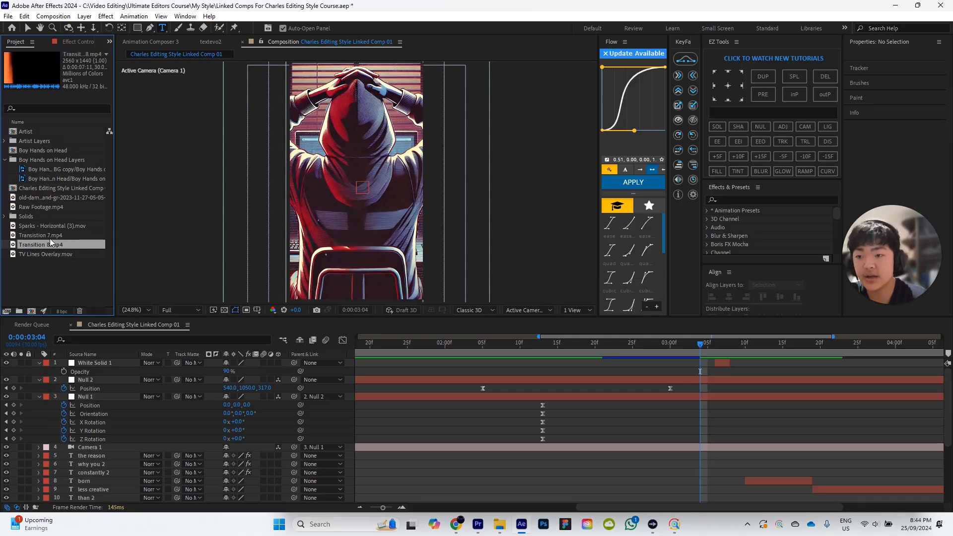
click(49, 237)
click(57, 245)
drag(56, 248, 98, 355)
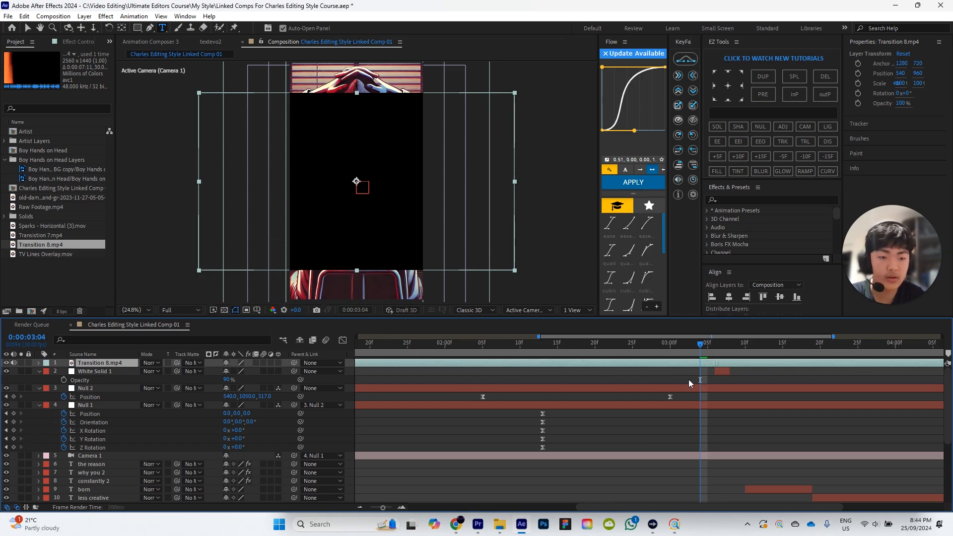
Step: Try to trim the start of Transition 8.mp4 to about 4:09 and undo the edits to the layer
scroll(280, 364, left, 5)
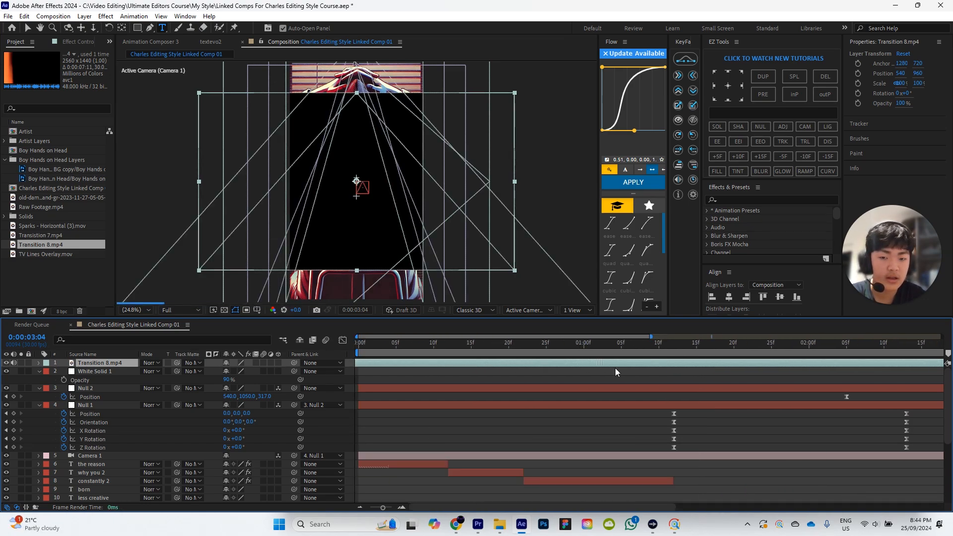
scroll(844, 377, right, 3)
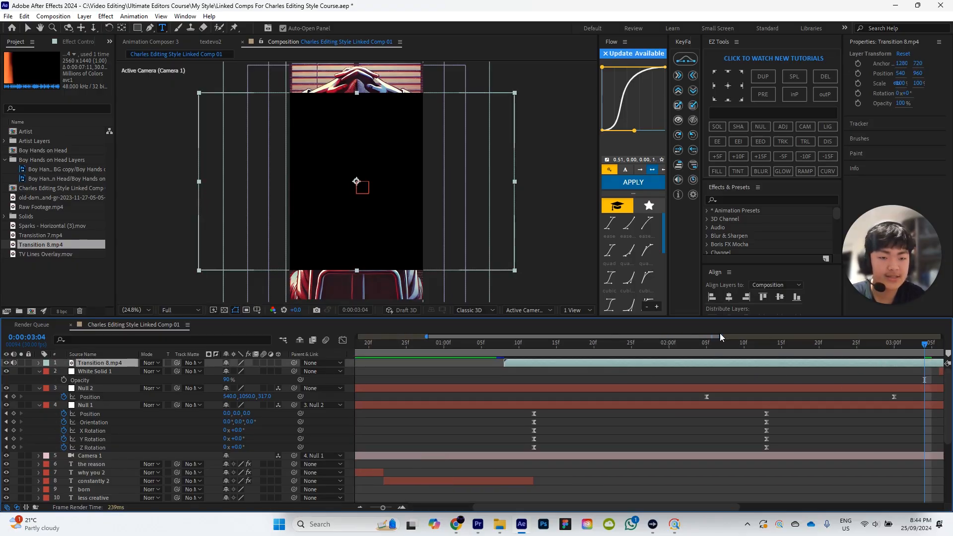
drag(692, 337, 757, 340)
scroll(764, 347, right, 3)
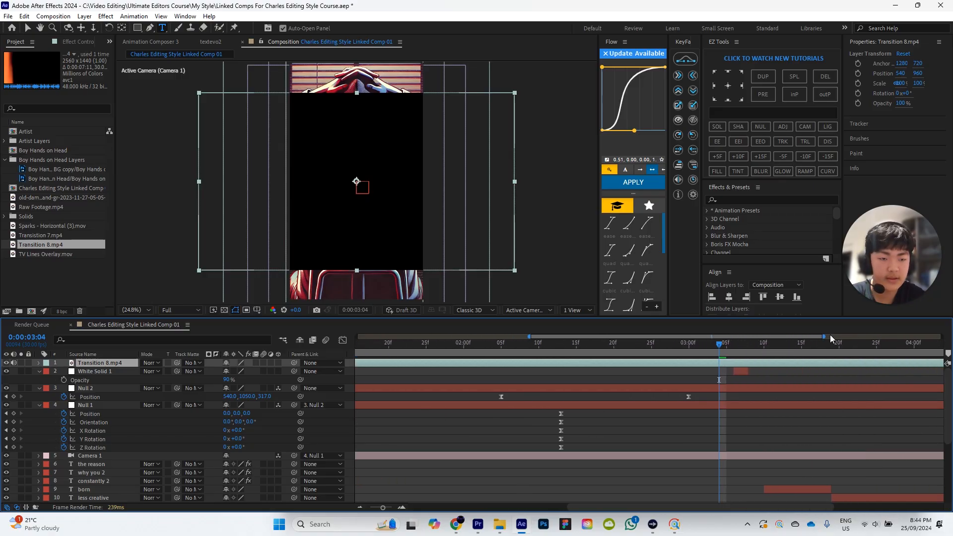
drag(823, 336, 949, 337)
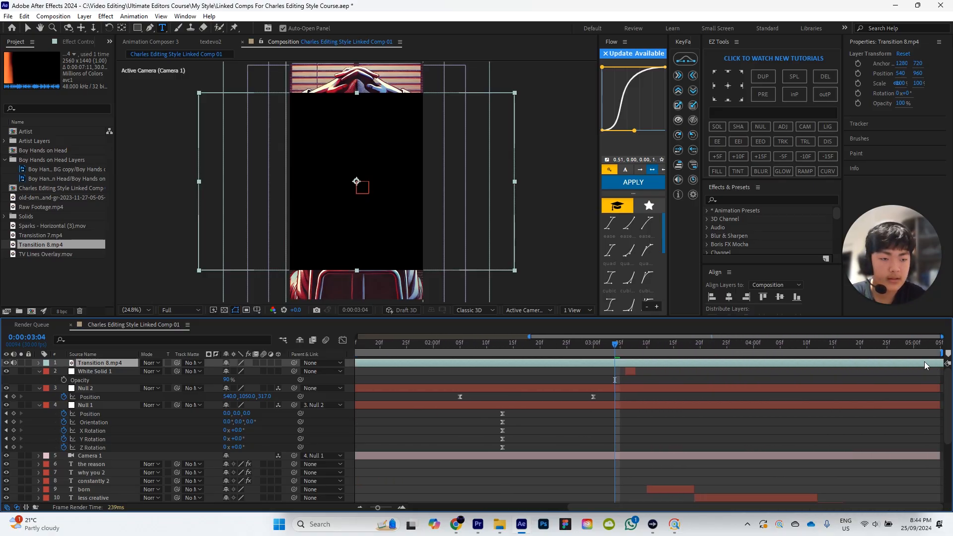
drag(751, 346, 823, 360)
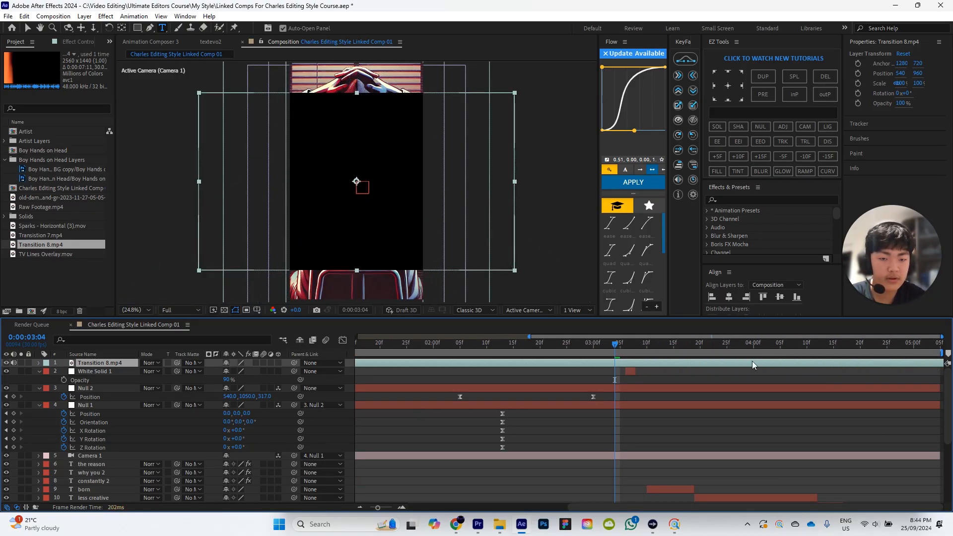
key(ctrl+z)
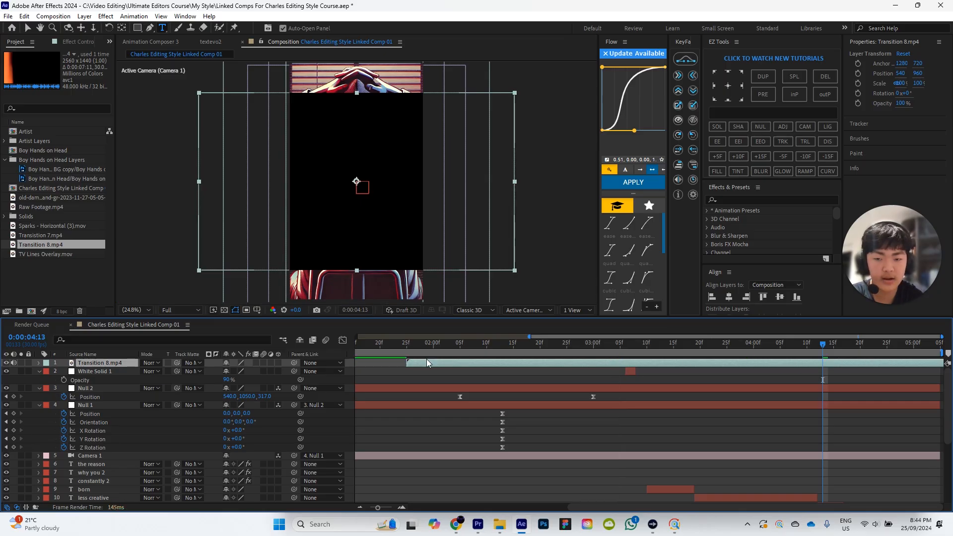
drag(407, 361, 800, 362)
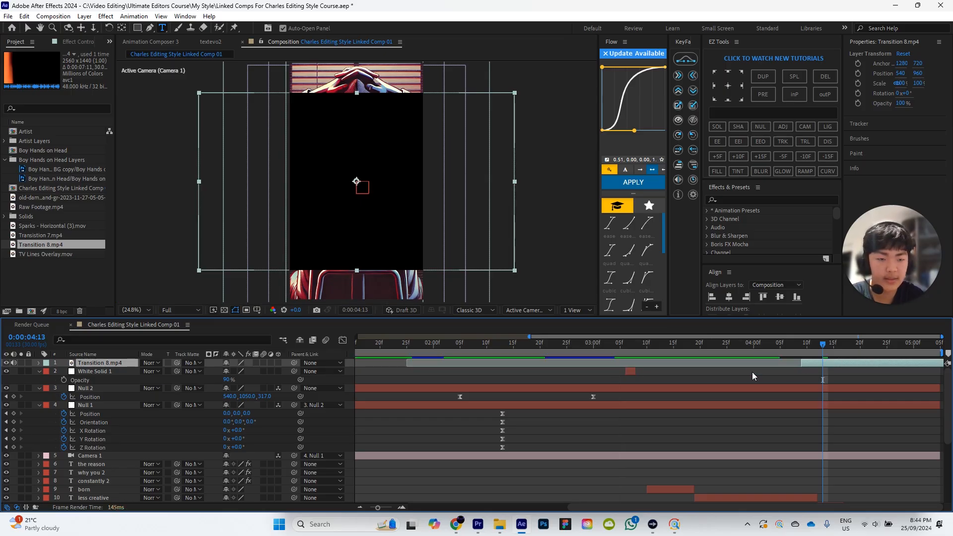
key(ctrl+z)
key(ctrl+z)
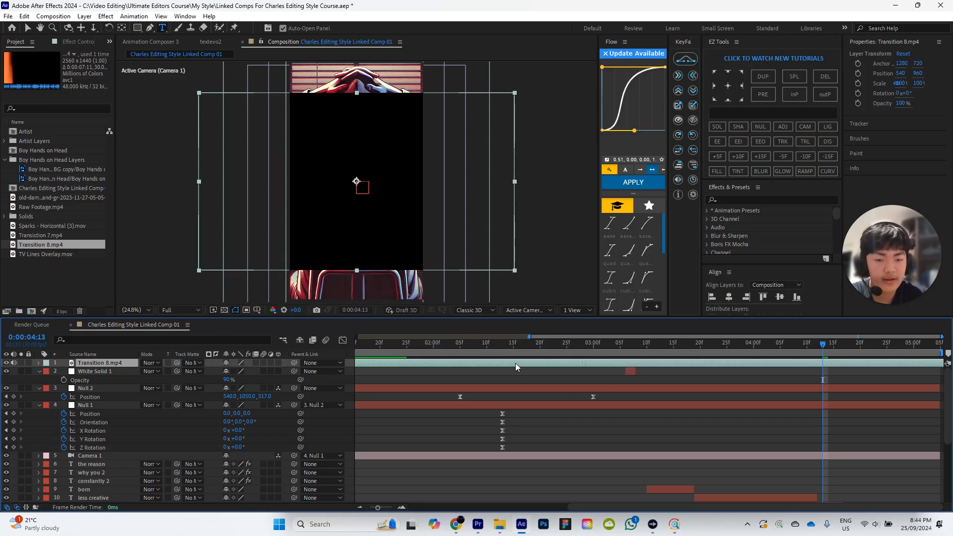
Step: Move and shorten the Transition 8.mp4 clip so it starts around 0:00:03:02, overlapping the end of the "is not becuase" text
key(ctrl+z)
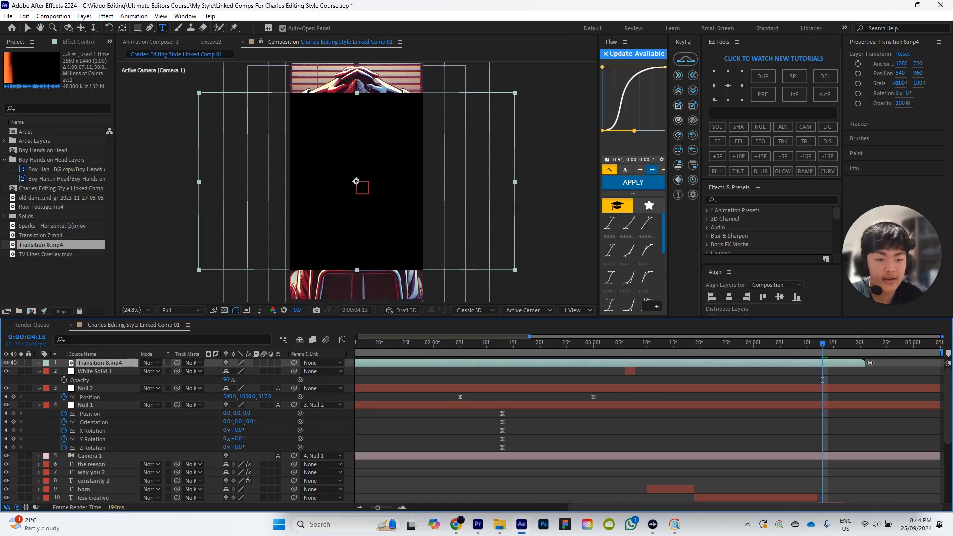
drag(830, 367, 730, 369)
drag(486, 346, 535, 346)
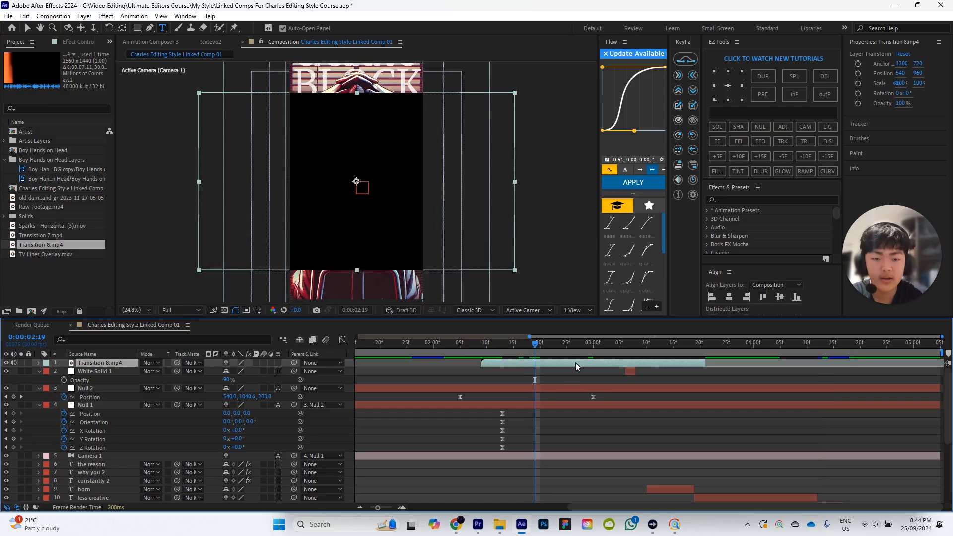
drag(705, 361, 629, 364)
scroll(674, 368, down, 1)
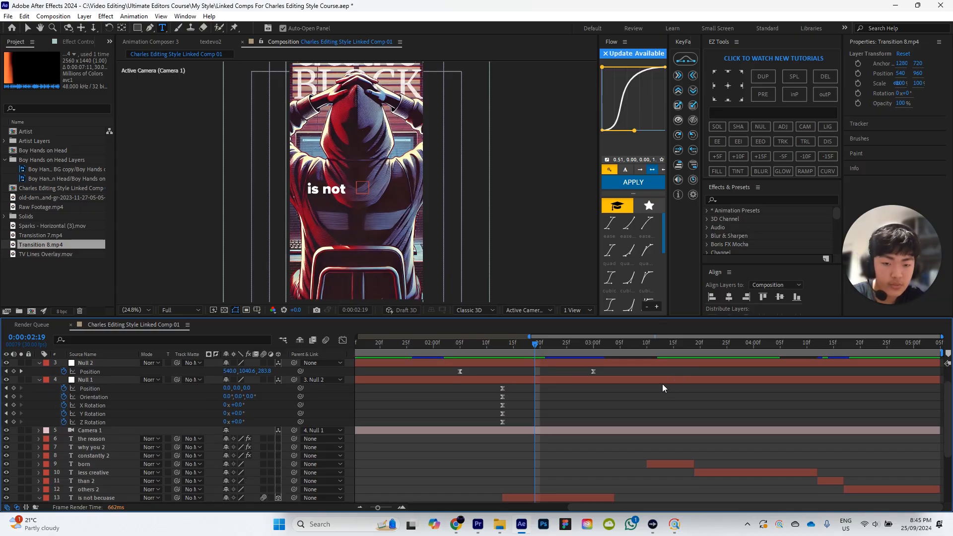
scroll(645, 392, down, 2)
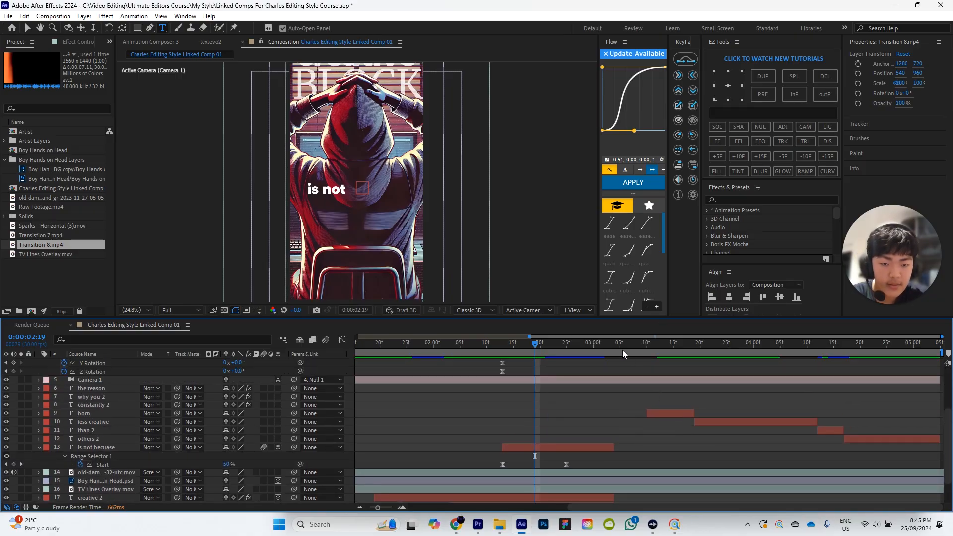
click(615, 345)
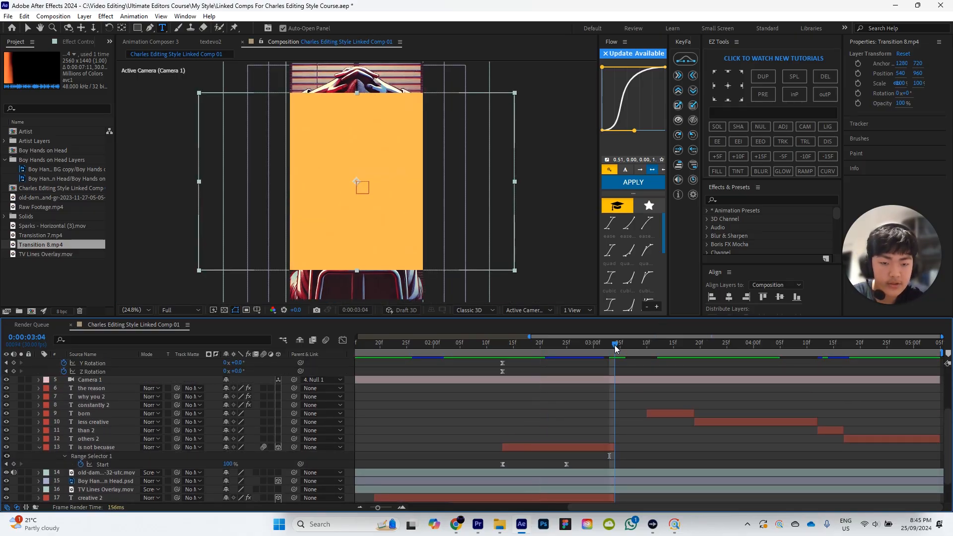
scroll(649, 383, up, 3)
drag(632, 363, 633, 362)
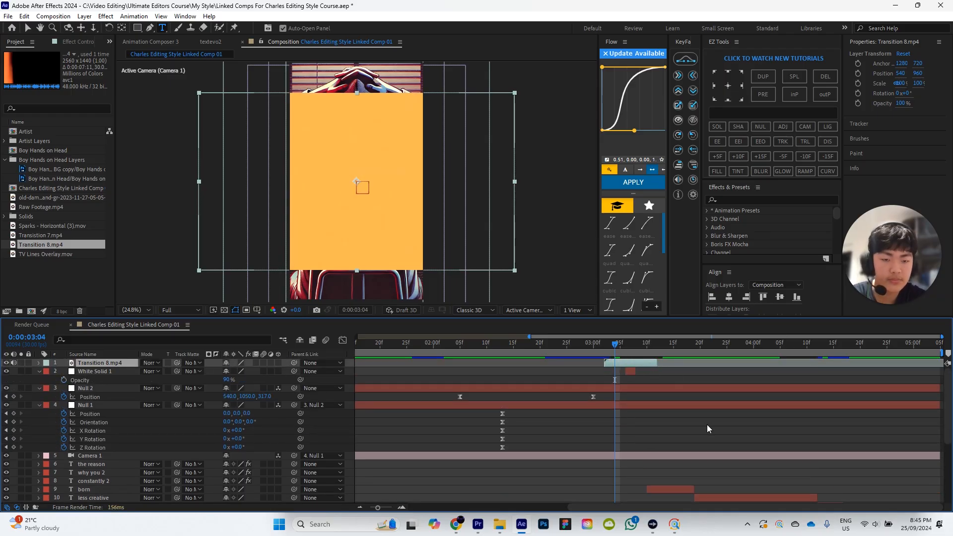
Step: Rotate the Transition 8.mp4 layer to 90° so it suits the vertical composition
click(707, 424)
click(599, 343)
click(619, 362)
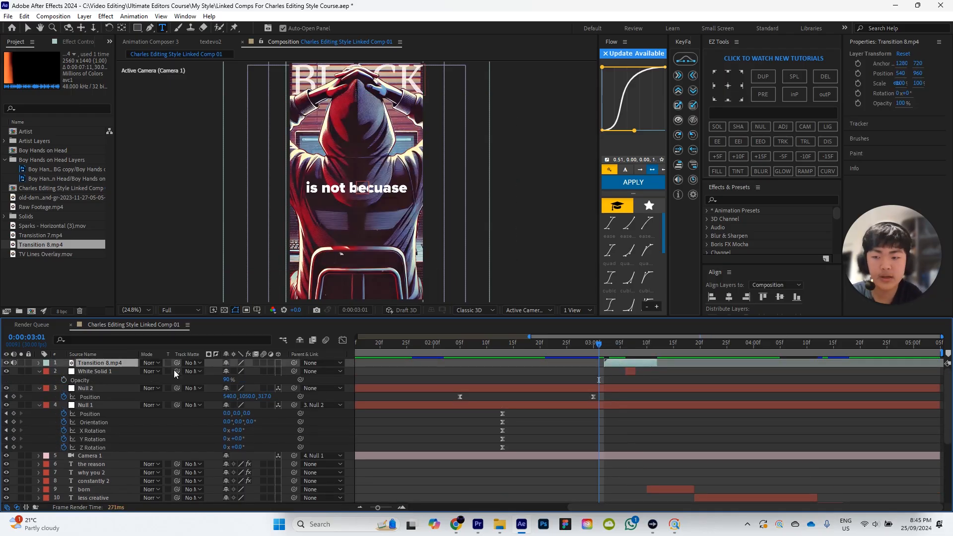
text(r)
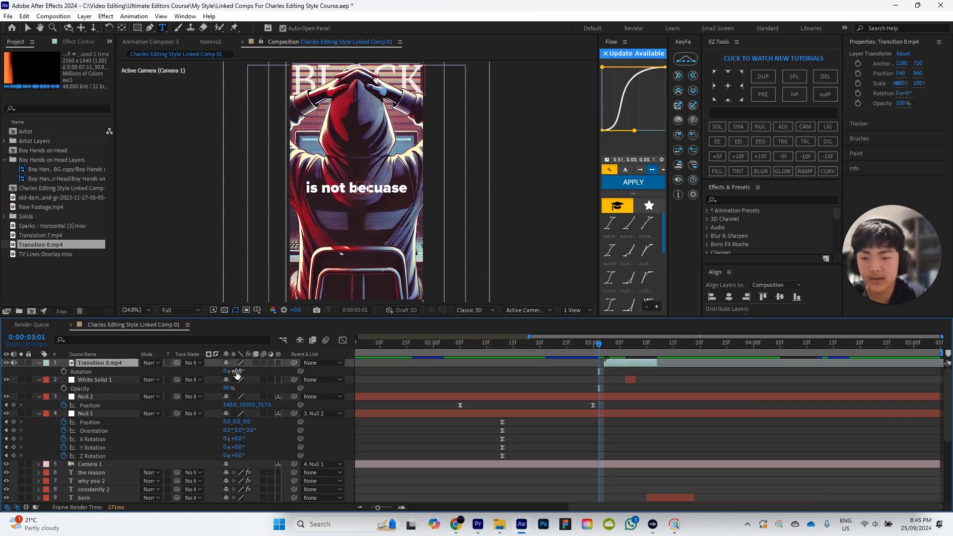
text(90)
key(Return)
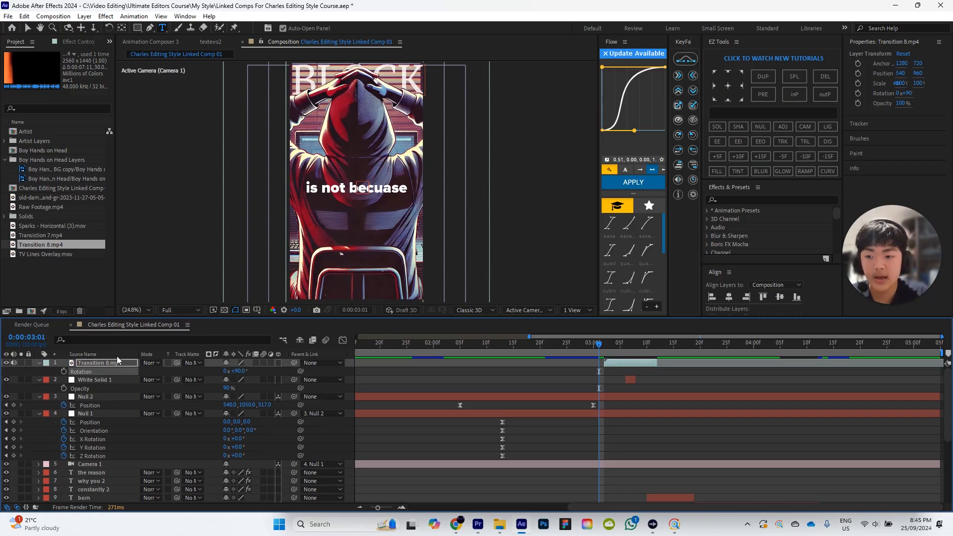
Step: Set the Transition 8.mp4 layer's blending mode to Screen and preview the transition from 0:00:03:01
key(t)
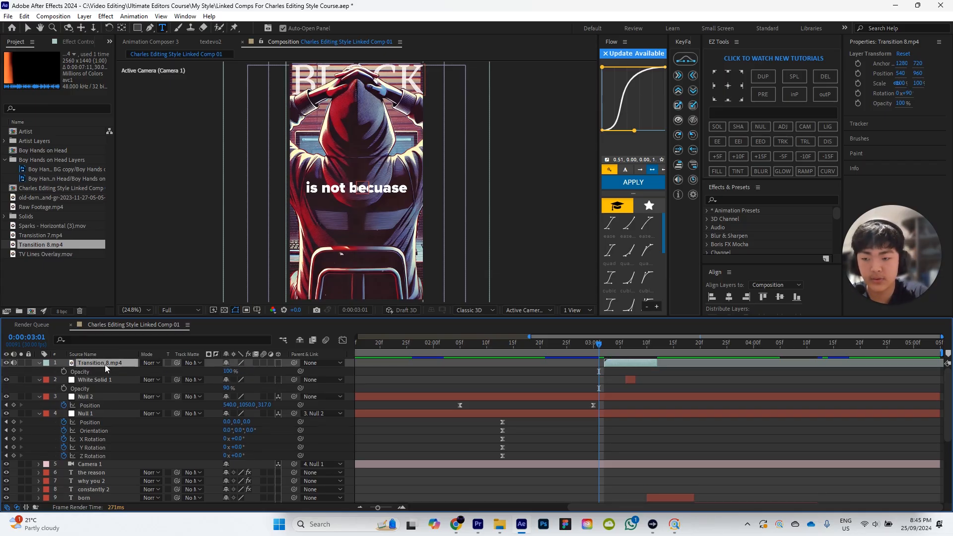
click(151, 364)
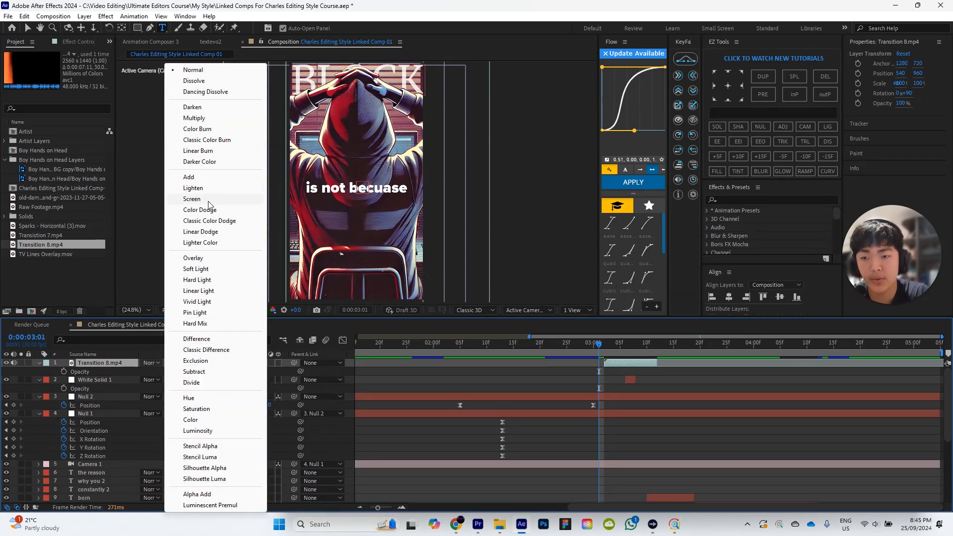
click(192, 199)
click(712, 380)
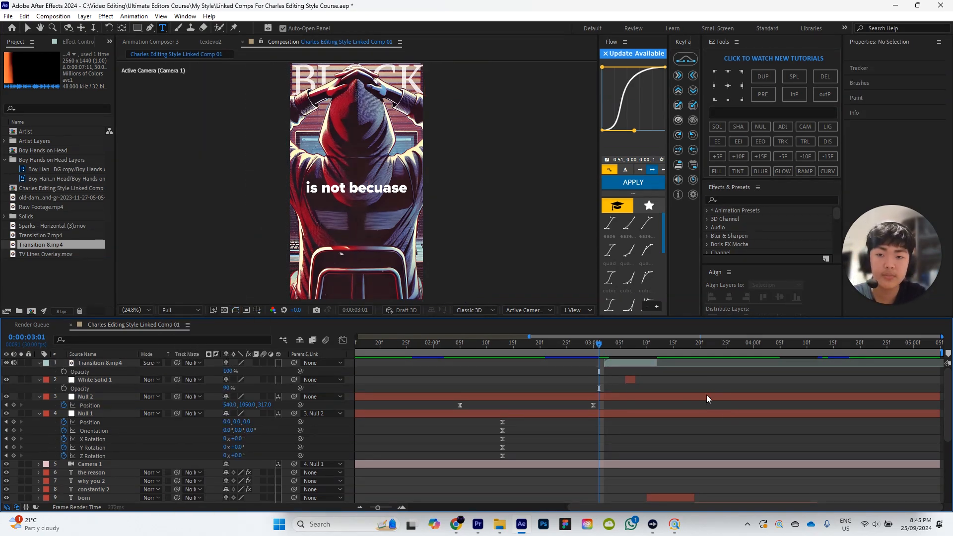
key(space)
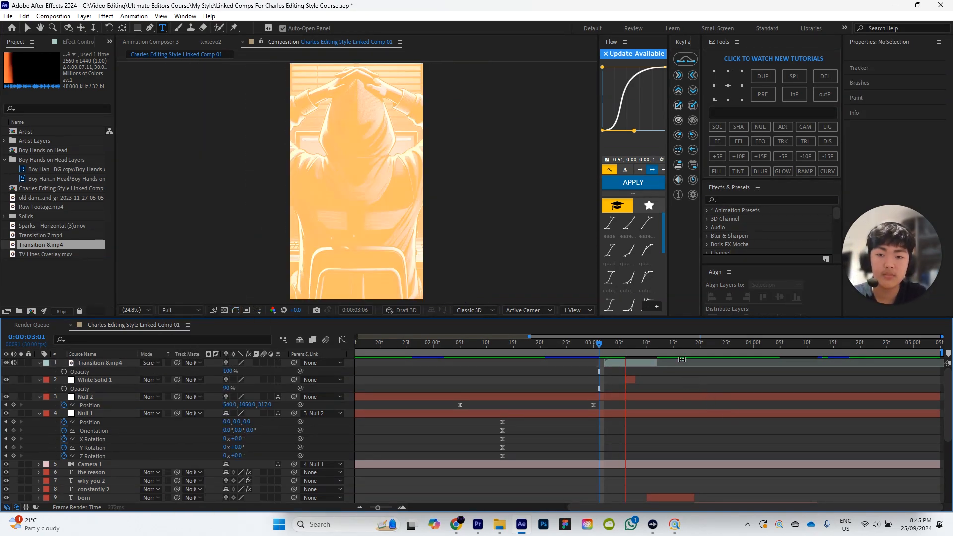
Step: At 0:00:03:10, select the old-damaged film, upper Boy Hands on Head.psd and TV Lines Overlay.mov layers
mouse_move(662, 345)
mouse_down()
mouse_move(607, 350)
mouse_move(665, 342)
mouse_move(614, 343)
mouse_move(646, 342)
mouse_up()
scroll(687, 413, down, 3)
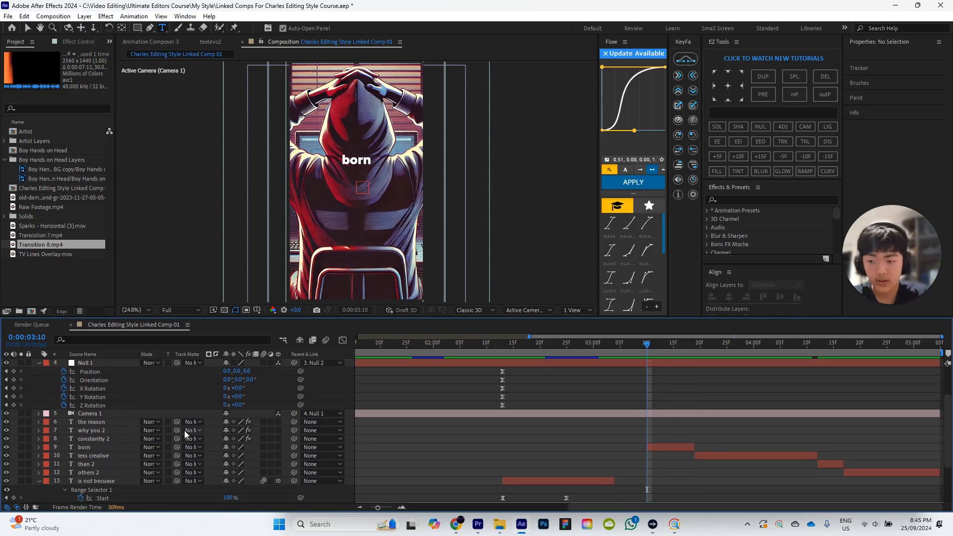
scroll(615, 449, down, 3)
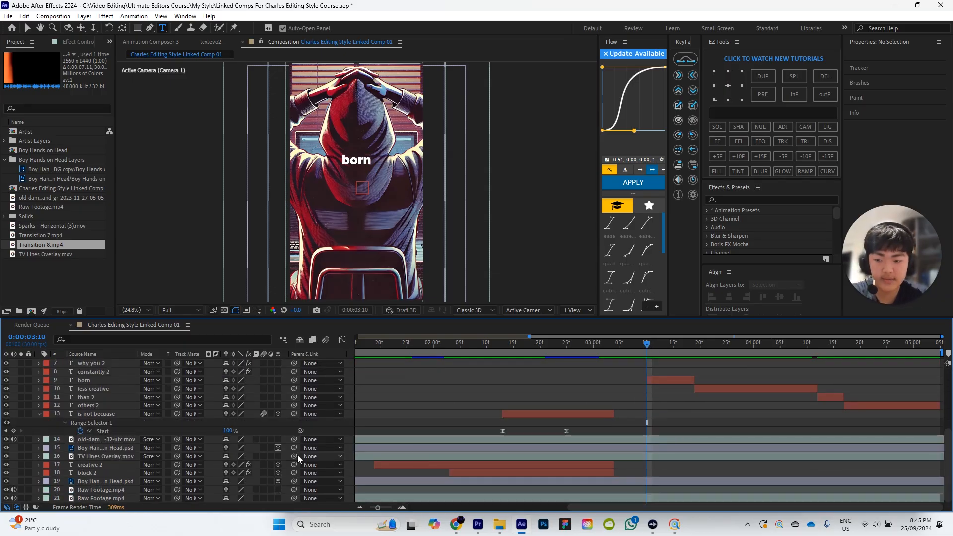
click(107, 439)
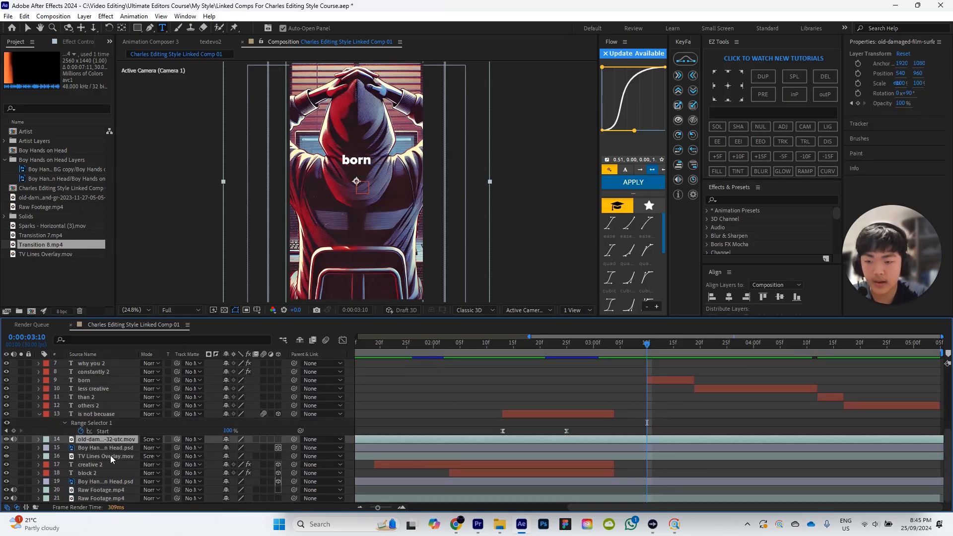
shift+click(118, 456)
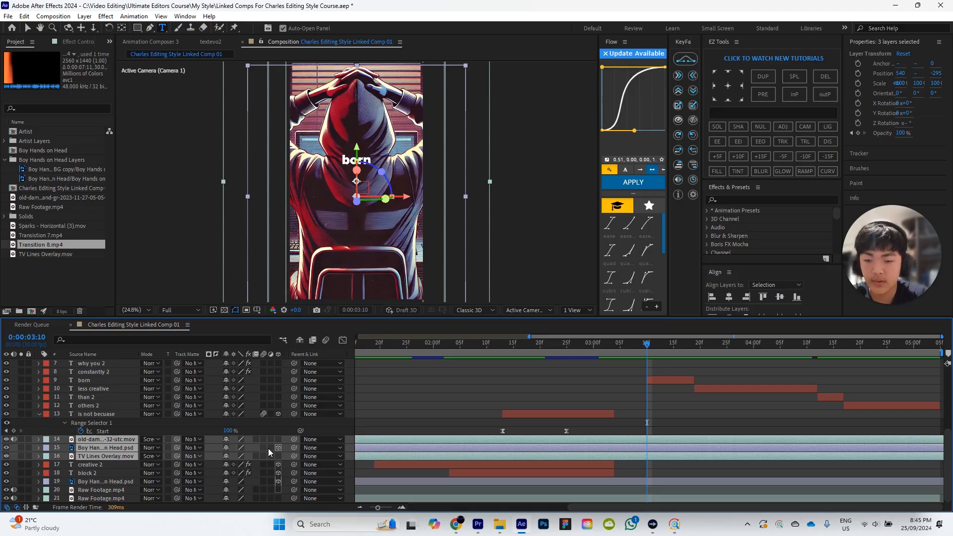
click(671, 440)
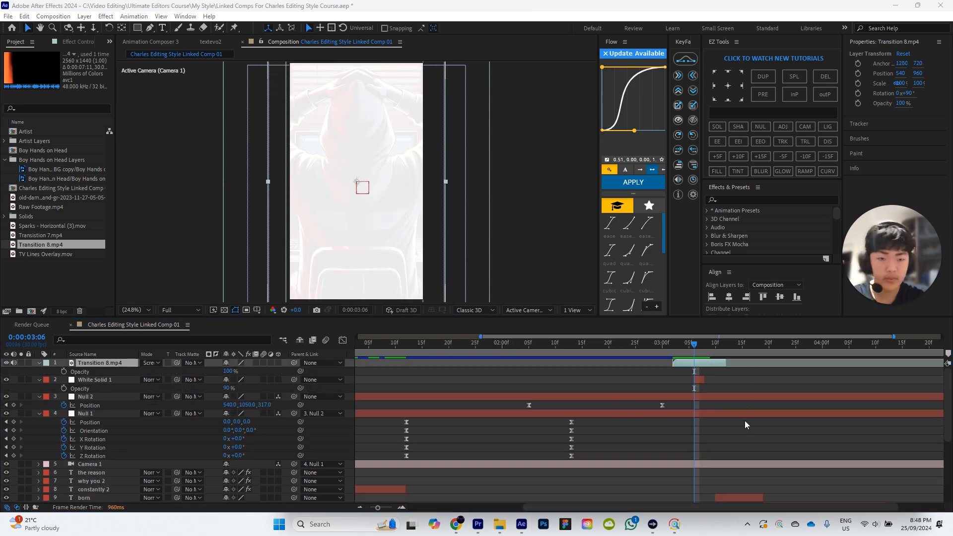
Step: With the current time at 0:00:03:07, add Transistion 7.mp4 as the top layer and delete the Transition 8.mp4 layer
scroll(781, 454, up, 4)
scroll(749, 460, down, 4)
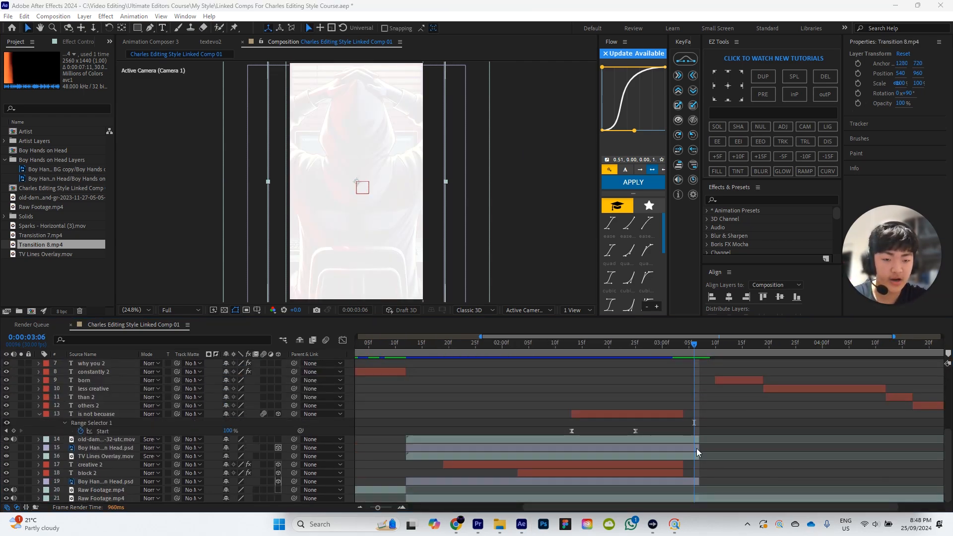
click(697, 342)
click(697, 343)
scroll(709, 387, up, 4)
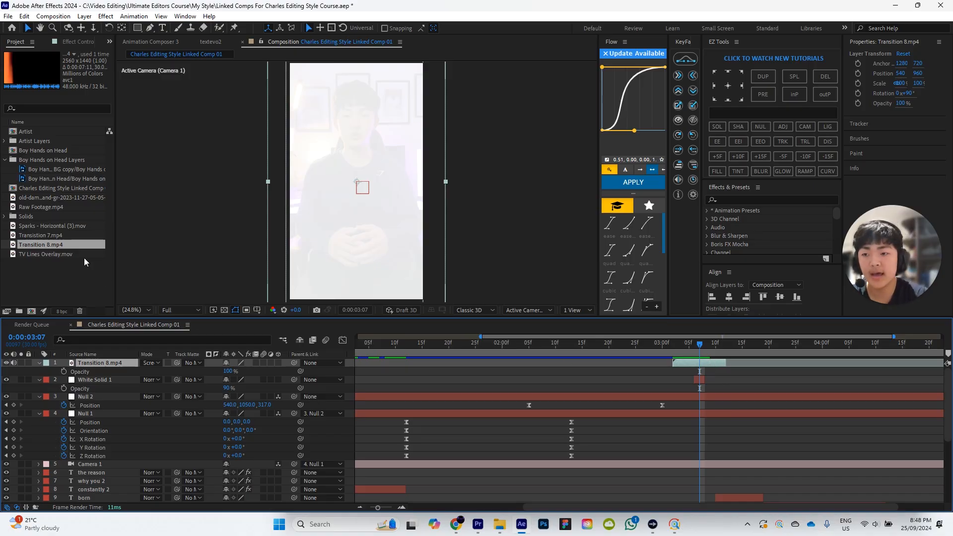
drag(43, 235, 62, 363)
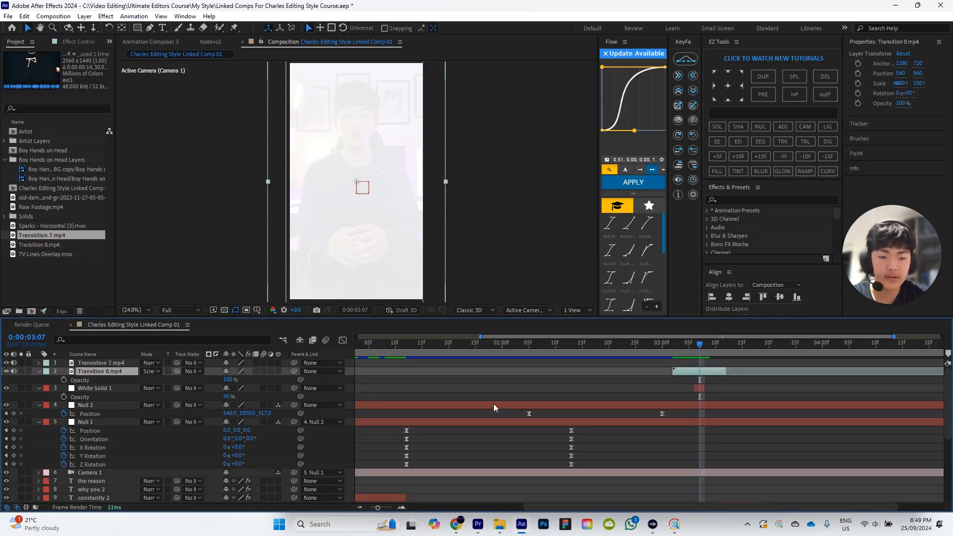
key(Delete)
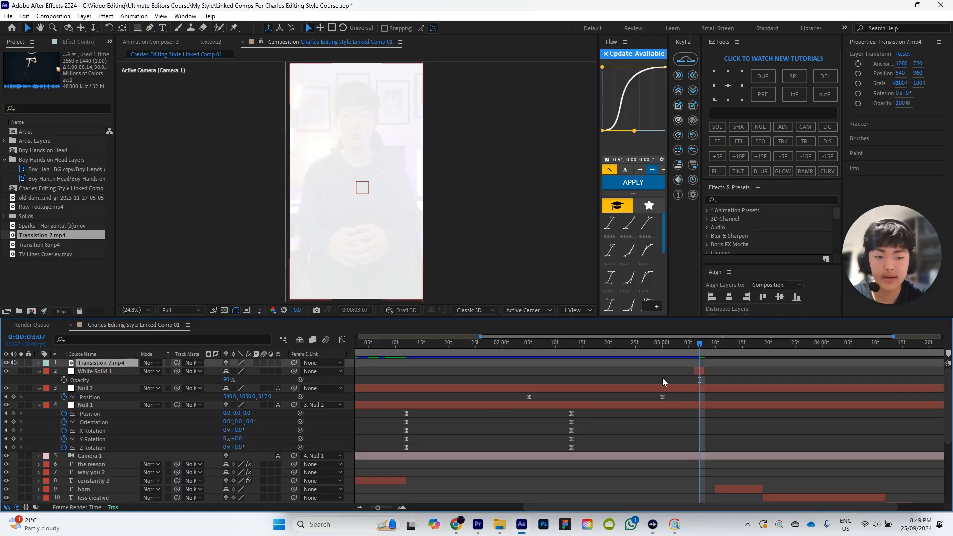
Step: Remove the Transistion 7.mp4 layer and add the clip again at the top of the layer stack
click(409, 367)
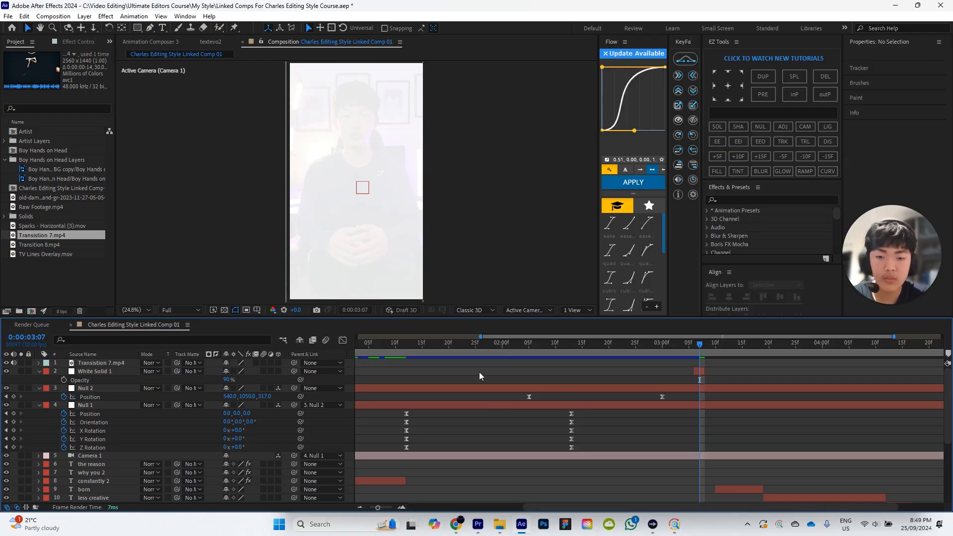
click(96, 364)
key(Delete)
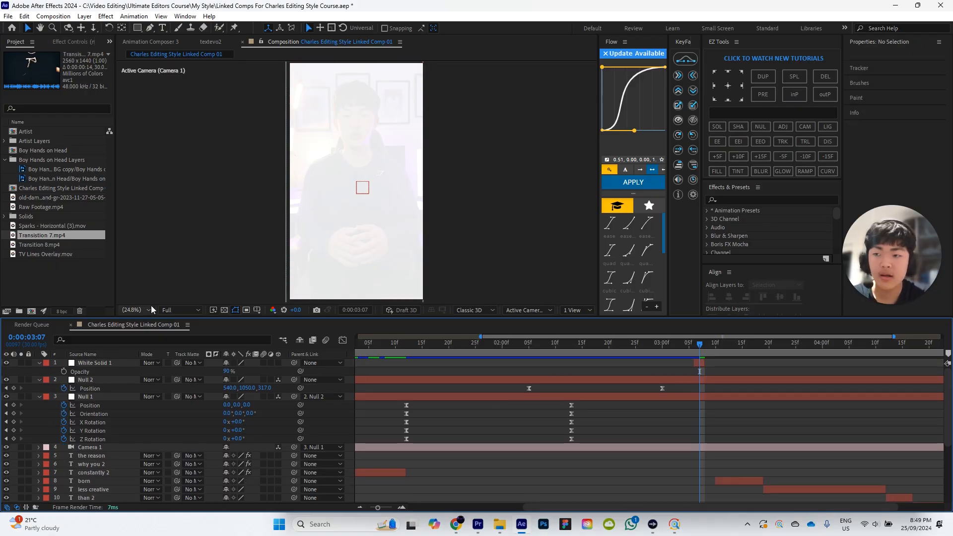
drag(49, 237, 120, 360)
click(794, 370)
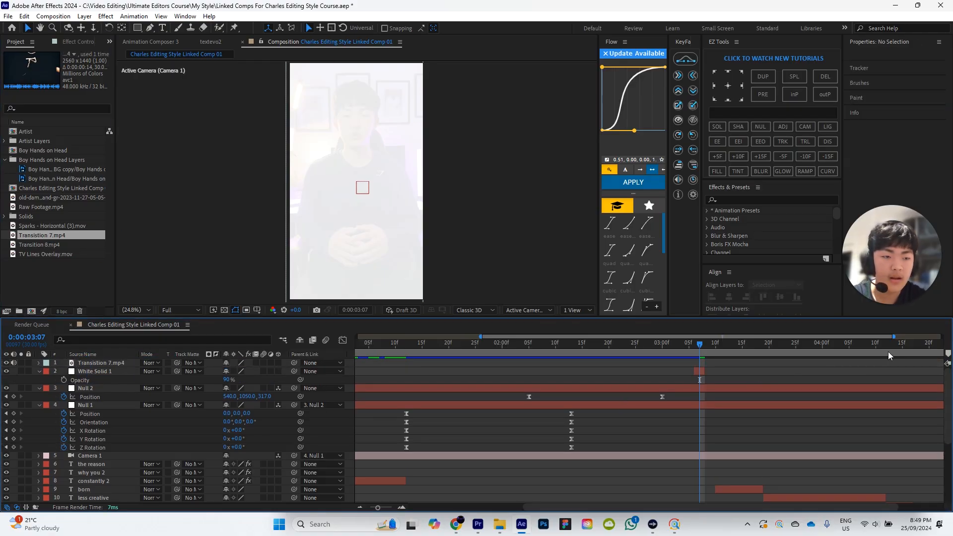
Step: Move the Transistion 7.mp4 clip along the timeline so it starts at 0:00:03:00 and spans the white flash
drag(898, 337, 941, 337)
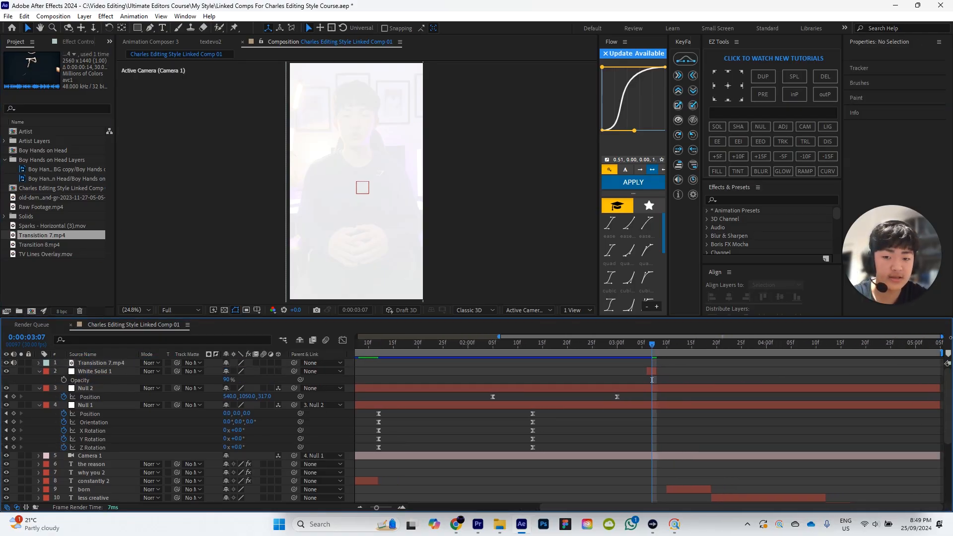
drag(879, 336, 693, 351)
drag(399, 362, 847, 405)
drag(722, 336, 858, 342)
drag(652, 346, 665, 362)
drag(663, 365, 660, 366)
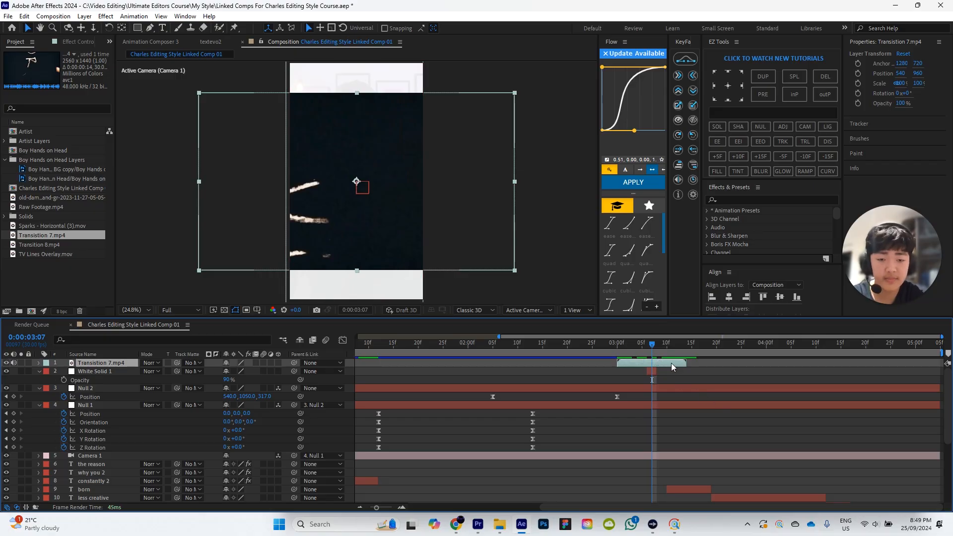
Step: Set the Transistion 7.mp4 layer's rotation to 90°
key(r)
click(238, 370)
text(90)
key(Return)
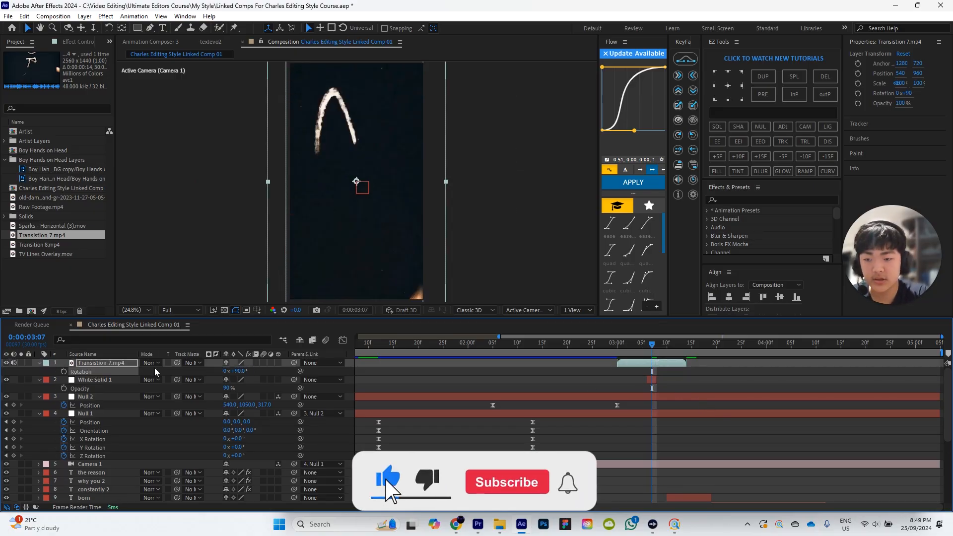
Step: Set the Transistion 7.mp4 layer's blending mode to Screen and preview the transition from 0:00:03:00
click(156, 365)
click(219, 200)
click(720, 381)
click(615, 345)
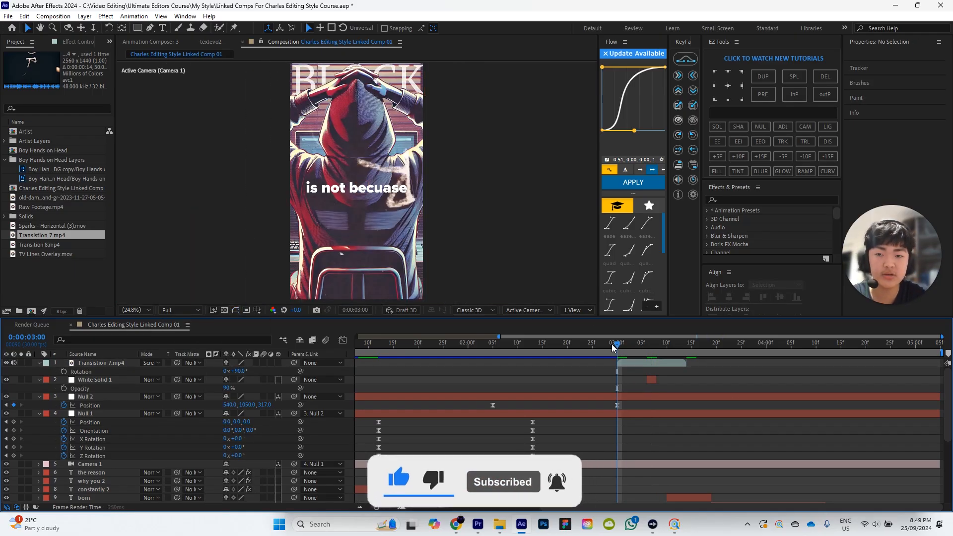
key(space)
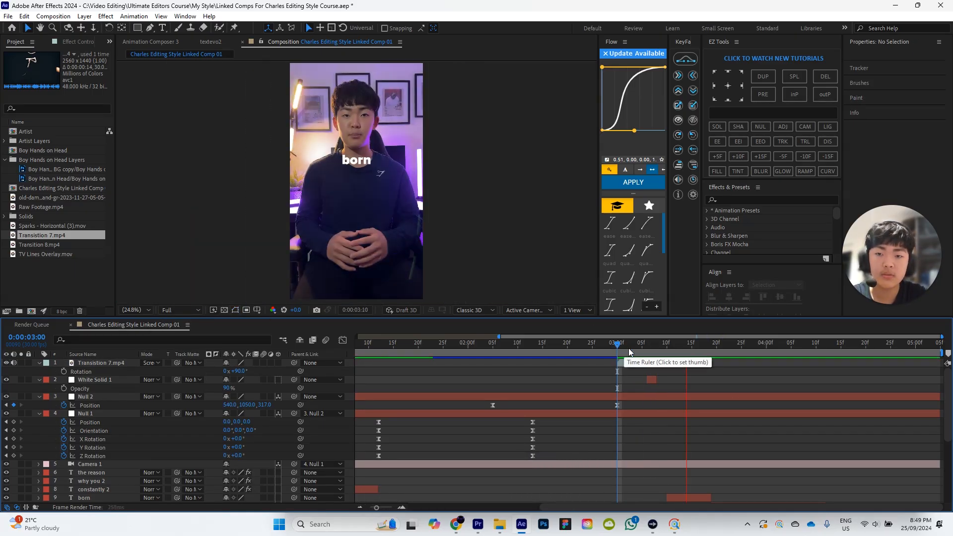
Step: Delete the bottom Raw Footage.mp4 layer and return the current time to 0:00:03:07
click(684, 343)
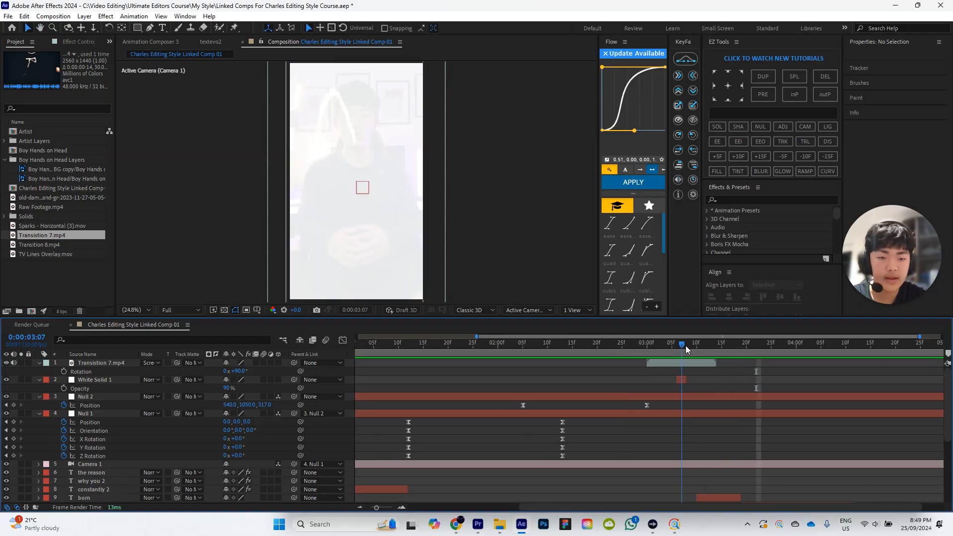
scroll(742, 394, down, 5)
click(689, 498)
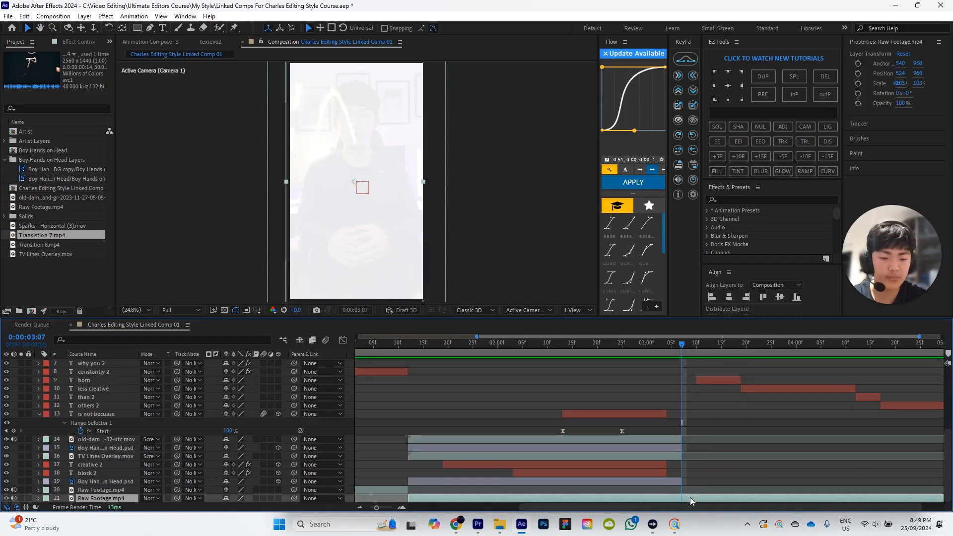
key(Delete)
scroll(763, 438, up, 1)
scroll(764, 439, up, 3)
mouse_move(675, 342)
mouse_down()
mouse_move(653, 341)
mouse_move(682, 342)
mouse_up()
scroll(737, 401, down, 4)
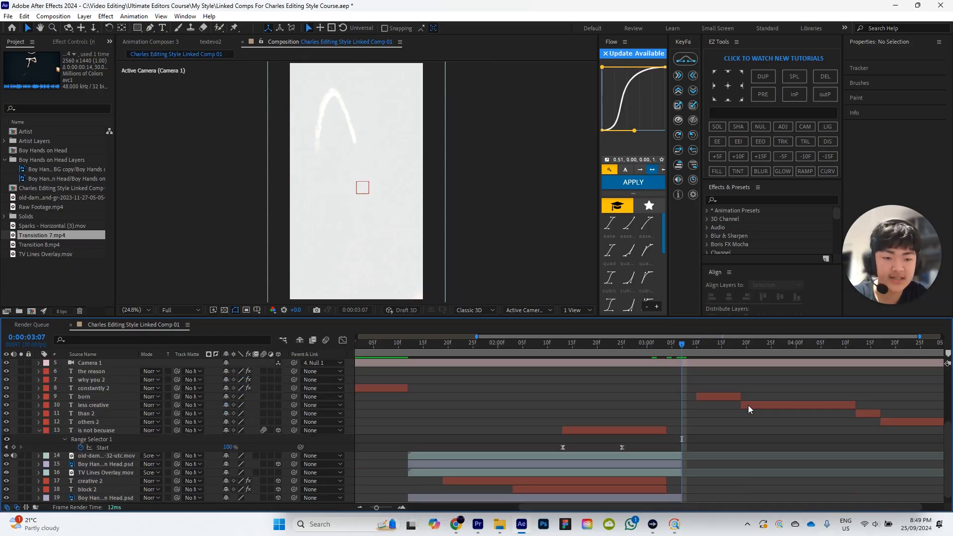
Step: Add TV Lines Overlay.mov above the old-damaged film layer and move its start to 0:00:03:07
click(50, 268)
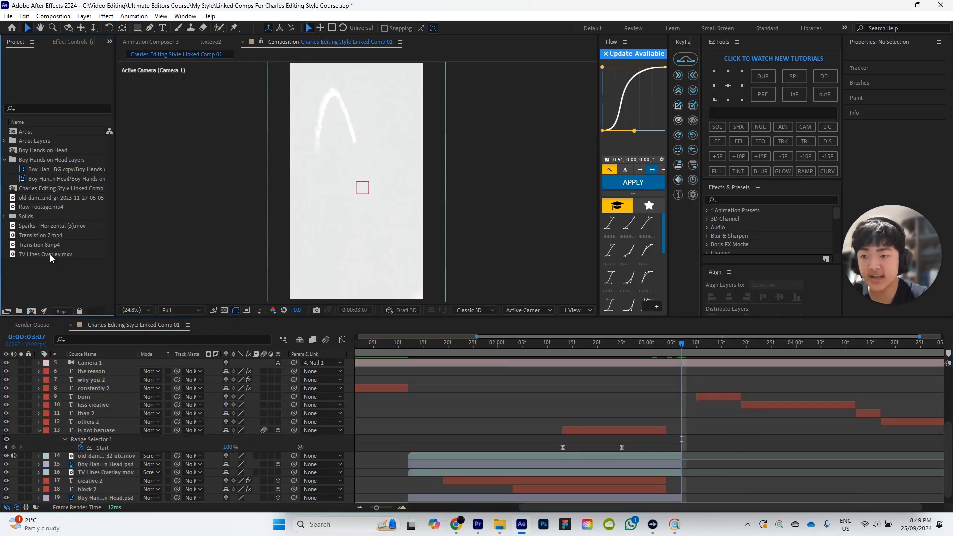
drag(49, 256, 109, 447)
drag(374, 457, 767, 455)
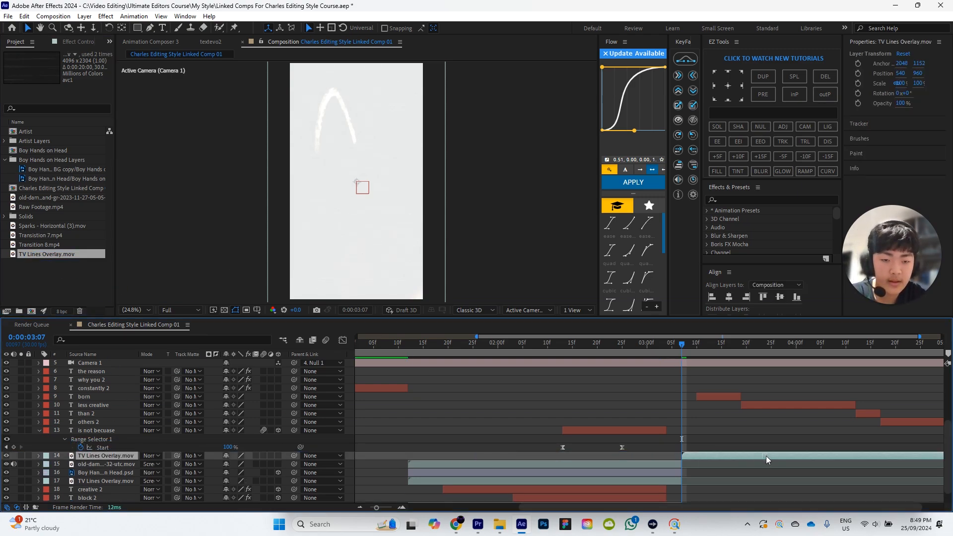
Step: Add Sparks - Horizontal (3).mov above the new TV Lines Overlay.mov layer and move its start to 0:00:03:07
drag(51, 228, 110, 450)
drag(371, 454, 744, 443)
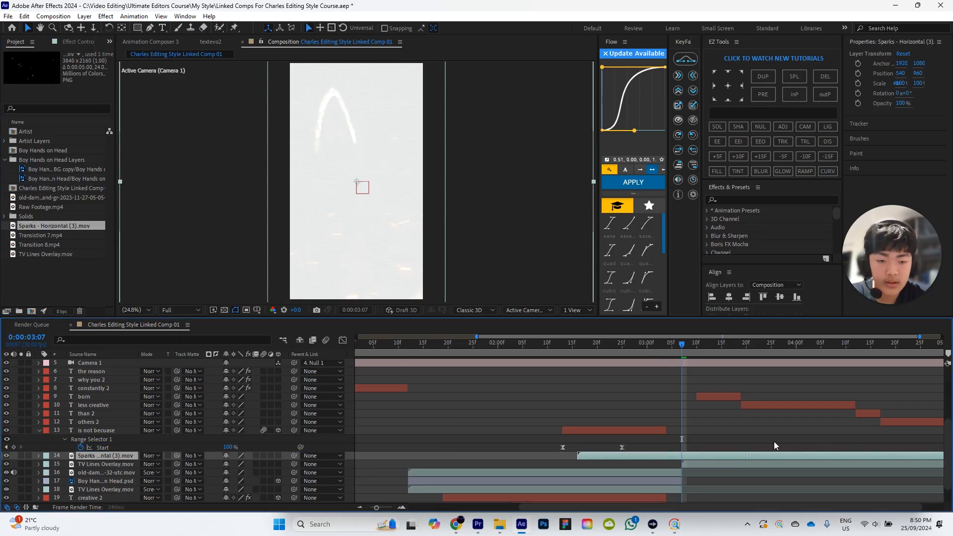
drag(693, 355, 713, 344)
click(717, 343)
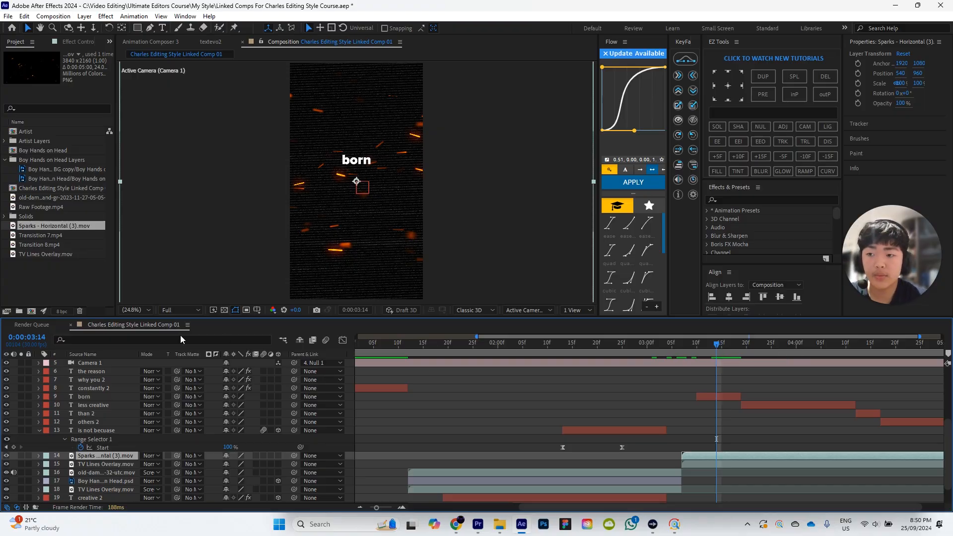
Step: Preview the sparks scene from 0:00:03:10
click(54, 199)
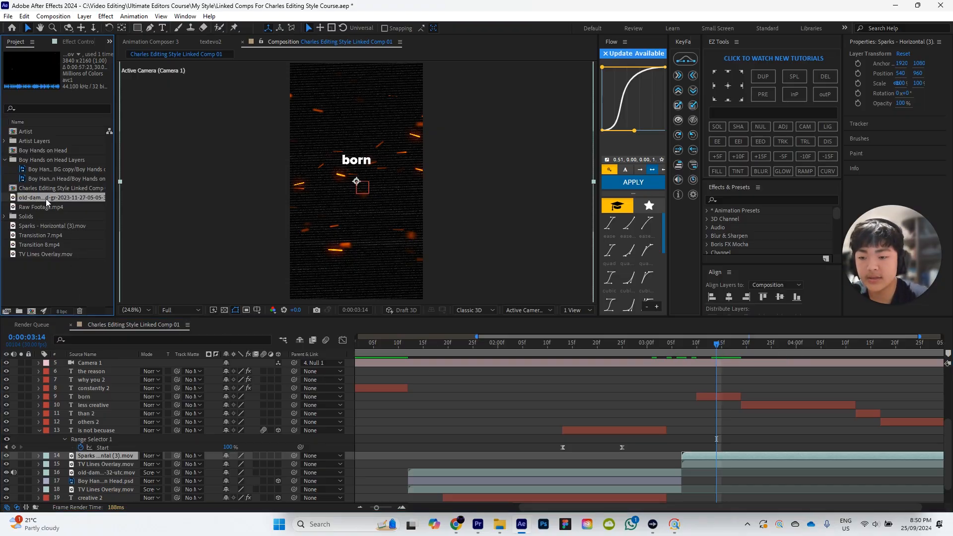
click(741, 430)
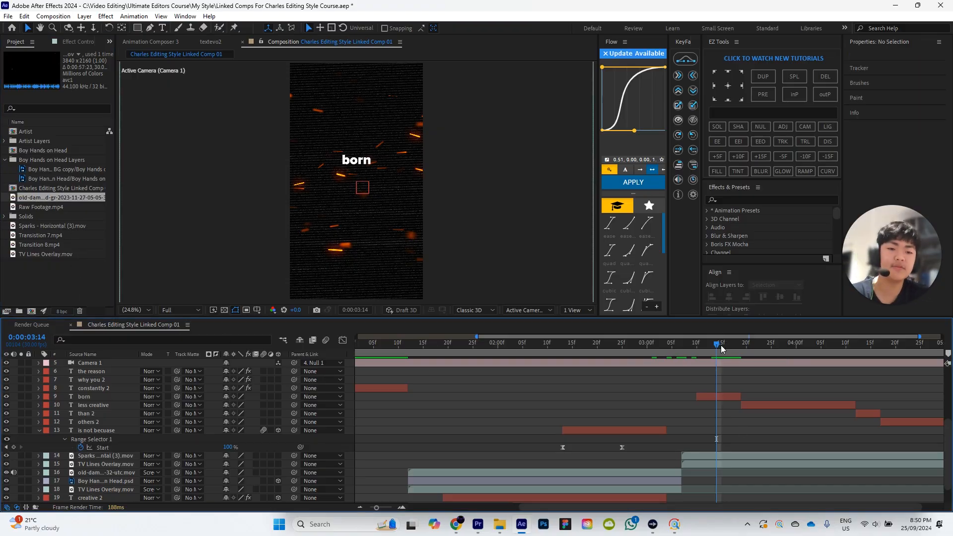
drag(719, 347, 696, 346)
key(space)
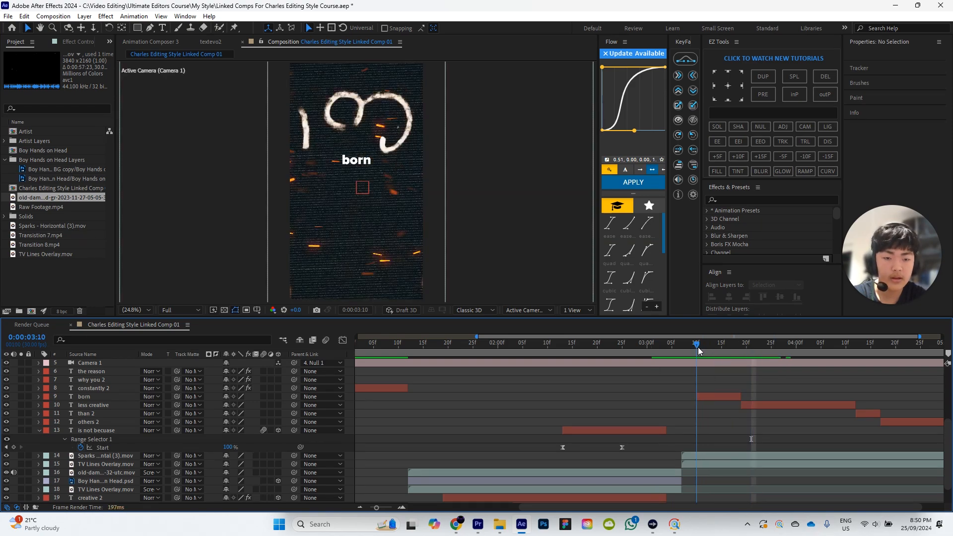
Step: Move the Transistion 7.mp4 layer's start to about 0:00:03:02 and shift White Solid 1 forward in time to about 0:00:03:09
scroll(728, 380, up, 5)
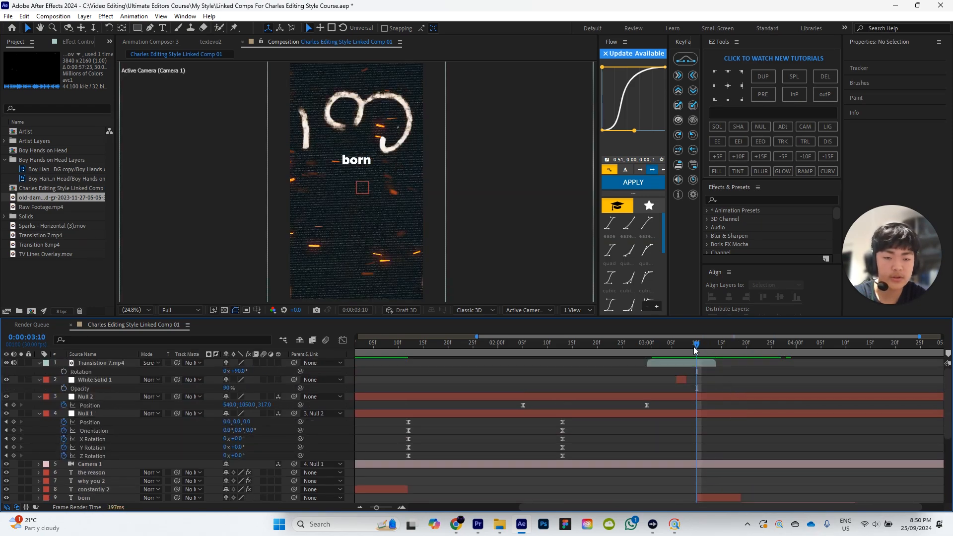
click(645, 362)
ctrl+click(681, 380)
drag(684, 365, 707, 362)
click(713, 370)
Step: Preview the retimed transition from 0:00:03:01 and around 0:00:03:03
click(651, 343)
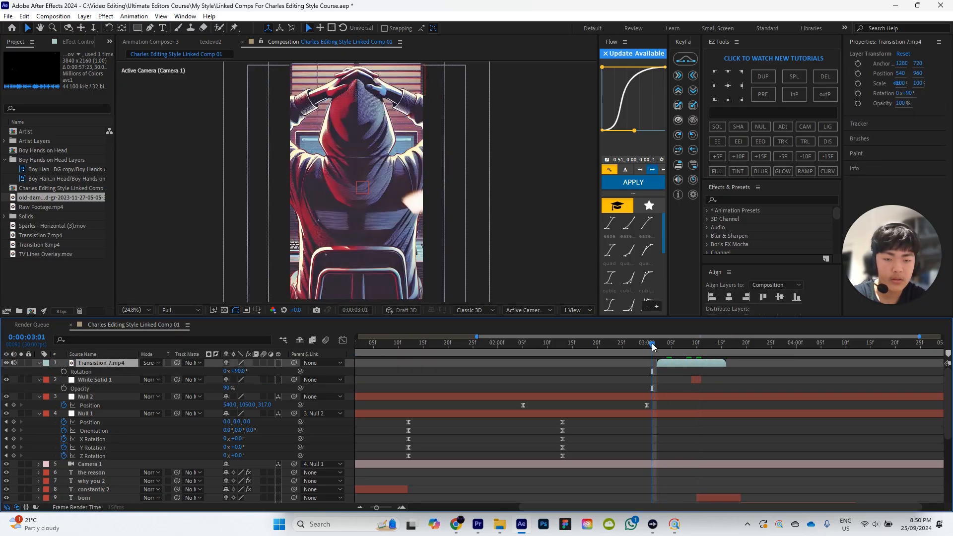
key(space)
drag(702, 342, 662, 348)
key(space)
key(space)
key(space)
click(666, 348)
Step: Extend the end of the "is not becuase" text layer to the scene cut at 0:00:03:07
scroll(722, 390, down, 1)
scroll(722, 389, down, 3)
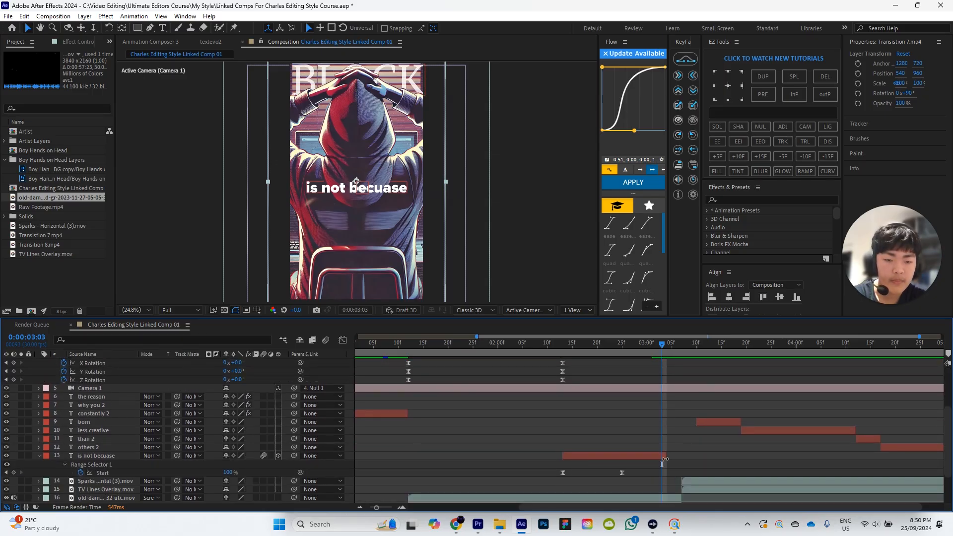
drag(665, 458, 681, 458)
click(705, 453)
Step: Play through the scene cut and set the current time to 0:00:03:15
key(space)
key(space)
scroll(730, 428, up, 5)
mouse_move(725, 342)
mouse_down()
mouse_move(696, 342)
mouse_move(720, 343)
mouse_up()
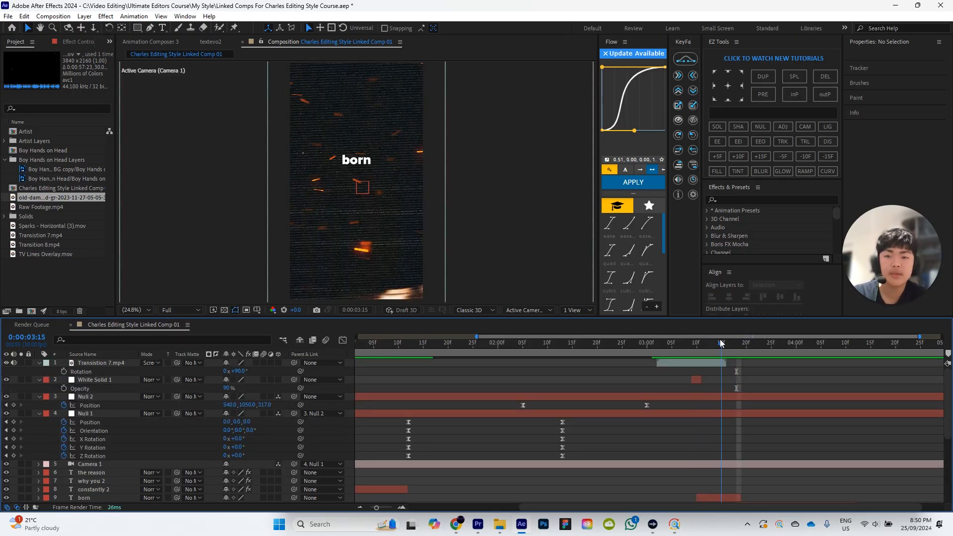
Step: Set the Sparks - Horizontal (3).mov layer's rotation to -21°
scroll(694, 396, down, 3)
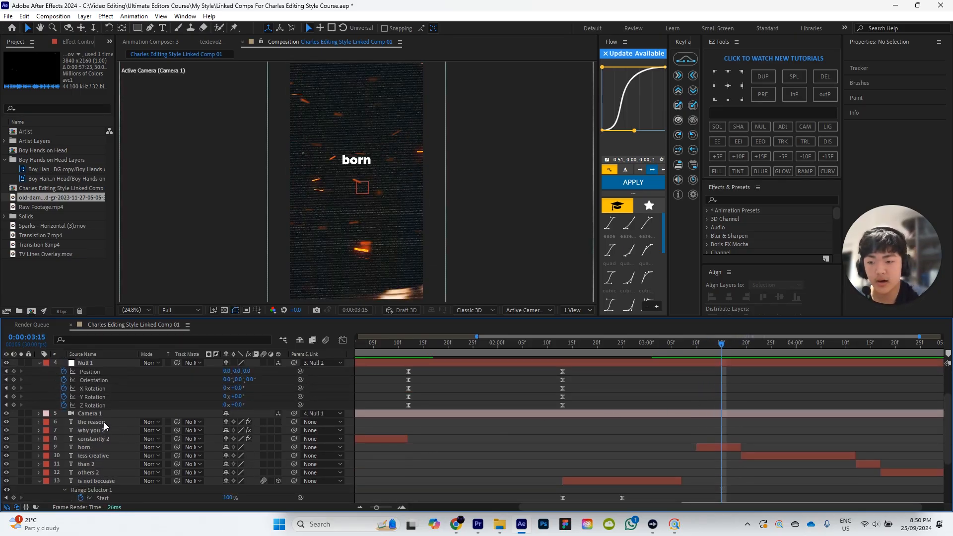
scroll(114, 422, up, 3)
scroll(108, 397, down, 7)
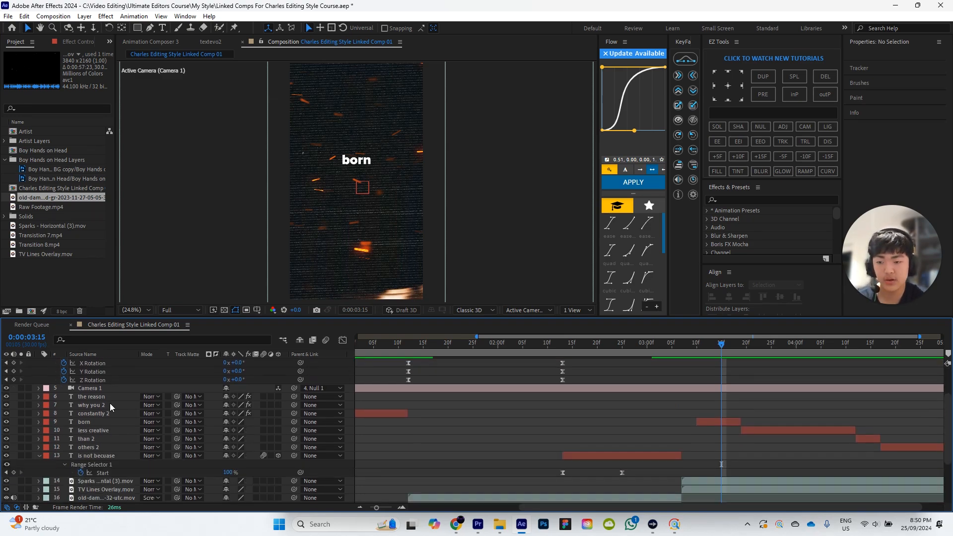
click(103, 430)
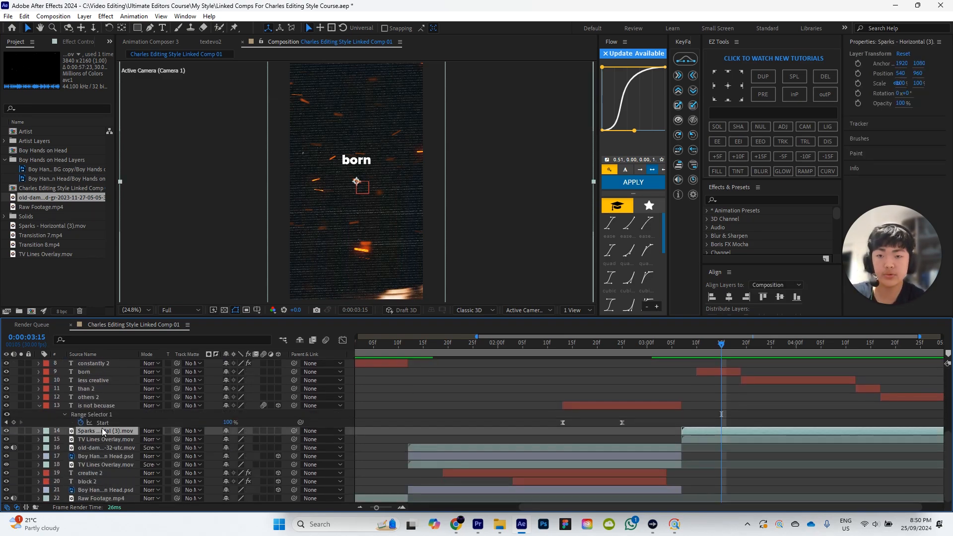
scroll(368, 249, up, 2)
scroll(367, 246, down, 8)
scroll(370, 245, up, 3)
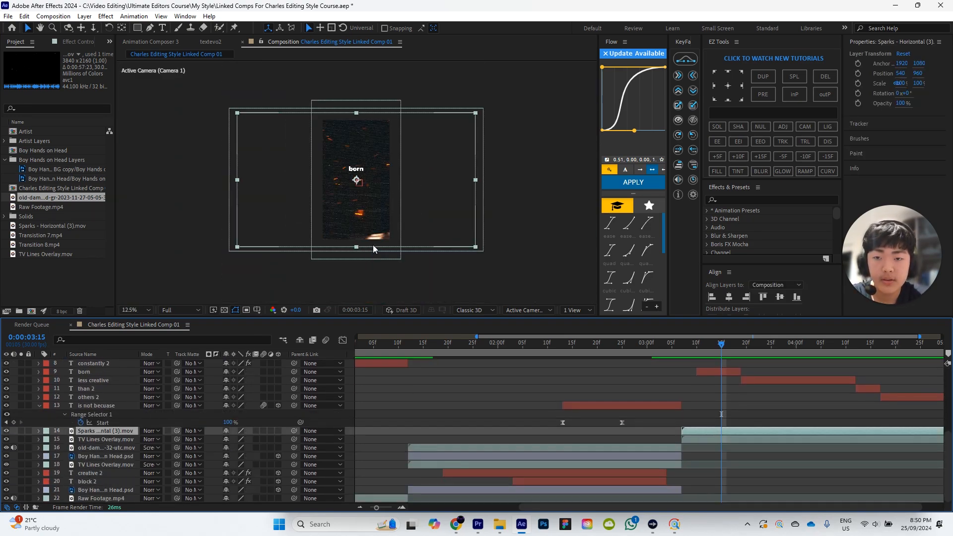
scroll(365, 268, down, 1)
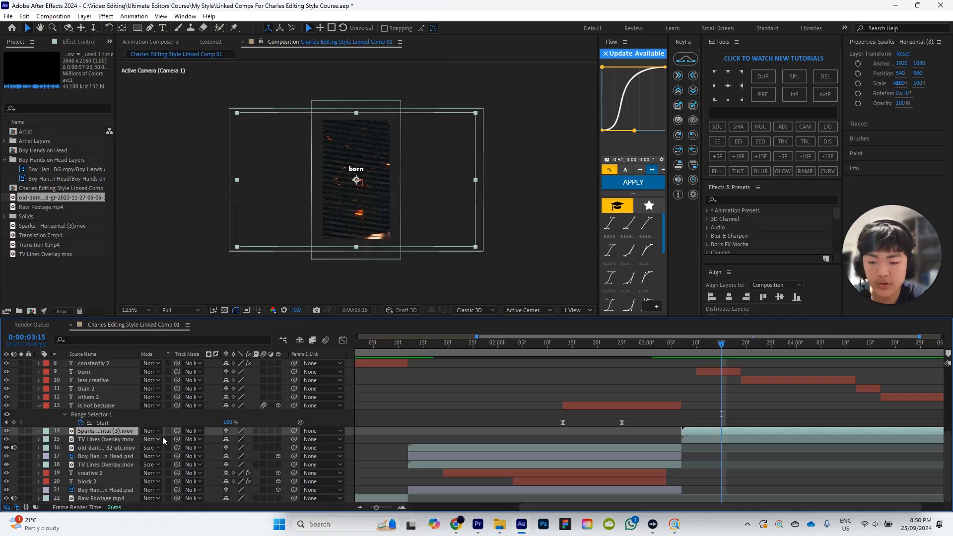
key(r)
key(space)
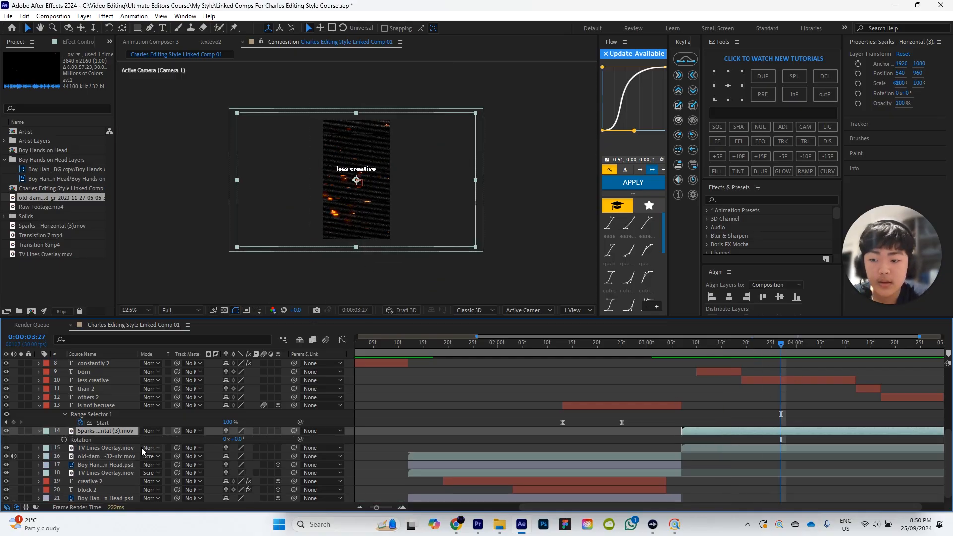
drag(238, 441, 223, 435)
Step: Move the rotated sparks layer down in the composition to position 540, 1120
drag(368, 220, 368, 228)
click(714, 392)
click(709, 430)
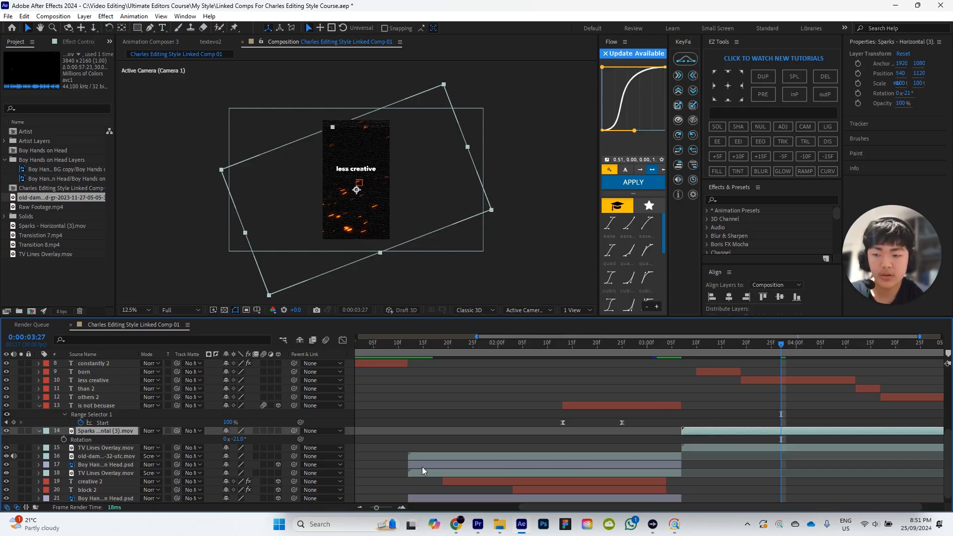
Step: Apply the Tint effect to the Sparks - Horizontal (3).mov layer
key(ctrl+space)
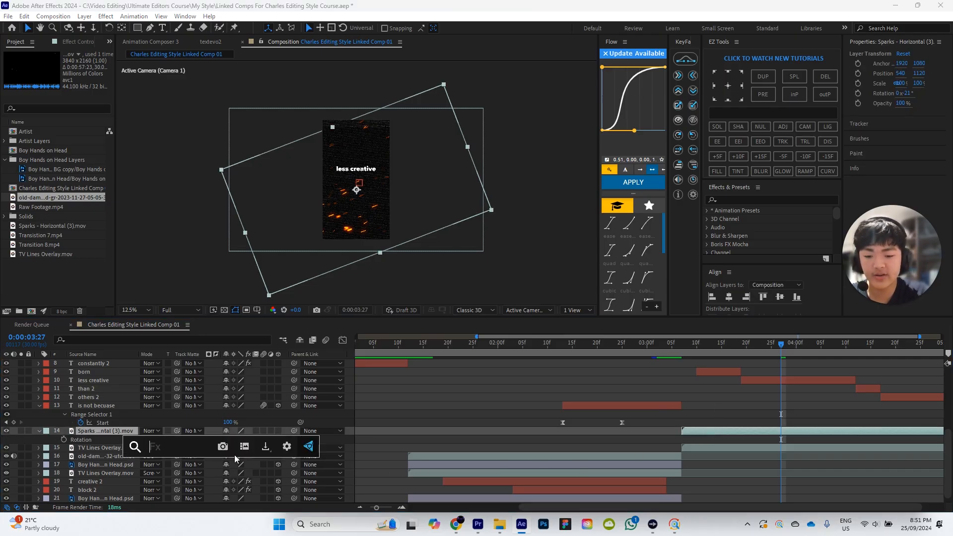
text(tint)
click(195, 413)
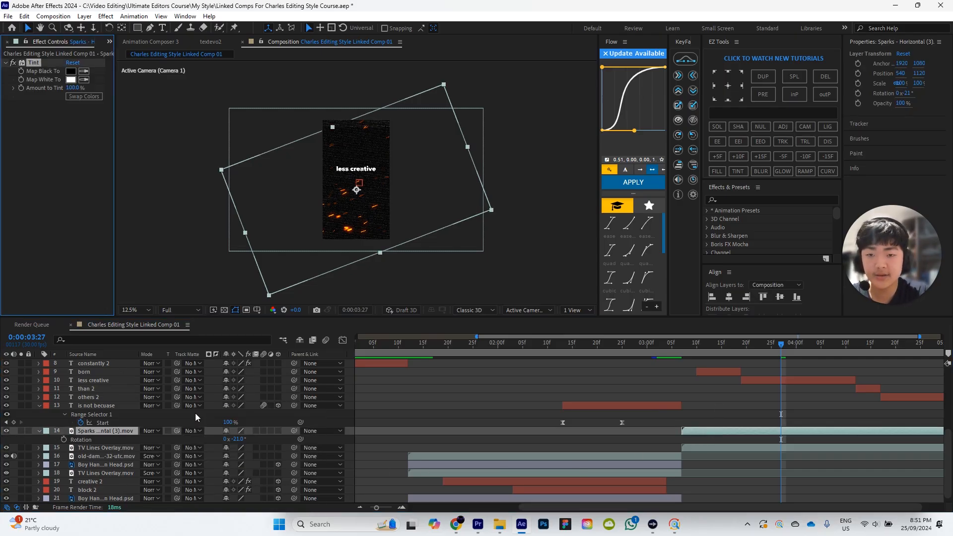
click(561, 432)
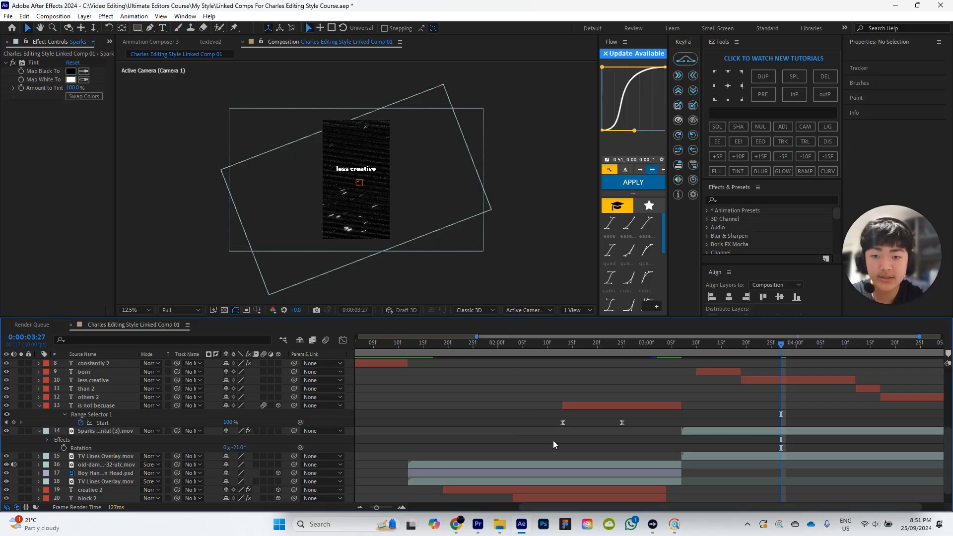
Step: Apply the Deep Glow effect to the sparks layer and set its Exposure to 0.5
click(107, 432)
key(ctrl+space)
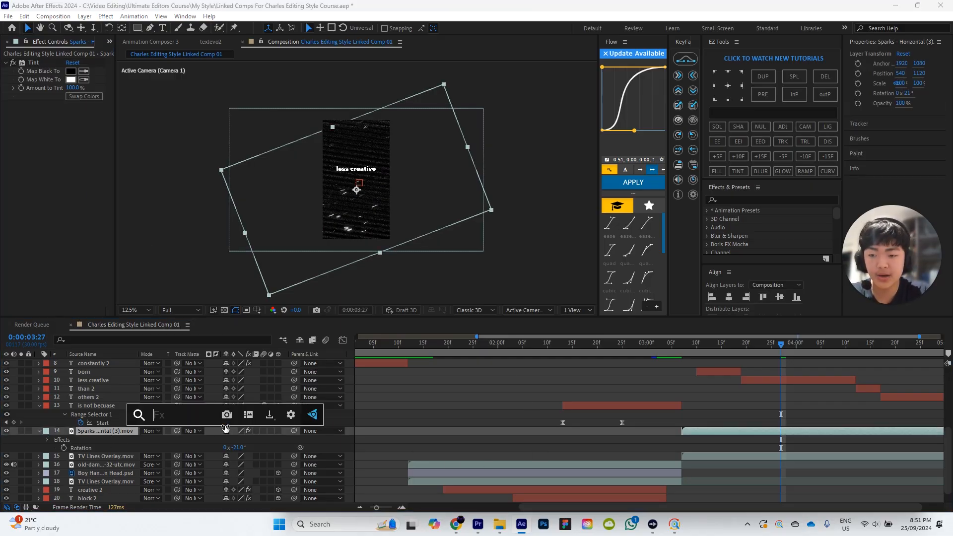
text(deep)
click(198, 415)
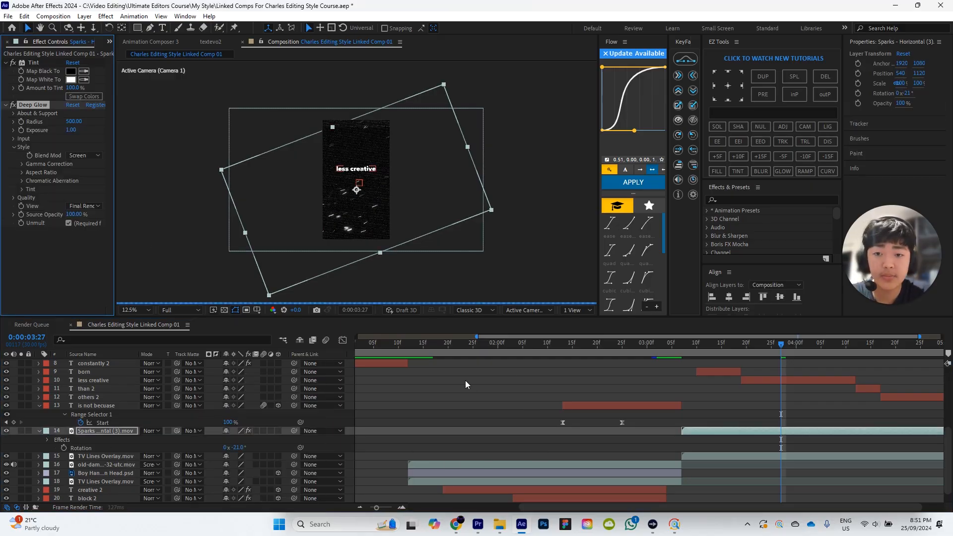
click(479, 383)
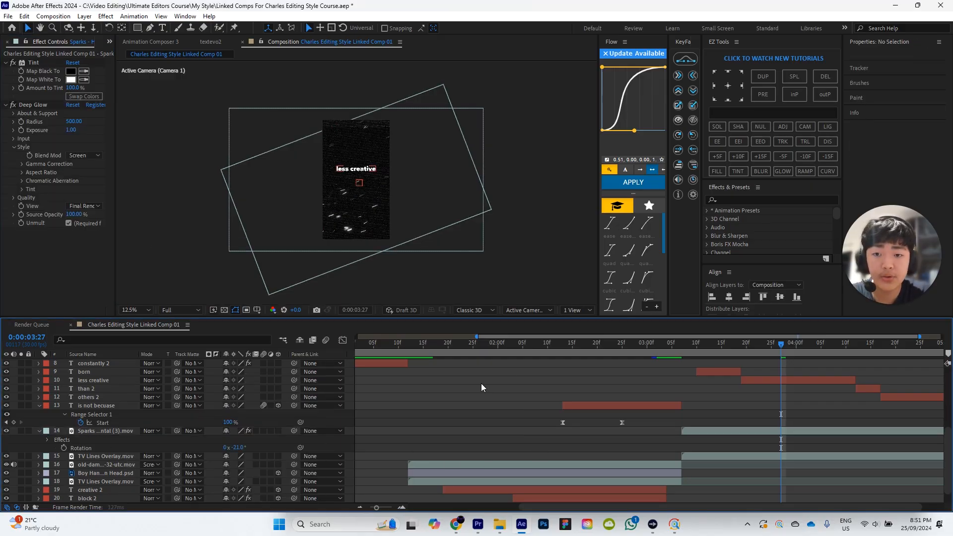
click(72, 129)
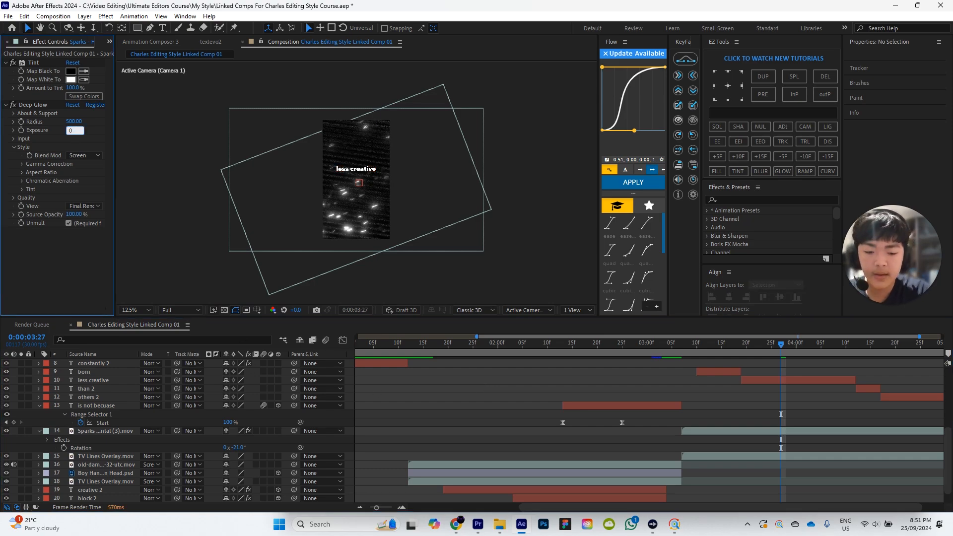
text(0.5)
click(365, 232)
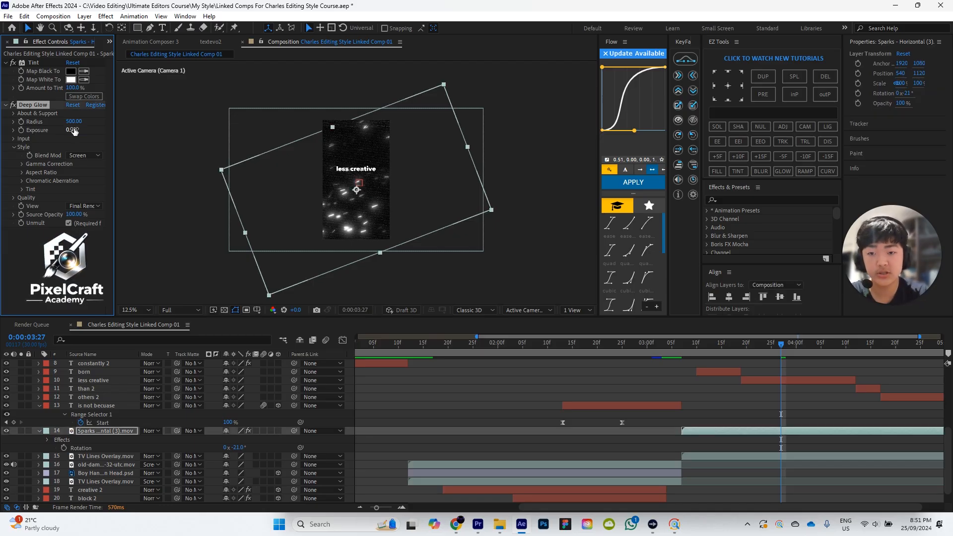
Step: Preview the glowing sparks and the transition from 0:00:03:01
click(513, 395)
key(period)
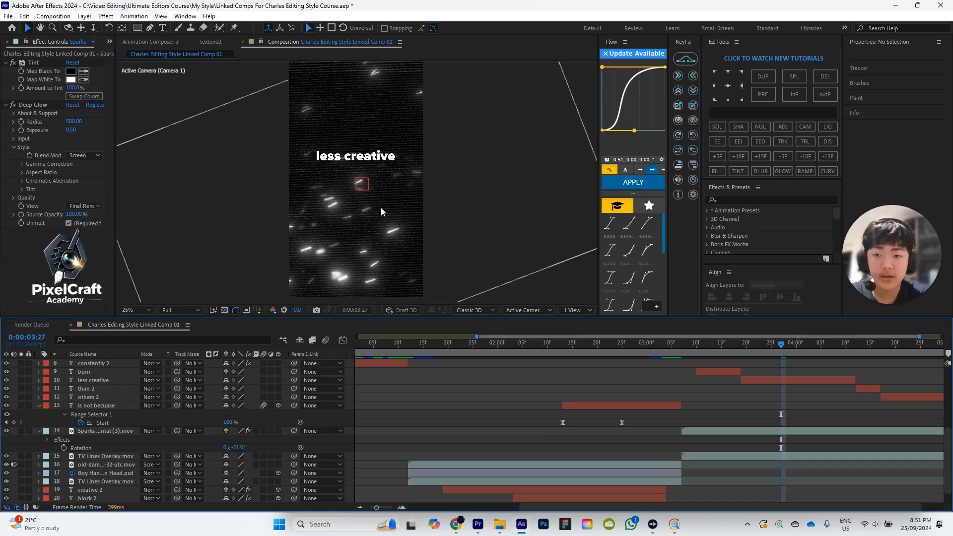
click(652, 356)
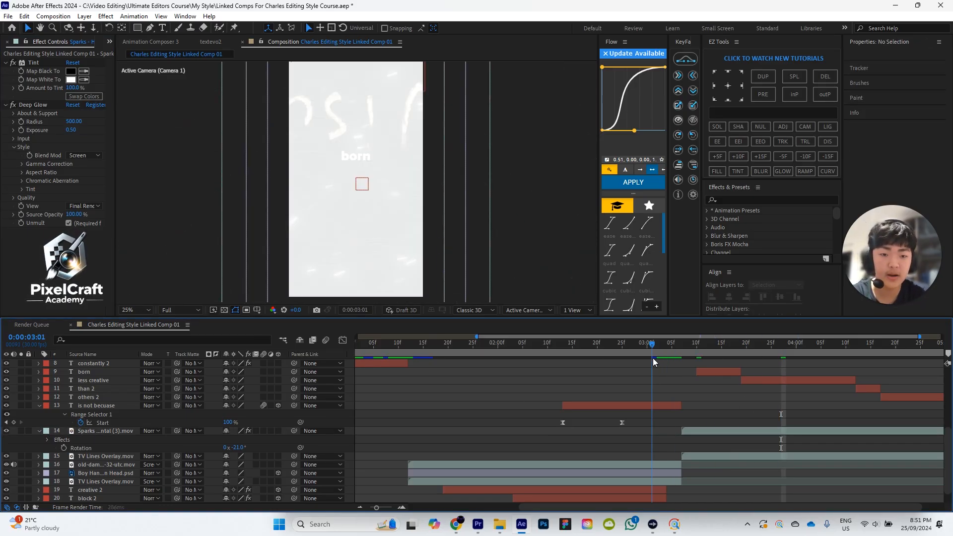
key(space)
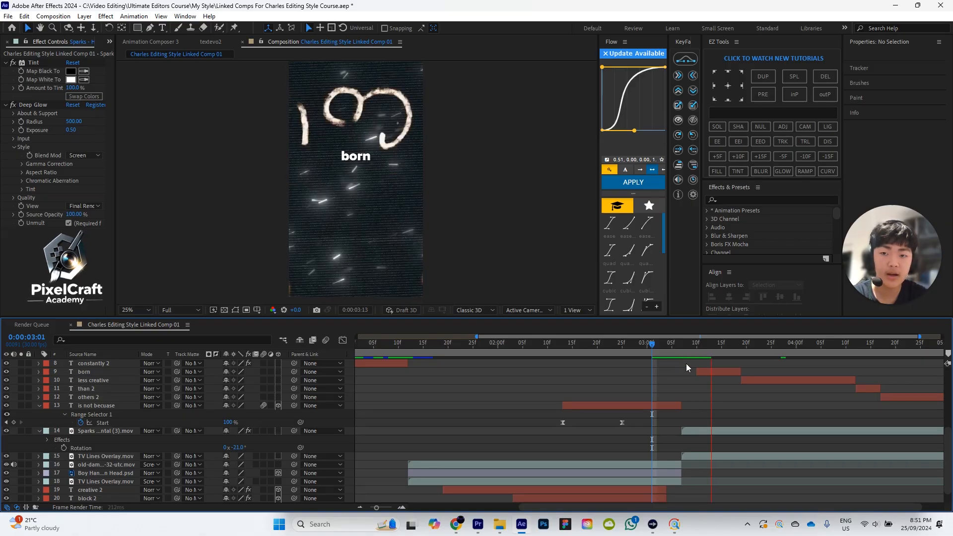
key(space)
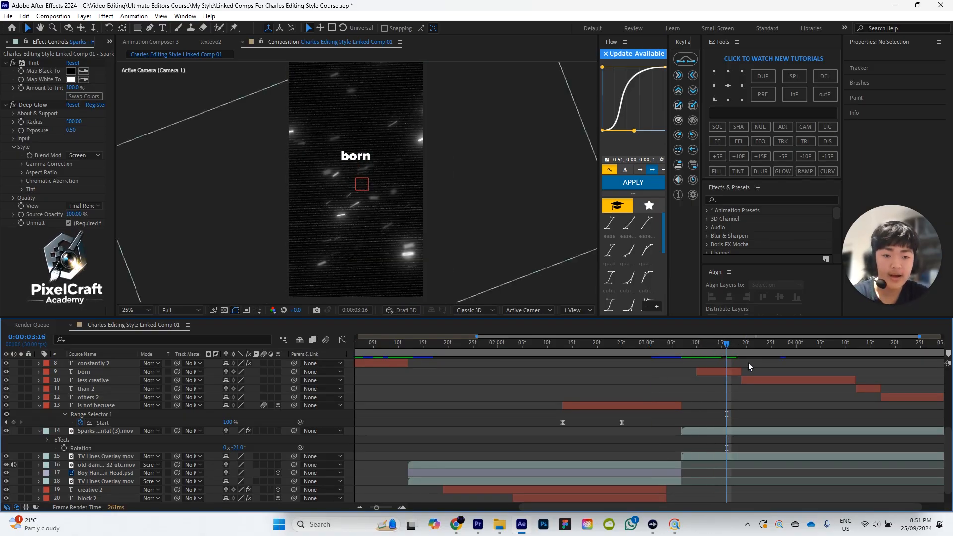
Step: Extend the start of the "born" text layer to 0:00:03:07 and centre the text vertically in the composition
click(708, 371)
drag(697, 371, 731, 345)
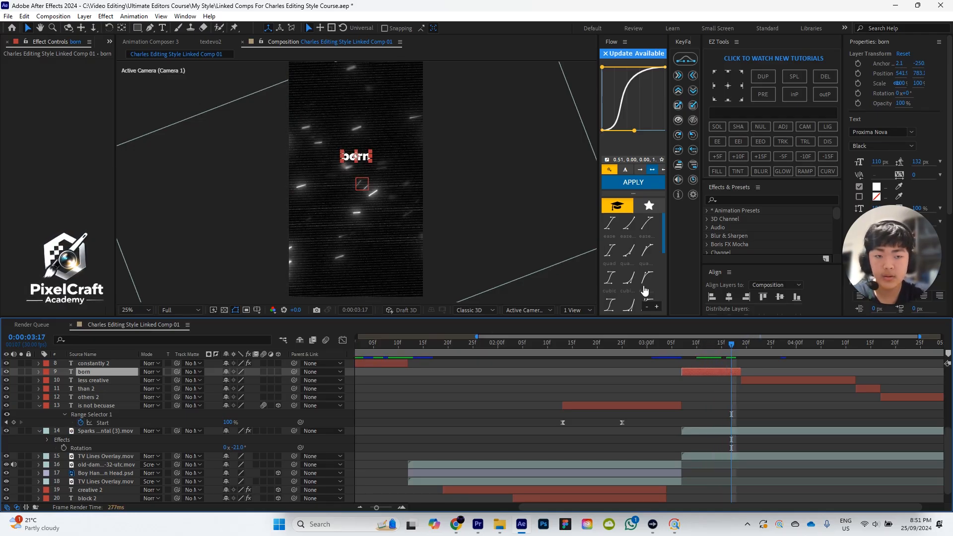
scroll(746, 249, down, 1)
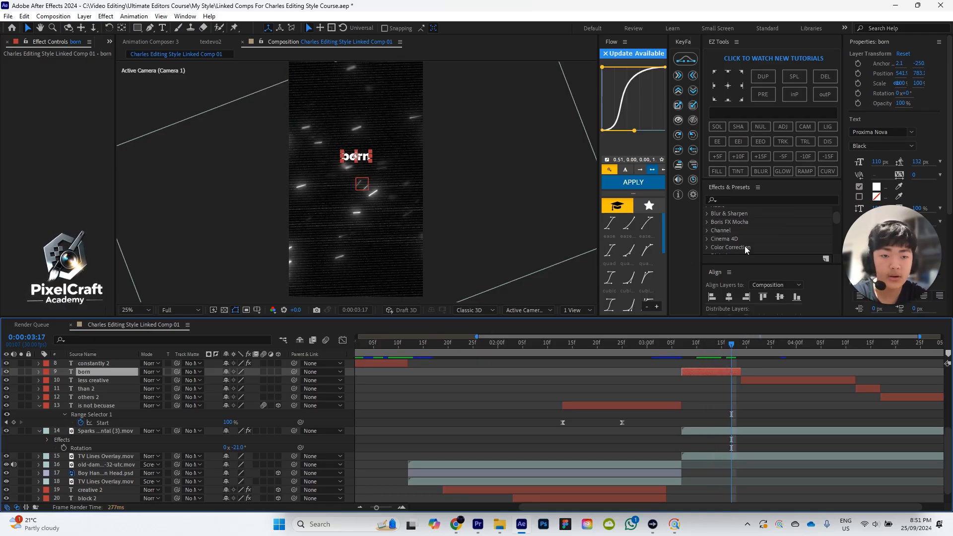
click(779, 297)
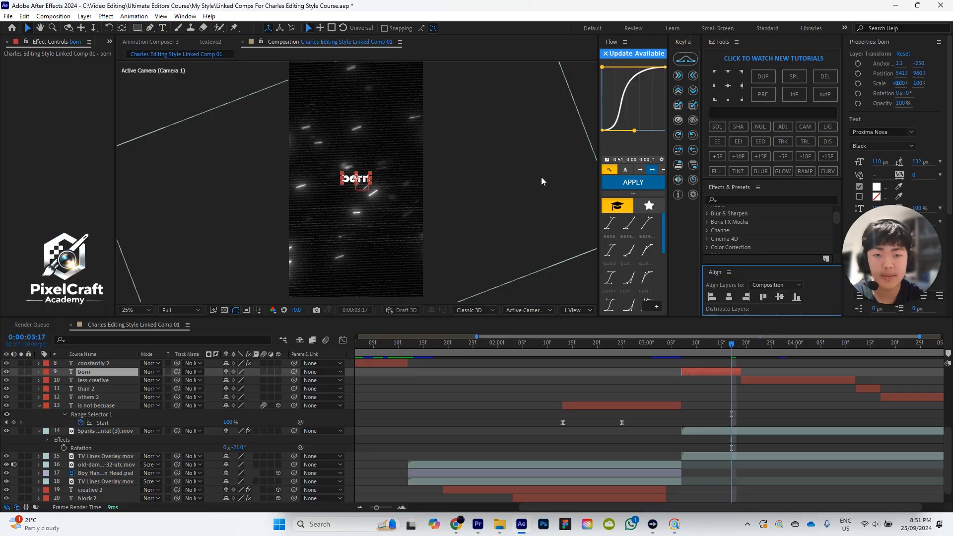
Step: Make the "born" text layer a 3D layer and leave it selected
click(278, 372)
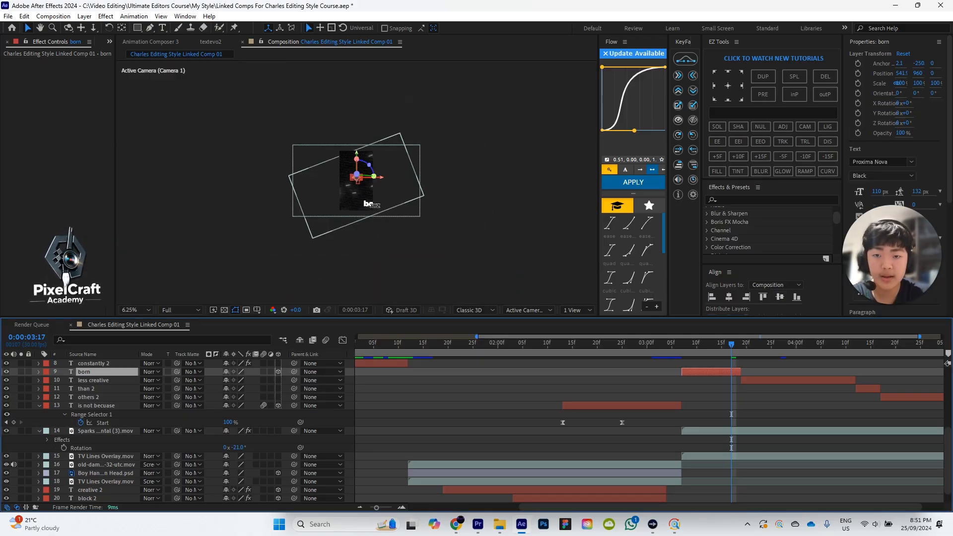
scroll(368, 194, up, 2)
scroll(370, 192, down, 2)
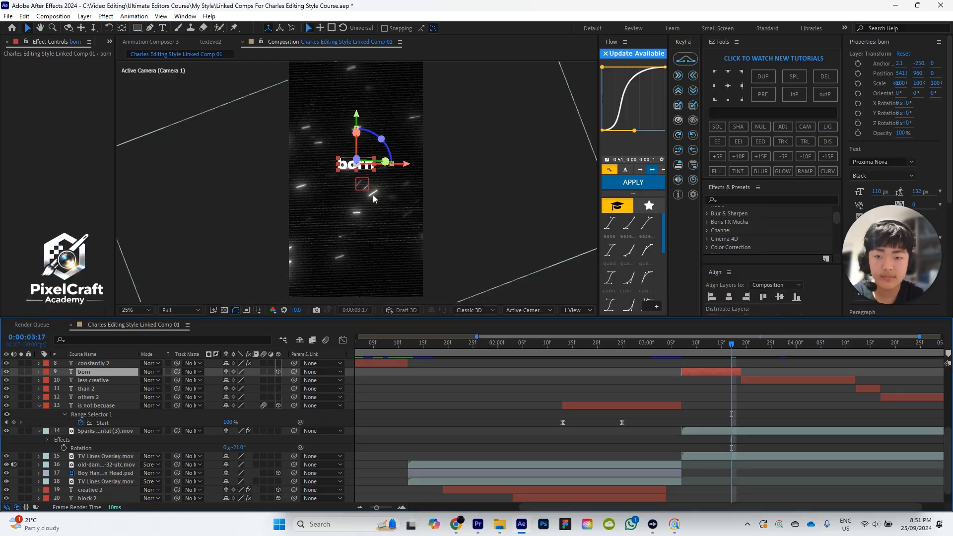
key(ctrl+shift+a)
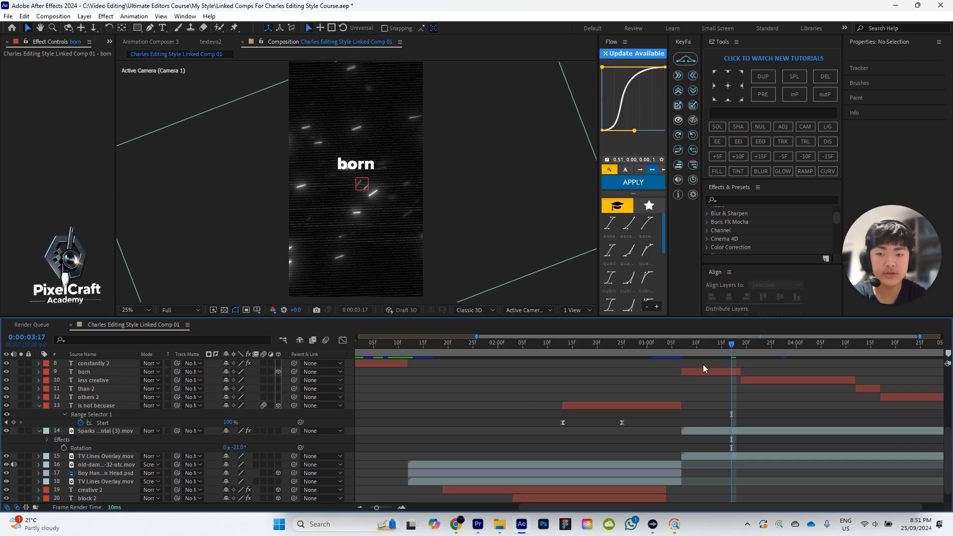
click(699, 371)
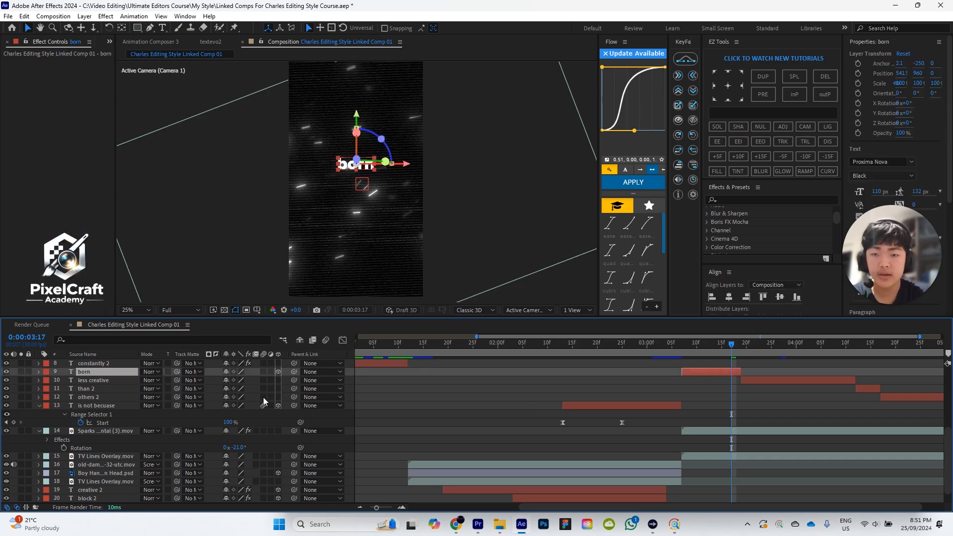
Step: Set the scale of the "born" text layer to 120%
key(s)
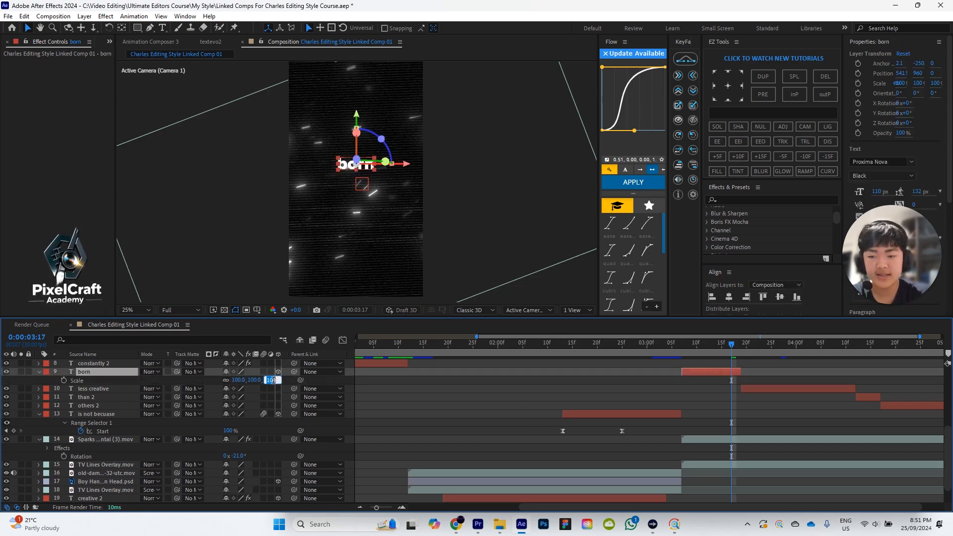
key(Return)
click(565, 373)
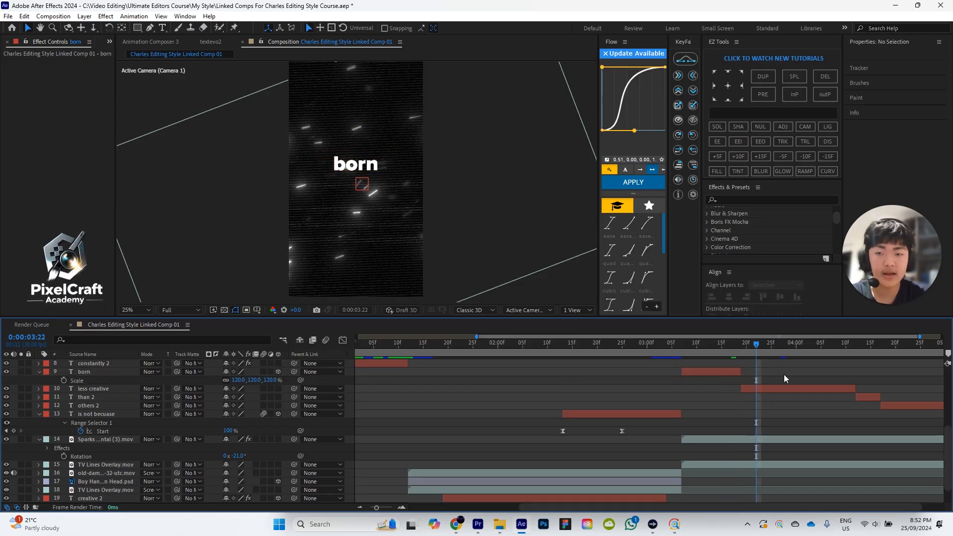
Step: Extend the end of the "born" layer to match the end of the "less creative" layer
key(Page_Down)
key(Page_Down)
click(771, 388)
drag(739, 367, 853, 373)
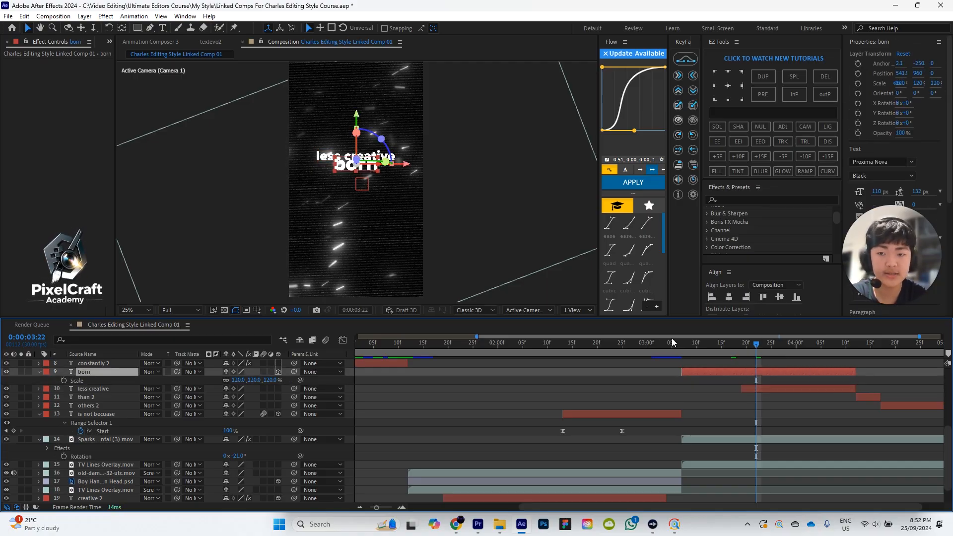
Step: Centre the "less creative" text vertically in the composition and check the earlier text at 0:00:02:21
click(783, 392)
click(773, 297)
click(602, 349)
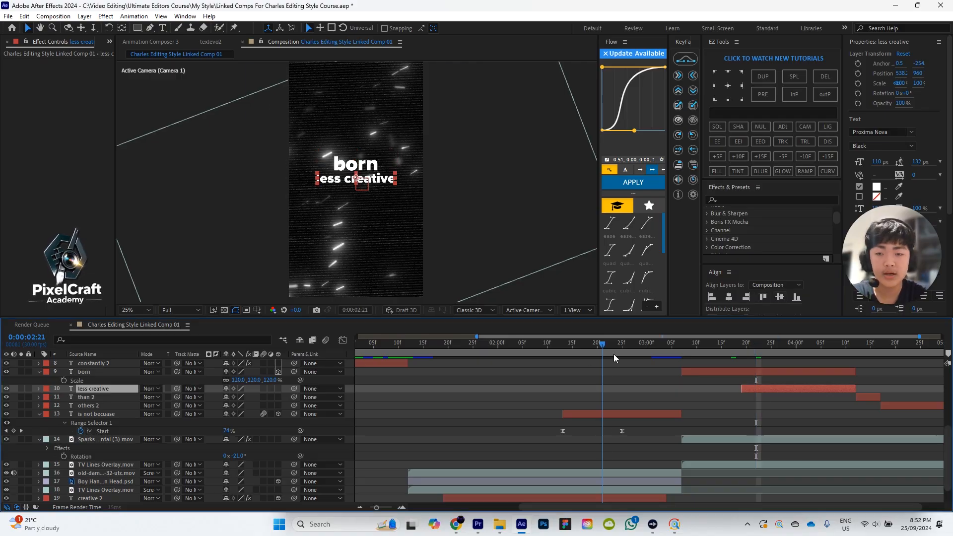
scroll(414, 172, down, 1)
scroll(414, 175, up, 1)
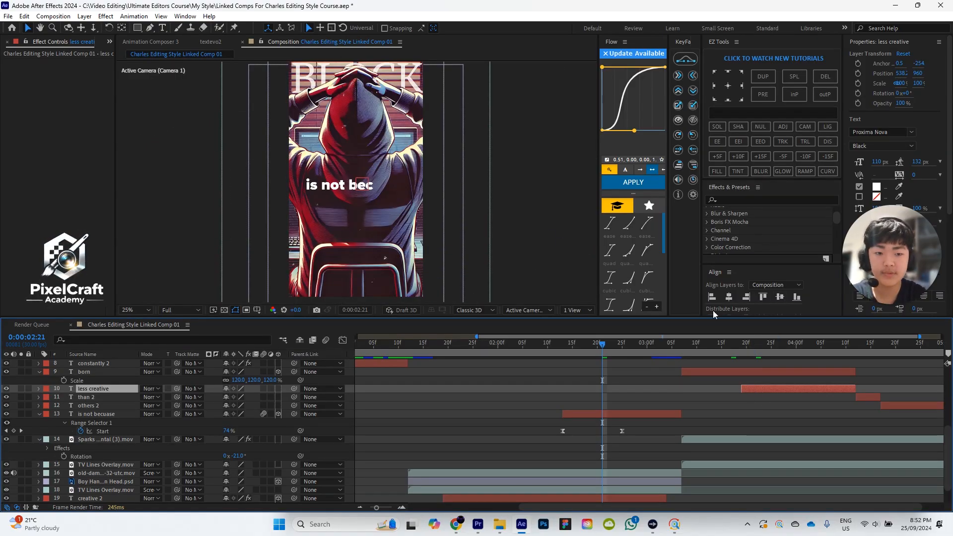
Step: At 0:00:03:22, make "less creative" a 3D layer and move it down below "born" to a Y position of about 1038
click(756, 344)
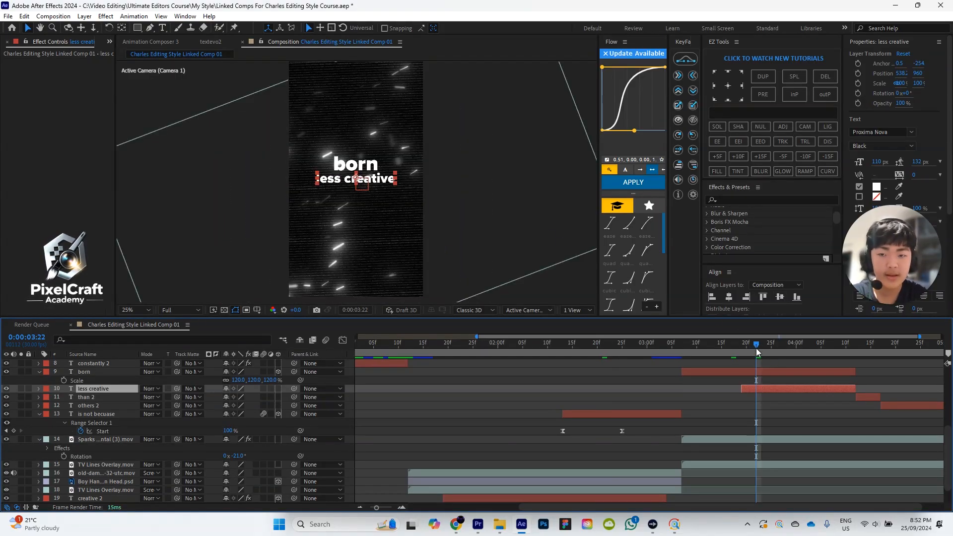
click(278, 388)
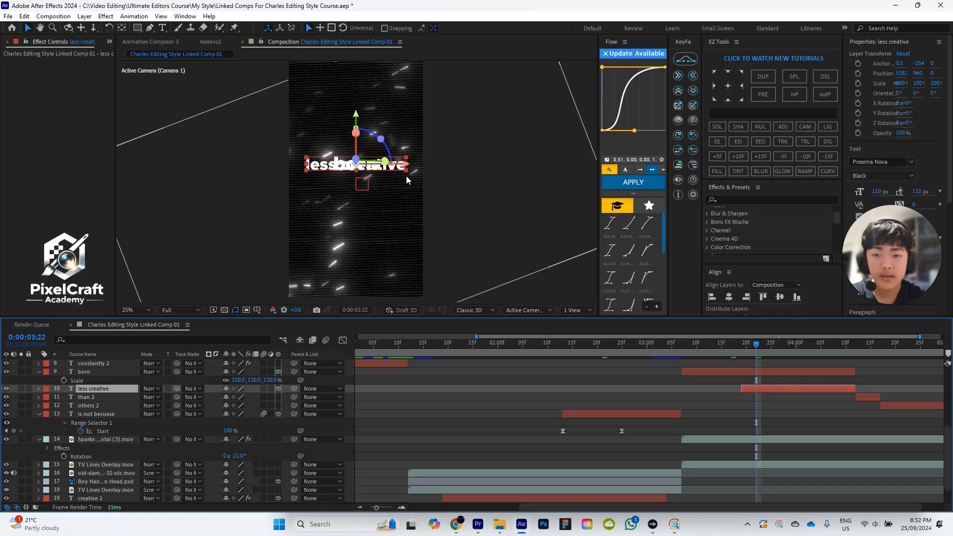
drag(360, 115, 360, 127)
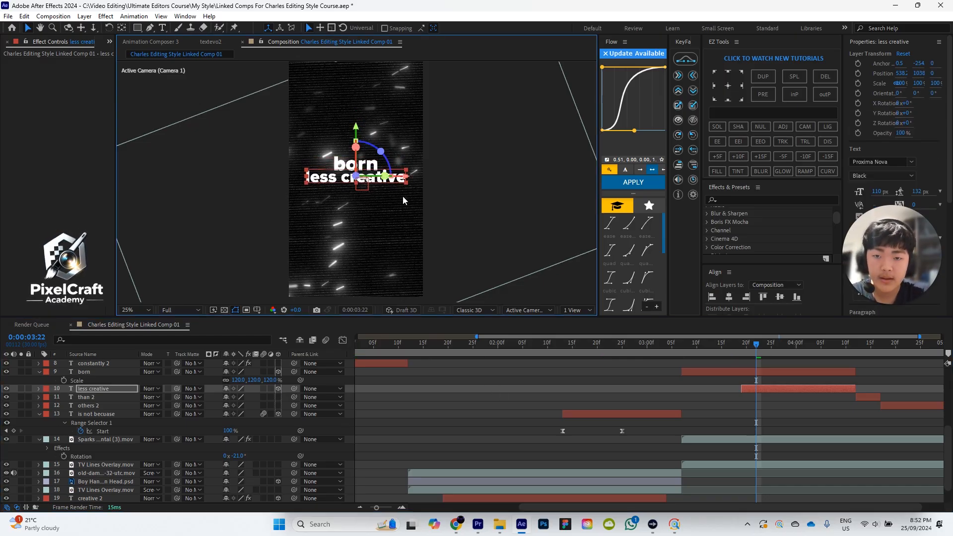
Step: Change the font of the "less creative" text to Alex Brush
double_click(335, 185)
click(868, 161)
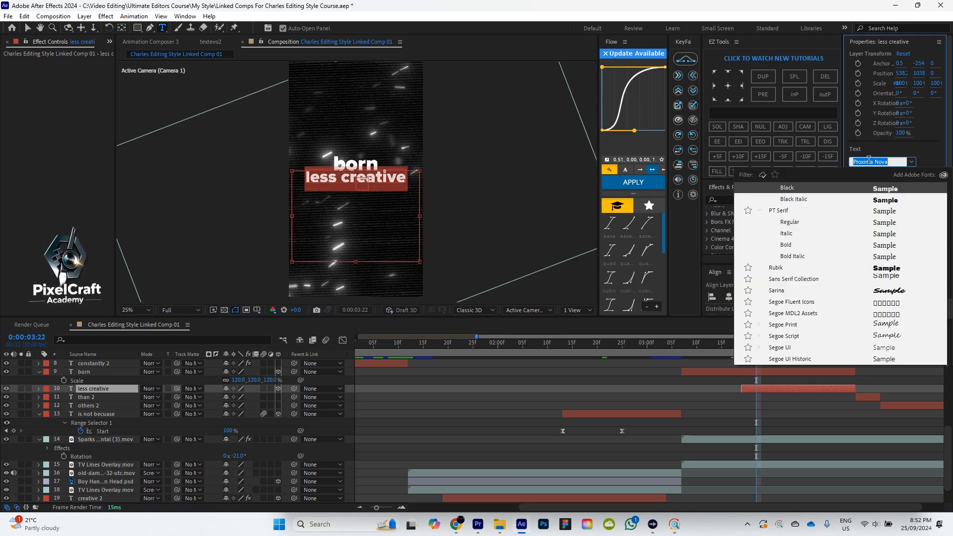
text(alex)
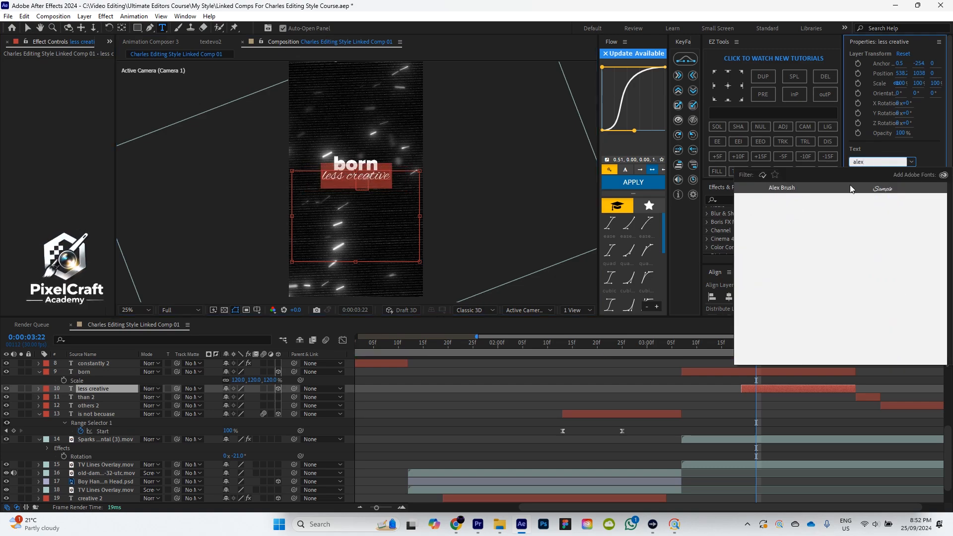
key(Return)
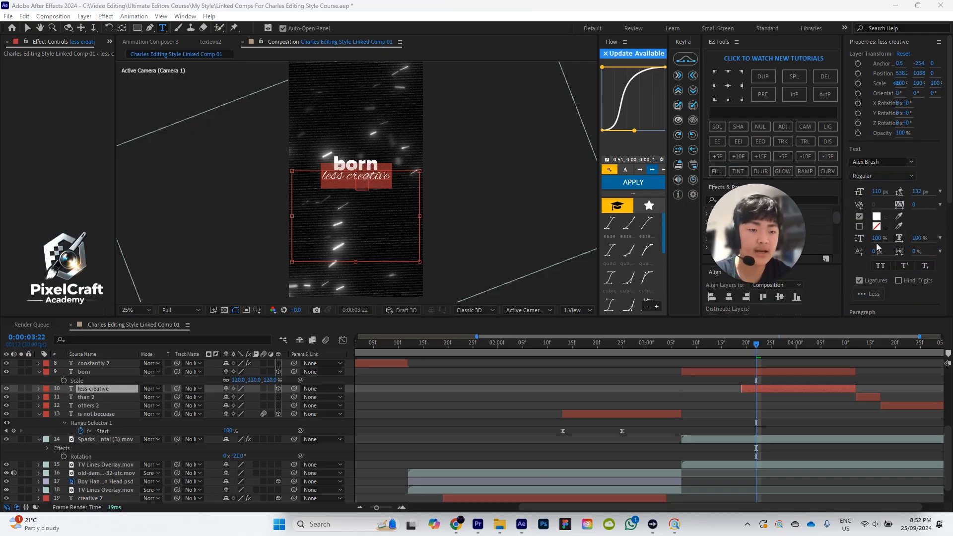
Step: Set the fill colour of the "less creative" text to purple 9D4EDD
click(876, 216)
text(9D4EDD)
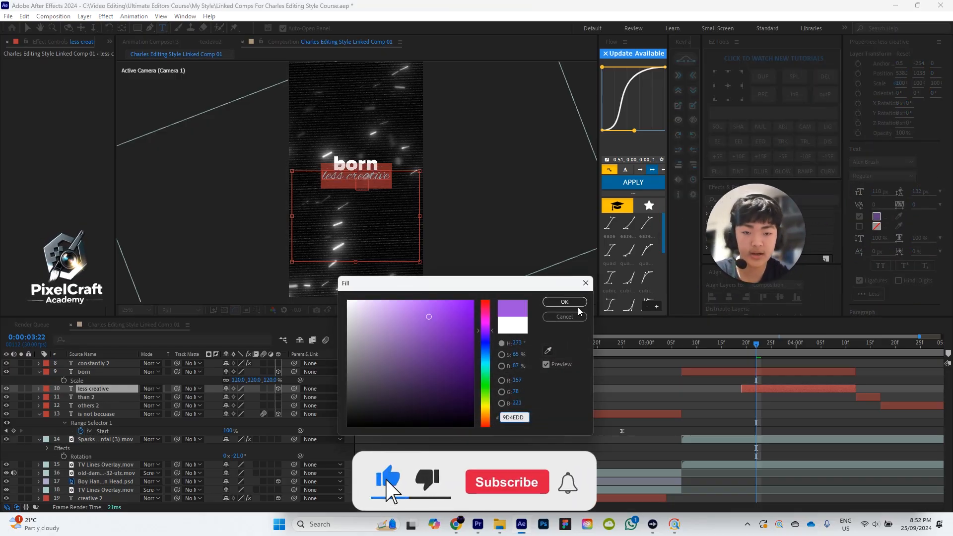
click(570, 302)
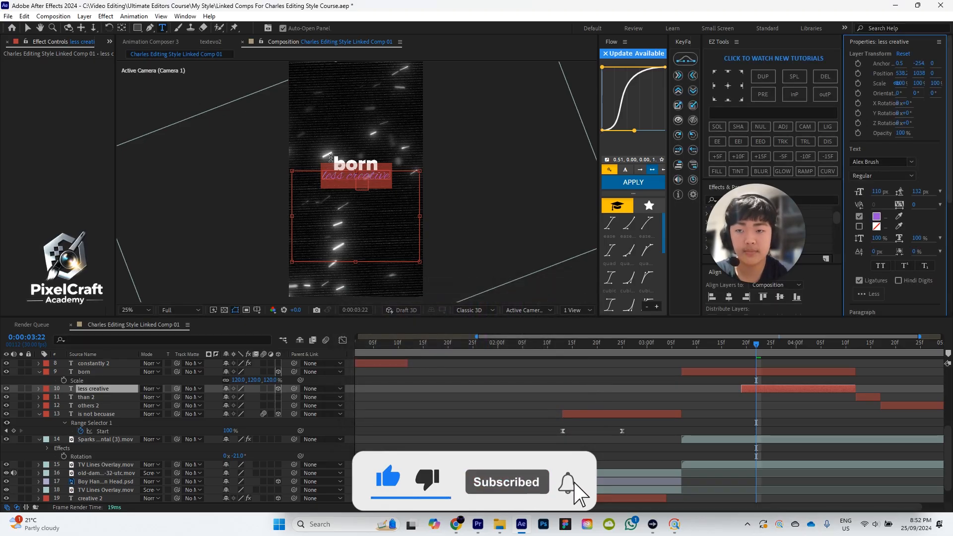
click(772, 394)
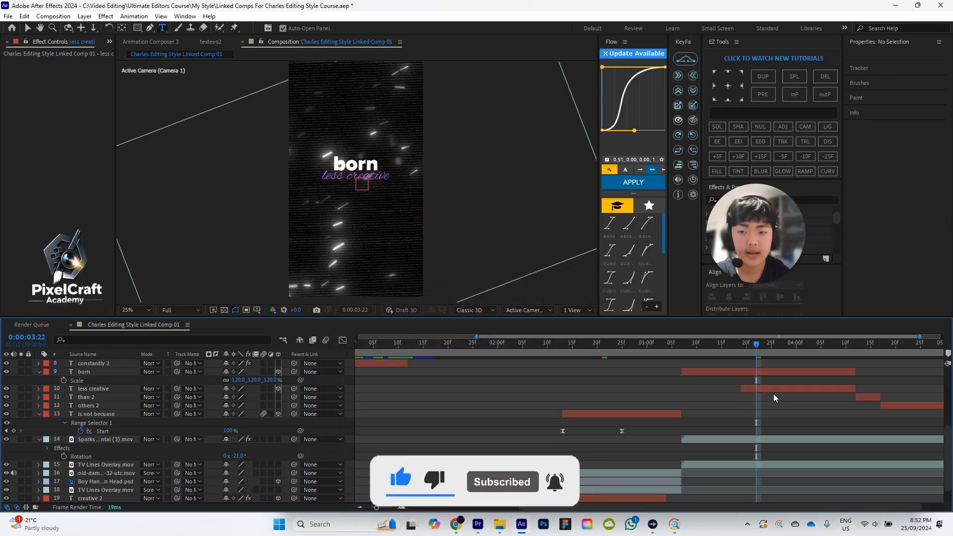
Step: Set the scale of the "less creative" text layer to 110%
click(773, 388)
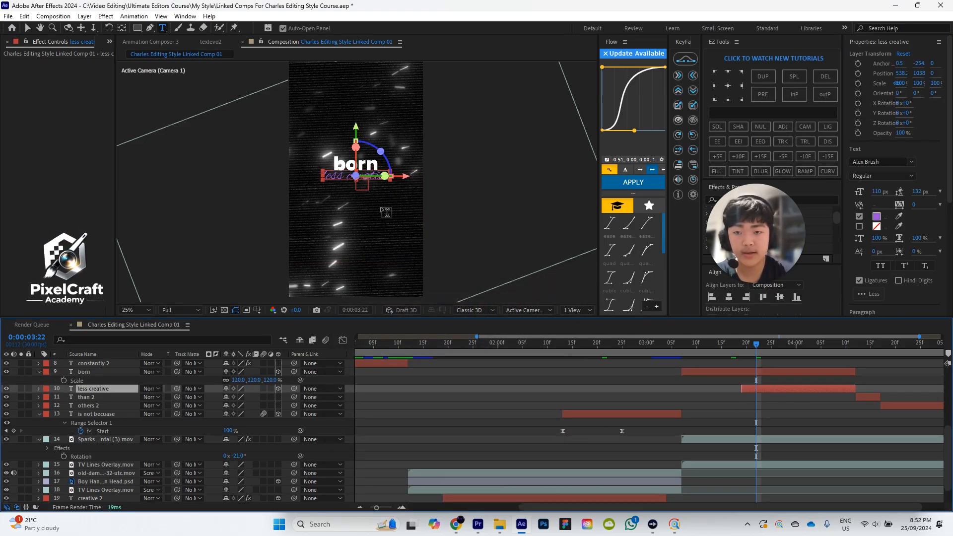
scroll(387, 211, up, 4)
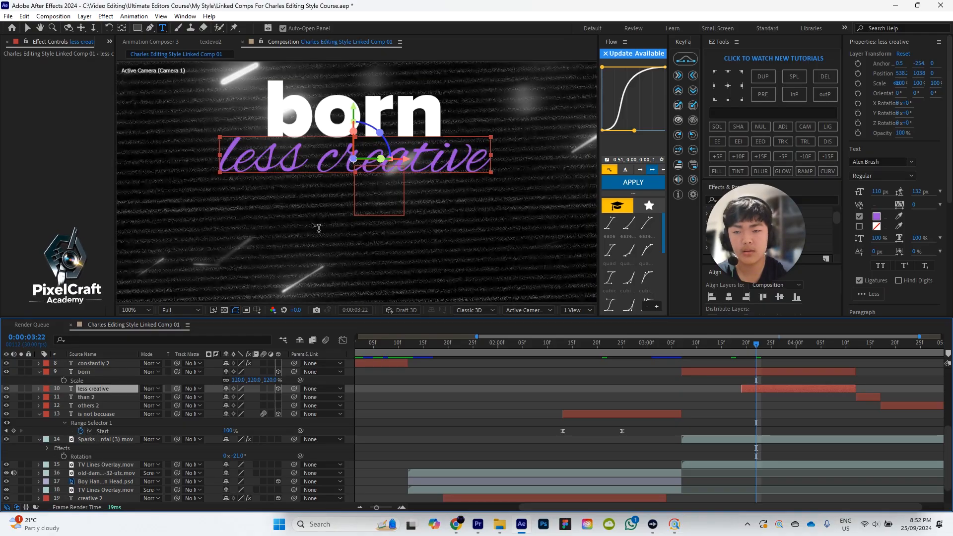
scroll(316, 229, down, 2)
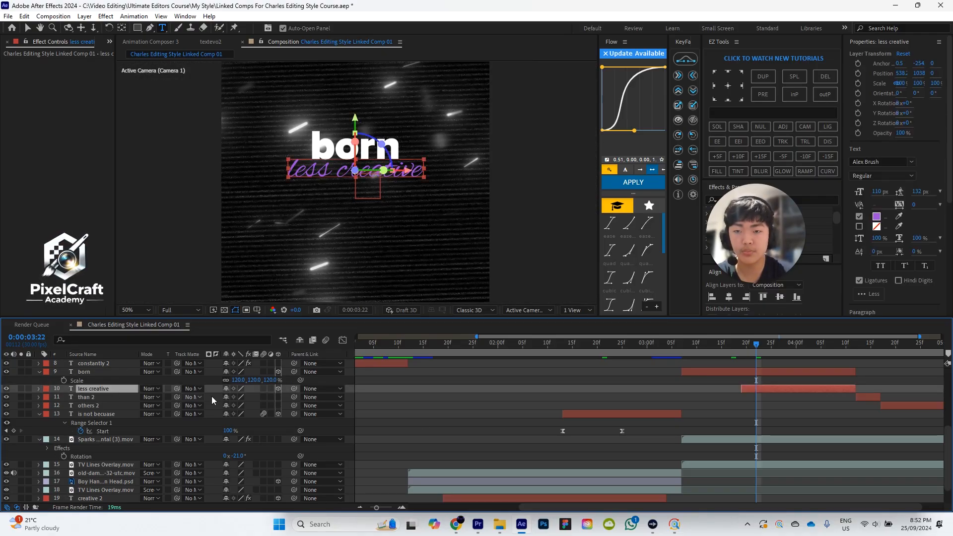
key(s)
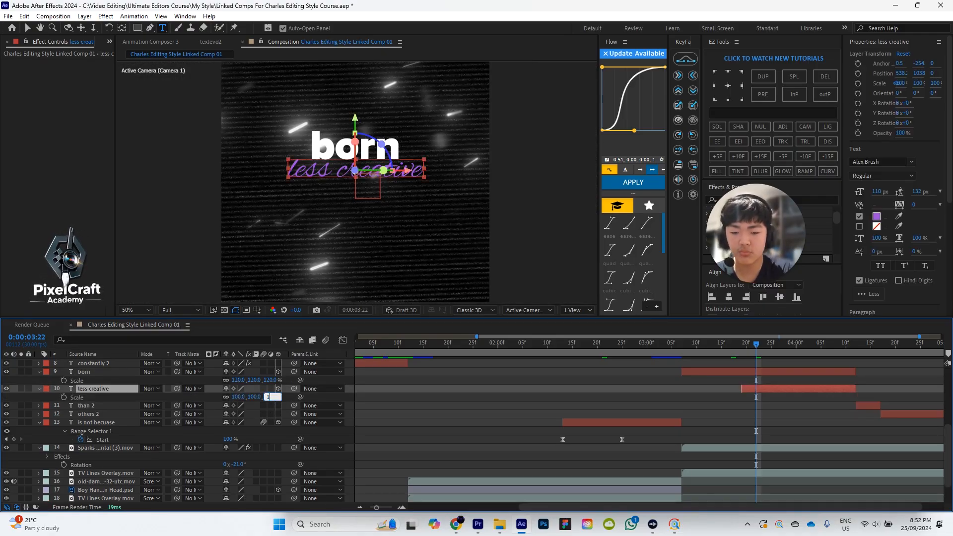
click(299, 394)
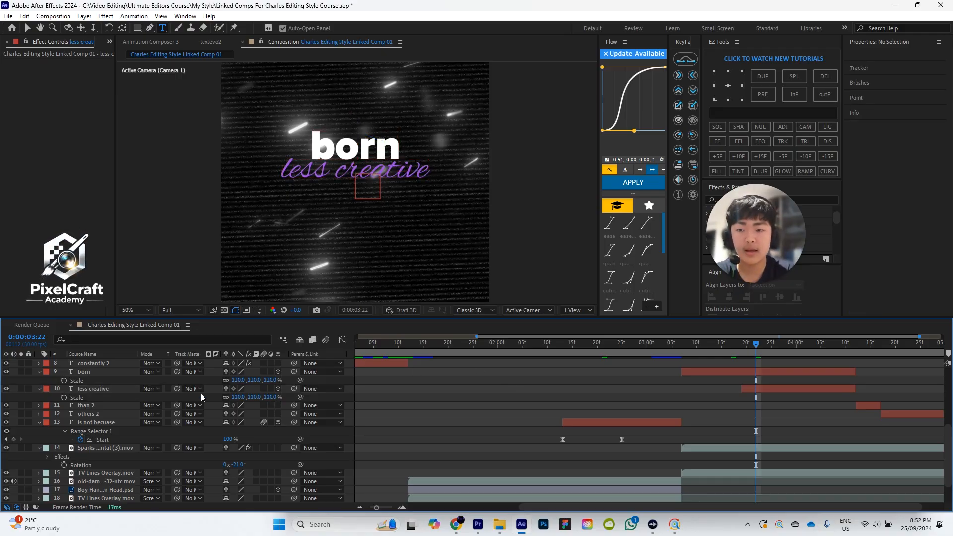
Step: Move the "less creative" text up to a Y position of about 1013 so it overlaps the base of "born"
click(109, 390)
click(112, 389)
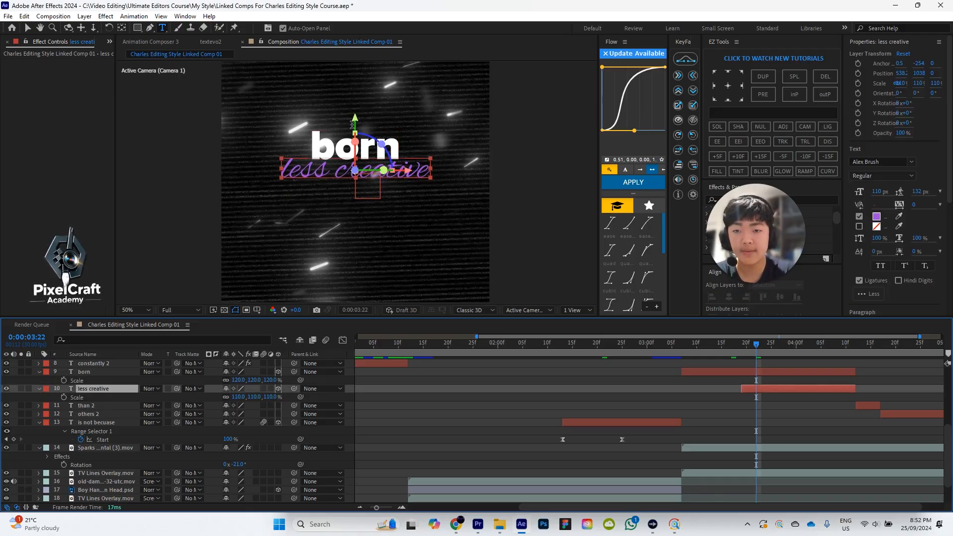
key(v)
drag(355, 119, 364, 113)
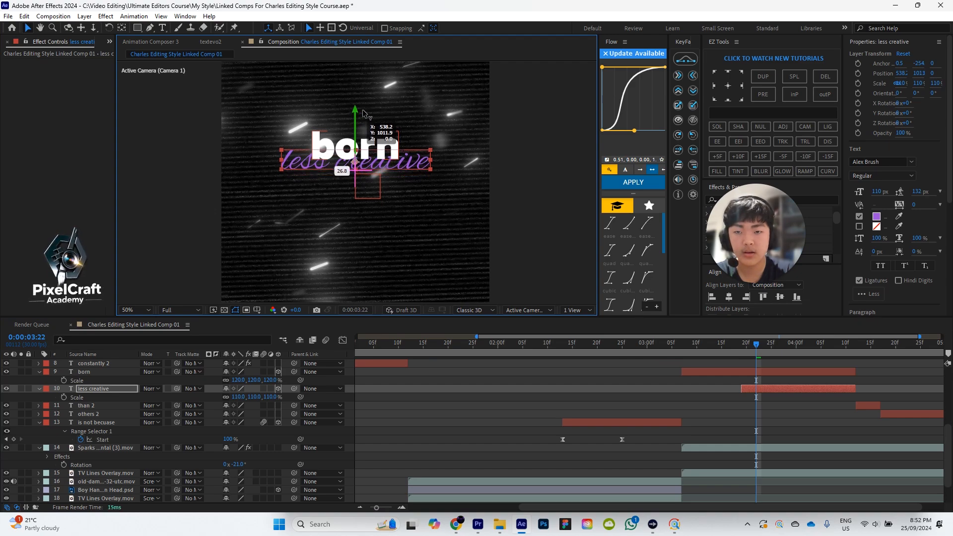
Step: Reorder the text layers so "less creative" sits directly above "born" in the layer stack
click(88, 389)
drag(97, 370, 96, 368)
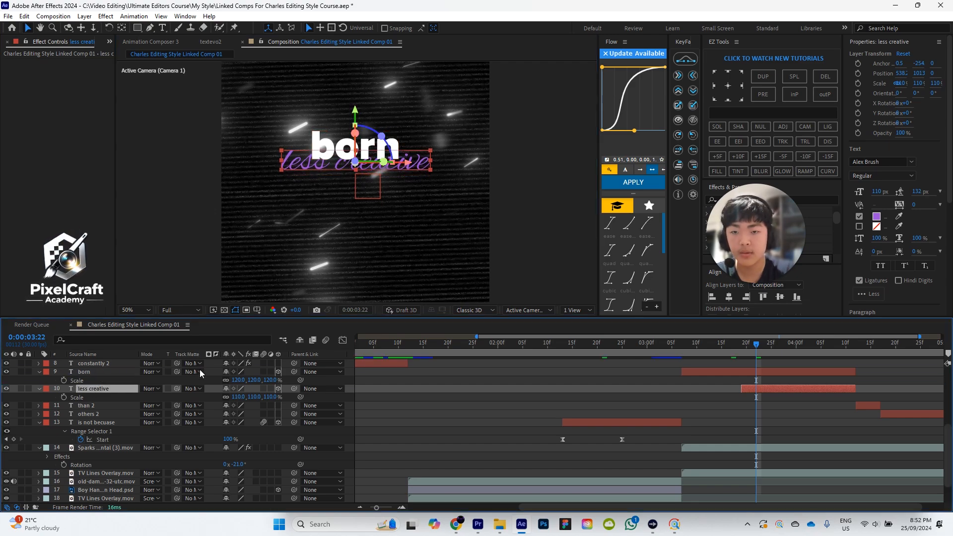
click(498, 409)
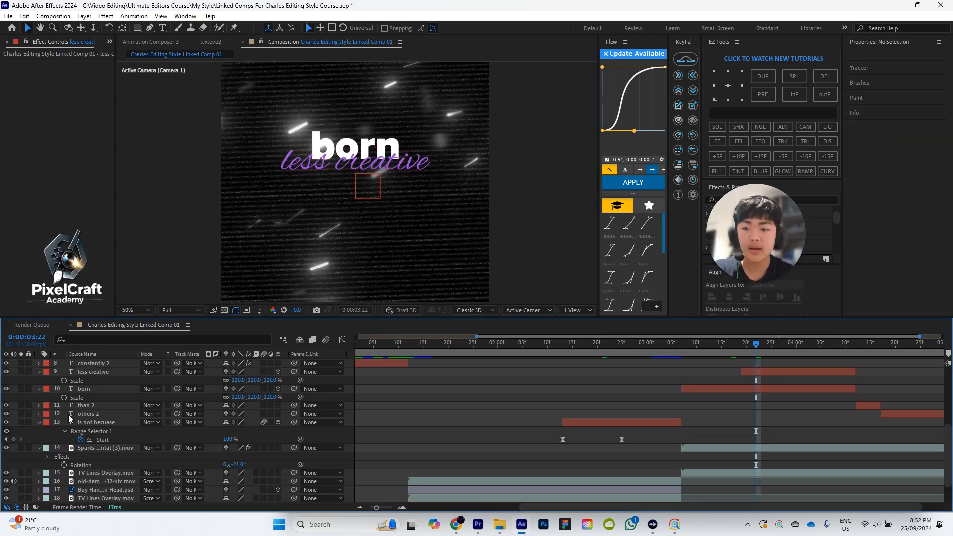
Step: Find the Deep Glow effect and apply it to the "less creative" layer
click(98, 371)
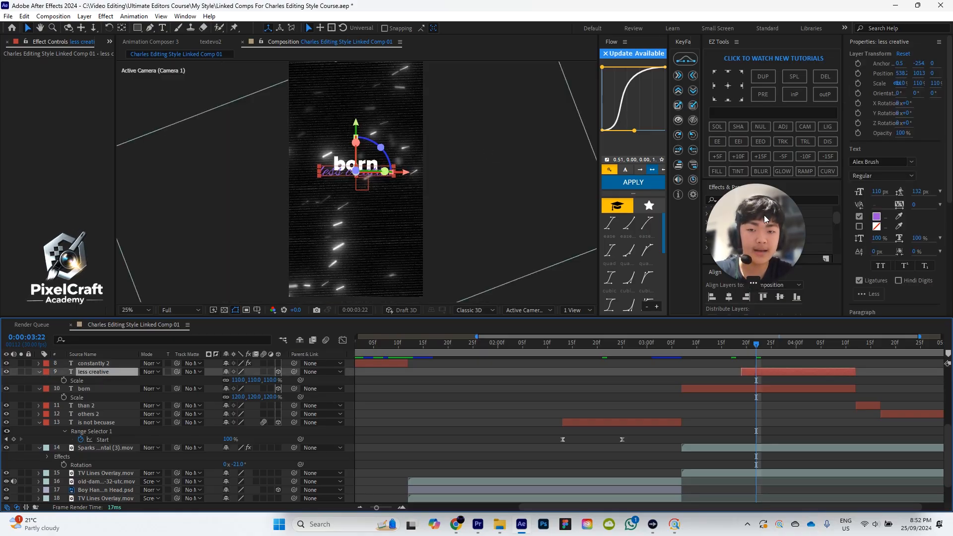
click(743, 199)
text(deep)
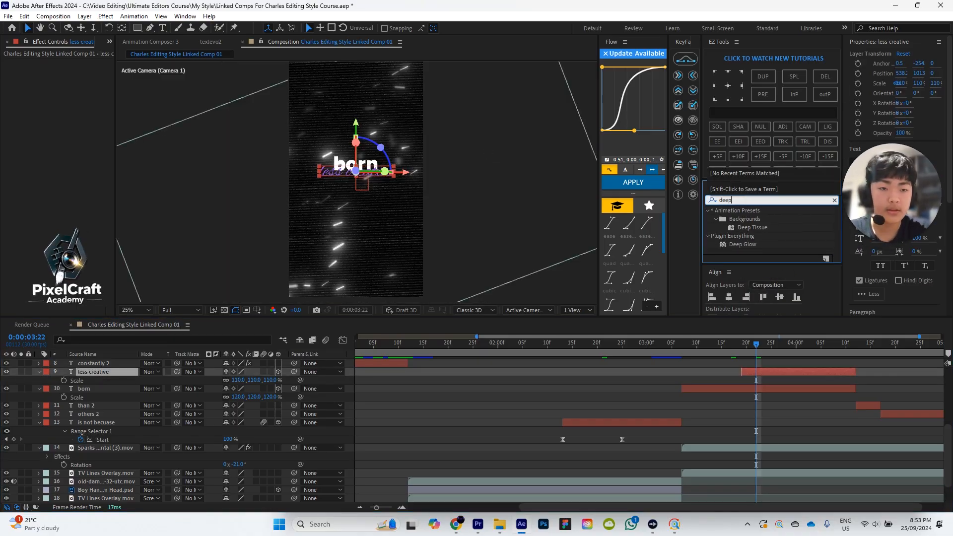
click(753, 244)
drag(752, 242, 508, 371)
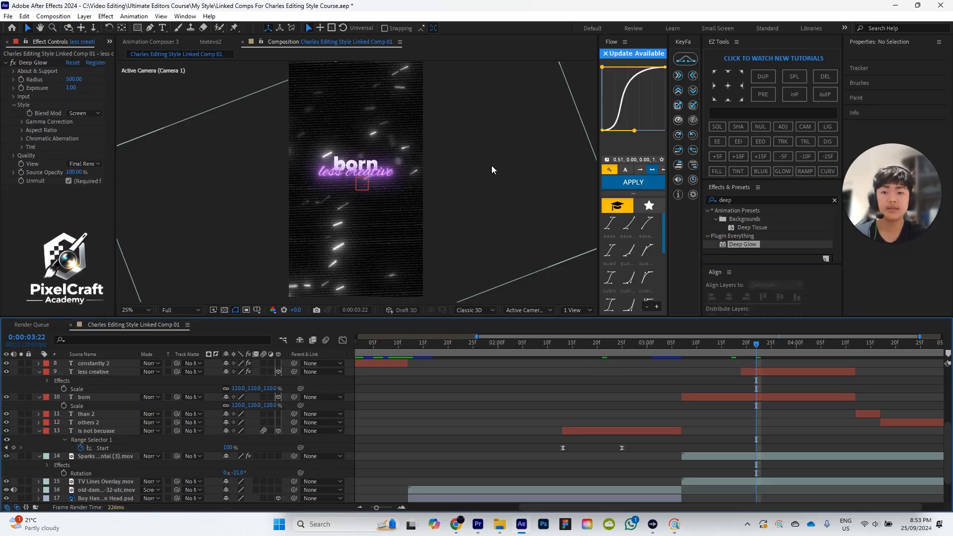
Step: Preview the glowing text and the scene transition from 0:00:03:05
click(105, 372)
click(756, 385)
drag(756, 388, 671, 358)
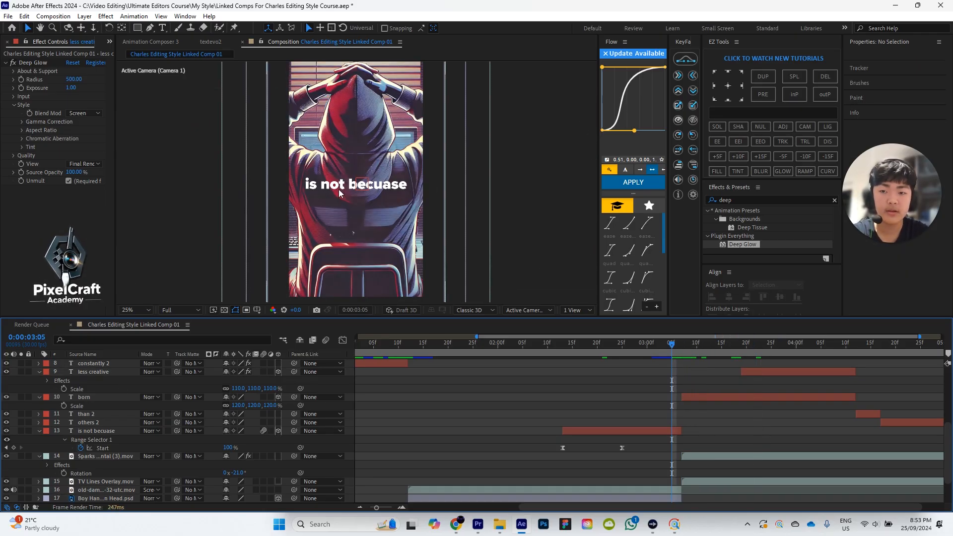
click(135, 311)
click(147, 320)
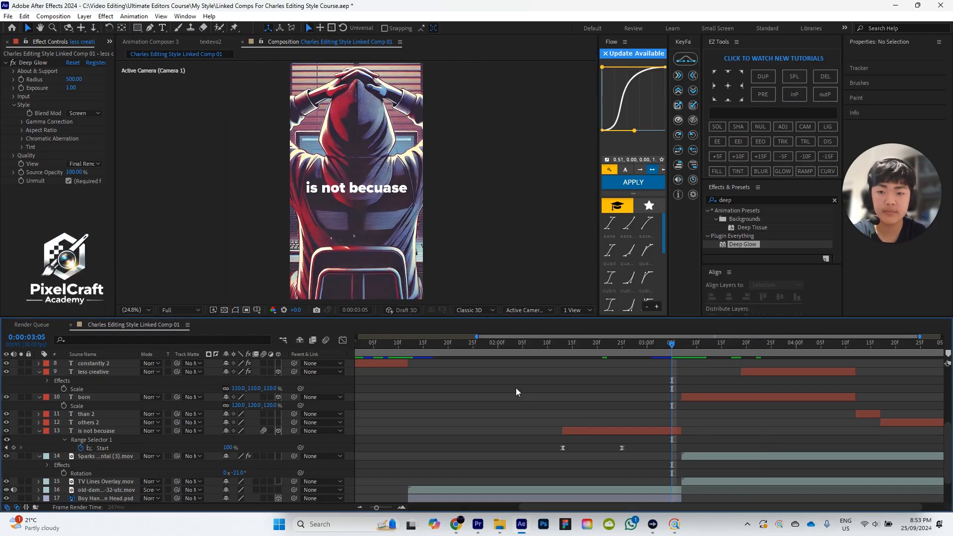
key(space)
key(space)
drag(743, 341, 701, 343)
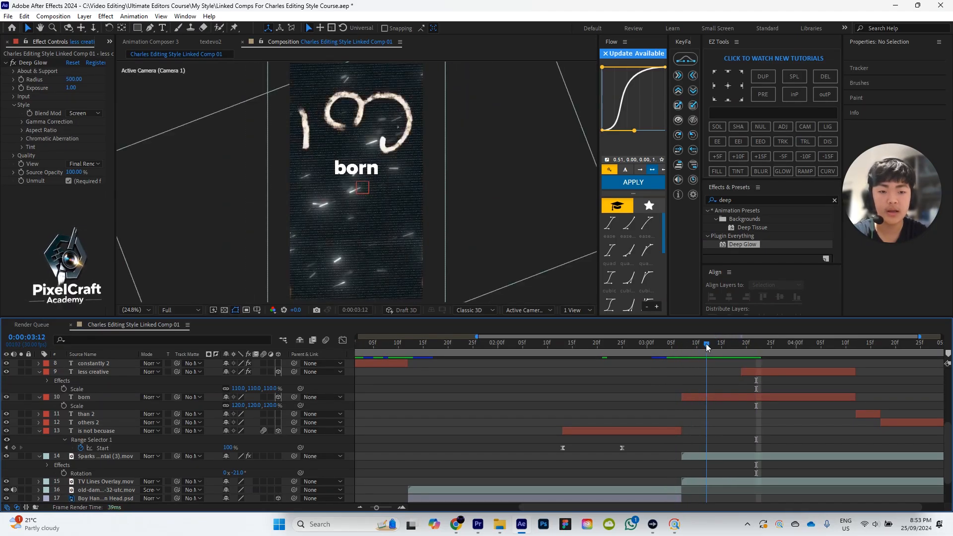
Step: Extend the end of the "is not becuase" layer to about 0:00:03:09 so it overlaps "born" as a position reference
click(725, 395)
shift+click(769, 371)
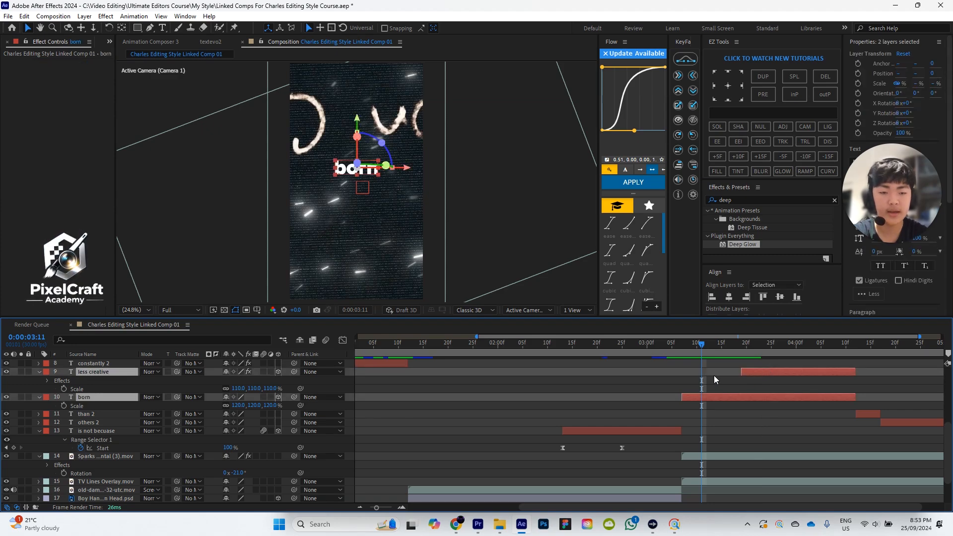
drag(699, 346, 678, 352)
drag(681, 430, 690, 431)
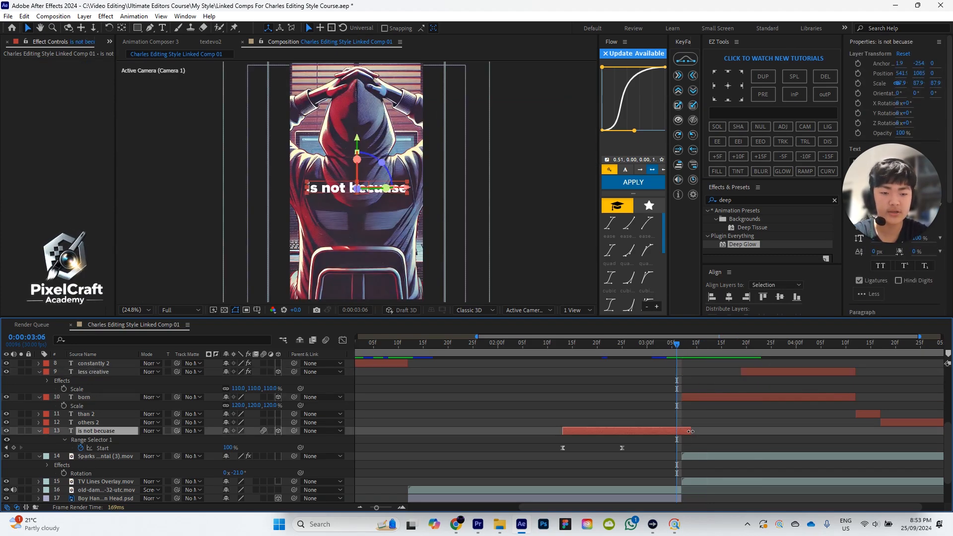
Step: Select the "born" and "less creative" layers and move both texts down together towards the height of "is not becuase"
click(713, 398)
ctrl+click(757, 371)
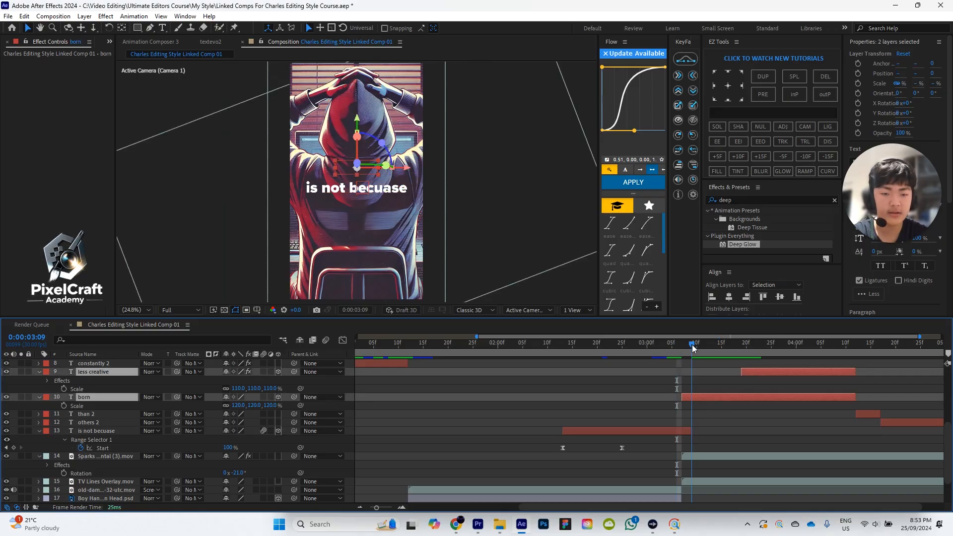
drag(692, 344, 688, 344)
mouse_move(358, 121)
mouse_down()
mouse_move(356, 144)
mouse_move(359, 133)
mouse_up()
Step: Trim the end of the "is not becuase" layer back to the scene cut at 0:00:03:07 and preview from 0:00:03:05
click(706, 430)
click(672, 347)
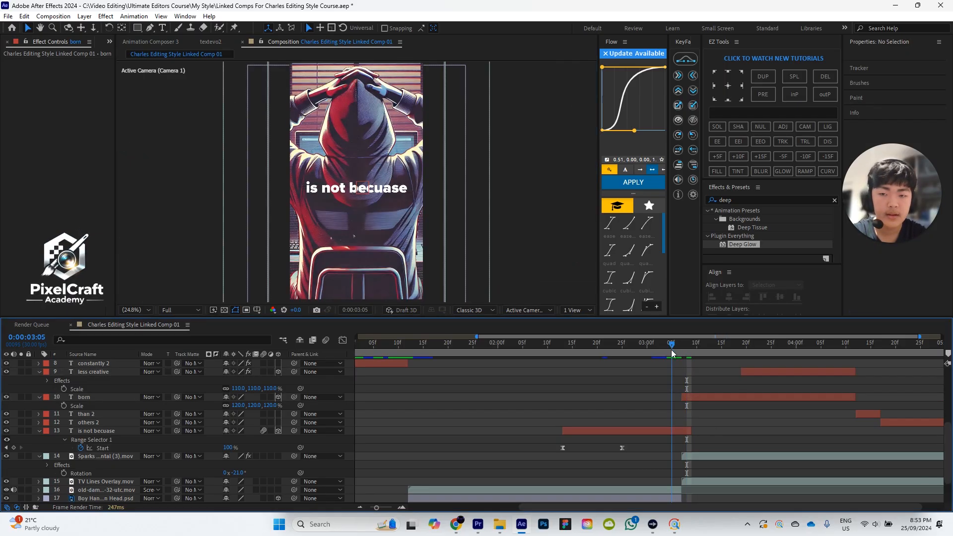
click(687, 430)
drag(692, 429, 676, 430)
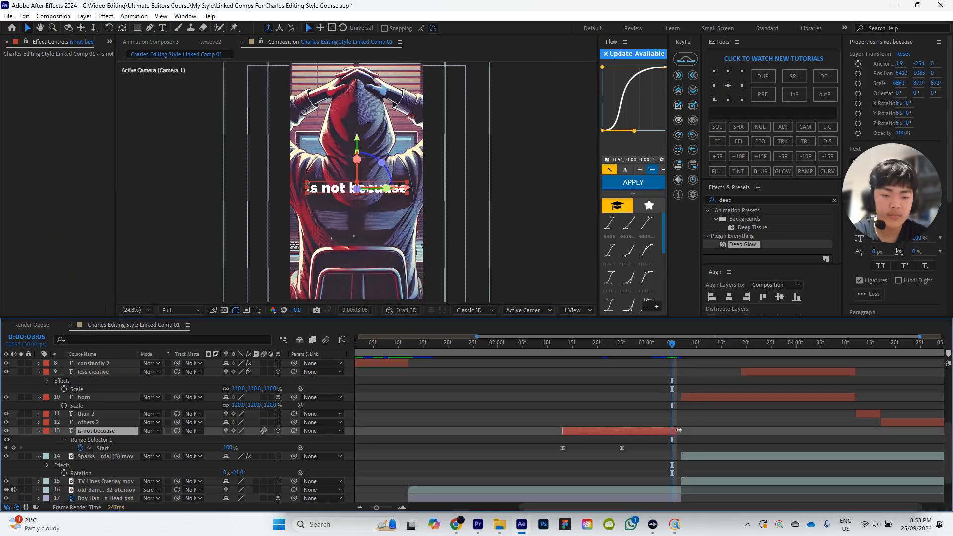
click(707, 427)
key(space)
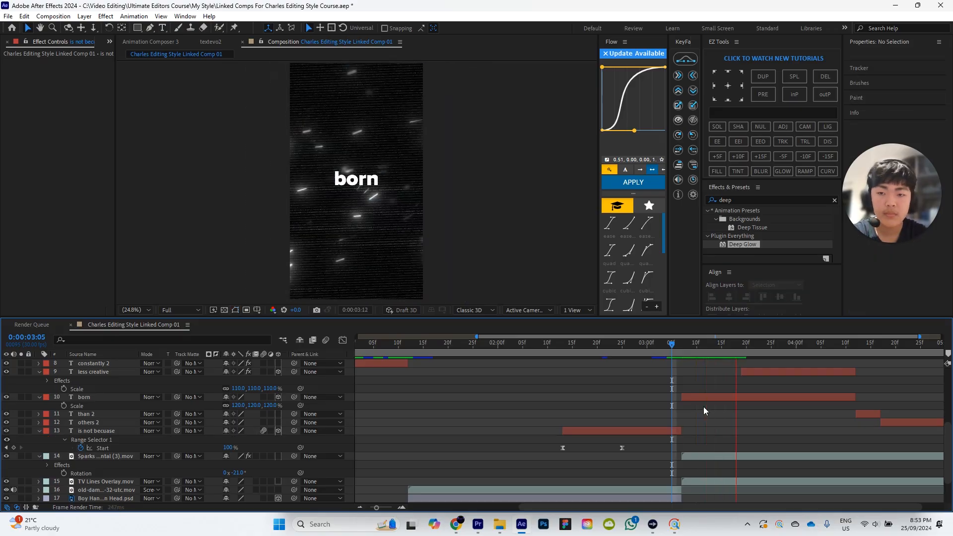
Step: Review the "born" and "less creative" texts between about 0:00:03:13 and 0:00:03:24
mouse_move(752, 346)
mouse_down()
mouse_move(697, 345)
mouse_move(765, 346)
mouse_up()
scroll(397, 210, down, 1)
scroll(415, 198, up, 1)
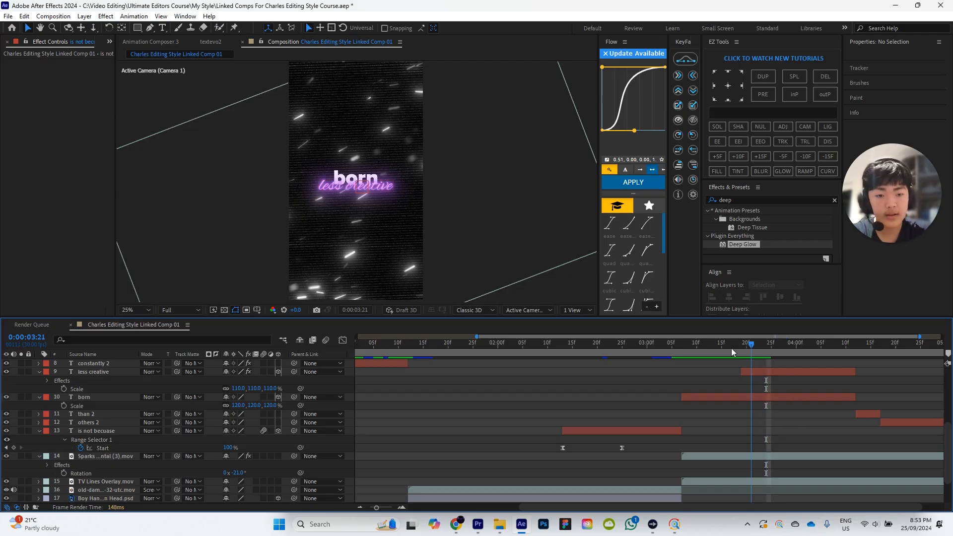
click(711, 344)
click(695, 397)
click(640, 431)
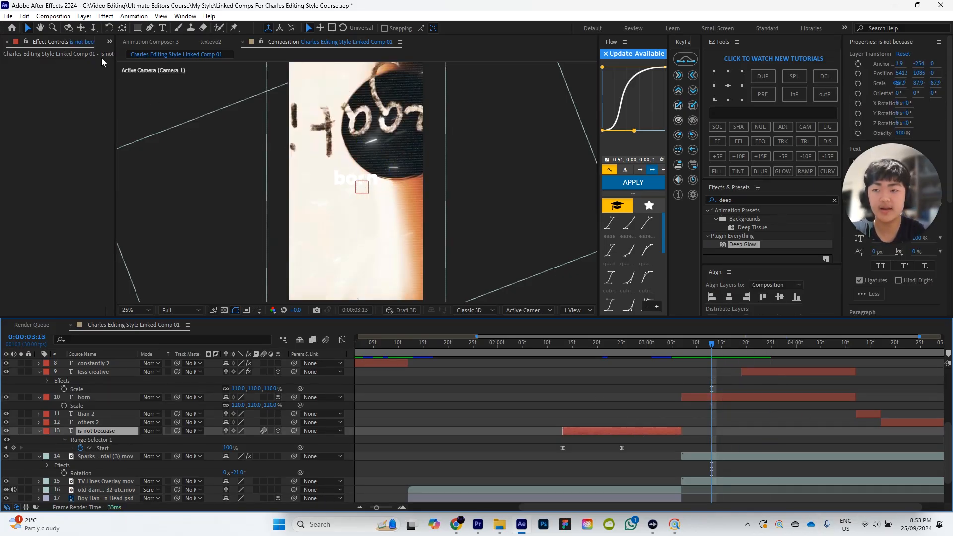
Step: Copy the Duration, Personality and Transform effects from the "constantly 2" layer to the "born" layer at 0:00:03:07
drag(648, 346, 680, 362)
click(397, 361)
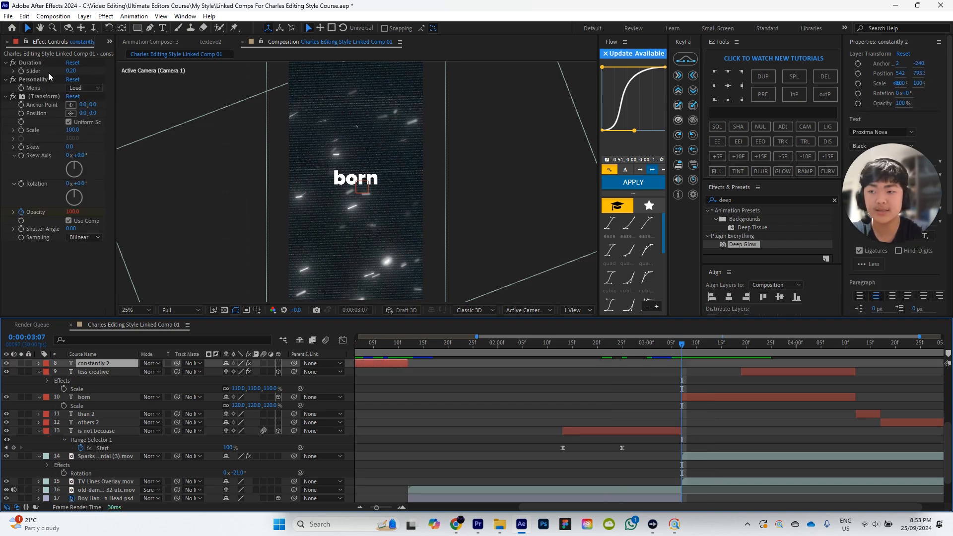
click(38, 63)
shift+click(47, 96)
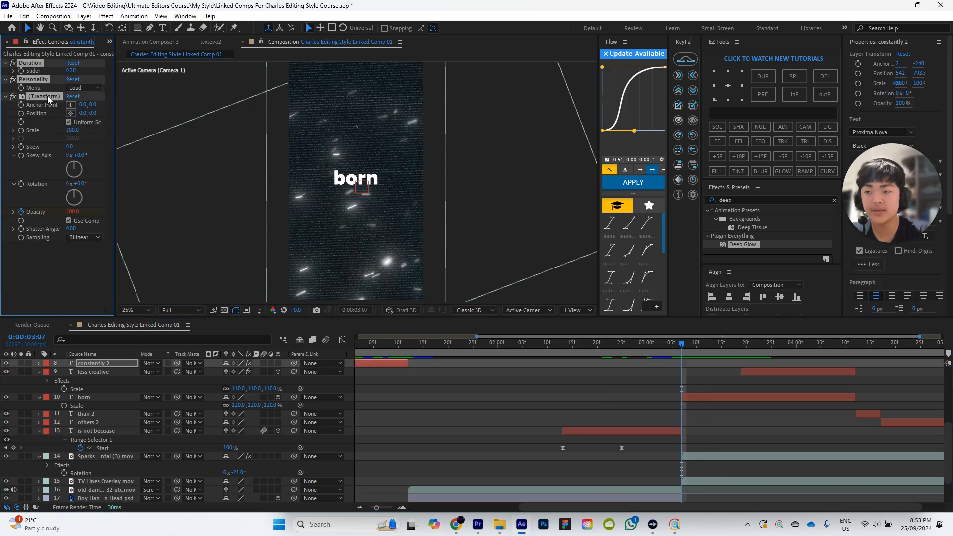
click(720, 398)
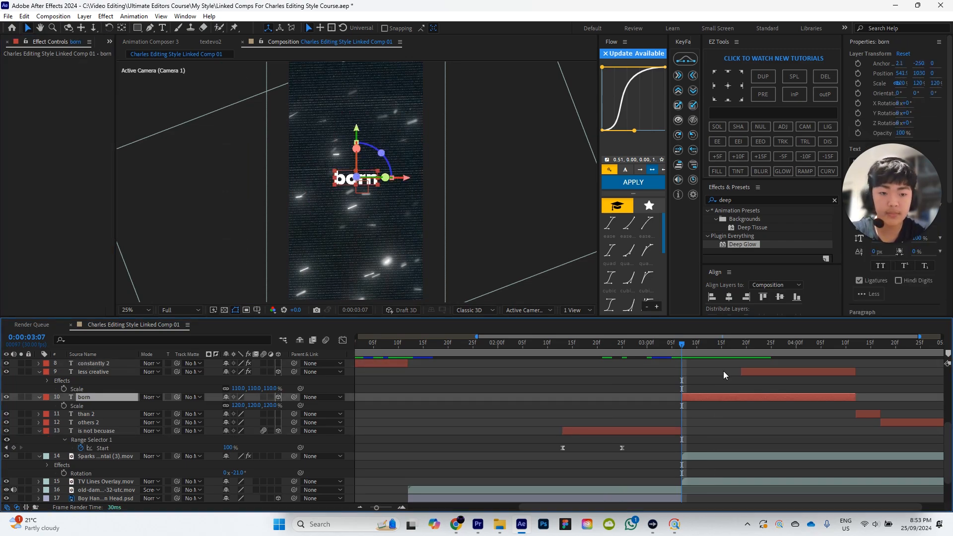
key(ctrl+v)
Step: Copy Animator 1 from the "is not becuase" layer to the "less creative" layer at 0:00:03:19 and collapse the neighbouring layers' properties
drag(747, 344, 741, 342)
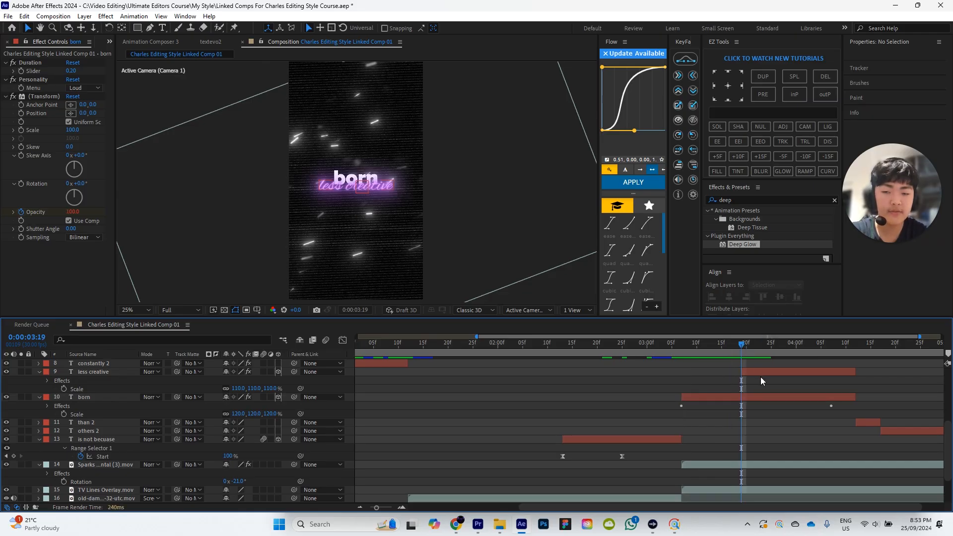
click(590, 438)
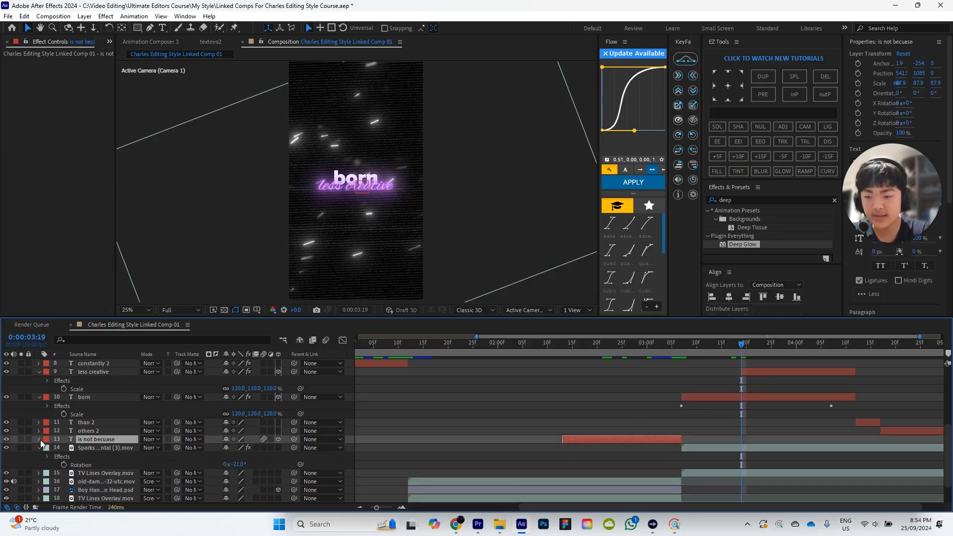
double_click(39, 440)
click(79, 422)
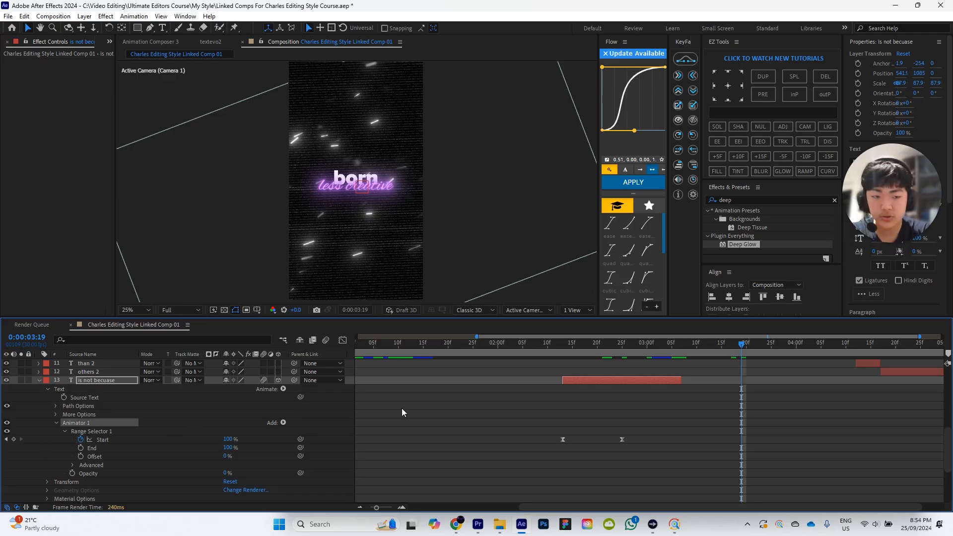
scroll(774, 402, up, 3)
click(758, 389)
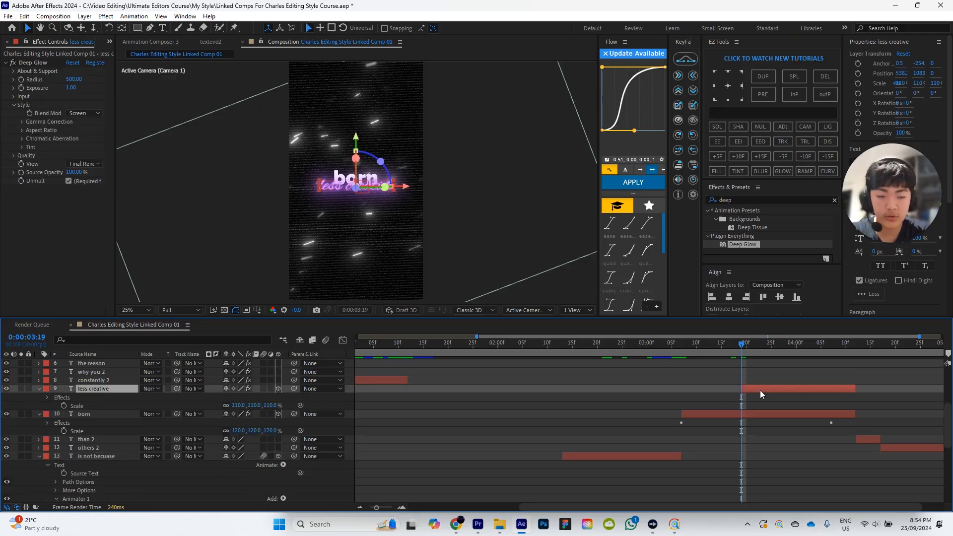
click(40, 414)
click(39, 439)
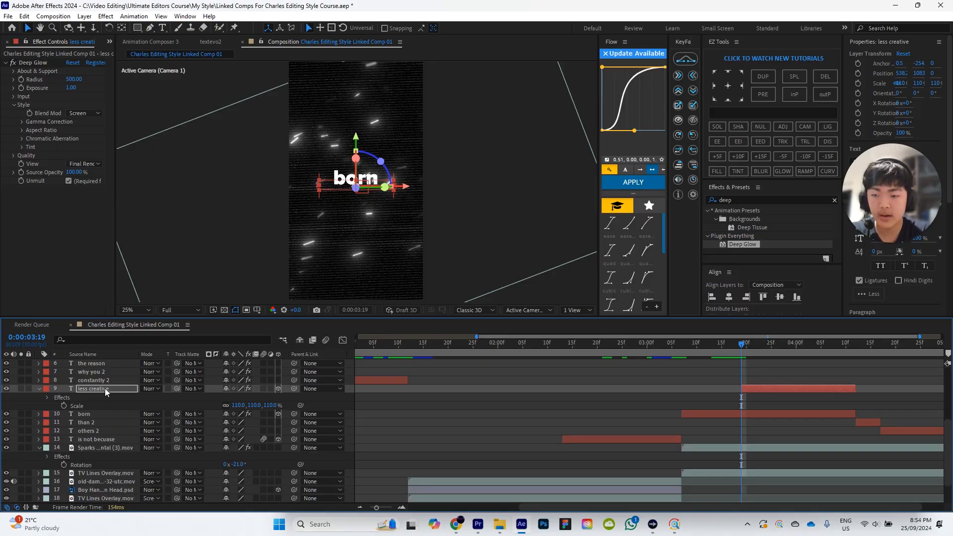
Step: Move the last Start keyframe of "less creative" to about 0:00:04:05 and preview the slower reveal from 0:00:03:10
key(u)
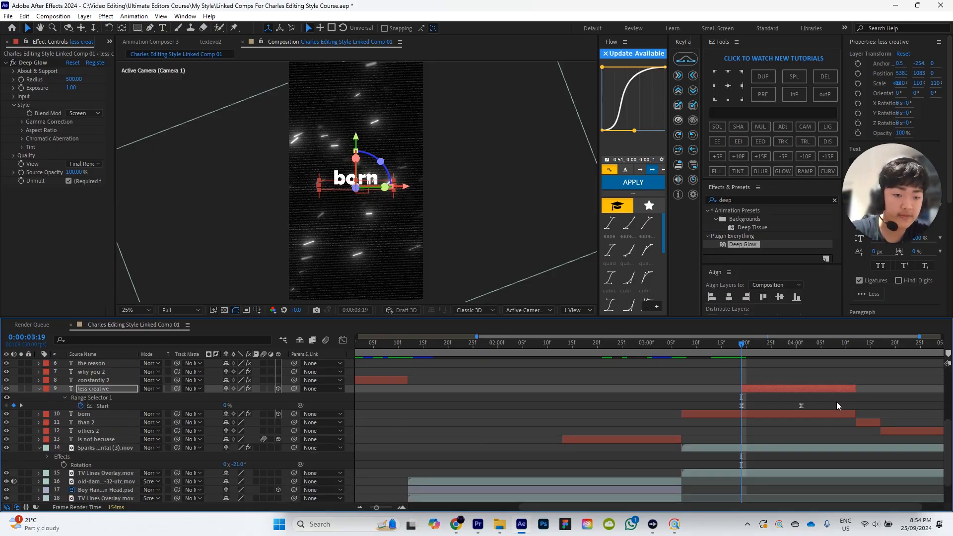
drag(802, 405, 821, 406)
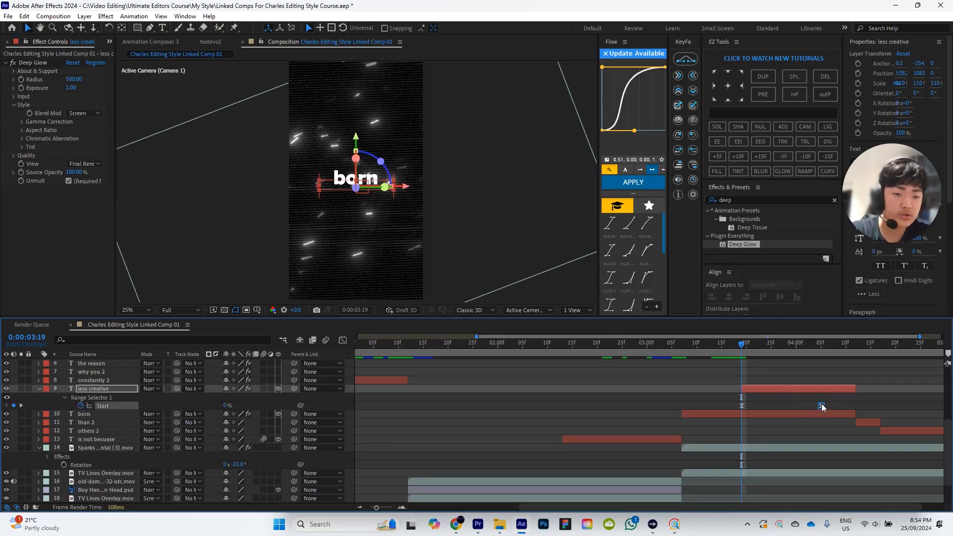
click(793, 406)
key(space)
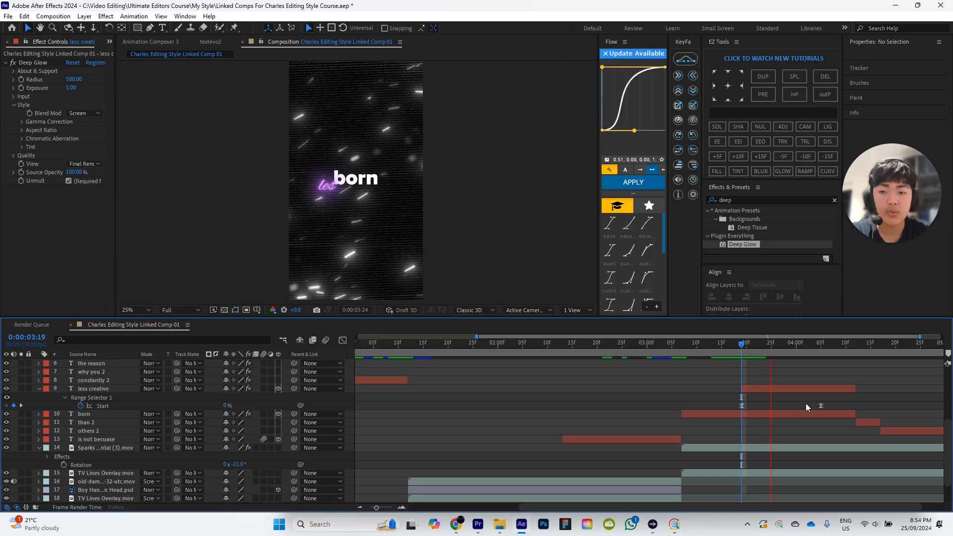
drag(839, 342, 699, 359)
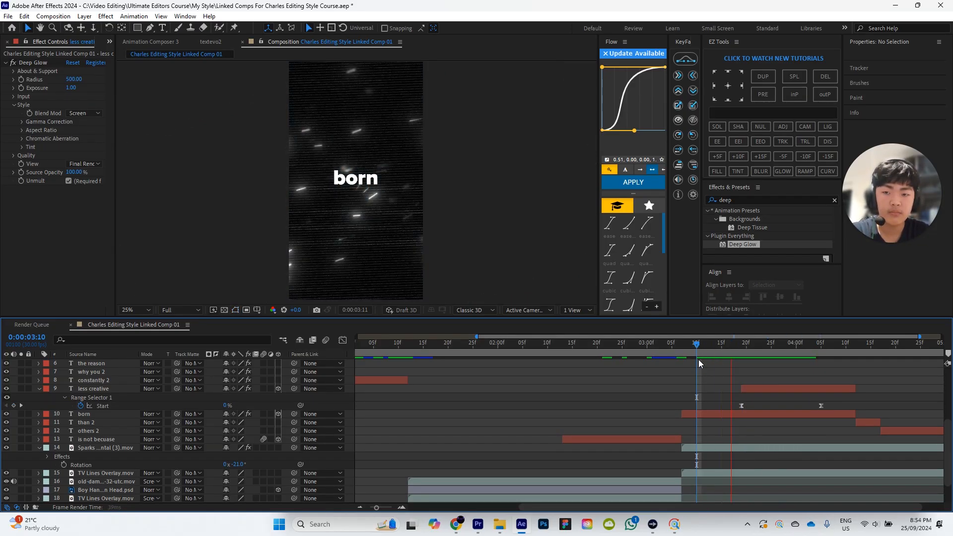
key(space)
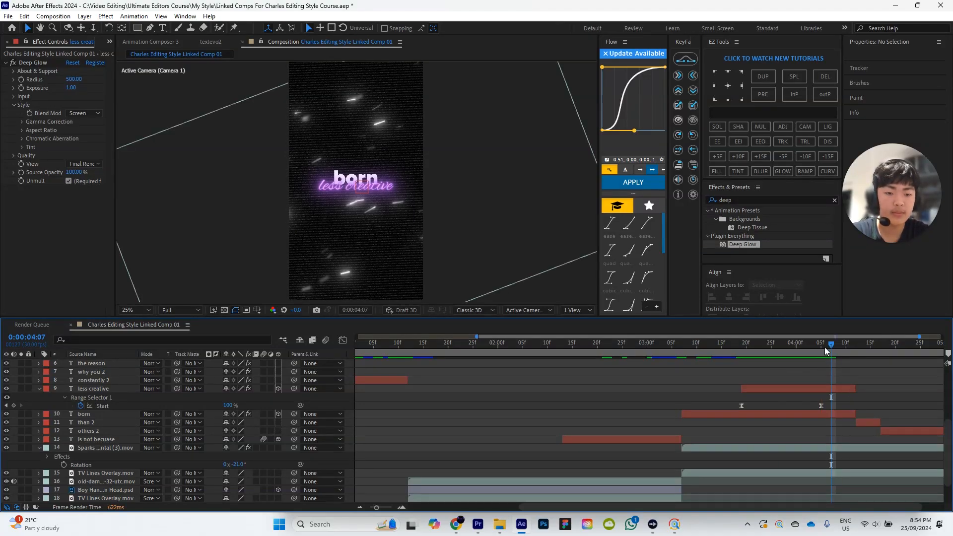
drag(825, 347, 771, 347)
scroll(735, 410, down, 2)
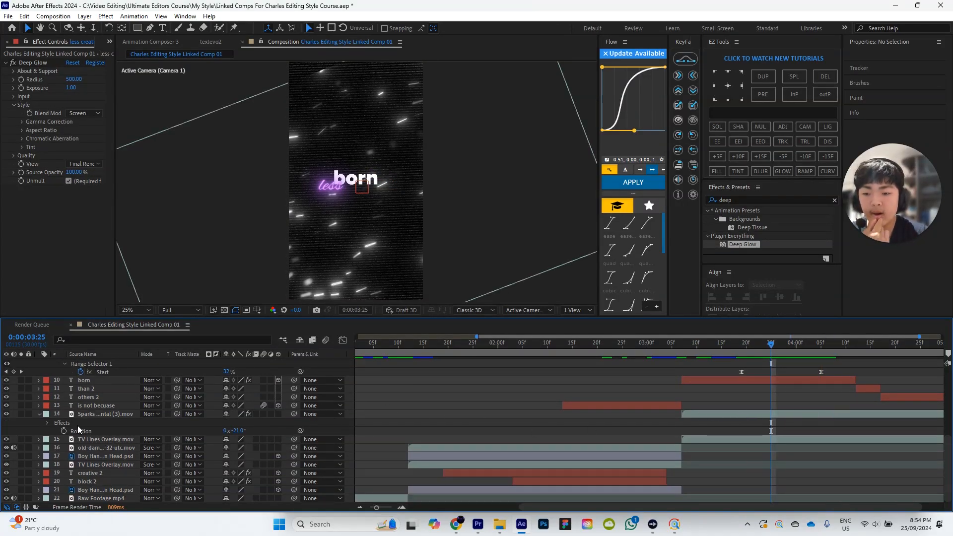
click(111, 498)
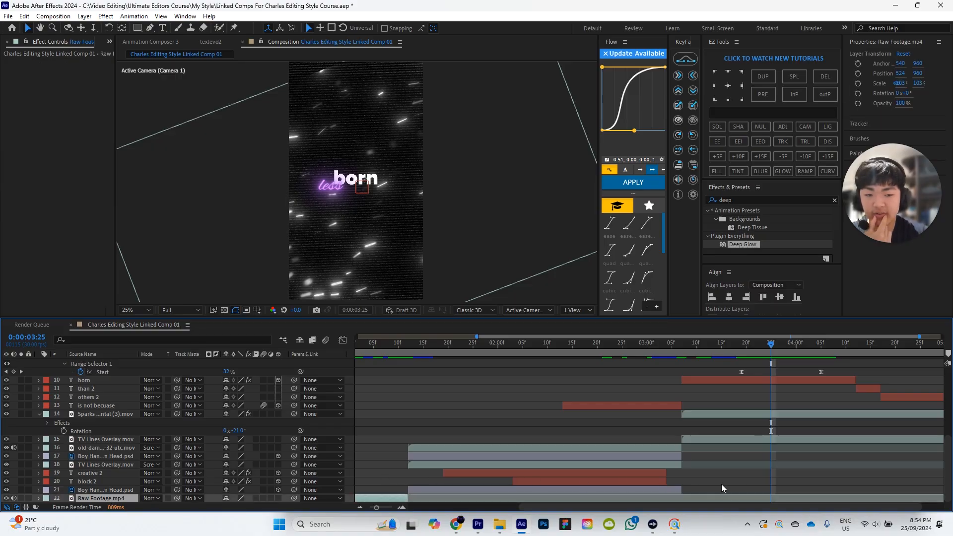
click(751, 474)
scroll(814, 424, up, 3)
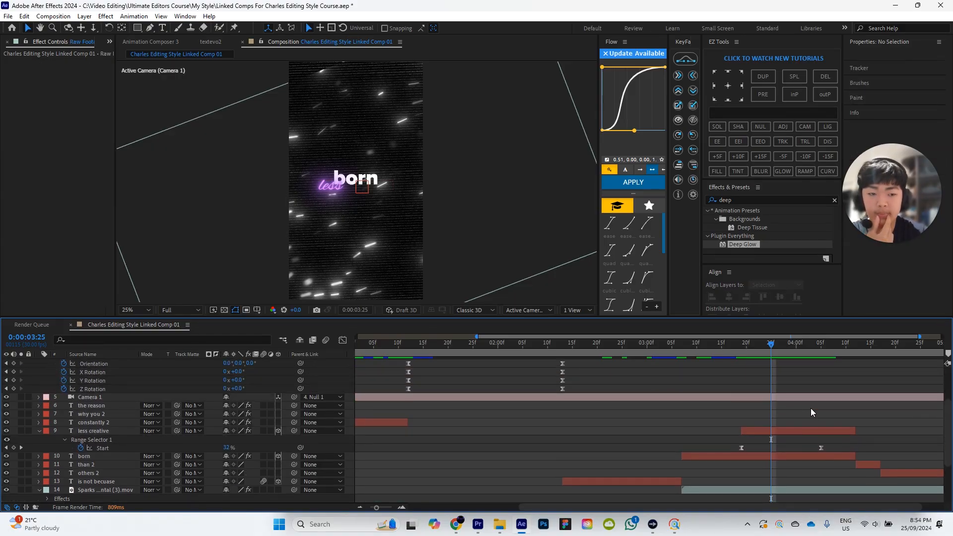
drag(767, 344, 747, 343)
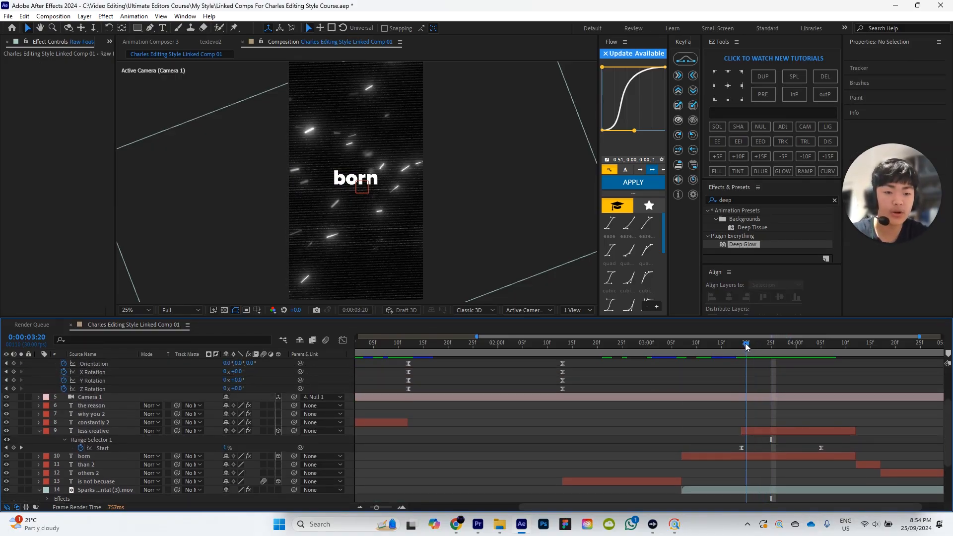
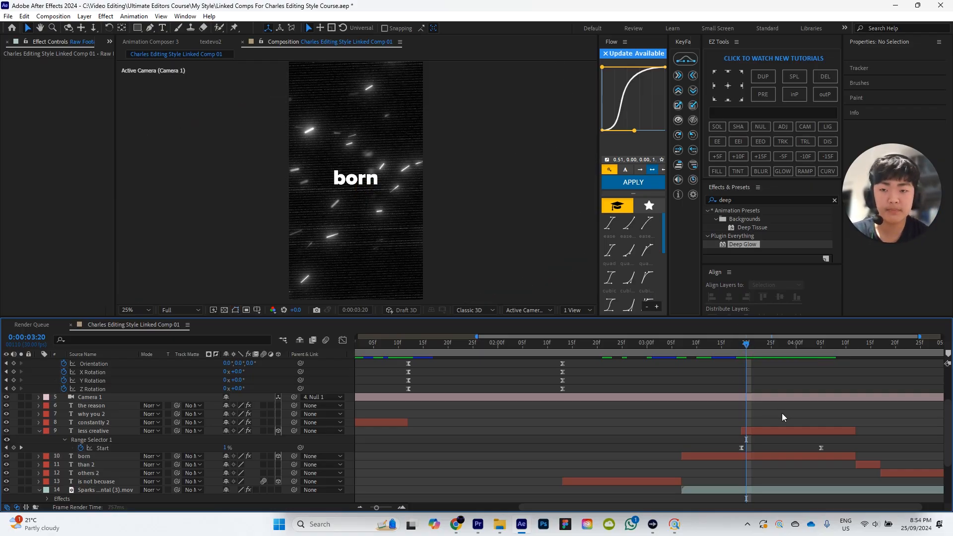
Step: Delete the "than 2" text layer that follows "born" and "less creative"
click(840, 343)
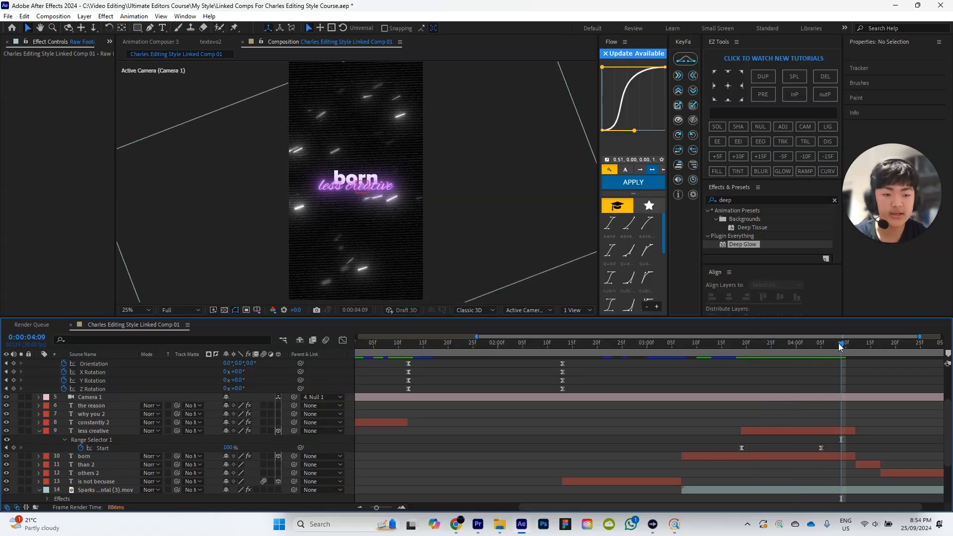
drag(840, 346, 870, 344)
click(873, 463)
key(Delete)
Step: Duplicate the White Solid 1 flash and move the copy to 0:00:04:15
scroll(876, 407, up, 3)
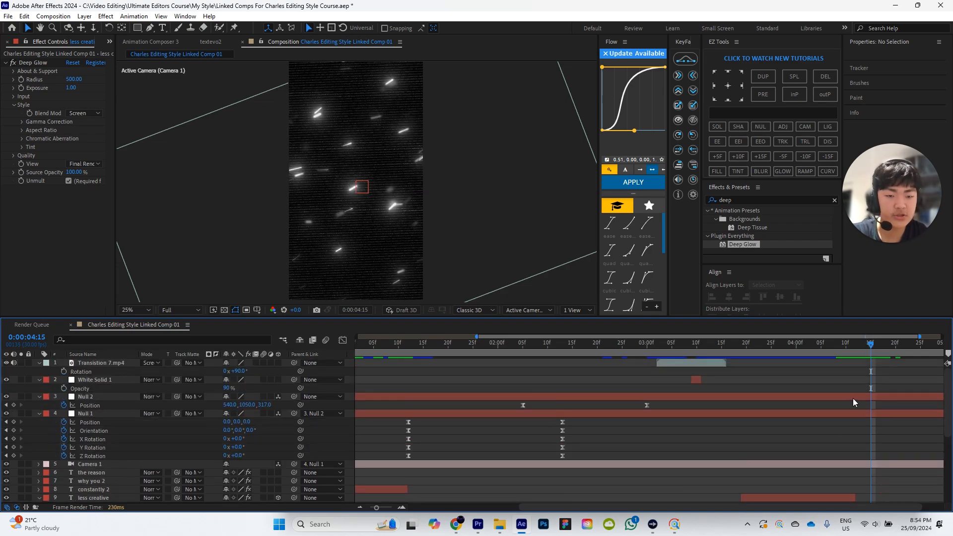
click(697, 380)
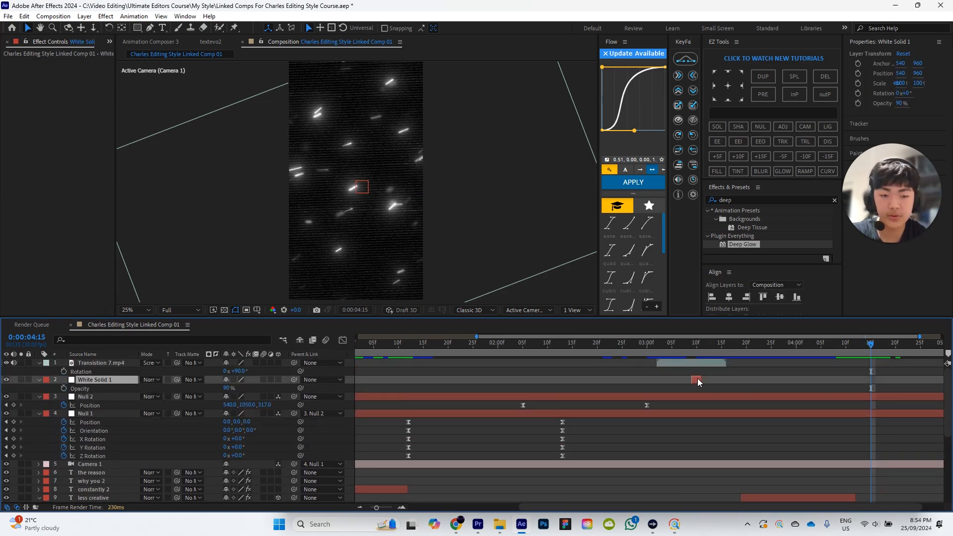
key(ctrl+d)
drag(850, 388, 871, 388)
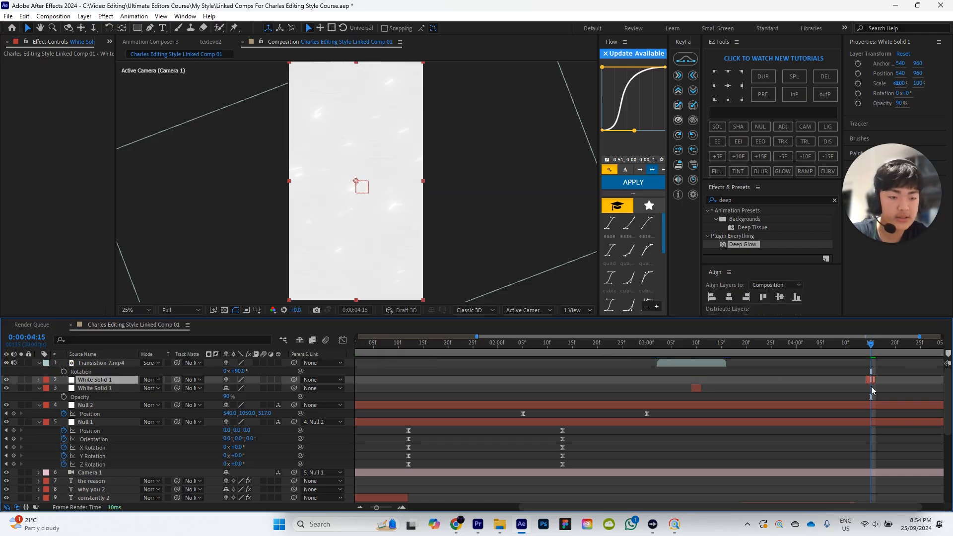
Step: Add Transition 8.mp4 as the topmost layer, trim it to a short clip and start it at about 0:00:04:11
click(110, 42)
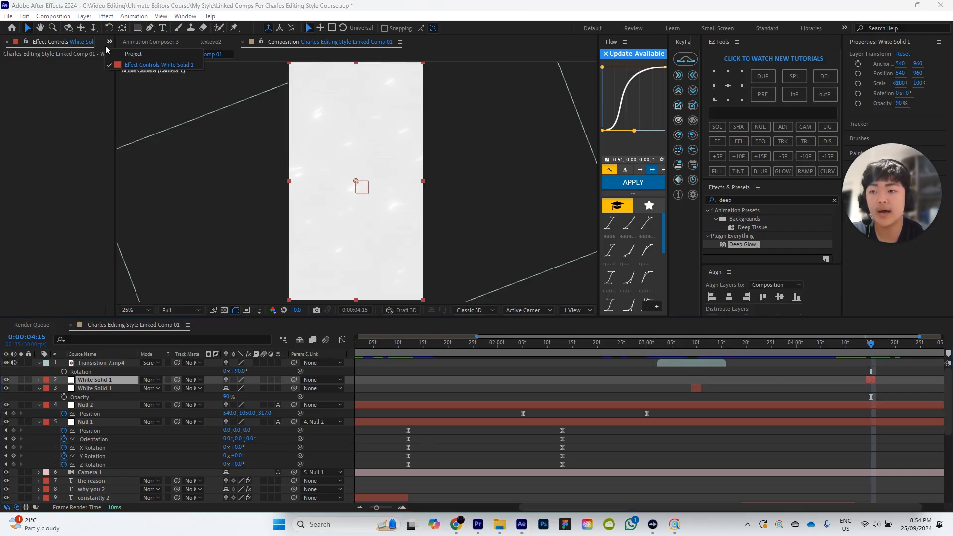
click(110, 58)
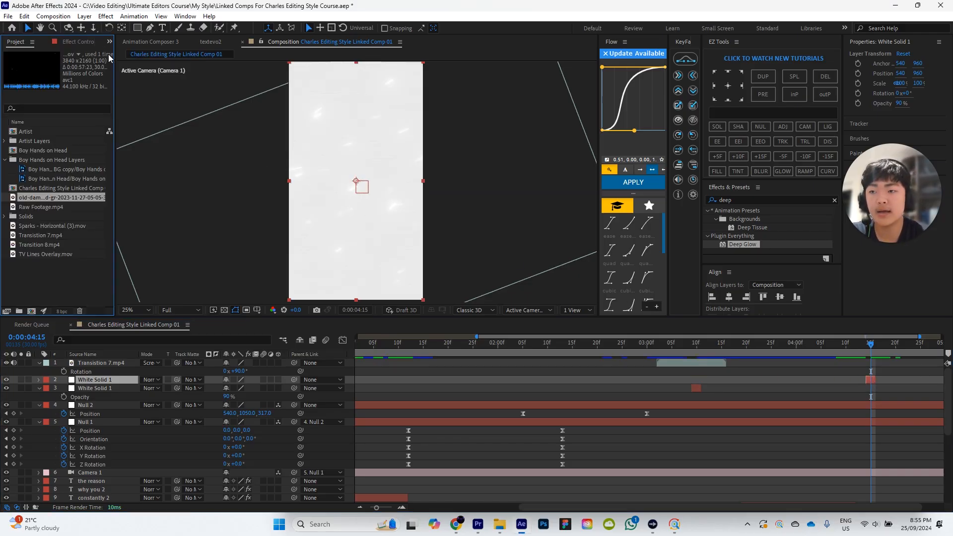
click(47, 236)
drag(50, 244, 439, 351)
drag(514, 345, 564, 362)
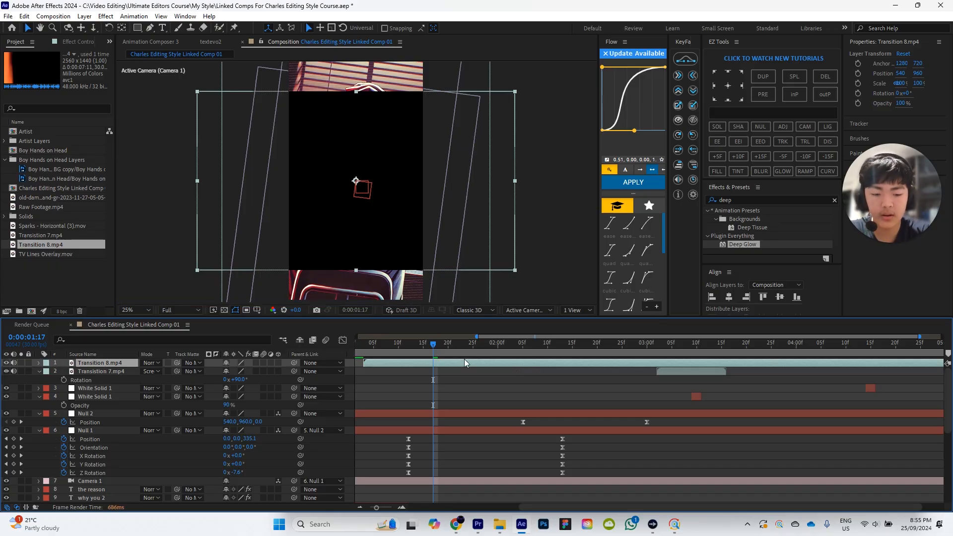
key(alt+bracketright)
drag(401, 361, 871, 344)
Step: Extend the ends of the "less creative" and "born" layers to the start of "others 2" at about 0:00:04:17
scroll(907, 383, down, 2)
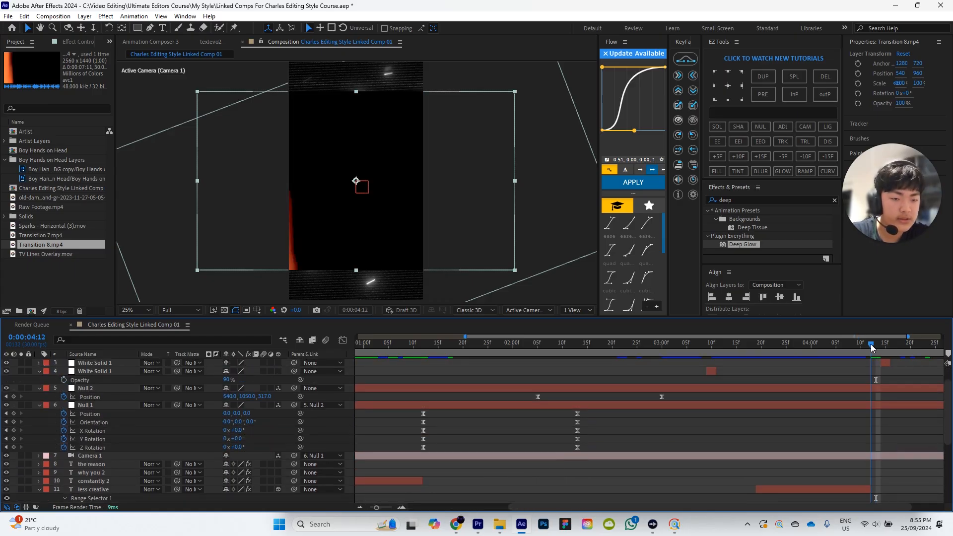
scroll(904, 438, down, 5)
click(859, 390)
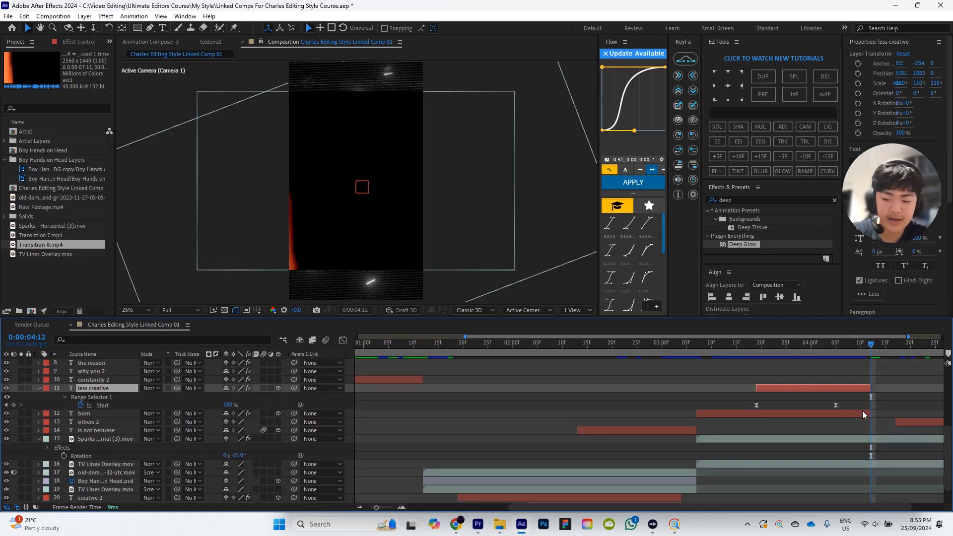
shift+click(862, 410)
drag(870, 389, 893, 390)
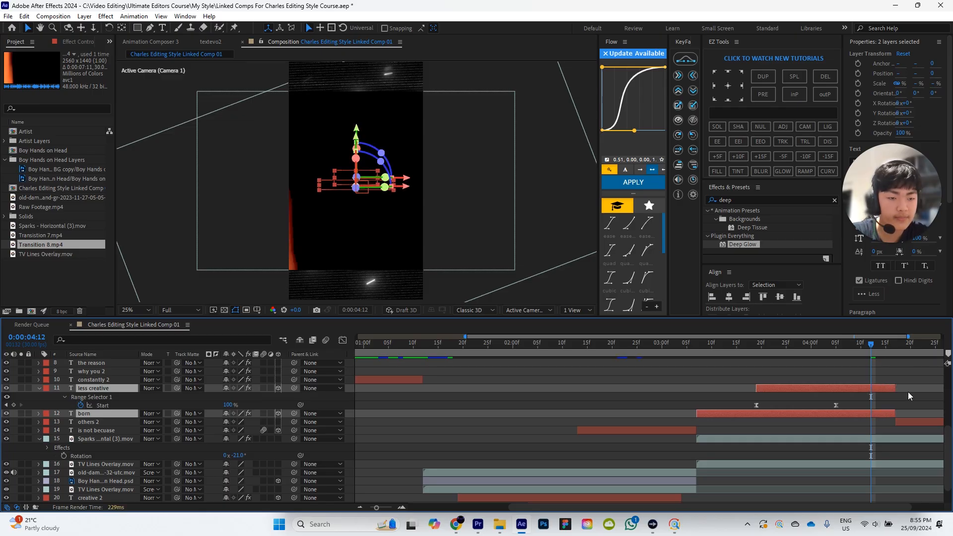
click(904, 379)
Step: Rotate the Transition 8.mp4 layer to 90° and set its blending mode to Screen
scroll(905, 382, up, 5)
click(863, 348)
mouse_move(878, 348)
mouse_down()
mouse_move(890, 338)
mouse_move(877, 344)
mouse_up()
click(883, 362)
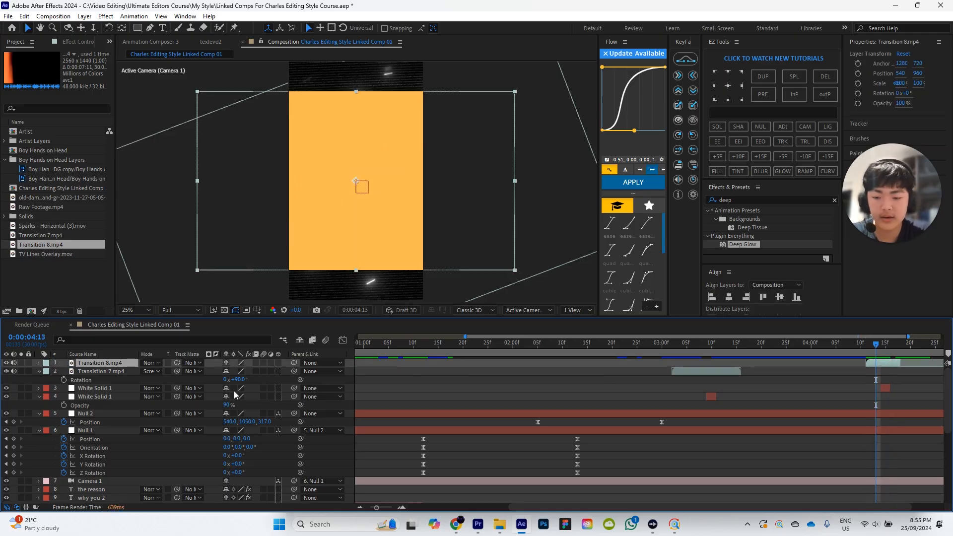
key(r)
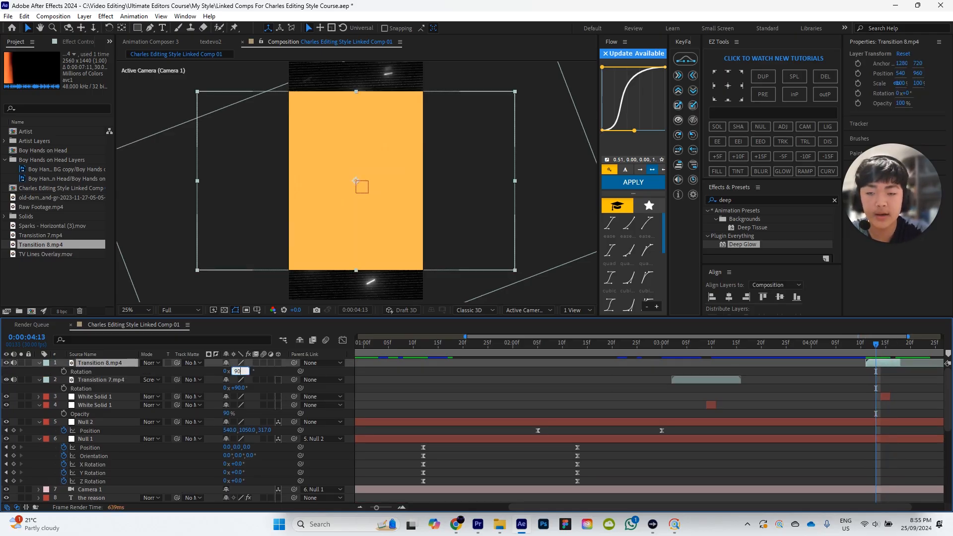
key(Return)
click(151, 362)
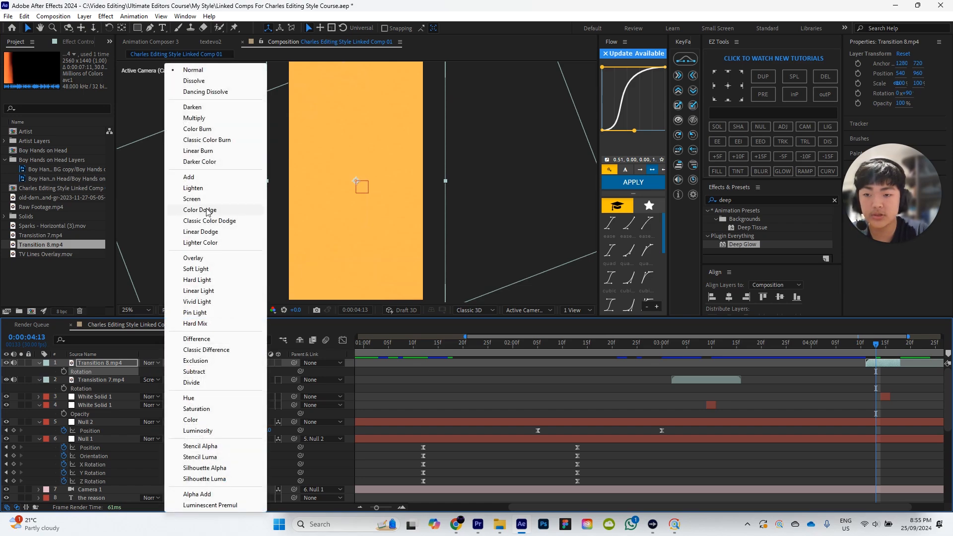
click(192, 199)
Step: Preview the new transition and white flash from about 0:00:04:11 up to the "others" text
click(834, 409)
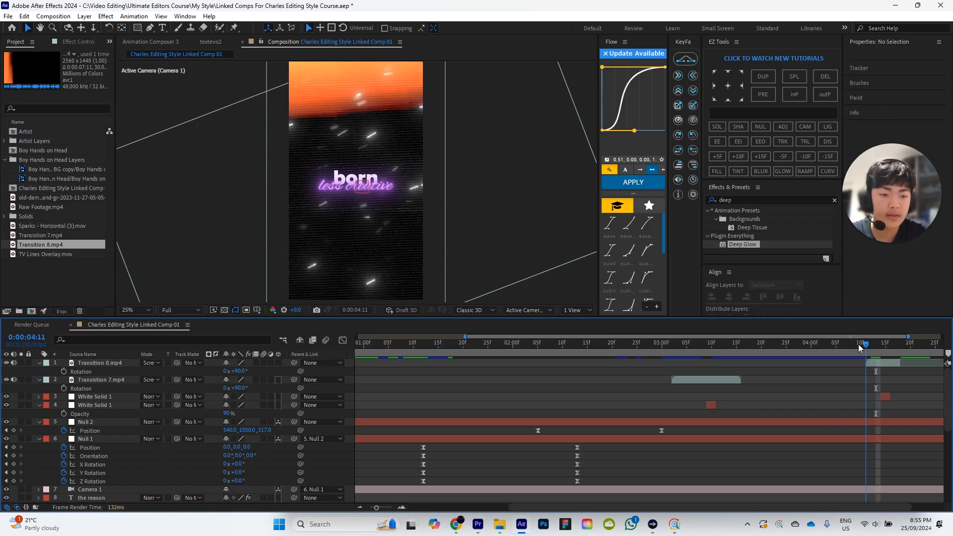
key(space)
mouse_move(907, 350)
mouse_down()
mouse_move(864, 352)
mouse_move(896, 348)
mouse_up()
key(space)
key(space)
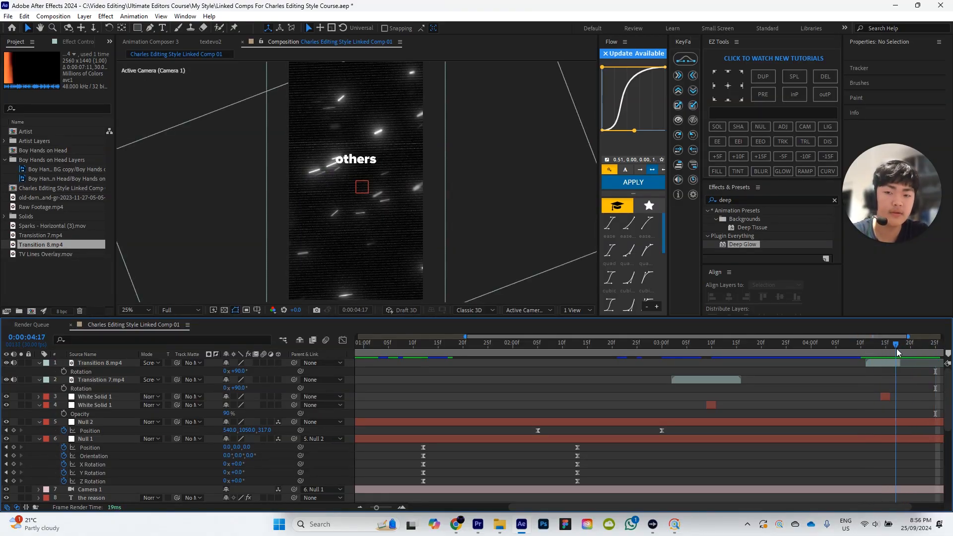
Step: Trim the ends of the Sparks - Horizontal (3).mov layer and the TV Lines Overlay.mov directly below it to about 0:00:04:17
scroll(917, 371, down, 6)
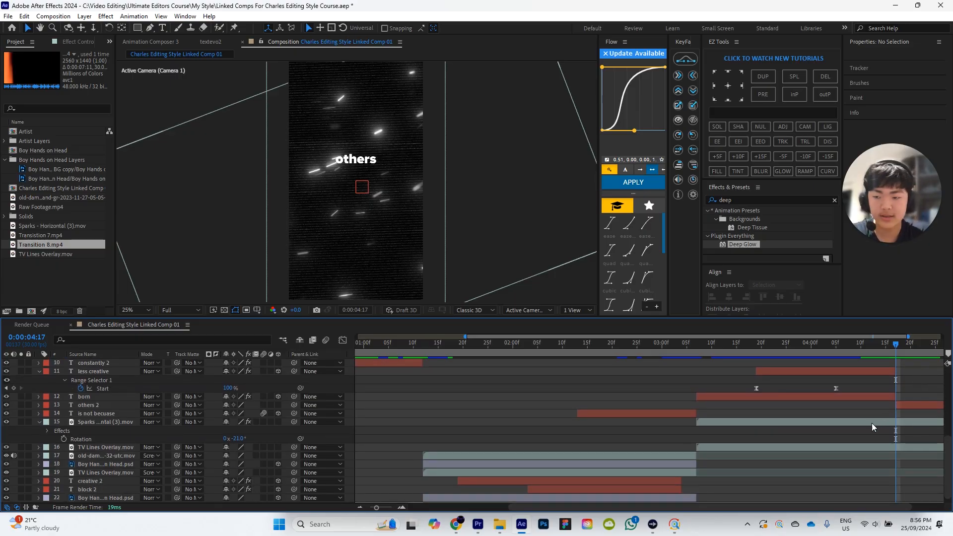
click(872, 422)
ctrl+click(106, 456)
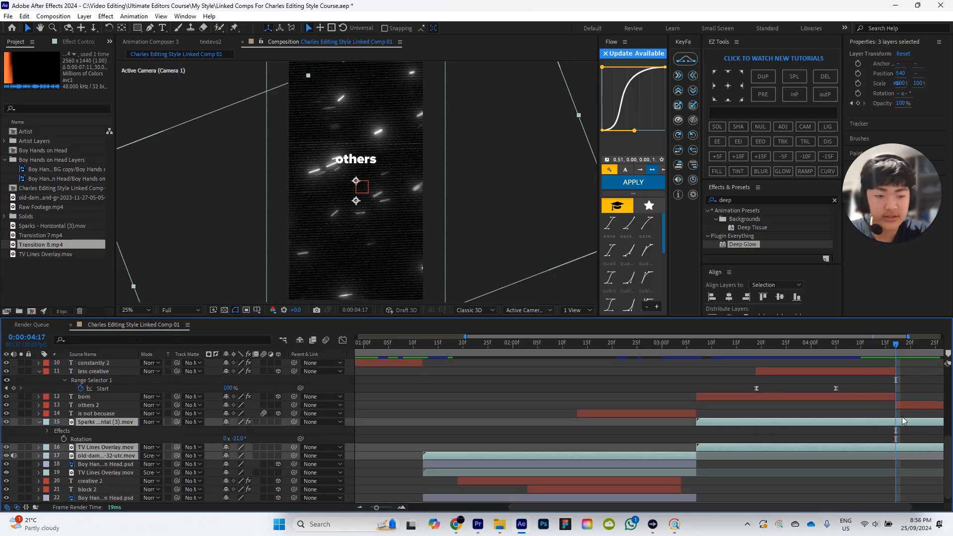
click(778, 433)
click(791, 446)
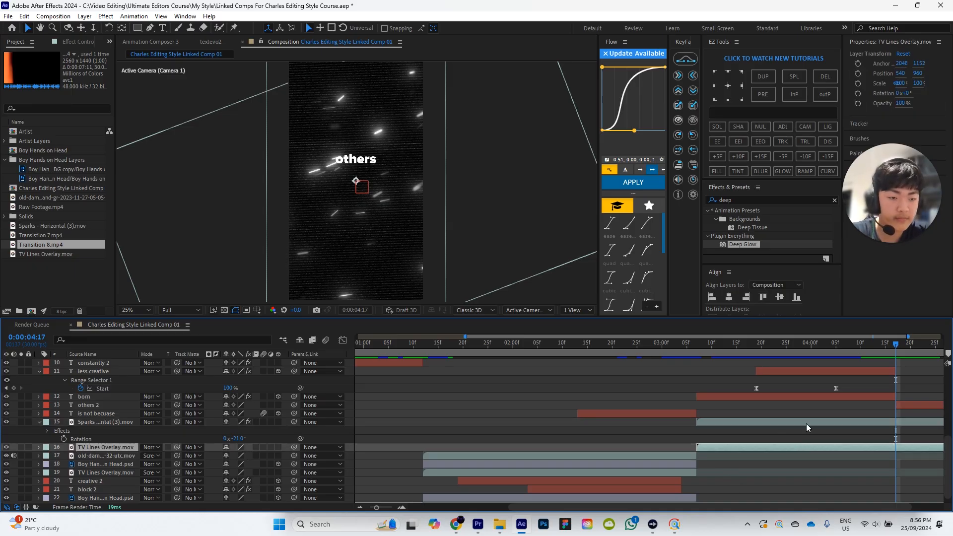
ctrl+click(819, 422)
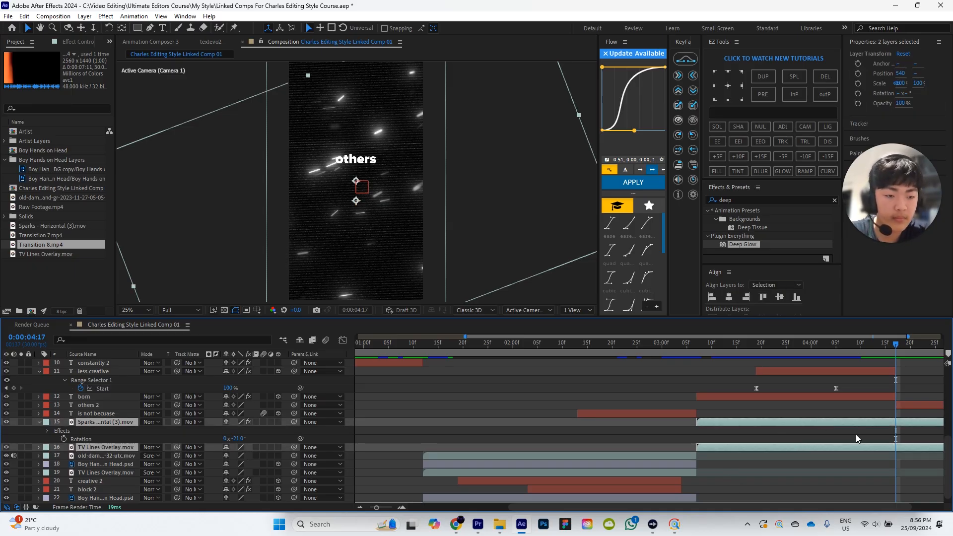
key(alt+])
click(862, 435)
click(899, 422)
ctrl+click(899, 445)
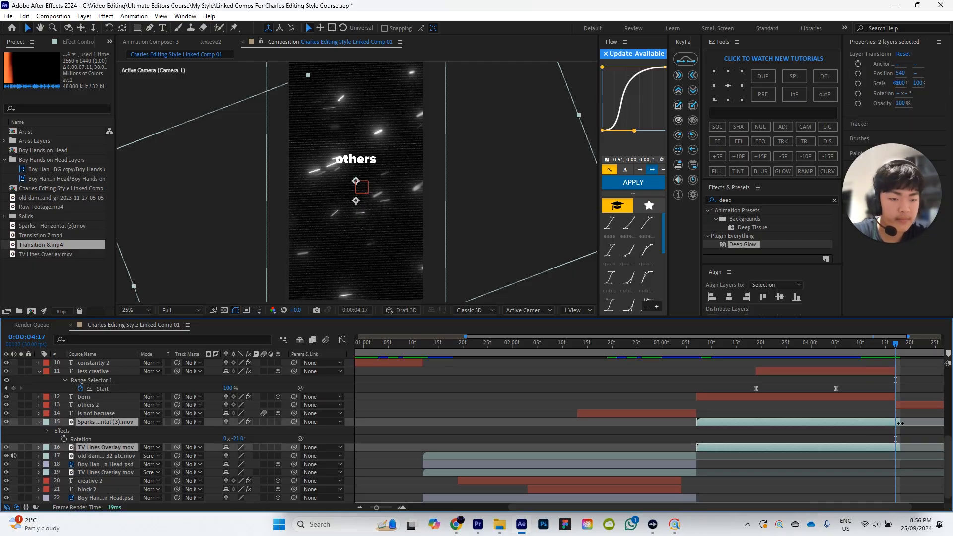
key(Delete)
scroll(916, 421, up, 4)
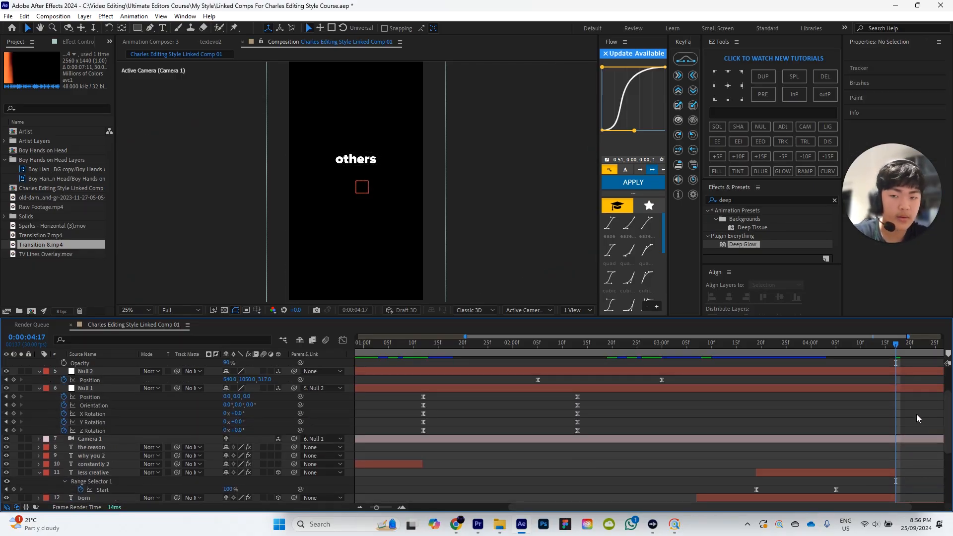
Step: Add the Artist Background copy and Artist/Artist.psd items from the Artist Layers folder to the composition between the "constantly 2" and "less creative" layers
mouse_move(892, 350)
mouse_down()
mouse_move(879, 349)
mouse_move(895, 344)
mouse_up()
scroll(911, 428, down, 3)
scroll(763, 424, down, 2)
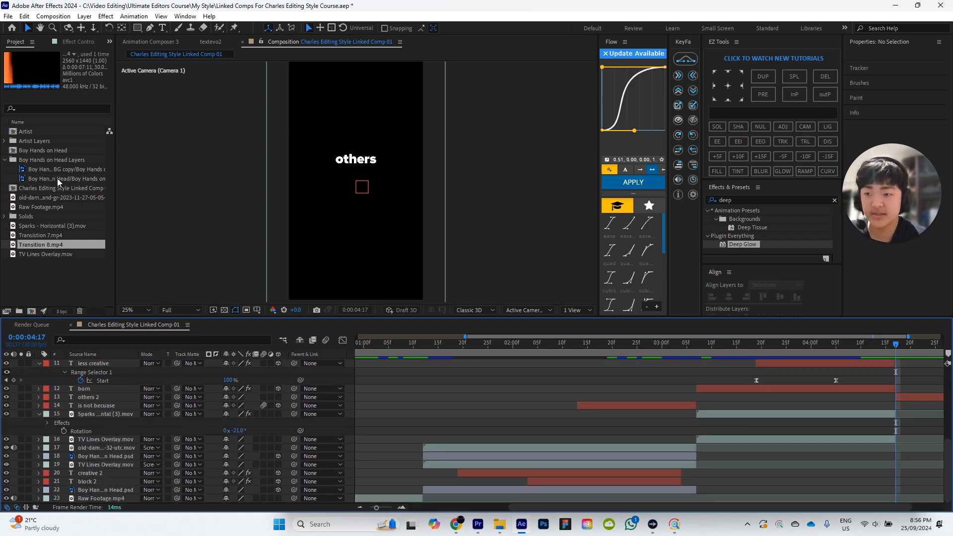
click(5, 141)
click(46, 150)
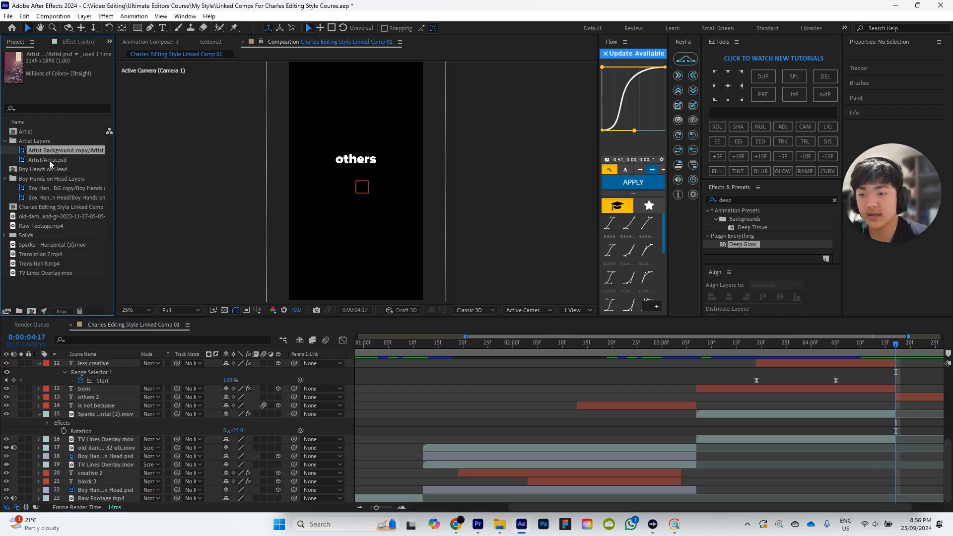
shift+click(49, 160)
scroll(561, 401, up, 4)
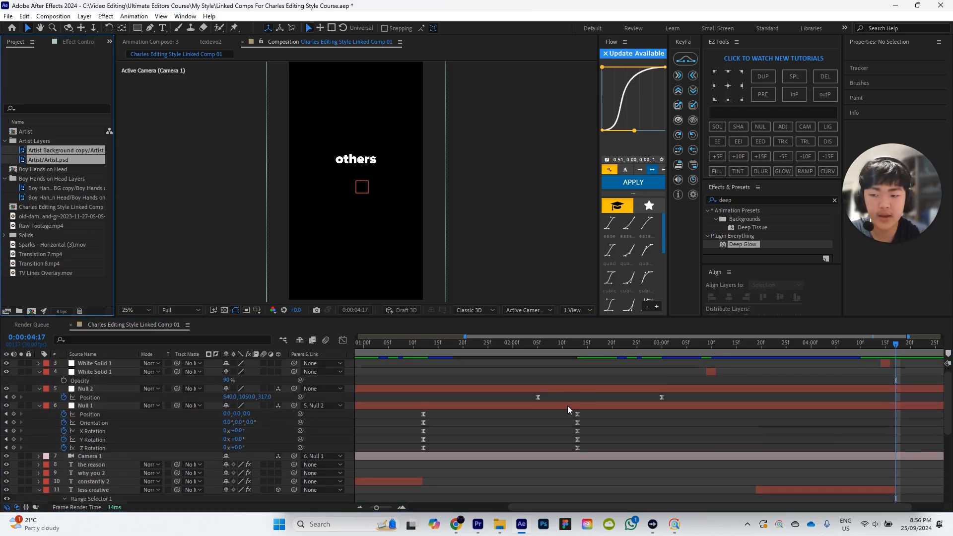
scroll(799, 421, down, 1)
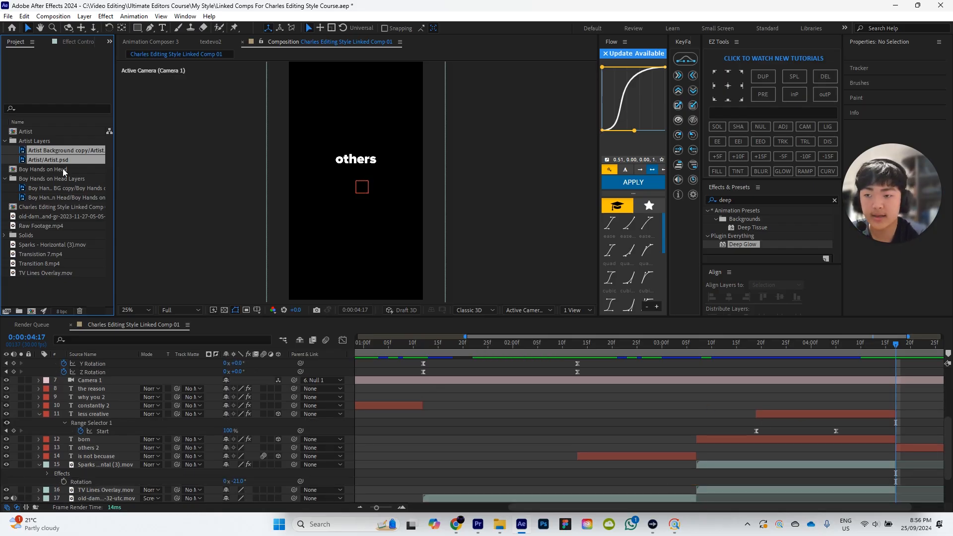
drag(74, 168, 120, 408)
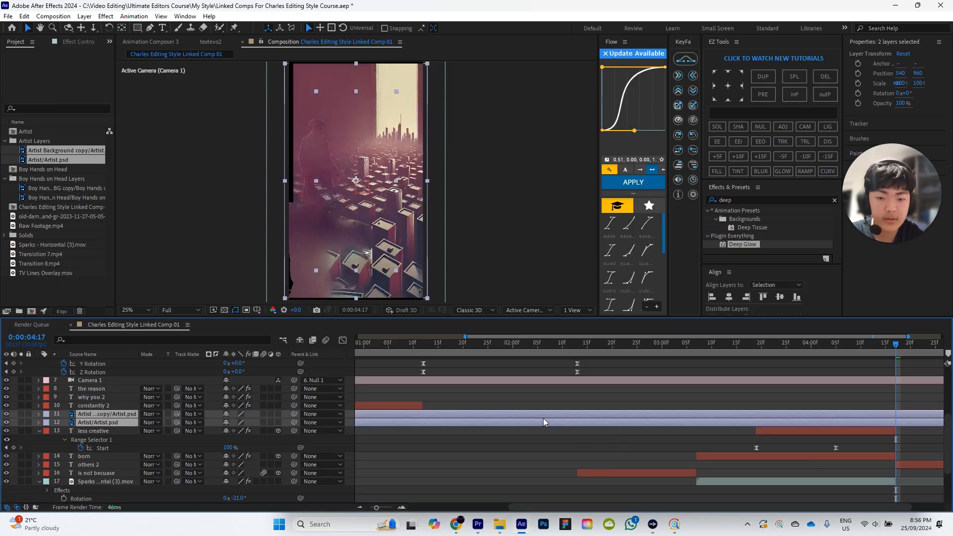
Step: Start both Artist layers at 0:00:04:17 and place the Artist/Artist.psd layer above its background copy
drag(732, 418, 875, 417)
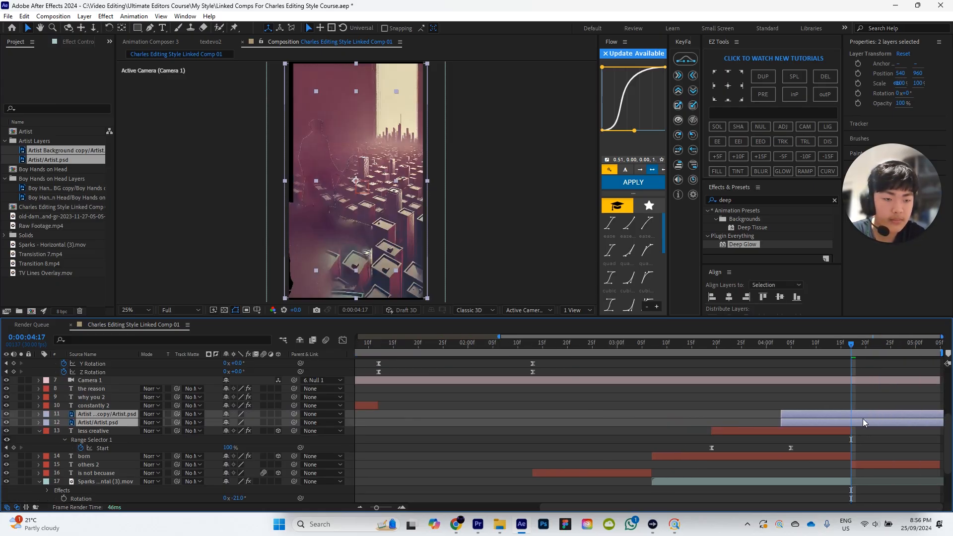
click(906, 444)
click(889, 423)
drag(109, 417, 108, 412)
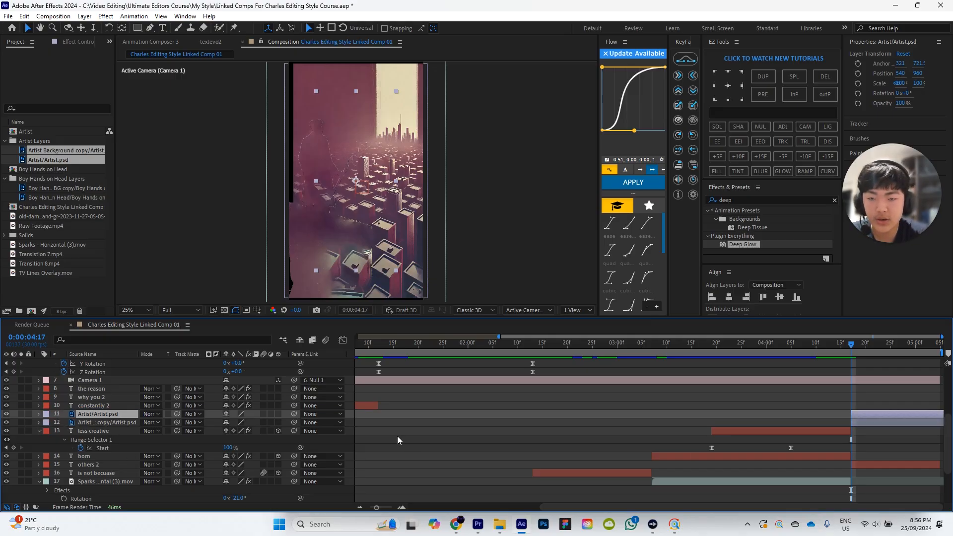
Step: Move the "others 2" text layer up the stack, directly above the two Artist layers
click(891, 464)
click(882, 458)
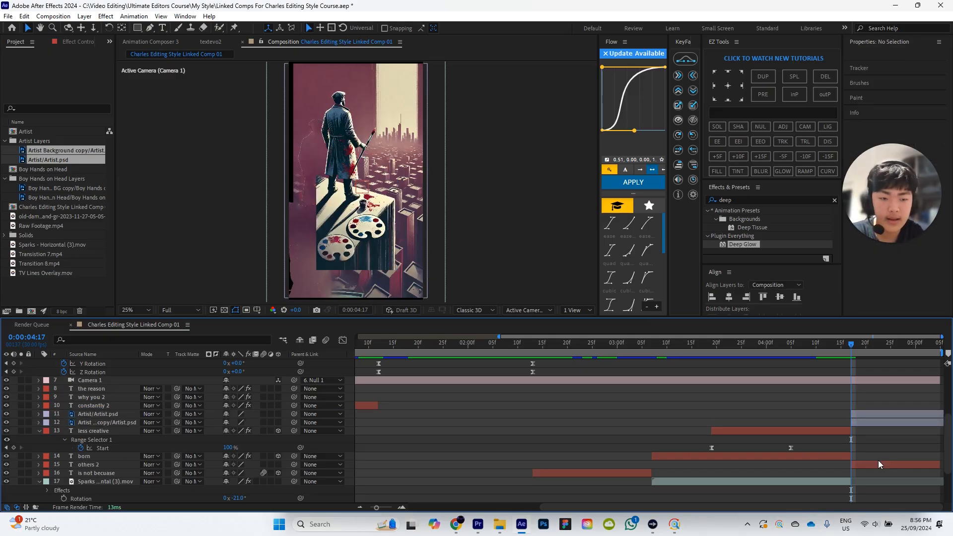
click(91, 465)
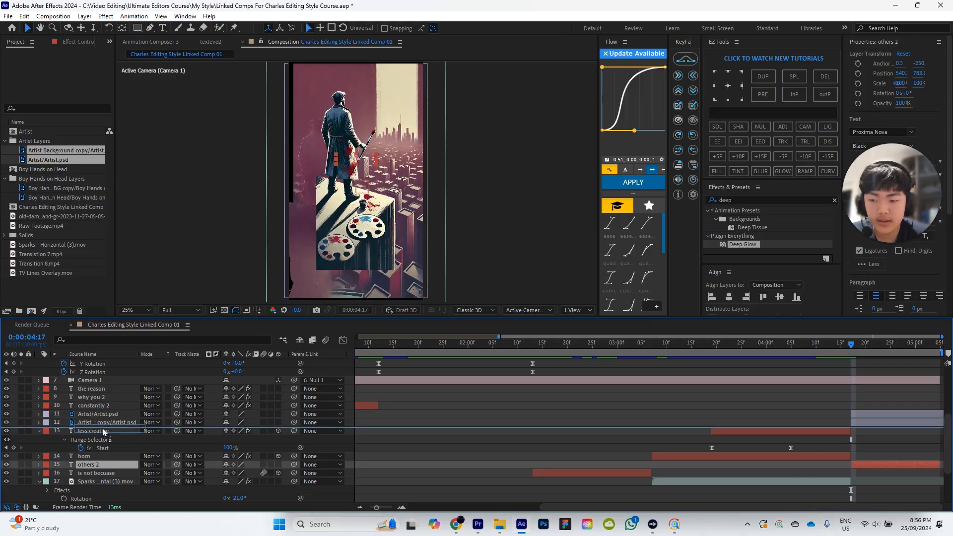
key(ctrl+alt+Up)
key(ctrl+alt+Up)
key(ctrl+alt+Up)
key(ctrl+alt+Up)
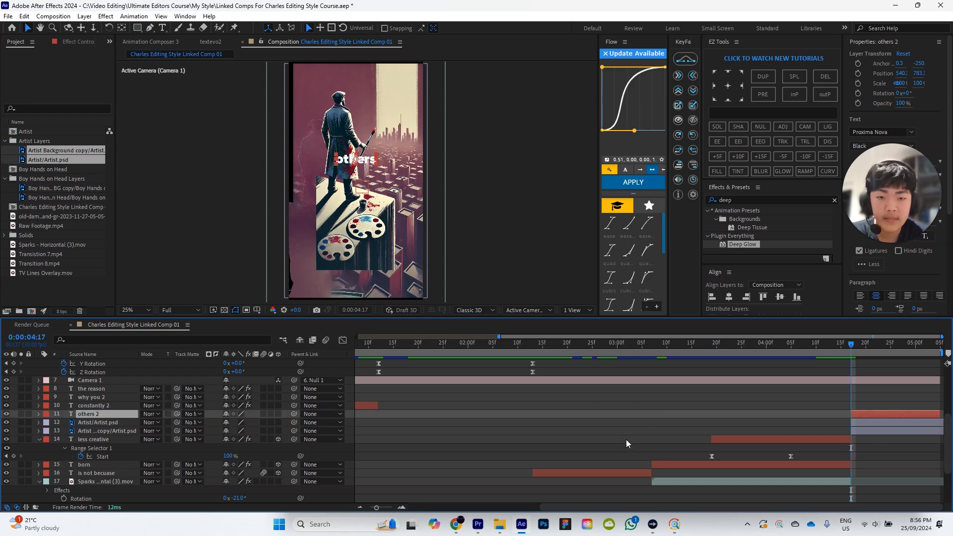
click(627, 440)
Step: Shift the Transition 8.mp4 layer and its white flash solid together about two frames earlier
click(824, 347)
key(Page_Up)
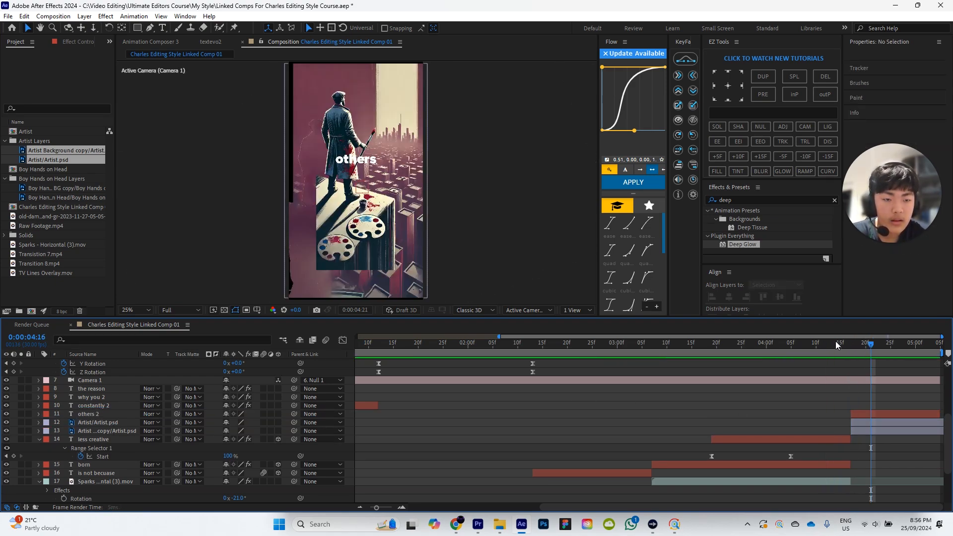
scroll(835, 384, up, 5)
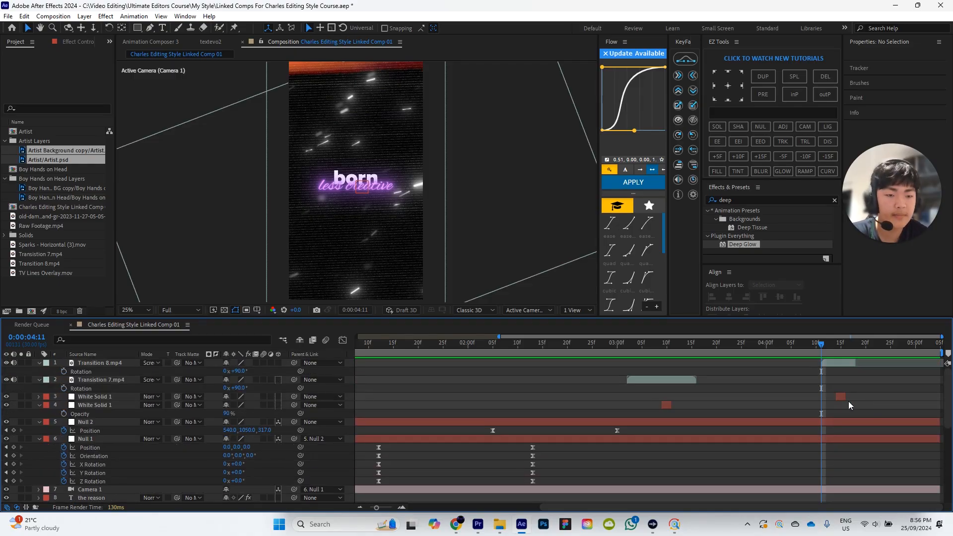
click(837, 397)
shift+click(840, 365)
drag(841, 364, 832, 345)
click(852, 393)
Step: Try starting the "others 2" text and both Artist layers together at 0:00:04:13
scroll(852, 393, down, 2)
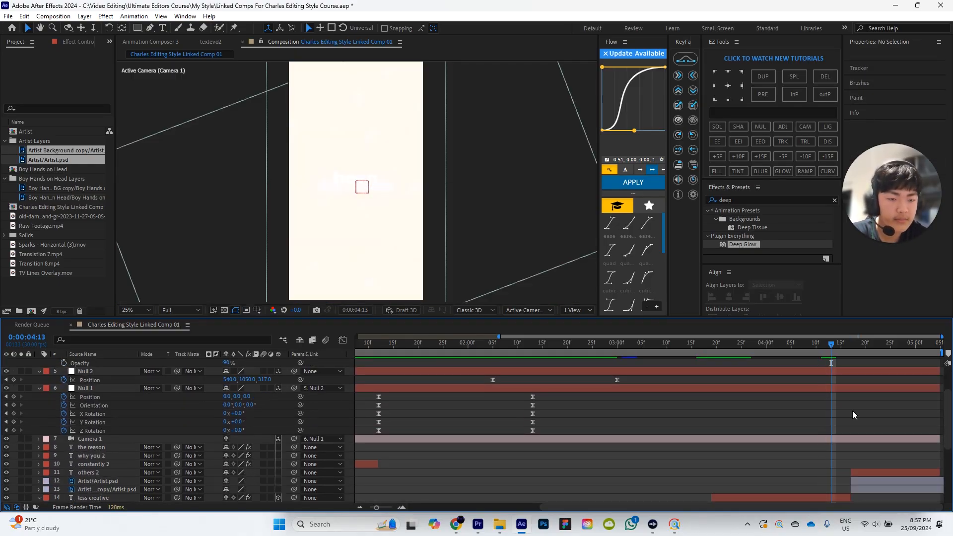
scroll(844, 394, up, 2)
scroll(854, 392, down, 4)
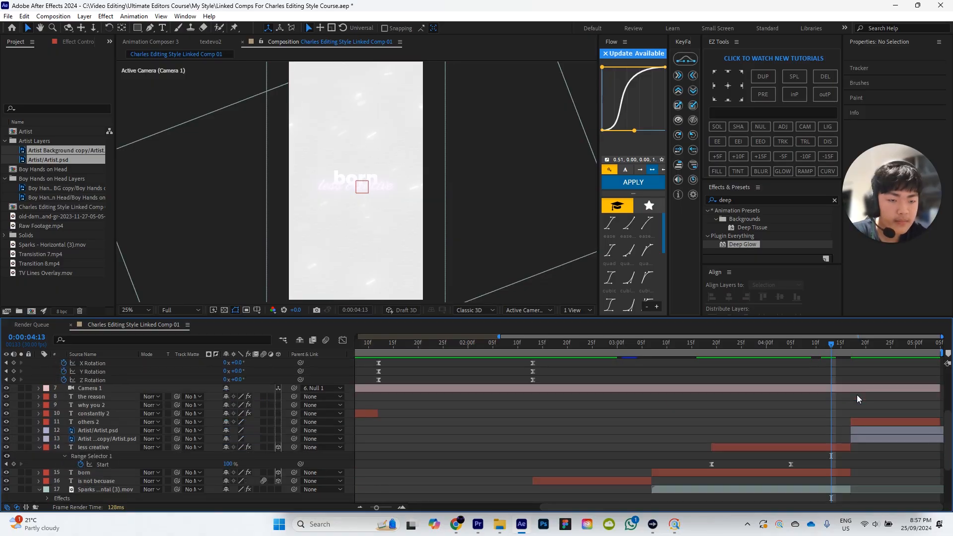
click(866, 422)
shift+click(868, 437)
drag(869, 437, 850, 439)
click(865, 463)
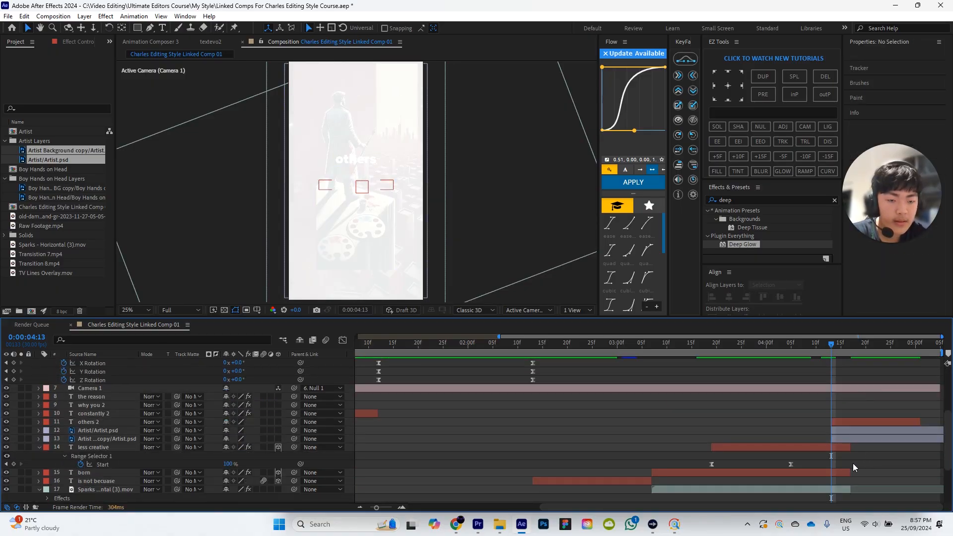
Step: Try ending the "less creative", "born" and sparks layers at 0:00:04:13, and undo this trim and the preceding layer shift
click(839, 448)
shift+click(832, 471)
shift+click(833, 488)
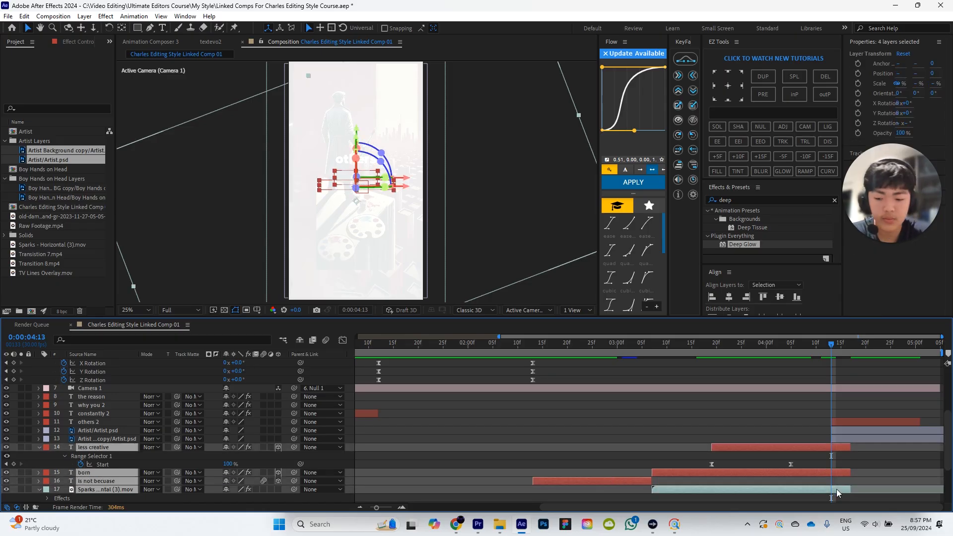
key(alt+bracketright)
click(865, 478)
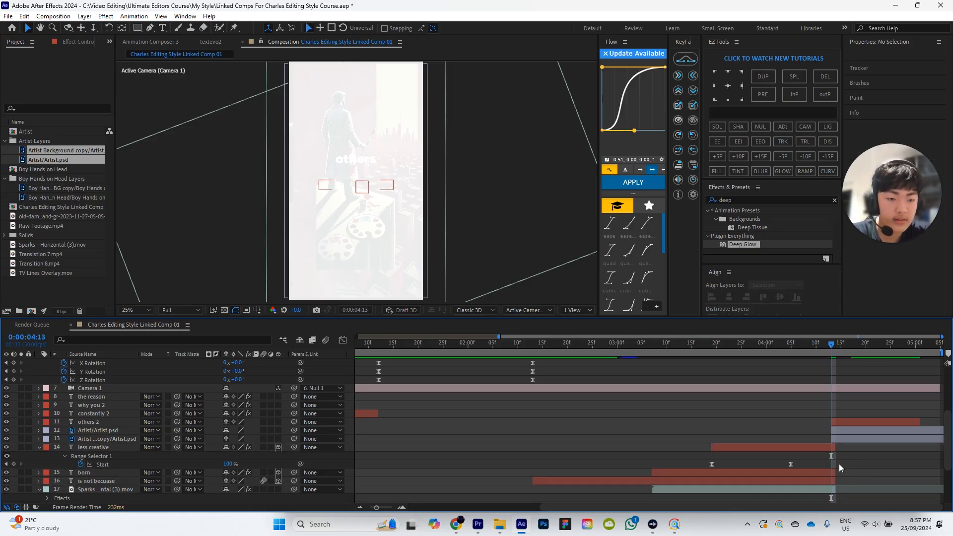
key(ctrl+z)
key(ctrl+z)
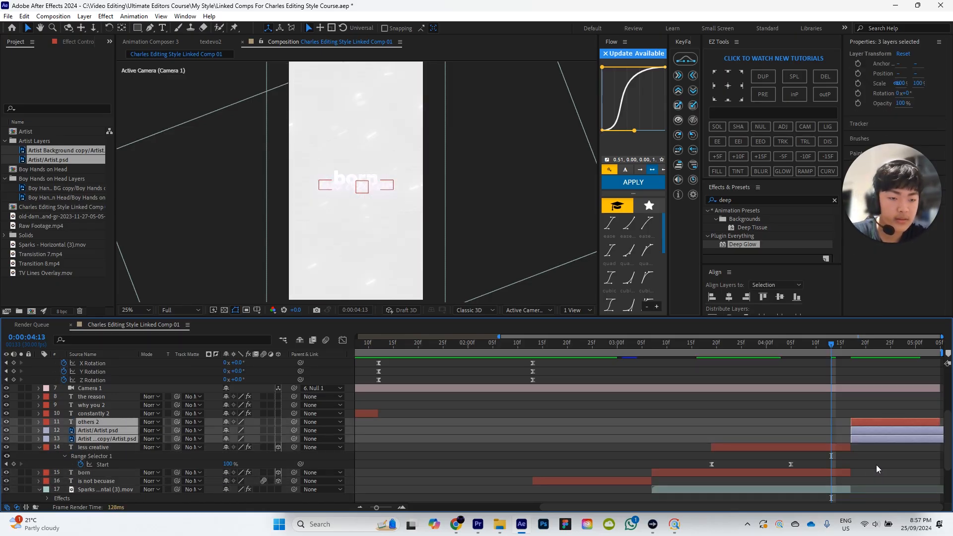
Step: Move only the two Artist image layers so that they start at 0:00:04:13
click(876, 464)
click(870, 423)
click(870, 431)
shift+click(877, 438)
drag(877, 436, 860, 438)
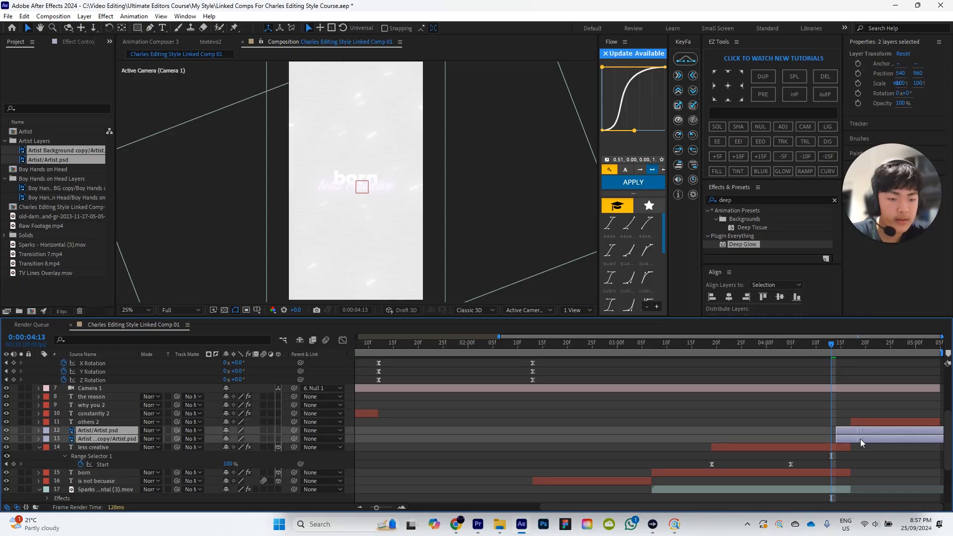
Step: Trim the ends of the "less creative", "born" and Sparks - Horizontal (3).mov layers to 0:00:04:13
click(834, 447)
shift+click(844, 487)
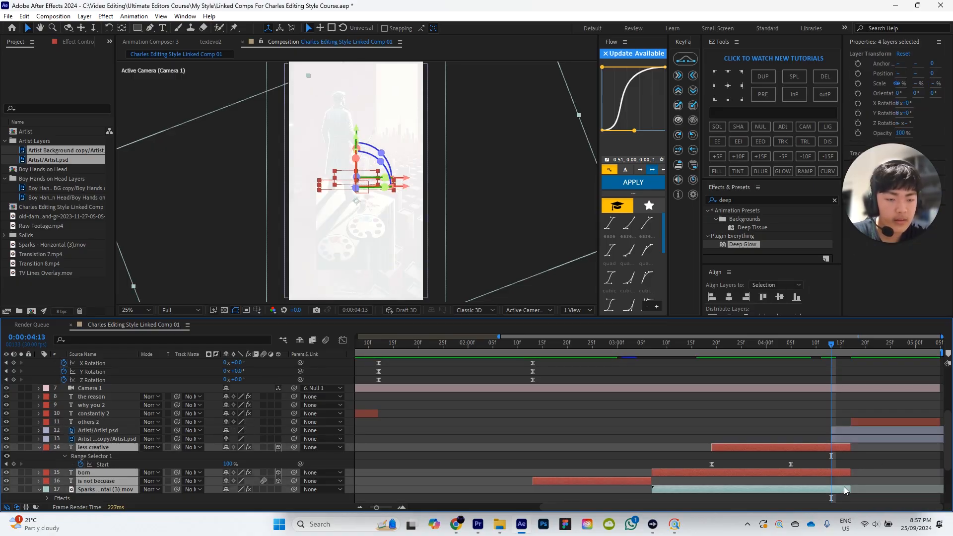
key(alt+bracketright)
click(841, 475)
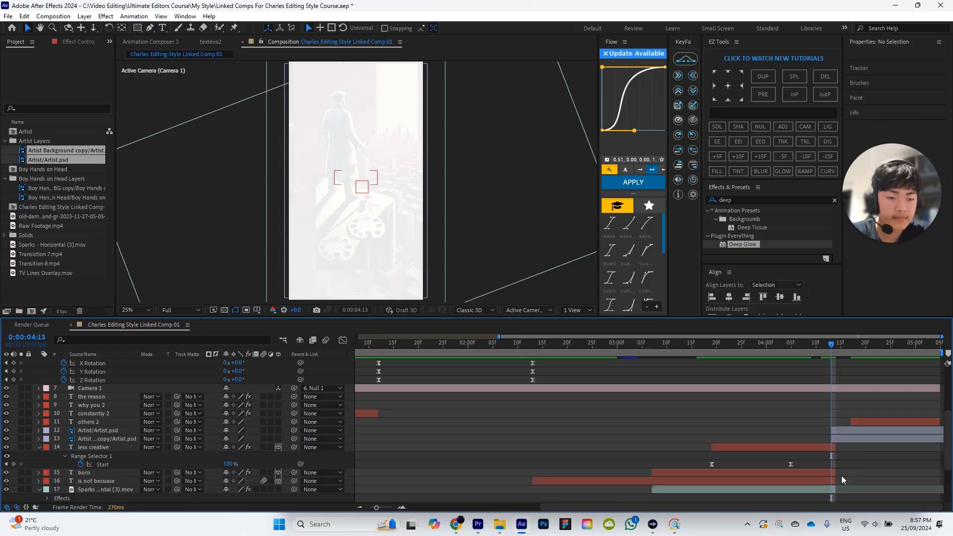
Step: Preview the flash transition from the "born" scene into the Artist image and "others" text
drag(827, 346, 805, 350)
key(space)
key(space)
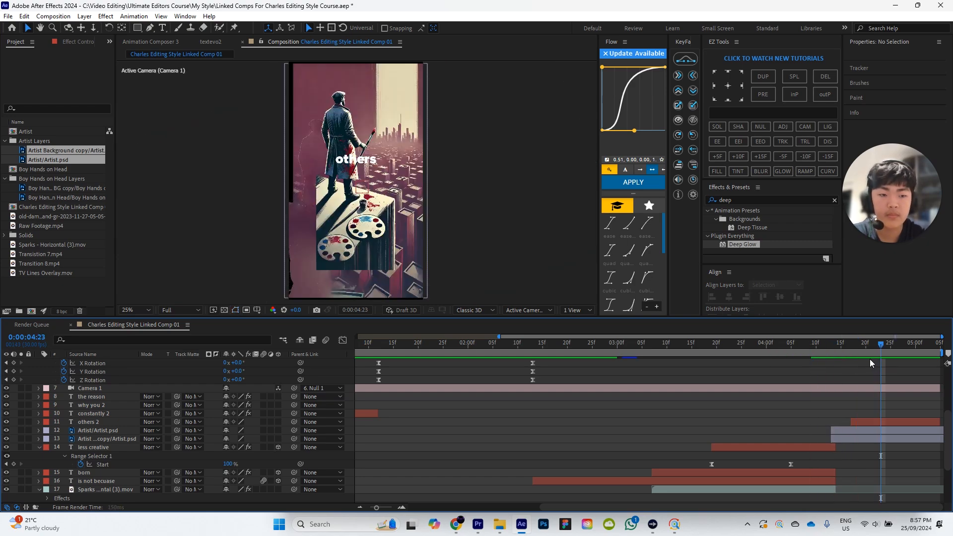
Step: Shorten the "is not becuase" text layer so that it ends at the start of "born", at about 0:00:03:07
click(851, 343)
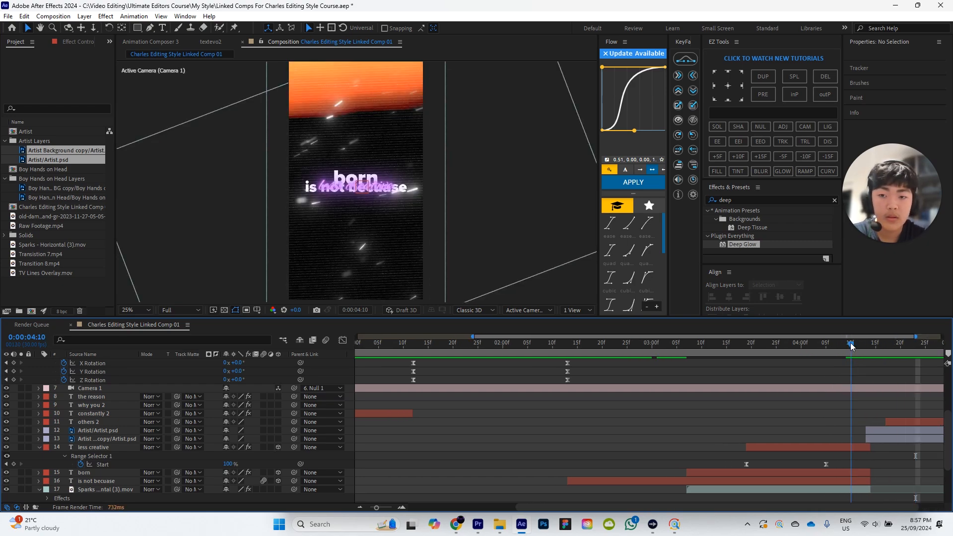
click(769, 484)
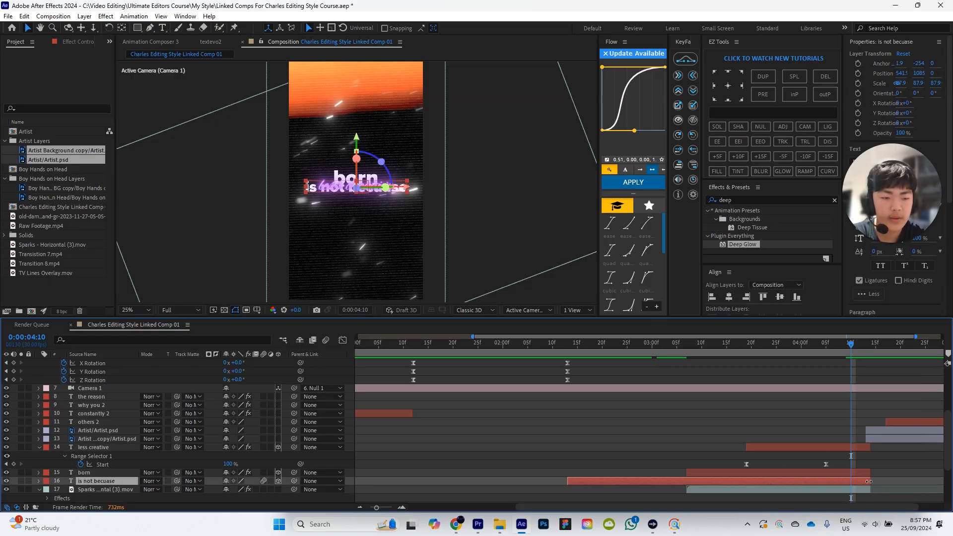
drag(868, 482, 687, 481)
scroll(709, 482, down, 3)
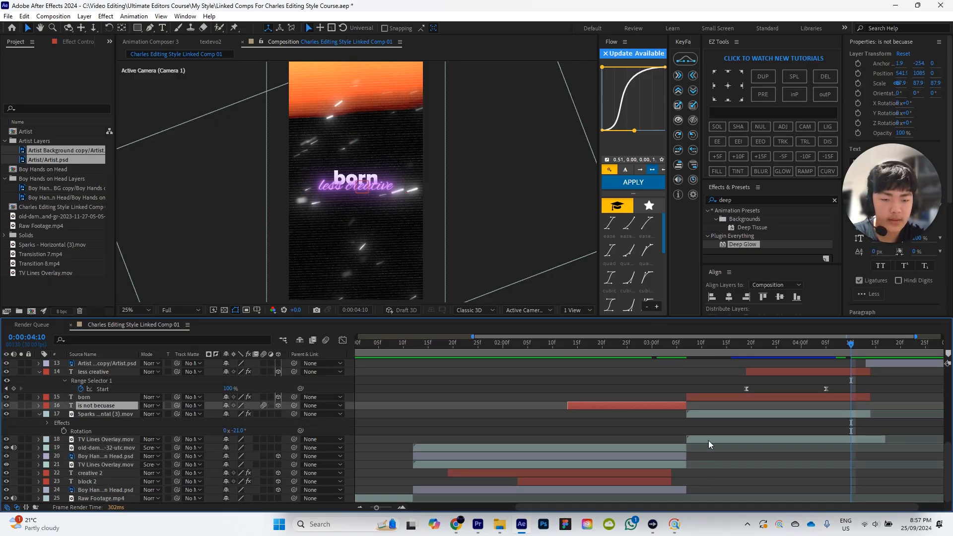
Step: Preview the sequence from about 0:00:02:26 through the "born" and "less creative" text to the Artist scene
drag(848, 352, 676, 377)
key(space)
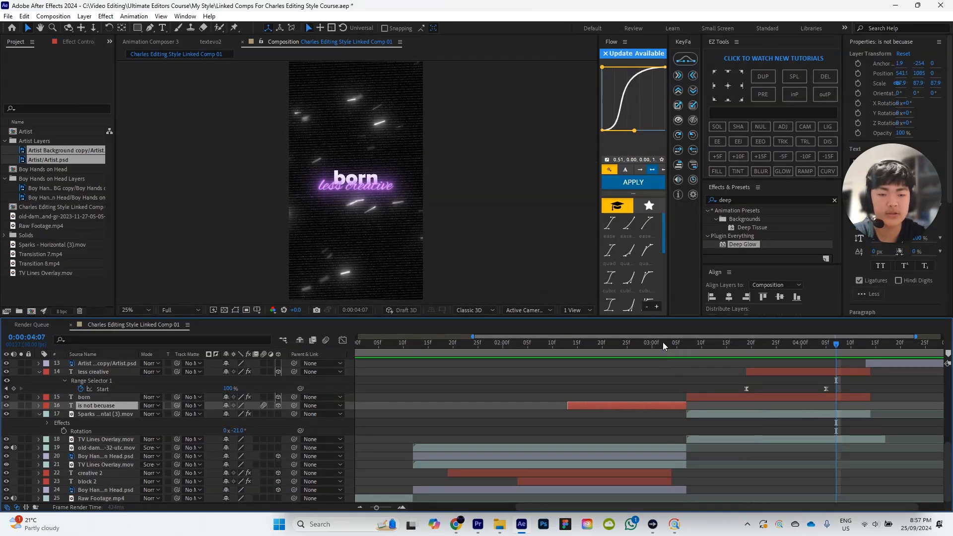
drag(667, 342, 631, 350)
key(space)
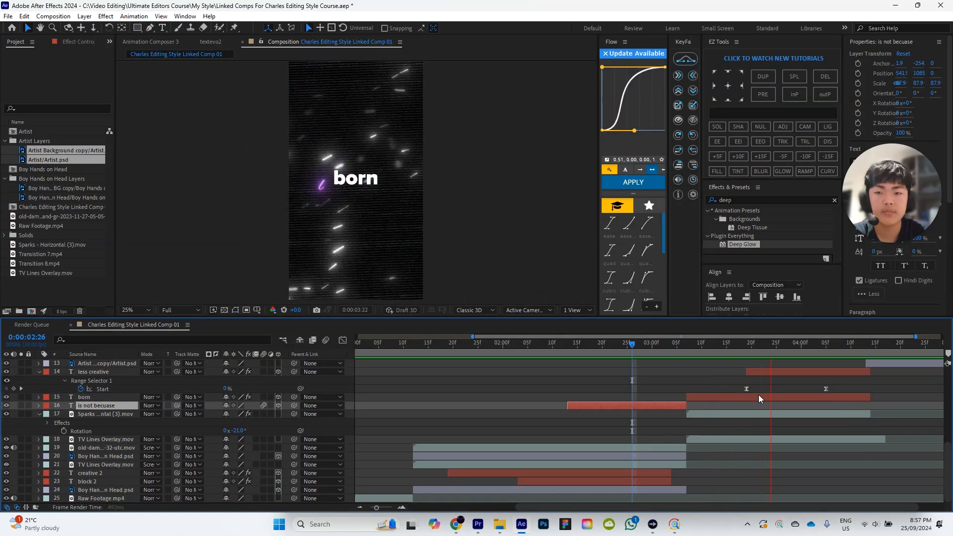
key(space)
click(900, 426)
Step: Make the Artist/Artist.psd and Artist Background copy layers 3D at 0:00:04:15
click(824, 342)
scroll(874, 405, up, 3)
drag(823, 341, 836, 348)
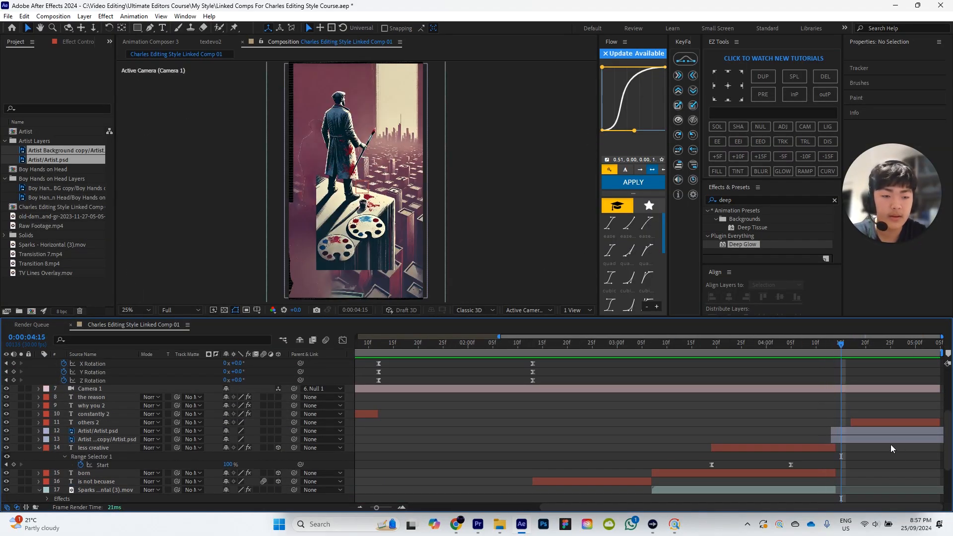
click(866, 439)
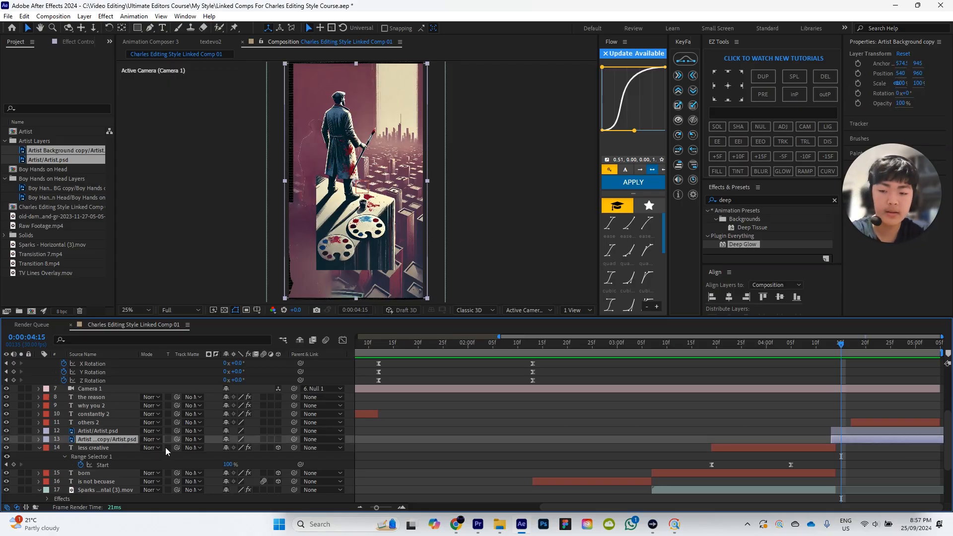
click(277, 436)
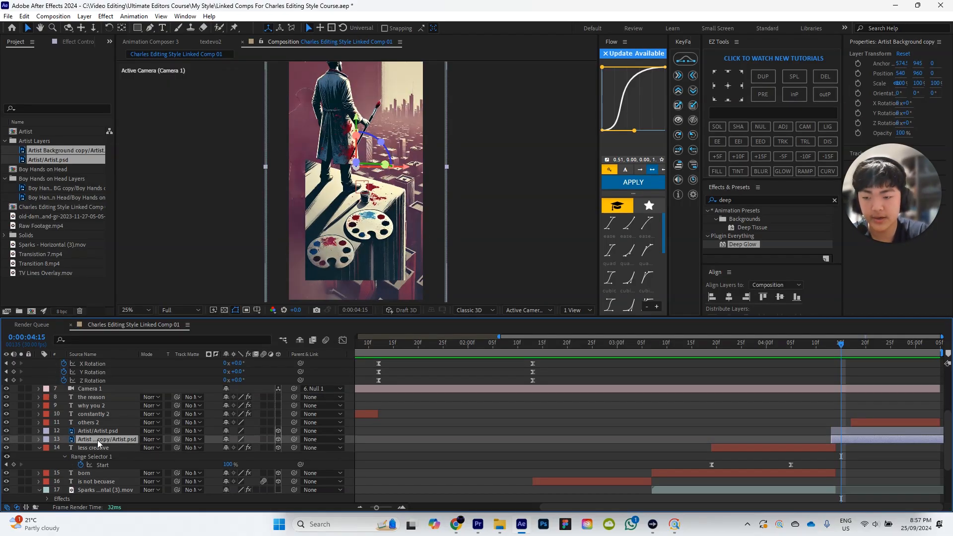
Step: Push the Artist Background copy layer back in space by setting its Z position to 3000
key(p)
drag(259, 447, 284, 442)
click(262, 447)
text(3000)
key(Return)
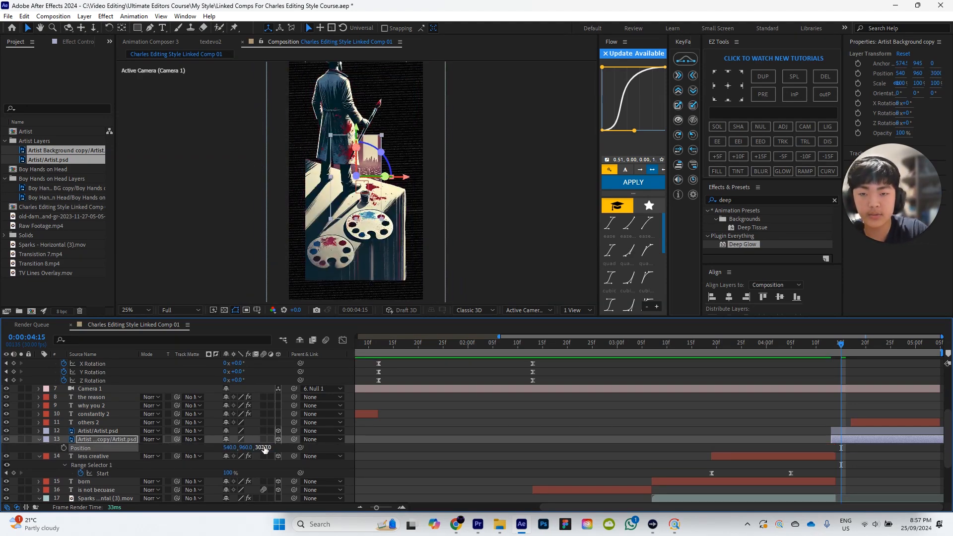
Step: Scale the Artist background up to about 513%, with its X position at about -611 and Z at 2943, to fill the frame
drag(382, 221, 477, 273)
drag(413, 180, 364, 191)
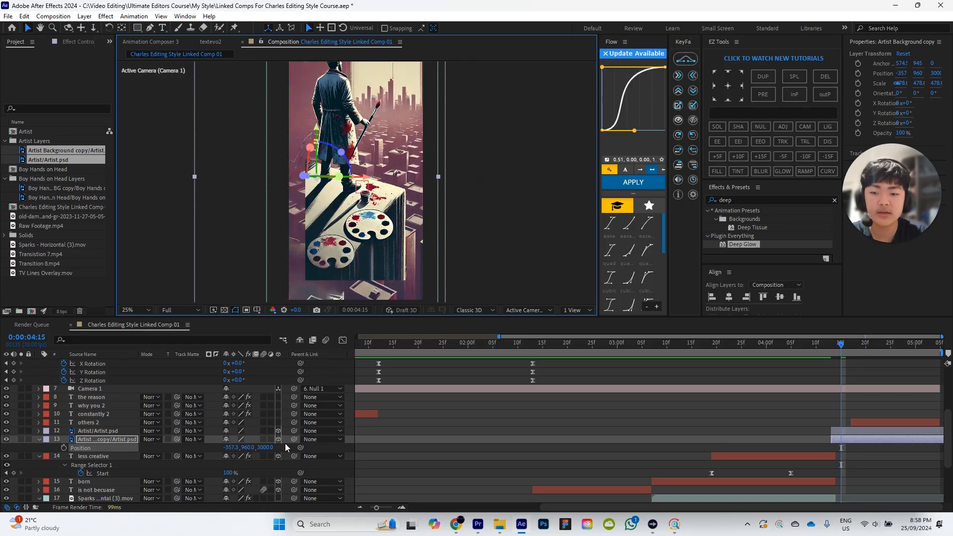
drag(268, 448, 250, 449)
scroll(436, 221, down, 1)
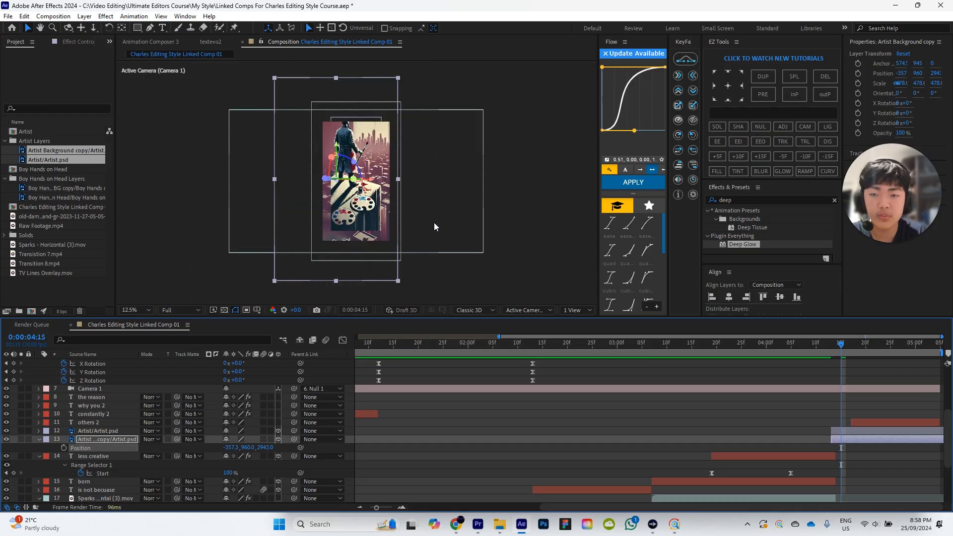
scroll(403, 264, up, 1)
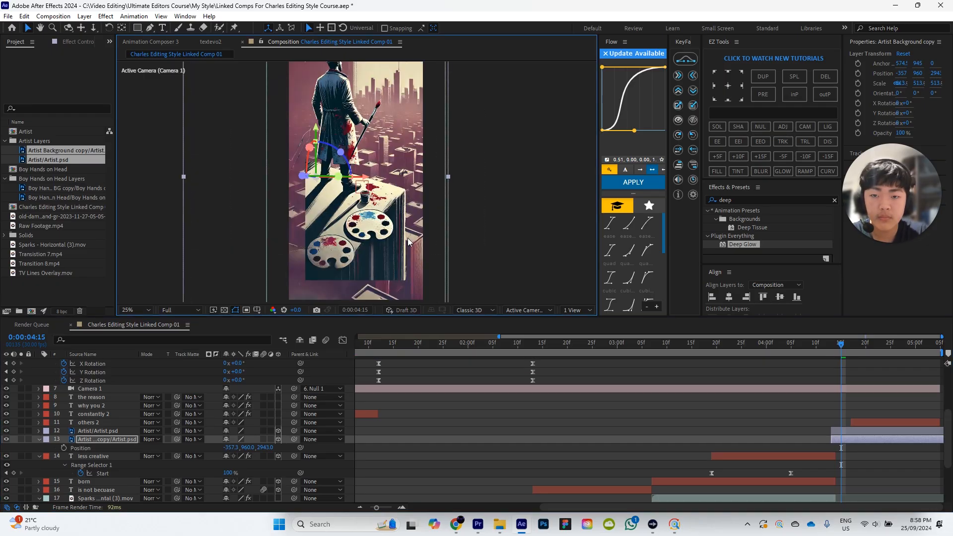
drag(364, 180, 353, 180)
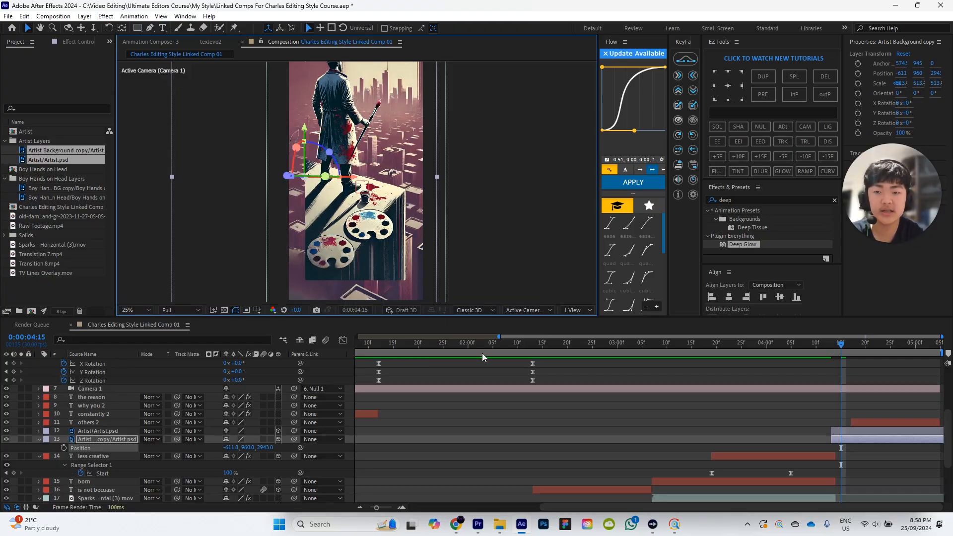
Step: Move the Artist/Artist.psd figure down and to the left of the frame, to about X 372, Y 1166
click(479, 395)
click(113, 431)
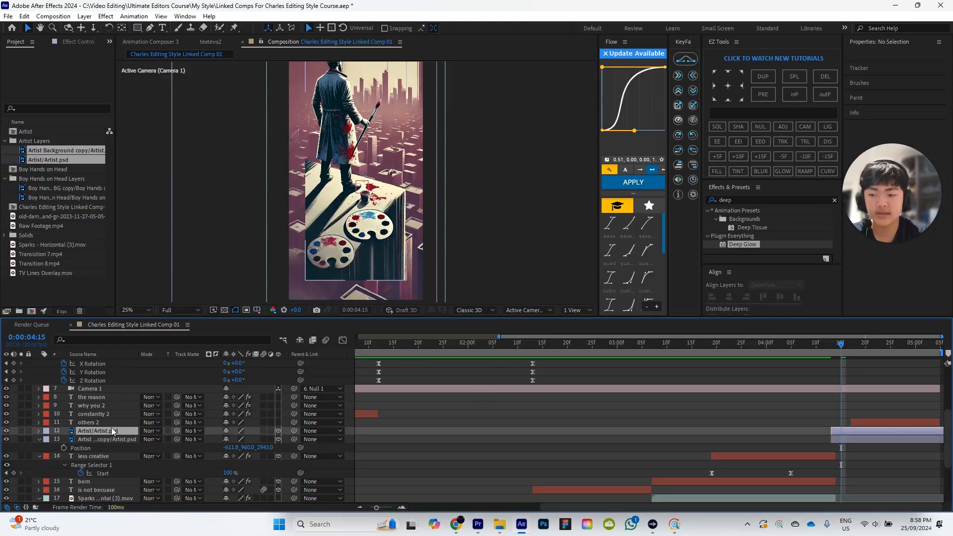
key(comma)
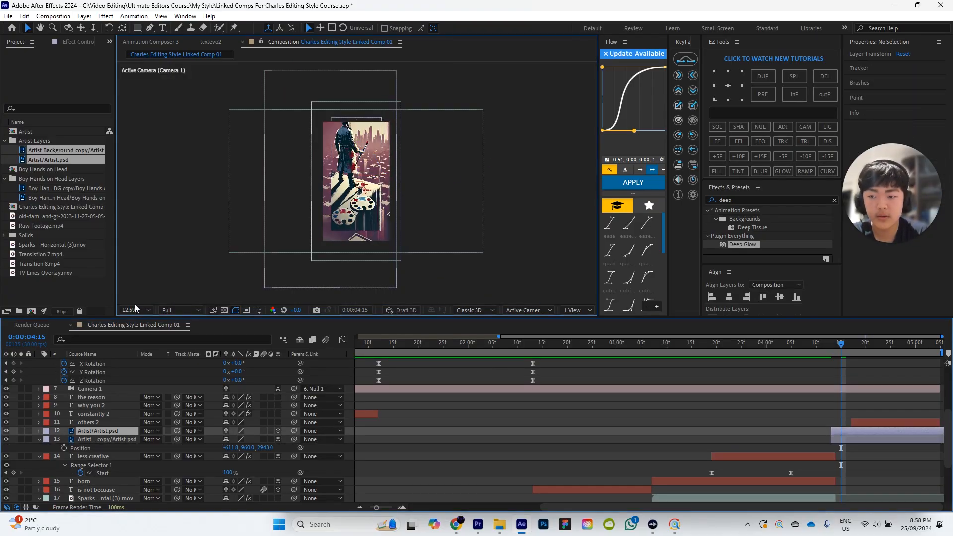
click(135, 300)
click(144, 309)
click(145, 329)
click(360, 233)
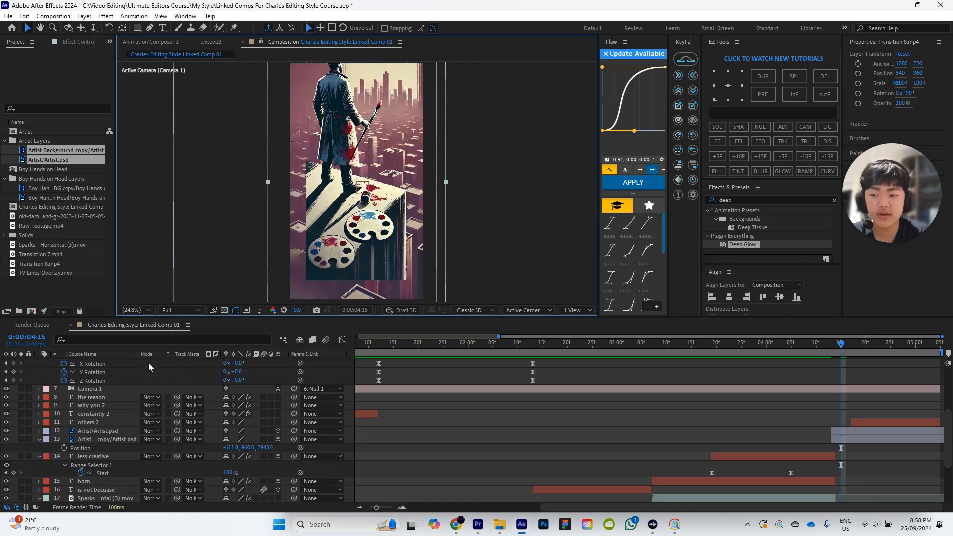
click(98, 431)
drag(359, 124, 380, 203)
click(630, 392)
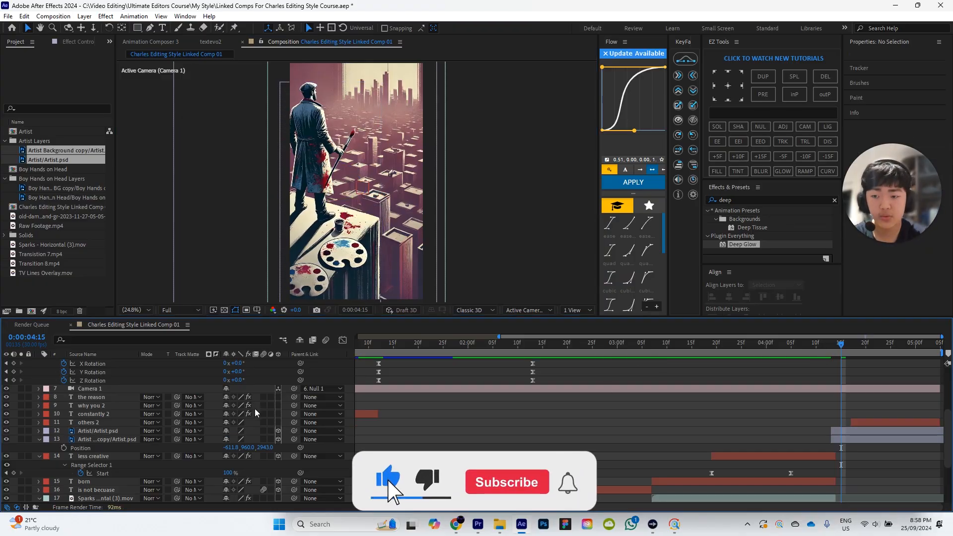
click(109, 431)
drag(331, 149, 331, 160)
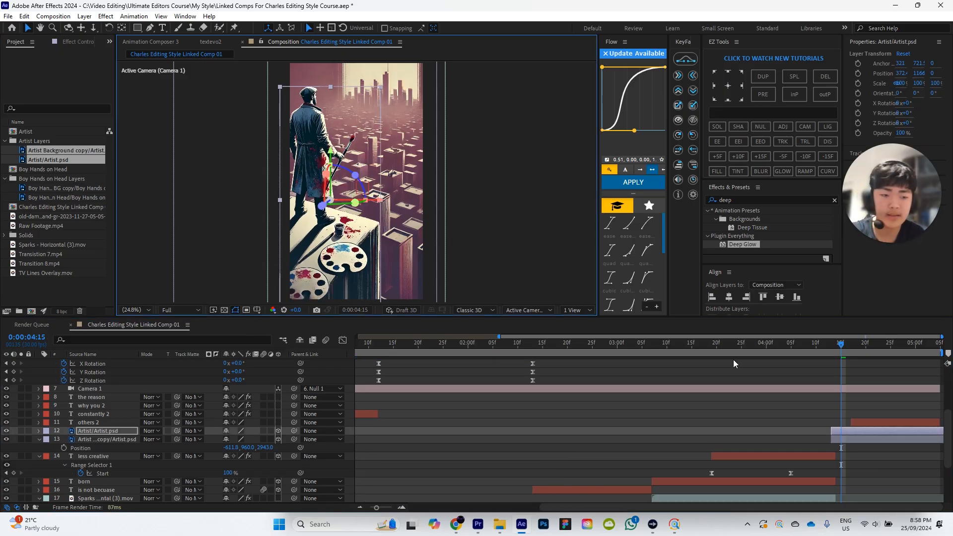
Step: Preview the transition from "less creative" into the Artist scene, starting around 0:00:04:08
click(757, 390)
click(806, 348)
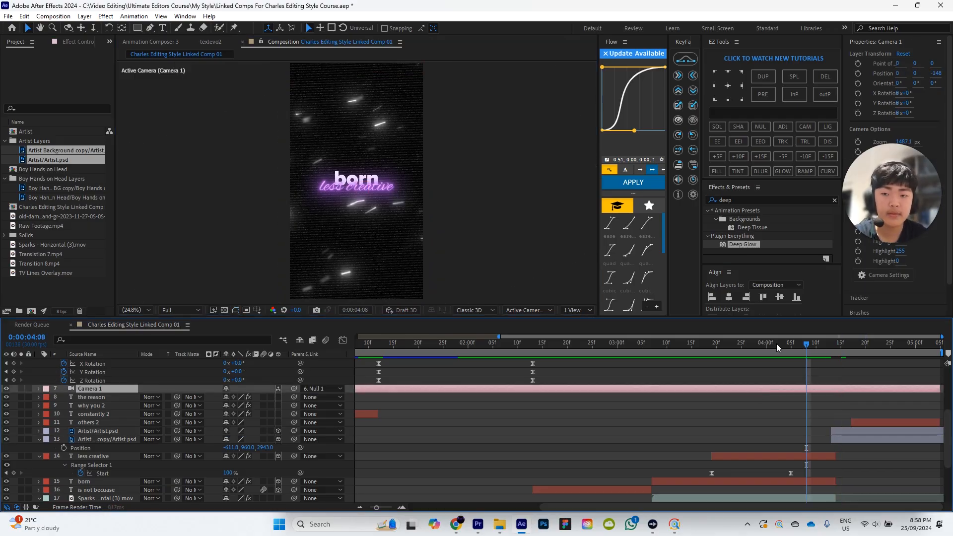
key(space)
Step: Replace the "others" text at 0:00:04:20 with a capital "O" as the start of a vertical word
click(867, 342)
click(887, 422)
click(346, 161)
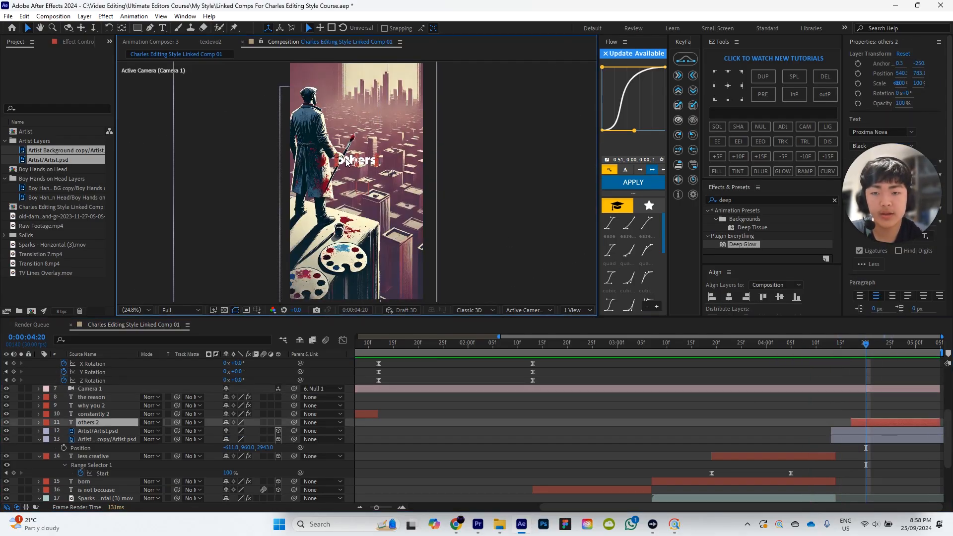
double_click(346, 161)
text(O)
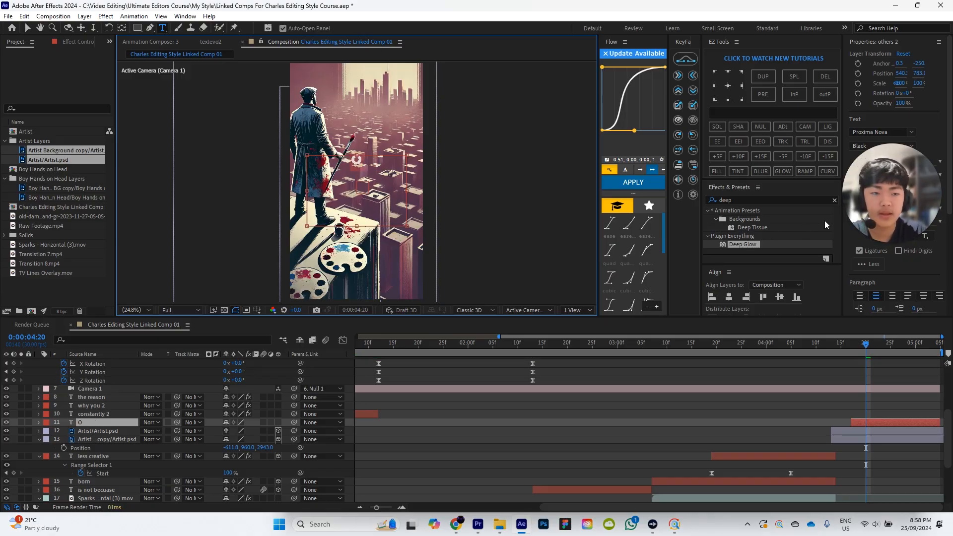
Step: Change the font of the "O" text to PT Serif Regular
click(878, 134)
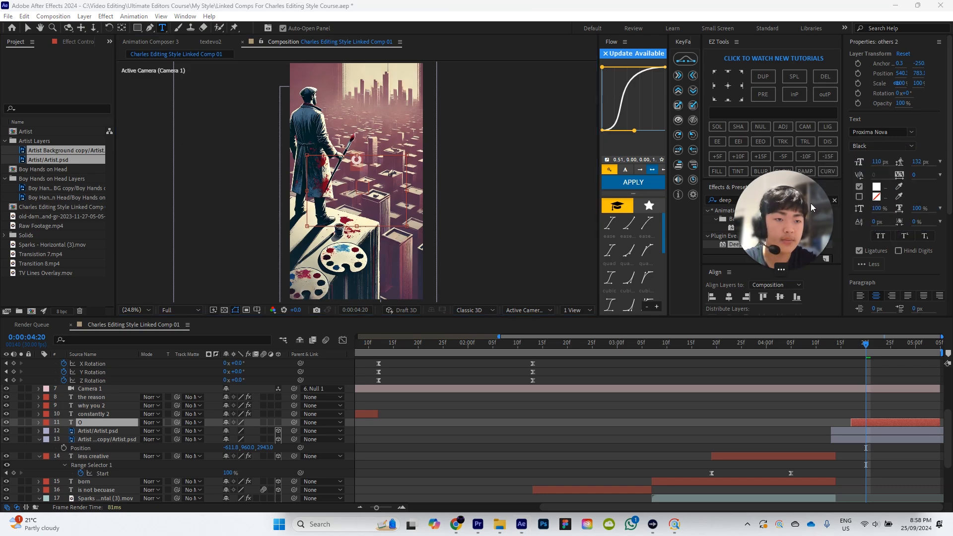
click(867, 132)
text(t)
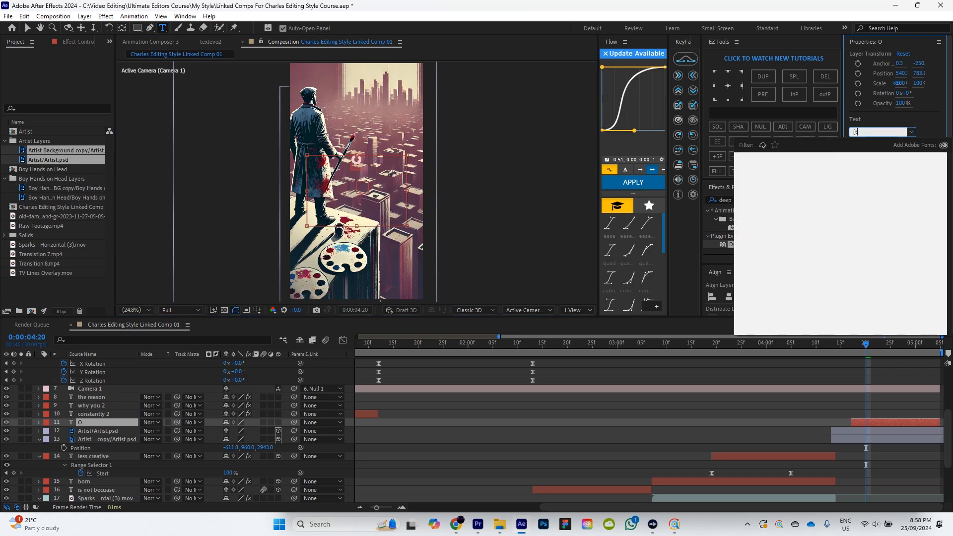
key(BackSpace)
key(BackSpace)
text(pt)
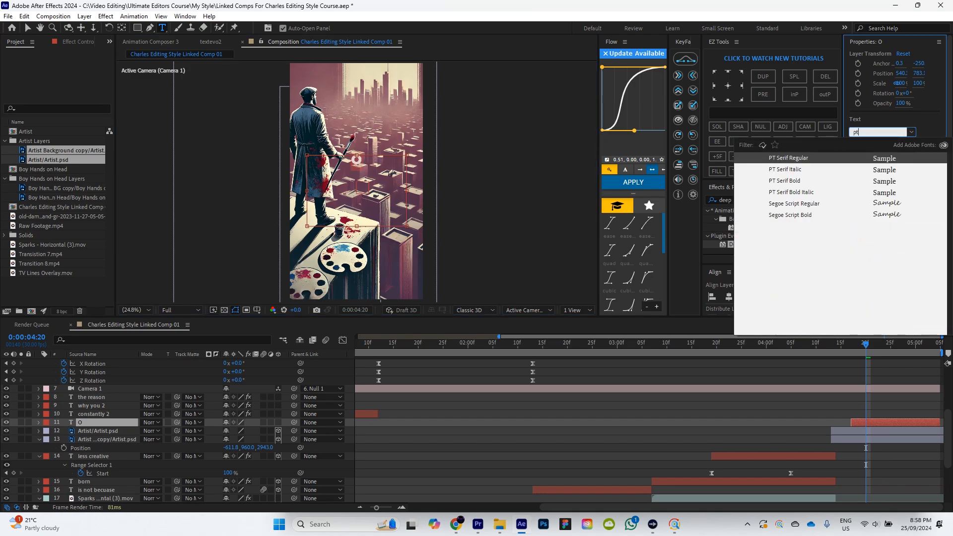
click(831, 159)
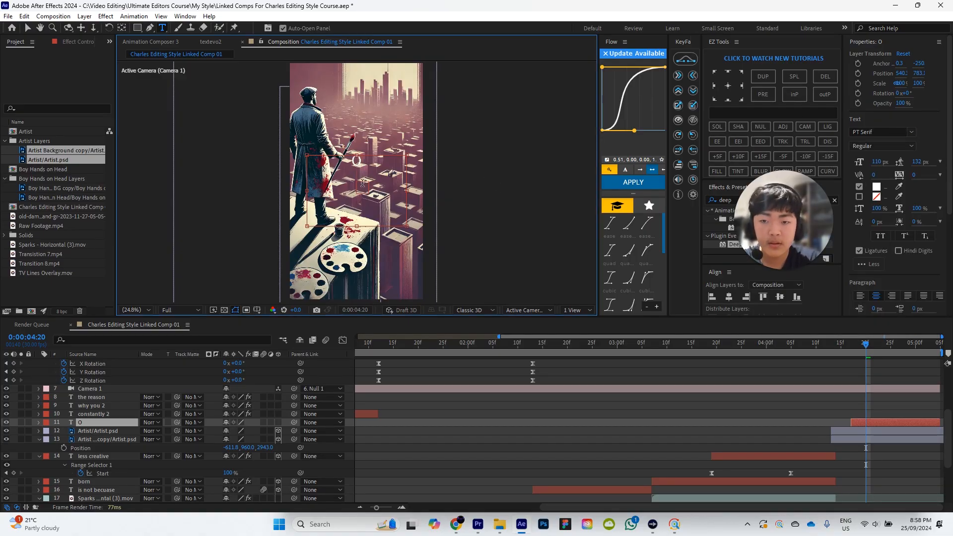
Step: Complete the word OTHERS with one capital letter per line, extending the text box downward to fit the last letter
key(Return)
text(H)
key(Return)
text(E)
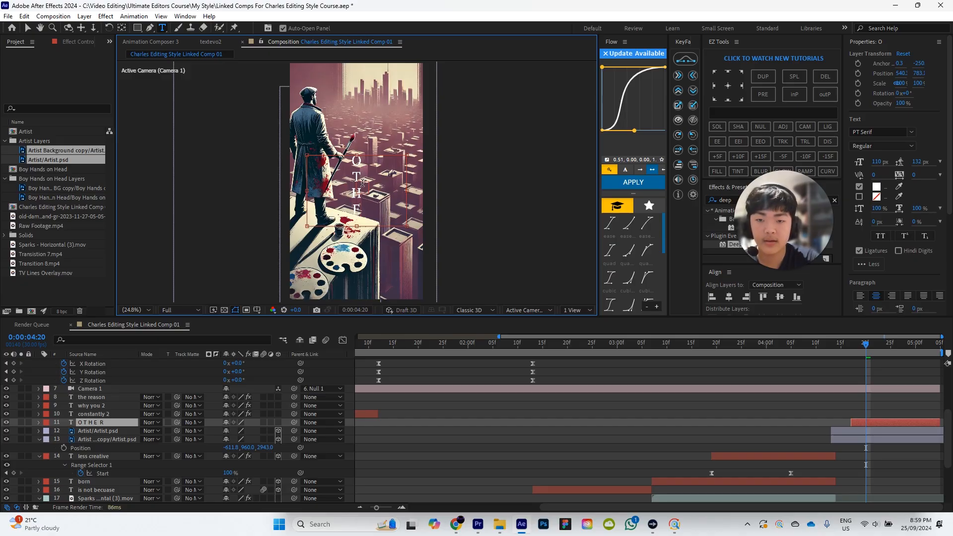
drag(357, 227, 357, 257)
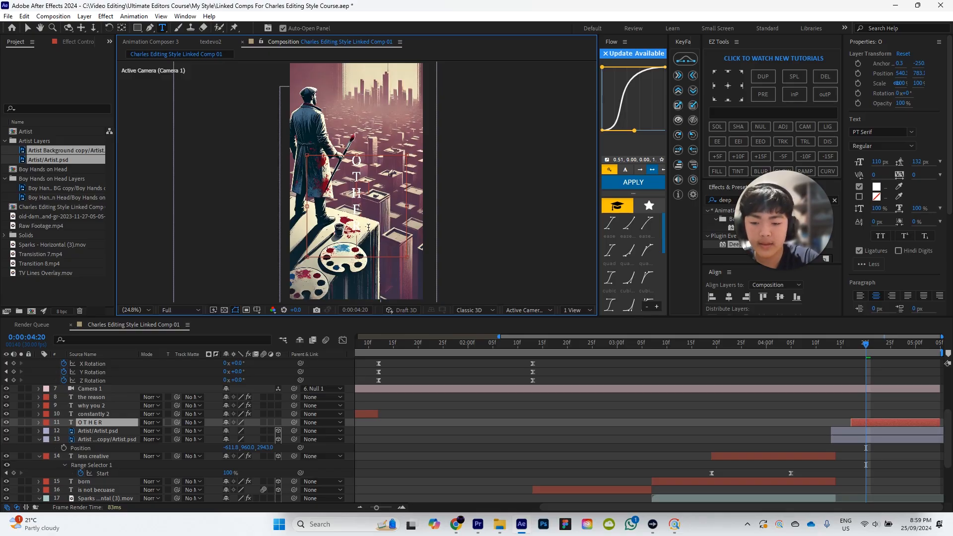
text(S)
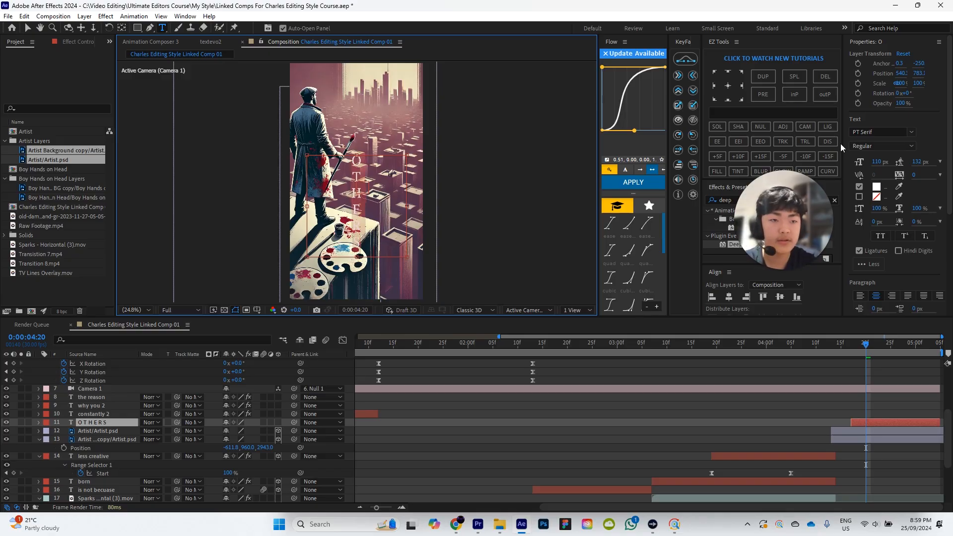
Step: Set the font size of the OTHERS text to 100 px and its leading to 100 px
drag(876, 162, 940, 172)
key(ctrl+z)
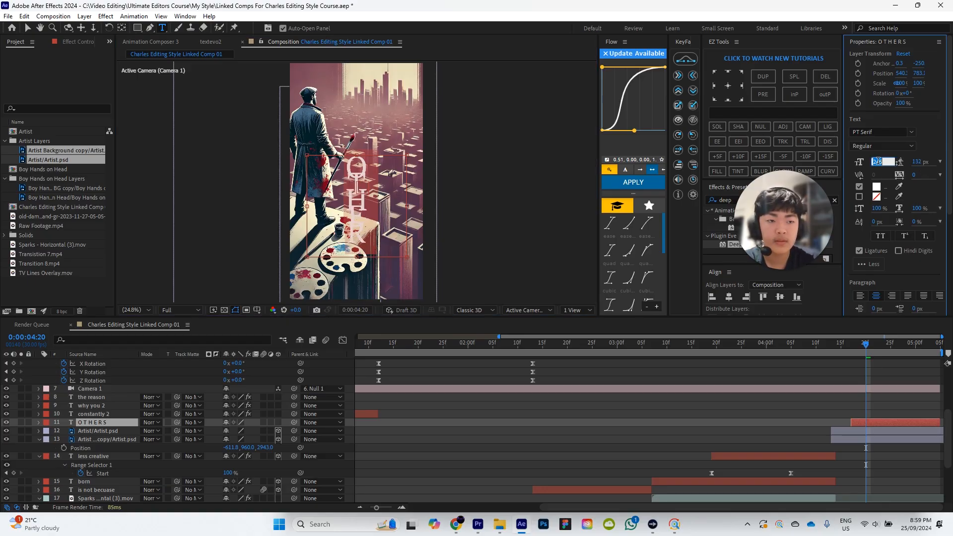
key(ctrl+z)
click(877, 163)
text(100)
key(Return)
drag(916, 161, 901, 164)
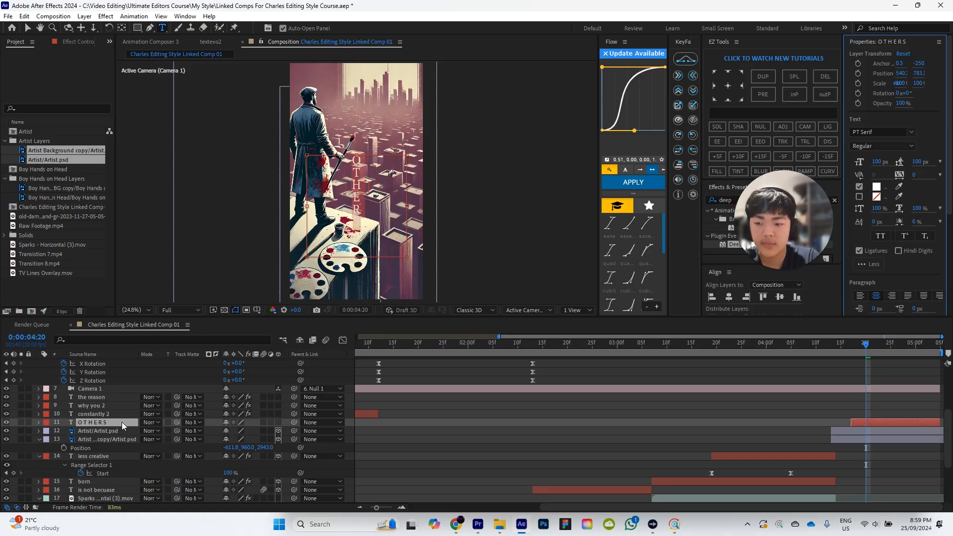
Step: Scale the OTHERS text layer up to about 223% and make it a 3D layer
click(412, 431)
click(134, 421)
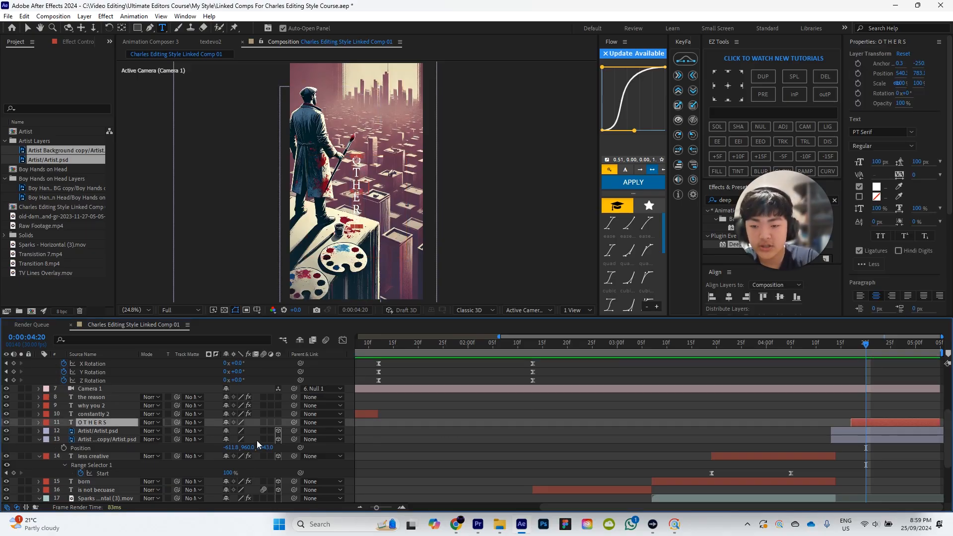
key(s)
drag(258, 433, 323, 435)
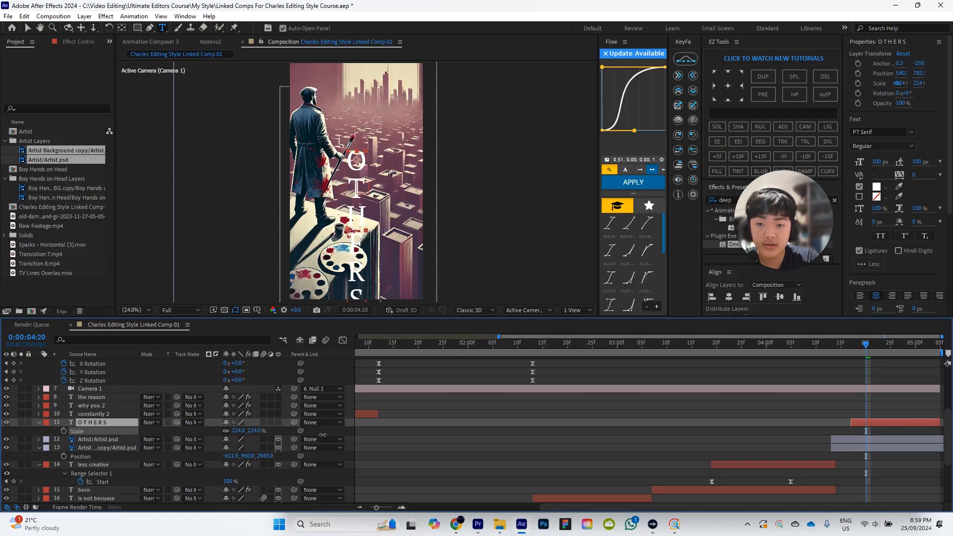
click(278, 423)
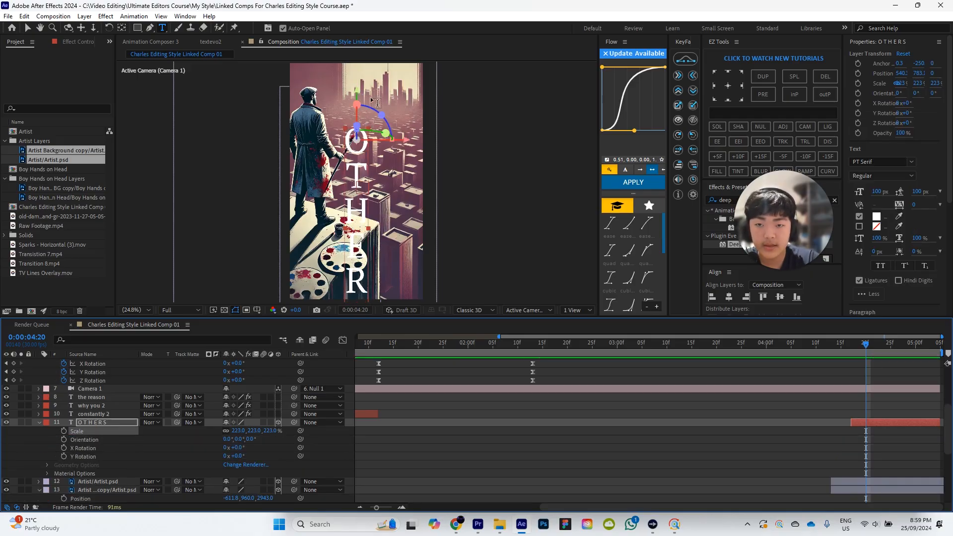
Step: Position the OTHERS text beside the figure at about X 426, Y 492 and reduce its scale to 146%
key(v)
drag(364, 96, 372, 45)
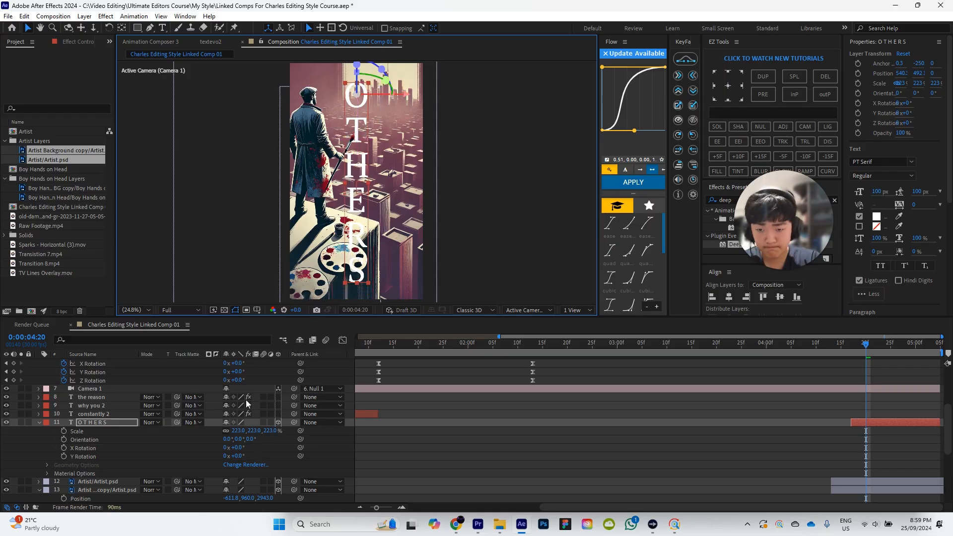
drag(270, 431, 235, 427)
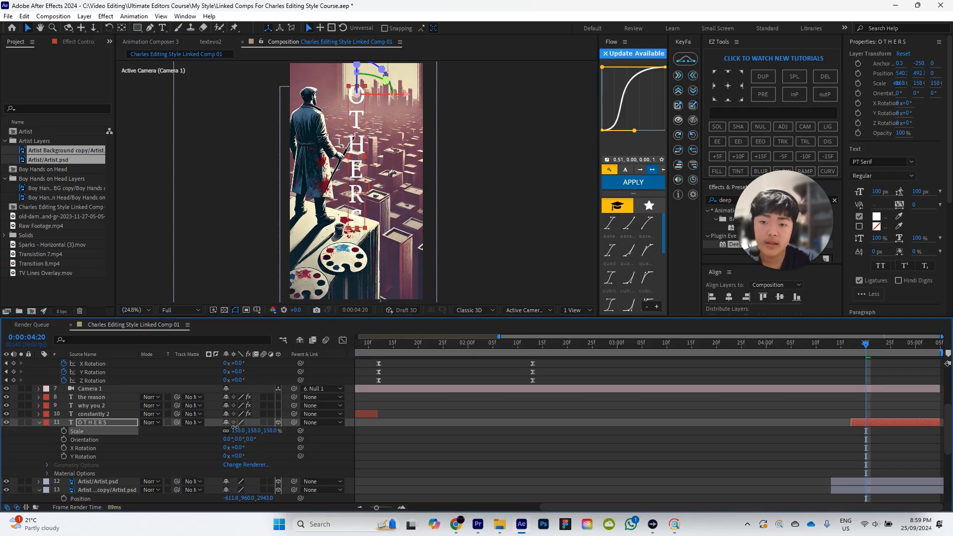
drag(401, 96, 378, 94)
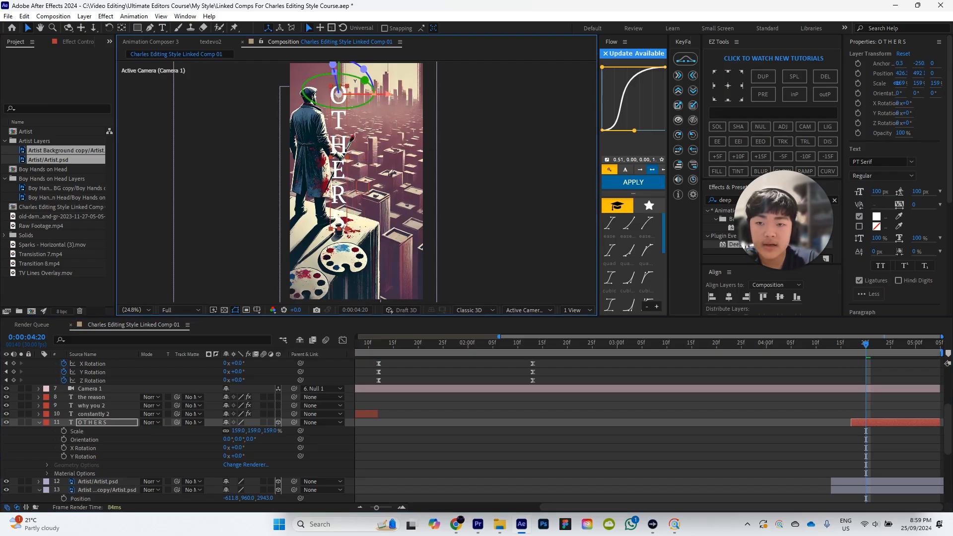
click(407, 147)
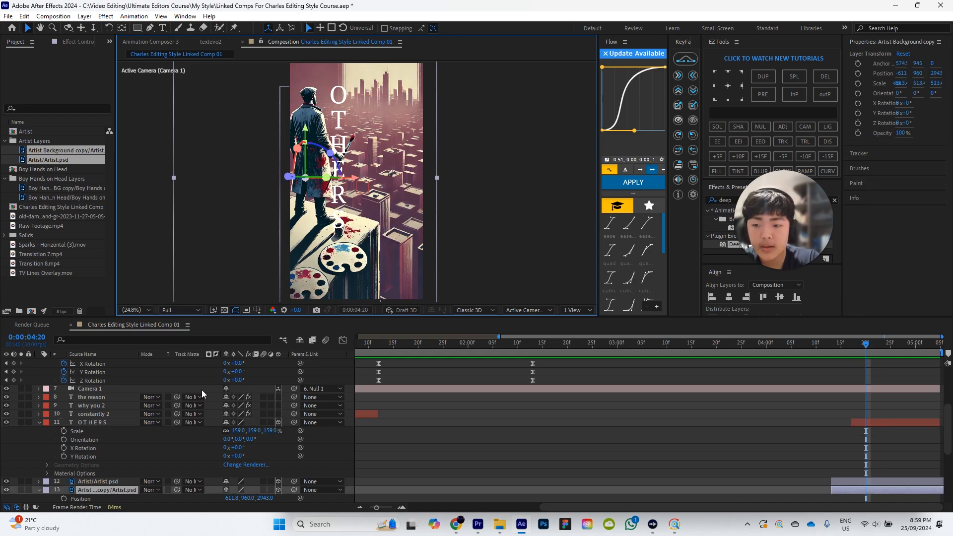
drag(270, 431, 265, 432)
Step: Move the OTHERS layer below Artist/Artist.psd in the layer stack, between the figure and the background
click(340, 107)
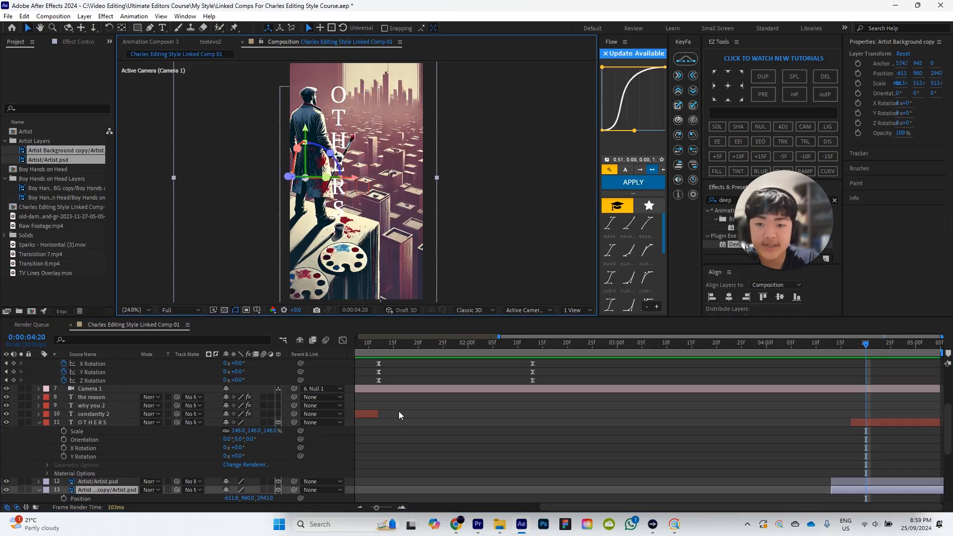
drag(106, 422, 106, 485)
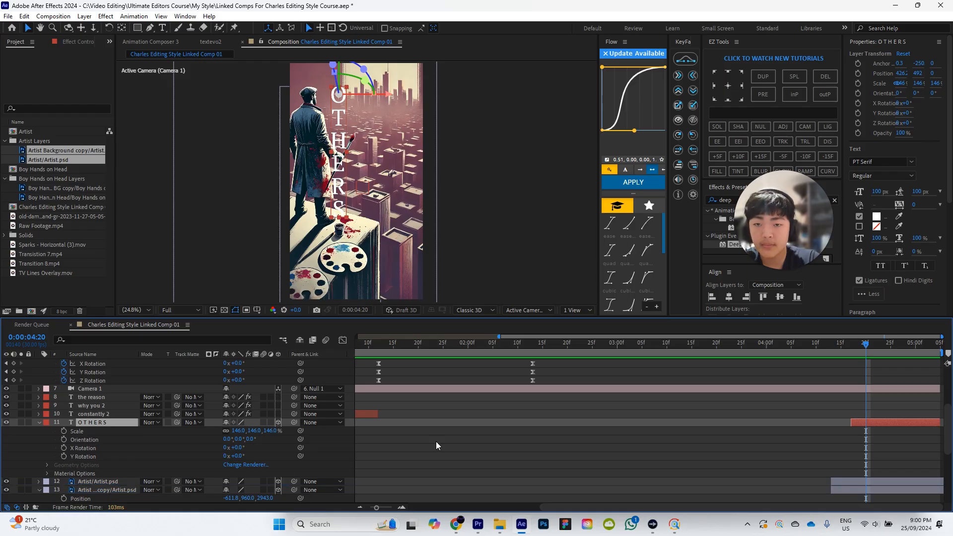
click(623, 439)
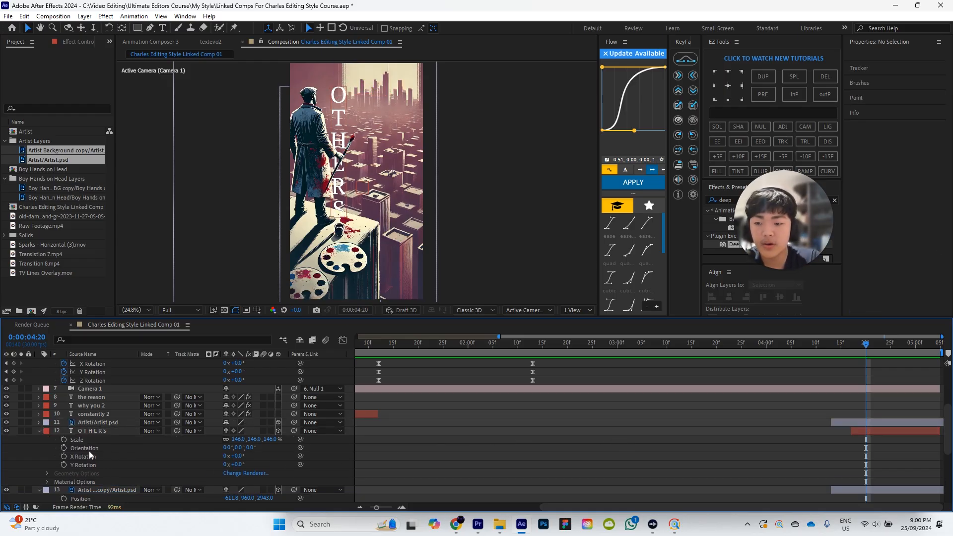
Step: Move the OTHERS text layer to about X 440, Y 501 beside the figure
click(94, 428)
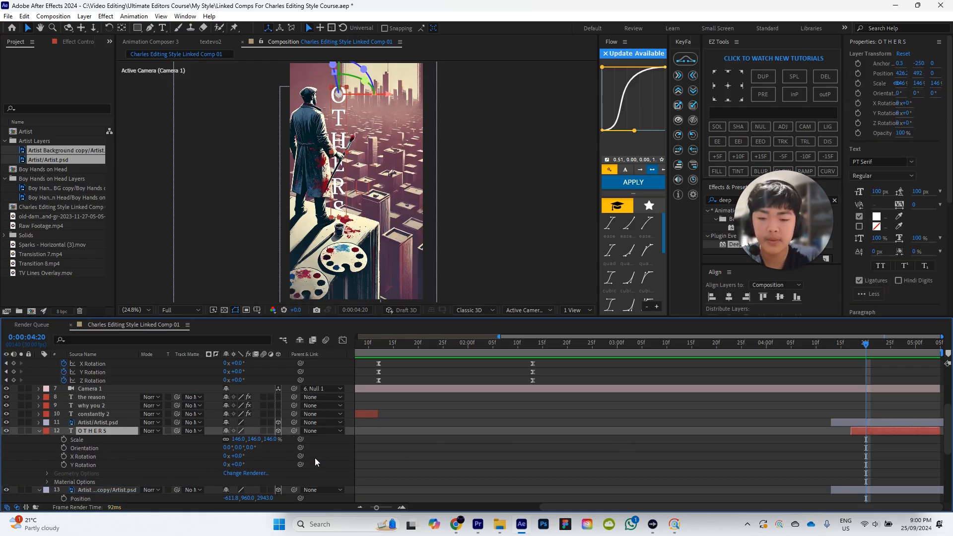
key(p)
drag(249, 439, 238, 438)
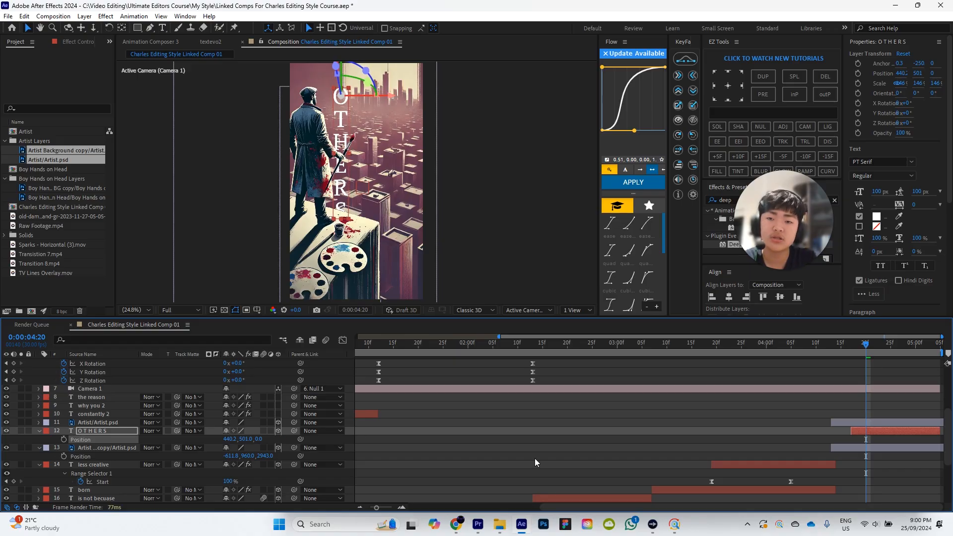
click(622, 452)
Step: Apply Deep Glow to the OTHERS text layer and set its exposure to 0.3
click(113, 431)
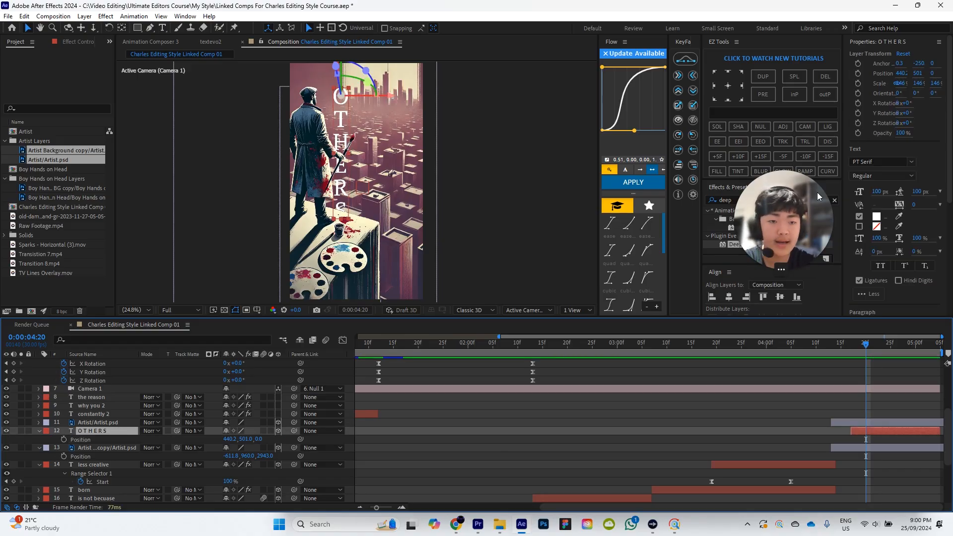
drag(822, 198, 903, 201)
drag(743, 245, 115, 433)
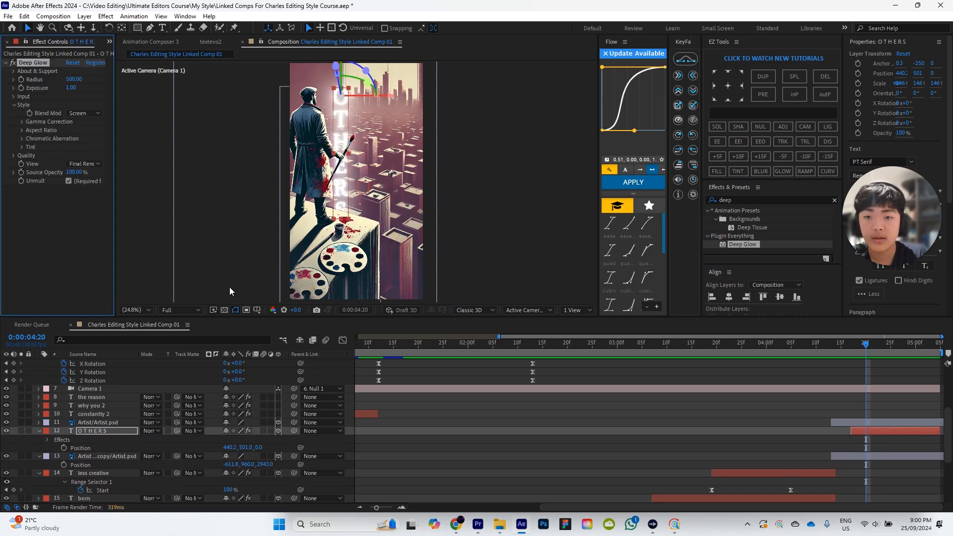
click(71, 88)
text(0.3)
key(Return)
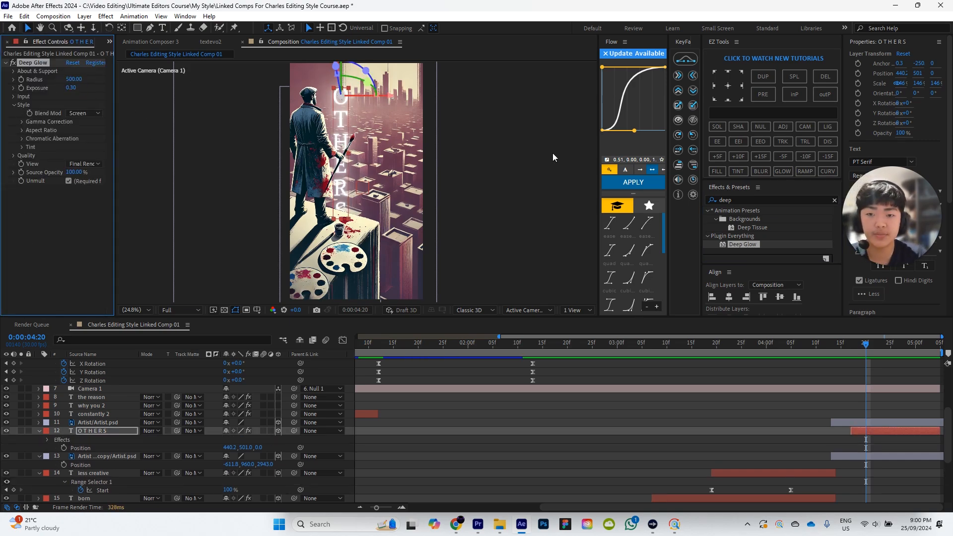
click(654, 395)
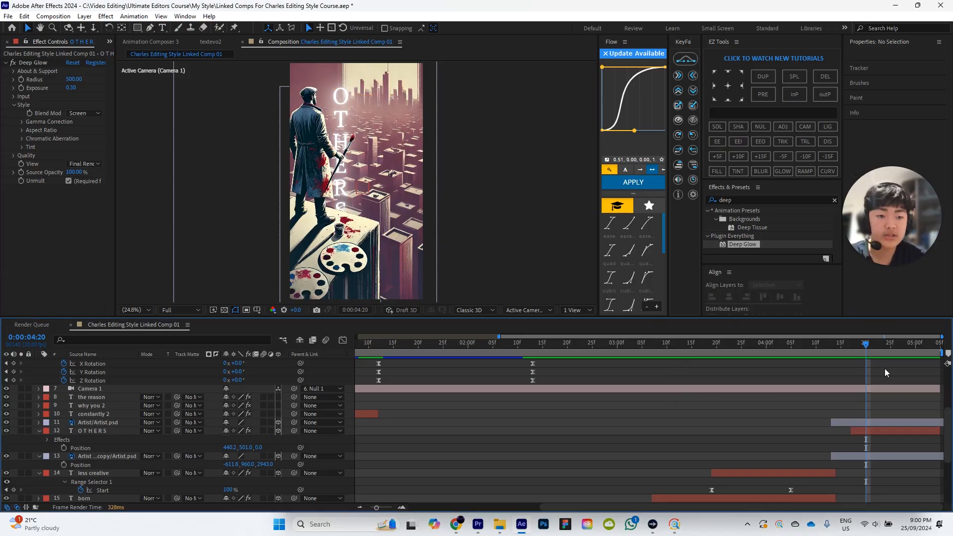
Step: Copy the less creative layer's Animator 1 onto the OTHERS layer at 4:17 and reveal its keyframes
drag(859, 341, 856, 345)
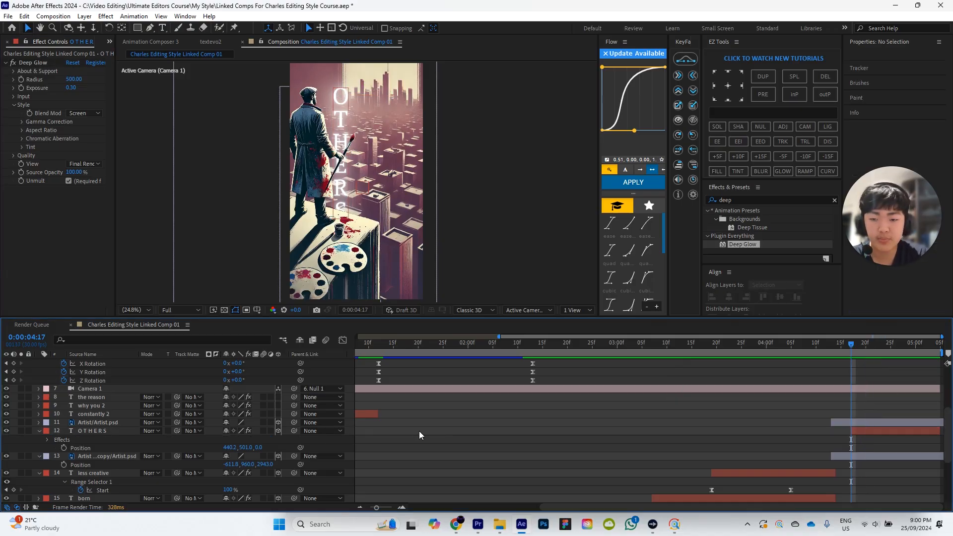
scroll(760, 470, down, 1)
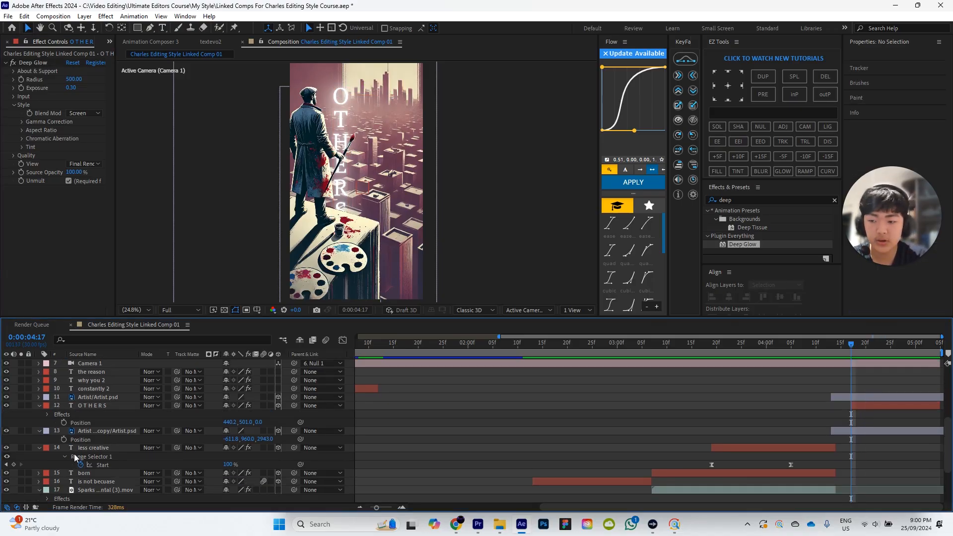
click(39, 448)
click(39, 447)
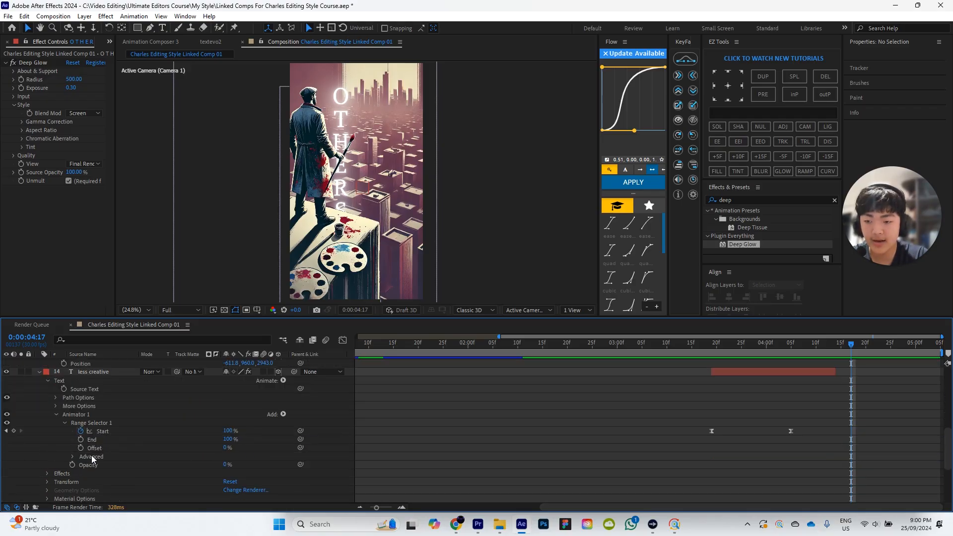
click(97, 415)
scroll(872, 389, up, 5)
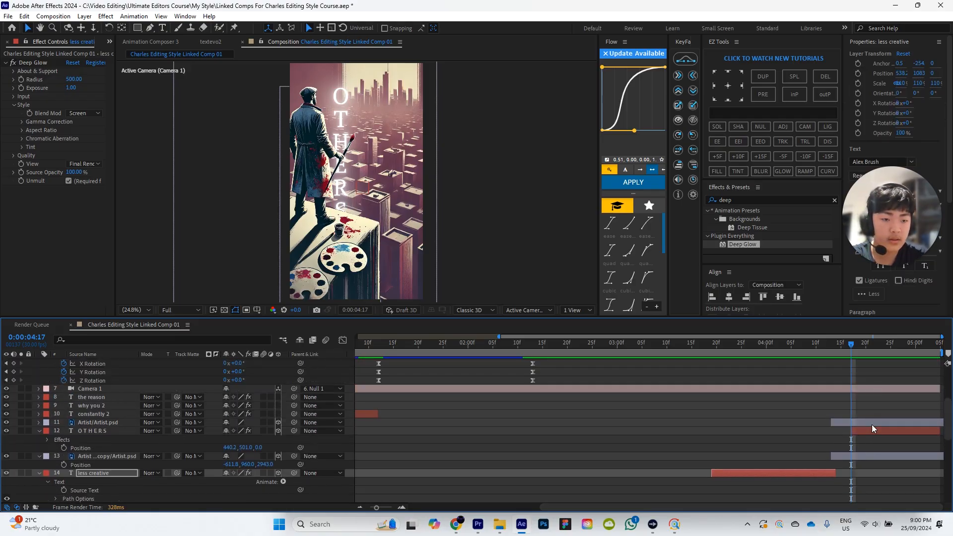
click(876, 427)
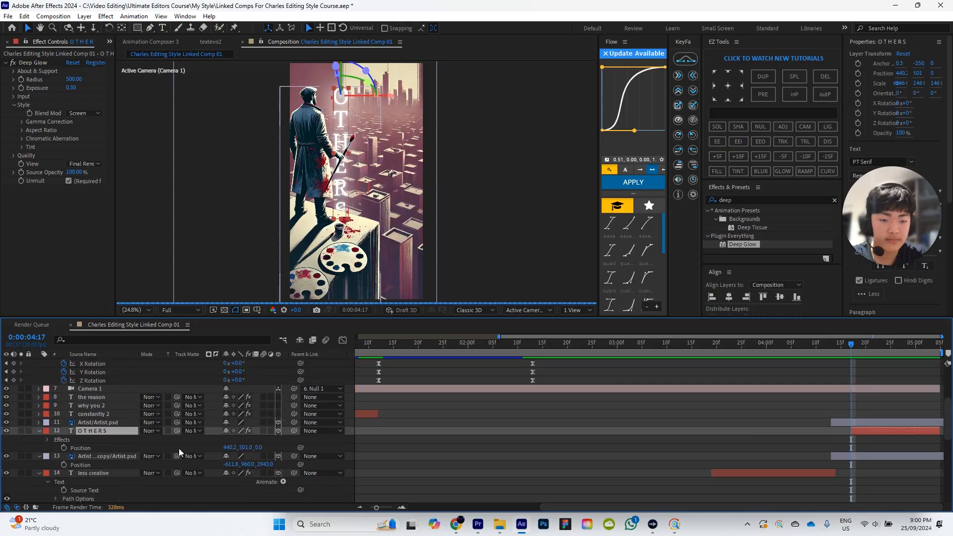
click(86, 431)
key(u)
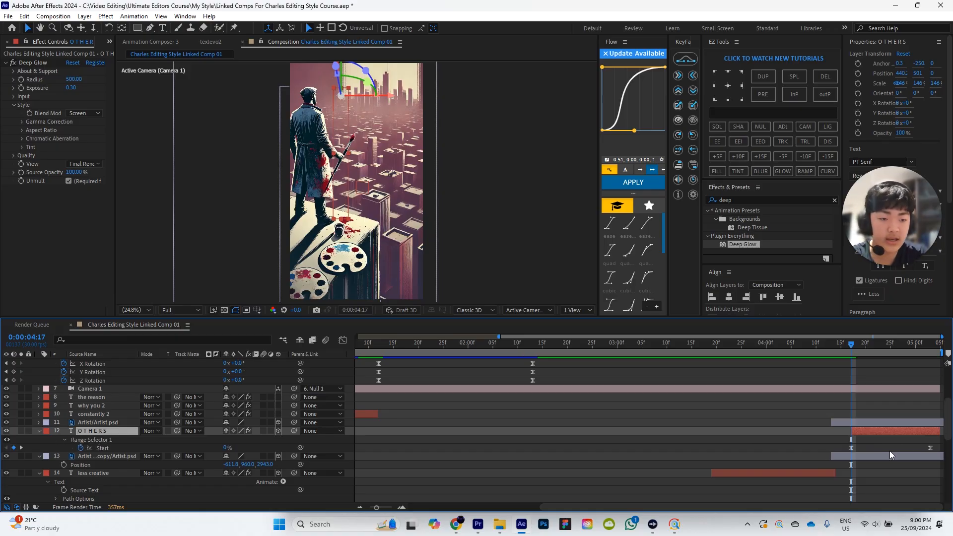
Step: Move the OTHERS layer's last range selector Start keyframe earlier to about 4:28 and play the preview
click(930, 448)
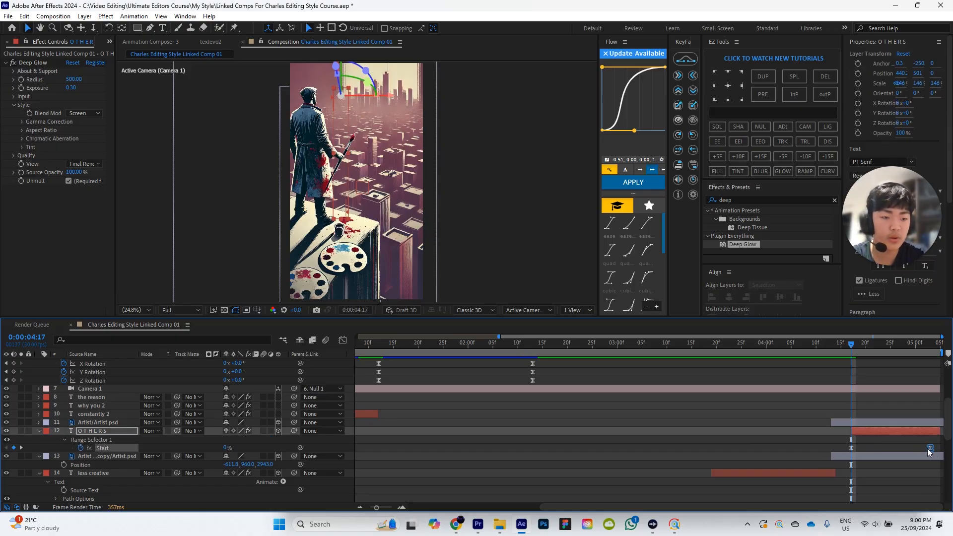
click(915, 451)
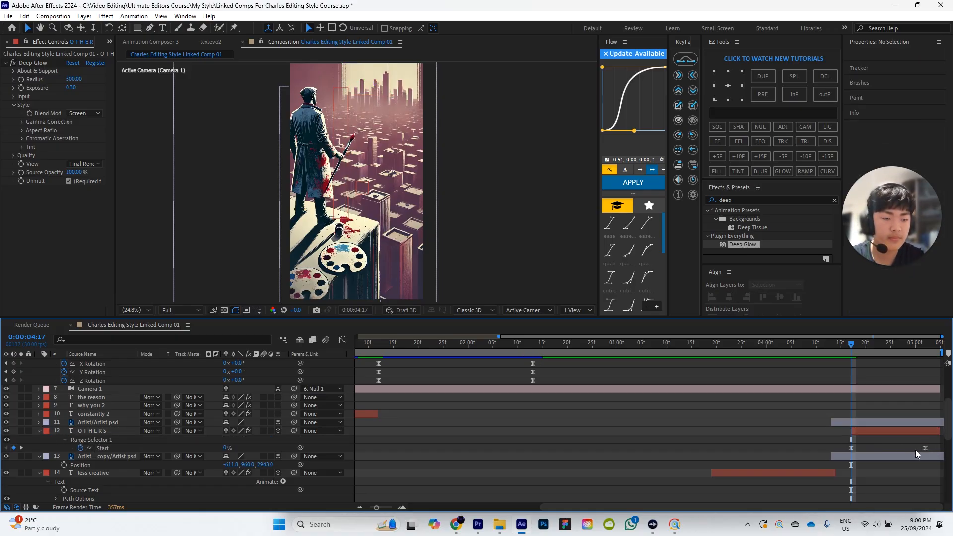
drag(924, 447, 903, 450)
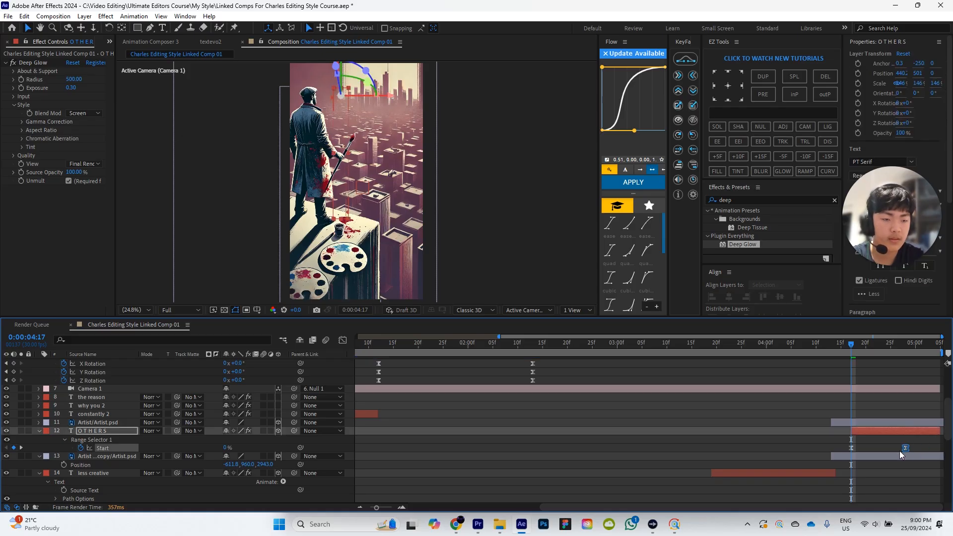
click(895, 448)
key(space)
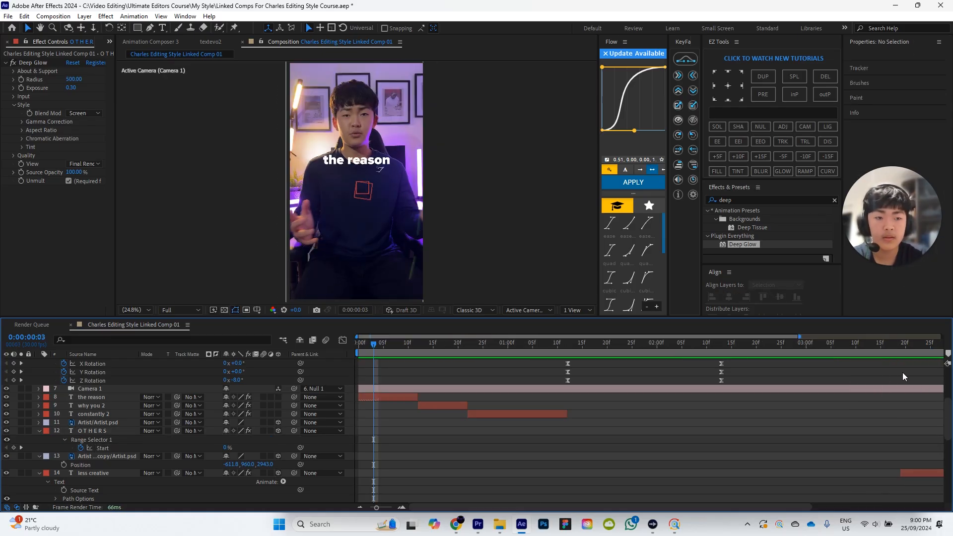
Step: Add a Position keyframe to Null 2 at 4:09, where the Transition 8.mp4 clip starts
drag(827, 349, 812, 377)
scroll(827, 417, up, 3)
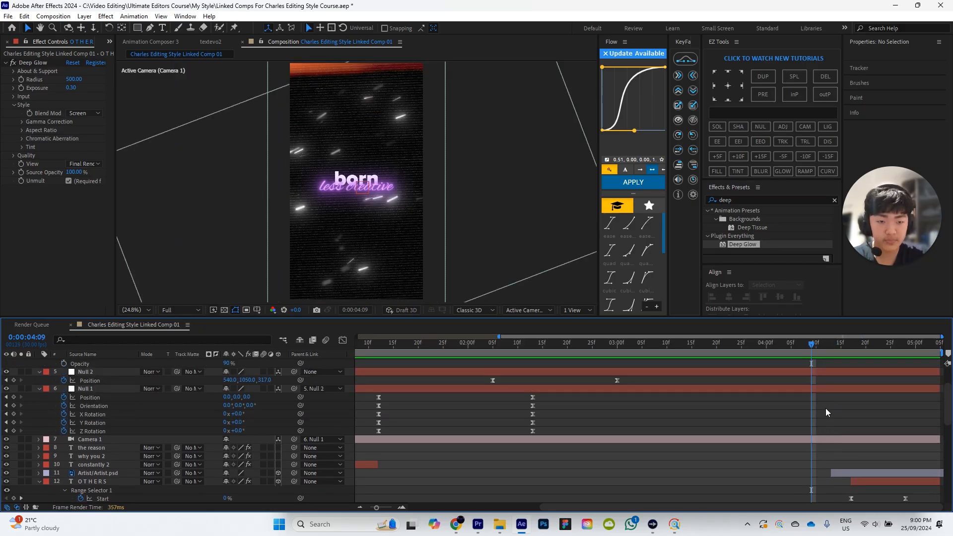
scroll(833, 402, up, 1)
click(803, 426)
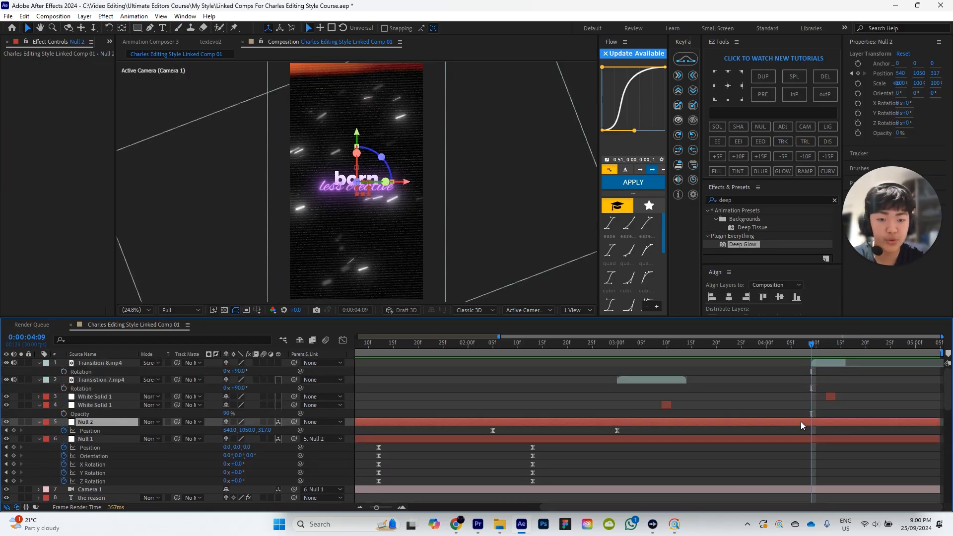
mouse_move(810, 346)
mouse_down()
mouse_move(794, 345)
mouse_move(802, 346)
mouse_up()
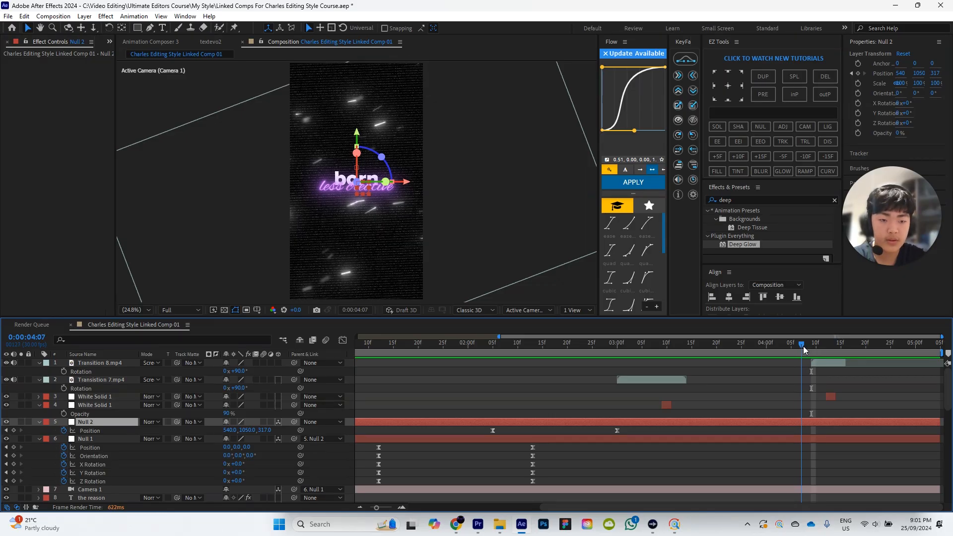
click(811, 344)
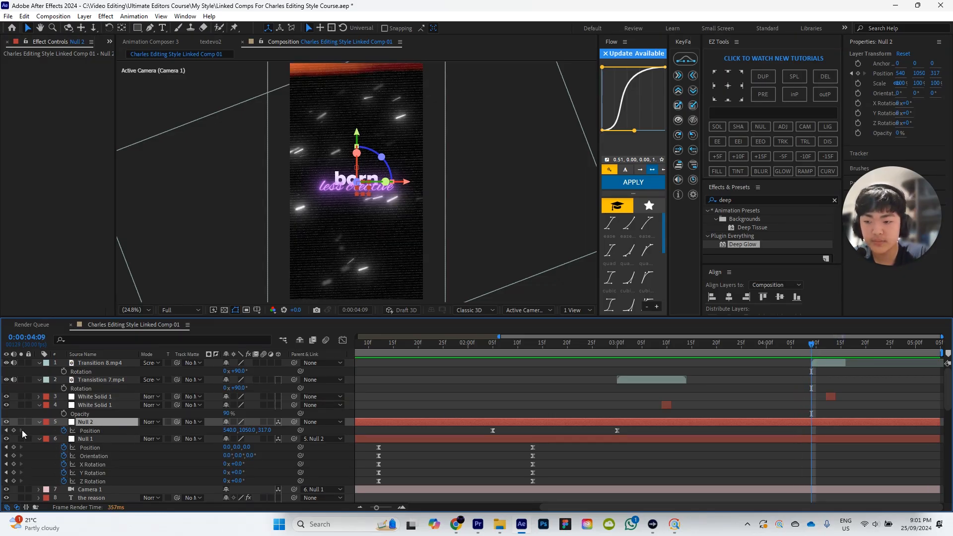
Step: Keyframe Null 2's Position at 4:19 with its Y value set to 1849
drag(838, 351, 861, 349)
scroll(888, 433, down, 1)
scroll(889, 434, down, 1)
scroll(889, 434, up, 1)
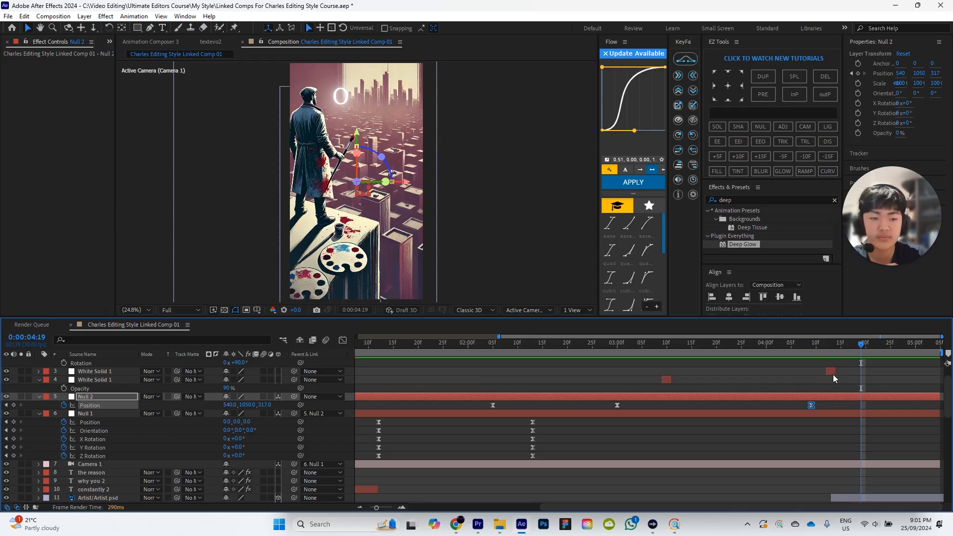
mouse_move(863, 351)
mouse_down()
mouse_move(819, 351)
mouse_move(862, 351)
mouse_up()
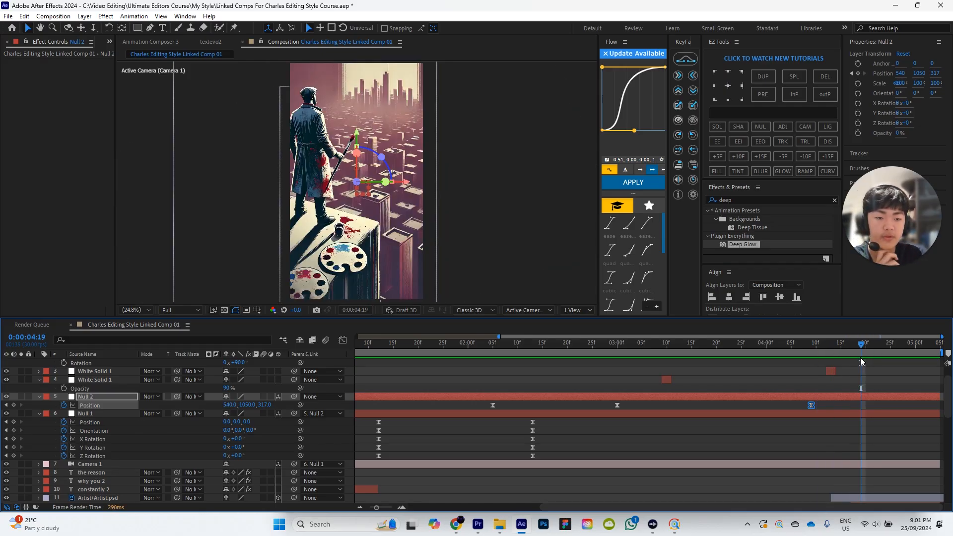
drag(246, 405, 617, 427)
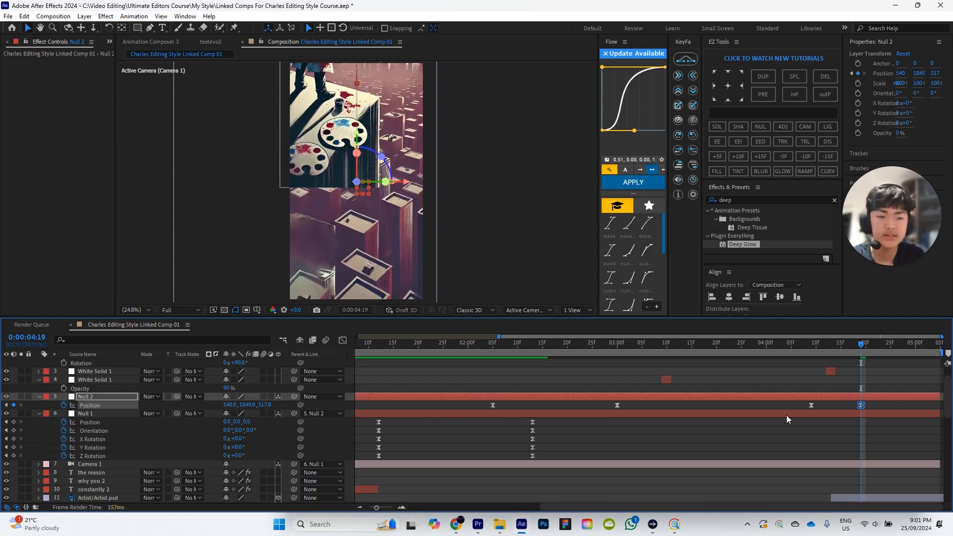
Step: Shift both Artist layers and the OTHERS text down together to Y positions of about 2033, 1827 and 1368
scroll(862, 470, down, 1)
click(850, 473)
scroll(839, 459, down, 3)
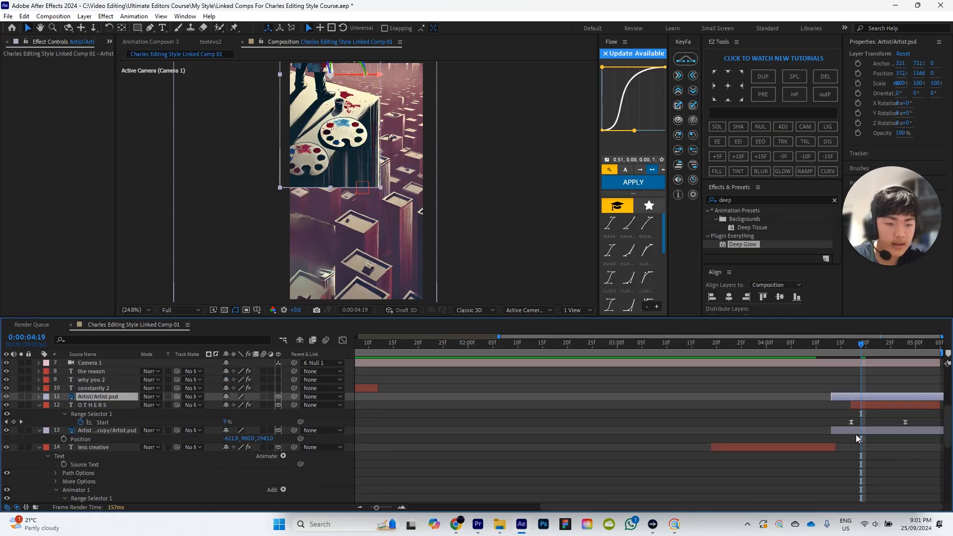
shift+click(857, 431)
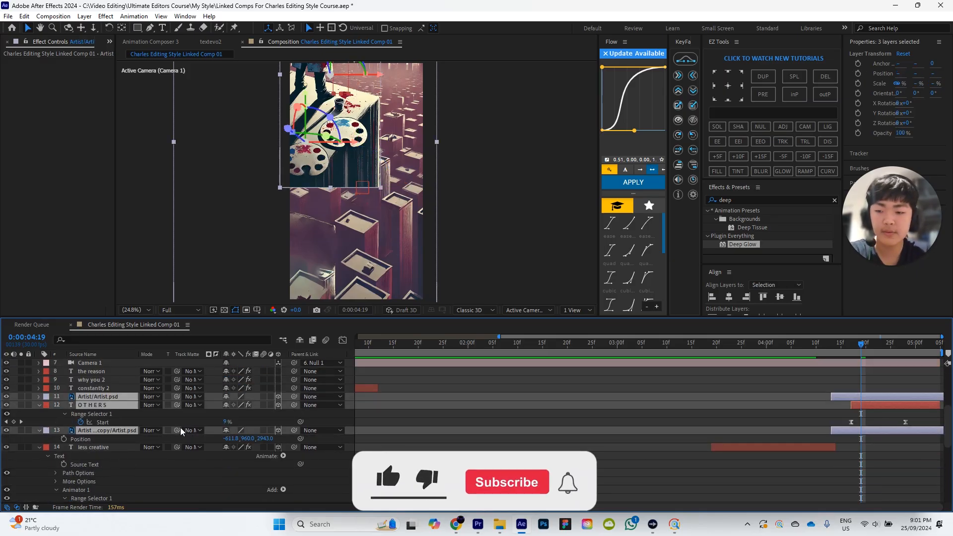
key(p)
drag(254, 406, 437, 406)
drag(531, 477, 608, 477)
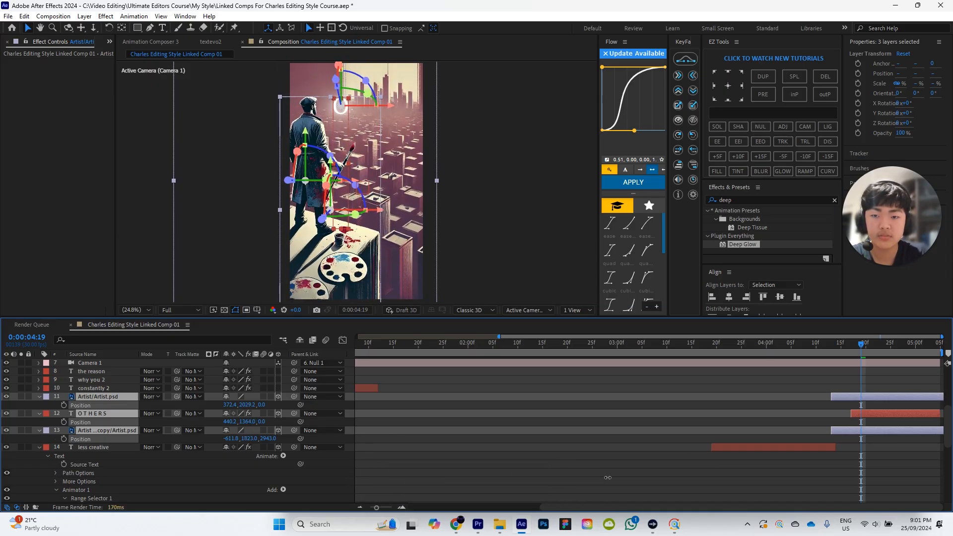
click(747, 489)
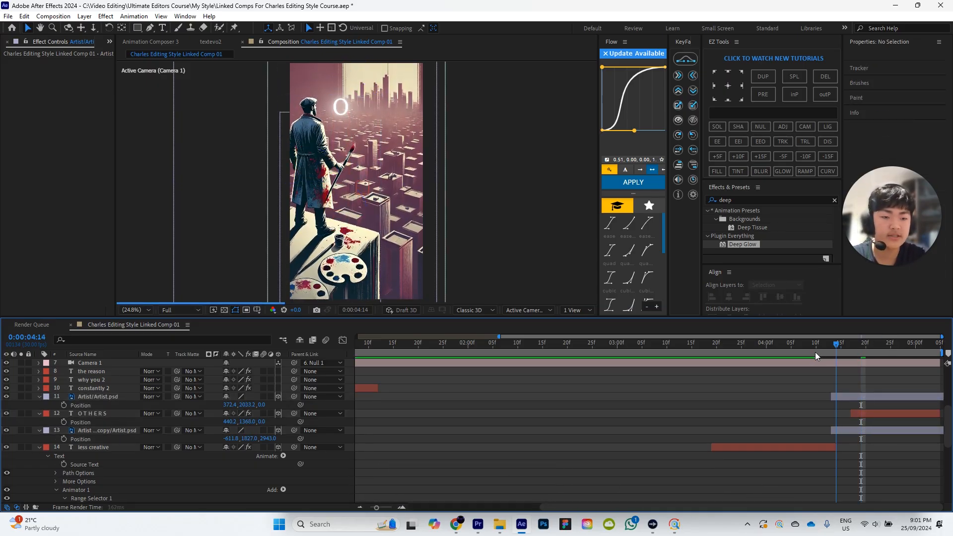
Step: Move Null 2's last Position keyframe out to about 4:28 and preview the downward camera move
click(791, 353)
key(space)
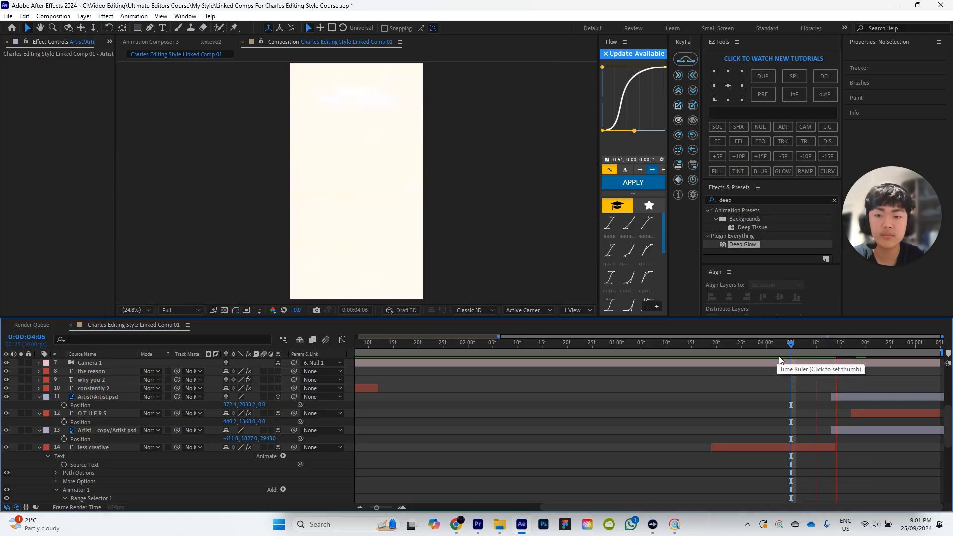
click(821, 351)
scroll(849, 380, up, 5)
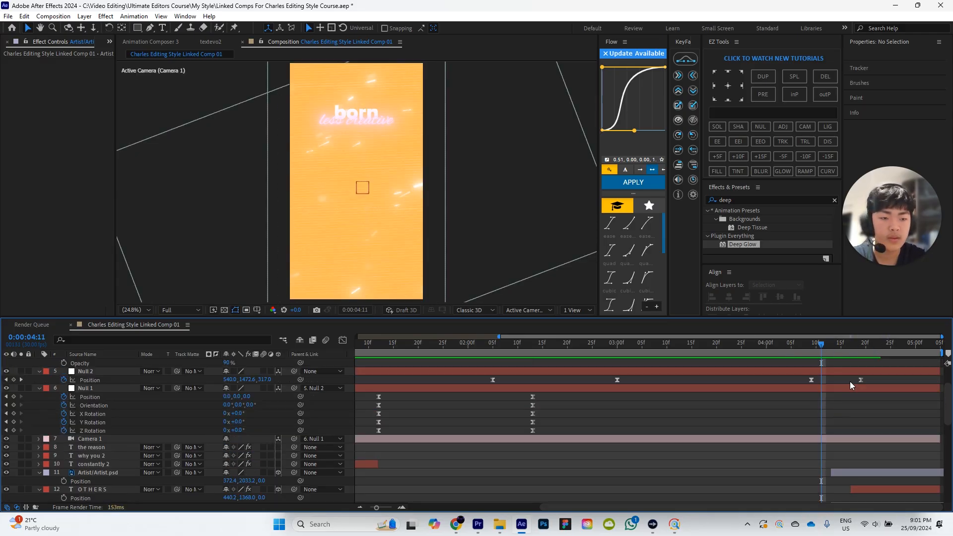
drag(882, 428, 804, 433)
click(878, 433)
drag(862, 430, 914, 431)
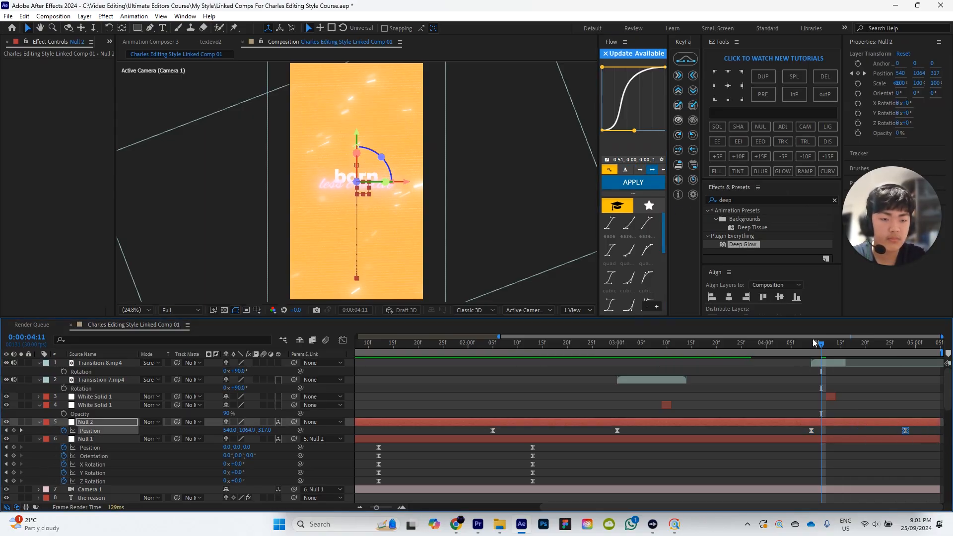
scroll(835, 351, left, 1)
key(space)
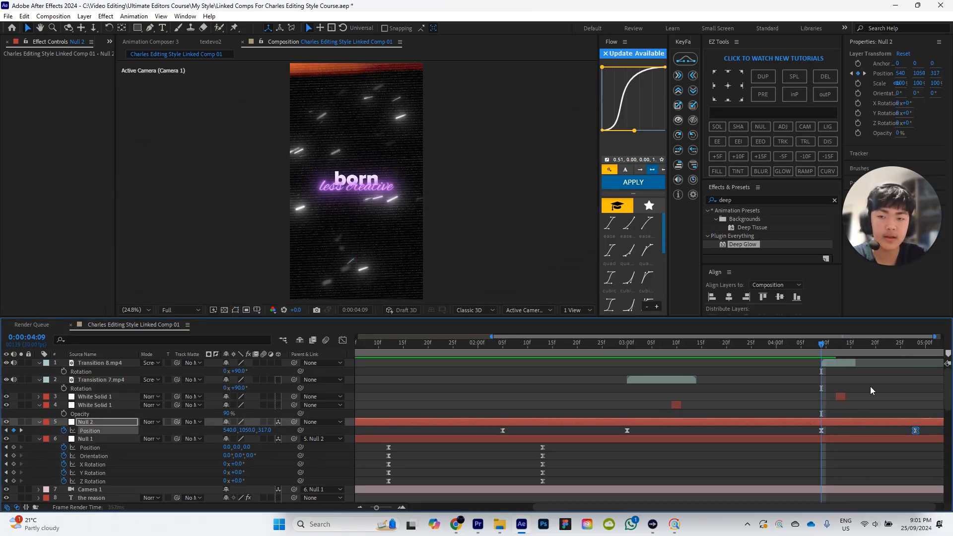
key(space)
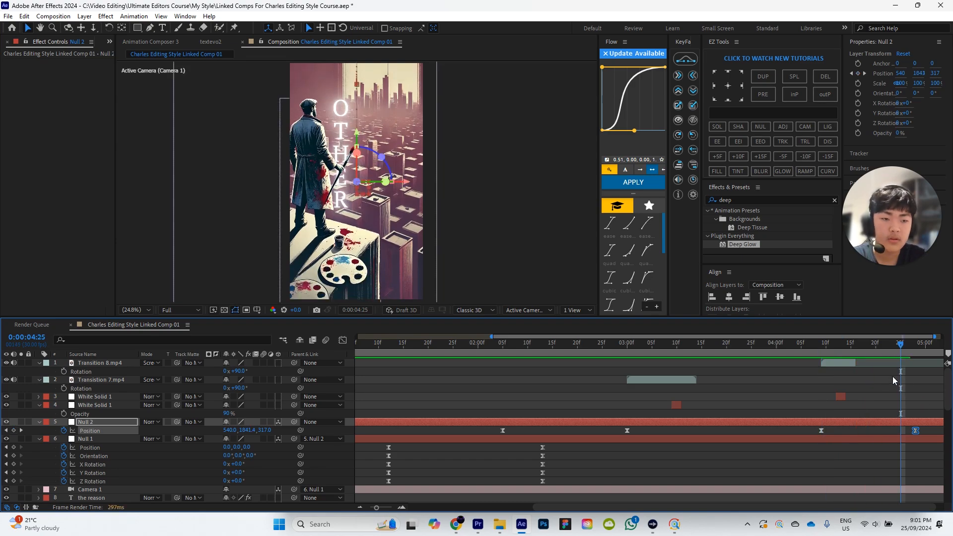
Step: Retime Null 2's Position keyframe at 4:09 to about 4:07, previewing the camera move
click(796, 356)
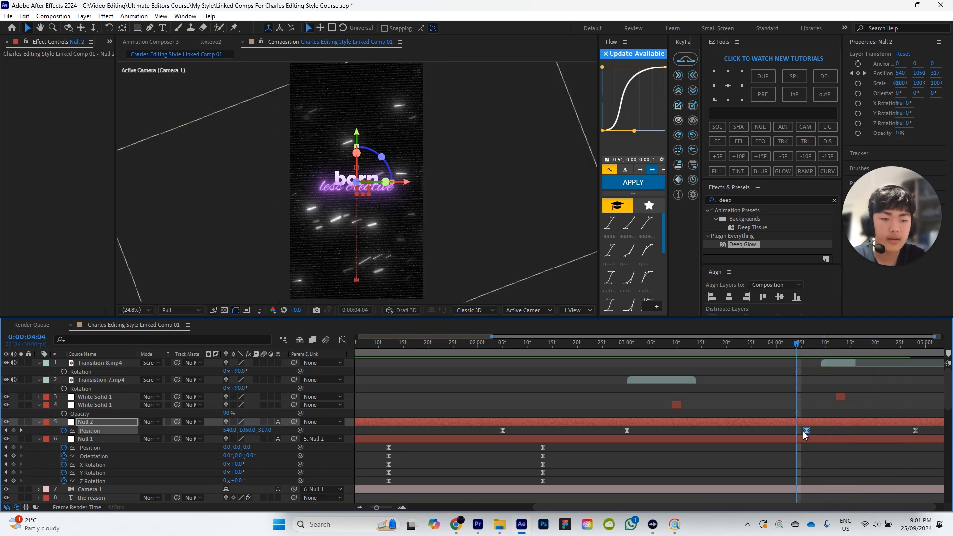
drag(804, 431, 800, 432)
key(space)
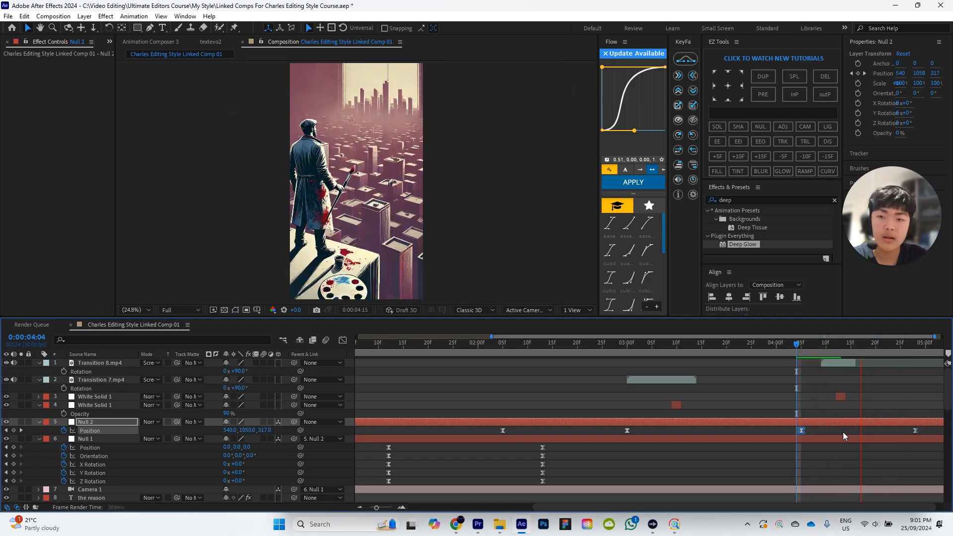
key(space)
drag(801, 430, 811, 430)
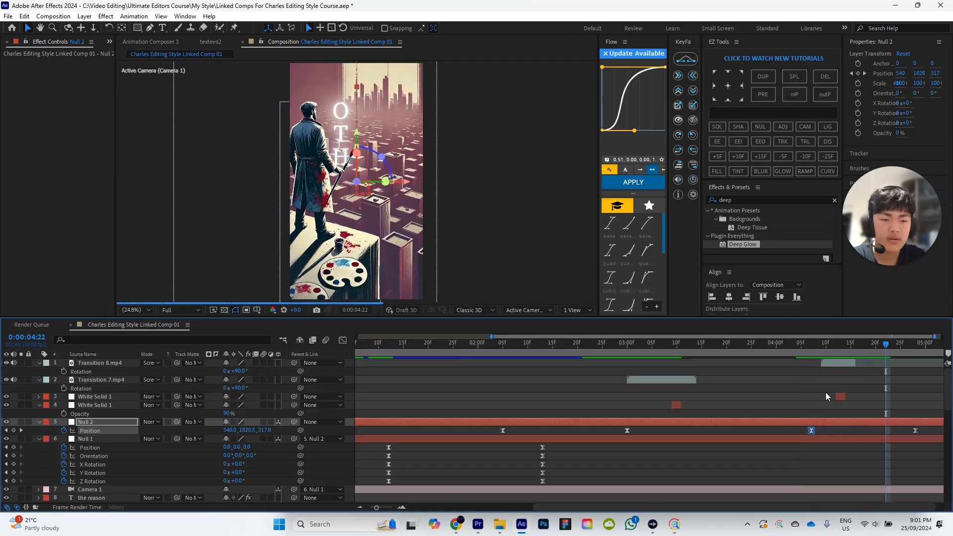
Step: Retime Null 2's Position keyframe at 4:07 to about 4:10 and preview the camera move
click(802, 342)
key(space)
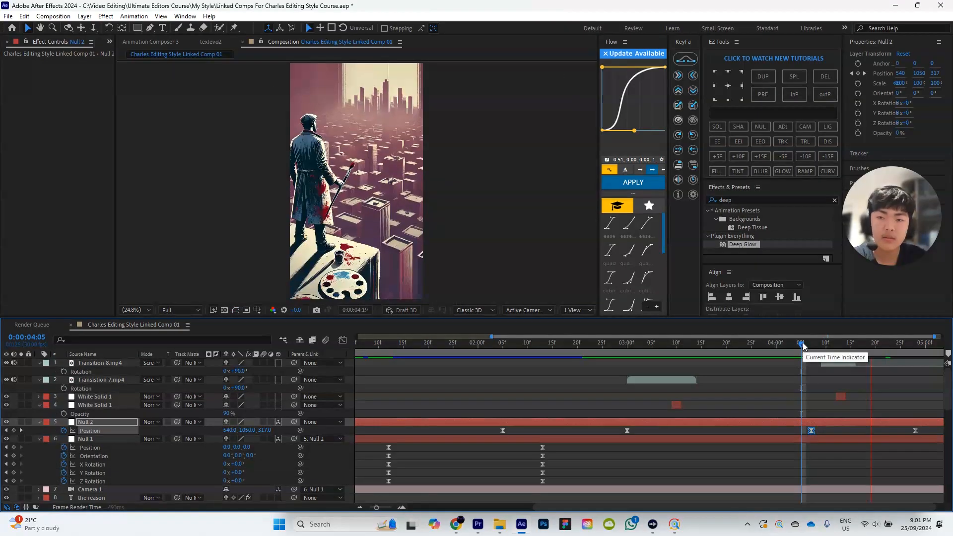
key(space)
drag(811, 430, 821, 430)
drag(831, 344, 803, 350)
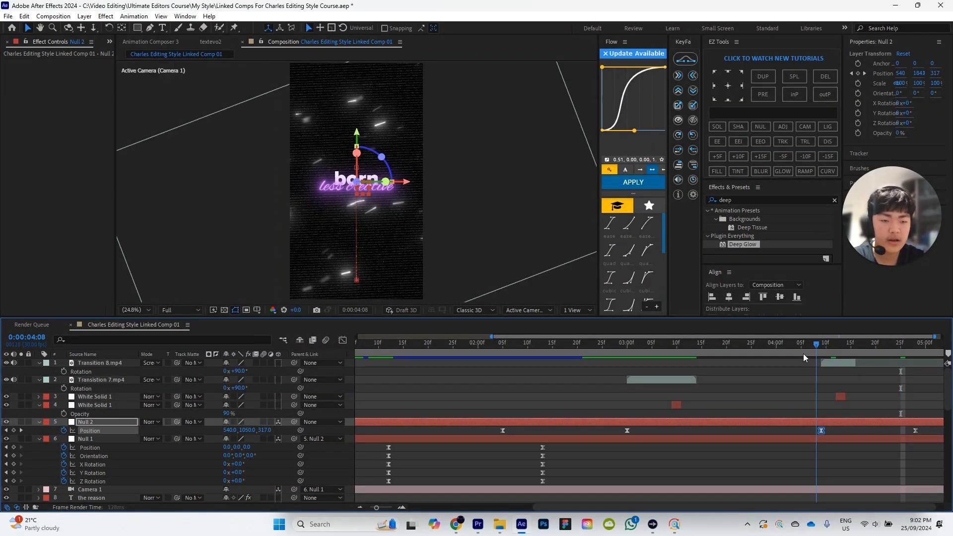
key(space)
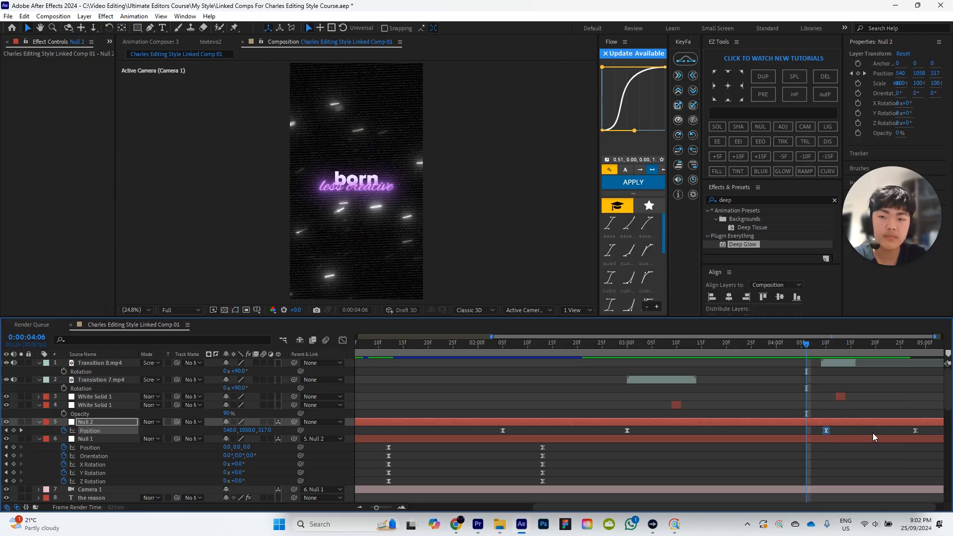
key(space)
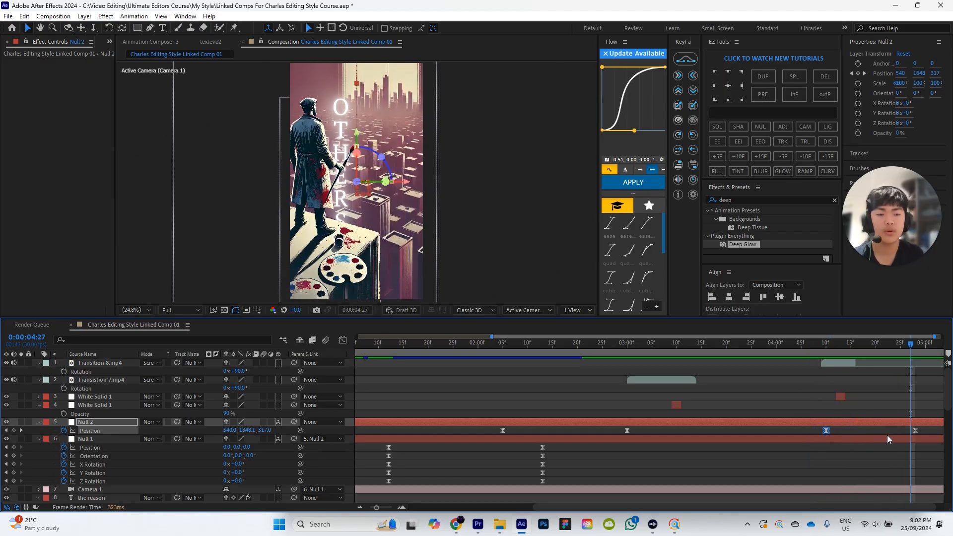
click(884, 433)
key(space)
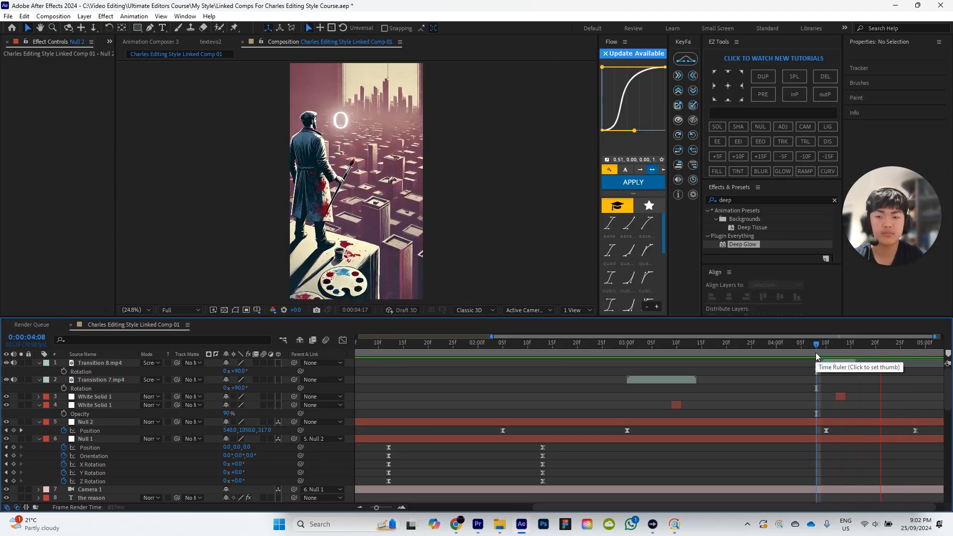
drag(860, 343, 800, 358)
key(space)
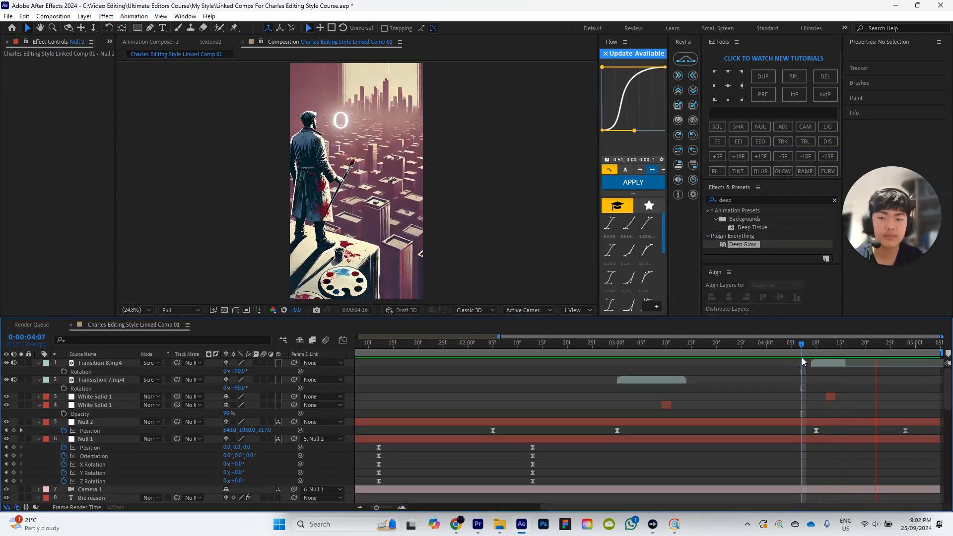
Step: Move Null 2's last Position keyframe out to about 5:05 and preview the slower camera move
drag(905, 430, 939, 430)
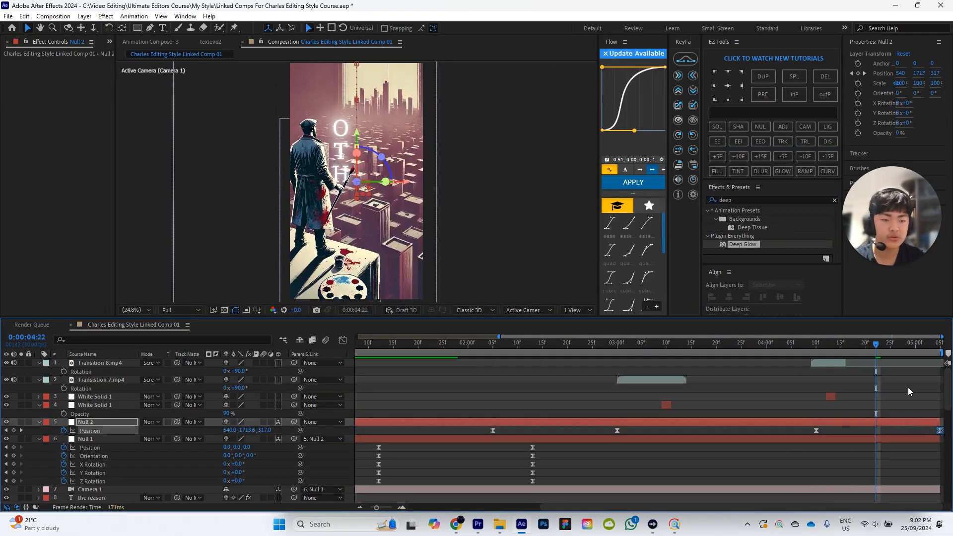
click(808, 350)
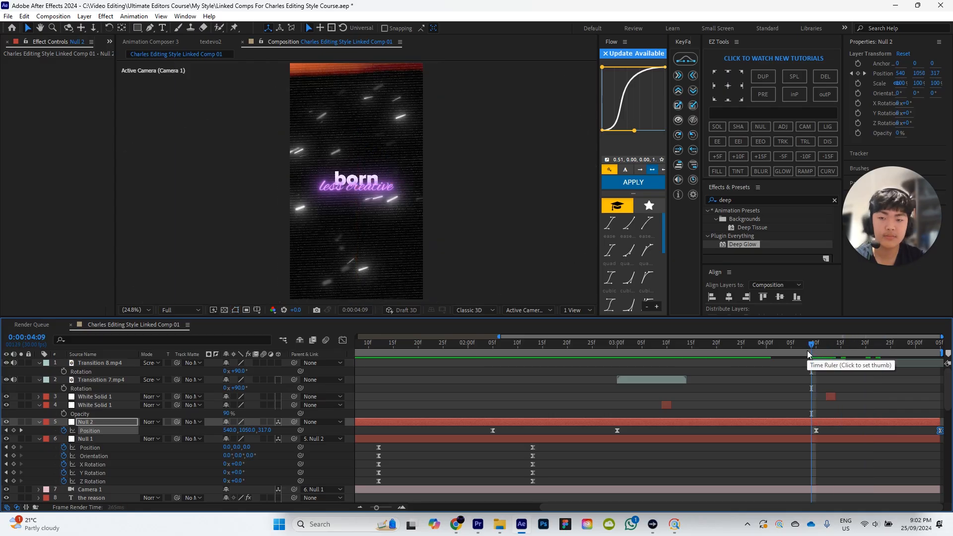
click(913, 358)
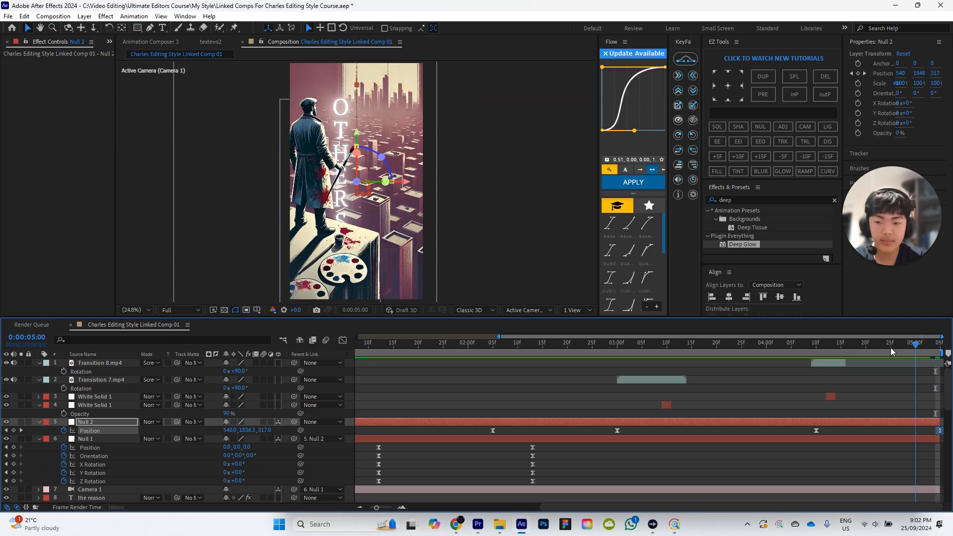
click(814, 357)
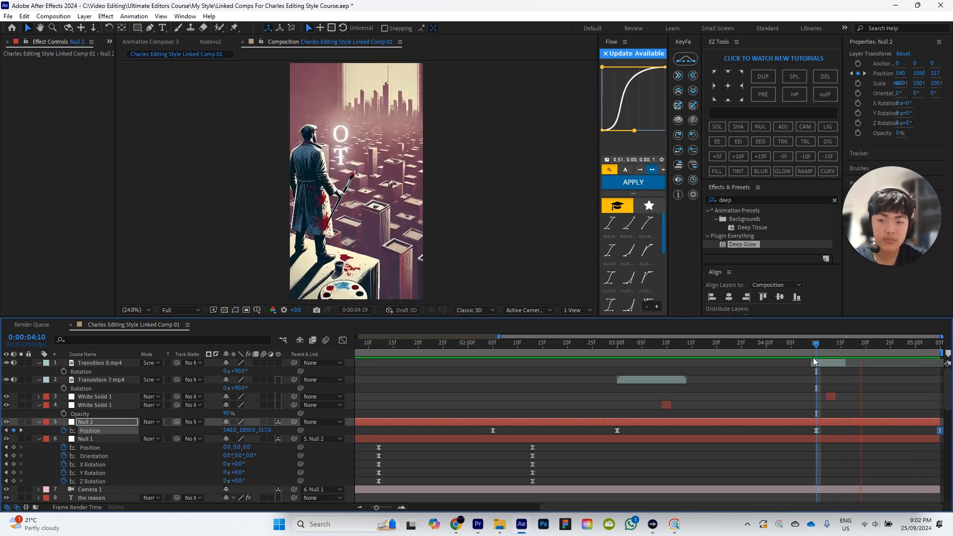
key(space)
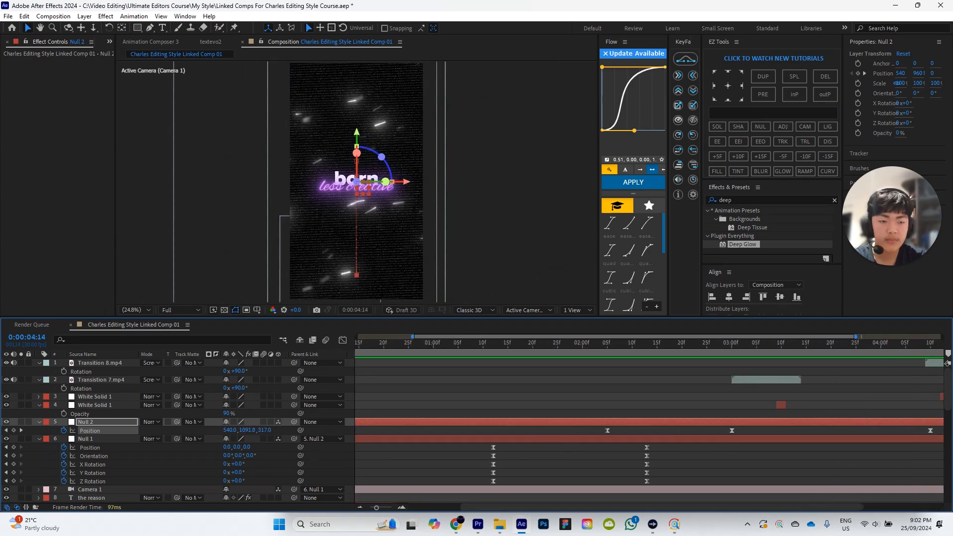
Step: Pull Null 2's third Position keyframe back to about 4:05 and play the transition
drag(812, 365, 783, 347)
key(space)
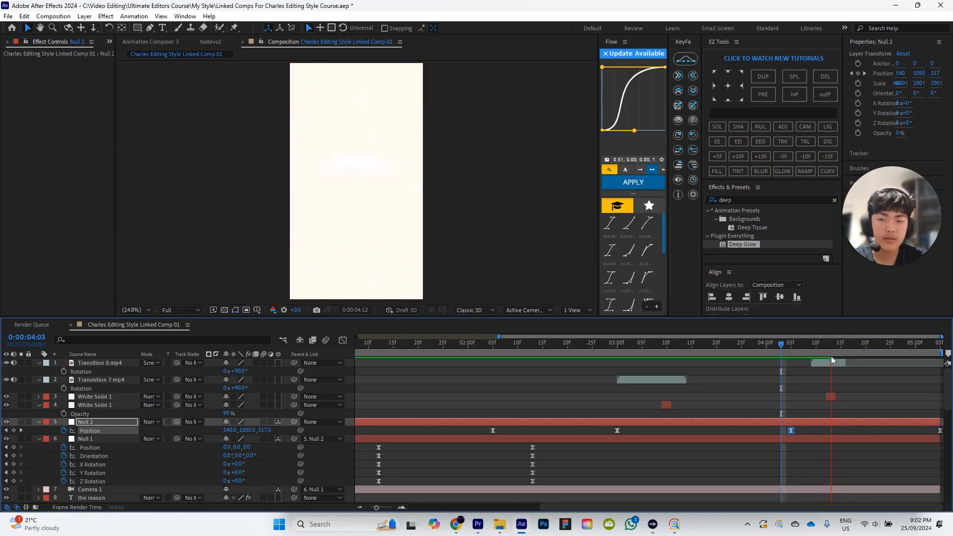
key(space)
Step: Move Null 2's last Position keyframe to 4:17 and set its Y value to 1200
drag(939, 430, 851, 431)
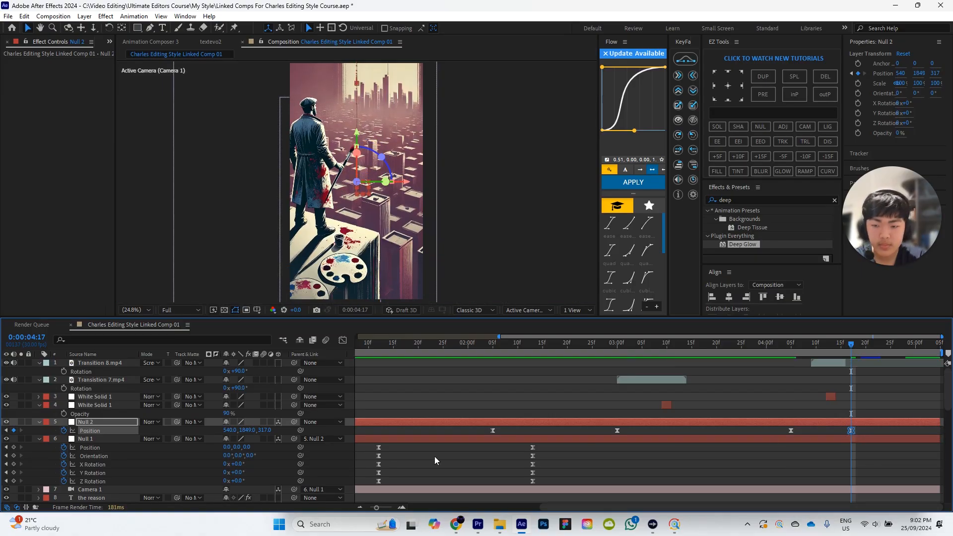
drag(250, 431, 245, 435)
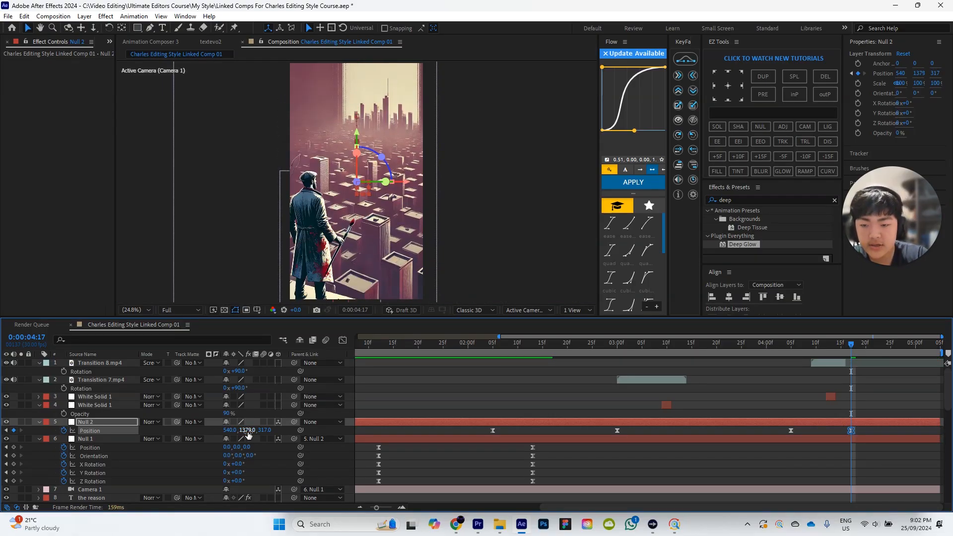
key(Return)
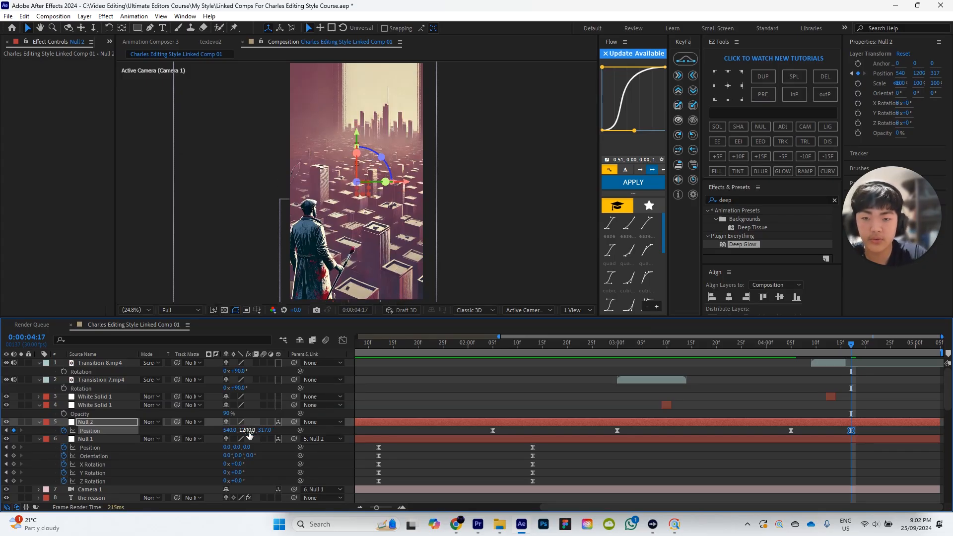
Step: Shift both Artist layers and the OTHERS text up together, with Artist/Artist.psd at Y about 1443 and OTHERS at 778
scroll(681, 472, down, 3)
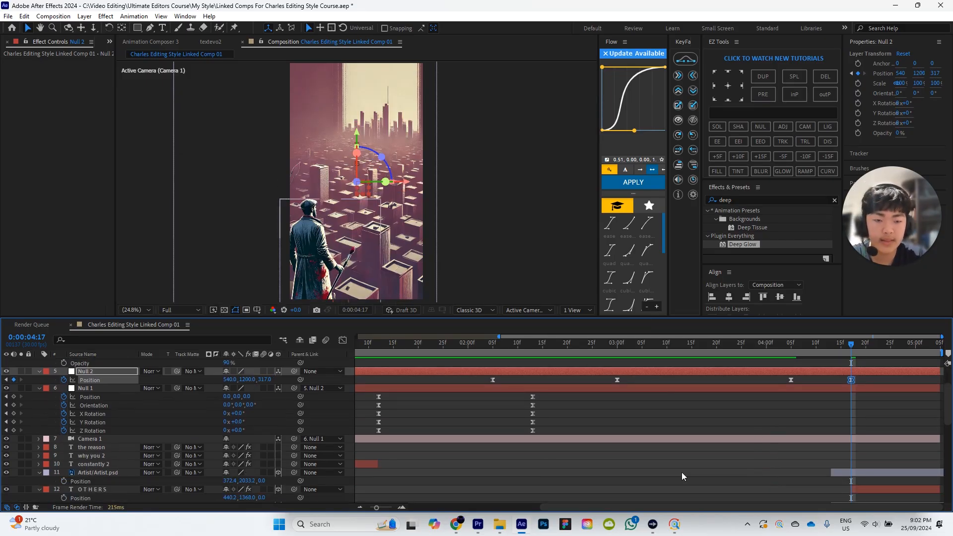
click(99, 472)
scroll(107, 468, down, 3)
shift+click(104, 455)
drag(248, 433, 5, 399)
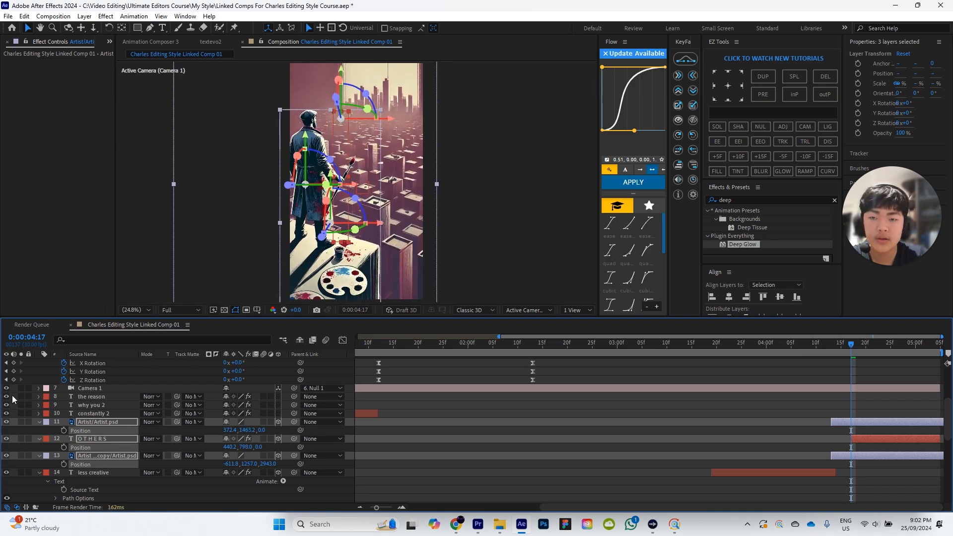
drag(248, 430, 239, 430)
click(373, 413)
Step: Move Null 2's last Position keyframe to about 4:25 and preview the shortened camera move
scroll(845, 382, up, 3)
drag(844, 345, 803, 352)
drag(850, 380, 890, 380)
drag(835, 355, 785, 351)
key(space)
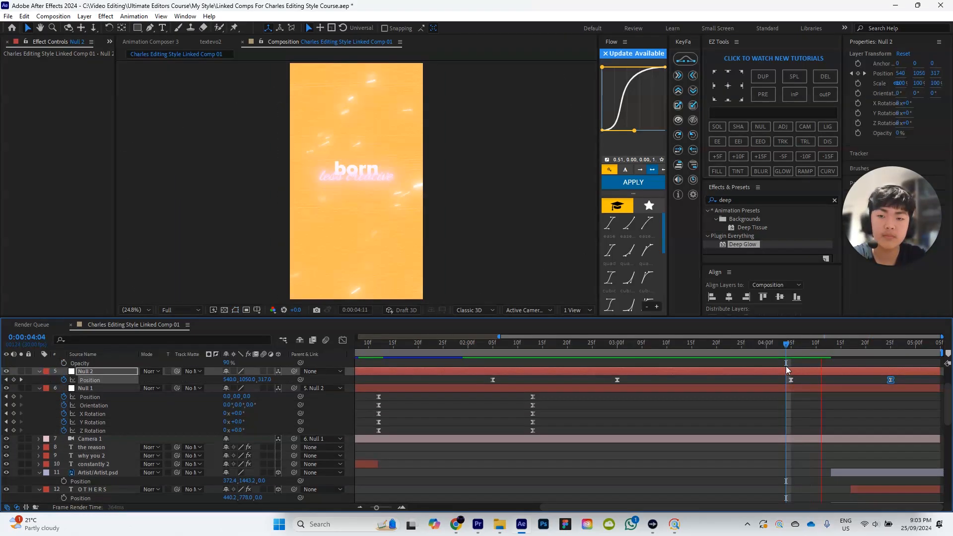
Step: Play and scrub the section from about 4:00 to 5:04 to check the camera move and the OTHERS reveal
drag(868, 347, 793, 376)
key(space)
key(space)
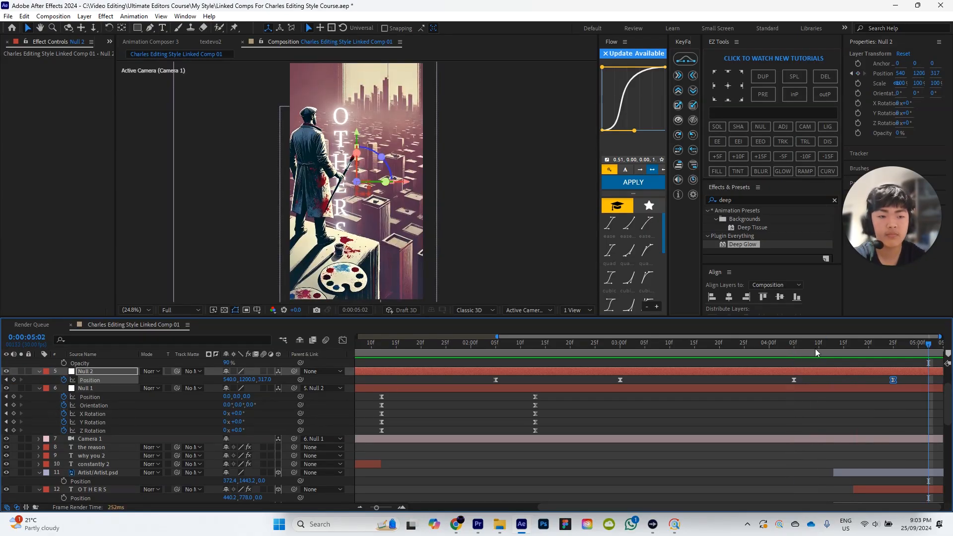
click(785, 353)
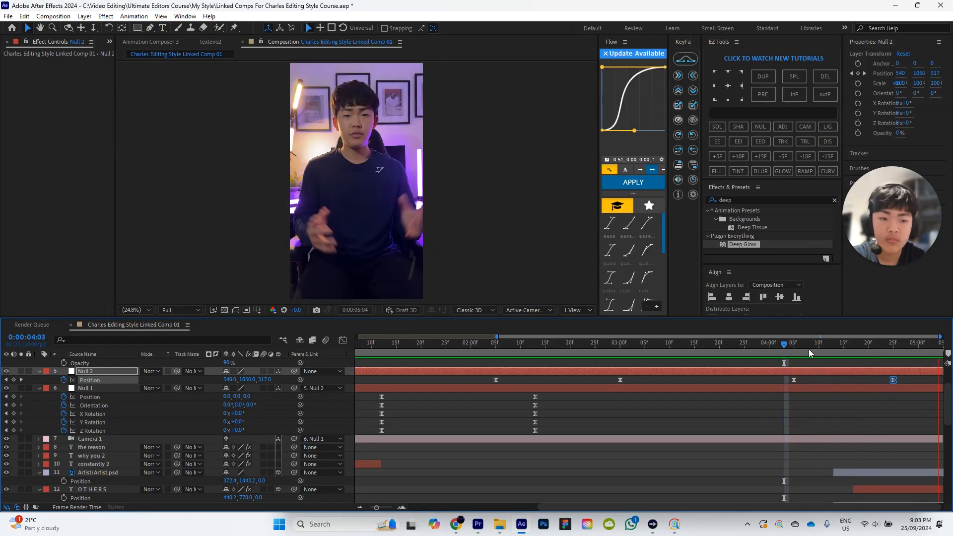
key(space)
drag(815, 343, 786, 365)
key(space)
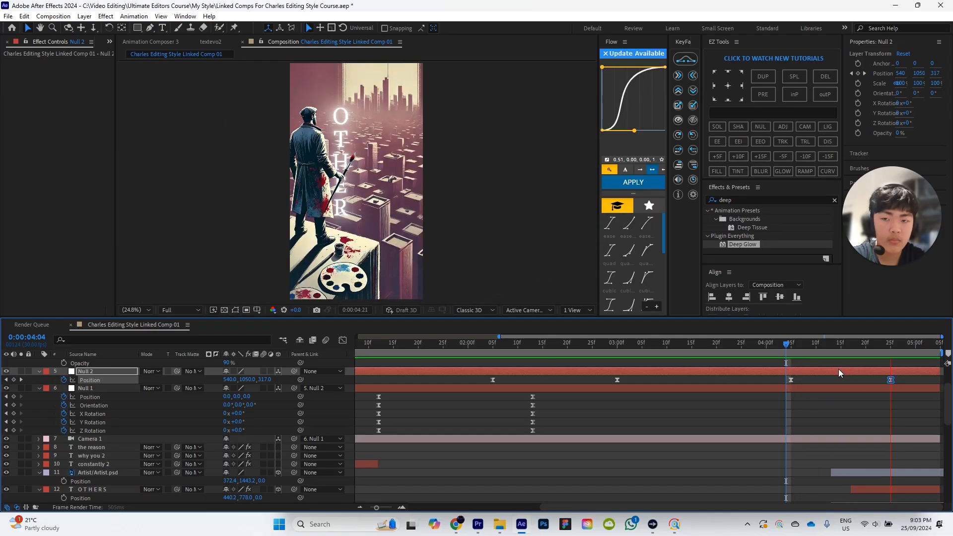
click(788, 350)
drag(788, 351, 898, 357)
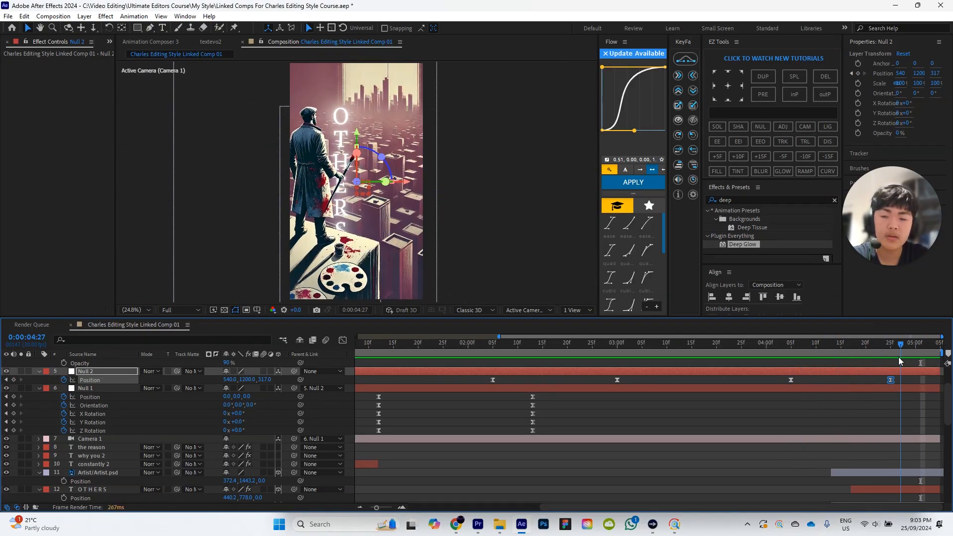
click(875, 413)
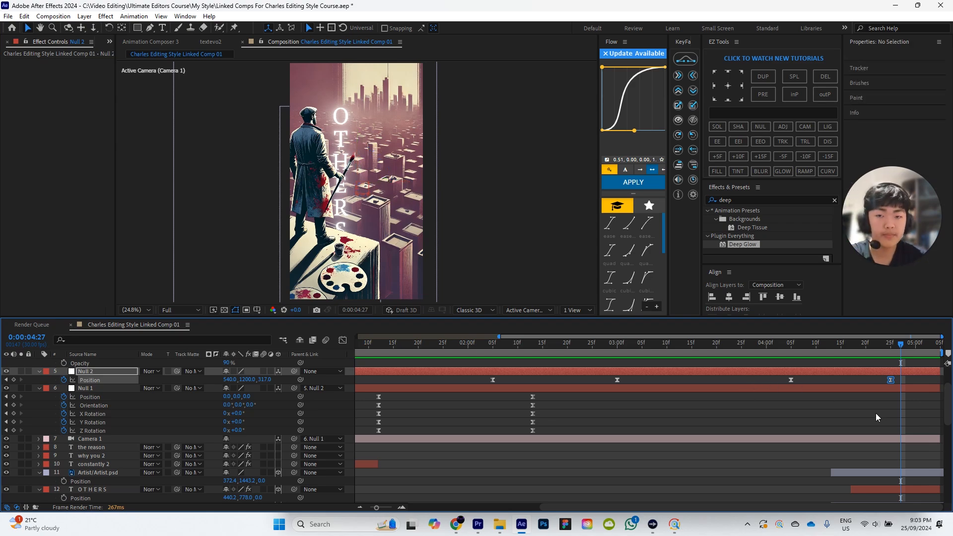
drag(882, 351, 770, 353)
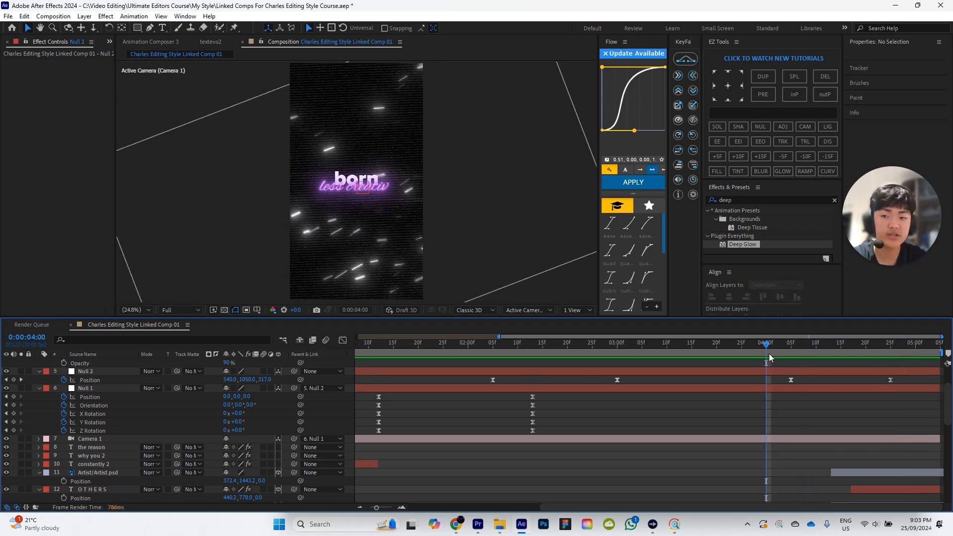
key(space)
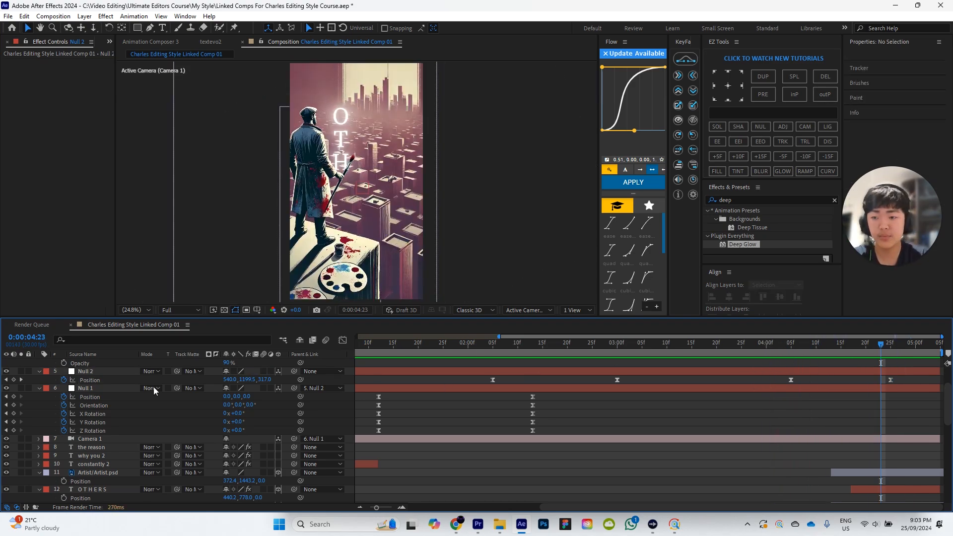
Step: Collapse the expanded properties of all layers in the timeline
click(39, 389)
click(39, 371)
scroll(45, 378, up, 2)
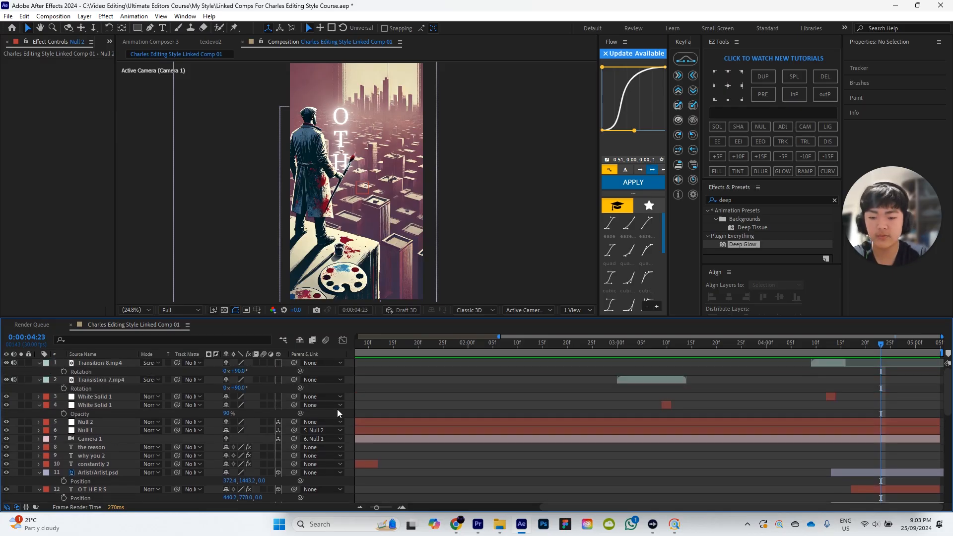
key(u)
key(u)
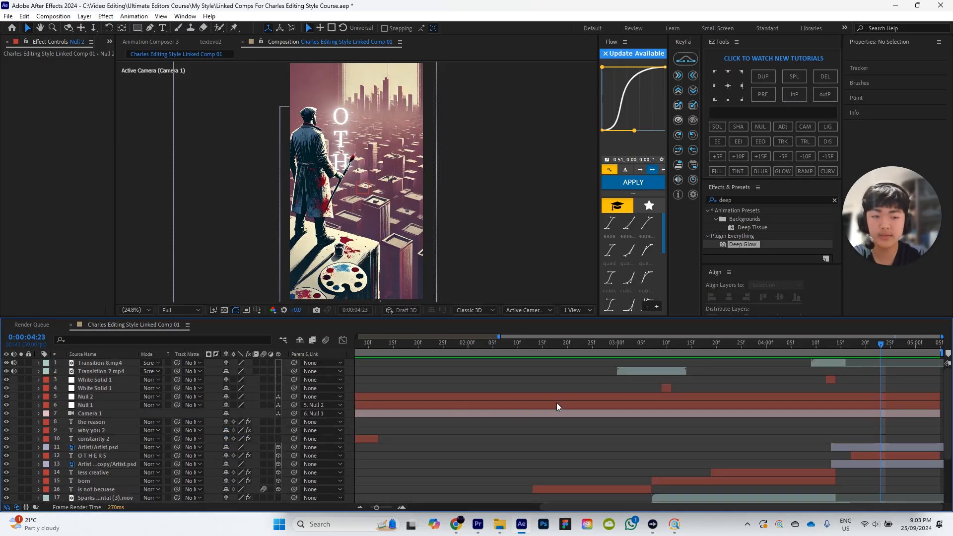
Step: Turn on motion blur for all layers in the composition, from Transition 8.mp4 down to Raw Footage.mp4
scroll(552, 404, down, 3)
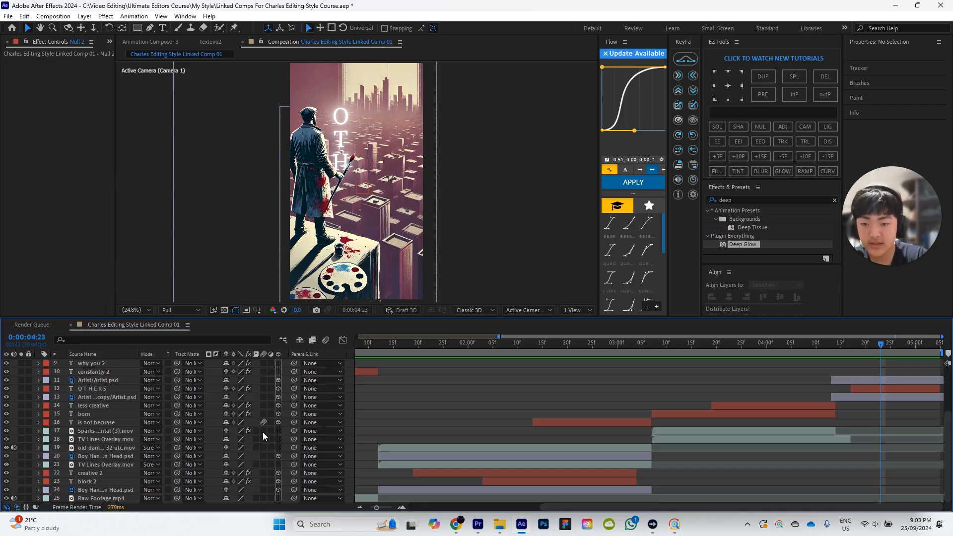
drag(263, 430, 261, 454)
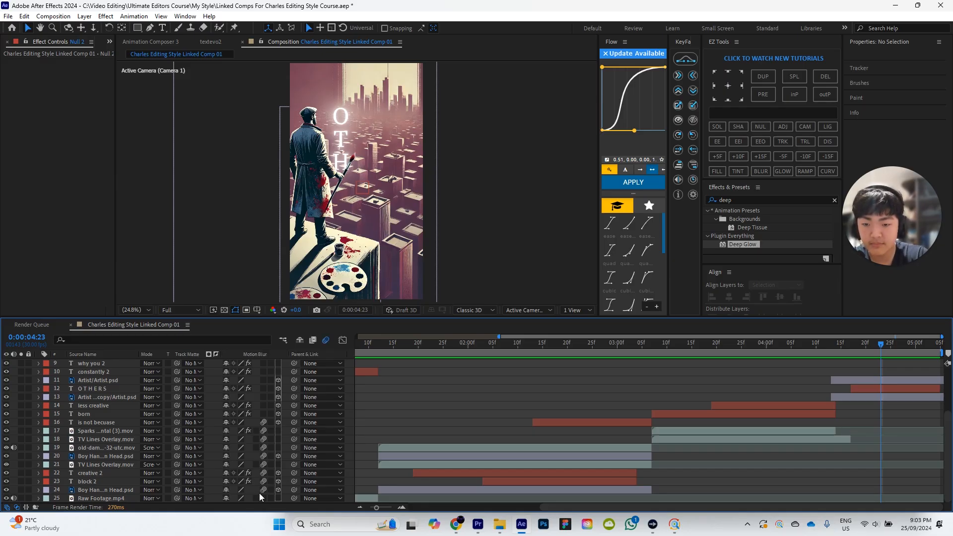
scroll(260, 435, up, 1)
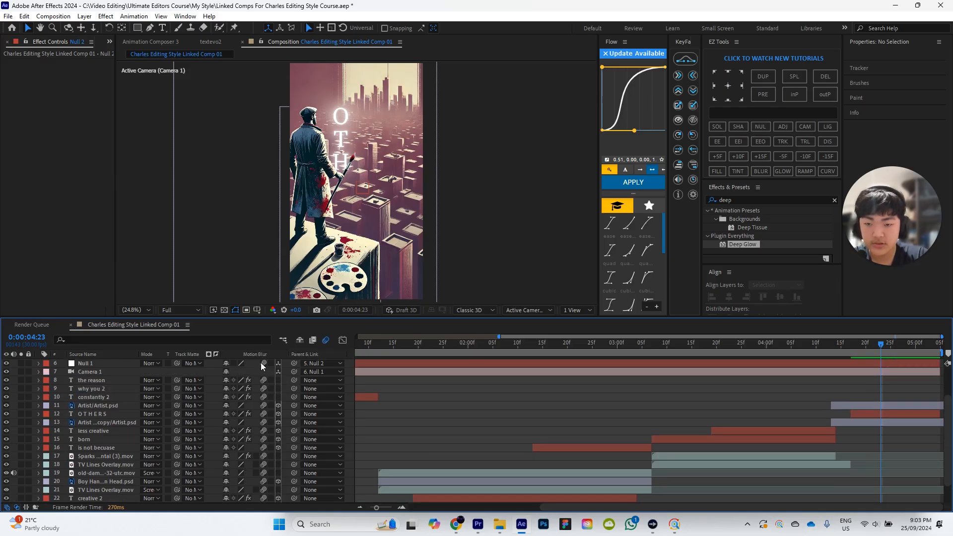
scroll(258, 401, up, 2)
drag(261, 397, 262, 363)
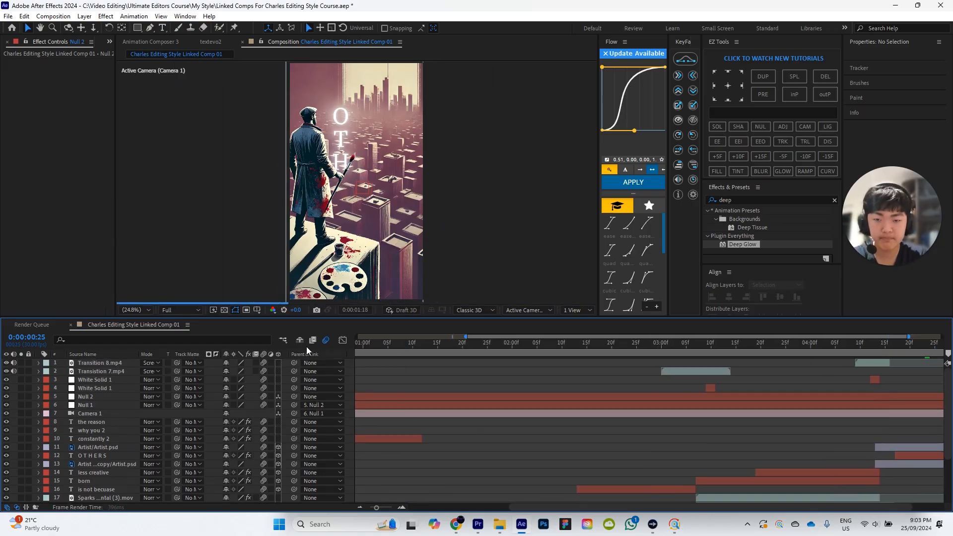
Step: Try pre-composing the layers from Null 2 down to the lower Boy Han...n Head.psd and preview the result from the start
key(Home)
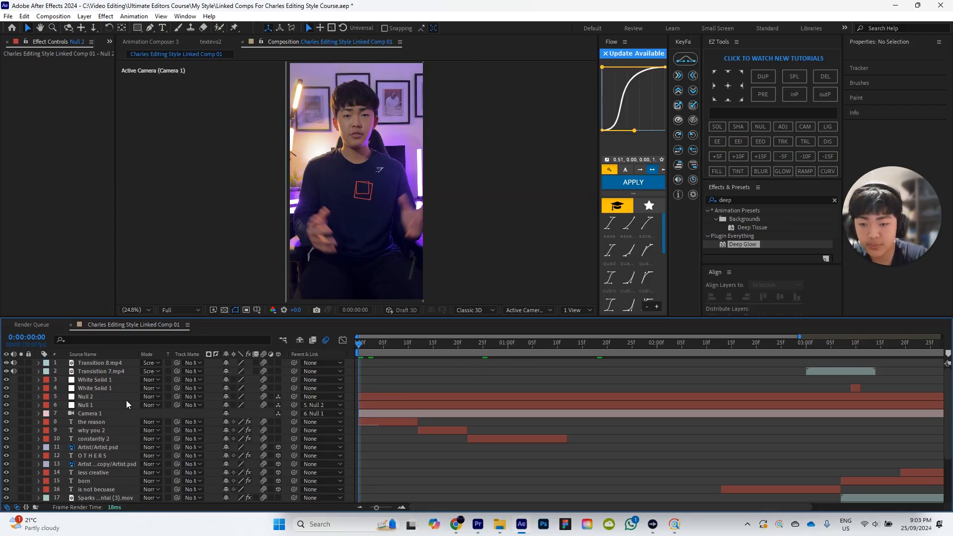
click(85, 397)
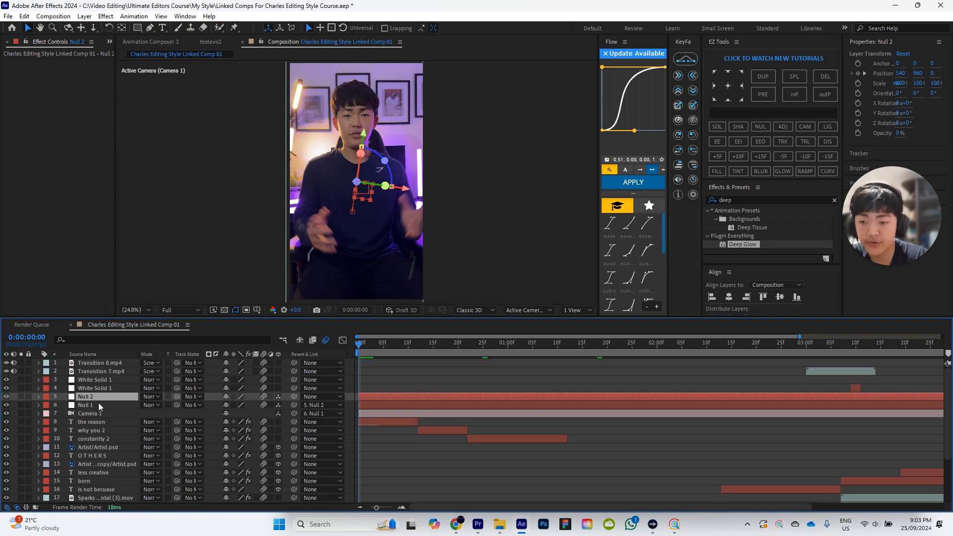
scroll(100, 401, down, 4)
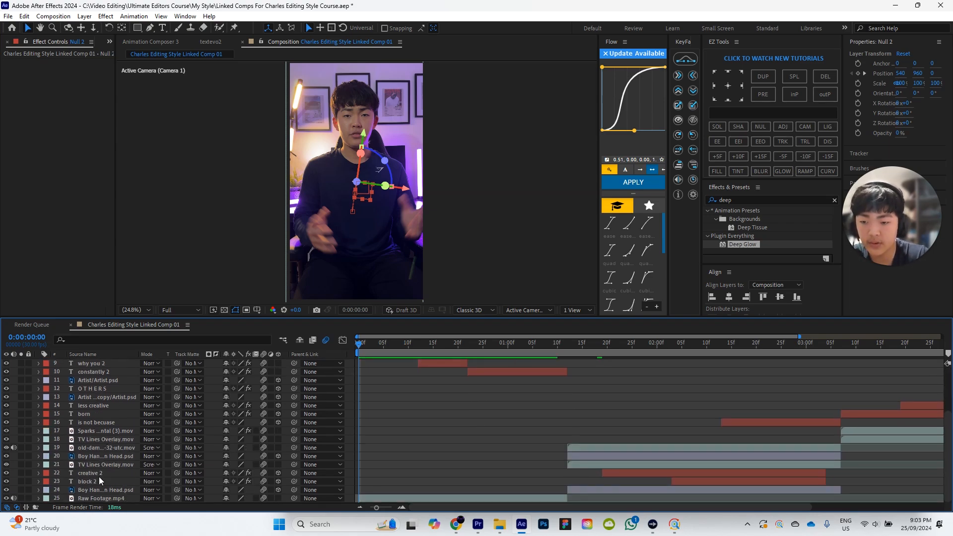
shift+click(104, 490)
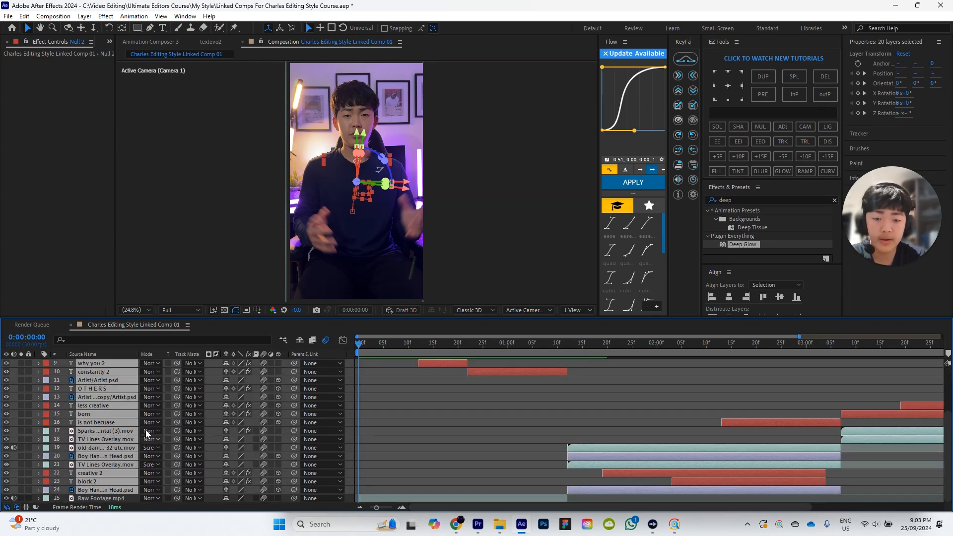
right_click(105, 413)
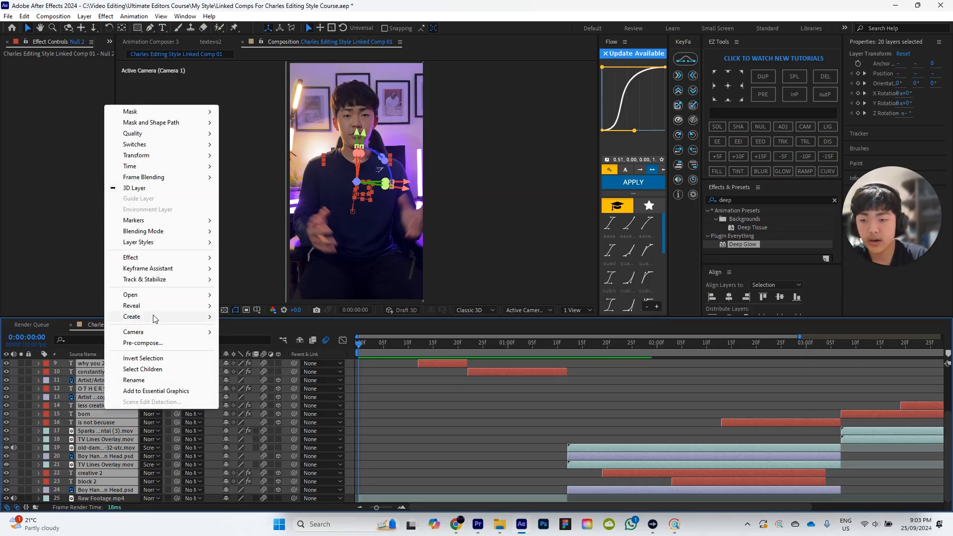
click(143, 343)
key(Return)
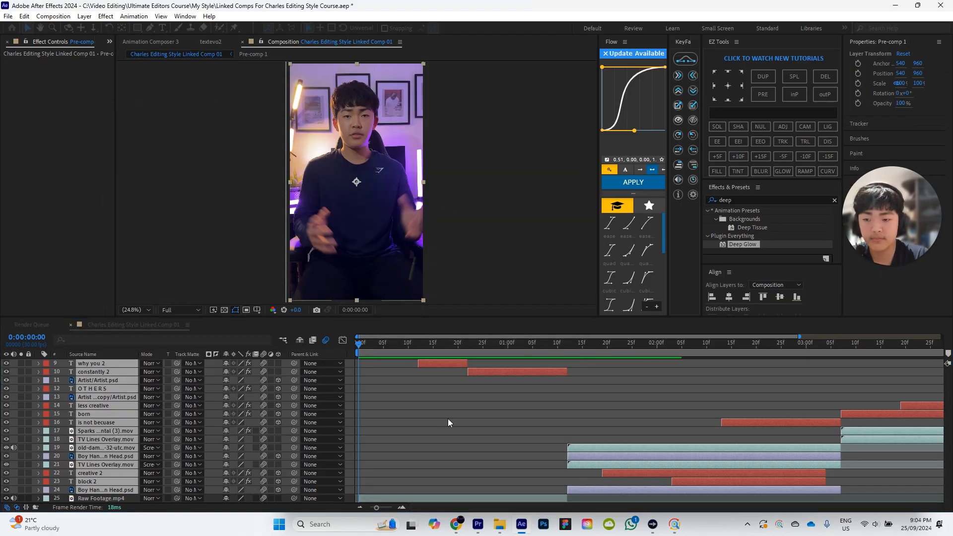
click(436, 427)
key(space)
key(space)
Step: Undo the pre-composition of the nulls, camera, text and footage layers
click(106, 397)
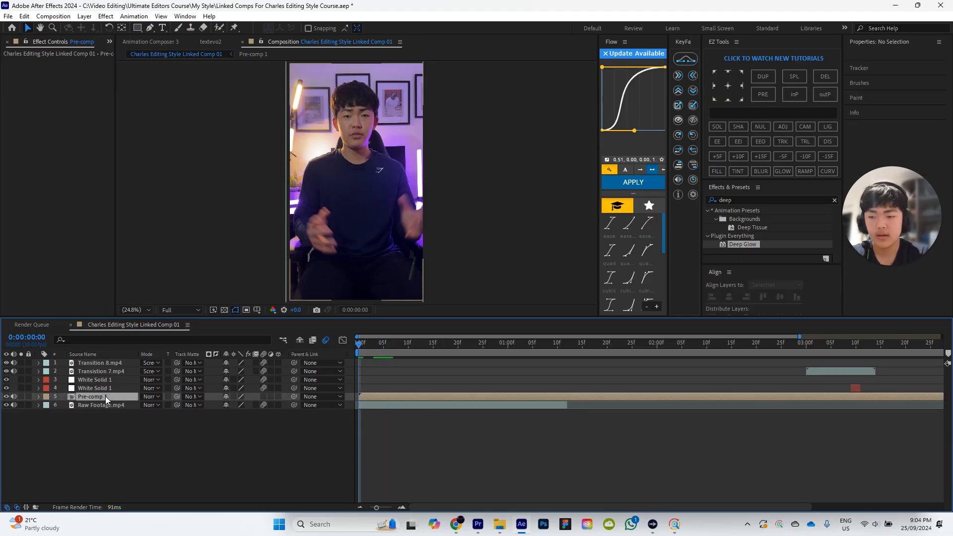
key(ctrl+z)
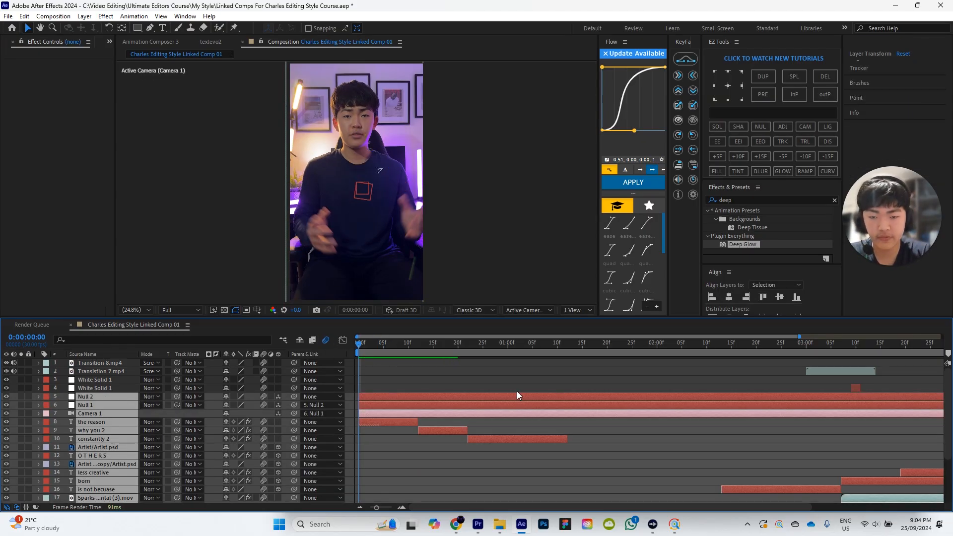
click(504, 383)
key(space)
key(space)
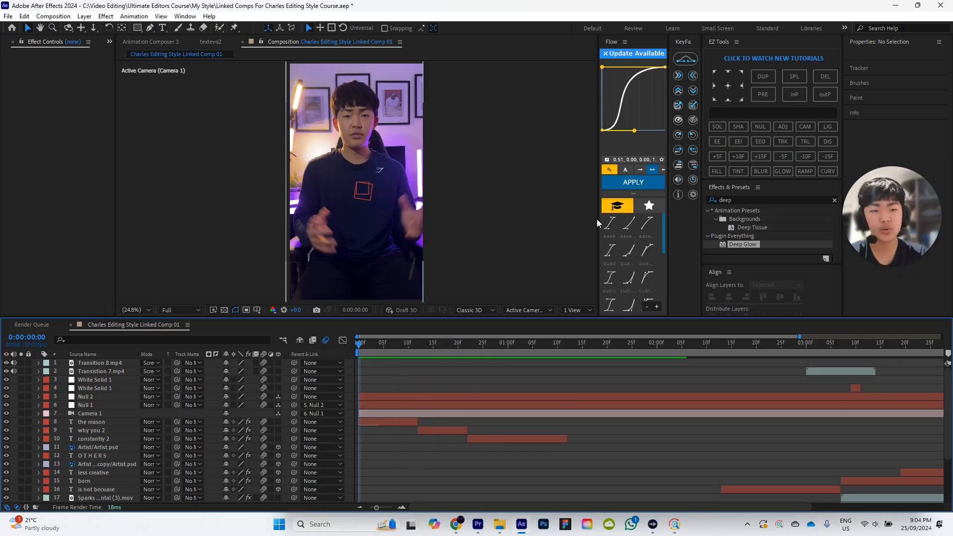
Step: Add a new null object directly above Null 2 and make it a 3D layer
click(760, 127)
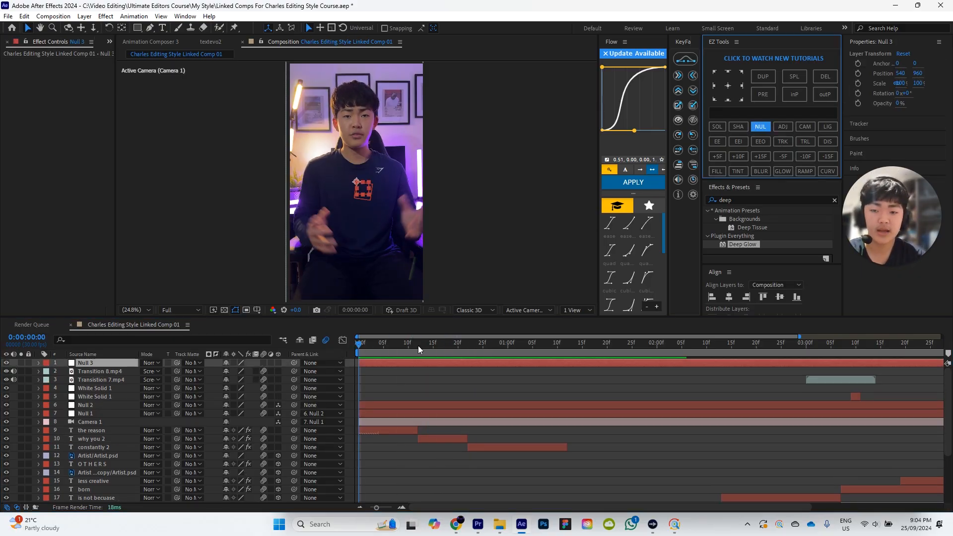
drag(99, 367, 239, 403)
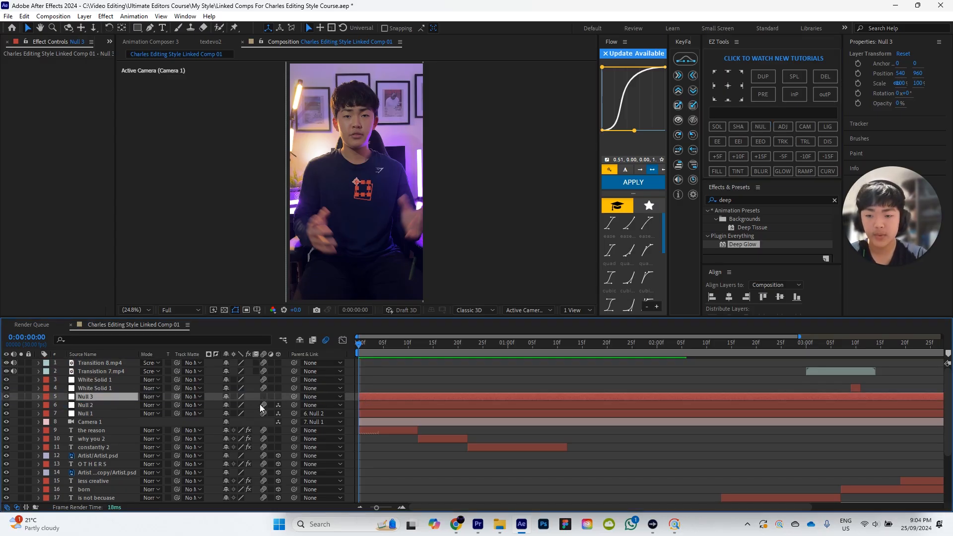
click(279, 396)
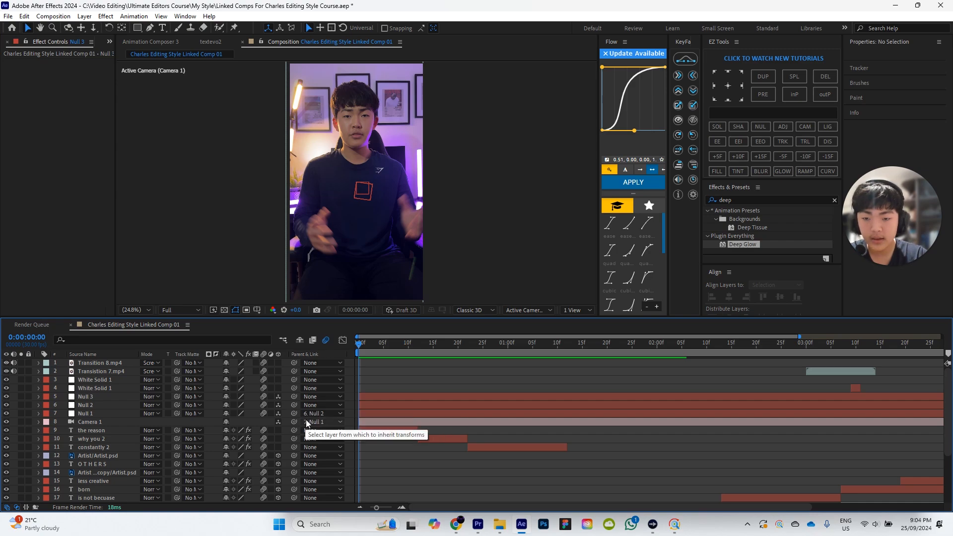
Step: Parent Null 2 to the new null, Null 3
click(113, 406)
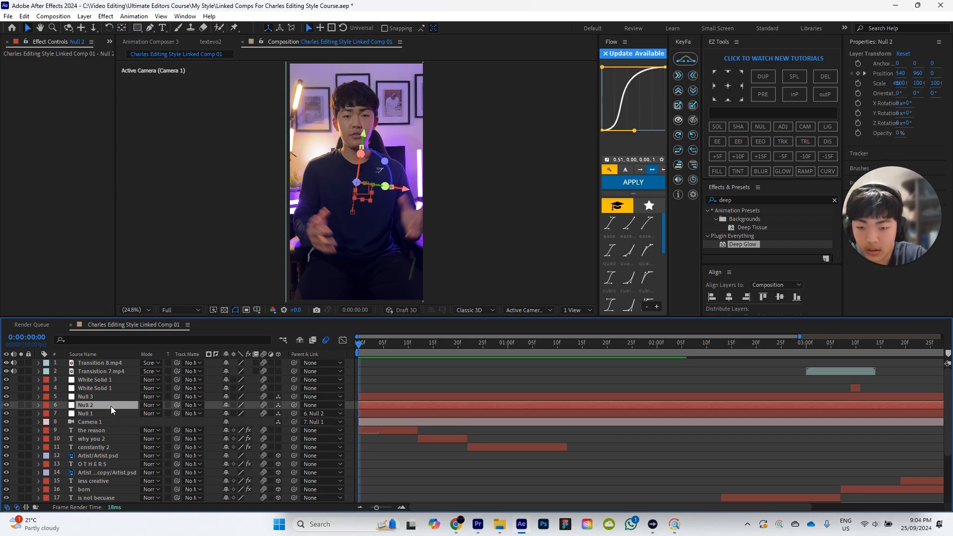
drag(294, 406, 313, 398)
click(442, 390)
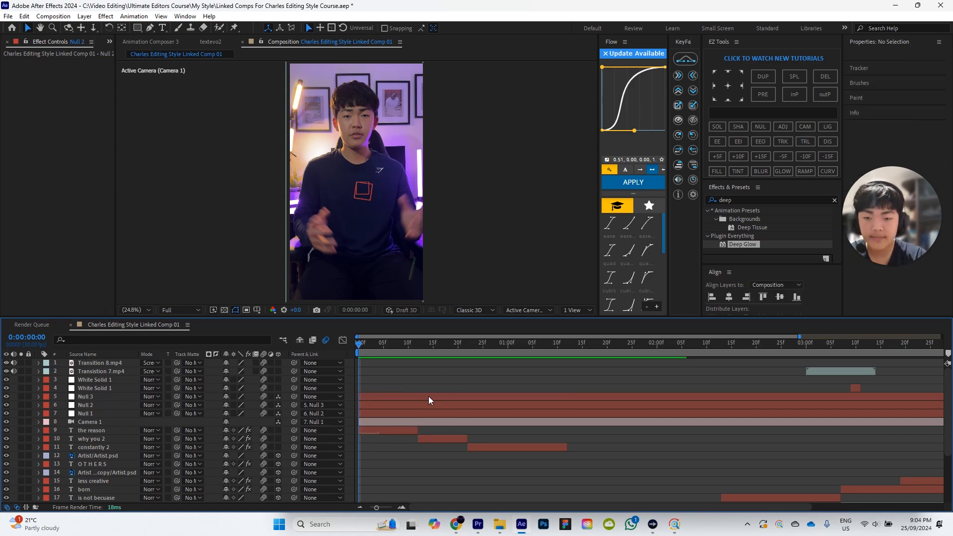
Step: Add the expression wiggle(1.5,40) to Null 3's Position for a subtle camera shake
click(111, 397)
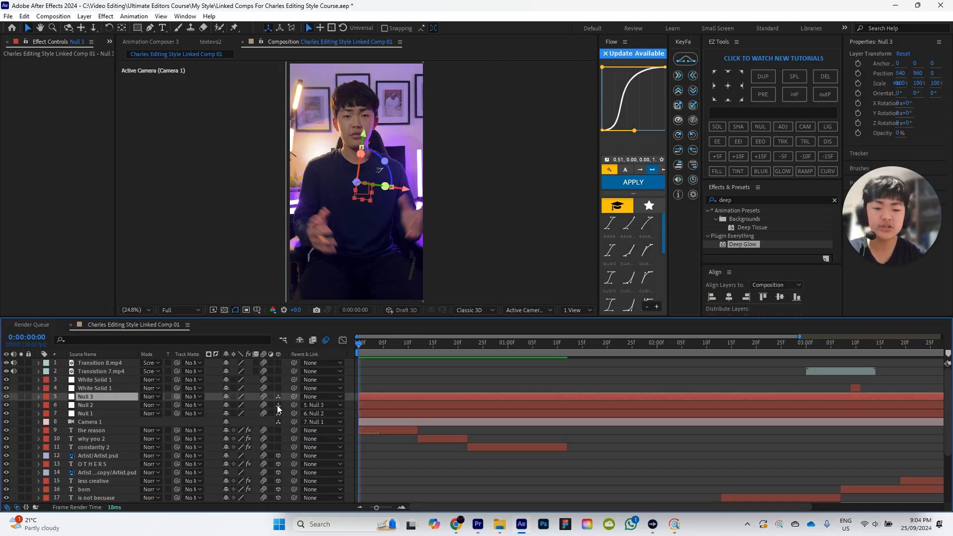
key(p)
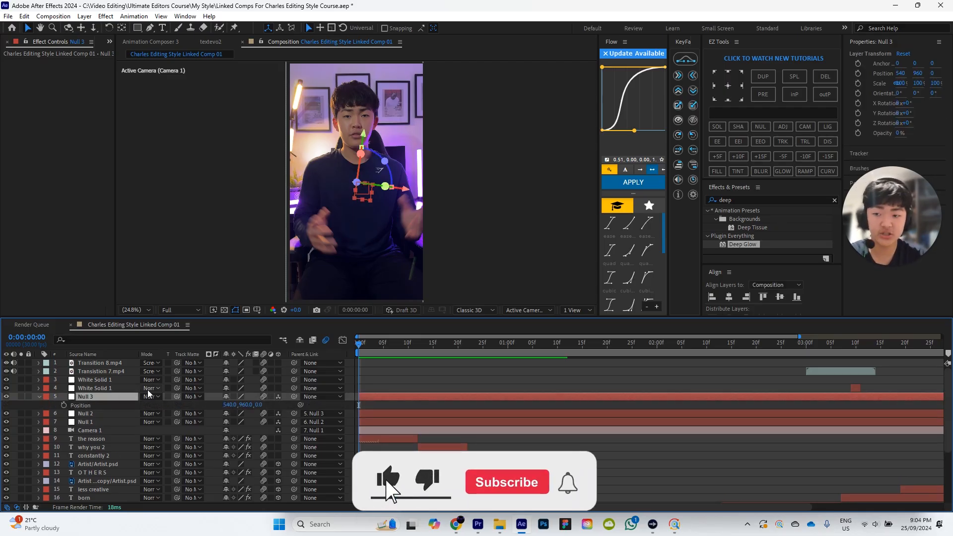
click(64, 405)
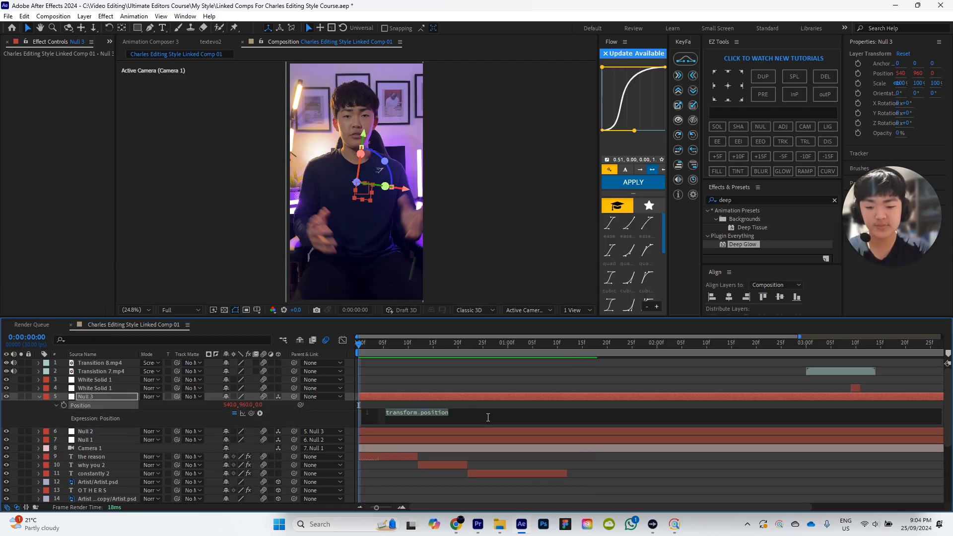
text(wiggle)
key(Return)
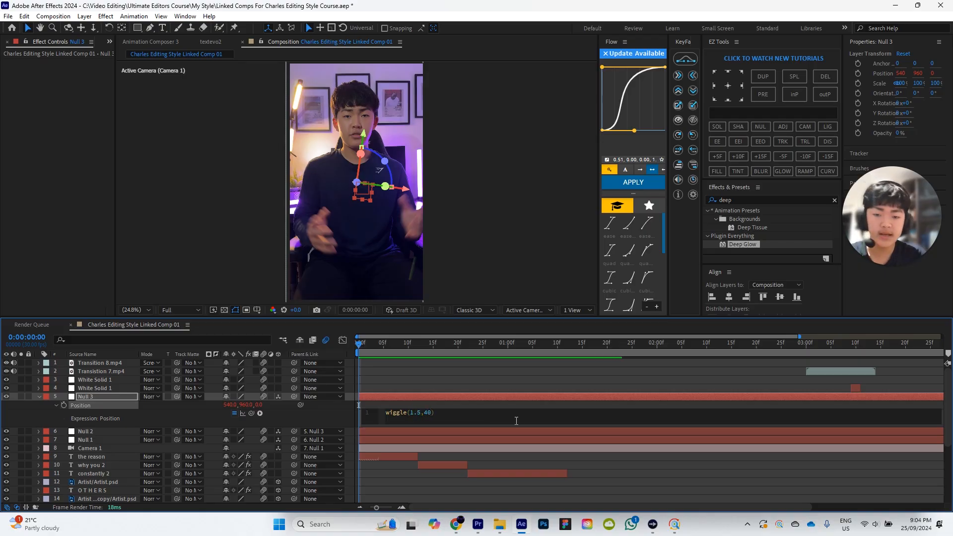
click(520, 385)
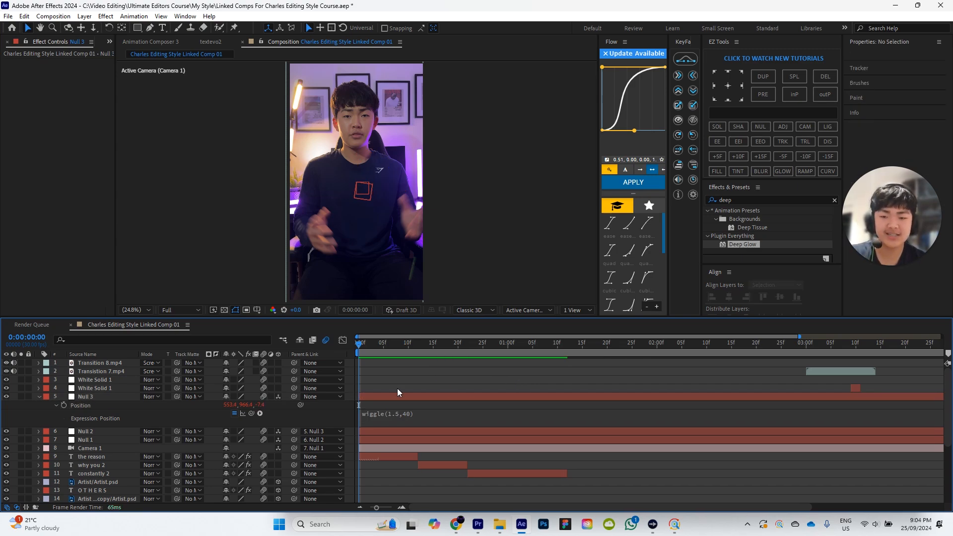
Step: Preview the camera wiggle from the start and check the transition into the "born" scene around 3:09 to 3:13
key(space)
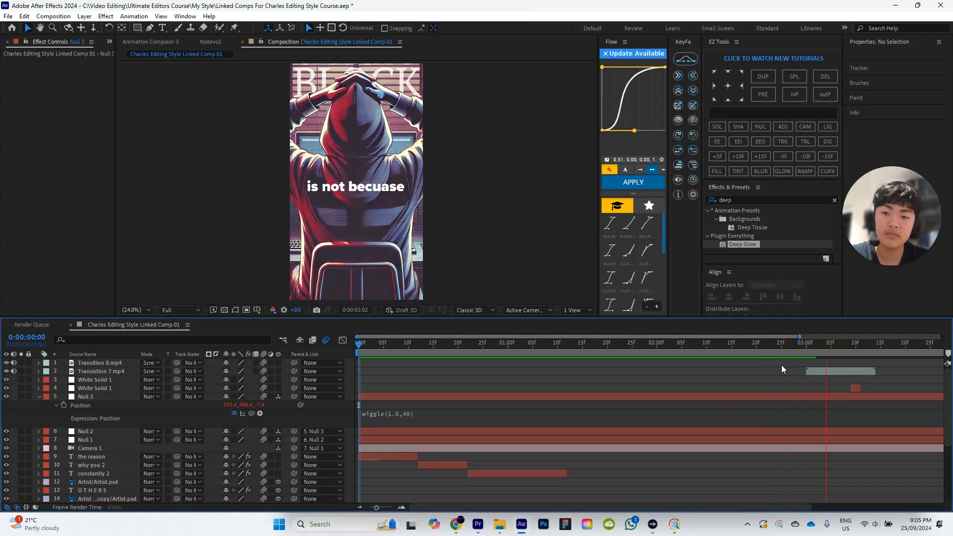
key(space)
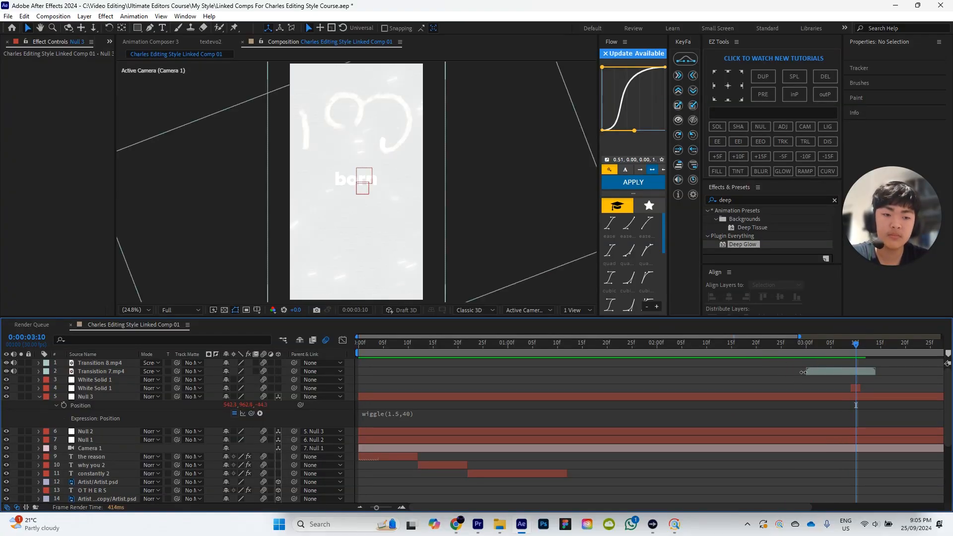
drag(826, 347, 695, 359)
key(space)
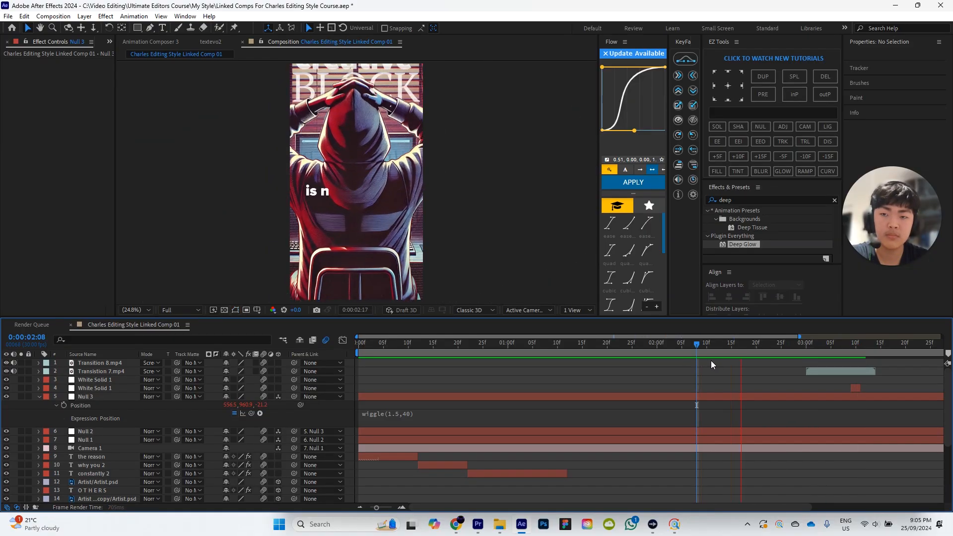
click(870, 348)
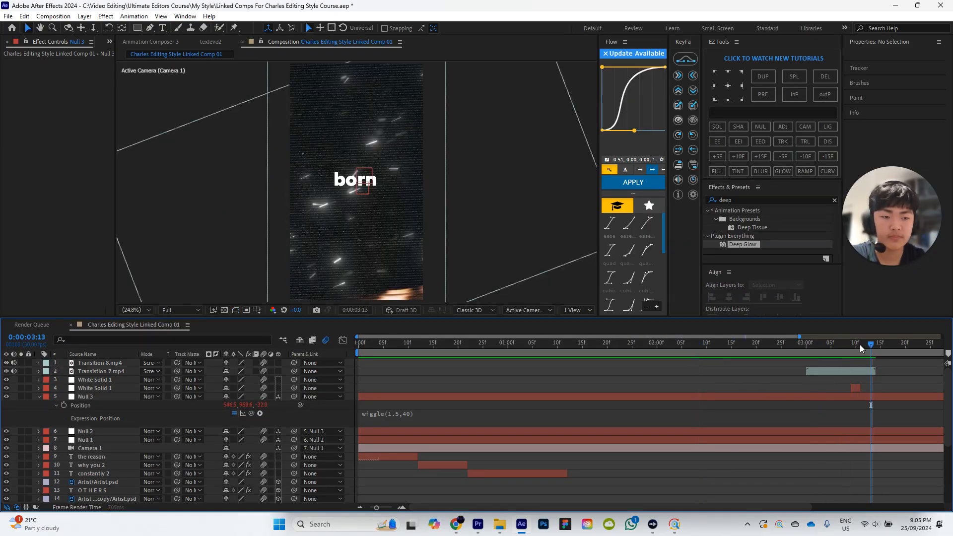
key(space)
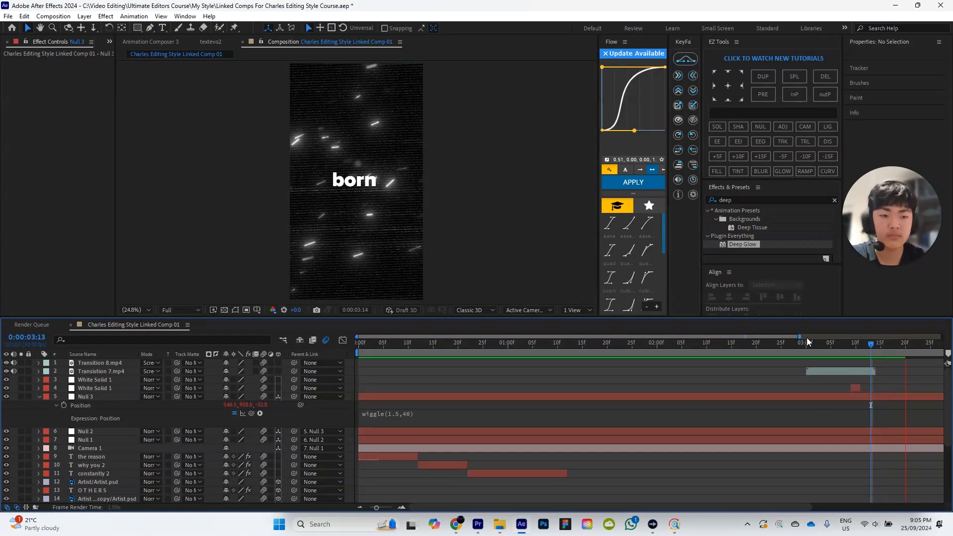
drag(812, 336, 942, 336)
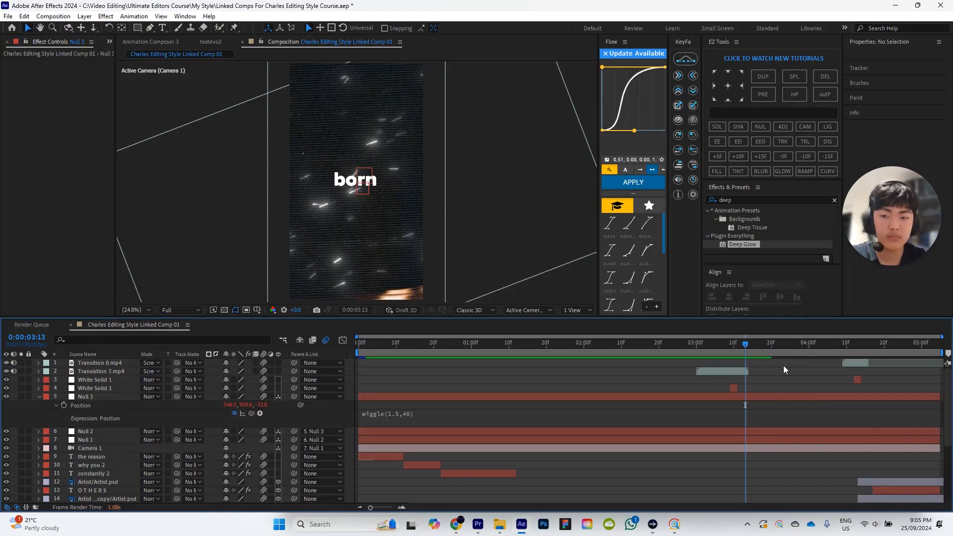
scroll(769, 393, down, 3)
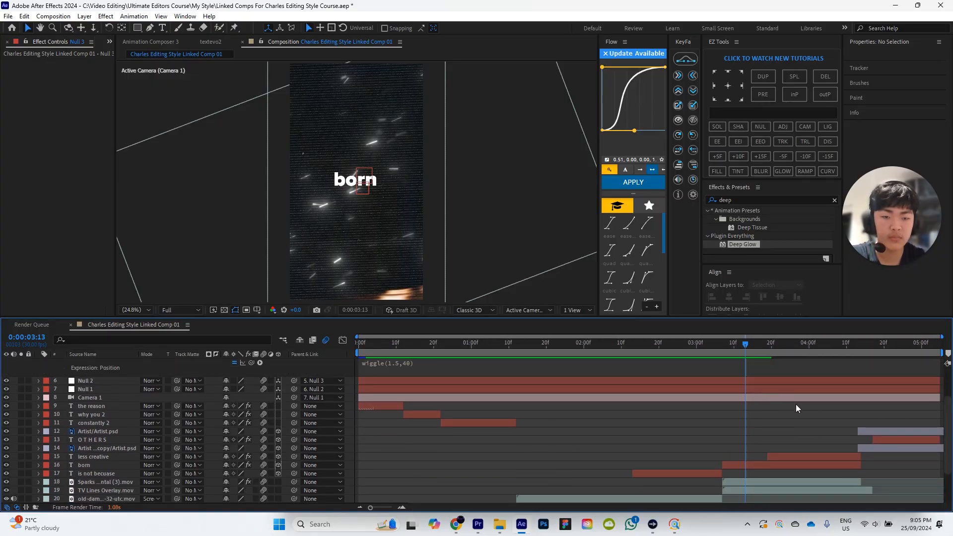
key(space)
drag(745, 343, 730, 343)
Step: Extend the ends of the creative 2 and block 2 layers to match the end of the Boy Han...n Head.psd layers
scroll(761, 373, down, 1)
scroll(763, 377, down, 1)
click(694, 472)
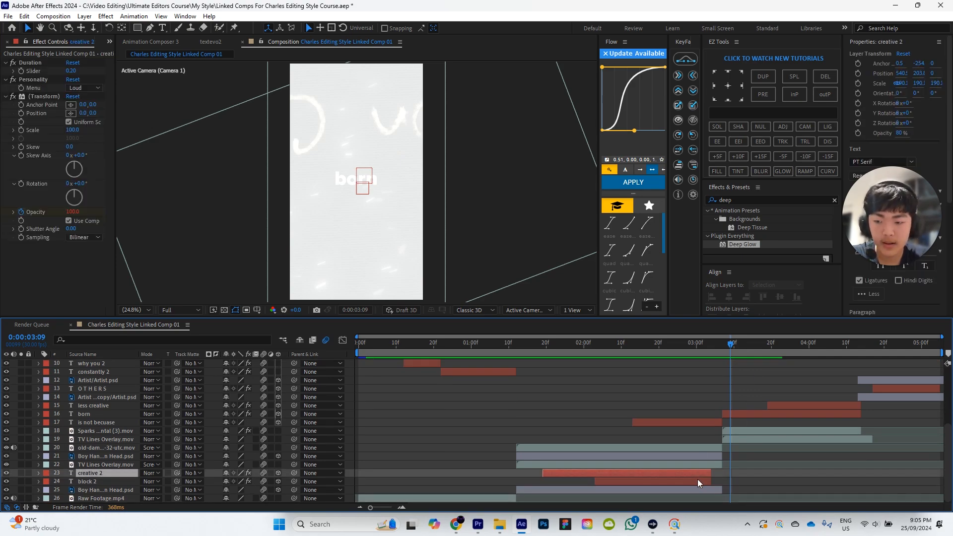
shift+click(698, 480)
drag(710, 473, 716, 473)
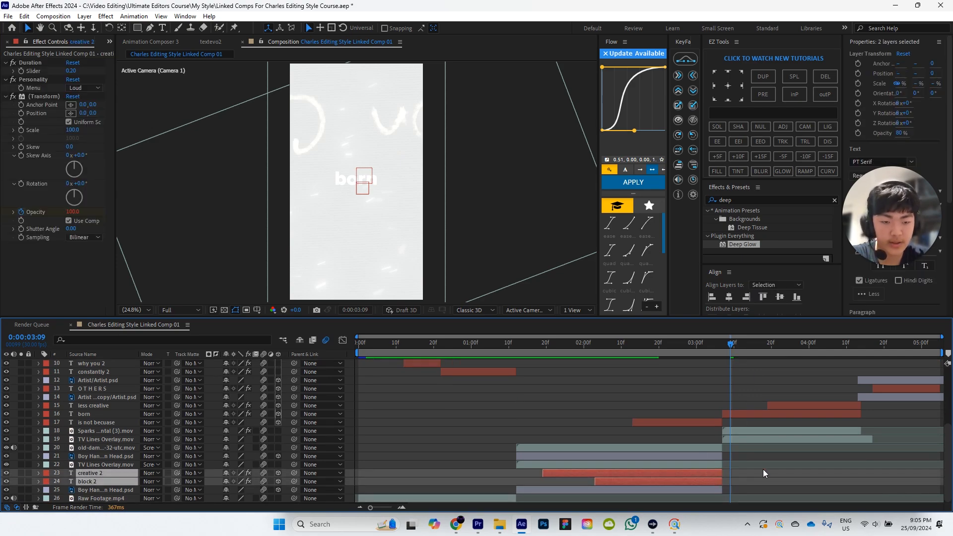
click(800, 423)
Step: Set the preview resolution to Quarter and play the whole composition from the beginning
scroll(800, 422, up, 4)
click(198, 310)
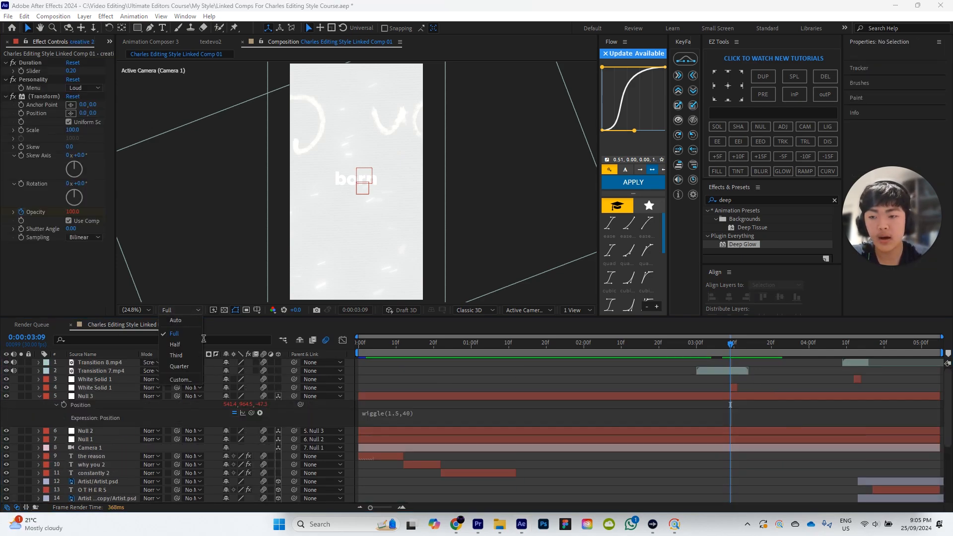
click(181, 366)
drag(562, 342, 321, 356)
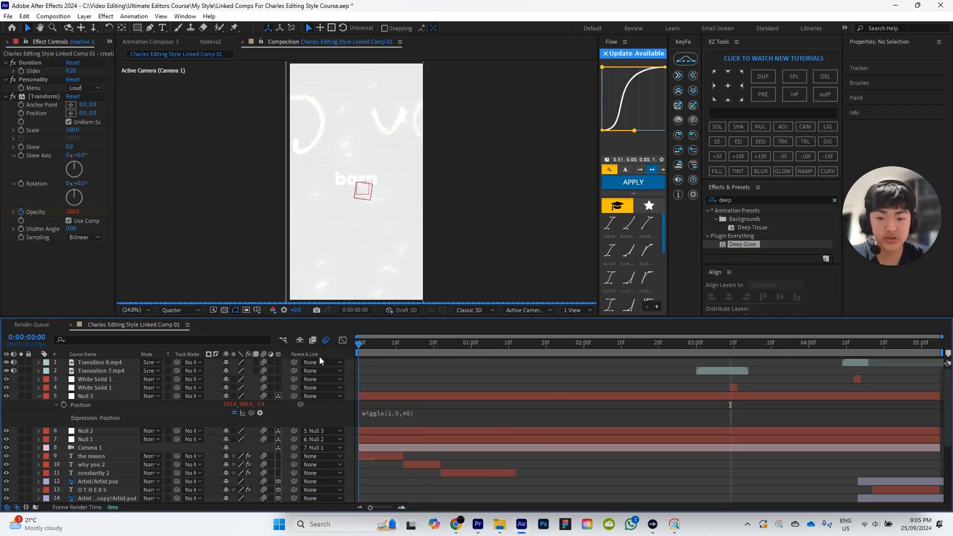
key(space)
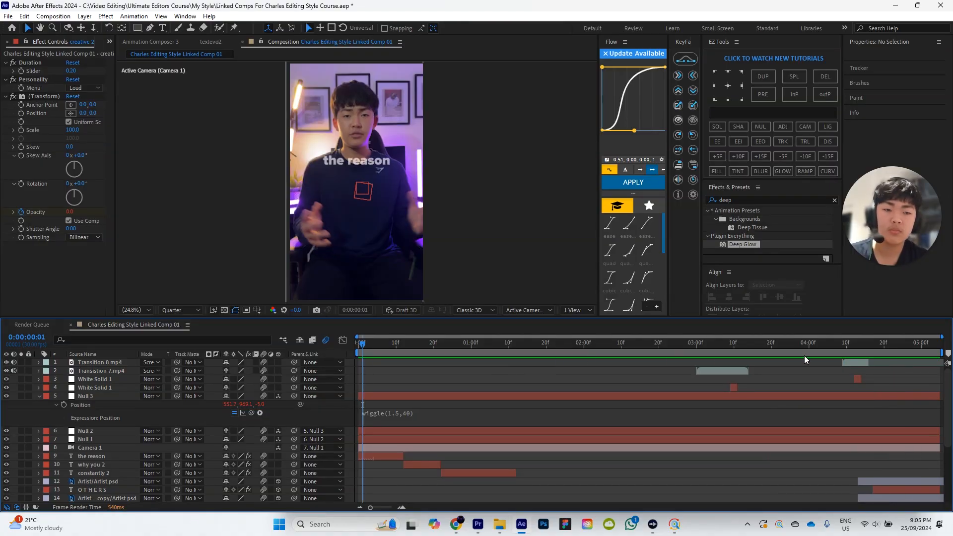
Step: Move both Artist.psd layers and the OTHERS text up together, bringing the Artist/Artist.psd layer's Y position to 1295.2
click(869, 340)
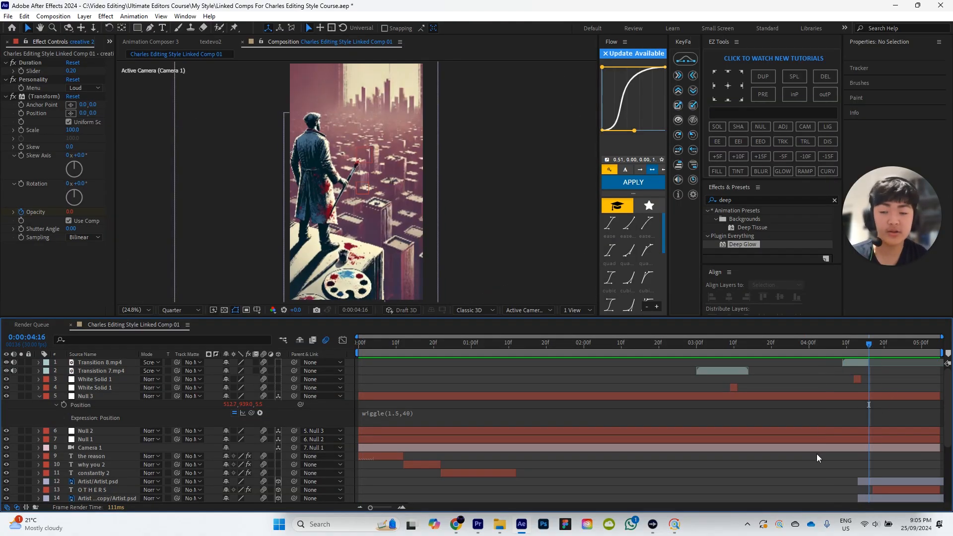
scroll(848, 370, down, 3)
click(891, 429)
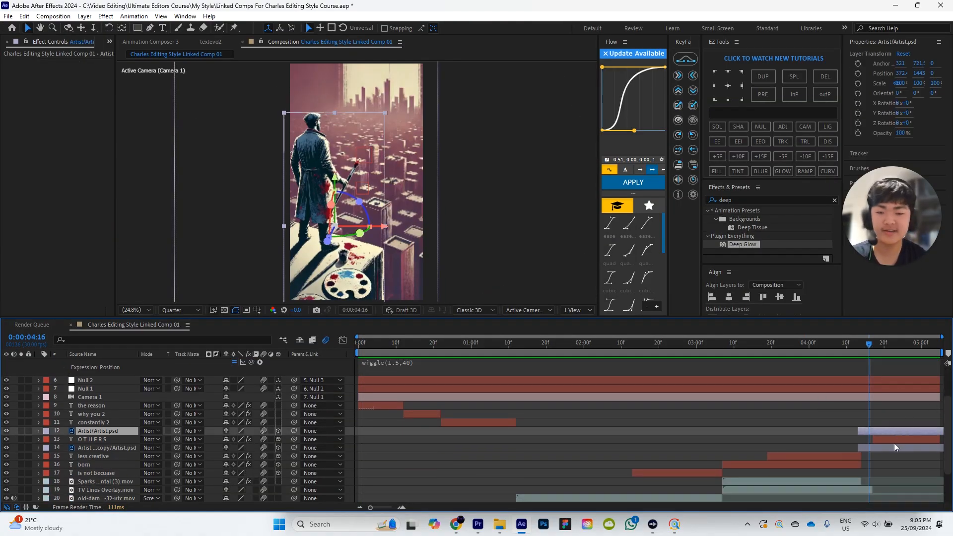
shift+click(894, 441)
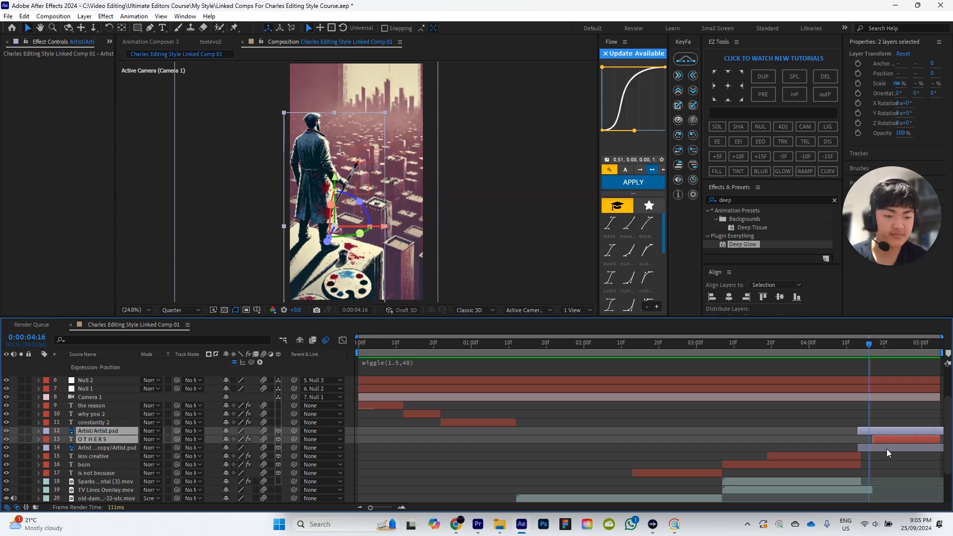
shift+click(886, 448)
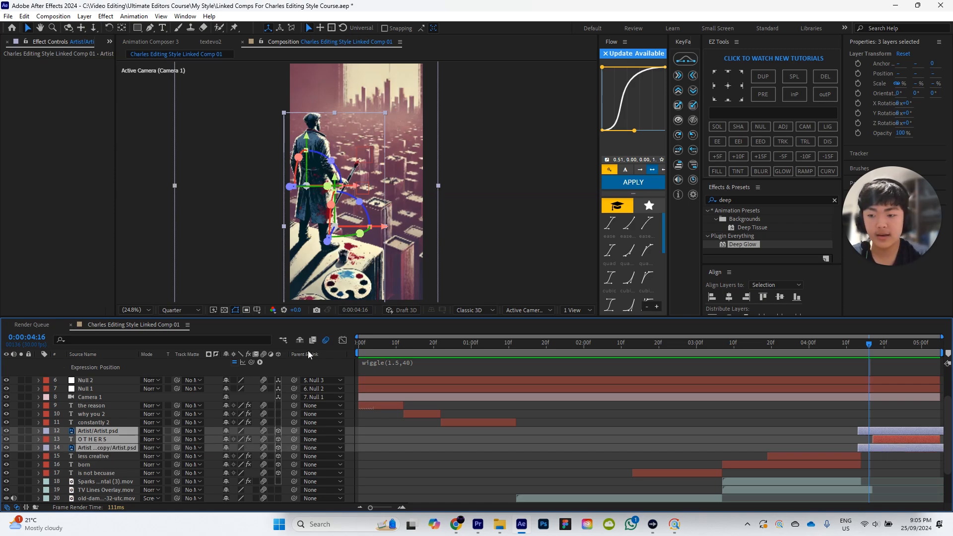
key(p)
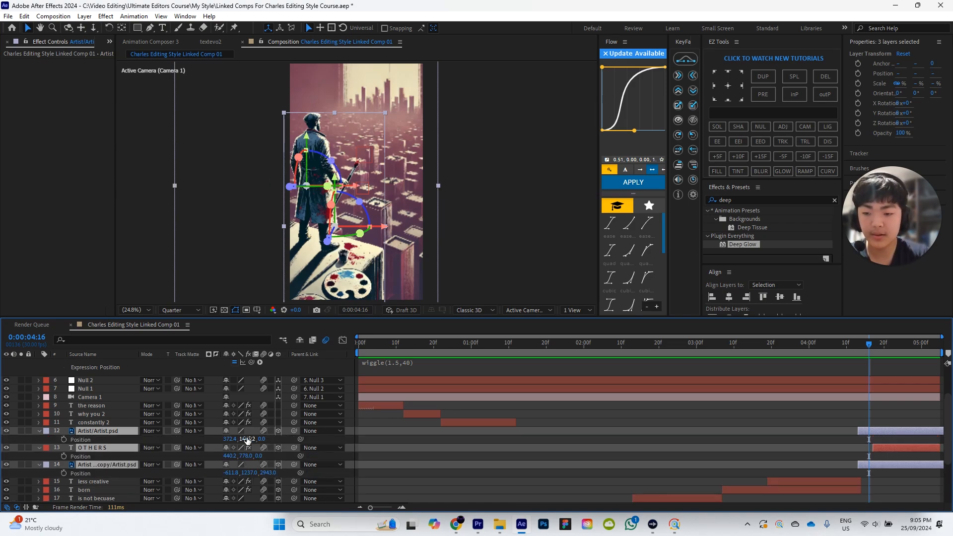
drag(251, 442, 189, 430)
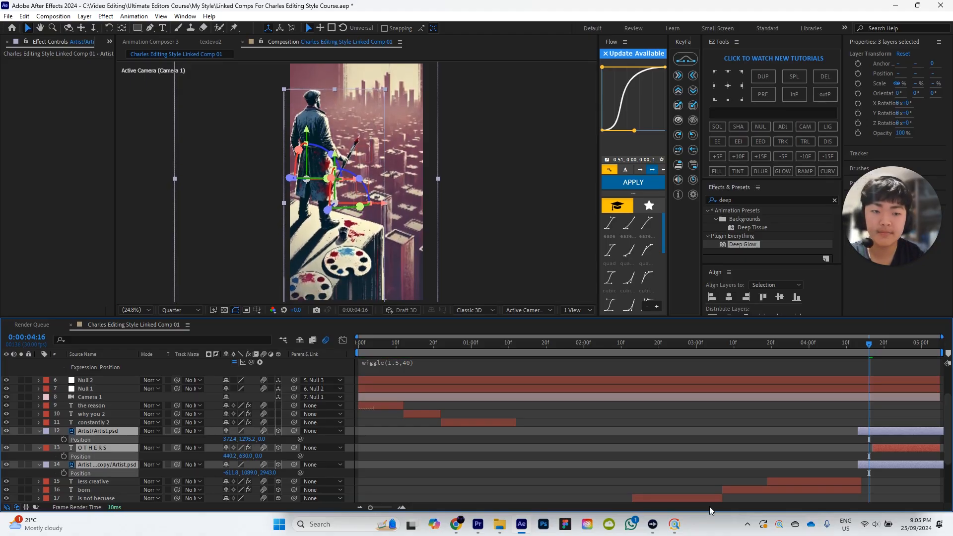
click(741, 451)
Step: Preview the transition from the "born" scene into the Artist scene, starting at 4:05
click(826, 347)
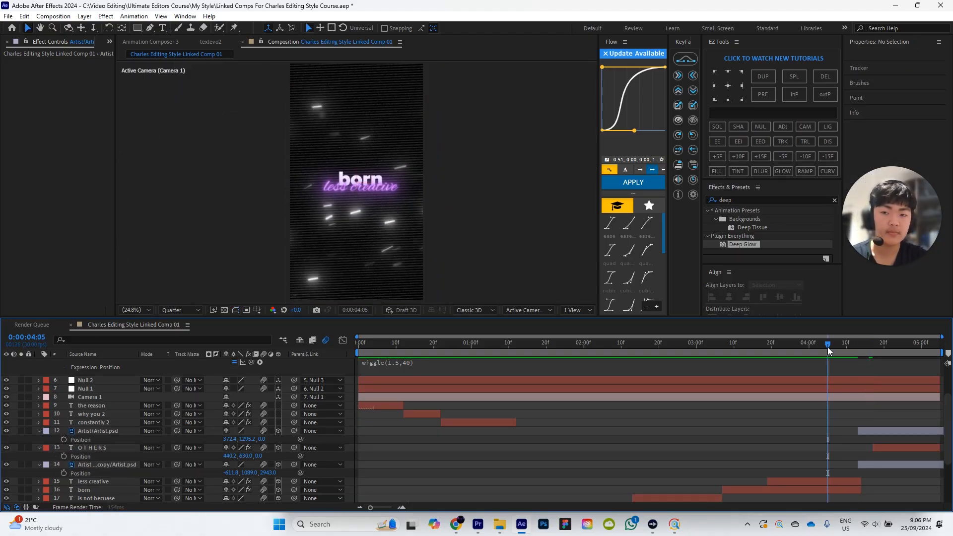
key(space)
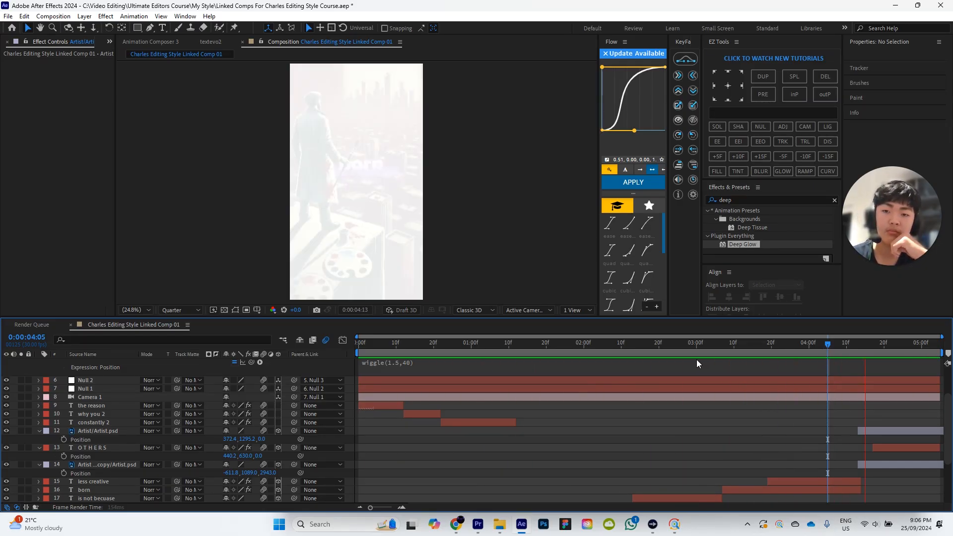
key(space)
click(843, 343)
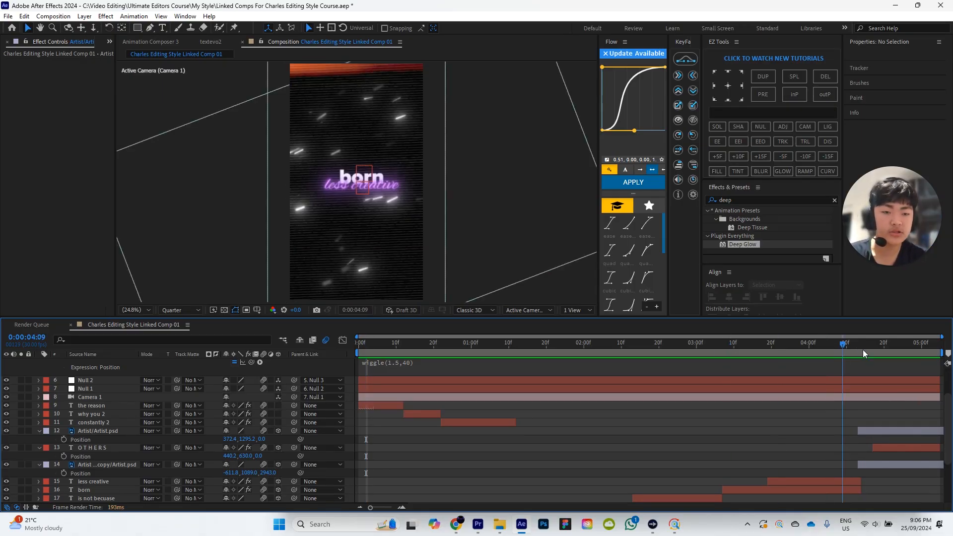
Step: Change Null 3's Position expression to wiggle(1,40) for a slower camera shake
click(395, 365)
click(418, 361)
key(BackSpace)
key(BackSpace)
click(669, 421)
Step: Preview the slower camera wiggle from 0:13 through to the Artist scene
drag(743, 346, 407, 361)
key(c)
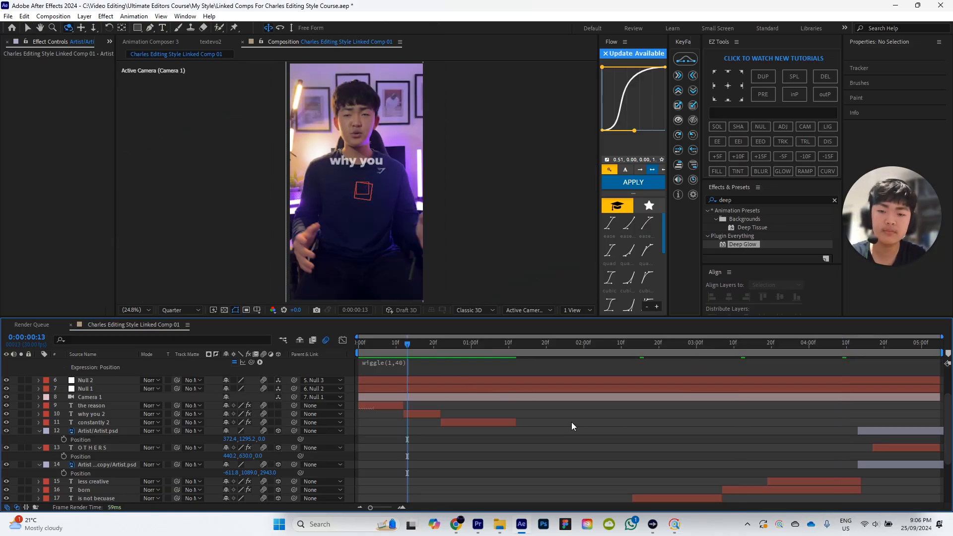
key(space)
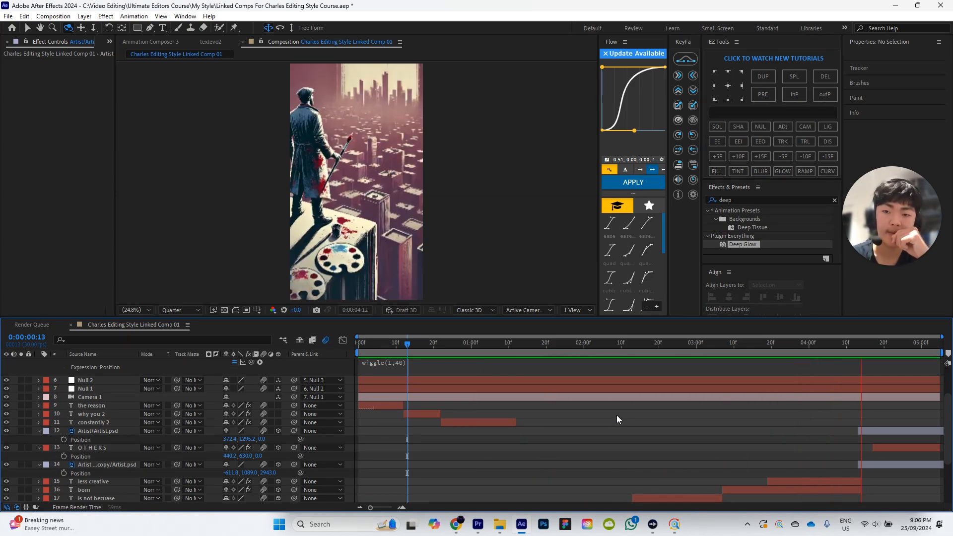
key(space)
scroll(513, 400, up, 3)
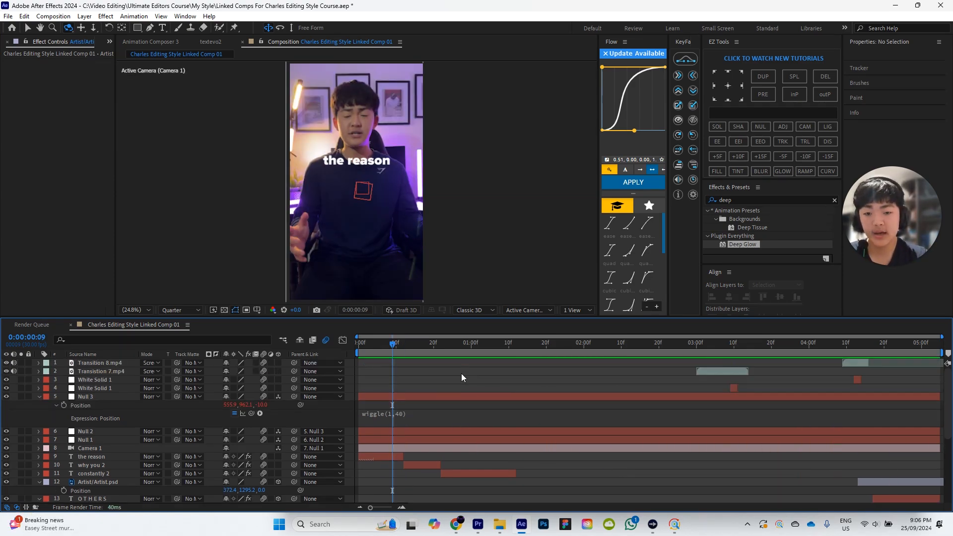
Step: Collapse Null 3's properties, add a black solid at the composition start, and place it directly below the White Solid layers
drag(379, 346, 329, 358)
click(38, 396)
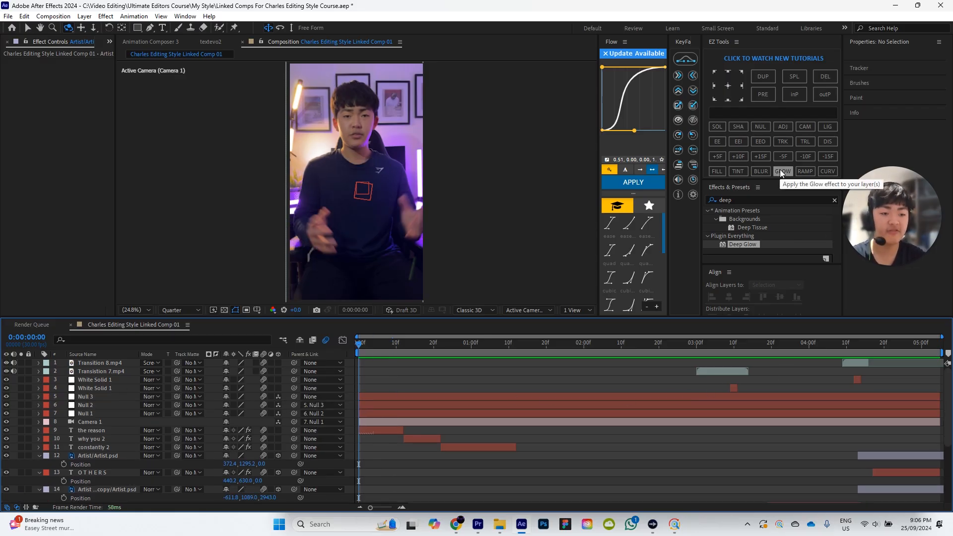
click(719, 129)
drag(72, 366, 110, 400)
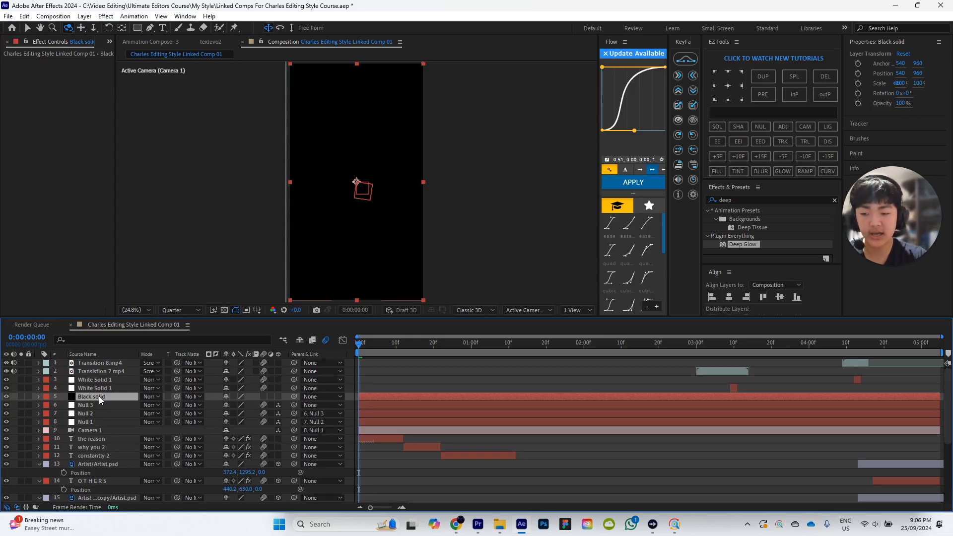
Step: Add the expression wiggle(15,10)-90 to the black solid's Opacity to create a flicker
key(t)
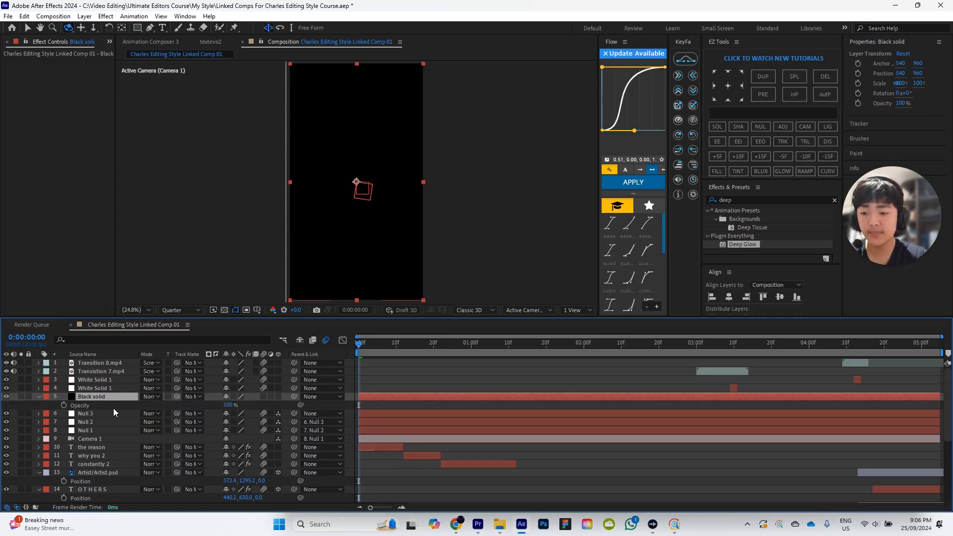
alt+click(63, 405)
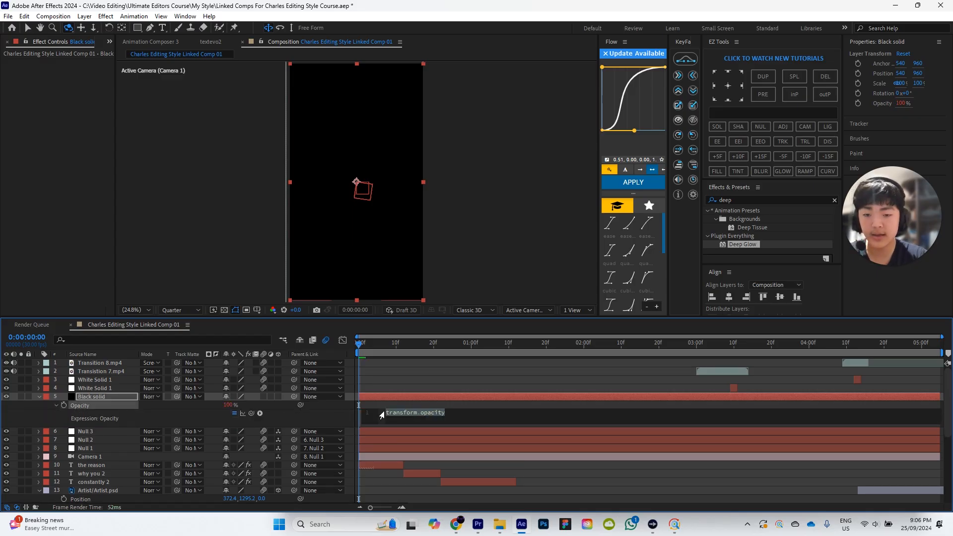
text(wiggle(15,10)-90)
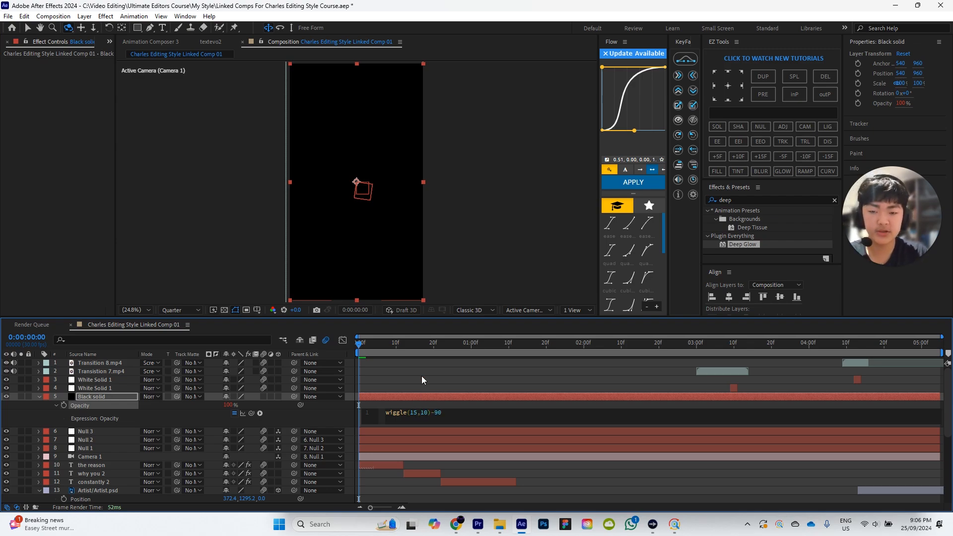
click(421, 376)
Step: Play the composition from the start to check the black solid's flicker
key(space)
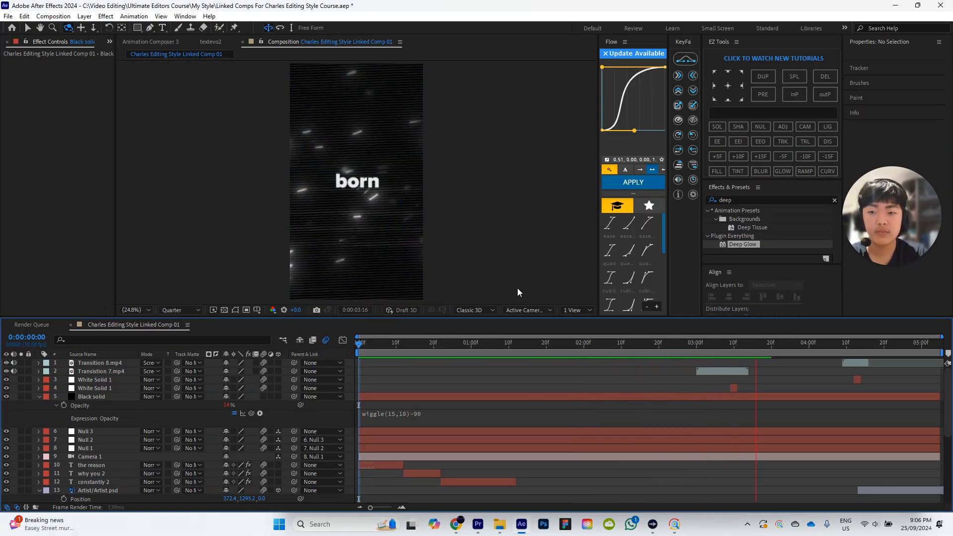
key(space)
scroll(483, 409, down, 2)
scroll(467, 399, up, 2)
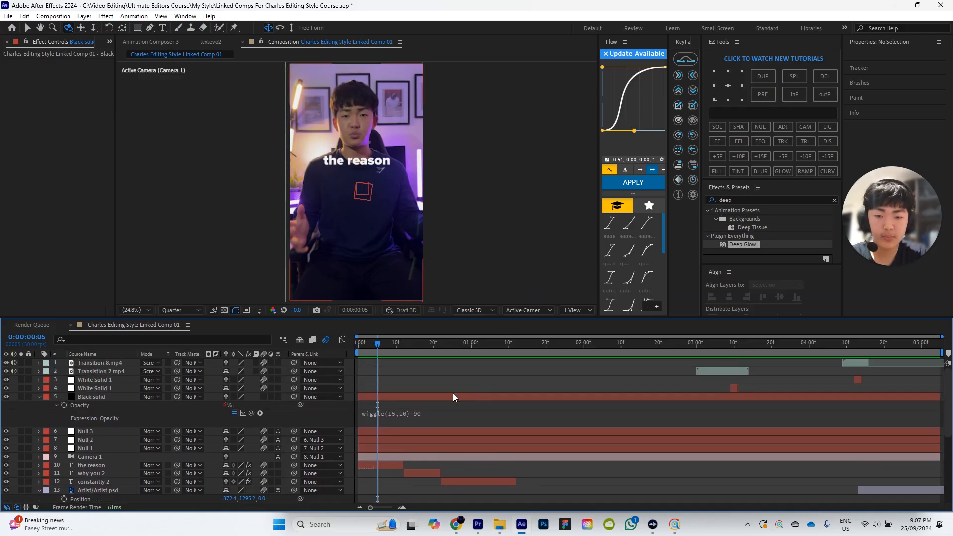
Step: Trim the black solid's start to 1:12, where the constantly 2 text layer ends
drag(438, 397, 515, 404)
scroll(538, 413, down, 1)
drag(502, 343, 591, 371)
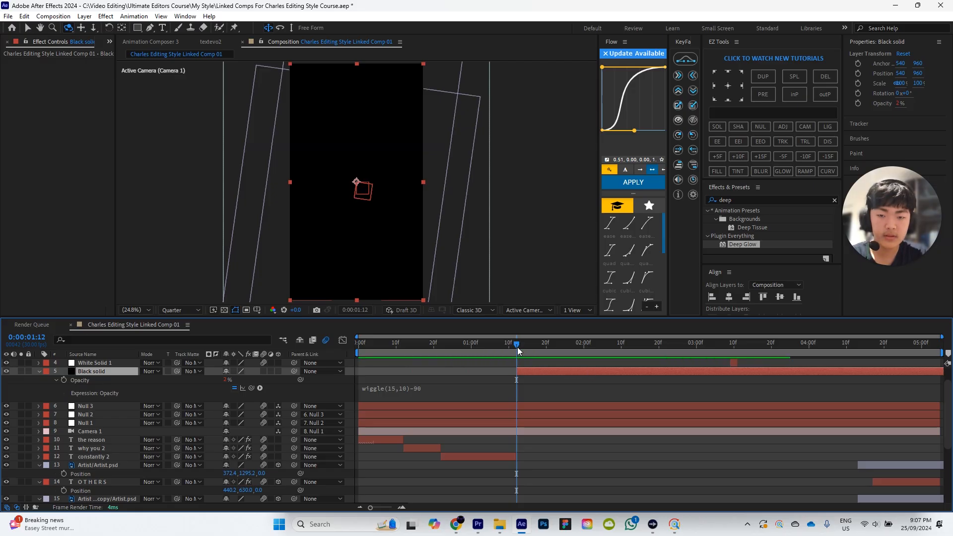
Step: Preview the cut from the raw footage into the "creative" scene and inspect the layers starting around 1:12
drag(517, 348, 494, 349)
key(space)
key(space)
scroll(559, 368, down, 2)
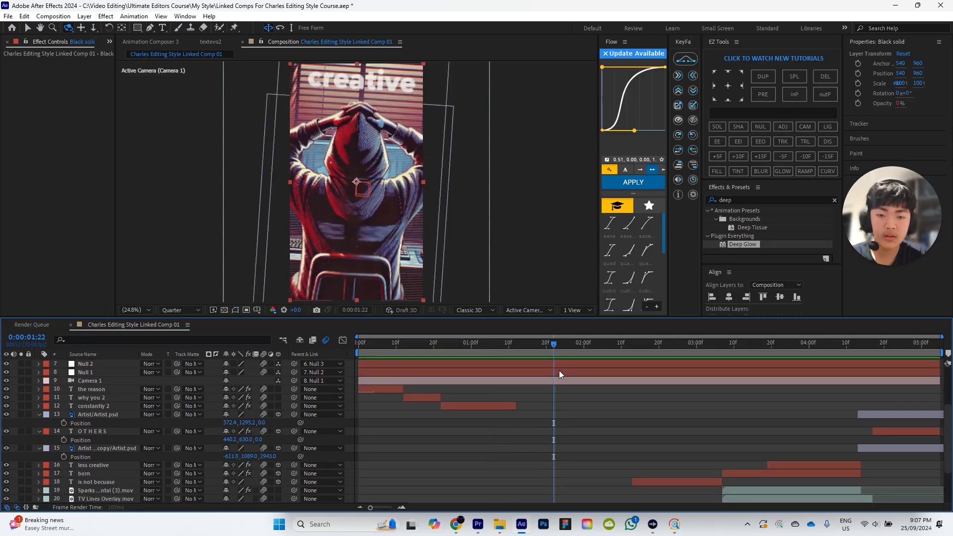
scroll(555, 372, down, 2)
drag(546, 351, 515, 352)
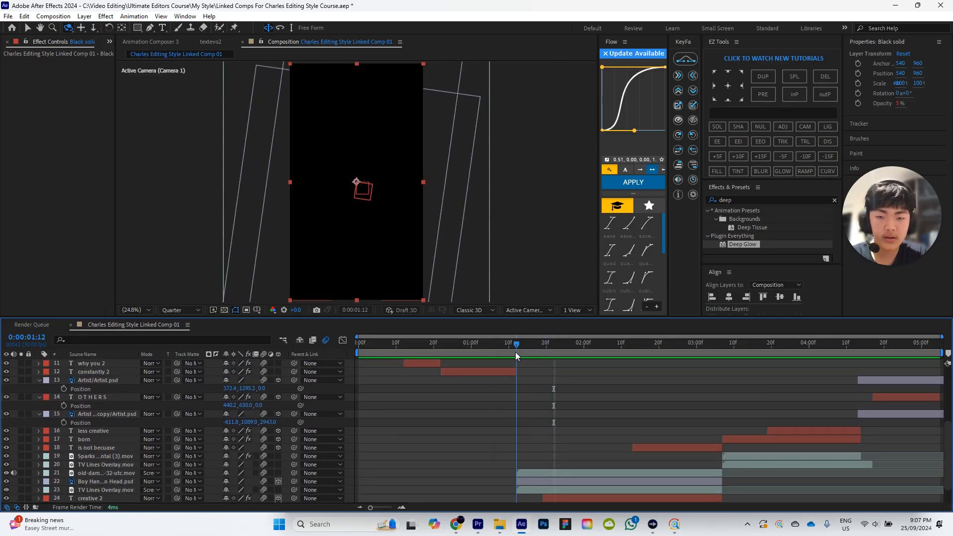
scroll(542, 376, down, 2)
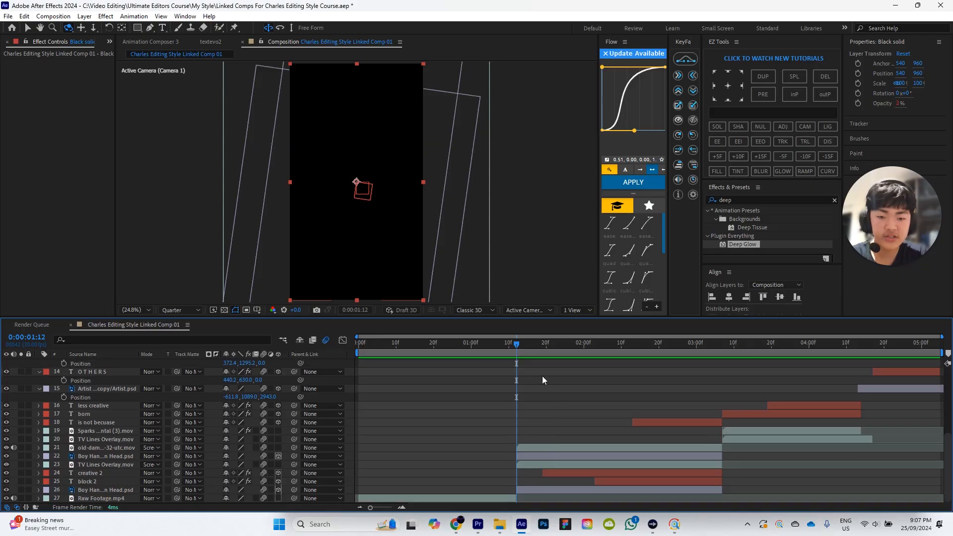
Step: Try to extend the starts of the six "creative" scene layers, from old-dam...-32-utc.mov to the lower Boy Han...n Head.psd, one frame earlier
drag(514, 349, 512, 344)
click(537, 446)
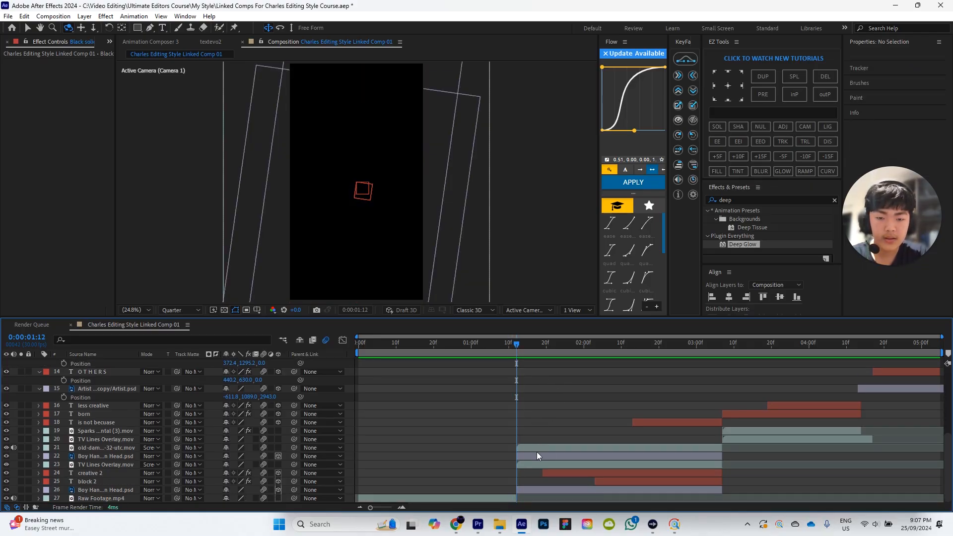
ctrl+click(547, 463)
shift+click(540, 490)
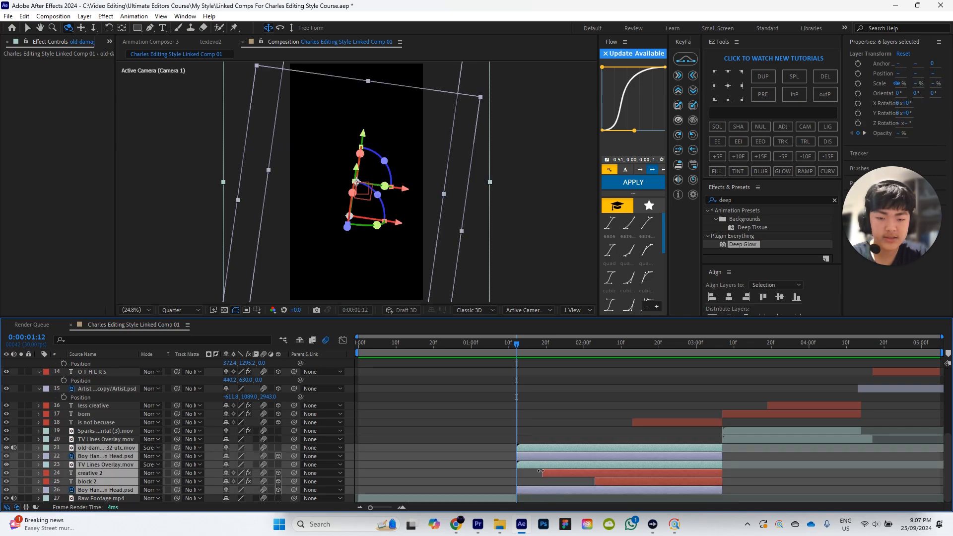
drag(517, 448, 513, 447)
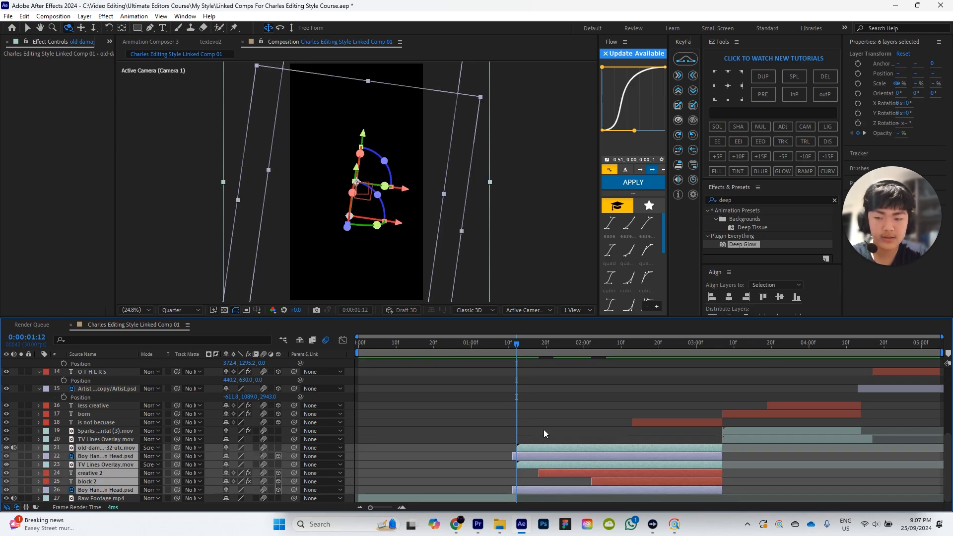
key(ctrl+z)
click(544, 419)
Step: Extend the starts of both Boy Han...n Head.psd layers one frame earlier to 1:11 and preview the cut
click(517, 456)
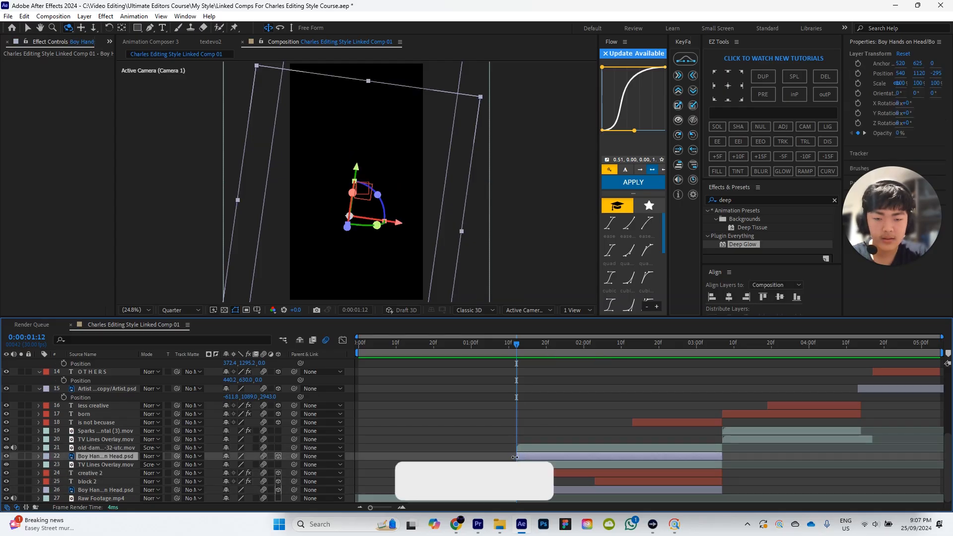
click(517, 489)
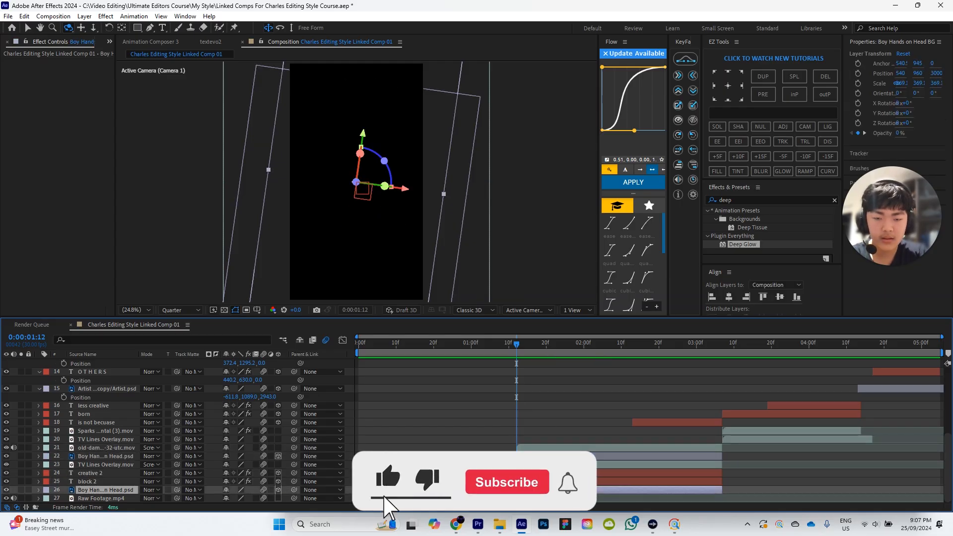
drag(516, 343, 508, 344)
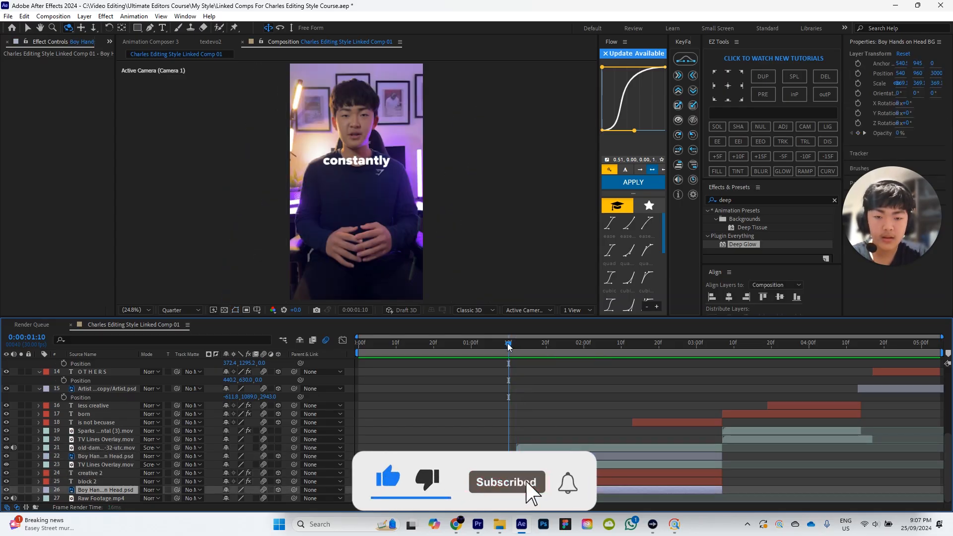
key(space)
key(space)
click(505, 346)
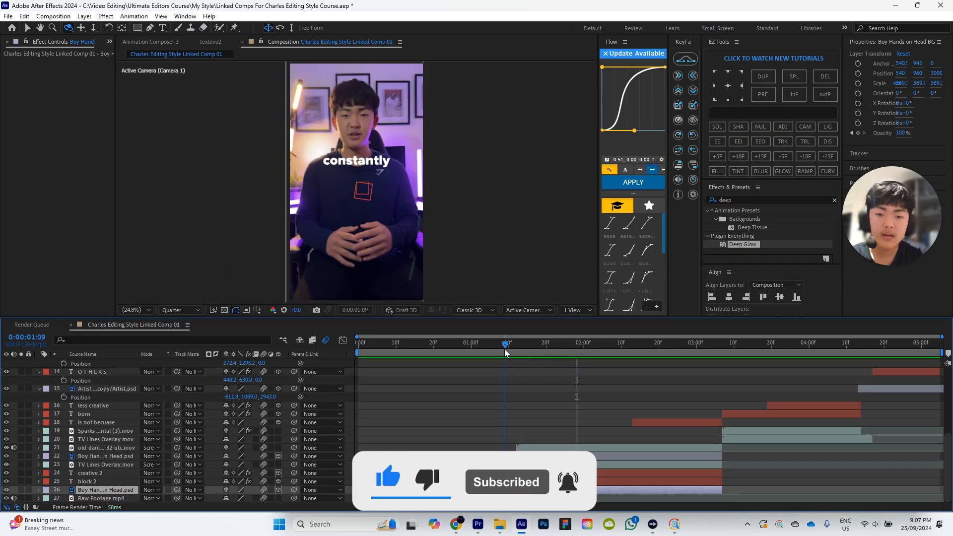
drag(506, 349, 517, 345)
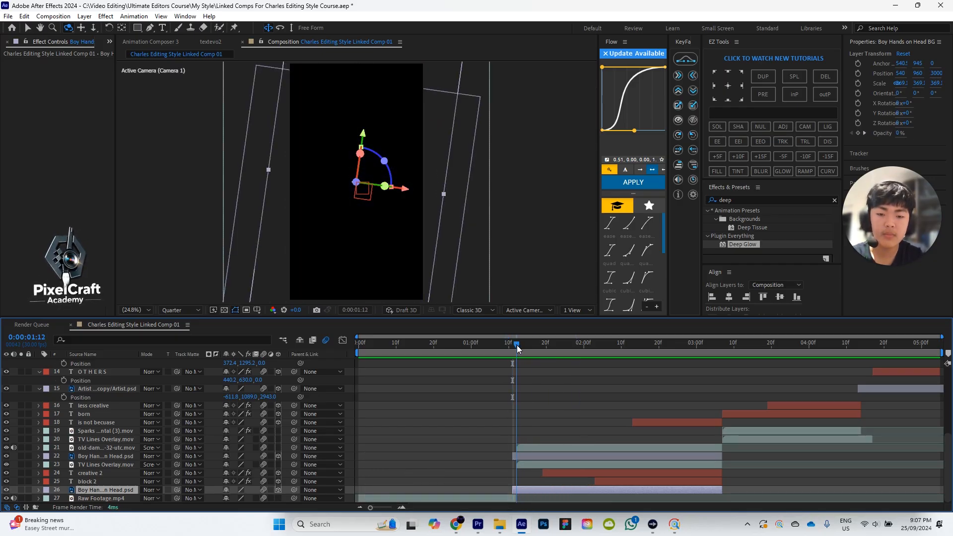
Step: Trim the starts of both Boy Han...n Head.psd layers back to 1:12 and check the scene's opening up to 1:17
scroll(588, 383, up, 6)
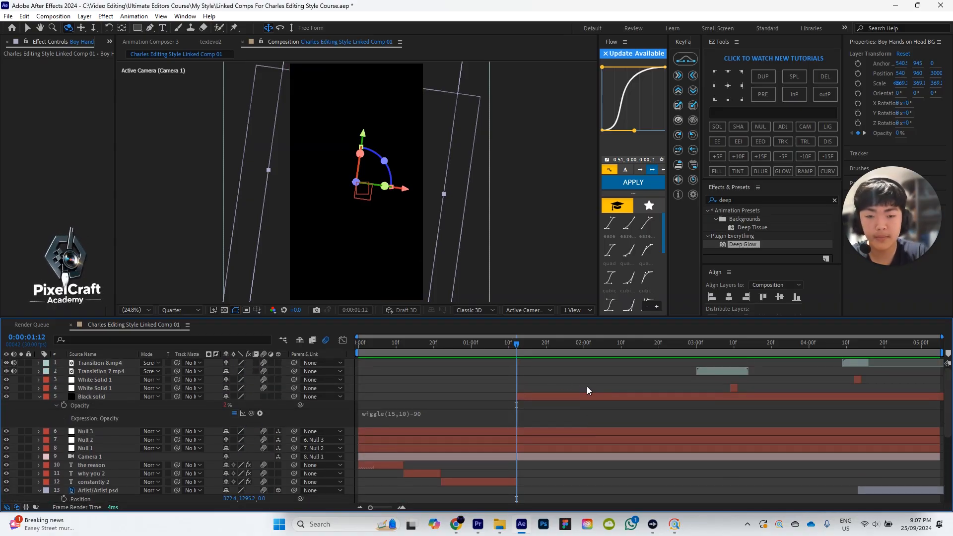
scroll(580, 382, down, 6)
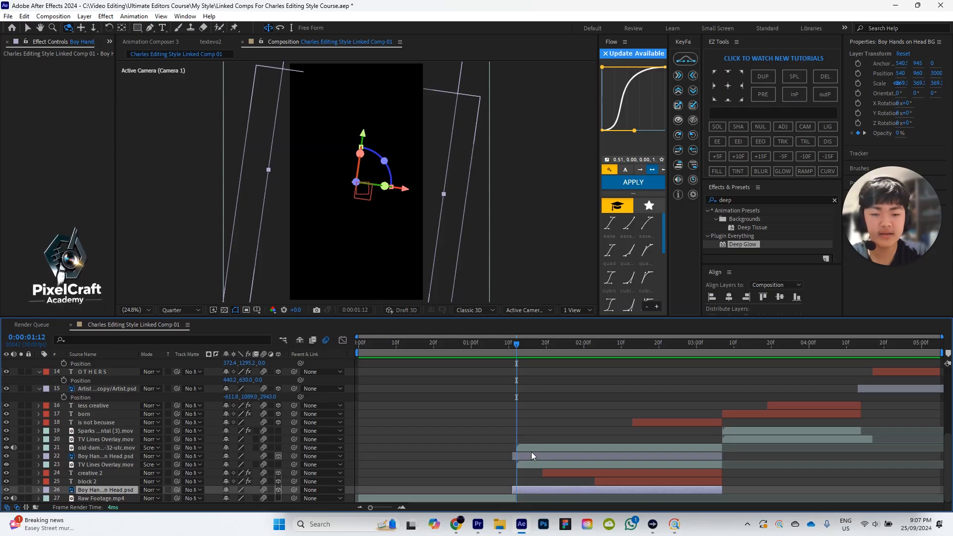
click(513, 455)
drag(511, 488, 516, 491)
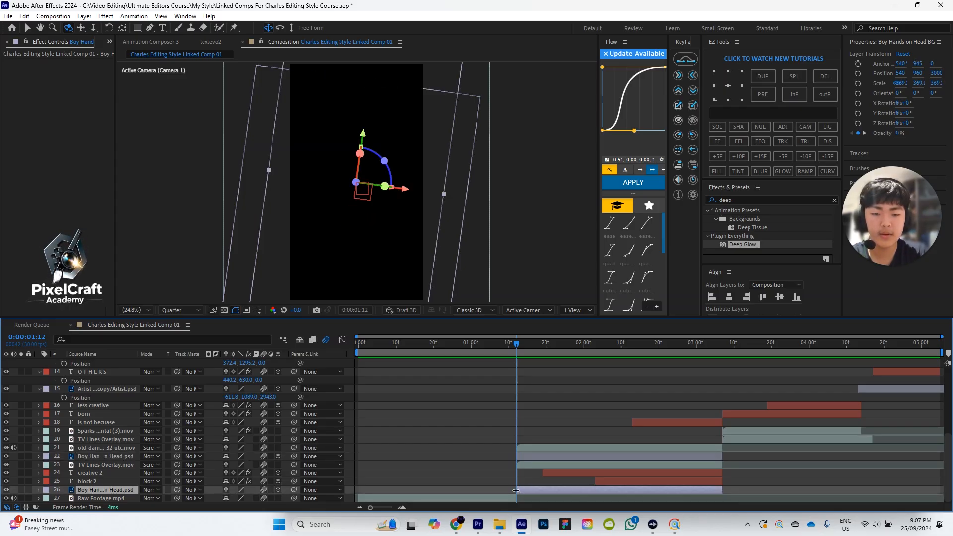
drag(504, 343, 532, 344)
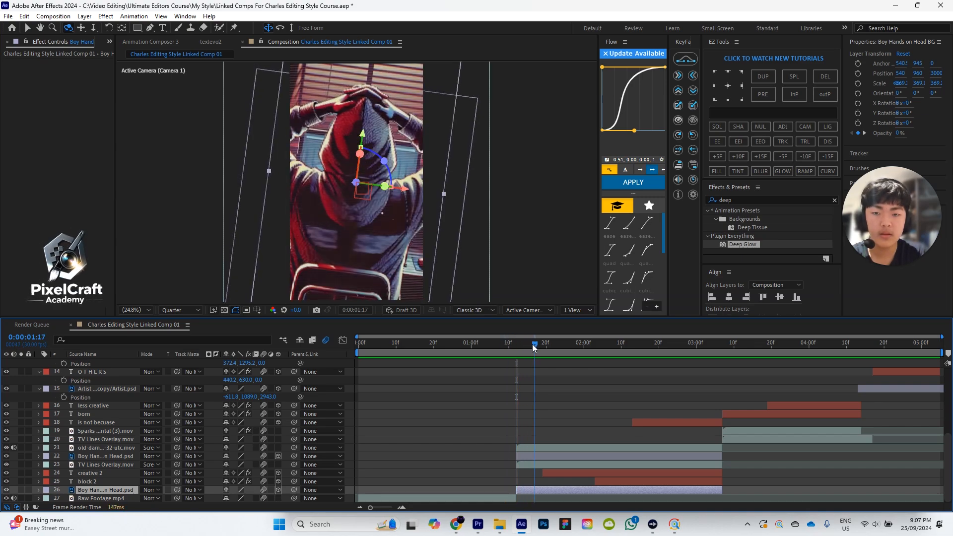
Step: Try to shift both Boy Han...n Head.psd layers earlier to start at 1:05 and stretch their ends to the scene's end near 3:07
click(540, 456)
drag(535, 454, 506, 487)
click(618, 457)
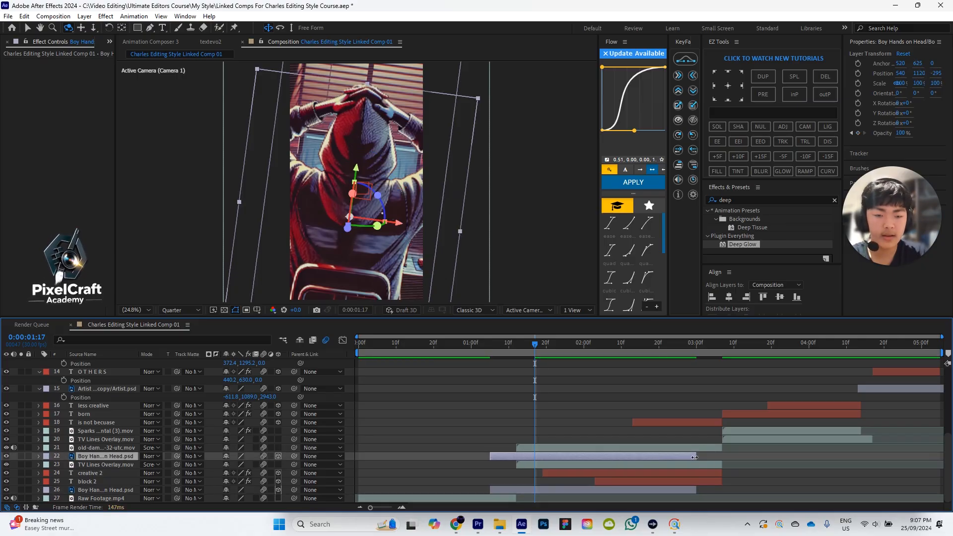
drag(695, 458, 721, 459)
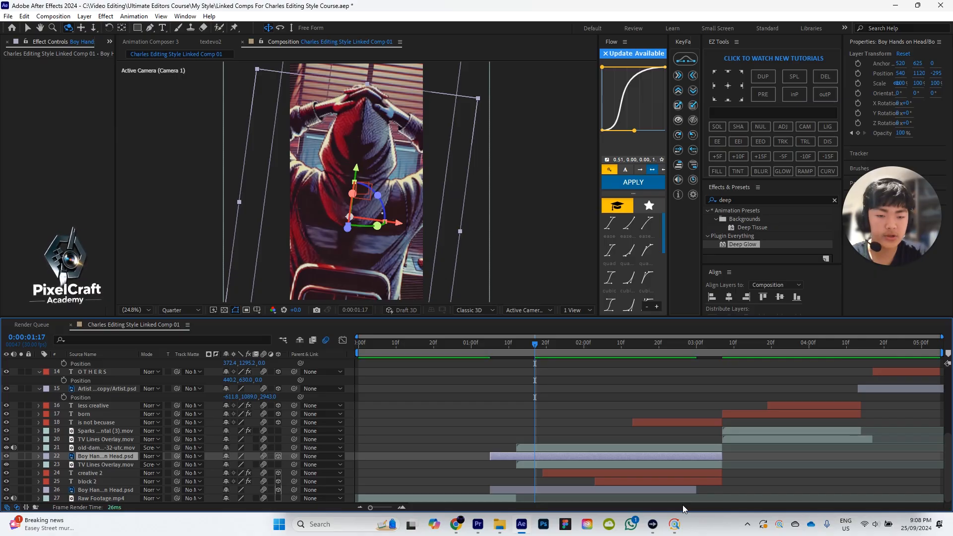
drag(696, 491, 717, 489)
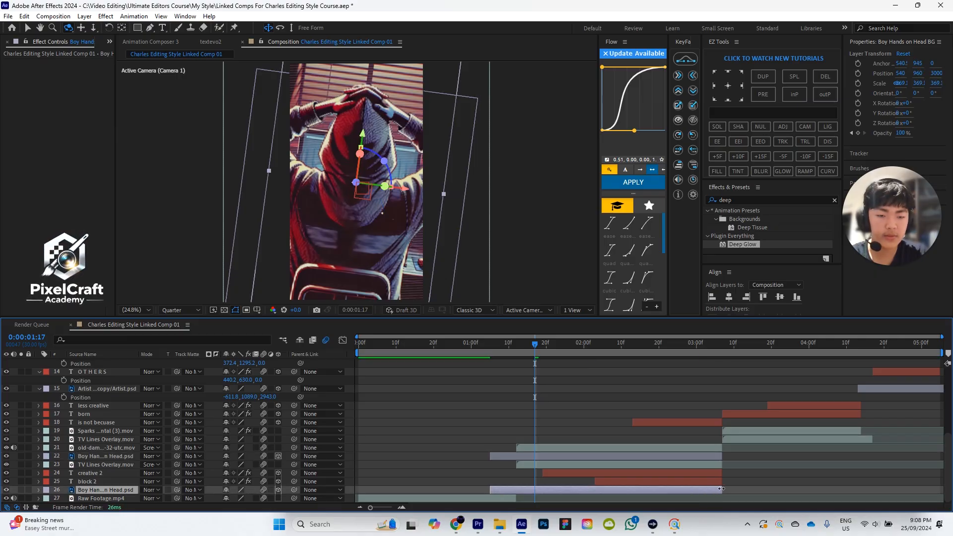
Step: Preview the cut from the raw footage into the hooded-figure scene, starting at 1:05 and around 1:12
drag(534, 345, 490, 350)
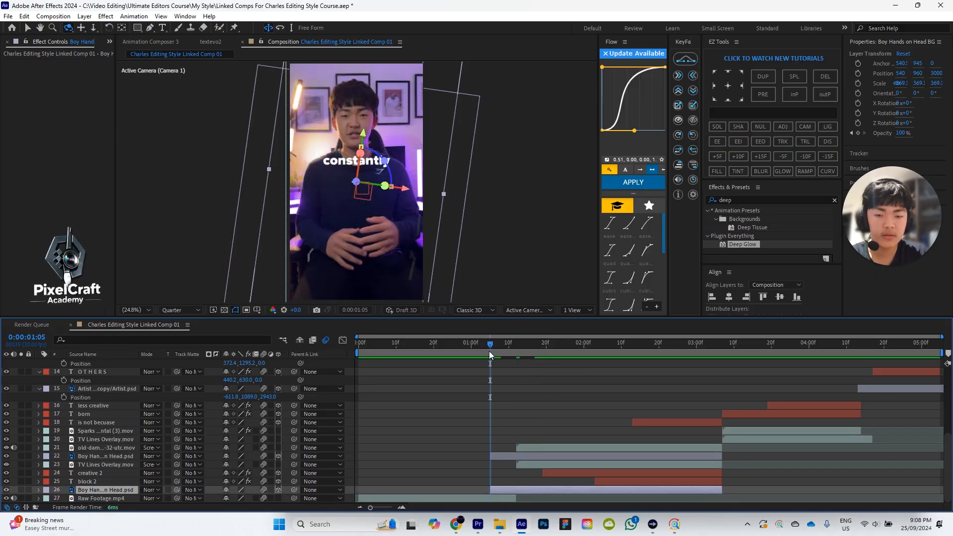
key(space)
mouse_move(510, 348)
mouse_down()
mouse_move(484, 347)
mouse_move(559, 345)
mouse_move(517, 349)
mouse_up()
key(space)
click(793, 472)
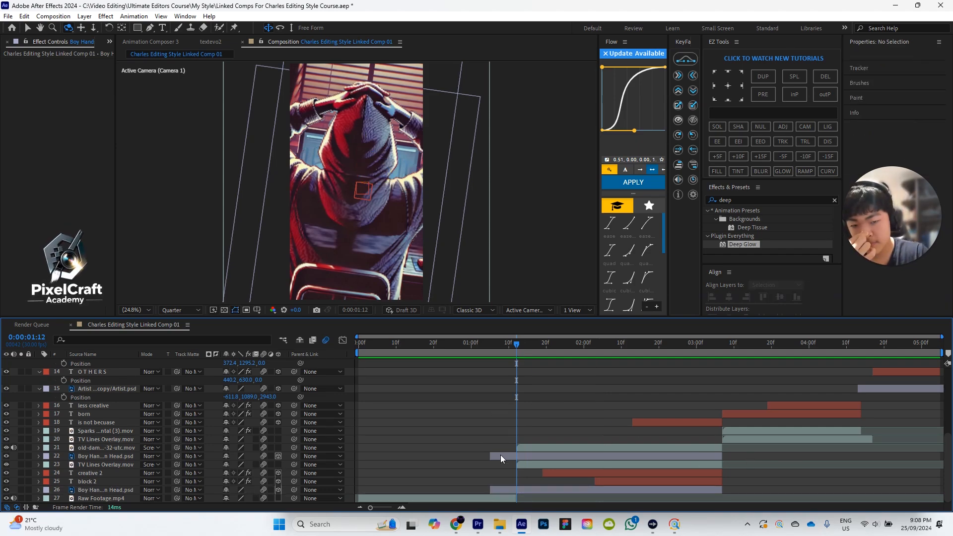
Step: Extend the end of Raw Footage.mp4 to about 1:22 and return both Boy Han...n Head.psd layers to their 1:12 start and original scene end
drag(517, 497, 553, 498)
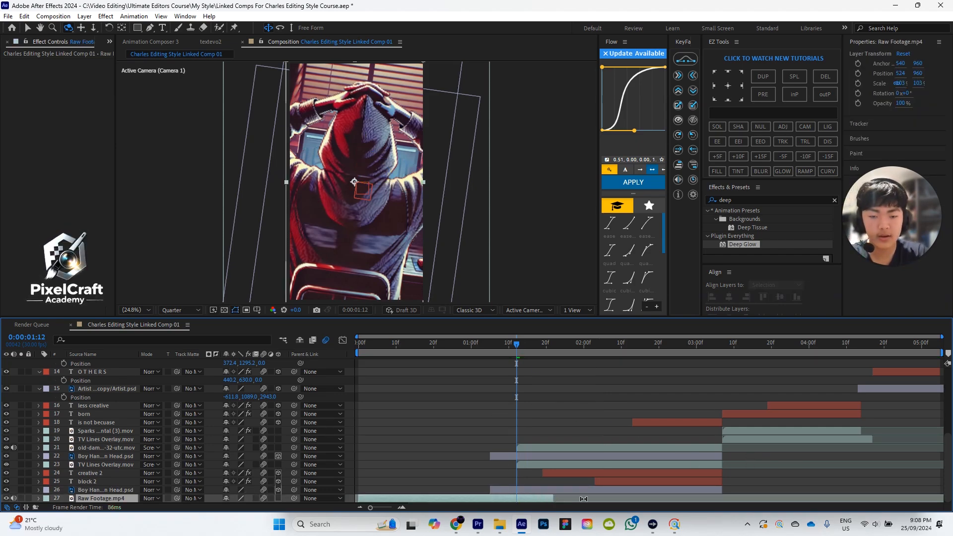
click(513, 456)
drag(564, 456, 569, 458)
drag(538, 486, 565, 486)
click(755, 489)
drag(742, 490, 722, 494)
click(759, 487)
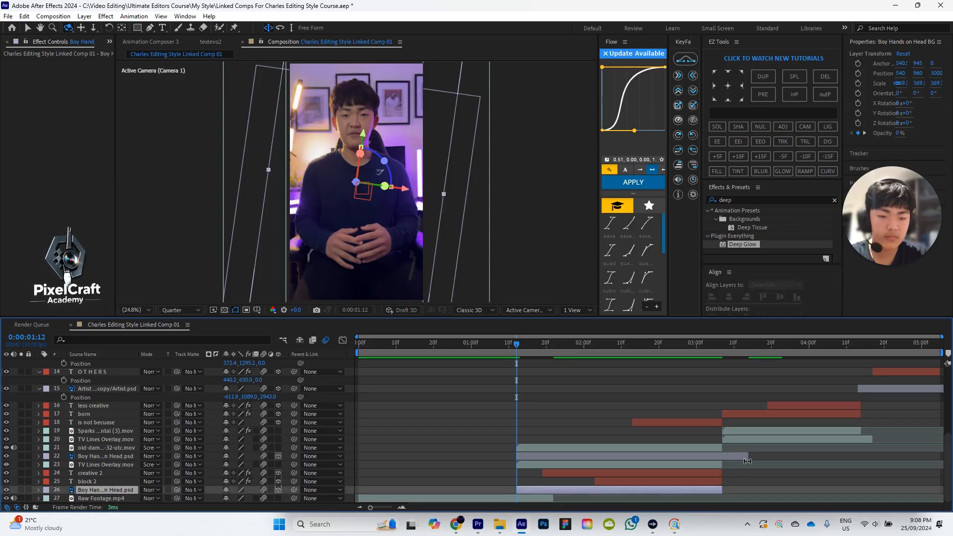
click(739, 463)
click(773, 475)
drag(747, 456, 725, 461)
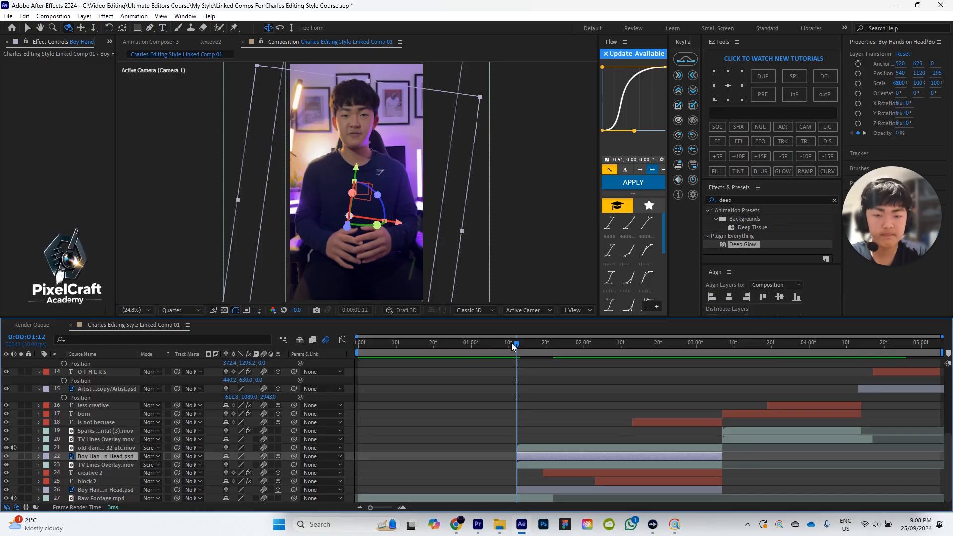
Step: Preview the cut into the "creative" scene from around 1:03, and check the following scenes through "born"
drag(515, 345, 482, 346)
key(space)
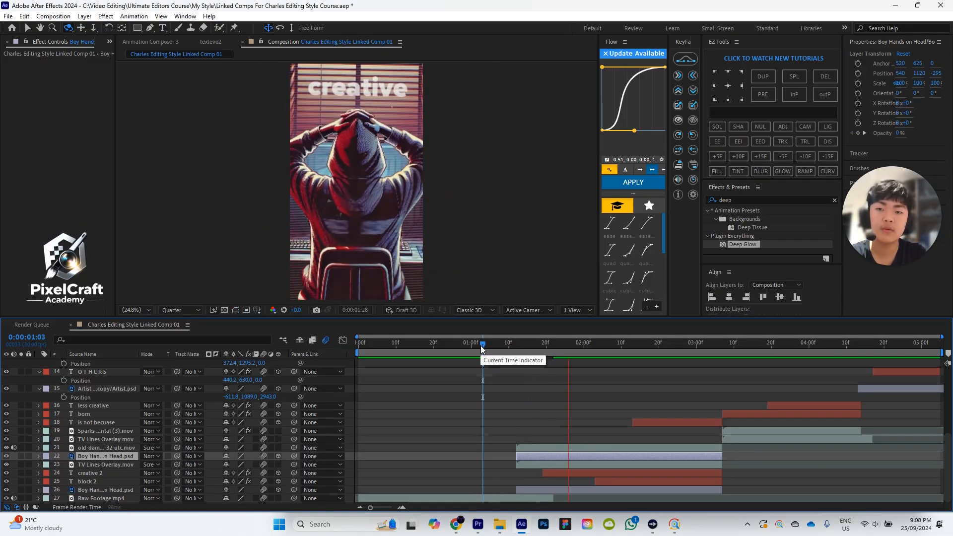
click(504, 346)
key(space)
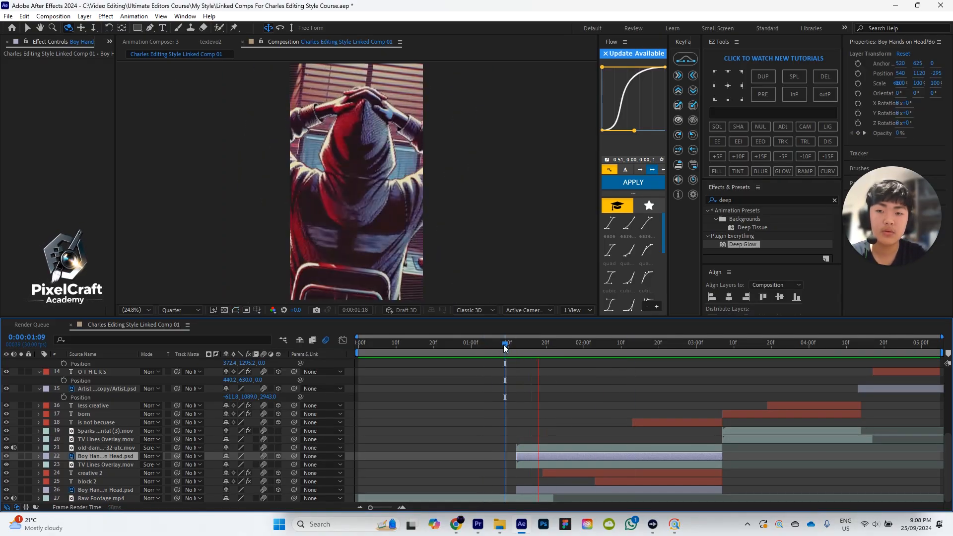
click(474, 345)
key(space)
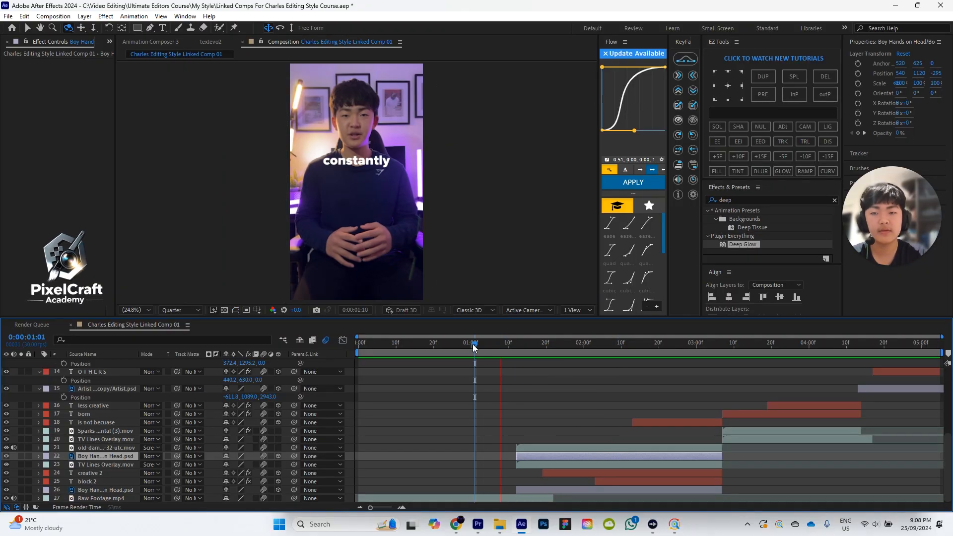
drag(486, 347, 658, 316)
key(space)
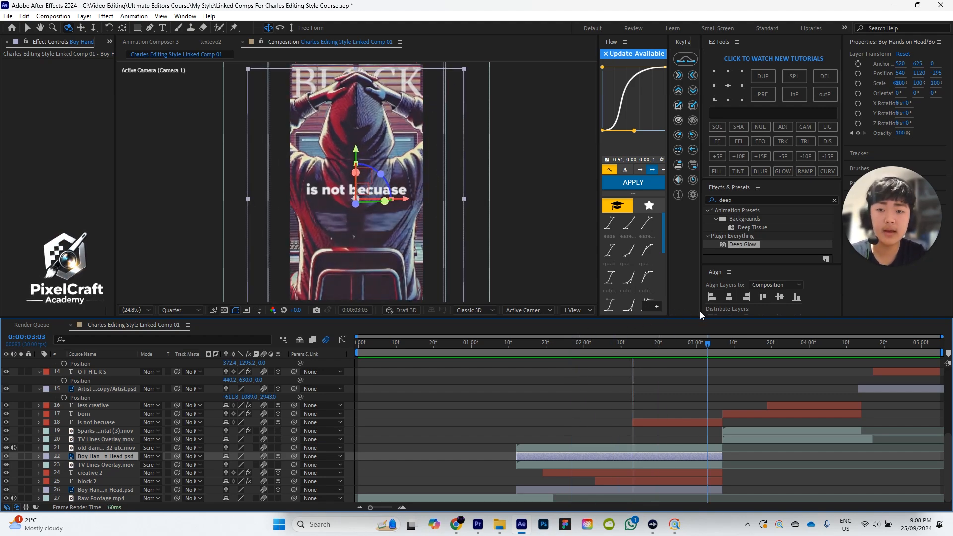
scroll(713, 384, up, 3)
scroll(582, 382, up, 2)
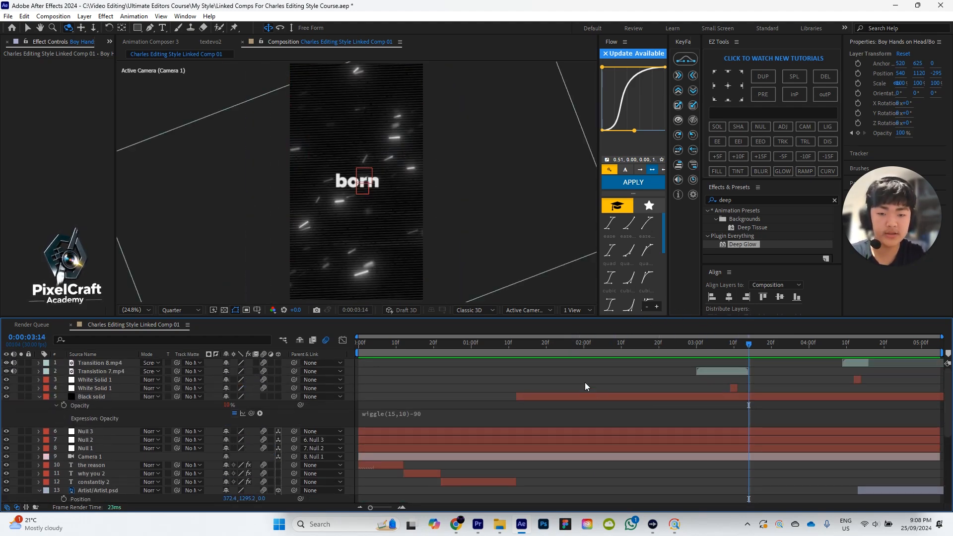
key(space)
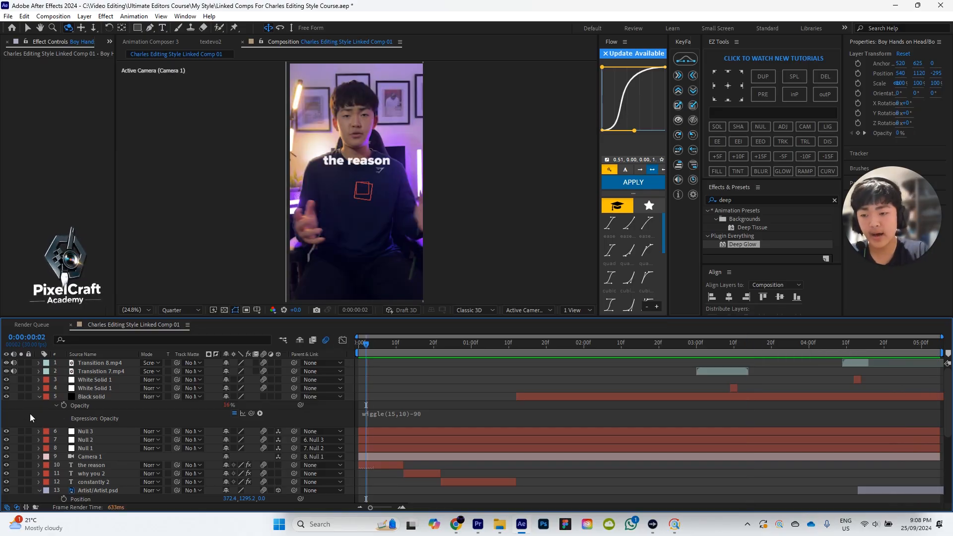
Step: Pre-compose all layers from Black solid down to the lower Boy Han...n Head.psd, leaving Raw Footage.mp4 out and keeping the default name
click(38, 396)
click(94, 397)
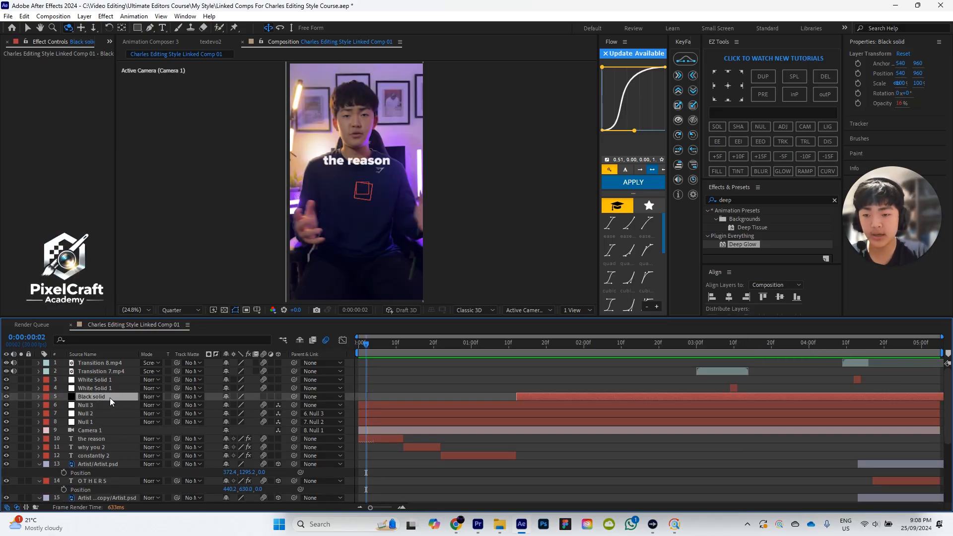
scroll(101, 406, down, 2)
scroll(97, 408, down, 2)
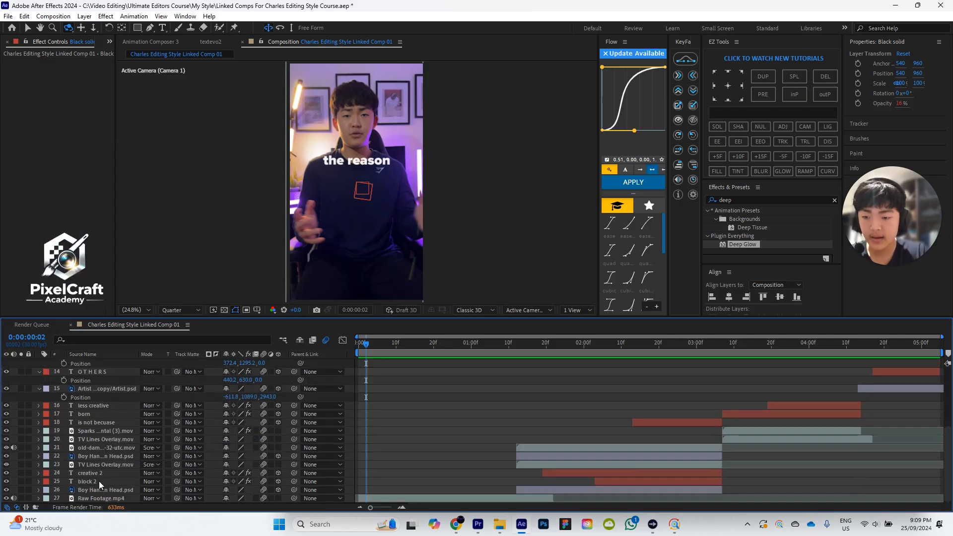
shift+click(103, 489)
right_click(100, 429)
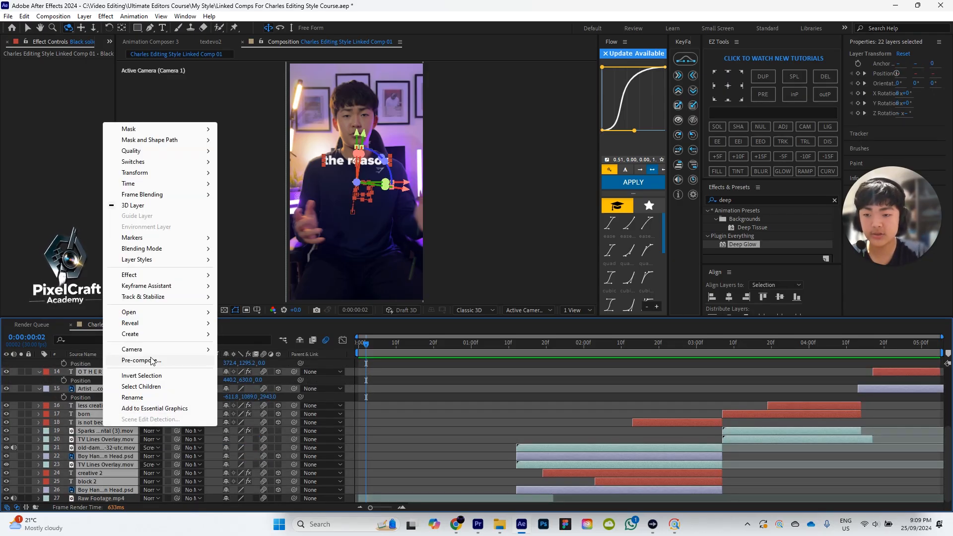
click(156, 360)
click(496, 324)
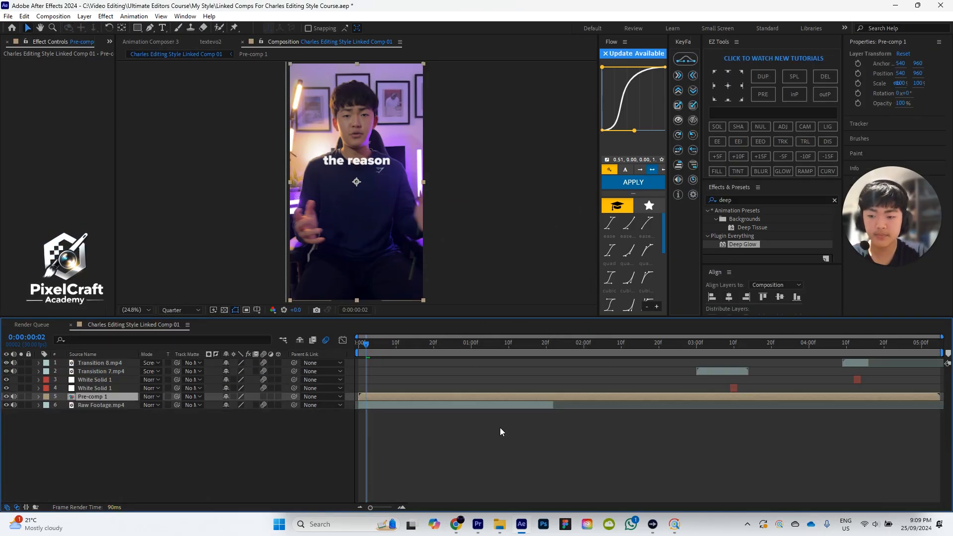
Step: Apply the Posterize Time effect to the pre-comp layer with a frame rate of 14 and return to the beginning
drag(366, 342, 344, 343)
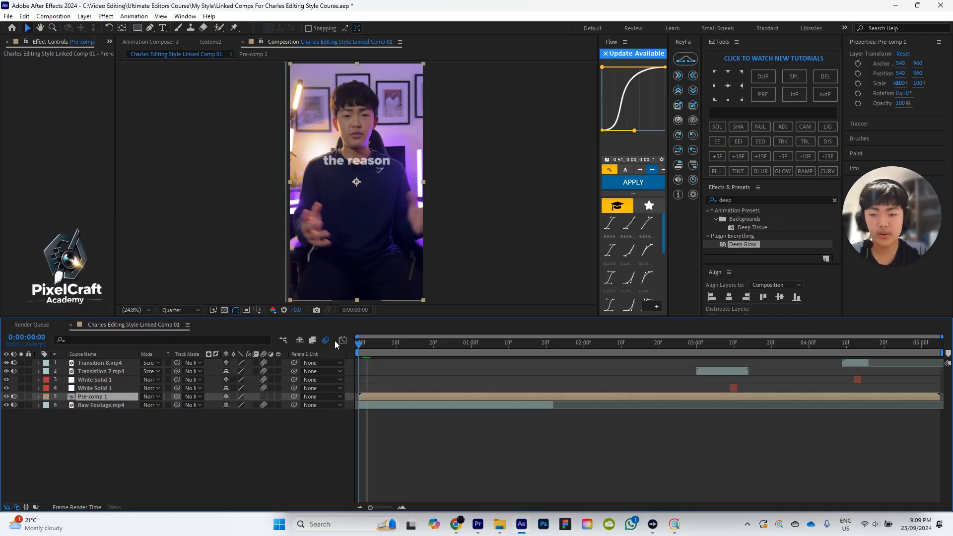
key(ctrl+space)
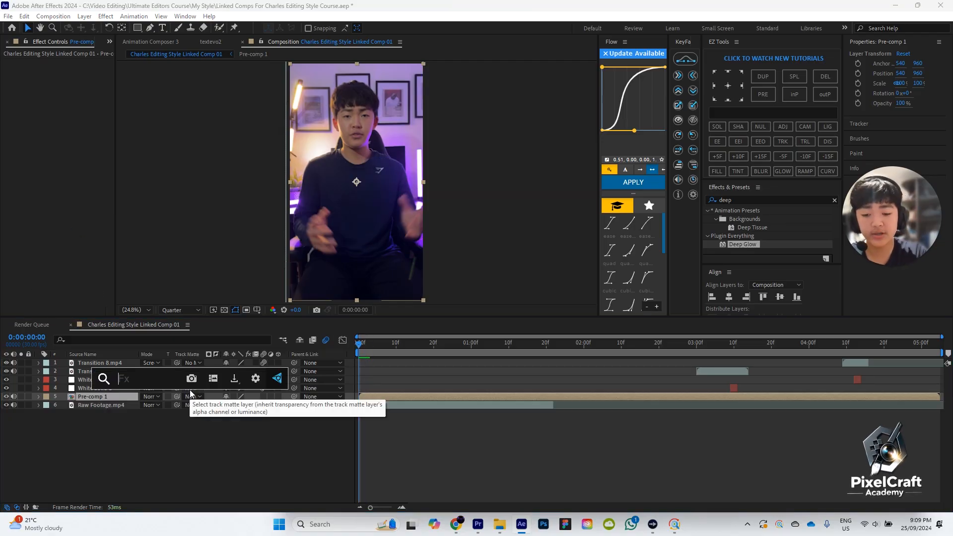
text(poster)
click(189, 417)
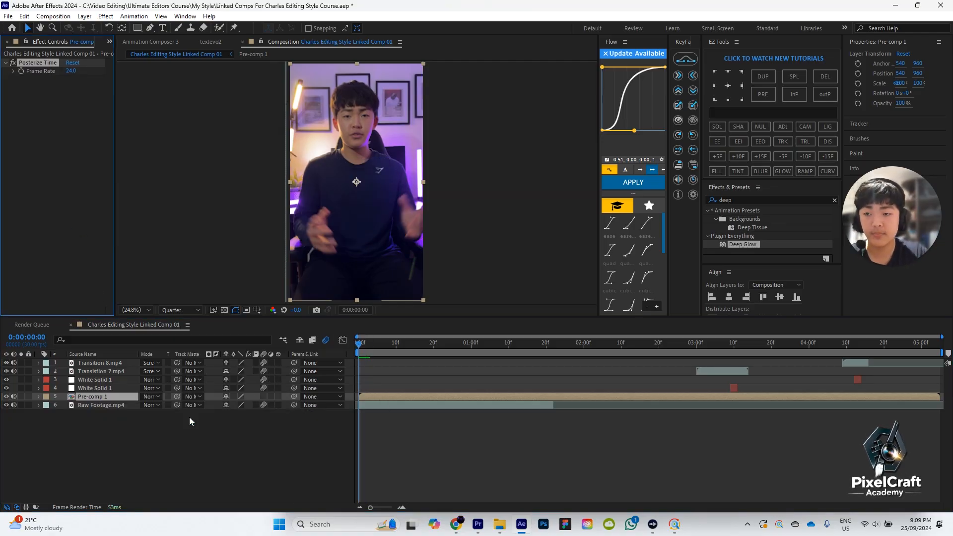
text(14)
click(79, 82)
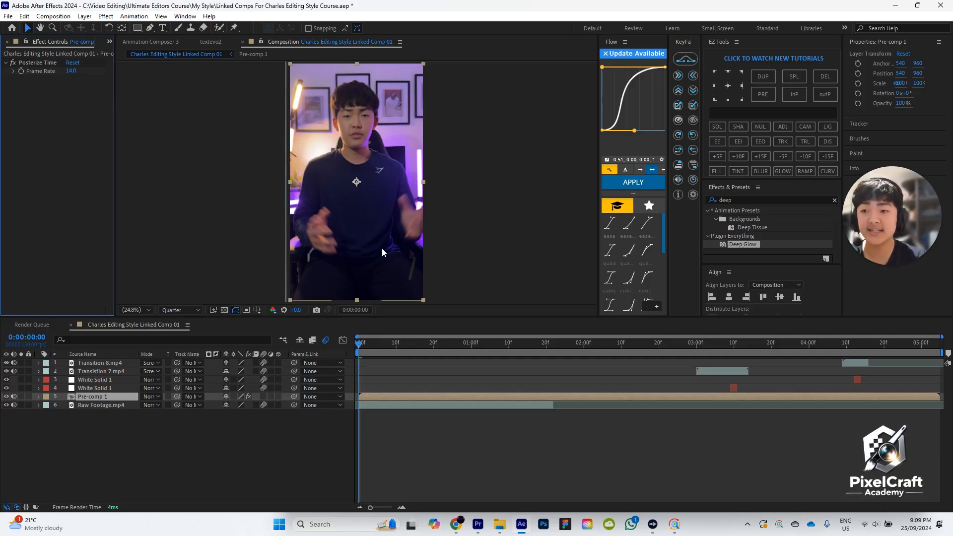
drag(376, 346, 332, 356)
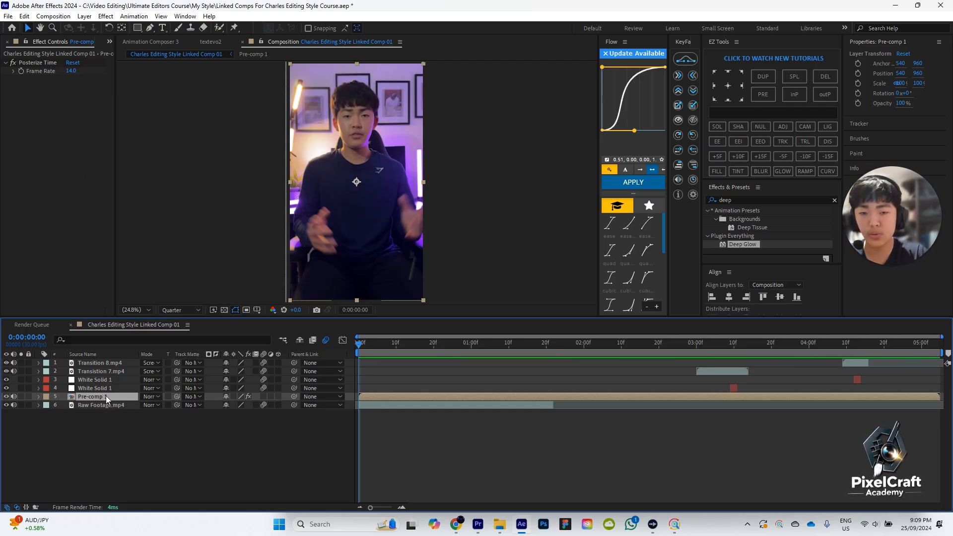
Step: Add the Noise Alpha effect to the pre-comp layer and set its amount to 3%
click(411, 467)
click(88, 396)
key(ctrl+space)
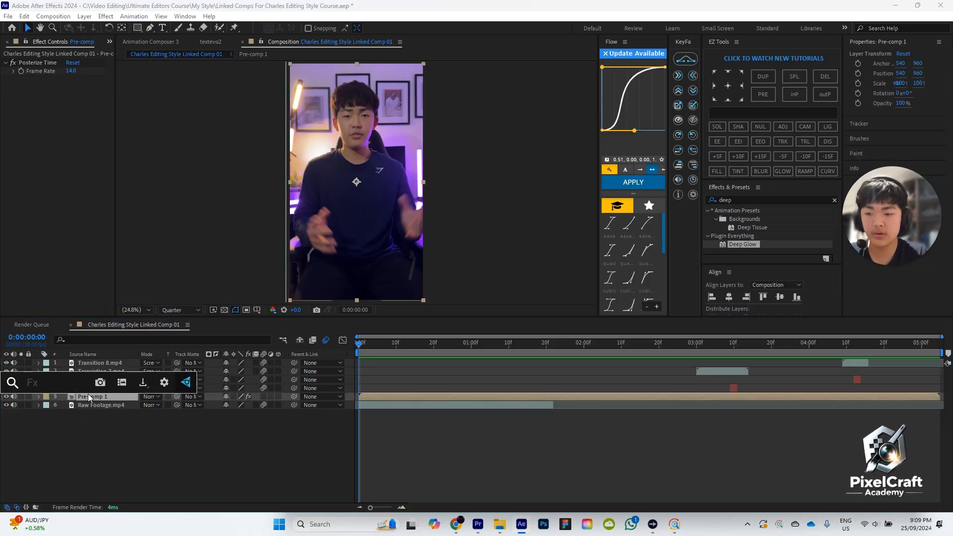
text(noise)
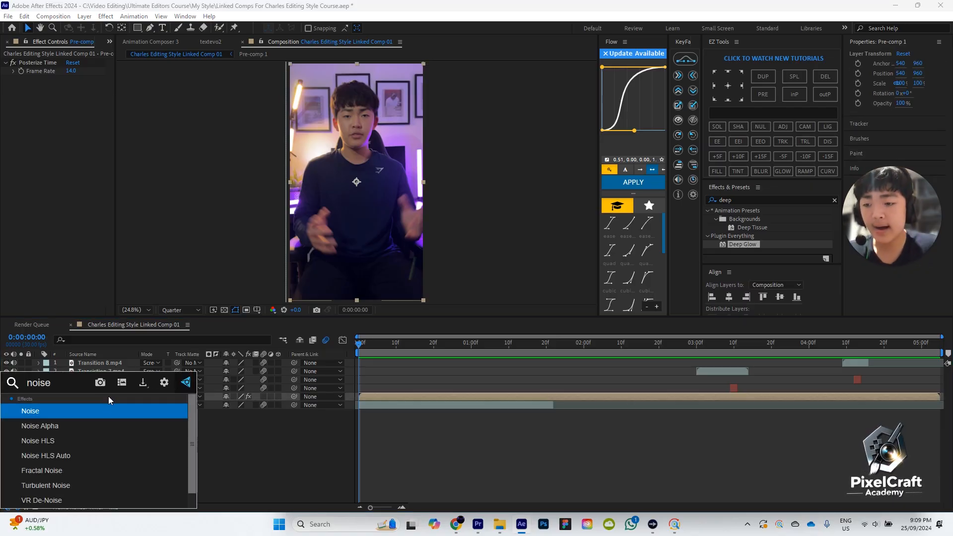
click(130, 422)
click(69, 96)
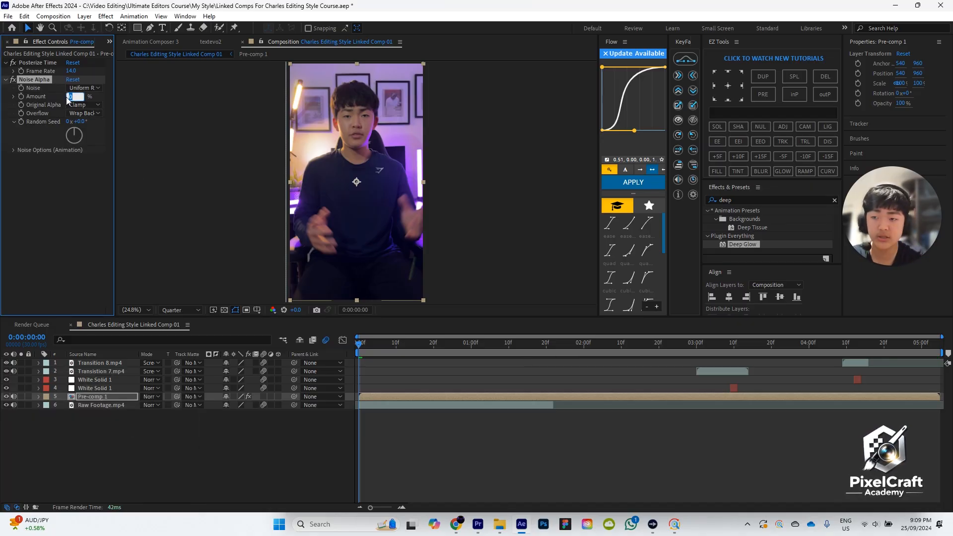
text(3)
key(Return)
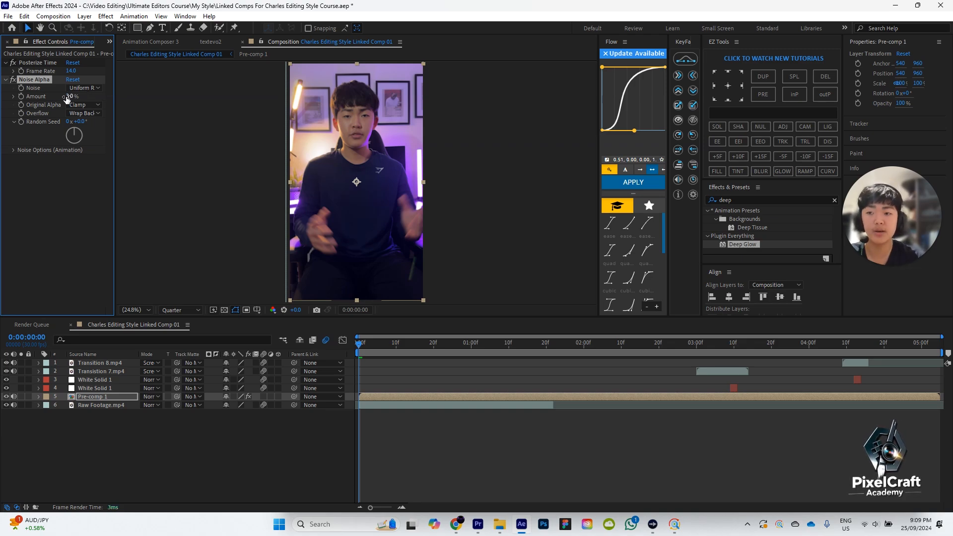
click(443, 438)
Step: Preview the whole edit from the beginning to check the posterized and noise look across all scenes
drag(463, 343, 697, 345)
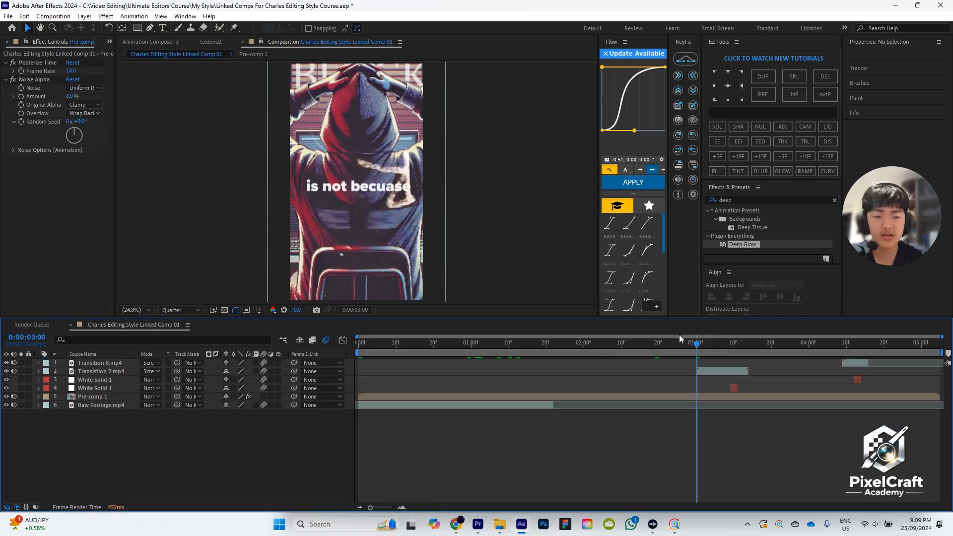
drag(404, 341, 338, 342)
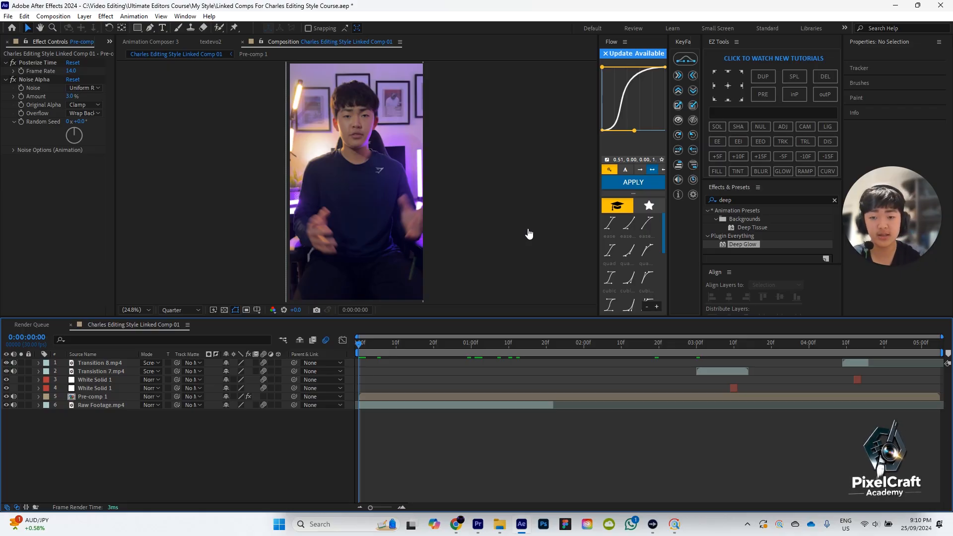
key(space)
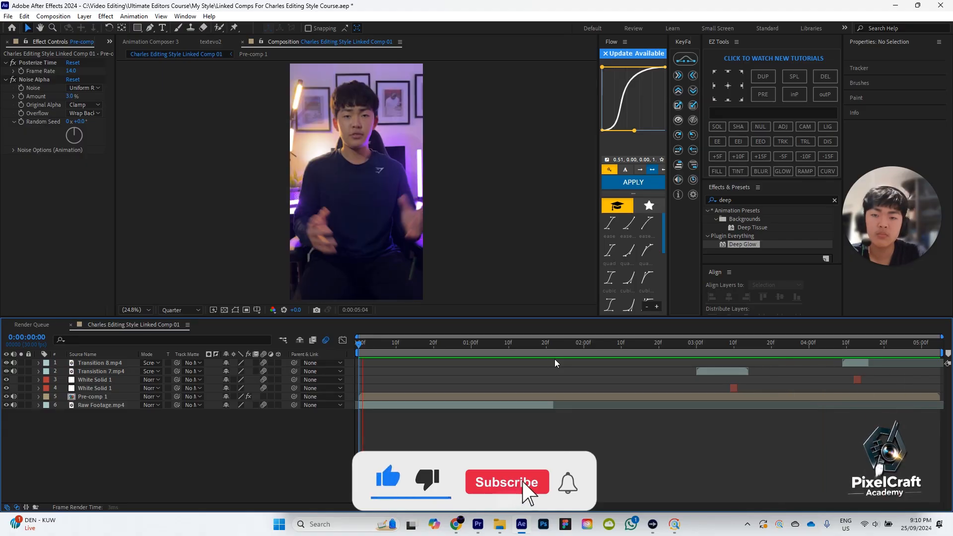
drag(374, 341, 327, 342)
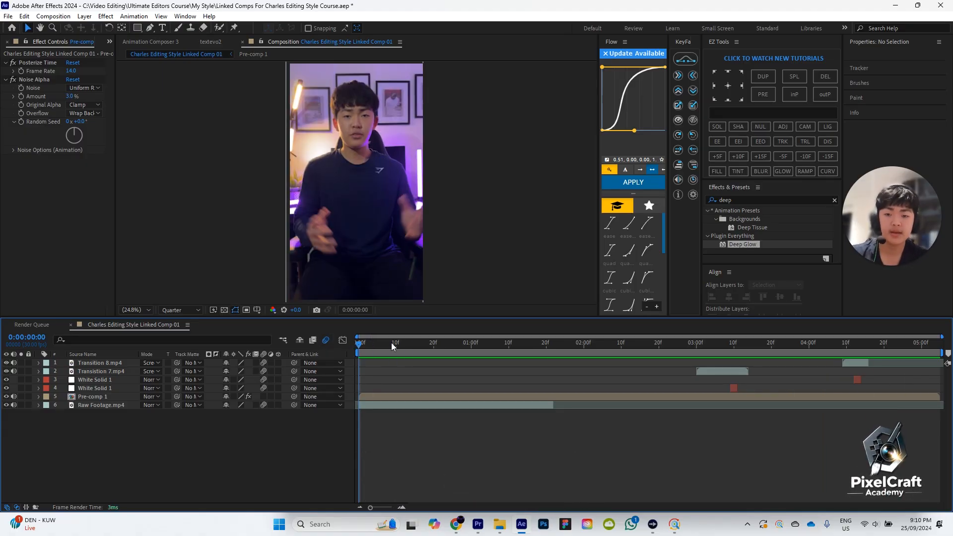
key(space)
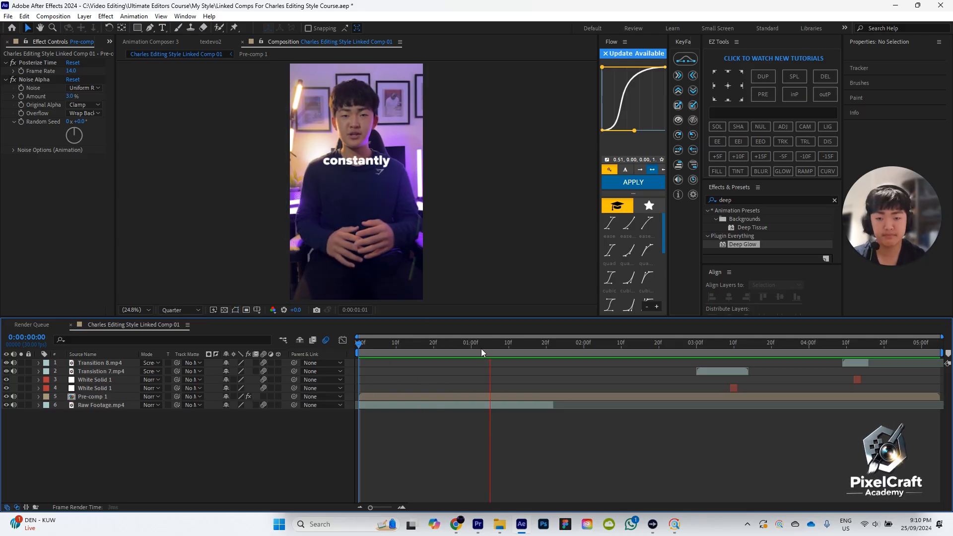
key(space)
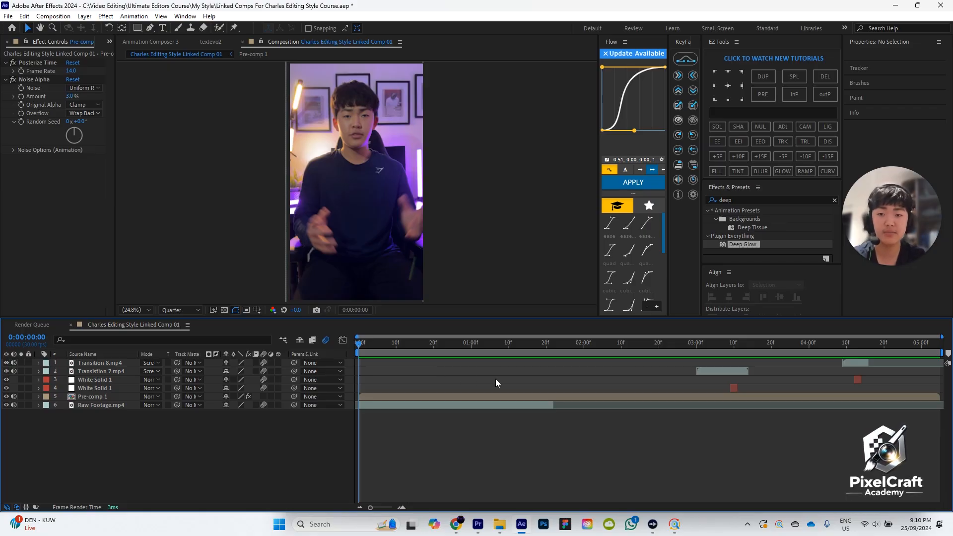
key(space)
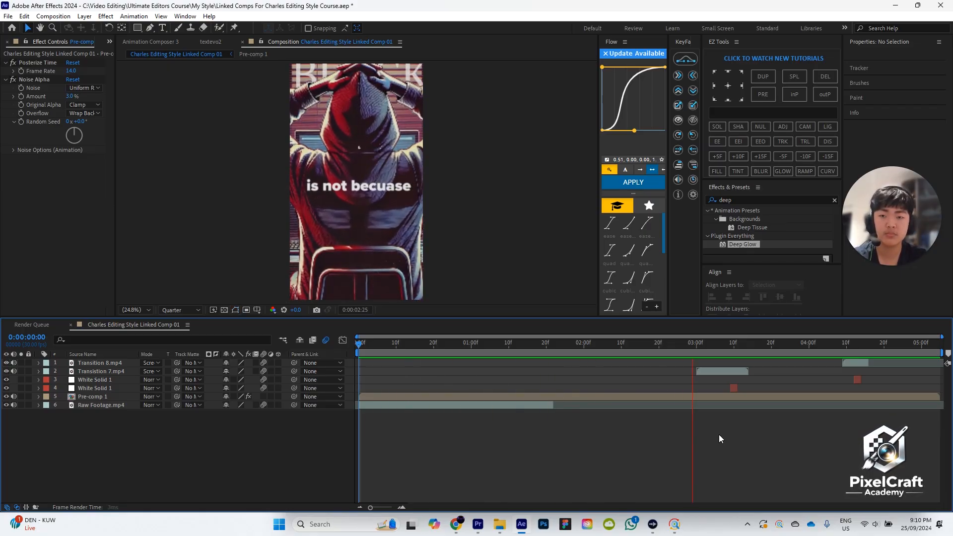
key(space)
key(Home)
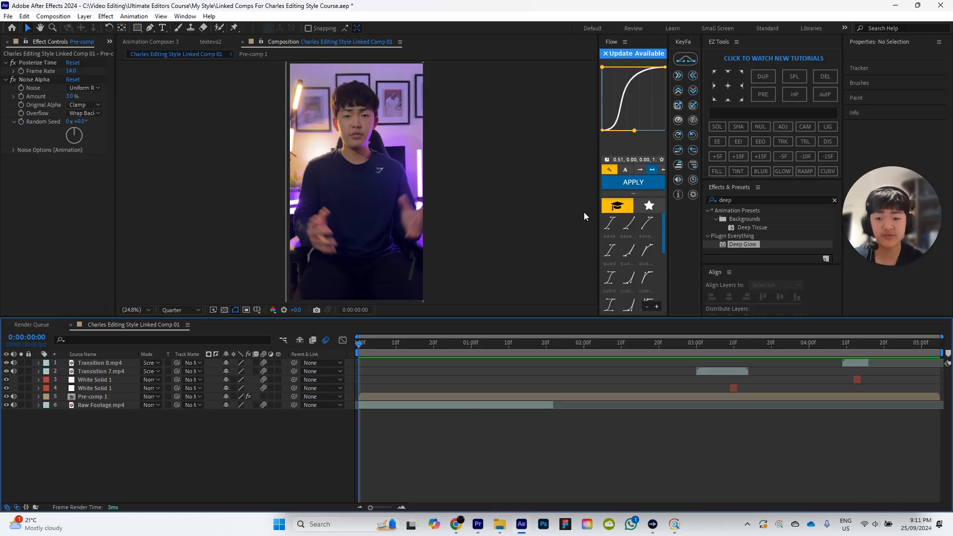
click(264, 397)
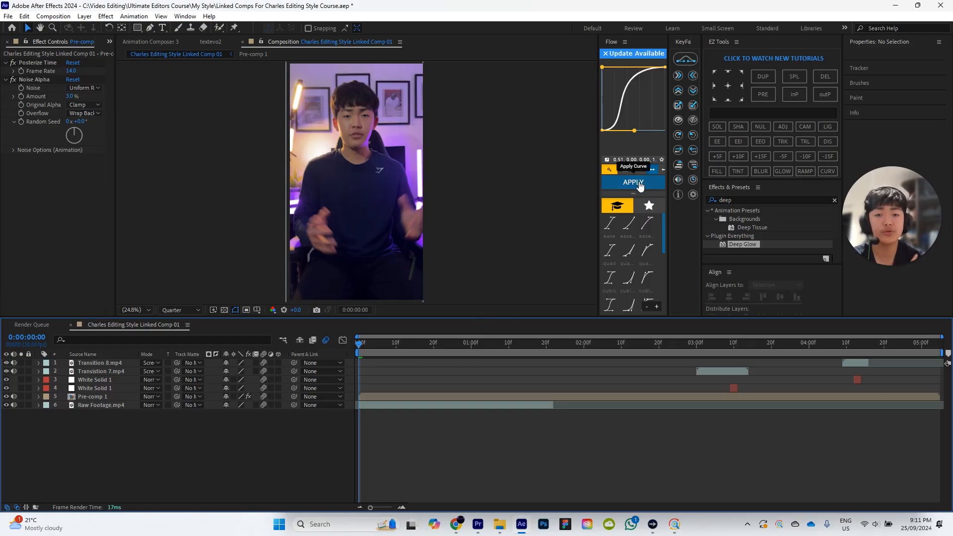